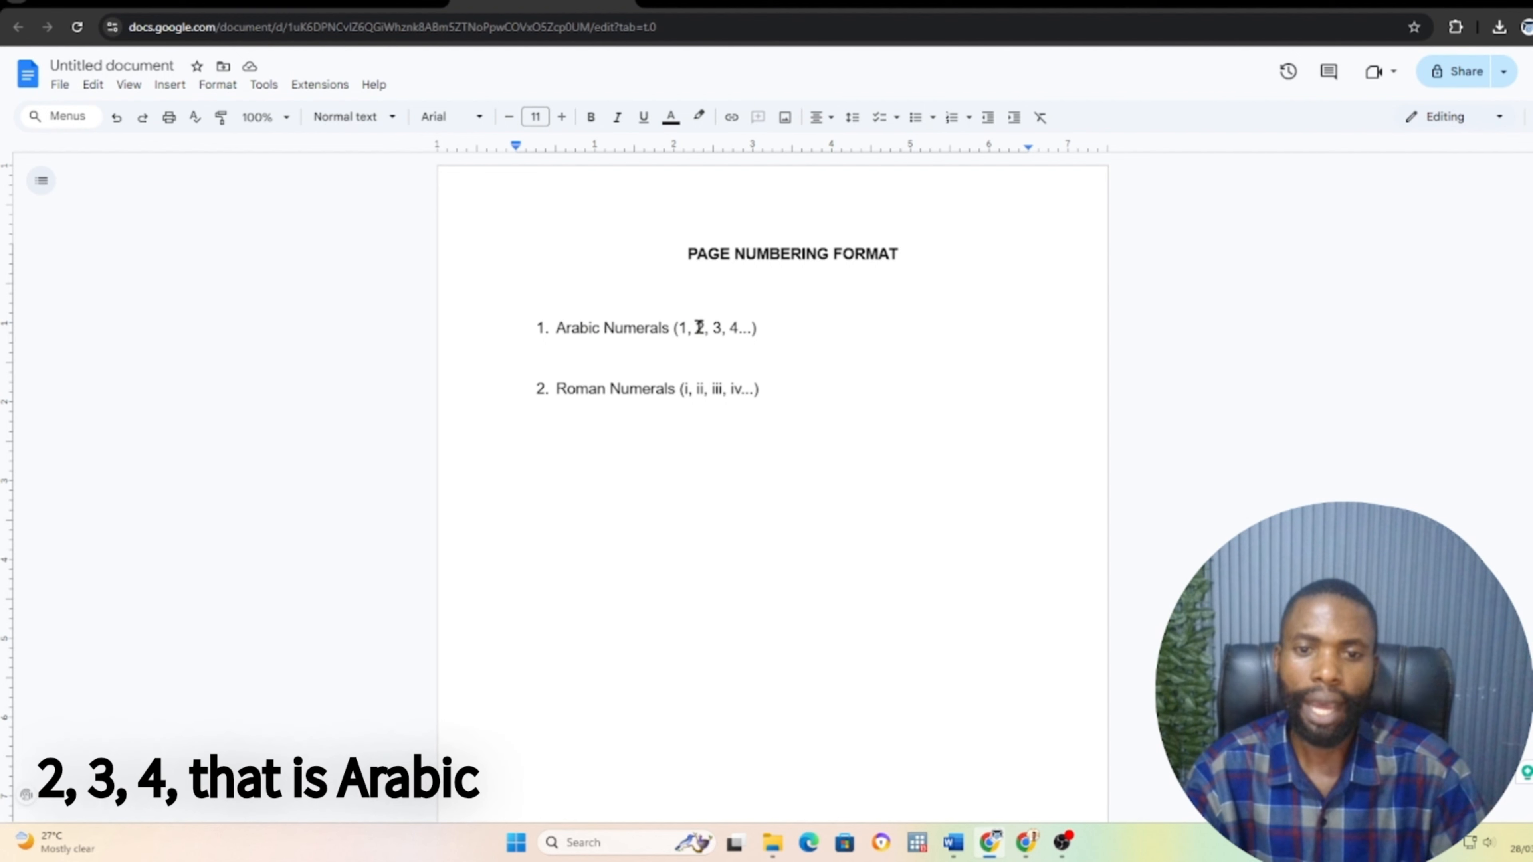
# Switch to the IPPIS thesis document and look over its title page and the start of the Declaration page
pyautogui.click(784, 335)
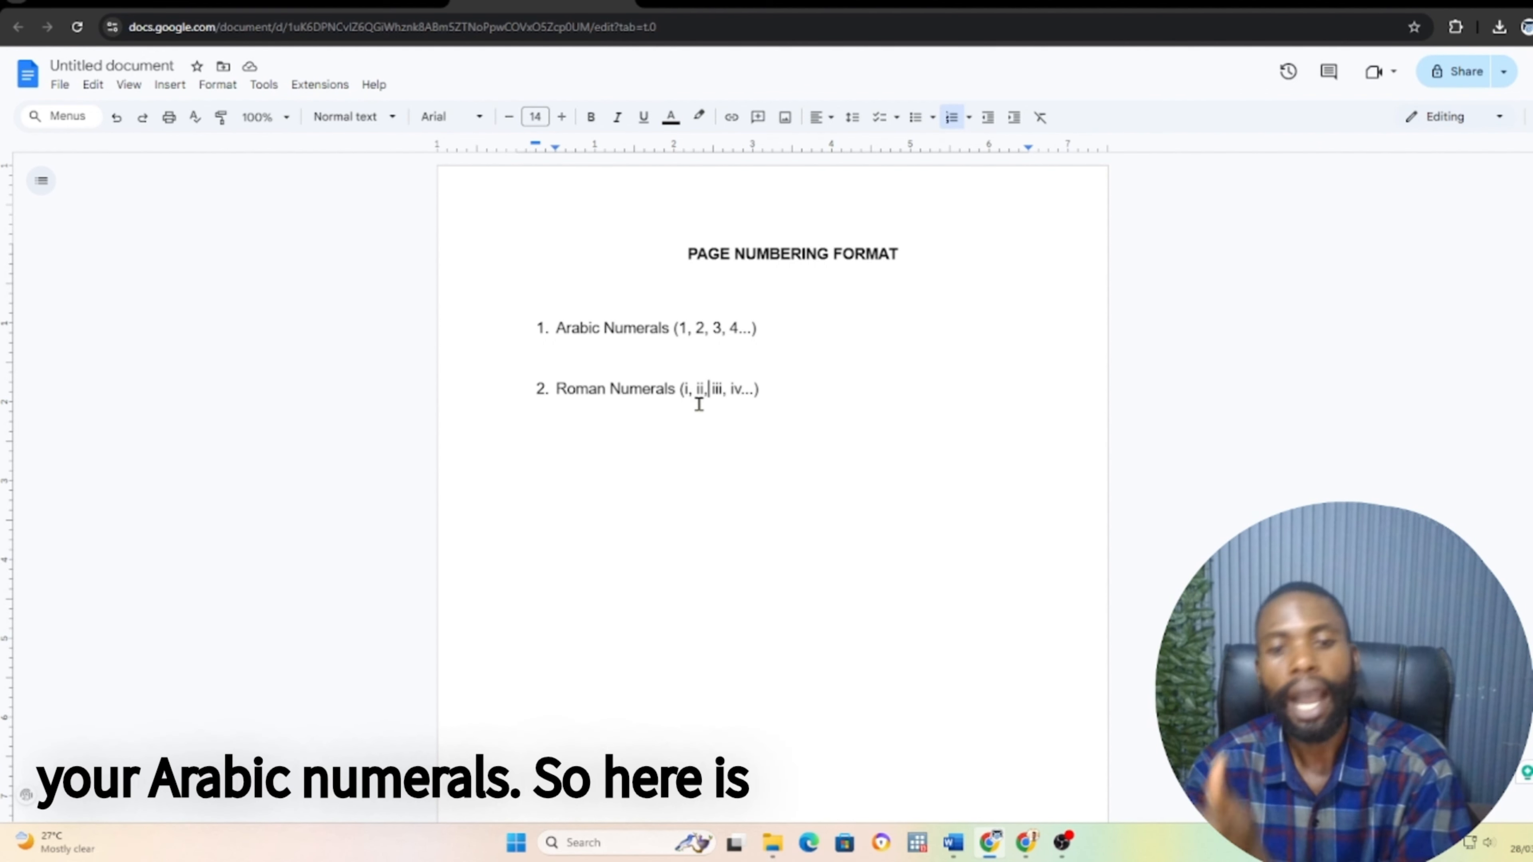
pyautogui.click(352, 3)
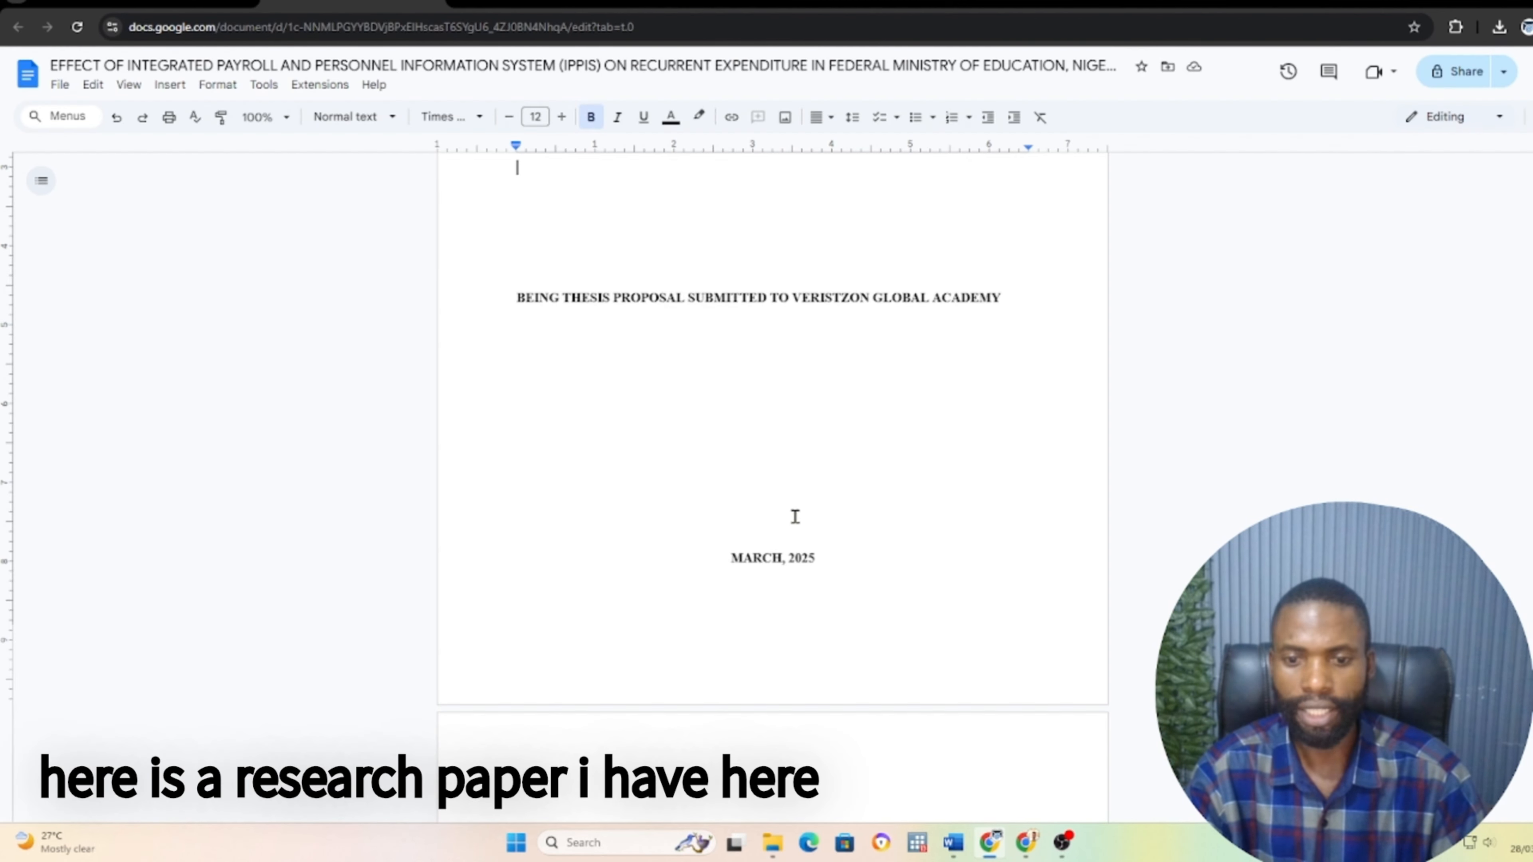
pyautogui.scroll(5, 797, 516)
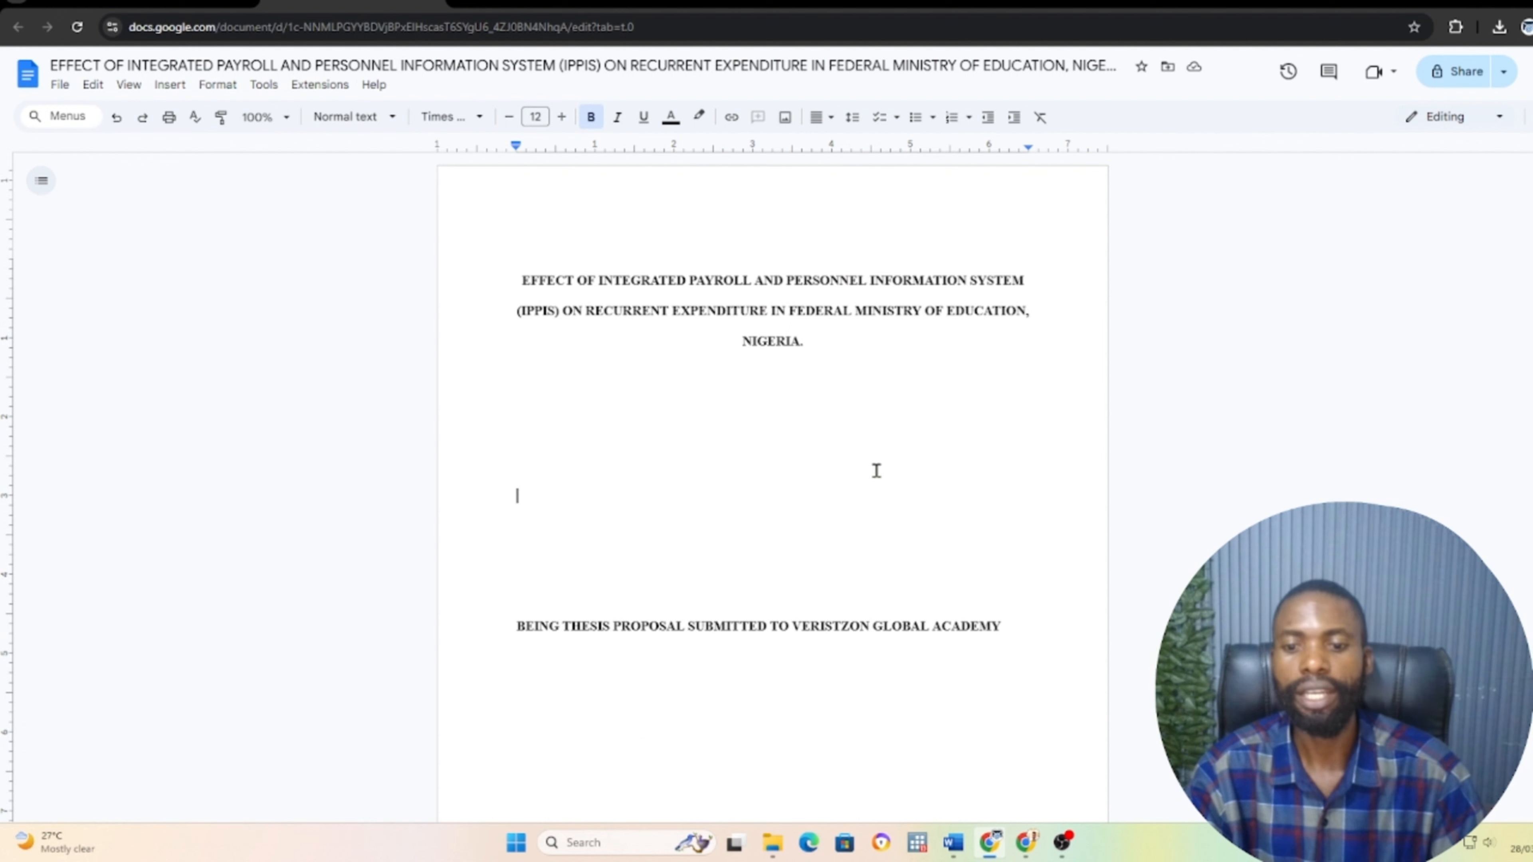
pyautogui.scroll(-5, 838, 479)
pyautogui.scroll(-4, 834, 482)
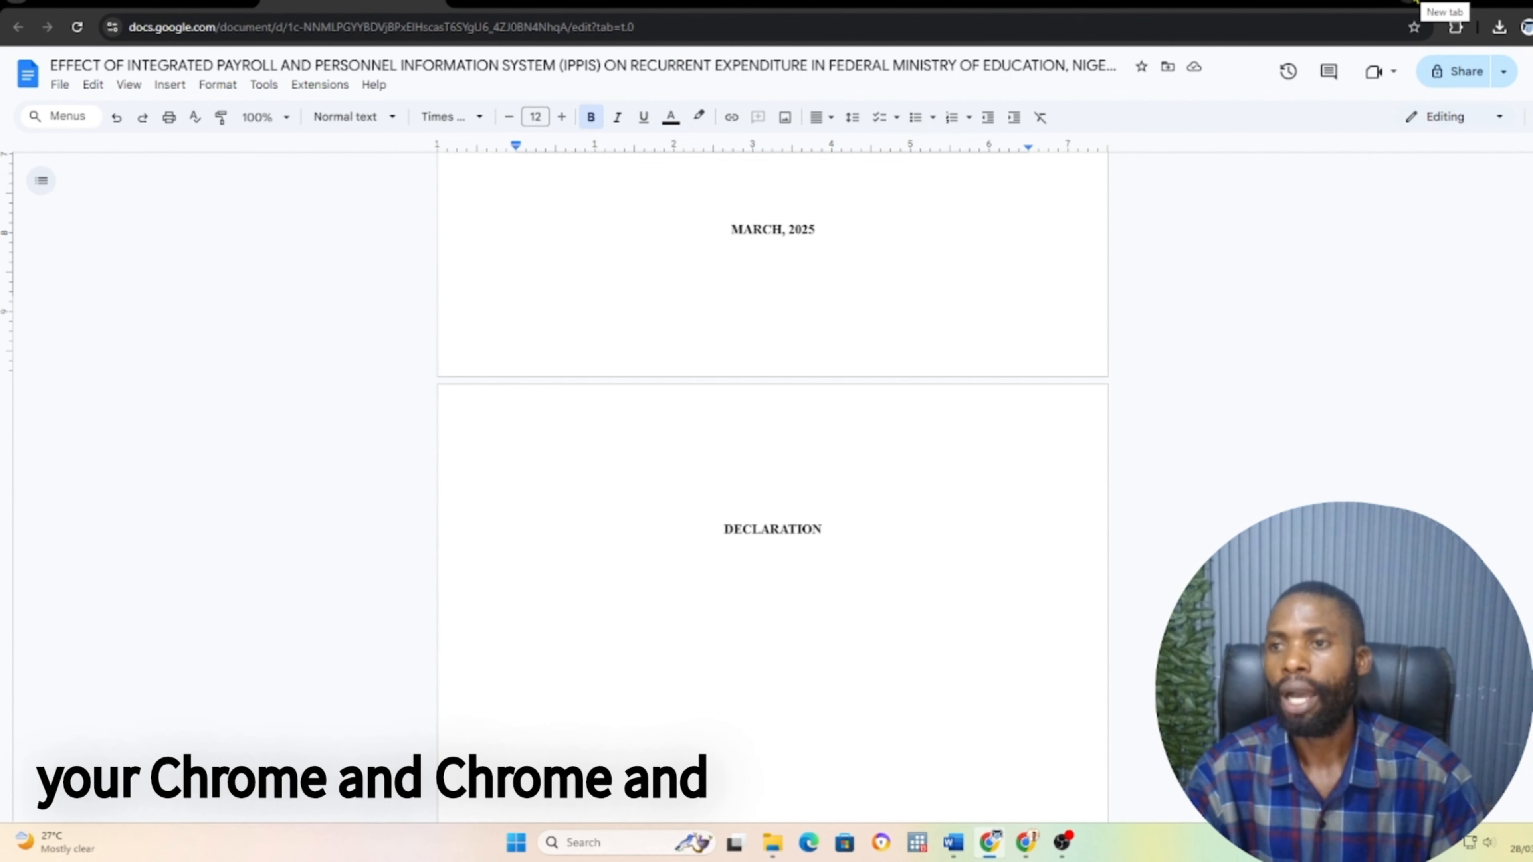
# Open Google Drive in a new browser tab and show the options for creating a new Google Docs file
pyautogui.click(1411, 6)
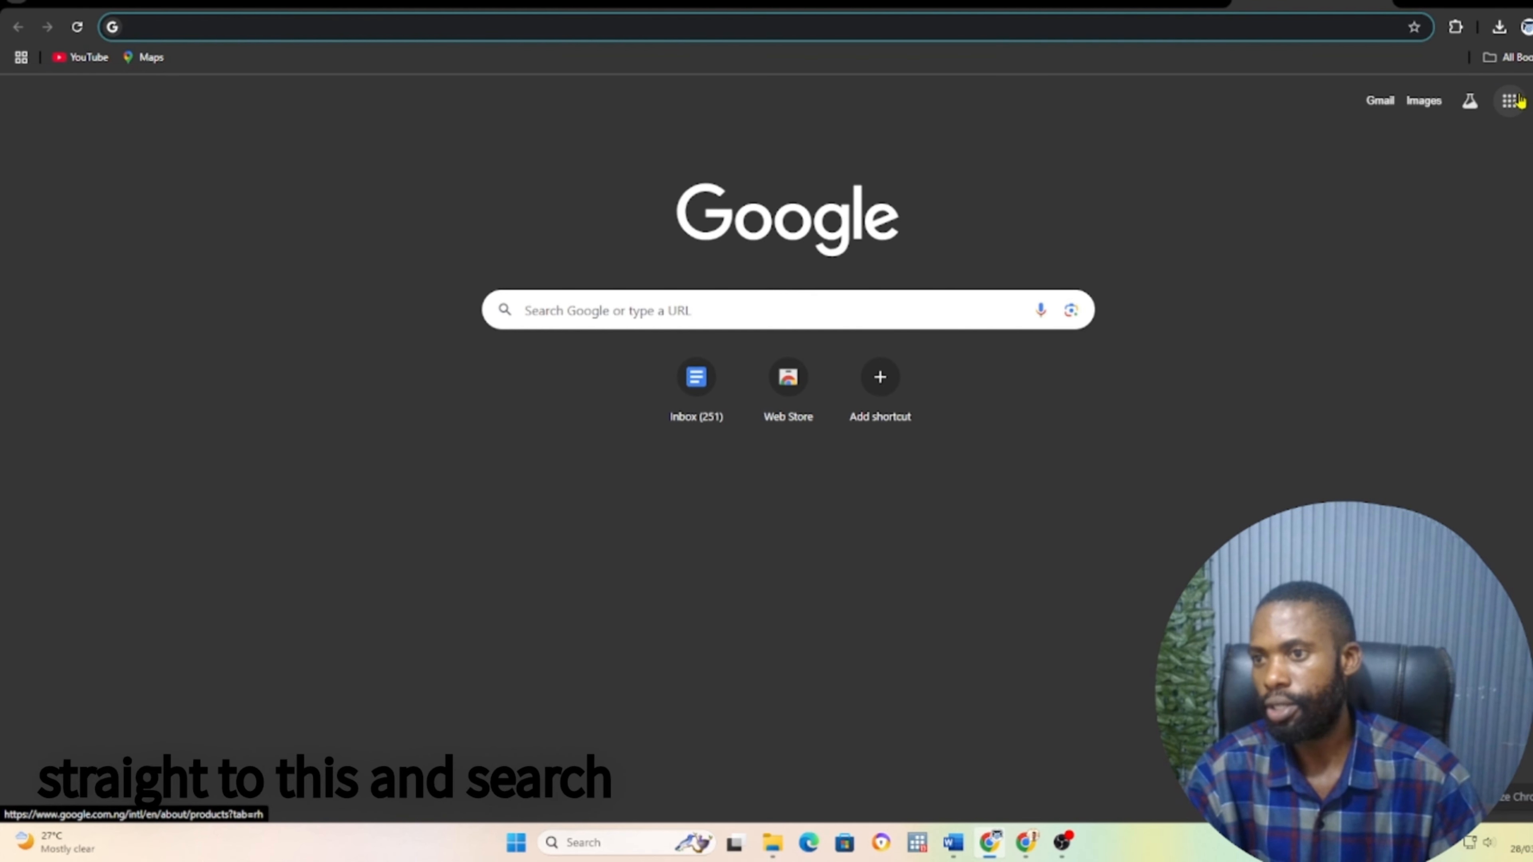
pyautogui.click(1508, 103)
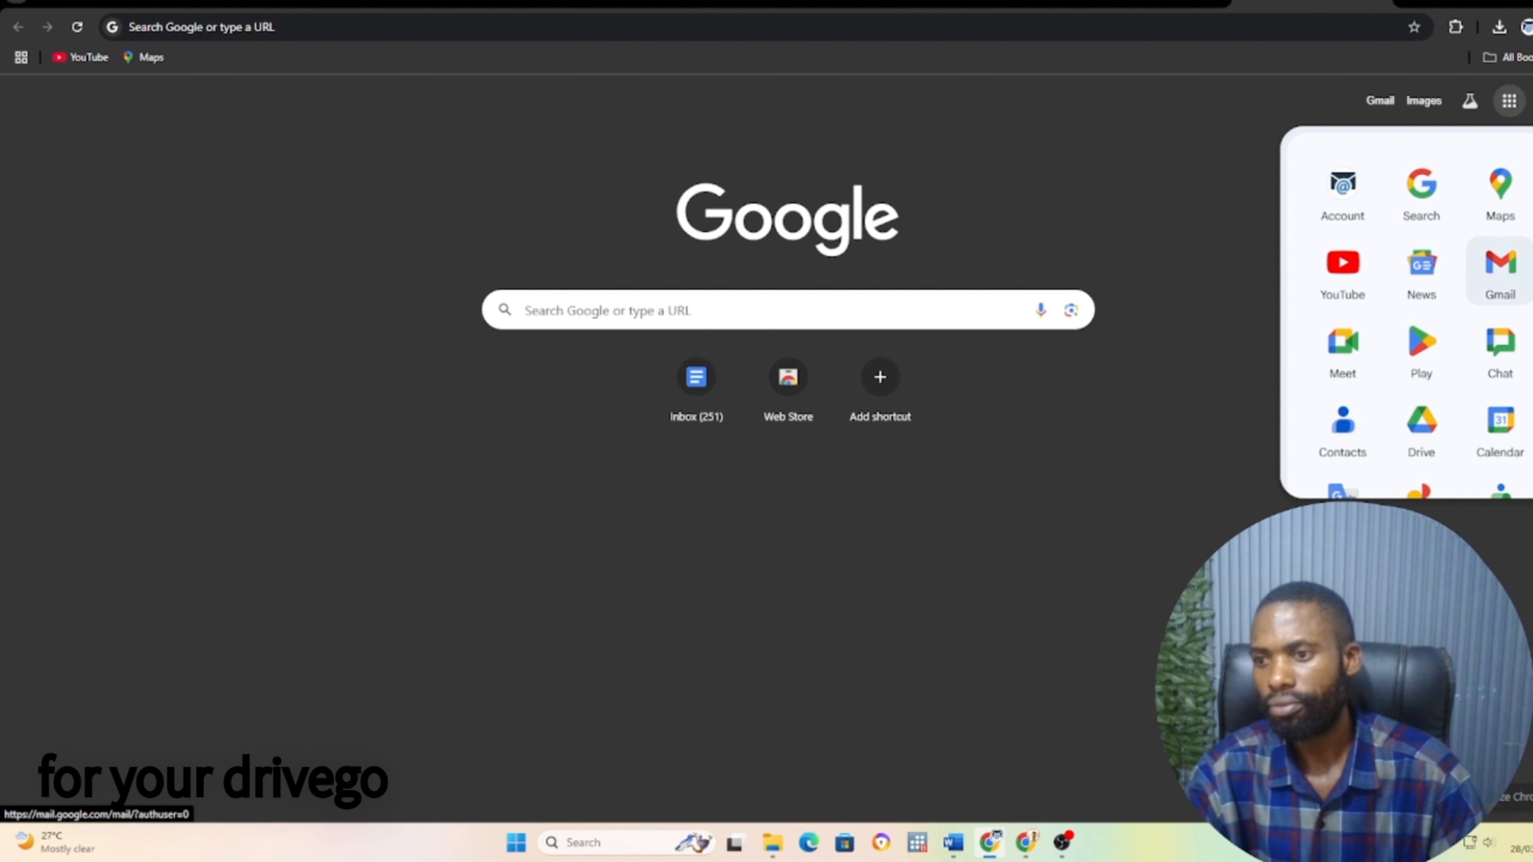
pyautogui.click(1442, 424)
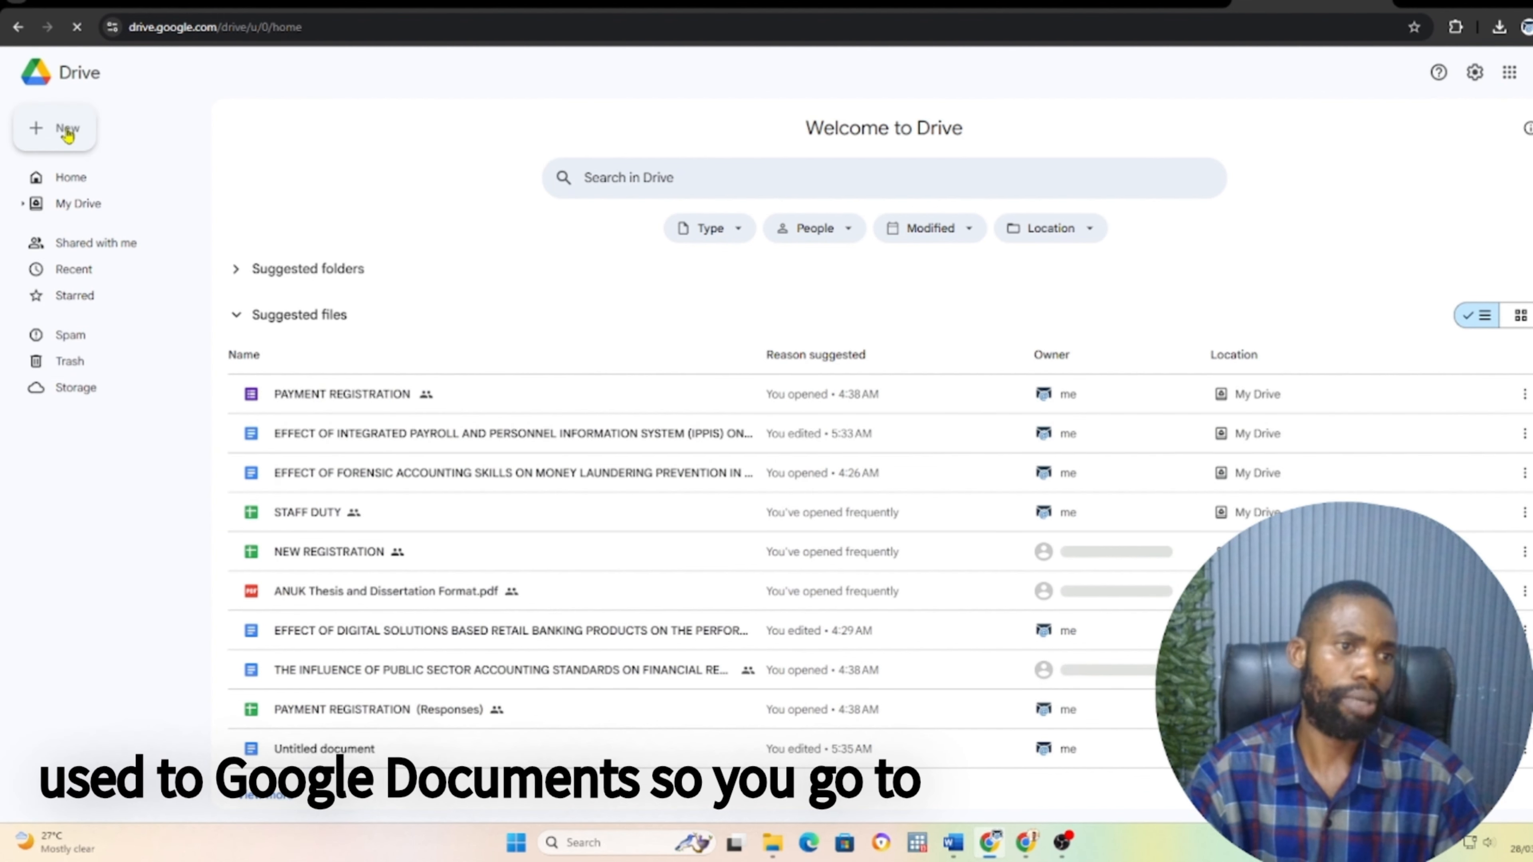
pyautogui.click(59, 144)
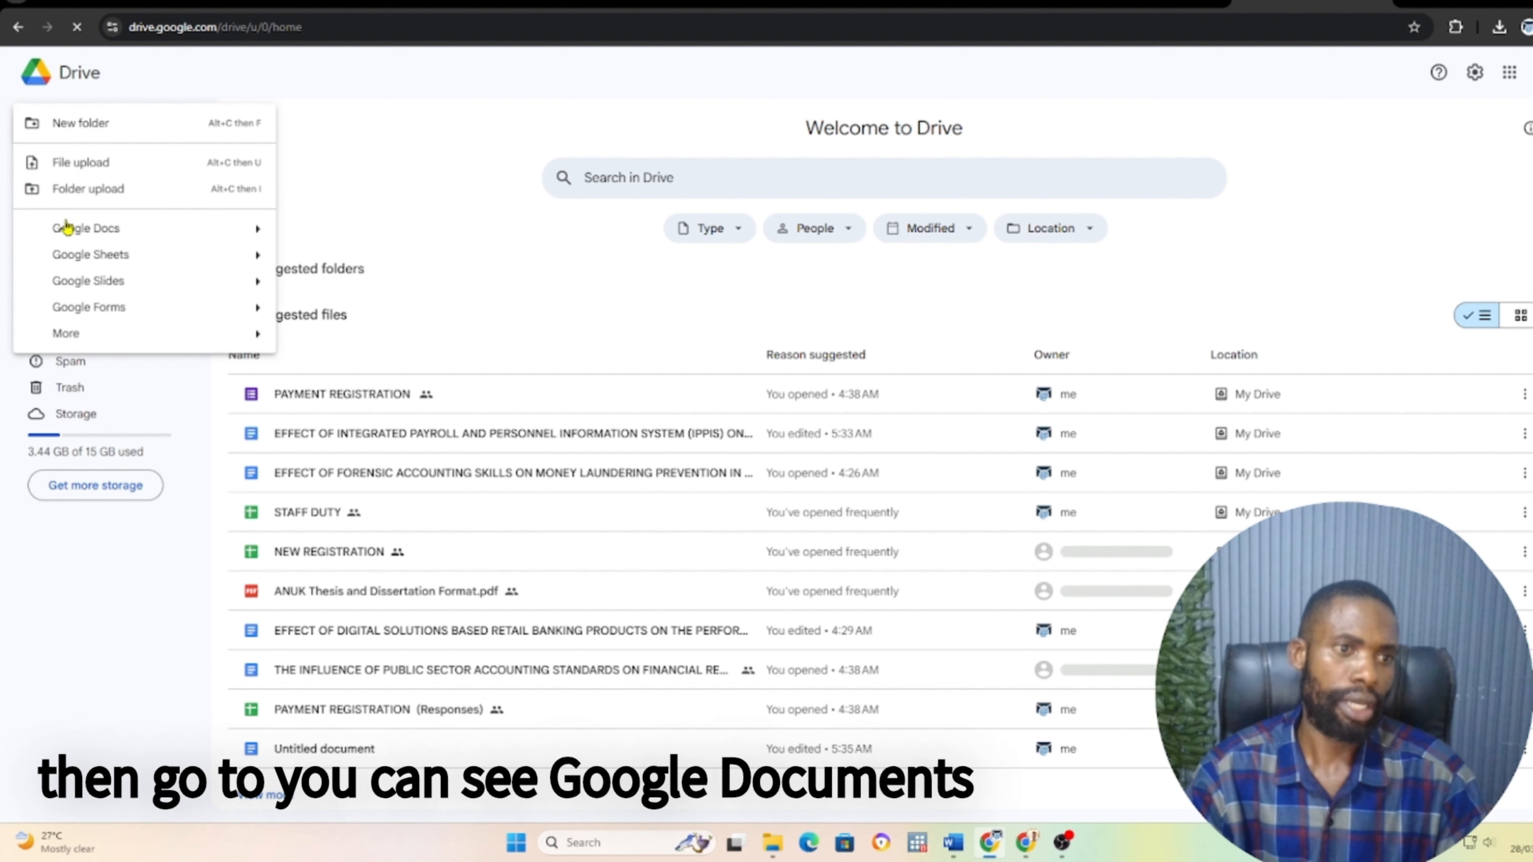
pyautogui.click(86, 229)
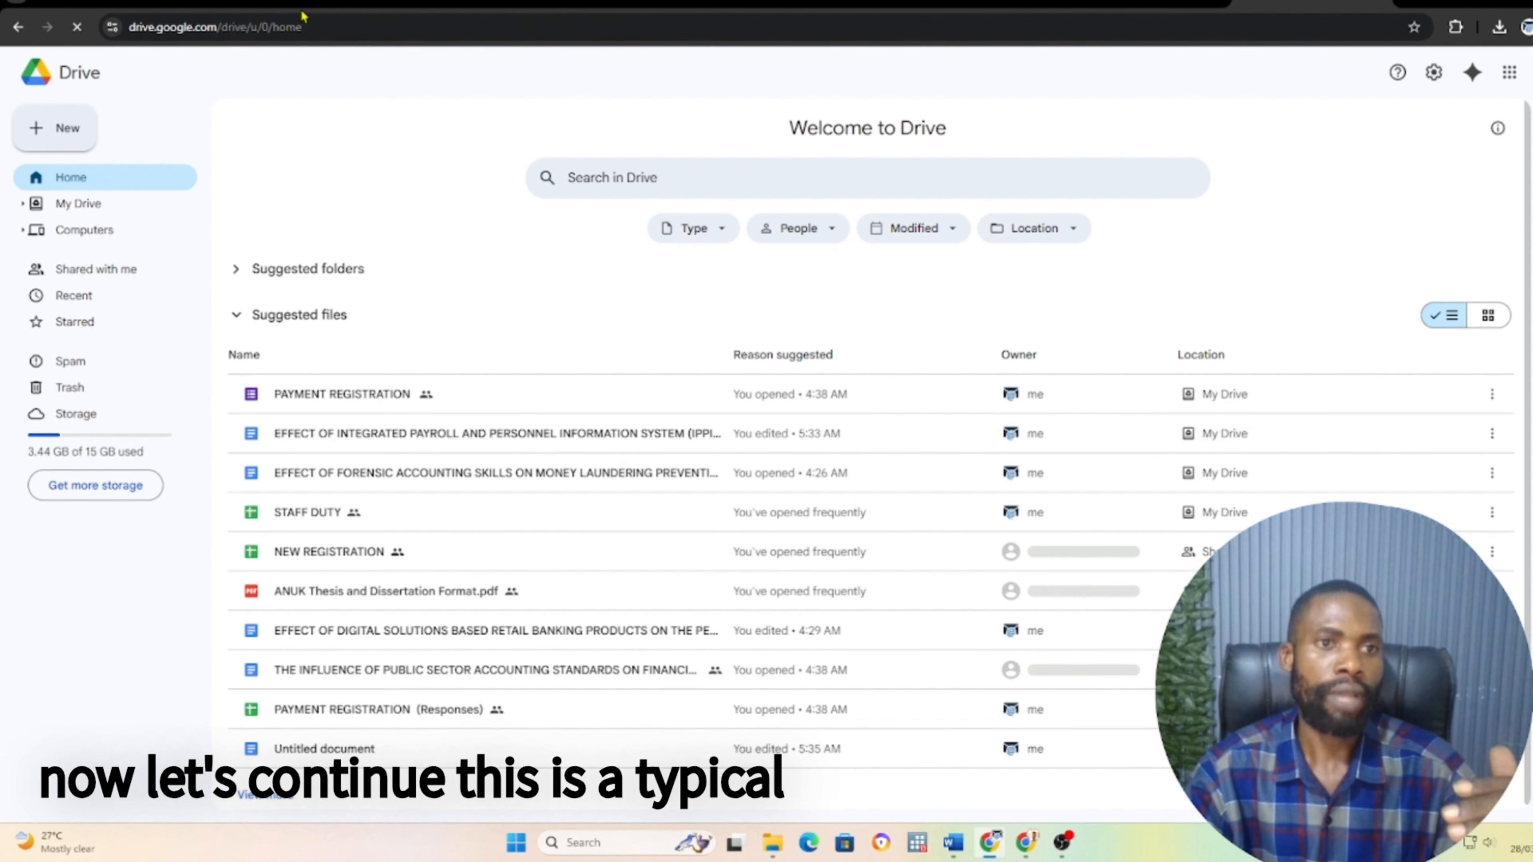
# Return to the IPPIS thesis document and open the detailed page number settings from its title page
pyautogui.click(308, 6)
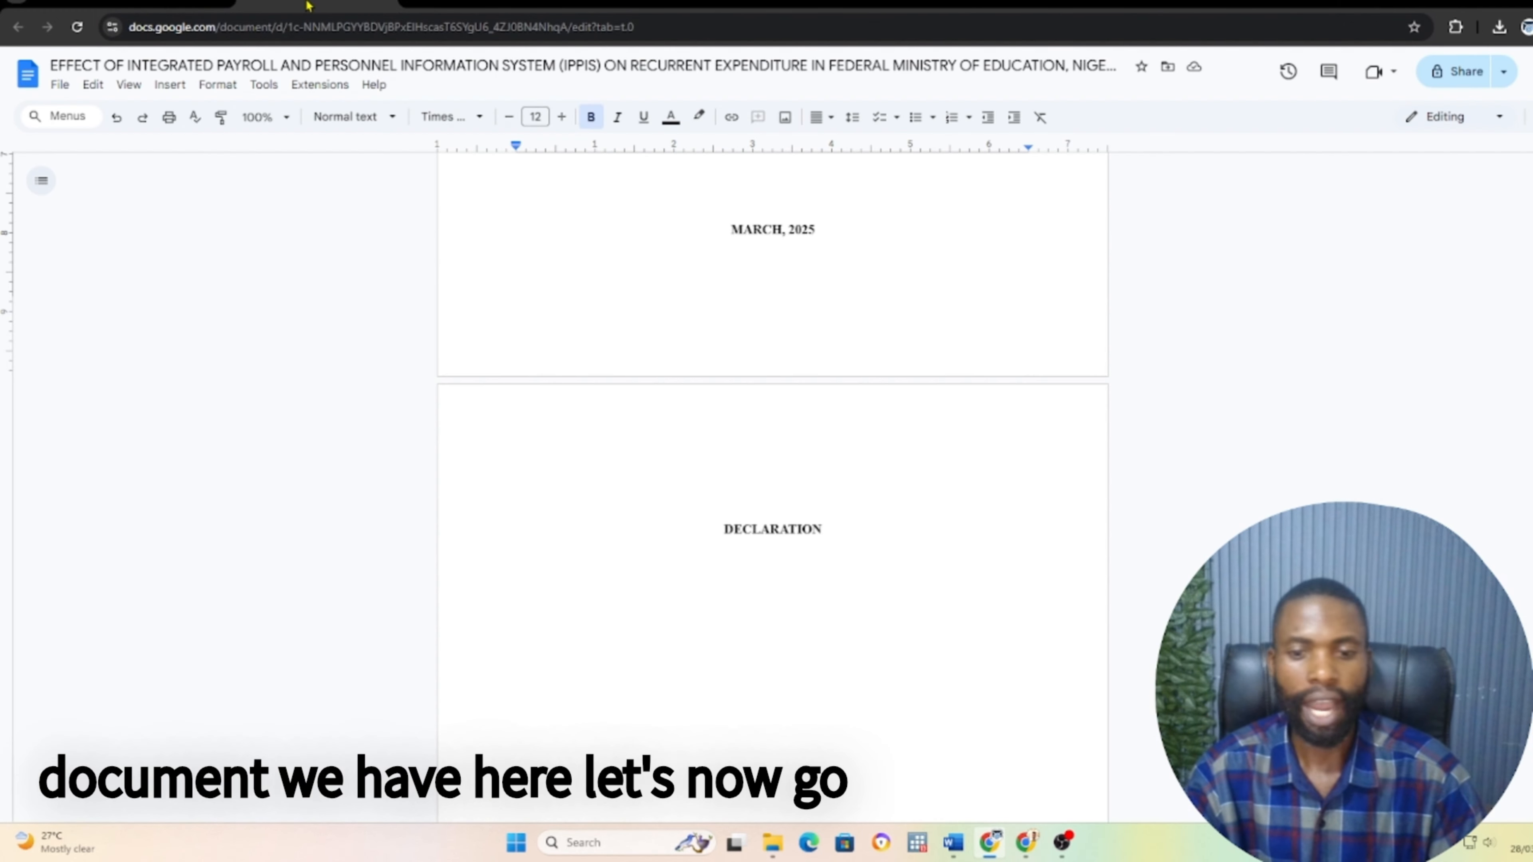
pyautogui.scroll(8, 839, 291)
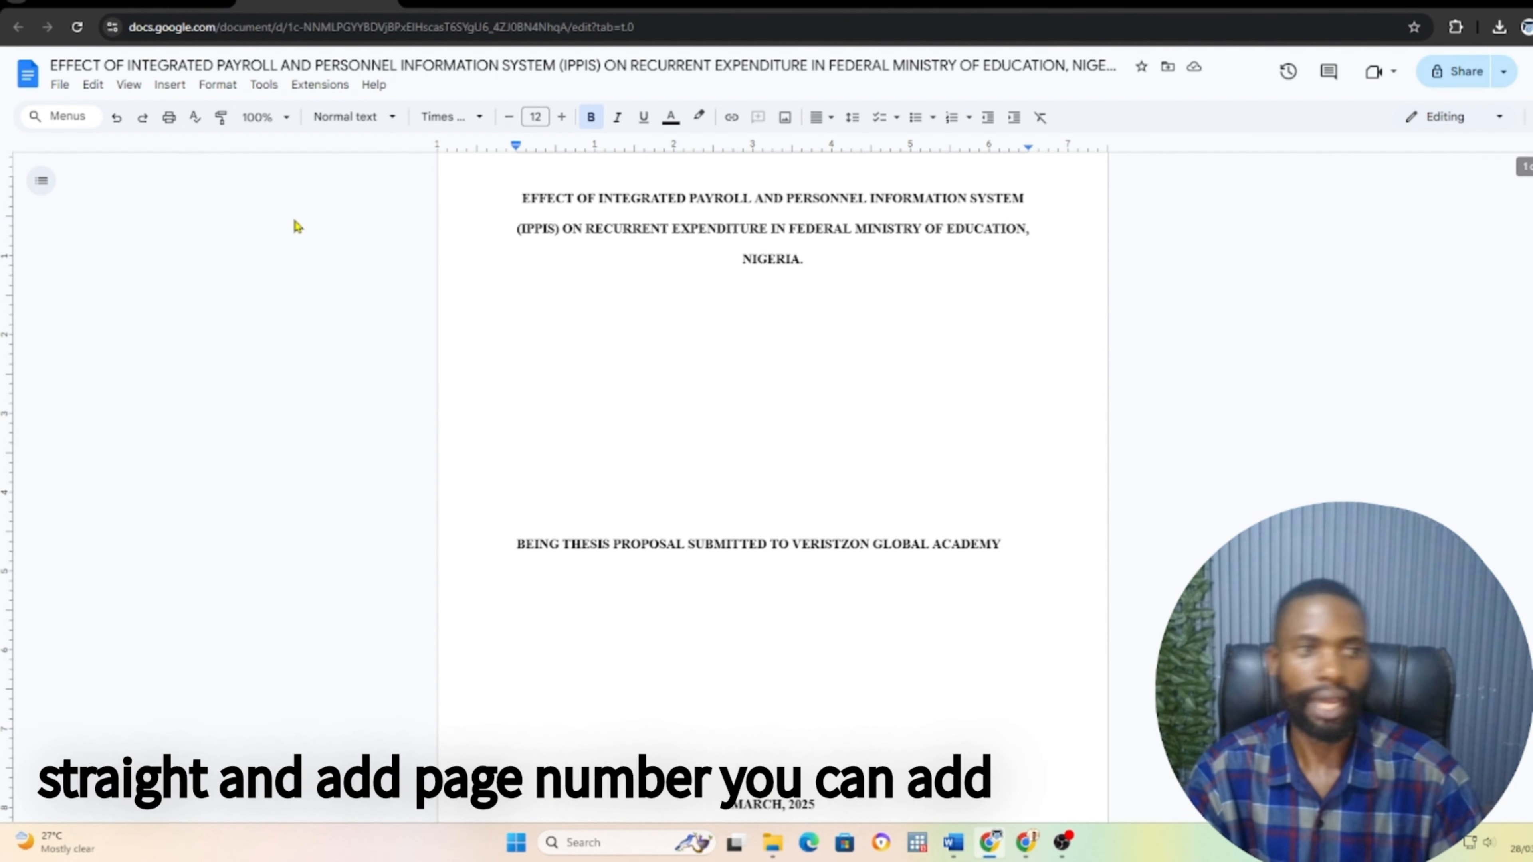
pyautogui.click(162, 90)
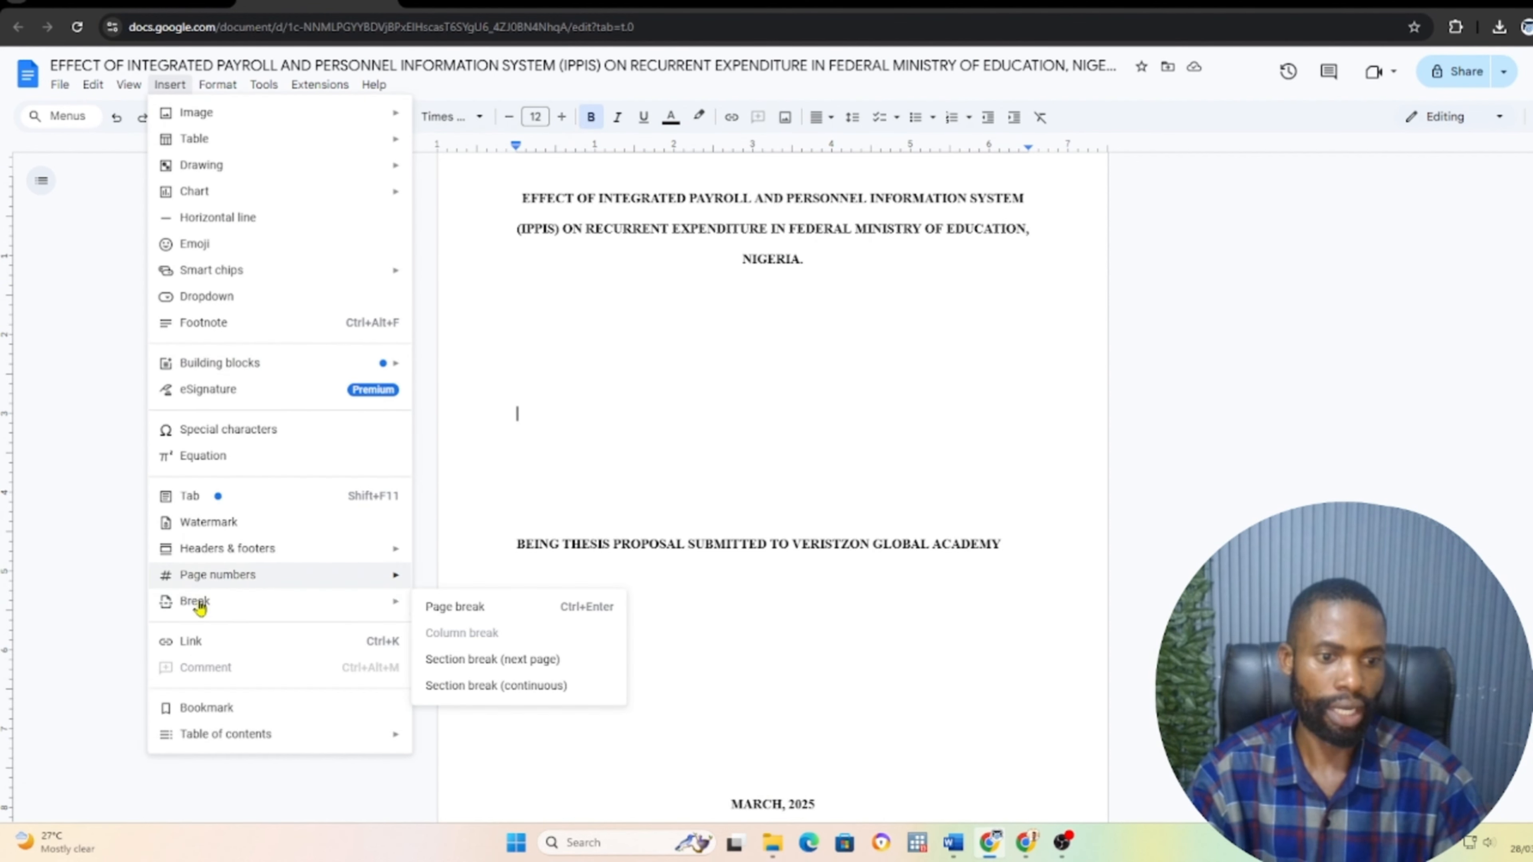
pyautogui.moveTo(218, 575)
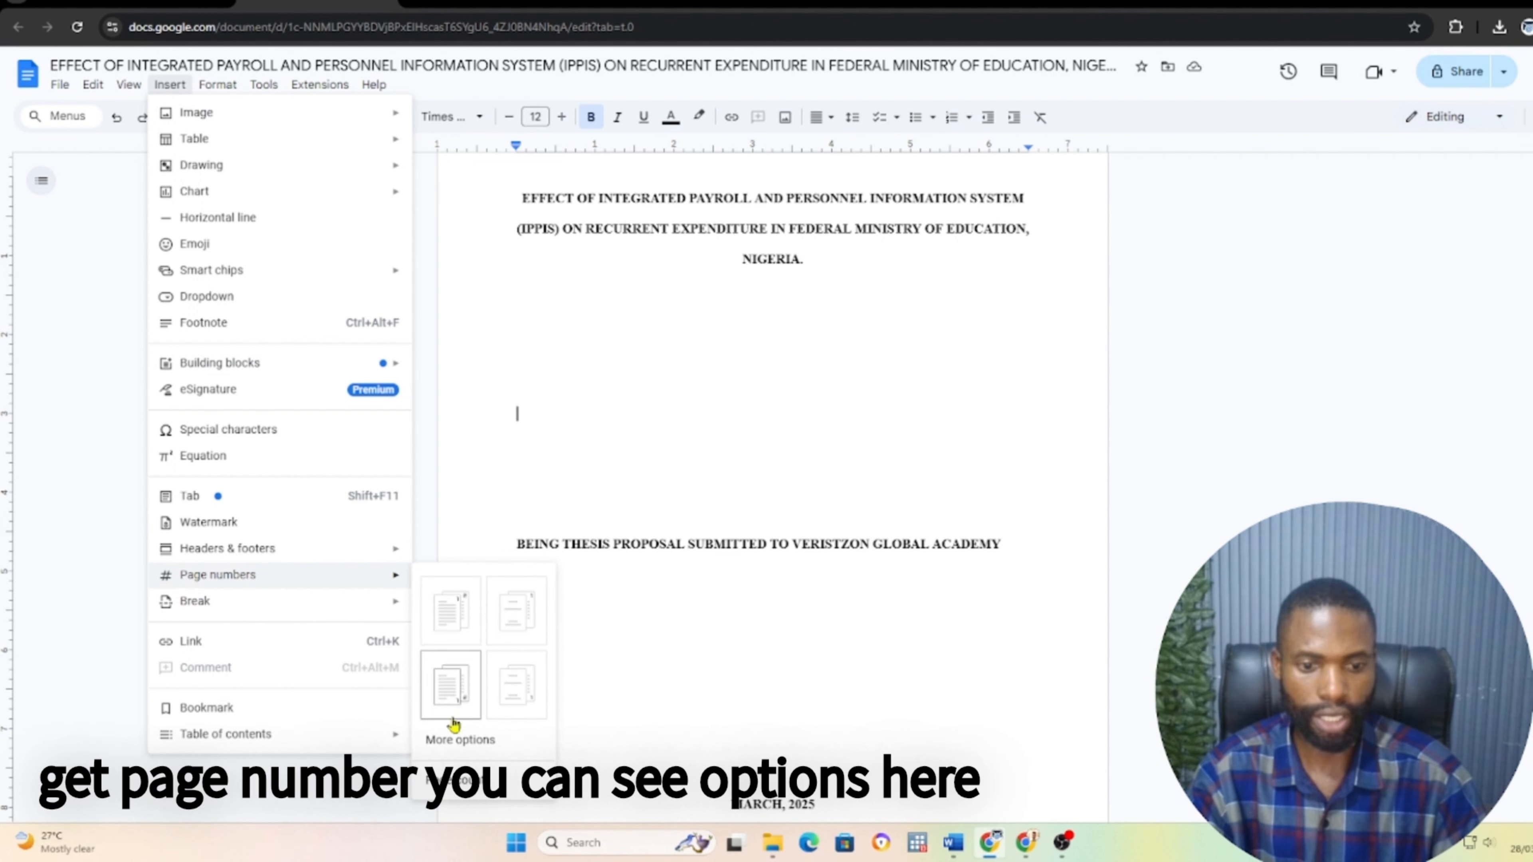
pyautogui.click(439, 740)
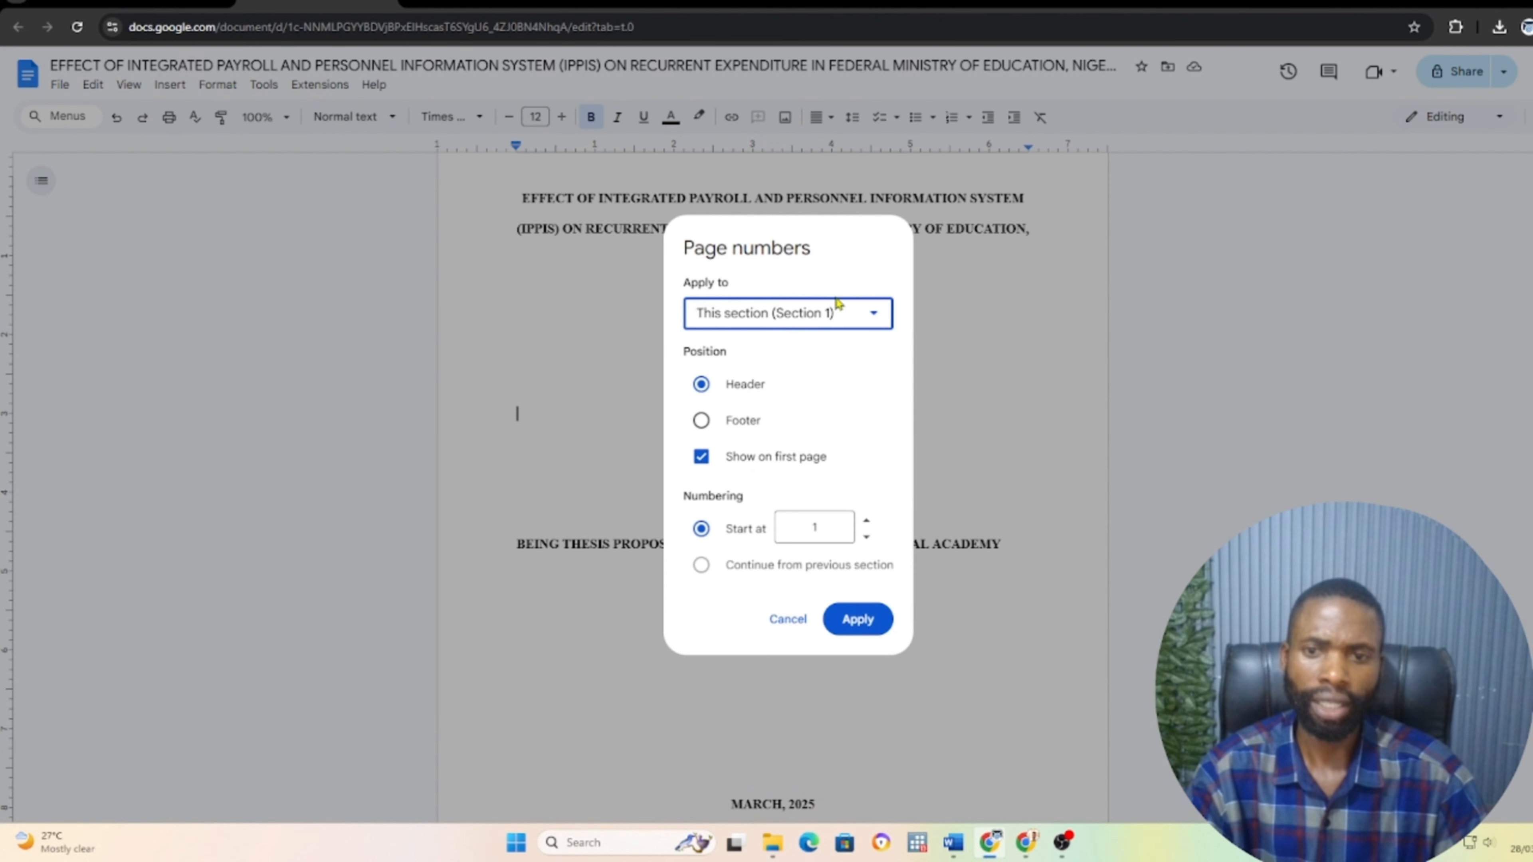
pyautogui.click(834, 262)
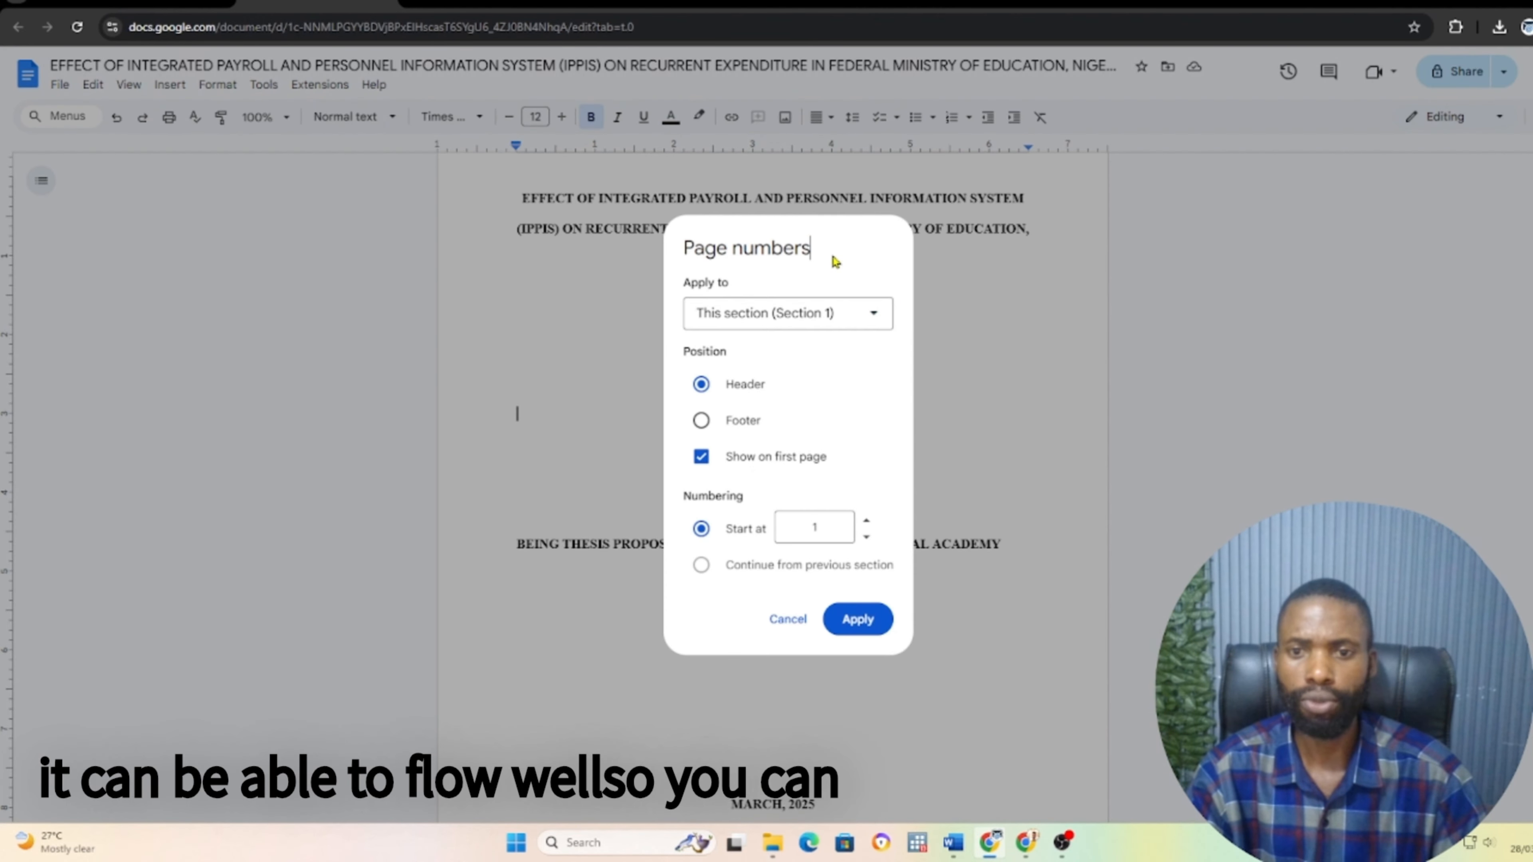
# Try the page number scope as Whole document and as This section (Section 1)
pyautogui.click(872, 313)
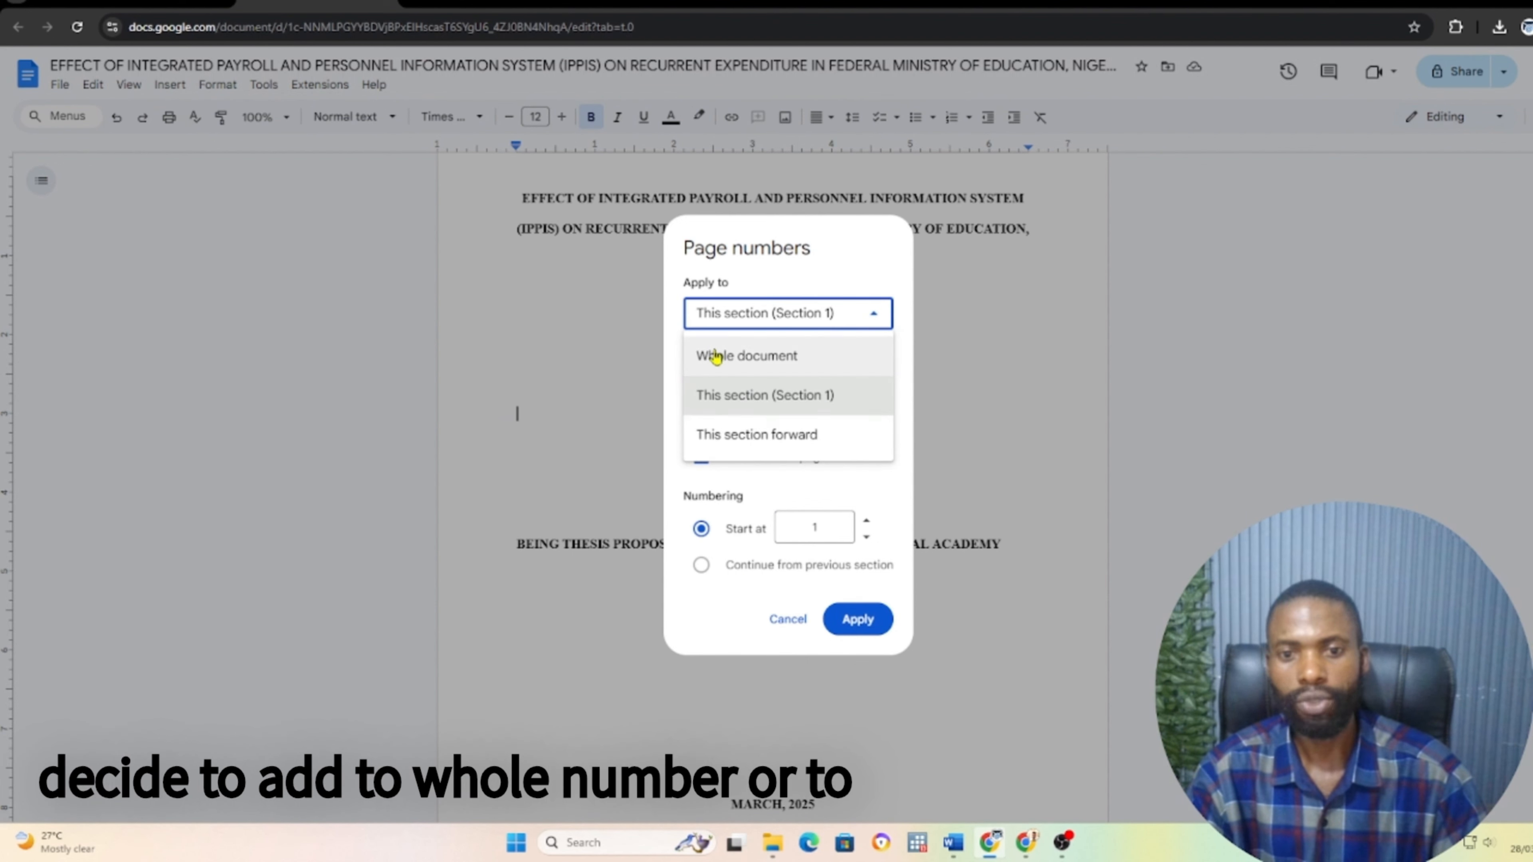
pyautogui.click(719, 358)
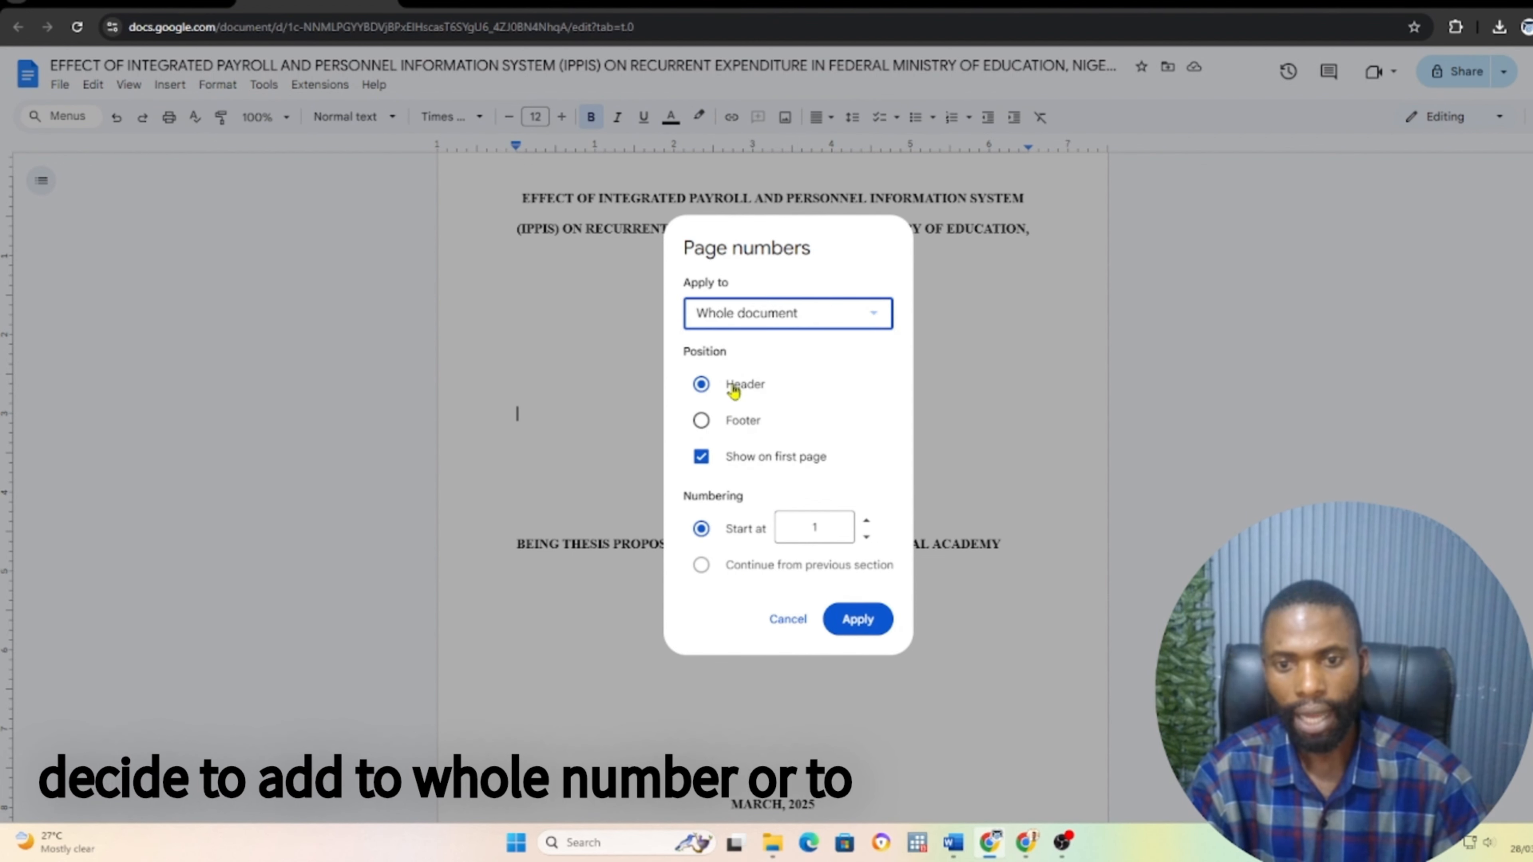
pyautogui.click(873, 320)
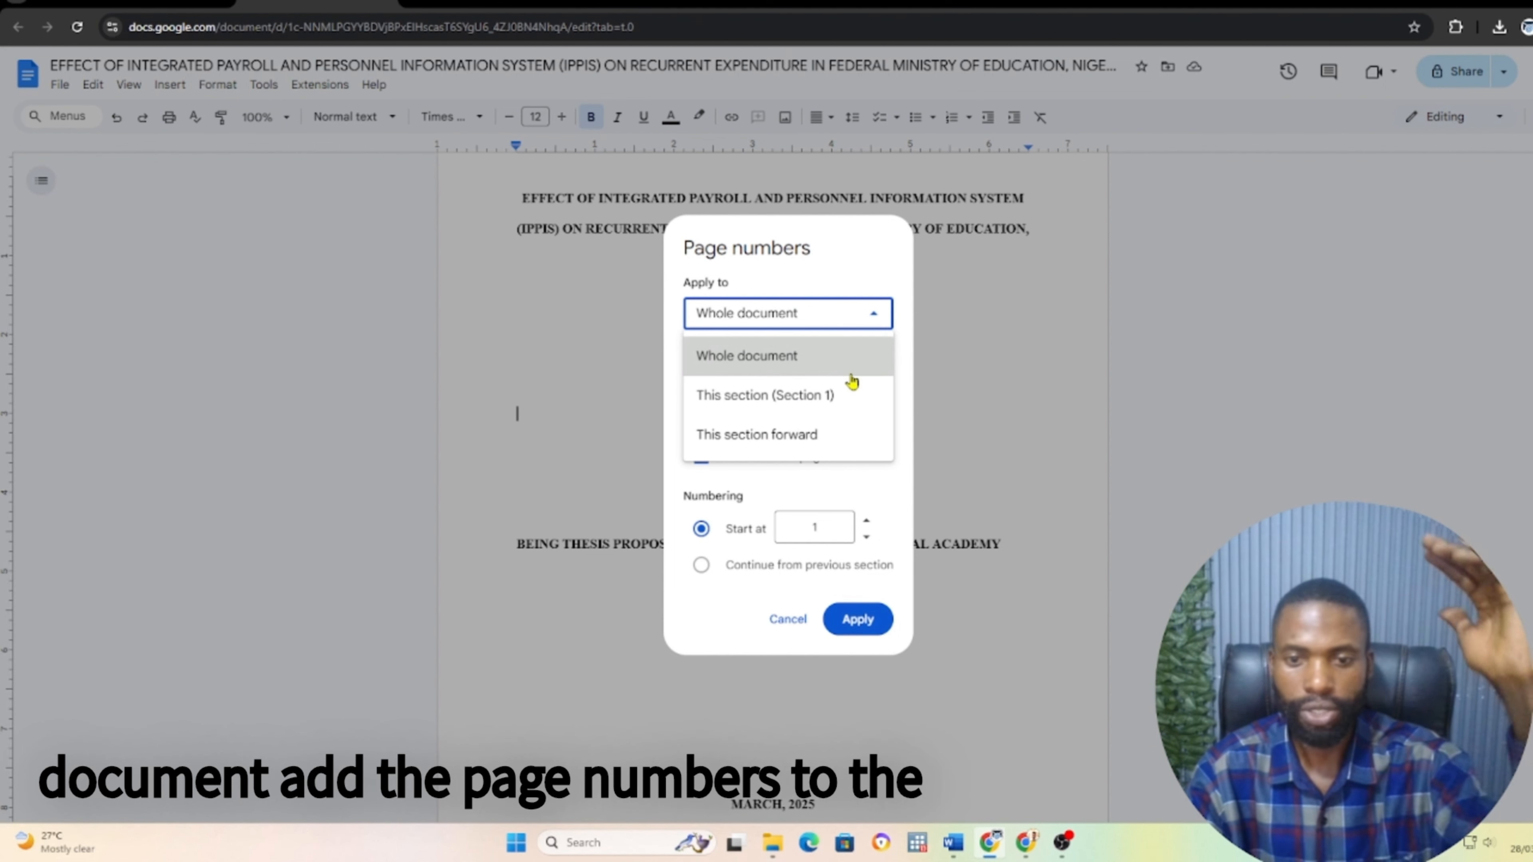
pyautogui.click(731, 403)
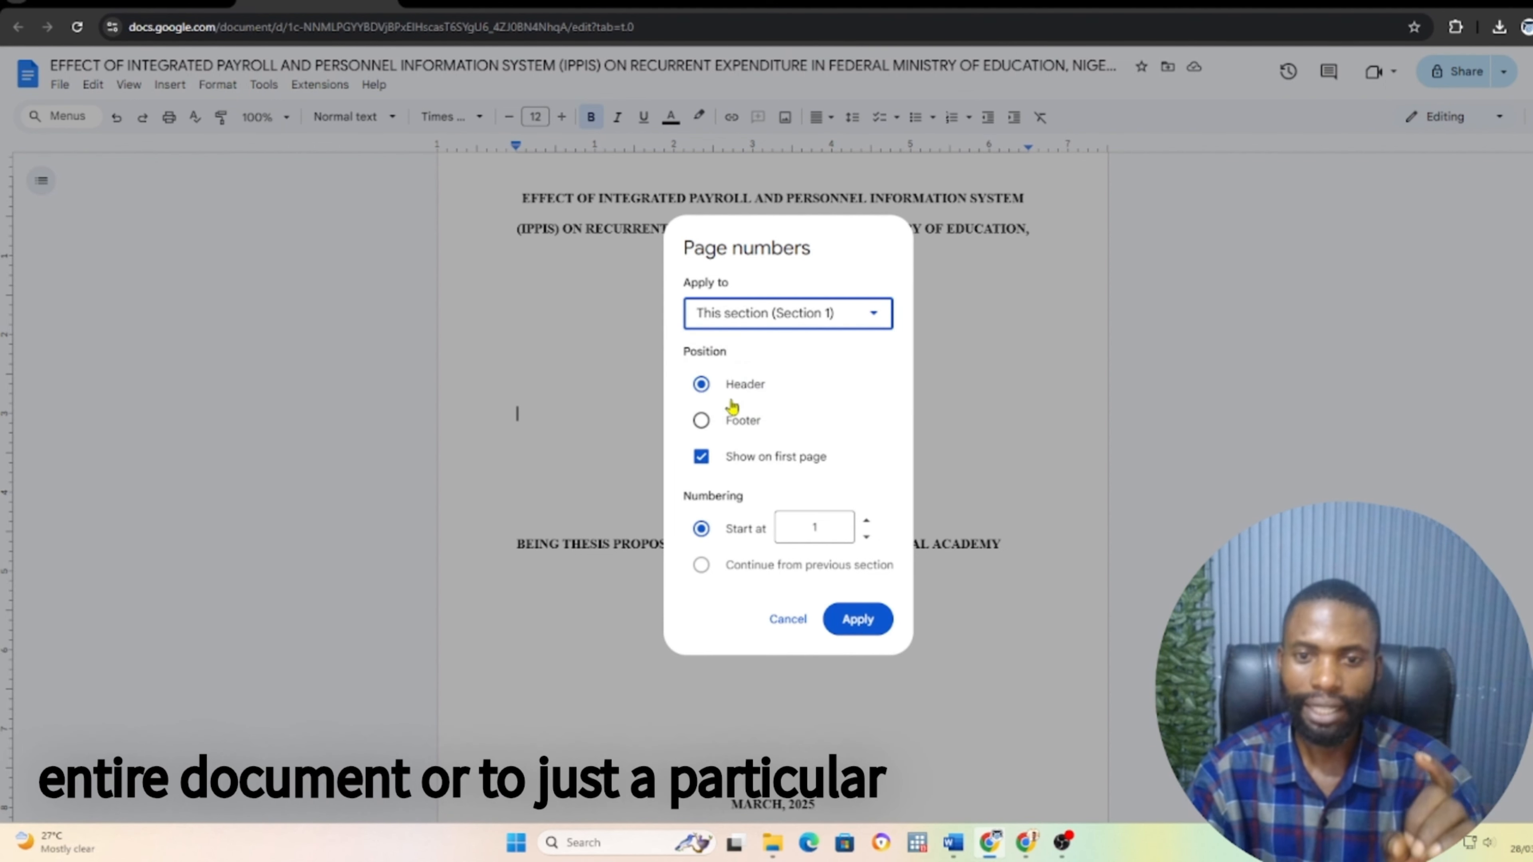
pyautogui.click(866, 317)
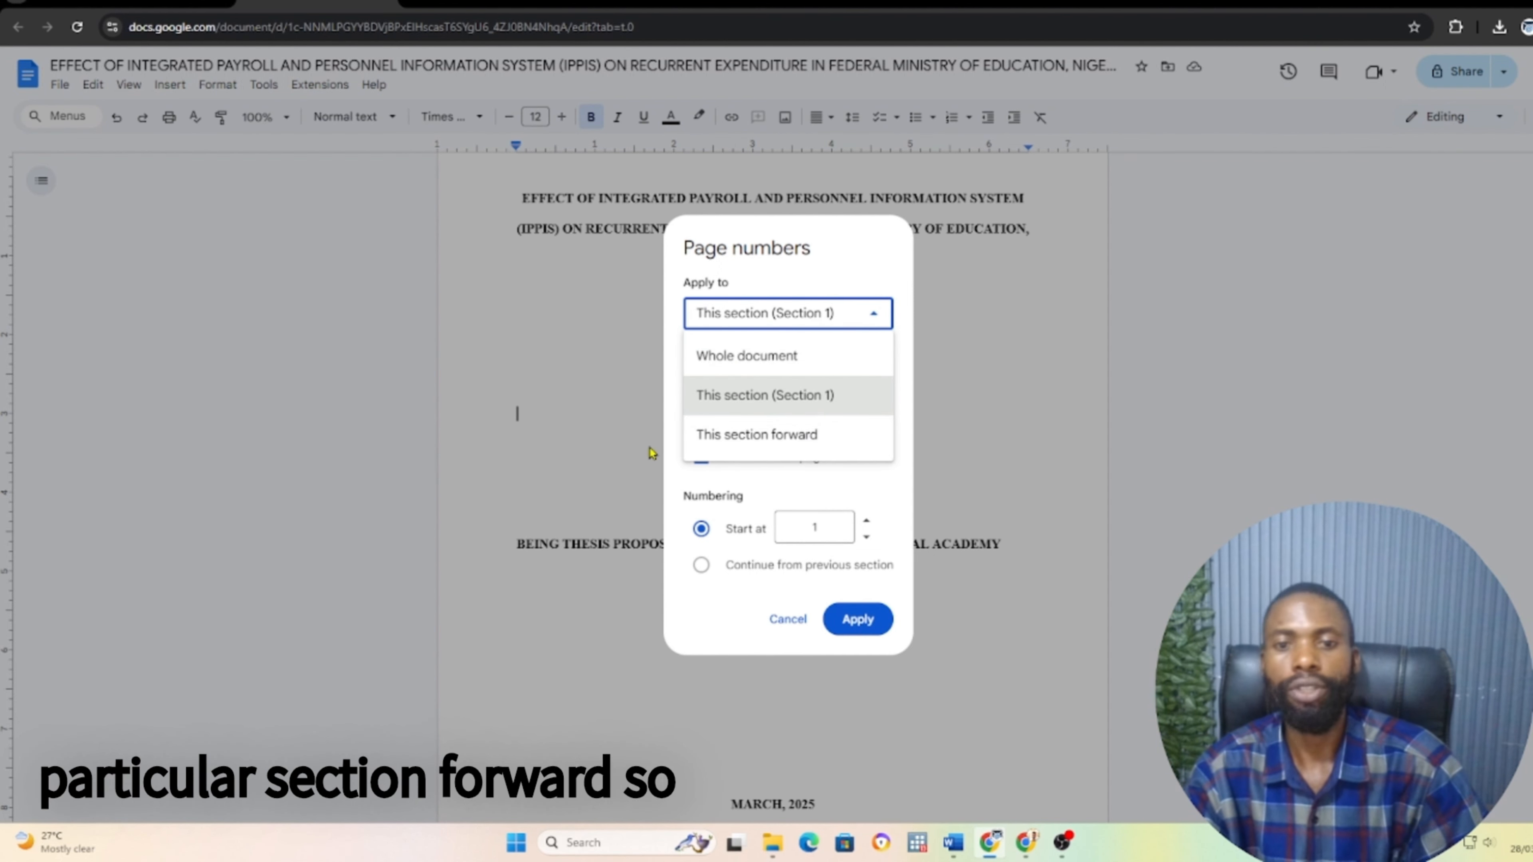
pyautogui.click(871, 315)
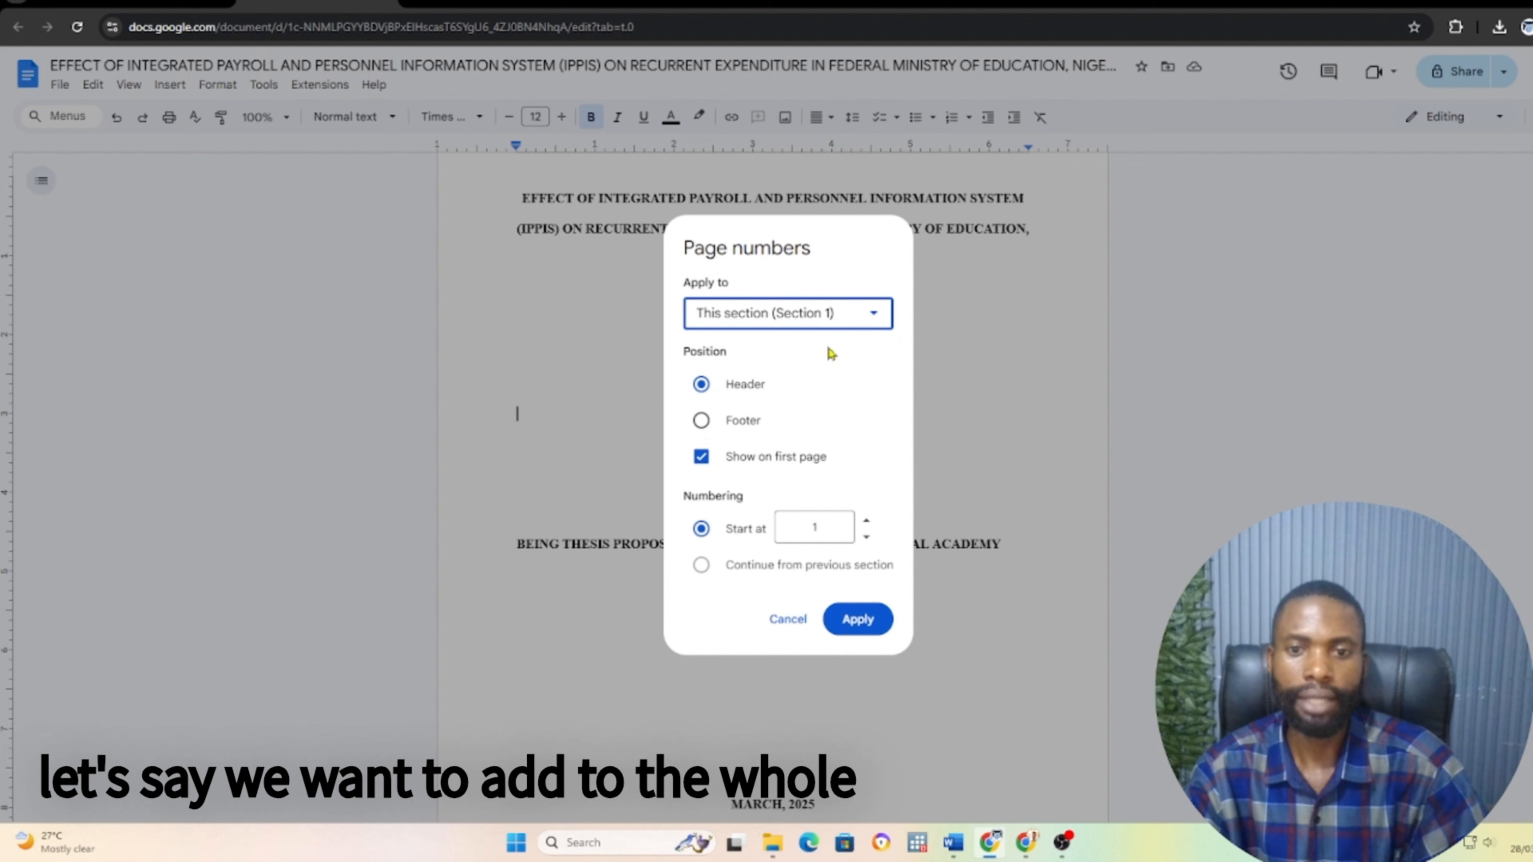
# Add page numbers to the footer of the whole document, starting at 2 and not shown on the first page
pyautogui.click(872, 313)
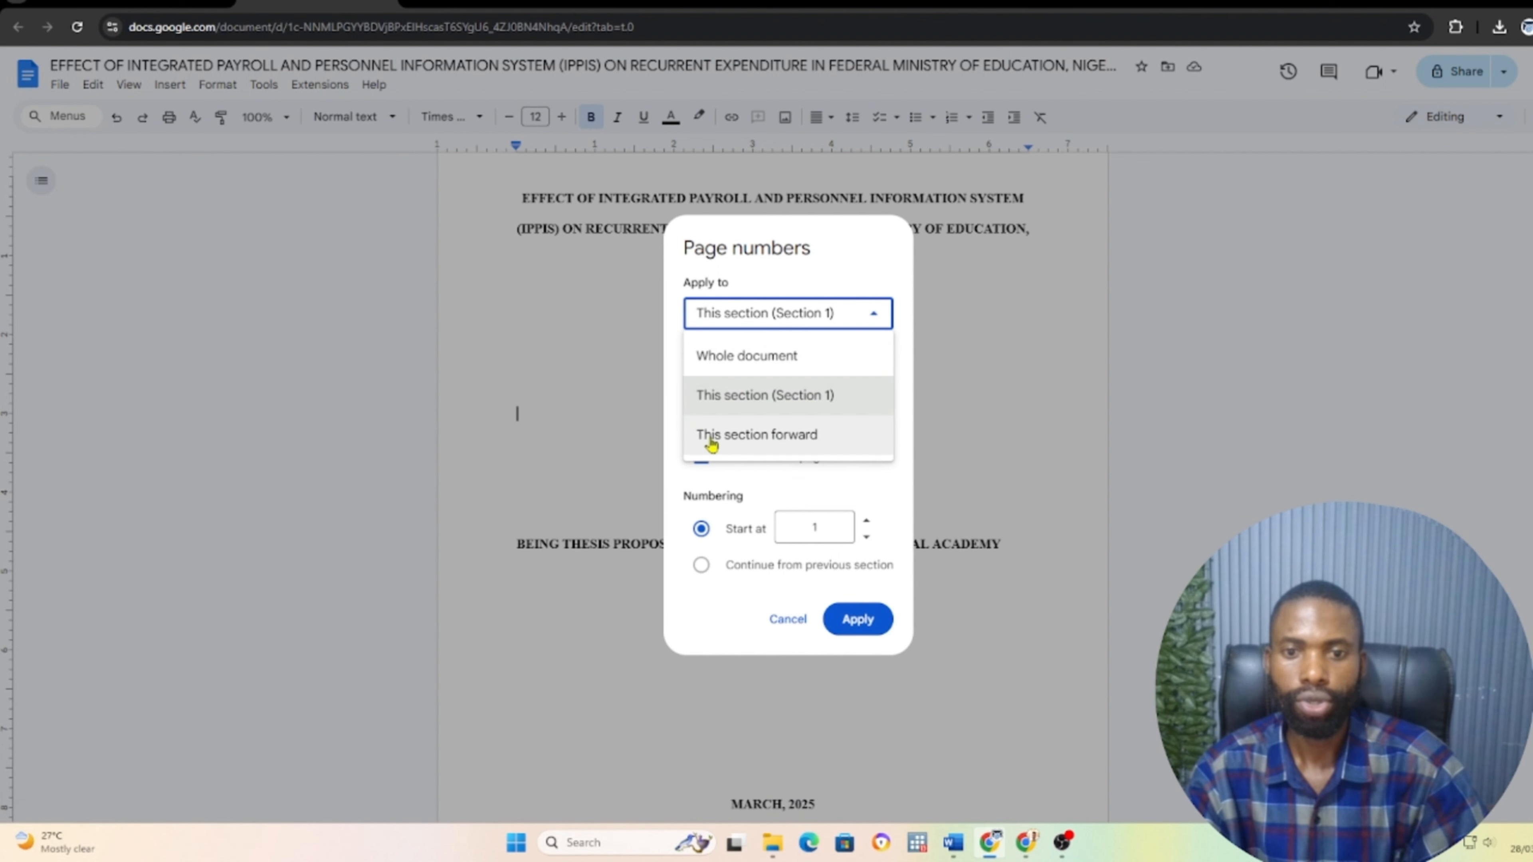
pyautogui.click(758, 355)
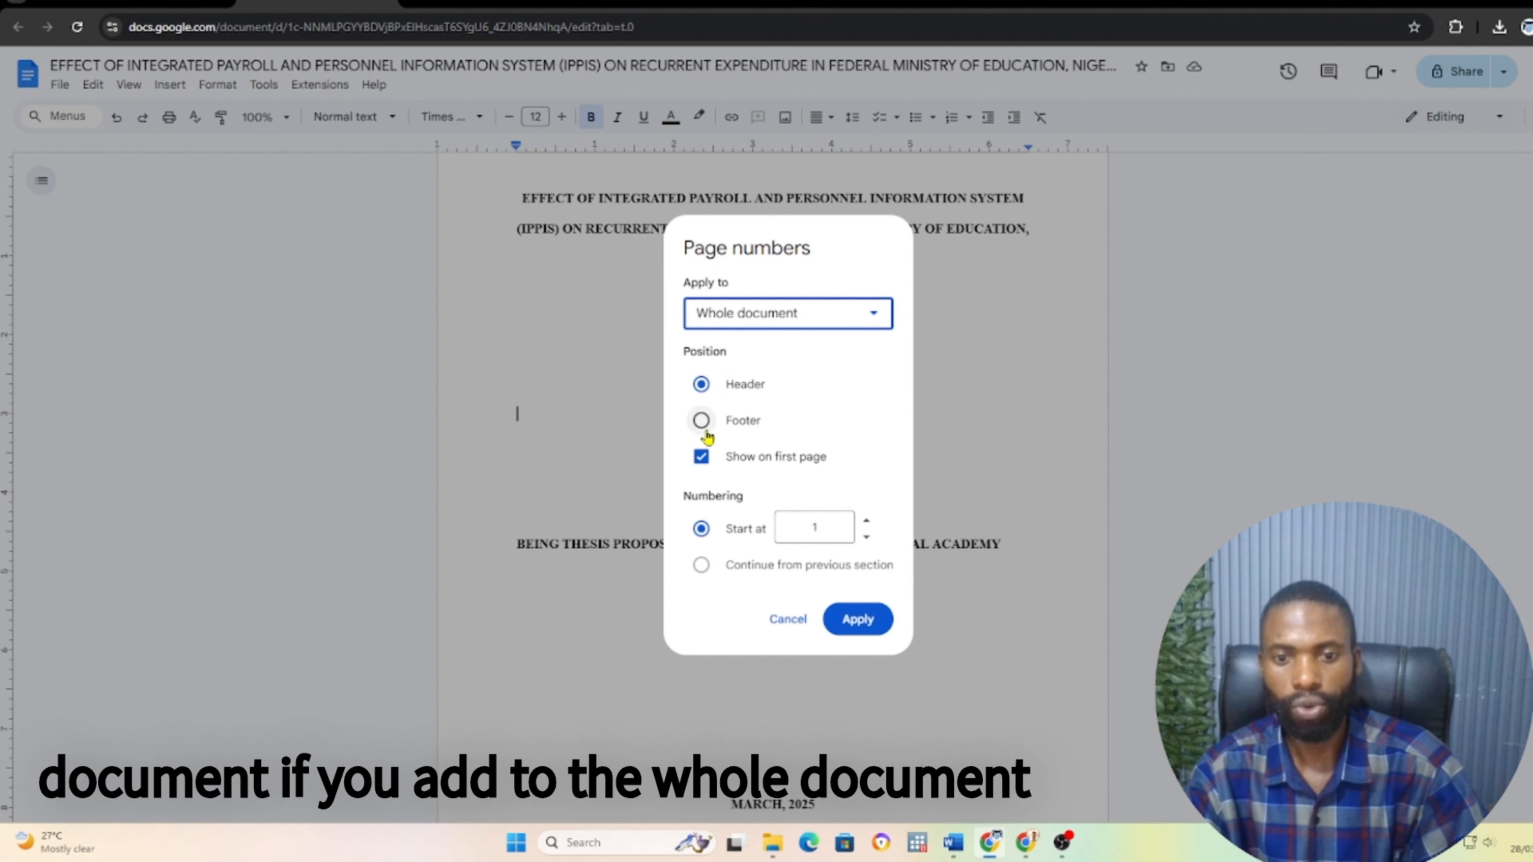
pyautogui.click(701, 421)
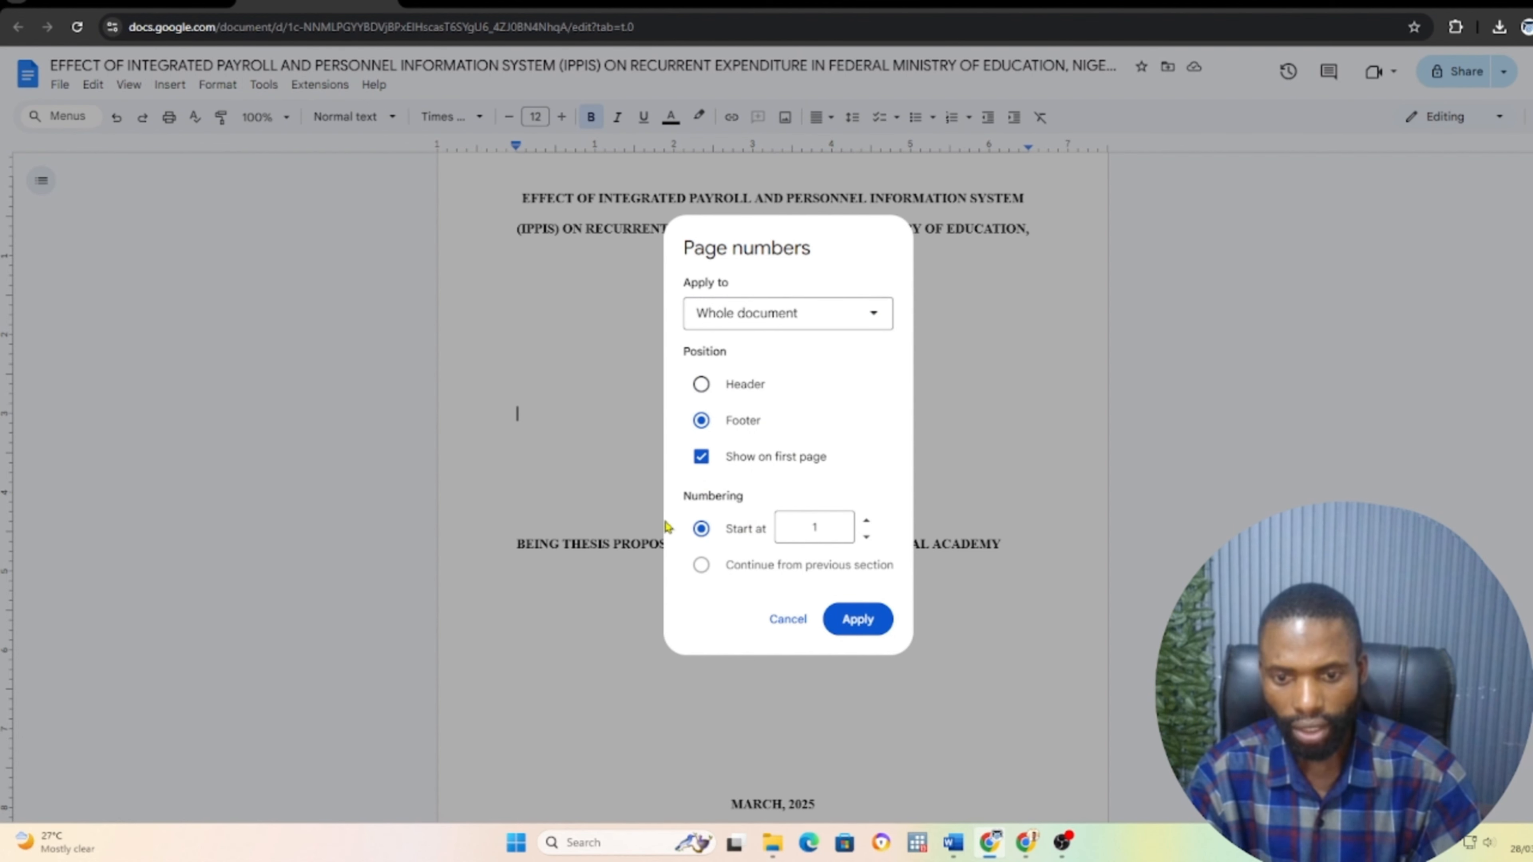
pyautogui.click(866, 537)
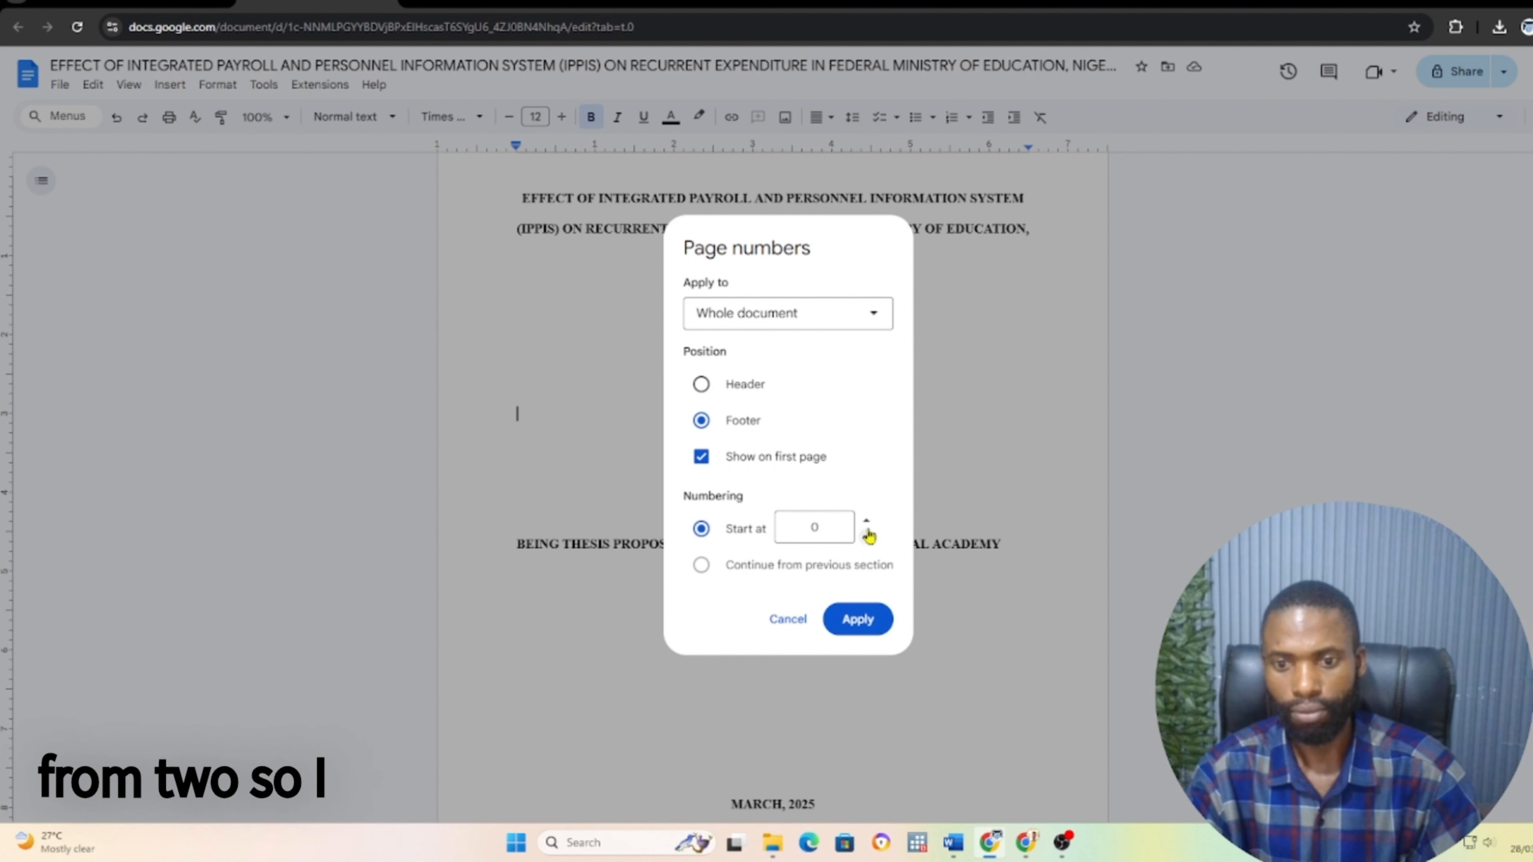
pyautogui.click(867, 522)
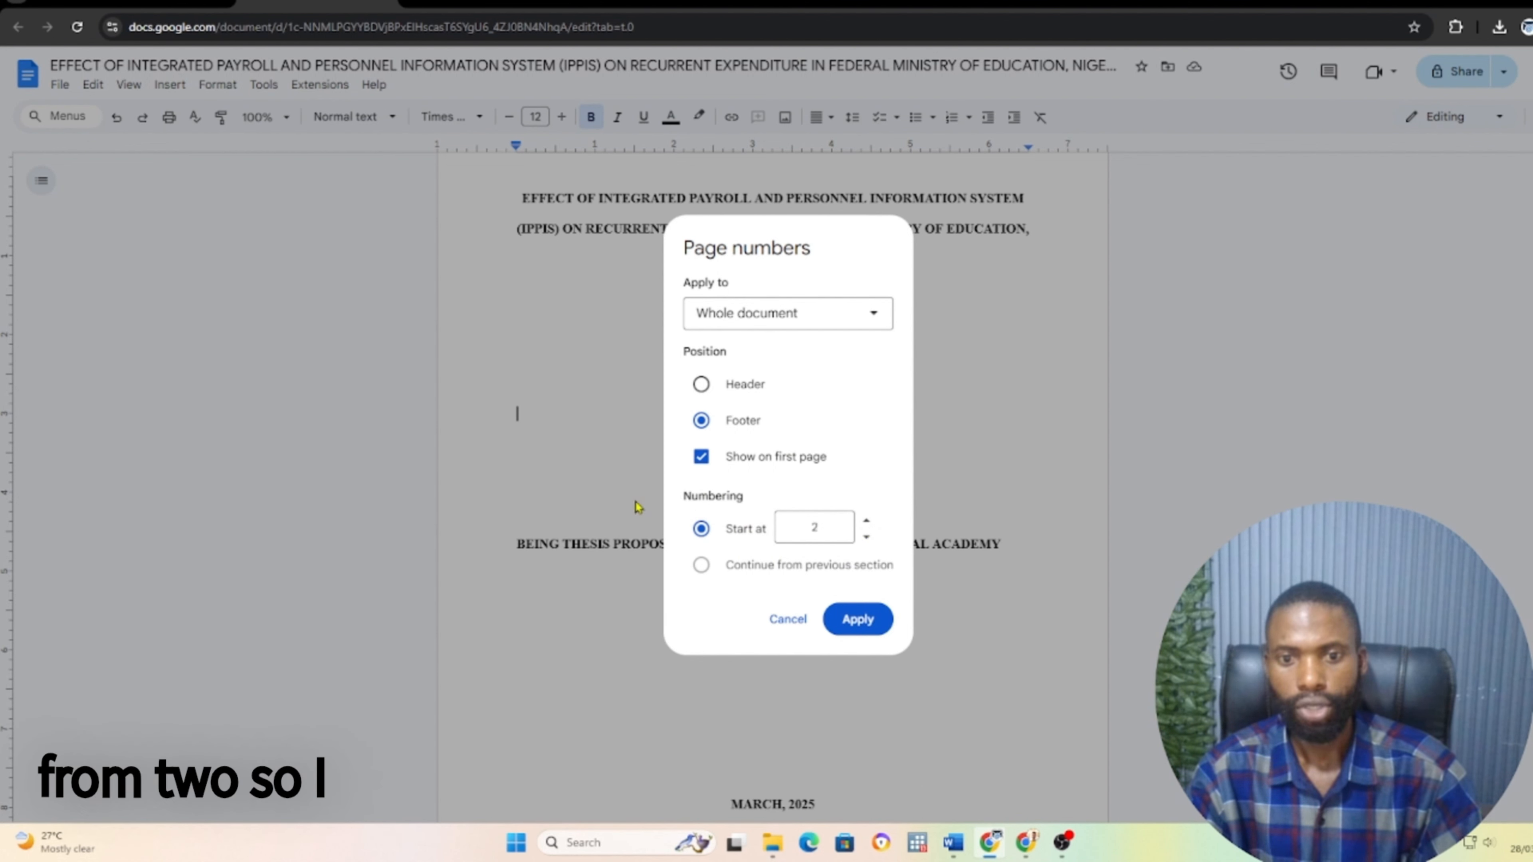
pyautogui.click(702, 462)
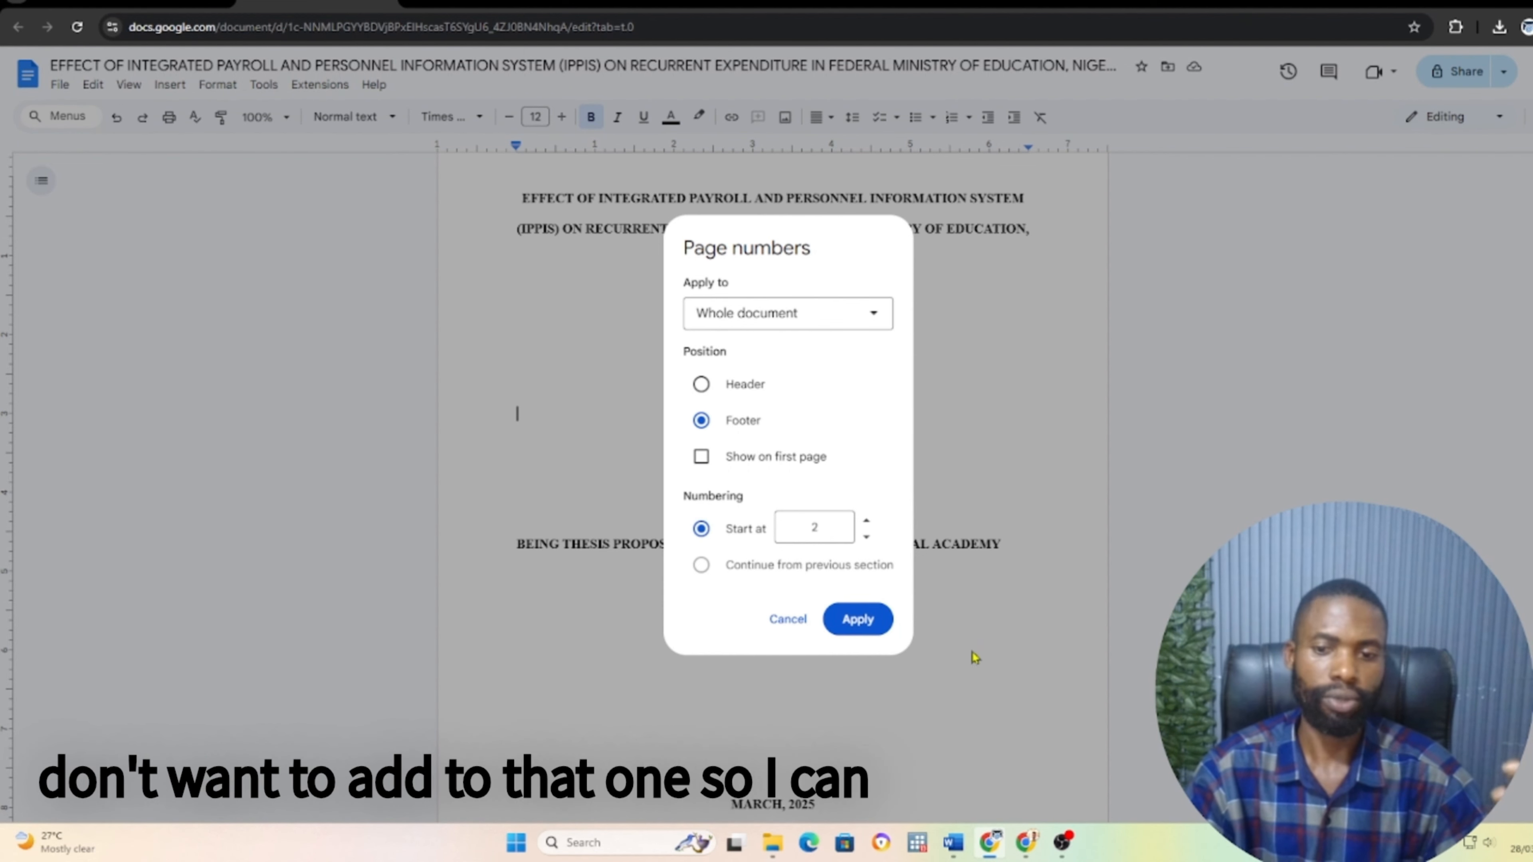
pyautogui.click(864, 620)
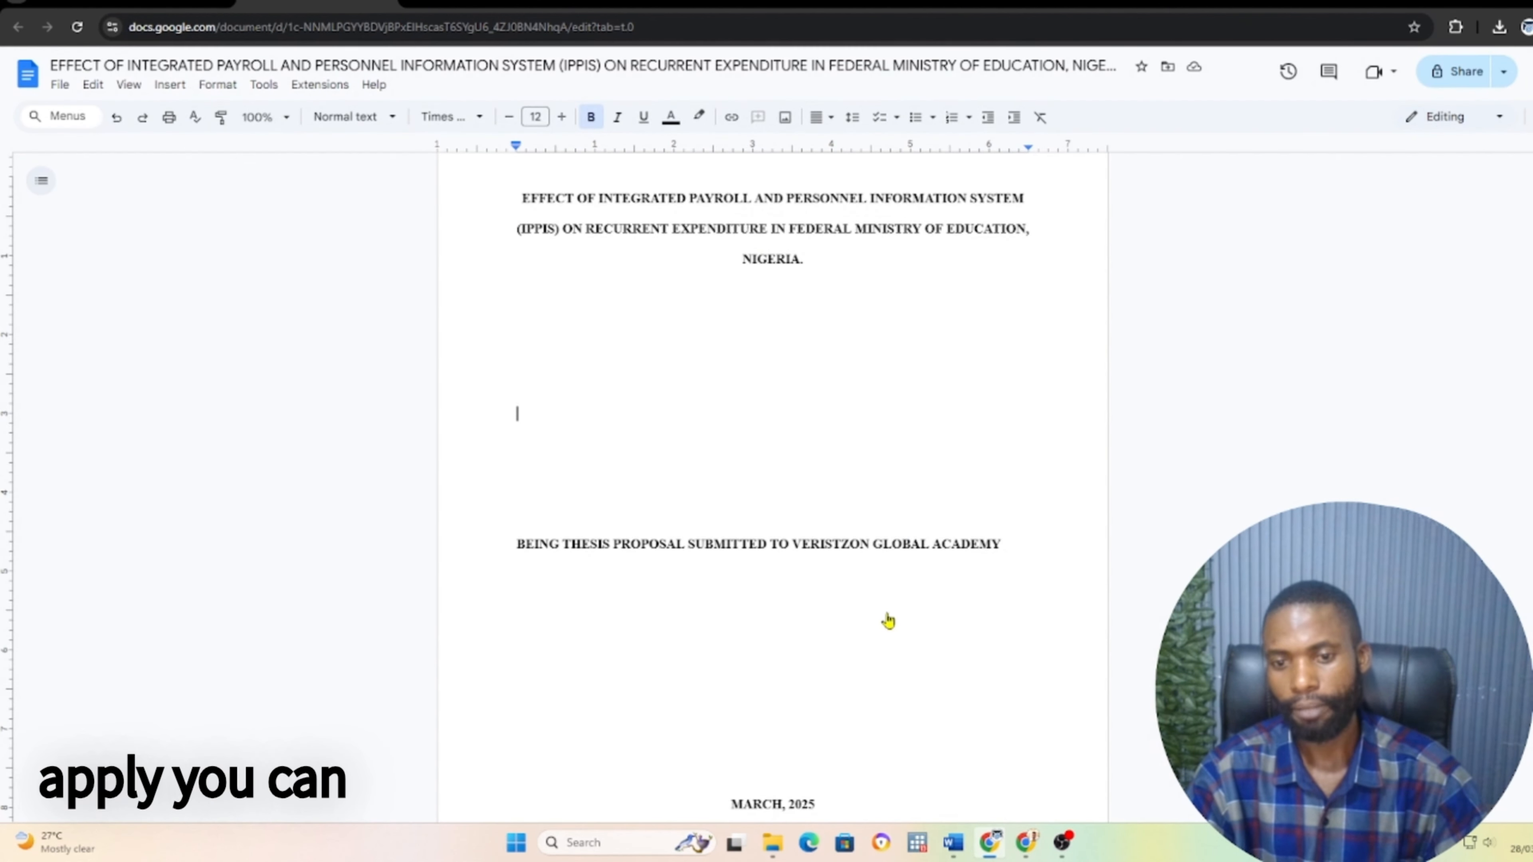
# Examine the title page and the Declaration page to check where page numbers appear
pyautogui.scroll(-6, 828, 542)
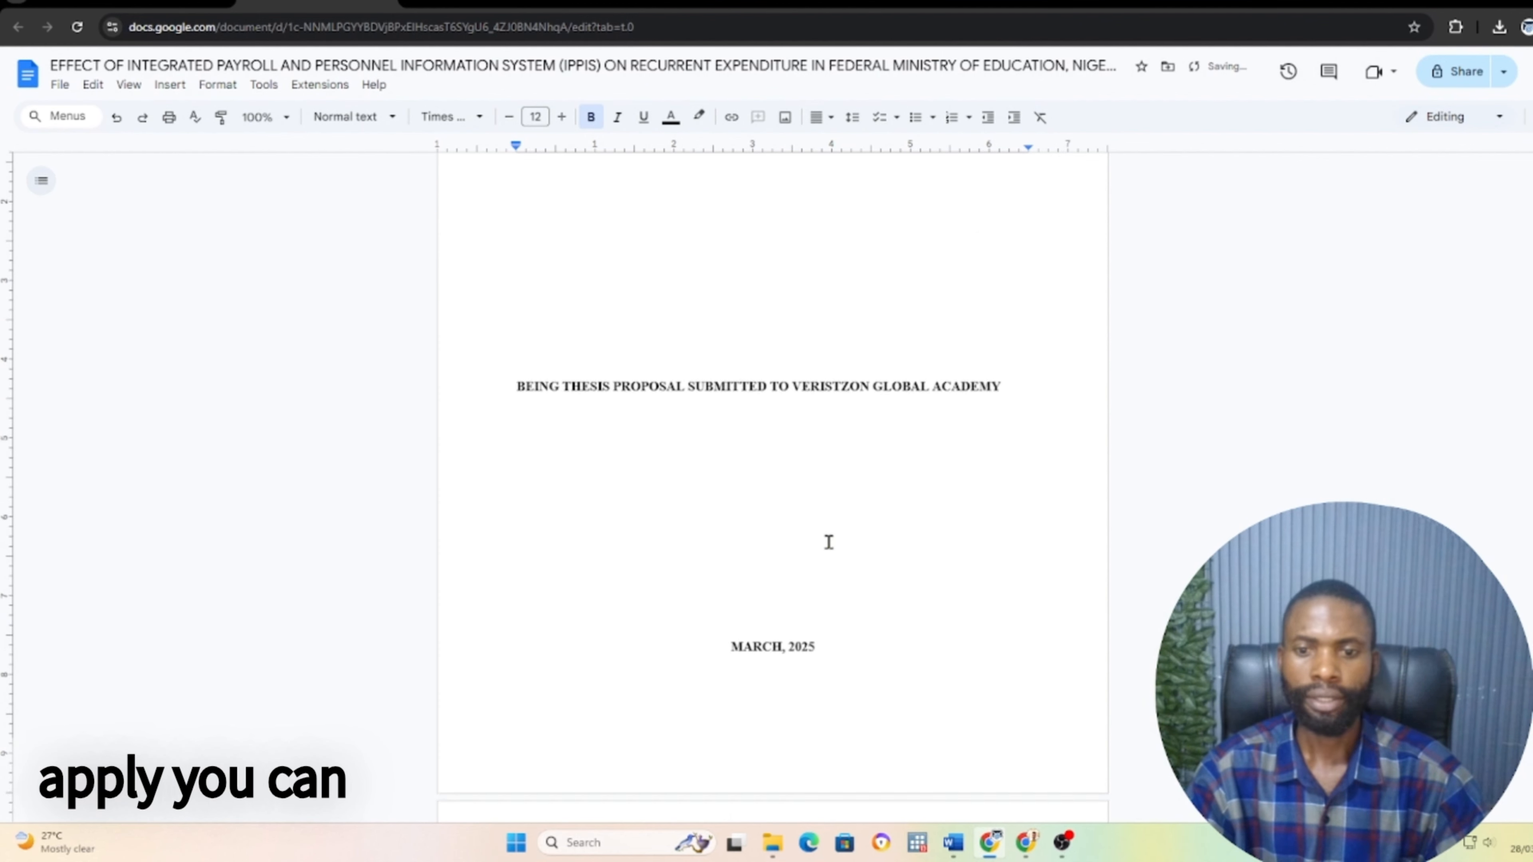
pyautogui.scroll(-12, 839, 535)
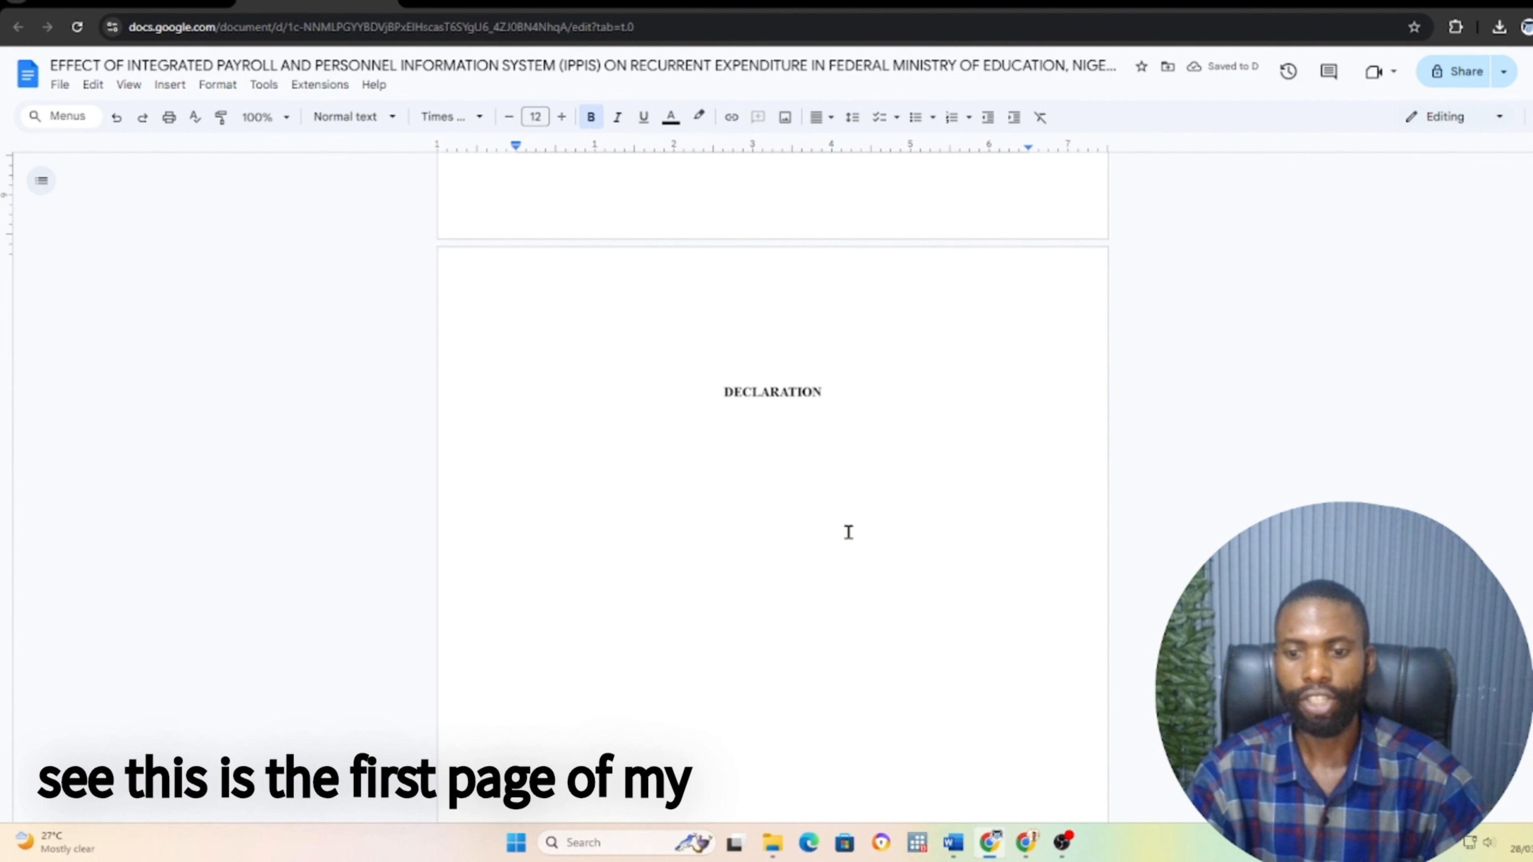
pyautogui.scroll(12, 849, 530)
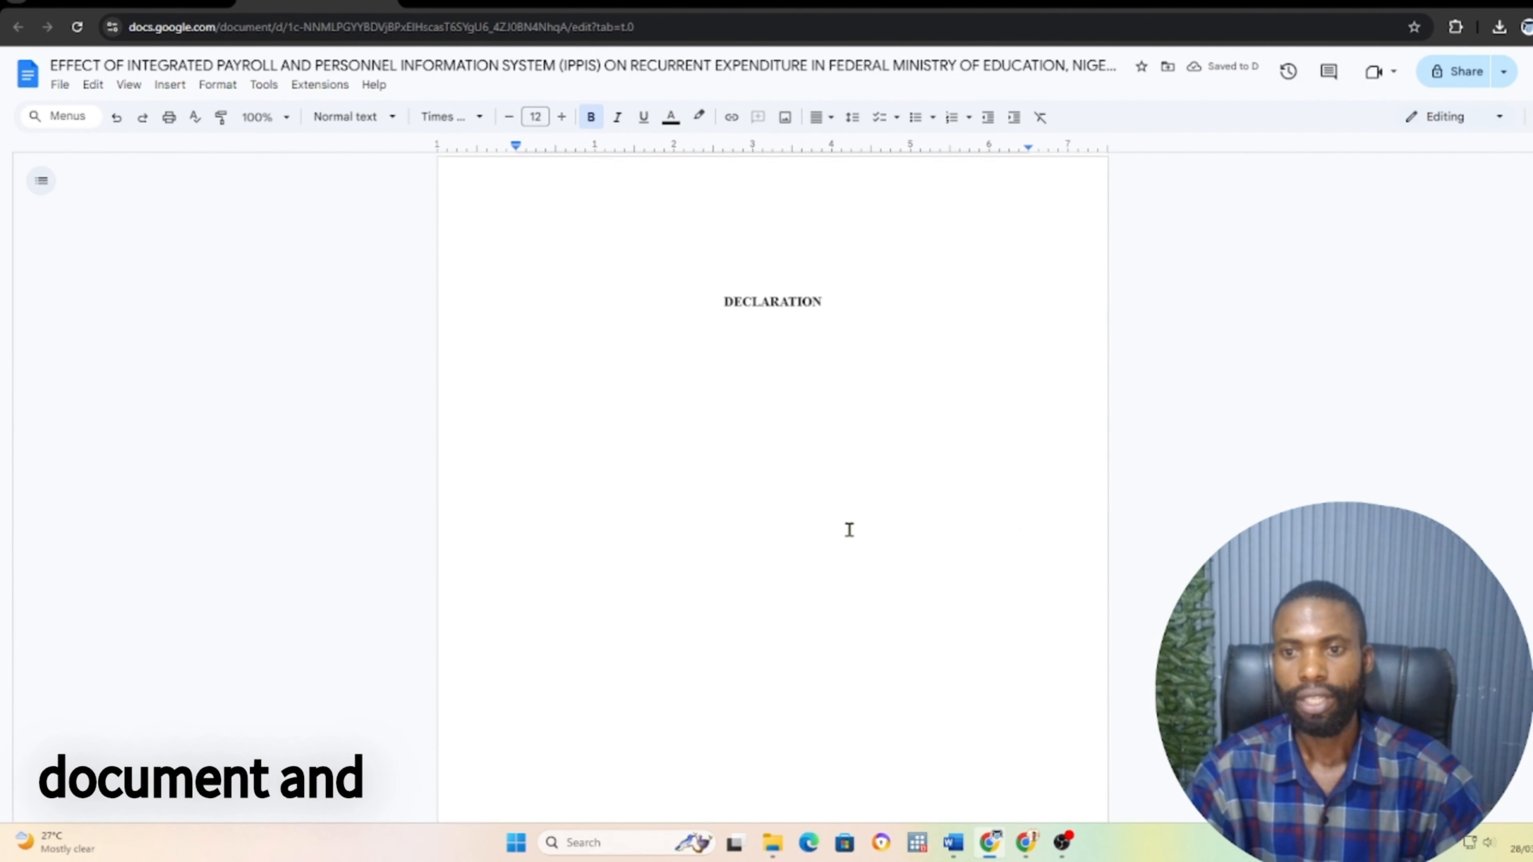
pyautogui.scroll(8, 849, 527)
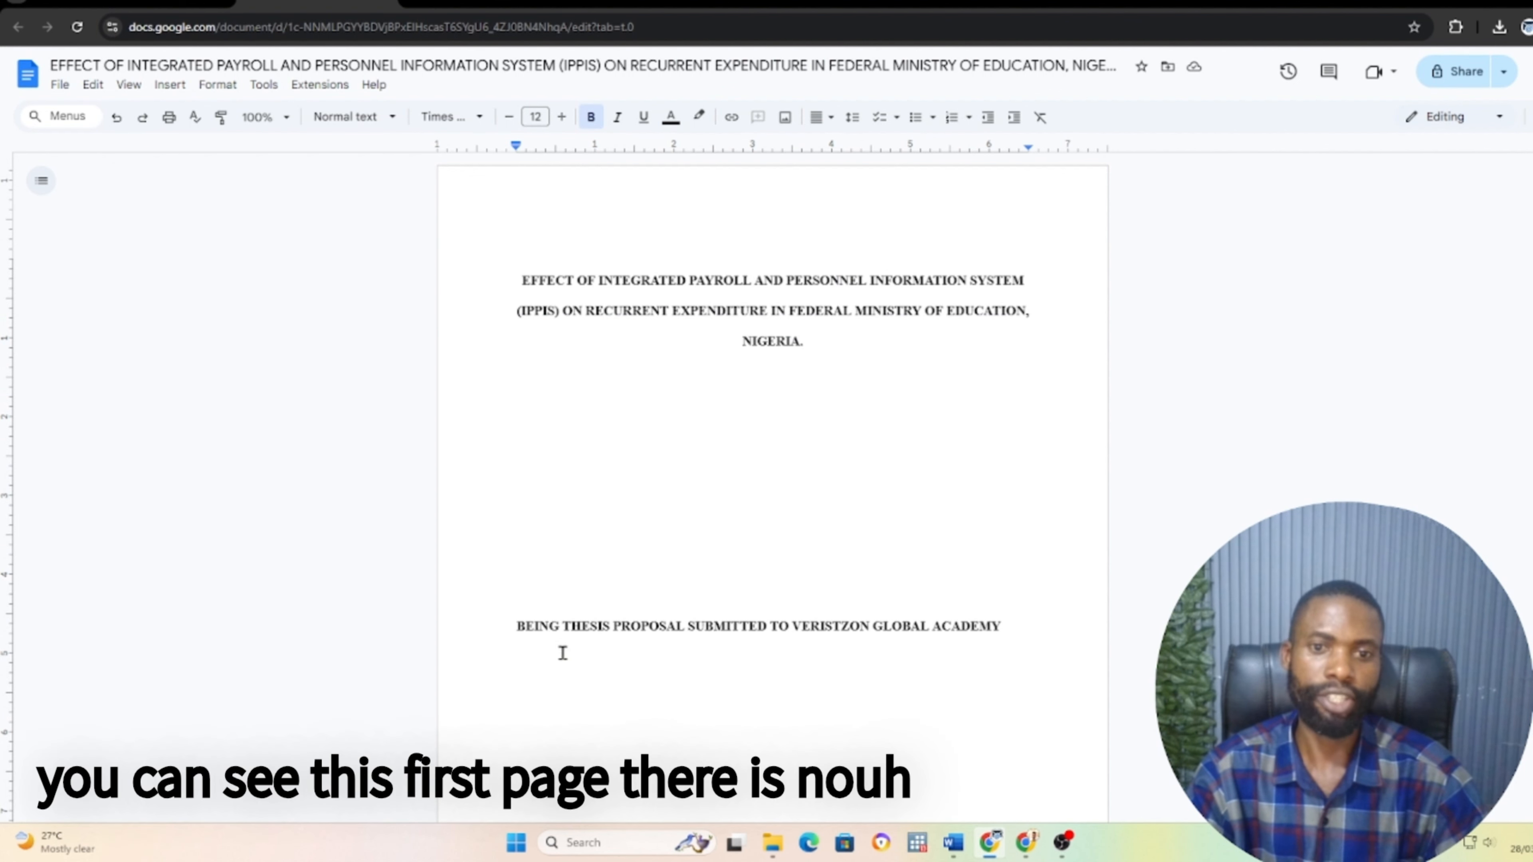
pyautogui.click(771, 486)
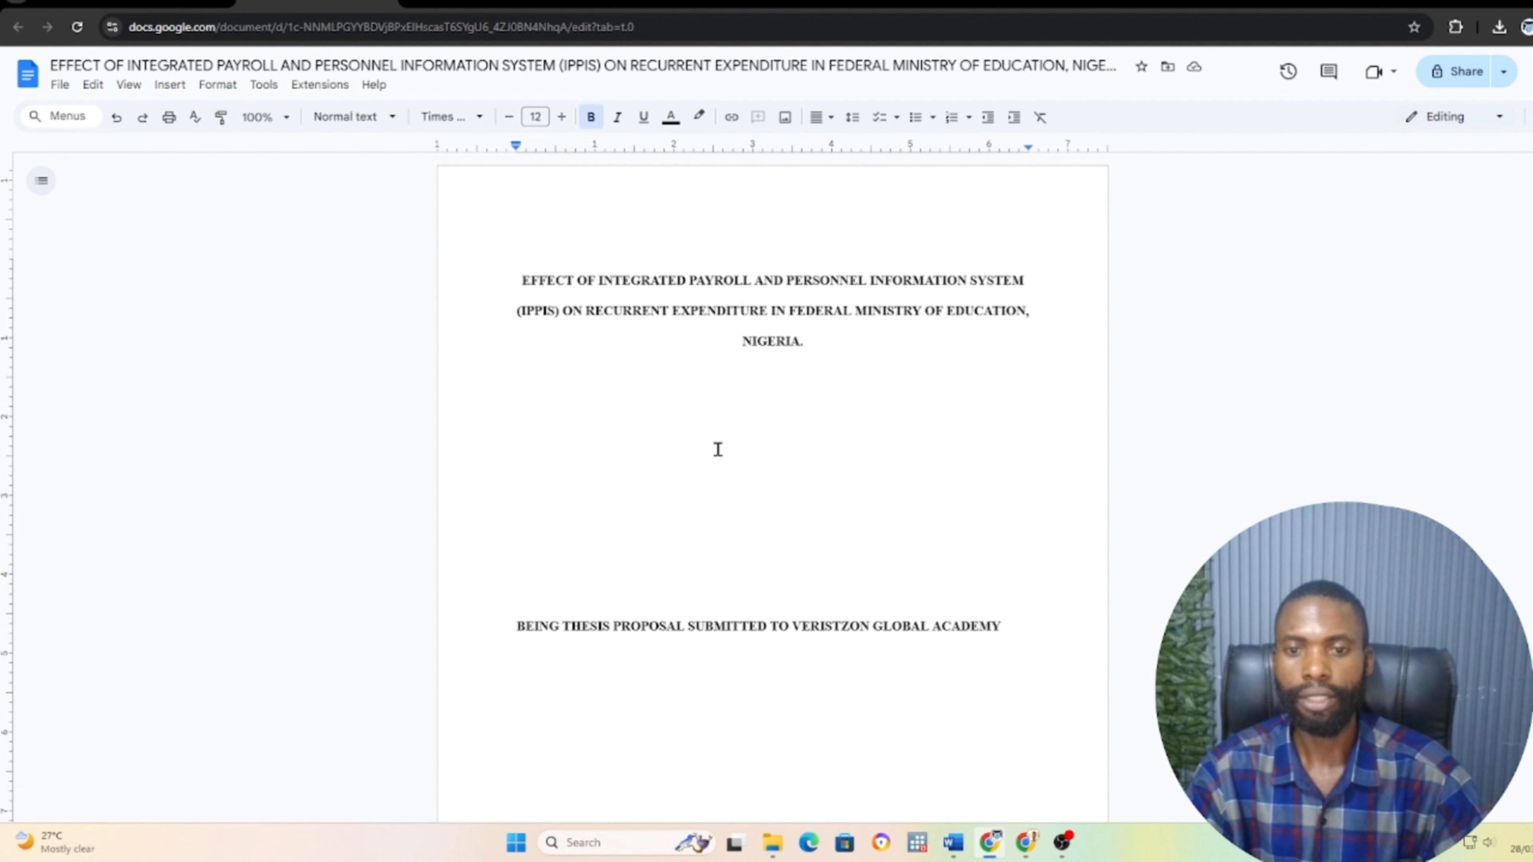
pyautogui.scroll(-6, 773, 465)
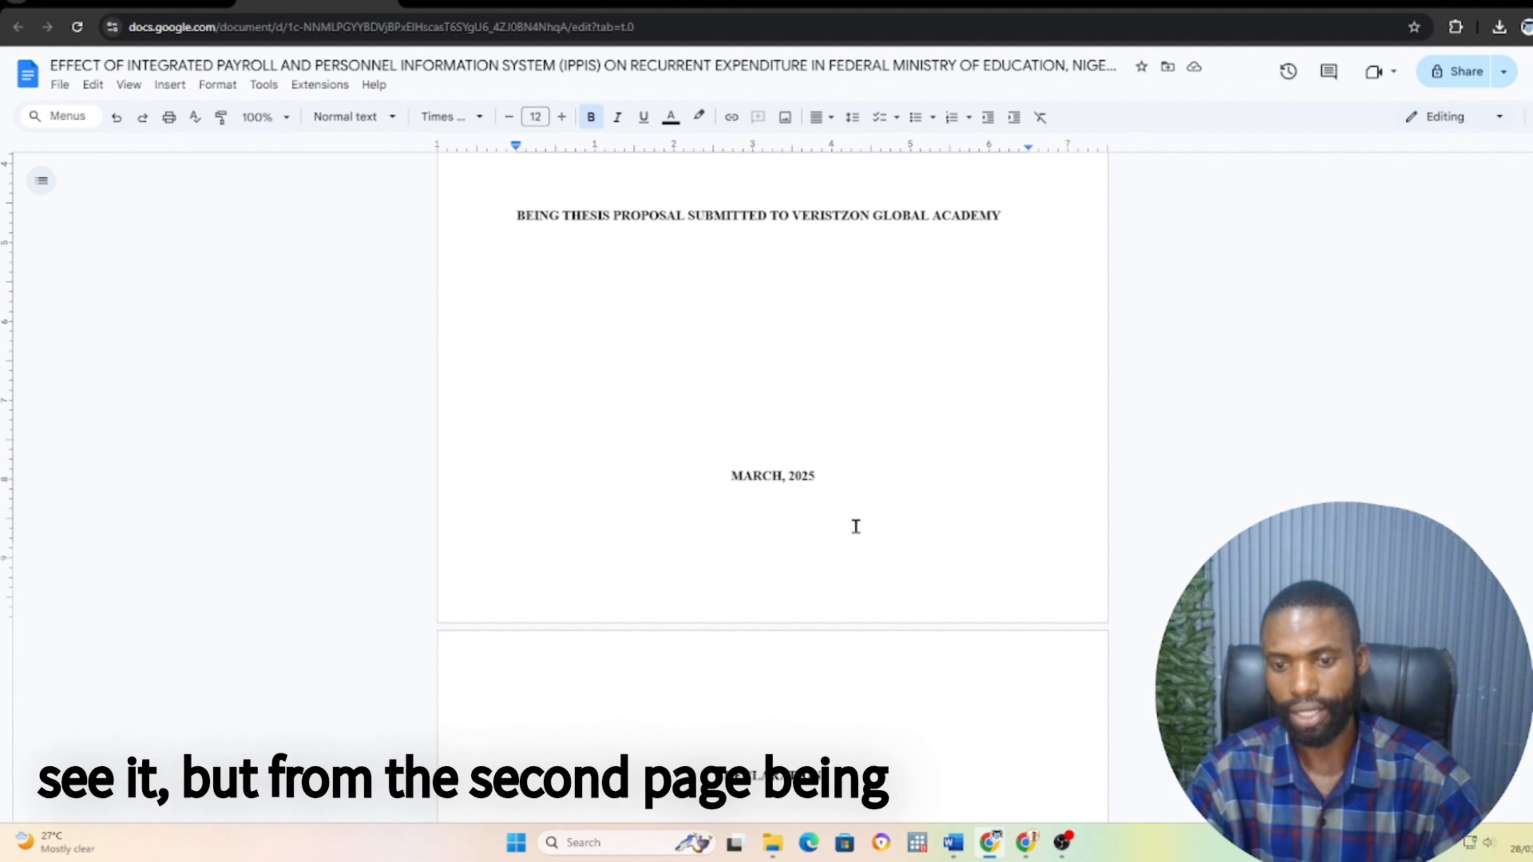
pyautogui.scroll(-6, 886, 630)
pyautogui.scroll(3, 784, 375)
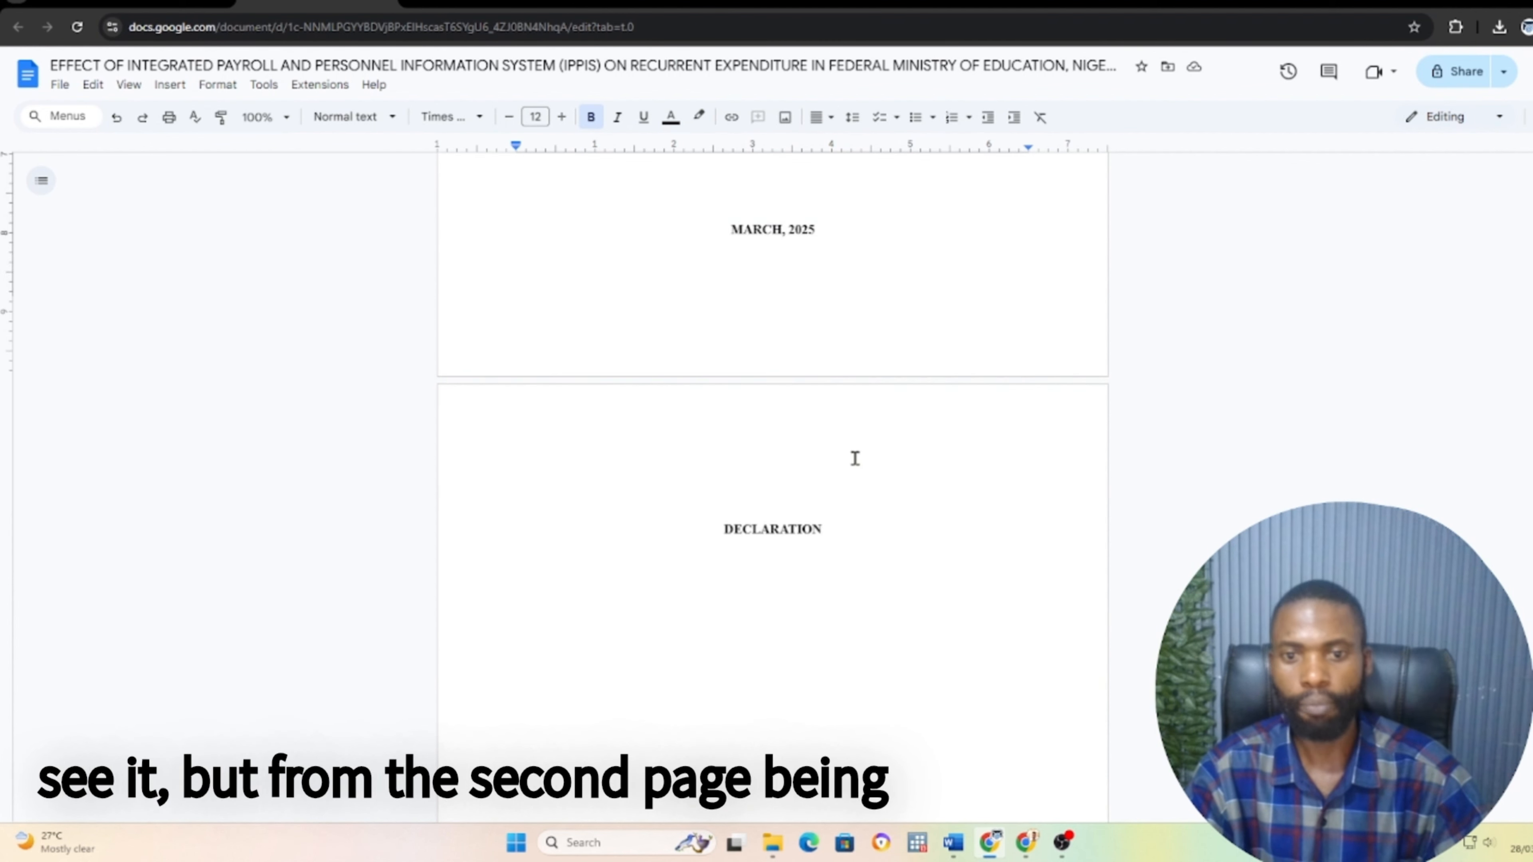
# Examine the footers from the Declaration page through to Chapter One to check the page numbering of the preliminary pages and main body
pyautogui.scroll(-10, 828, 526)
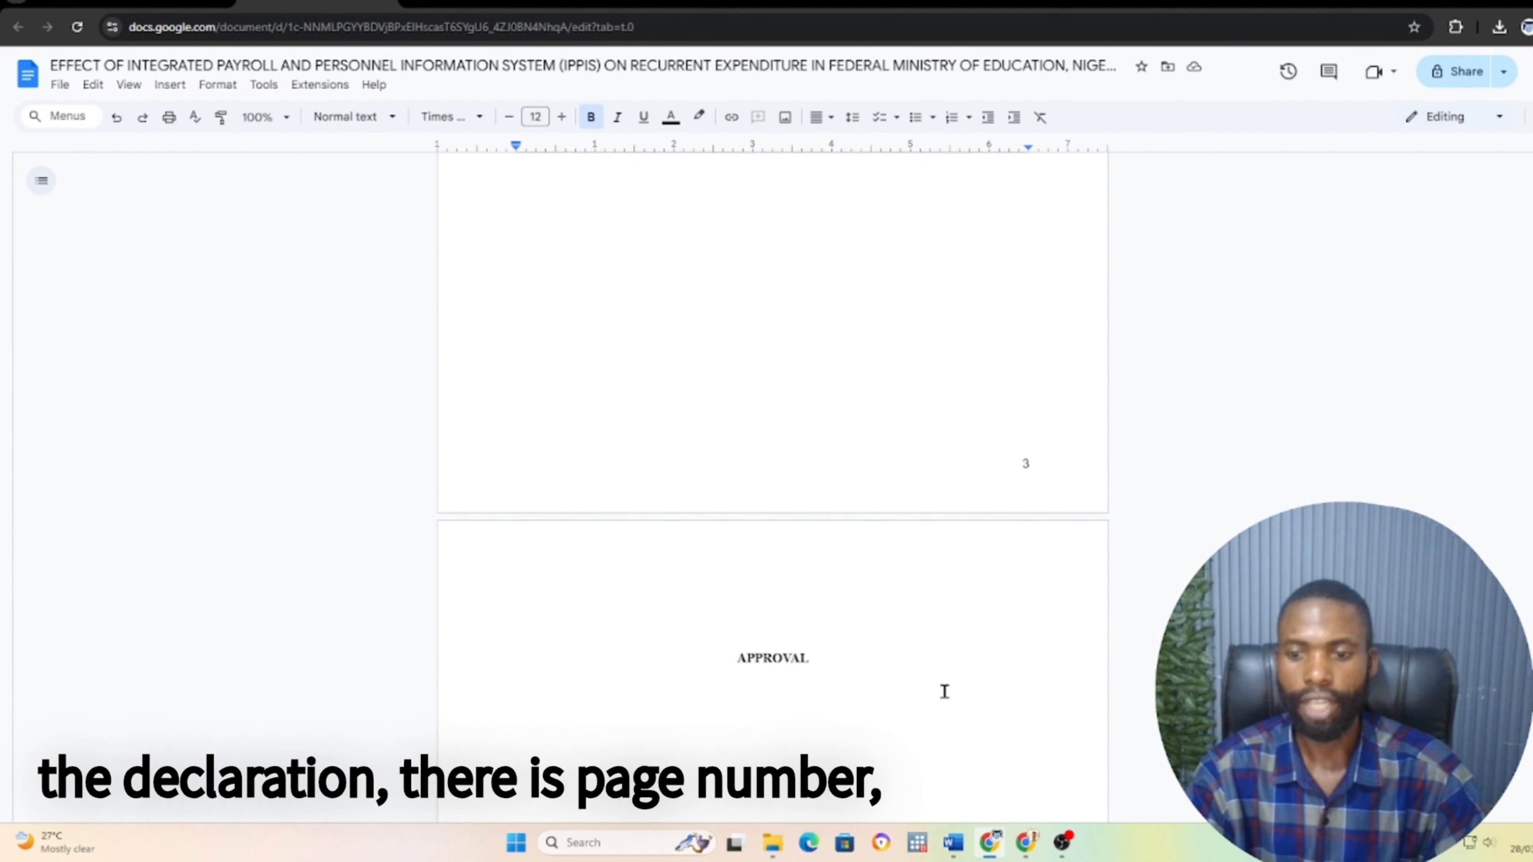
pyautogui.scroll(-5, 876, 637)
pyautogui.scroll(5, 868, 475)
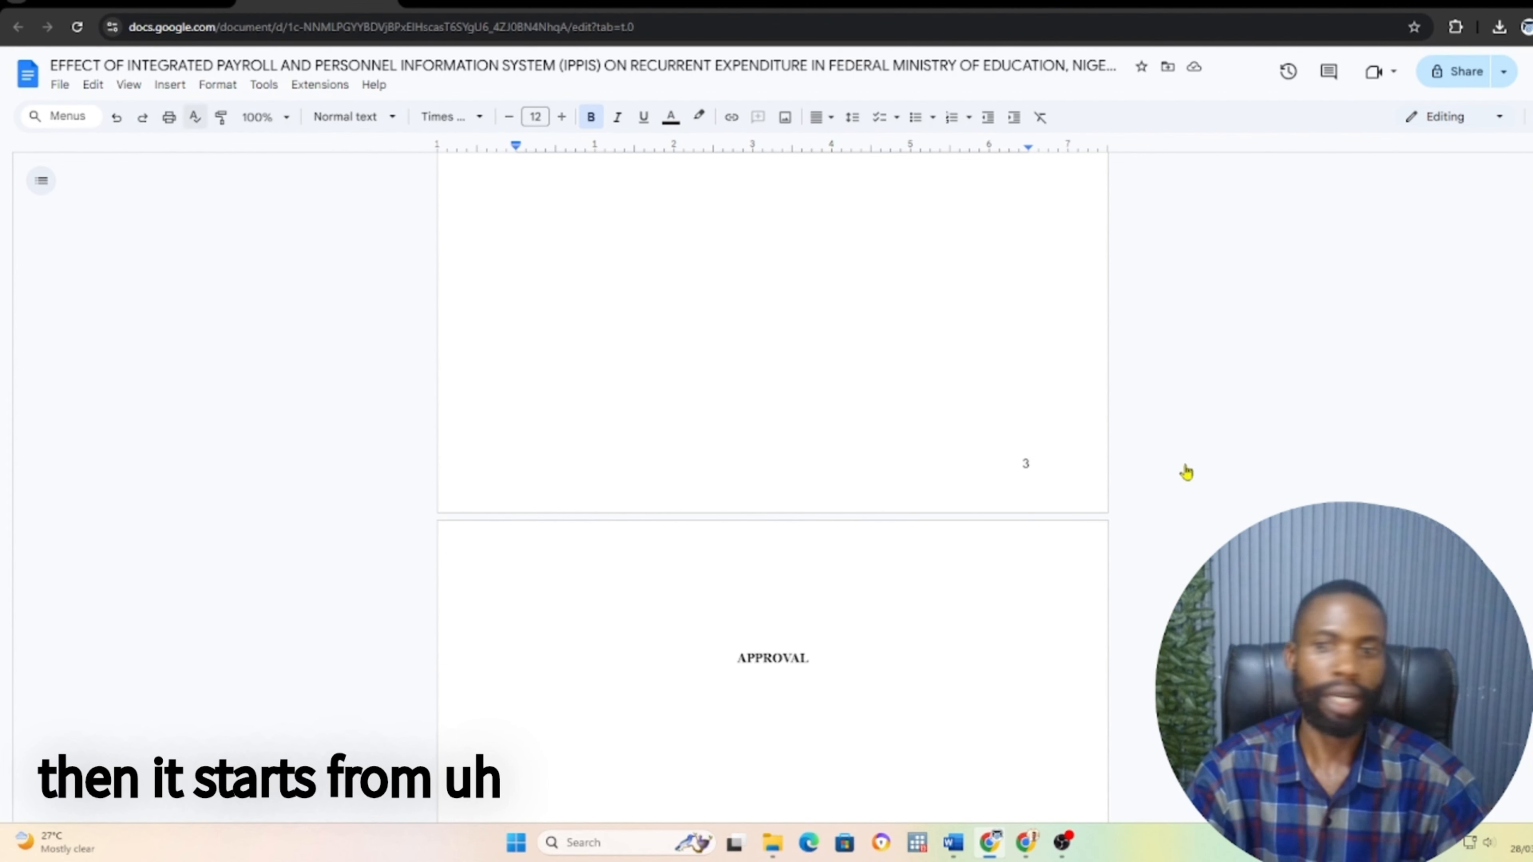
pyautogui.scroll(-10, 835, 615)
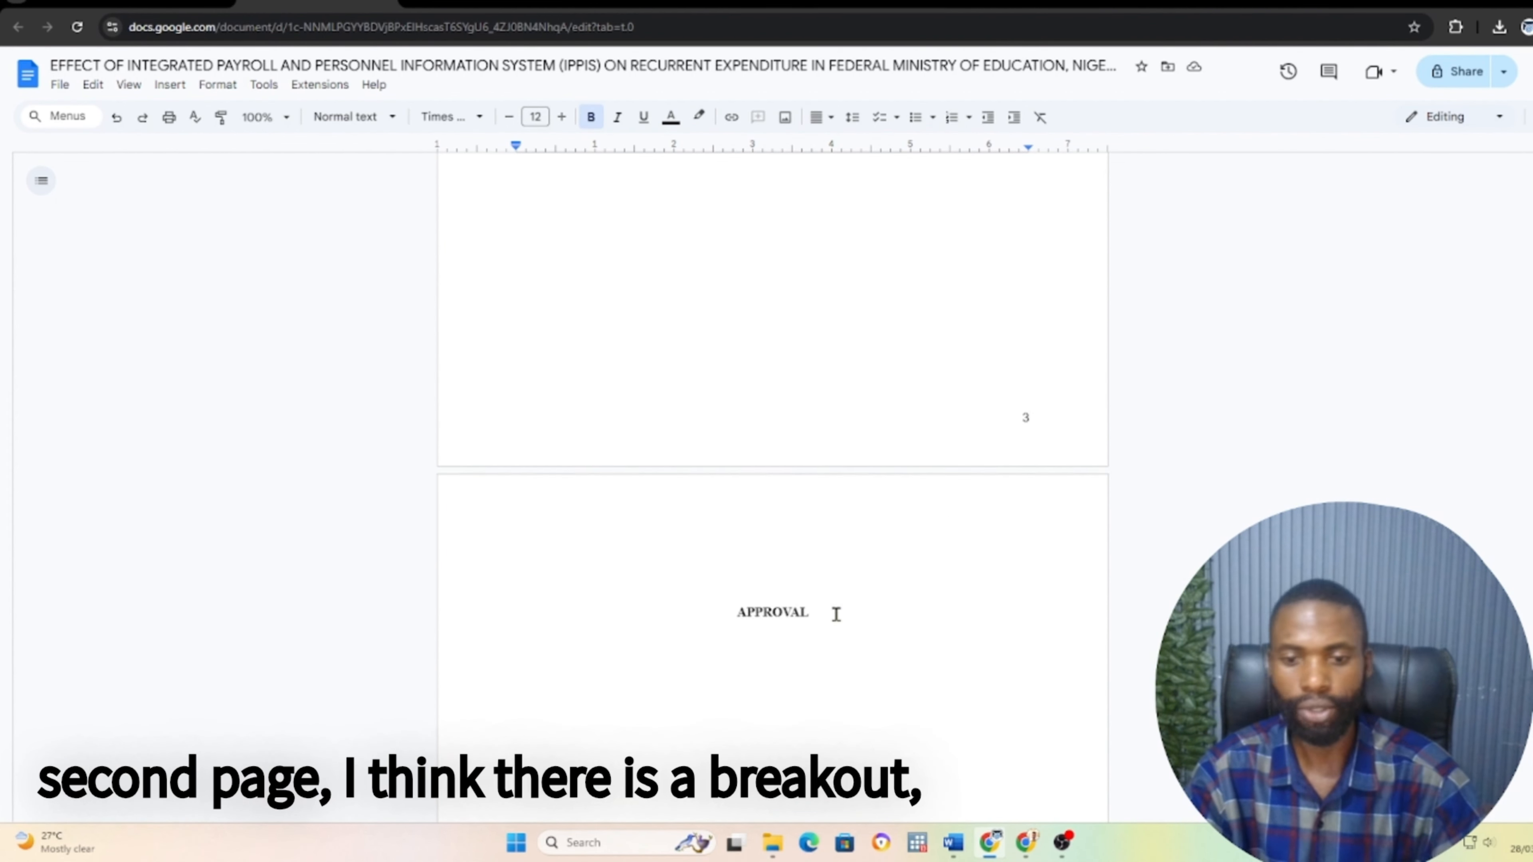
pyautogui.scroll(4, 714, 449)
pyautogui.scroll(-4, 927, 620)
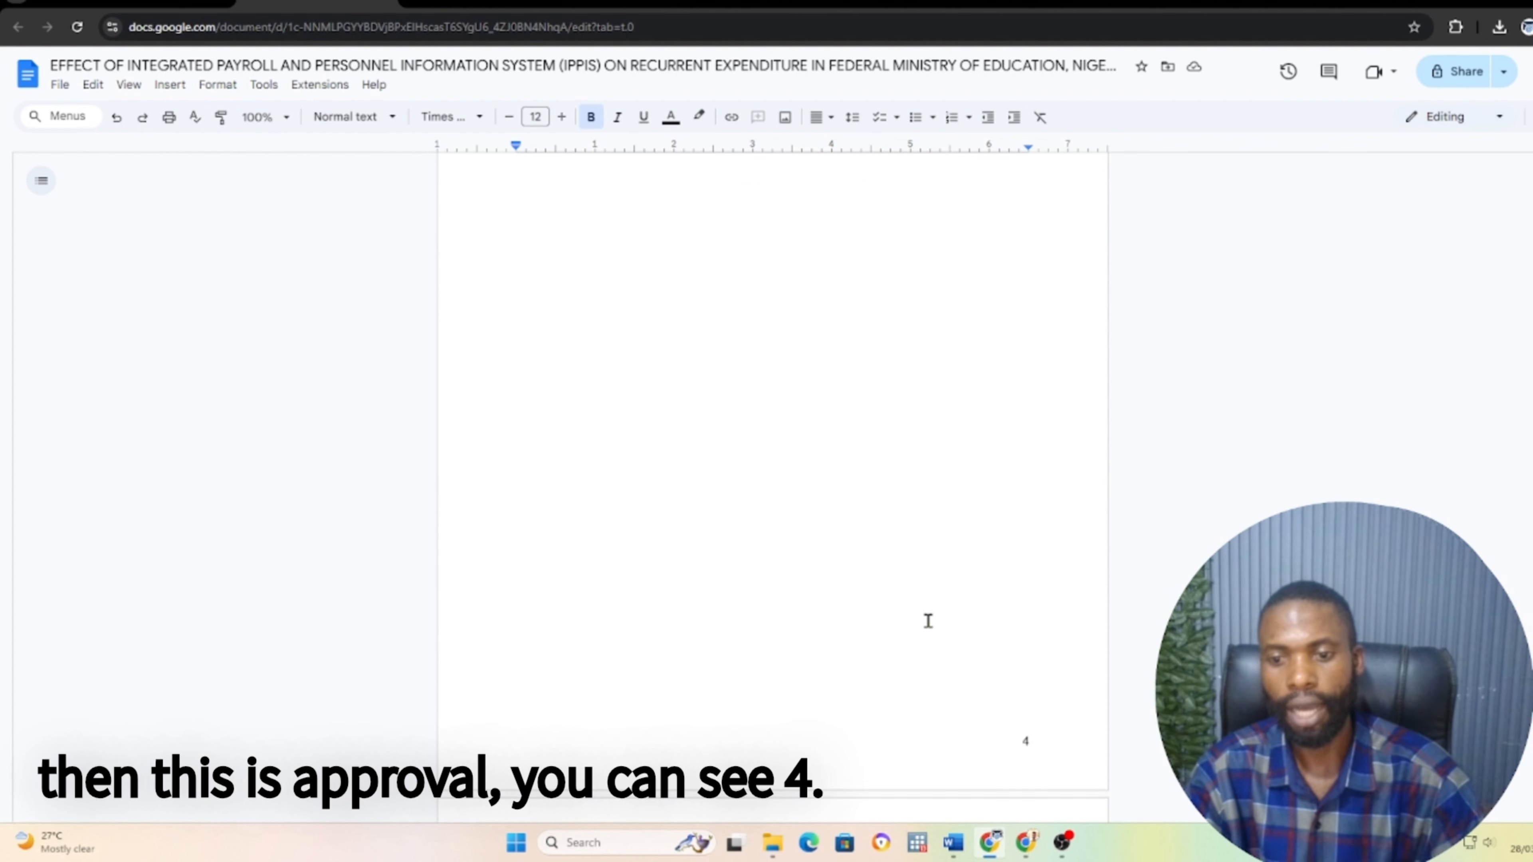
pyautogui.scroll(-3, 1050, 677)
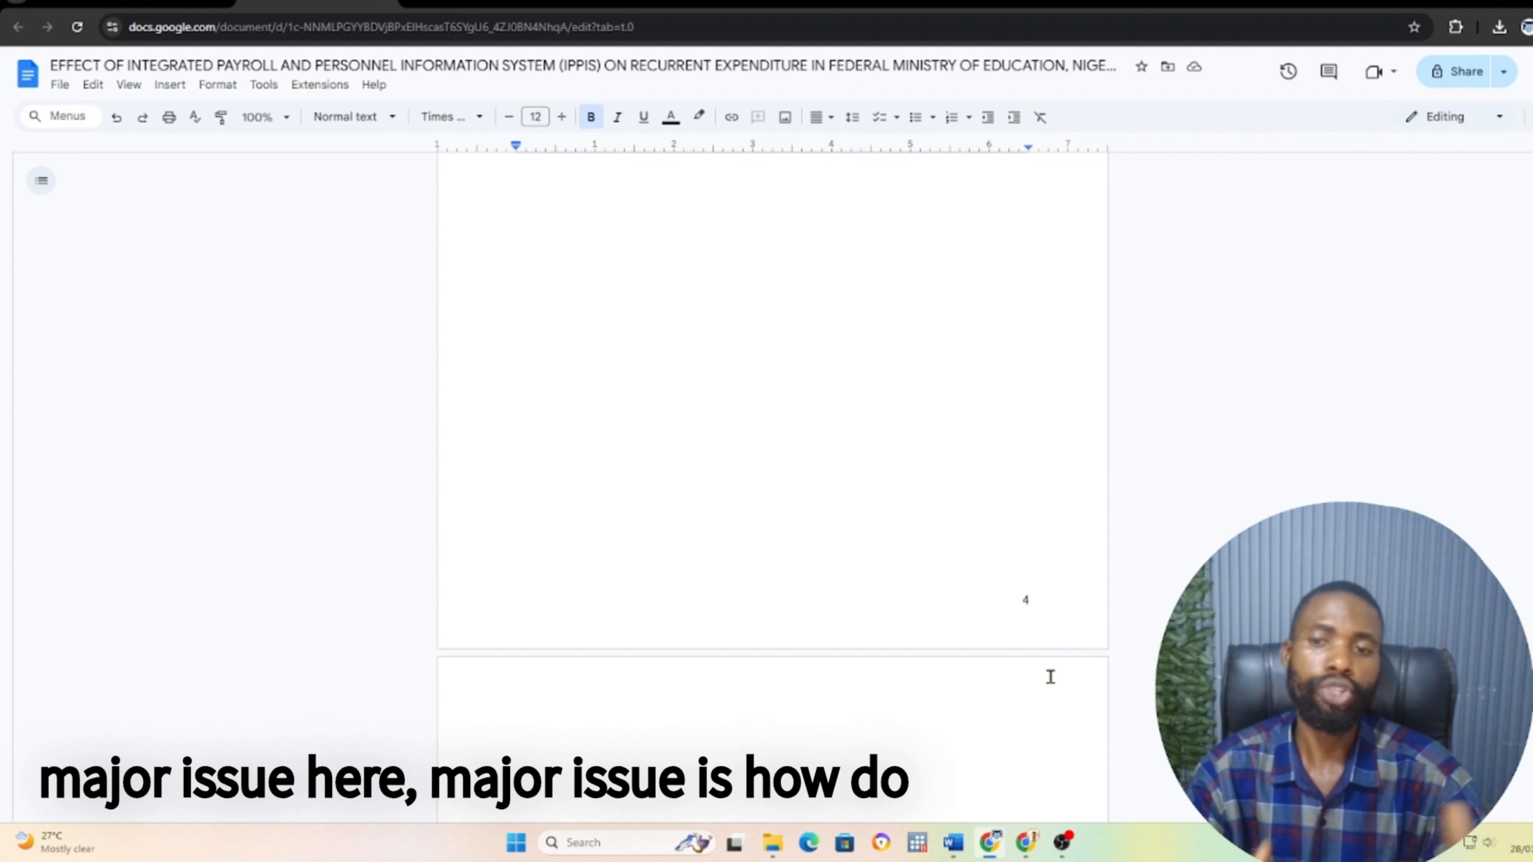
pyautogui.scroll(3, 1050, 677)
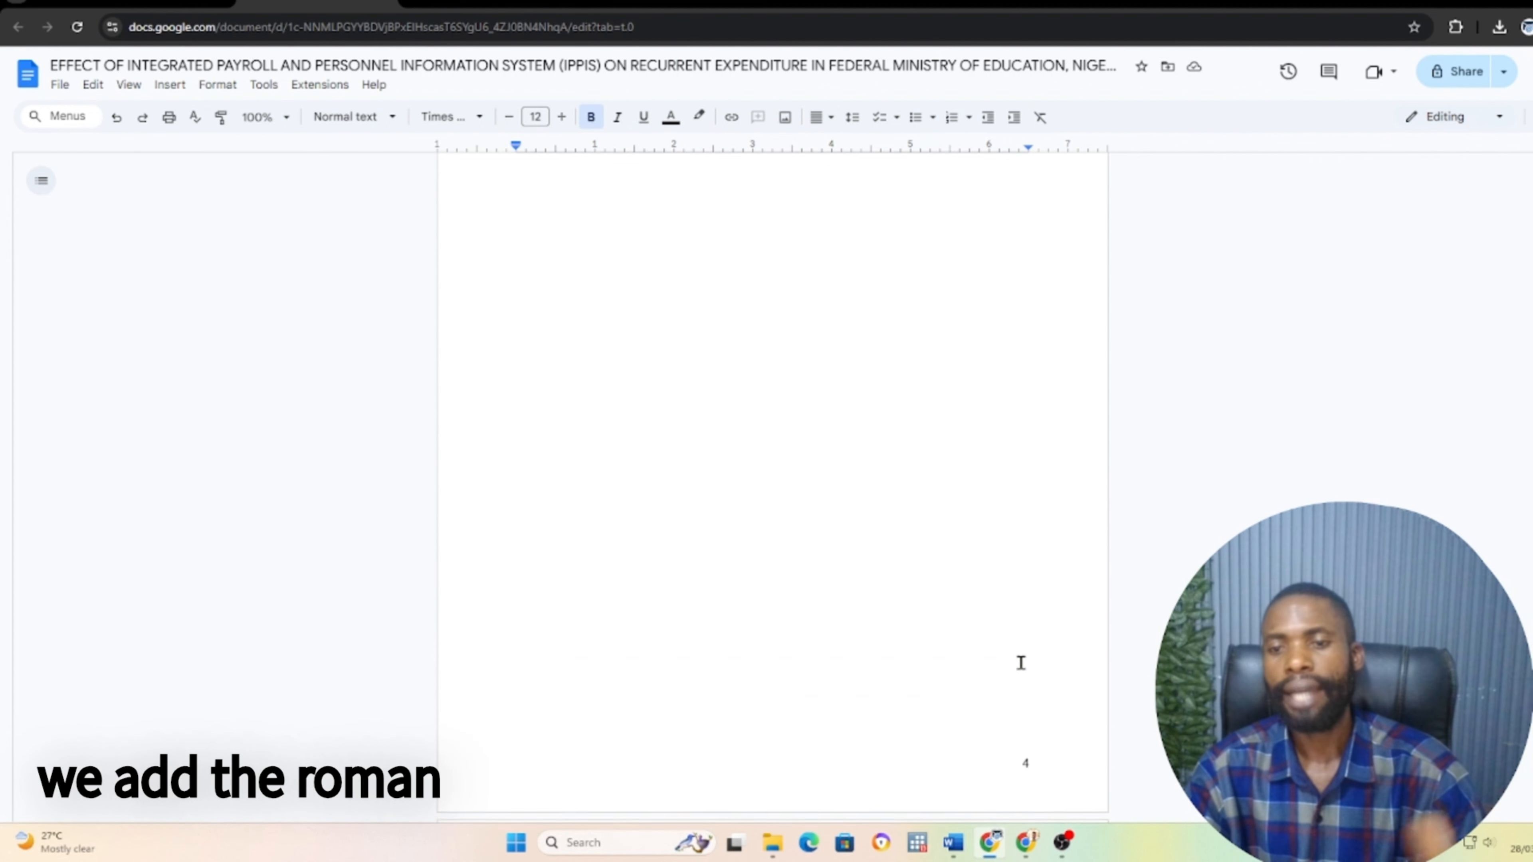
pyautogui.scroll(6, 1004, 642)
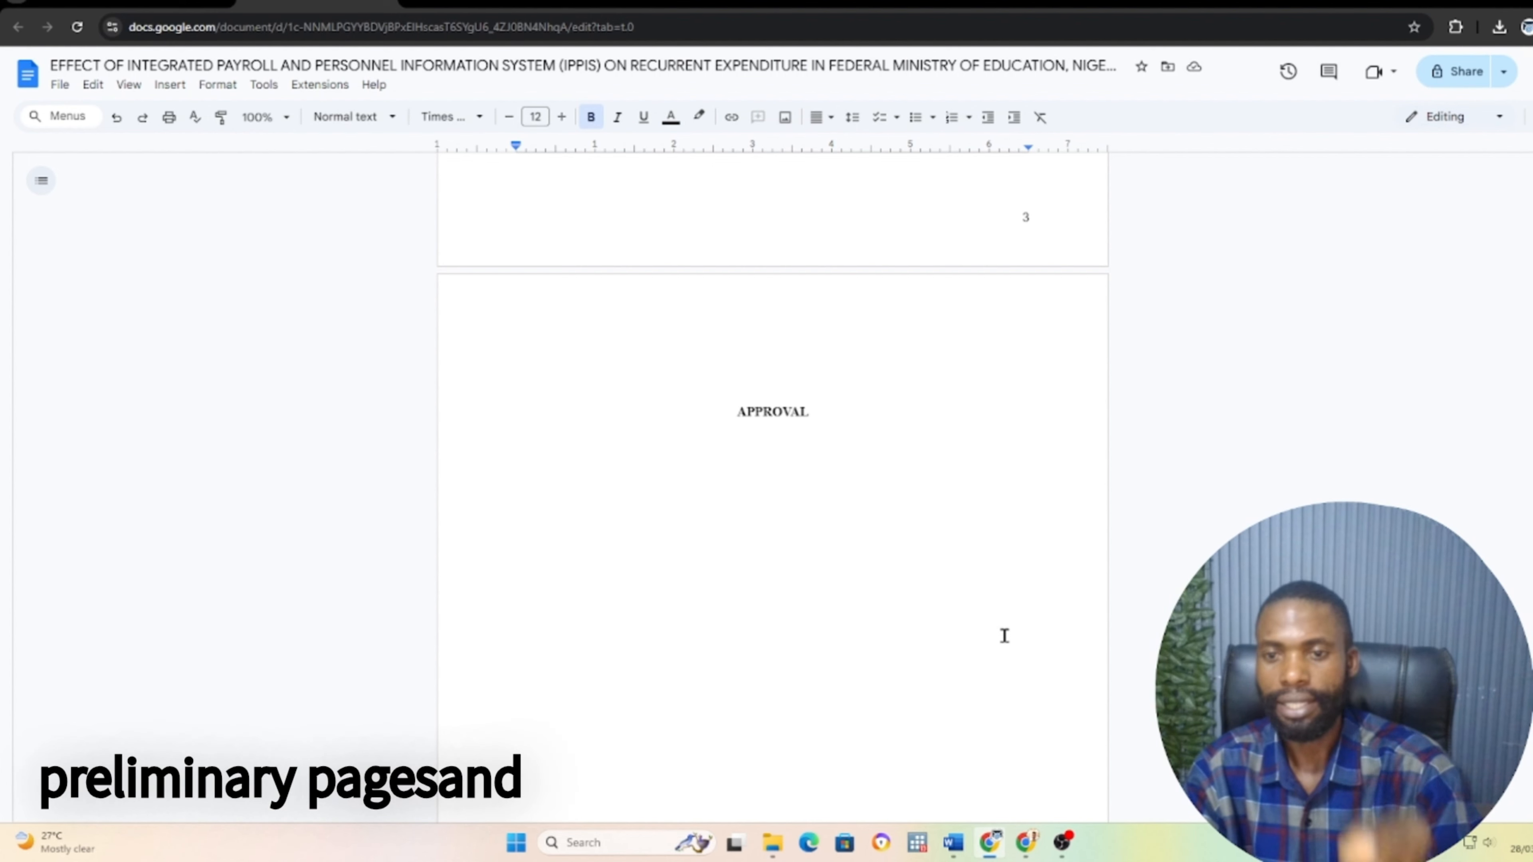
pyautogui.scroll(4, 1004, 636)
pyautogui.scroll(-18, 957, 592)
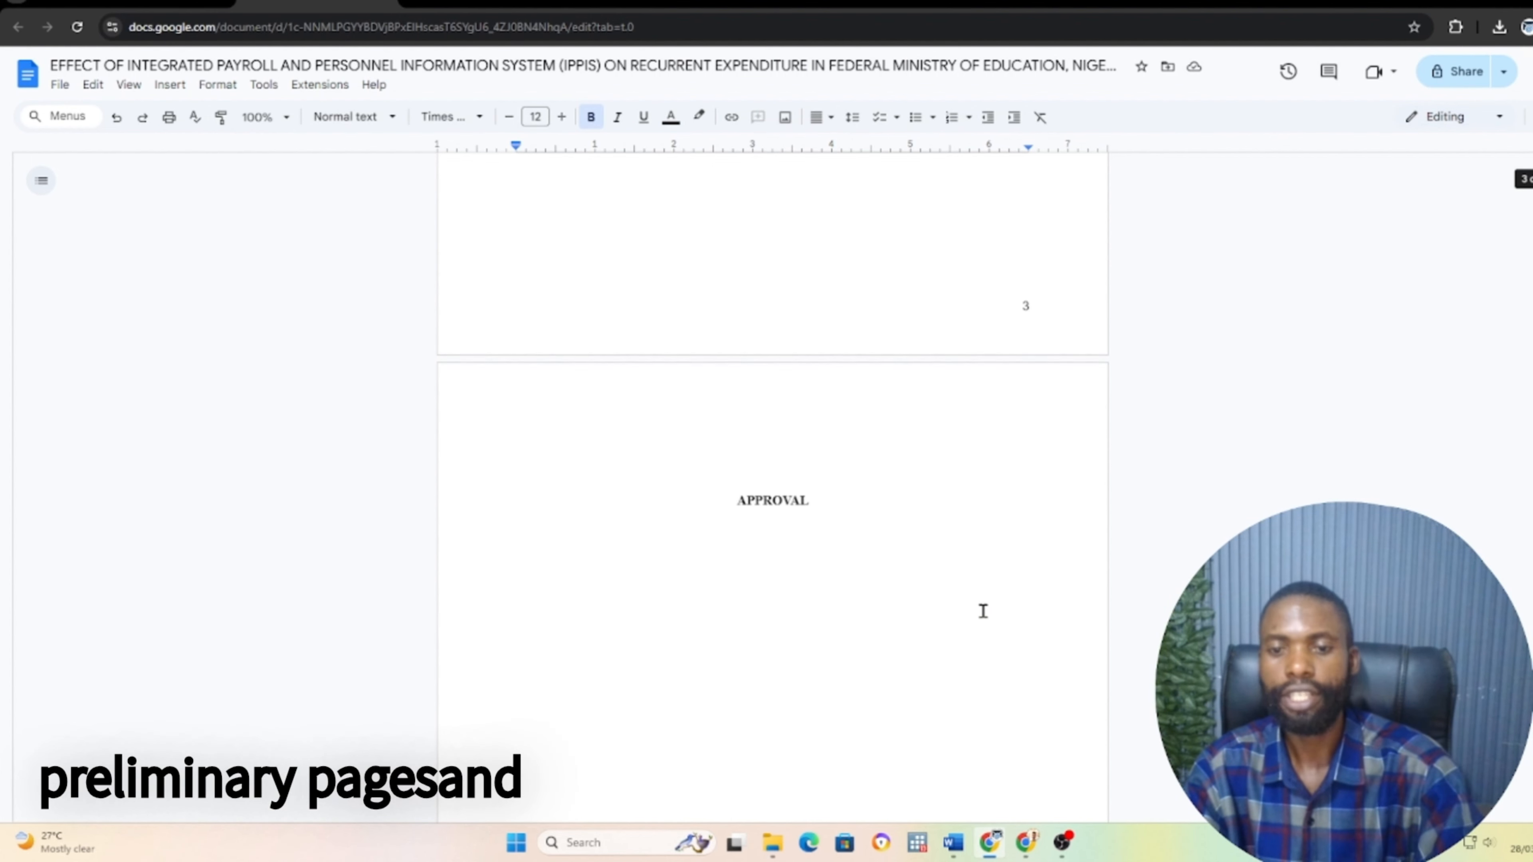
pyautogui.scroll(5, 977, 584)
pyautogui.scroll(-20, 921, 517)
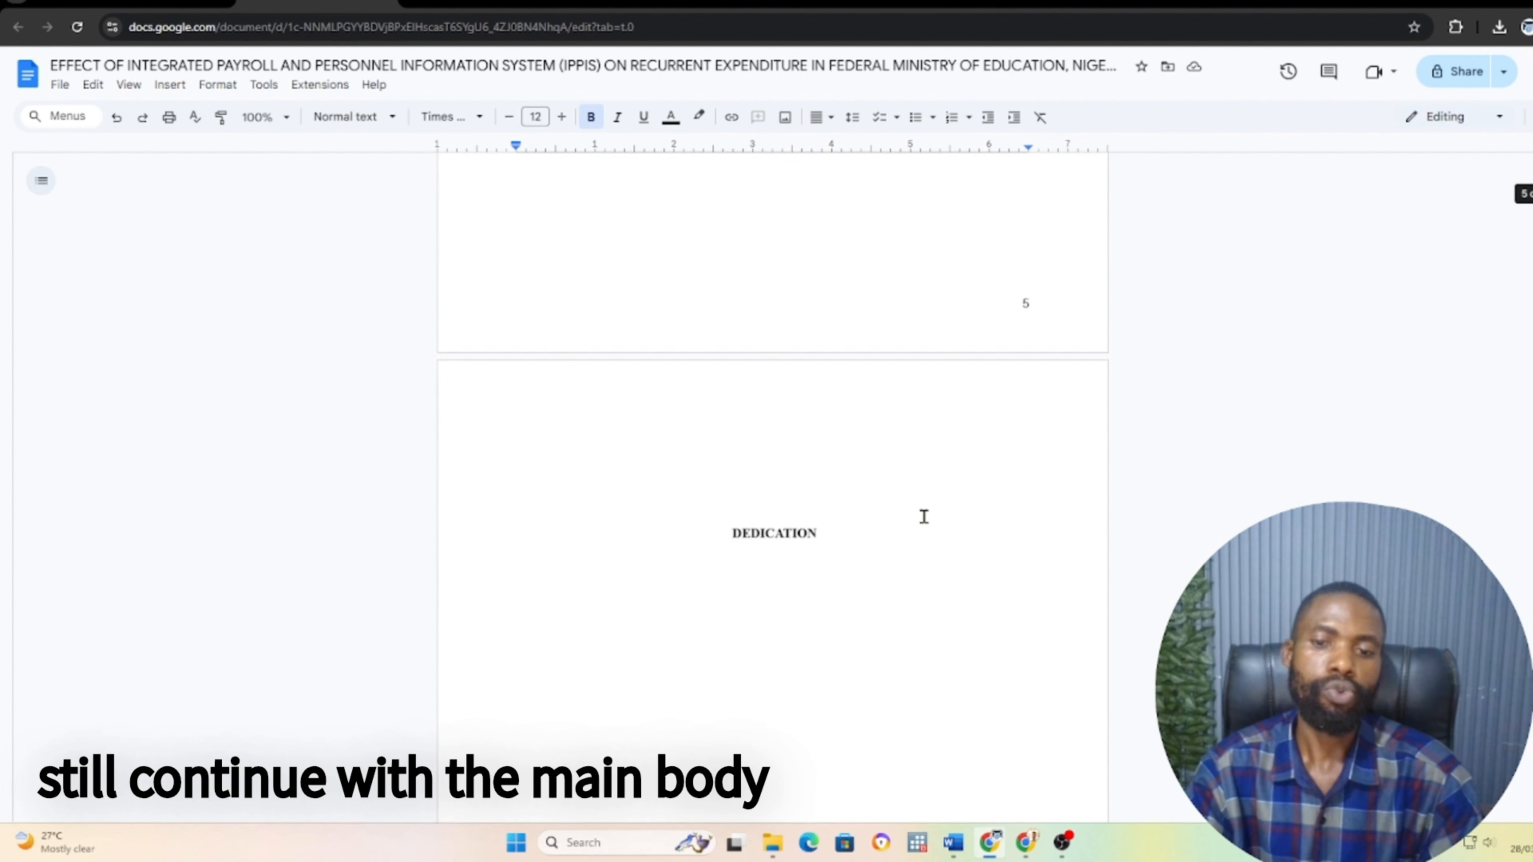
pyautogui.scroll(-15, 945, 532)
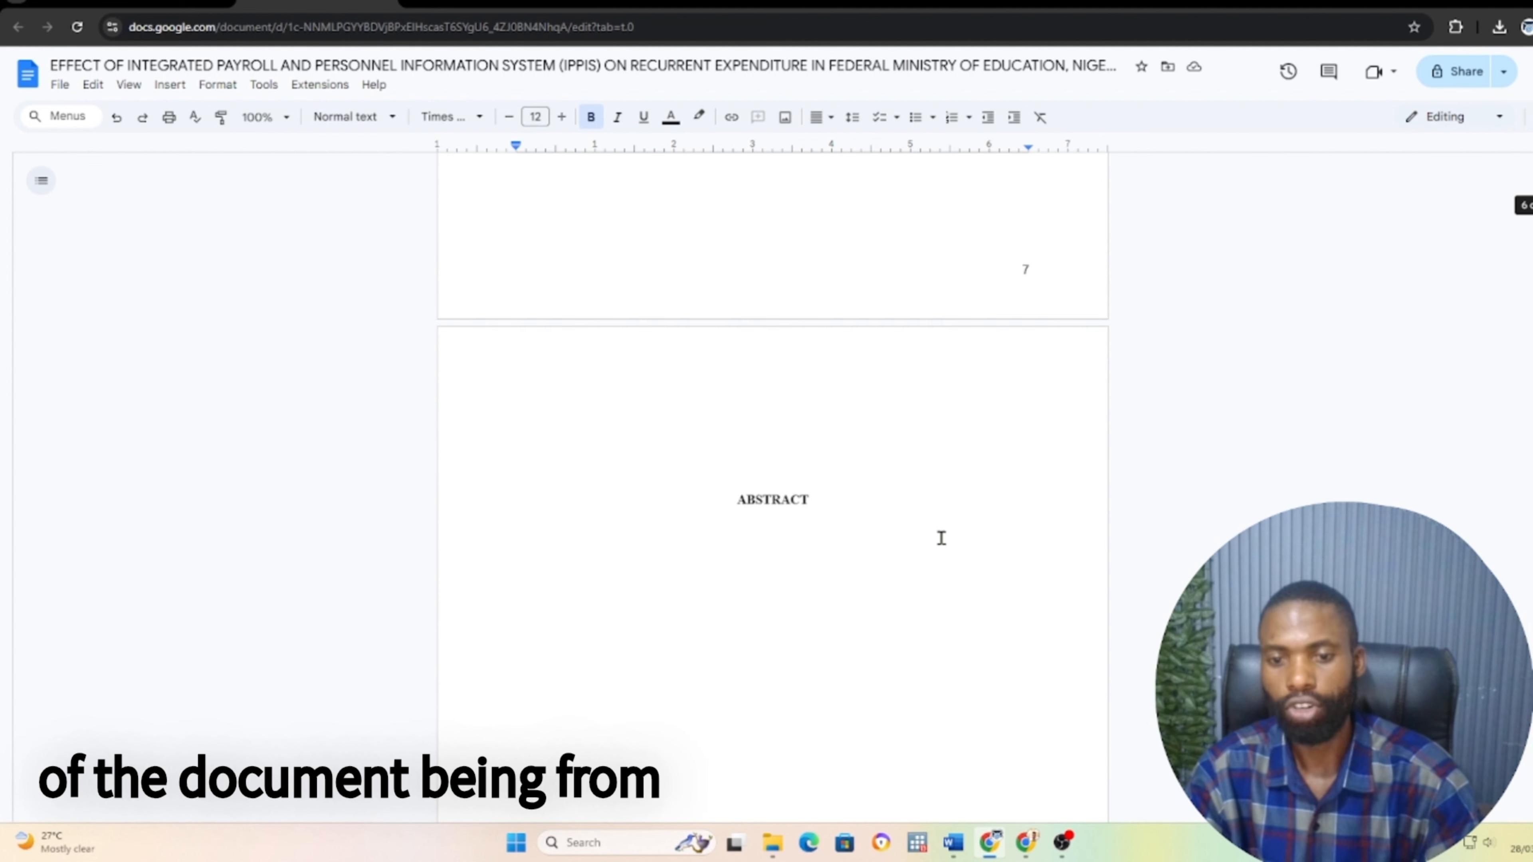
pyautogui.scroll(-3, 913, 508)
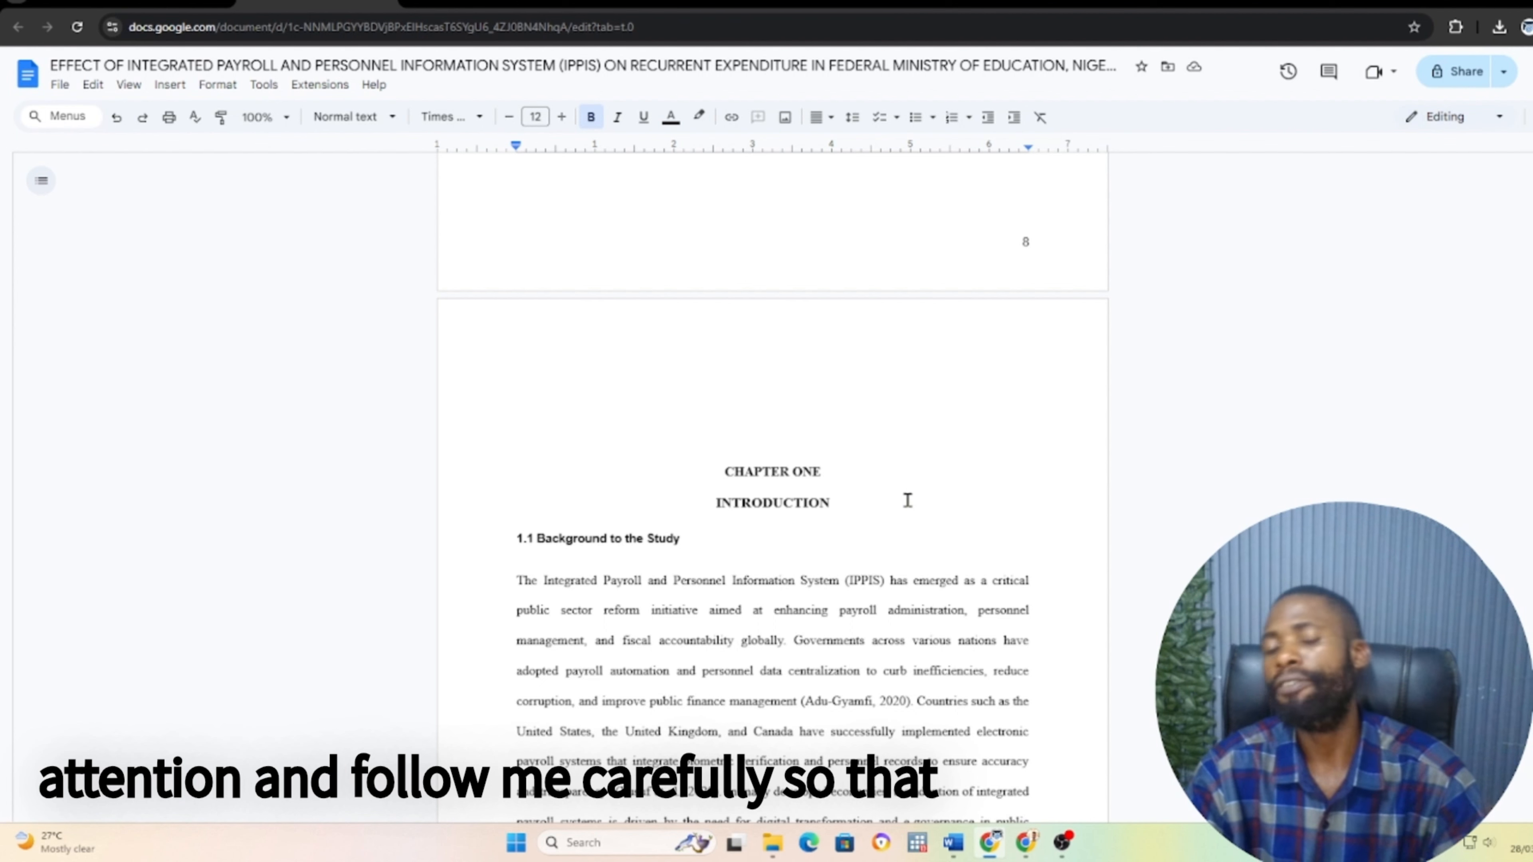
# Delete the page number from the Section 2 footer on the Declaration page and return to the body text
pyautogui.scroll(15, 876, 497)
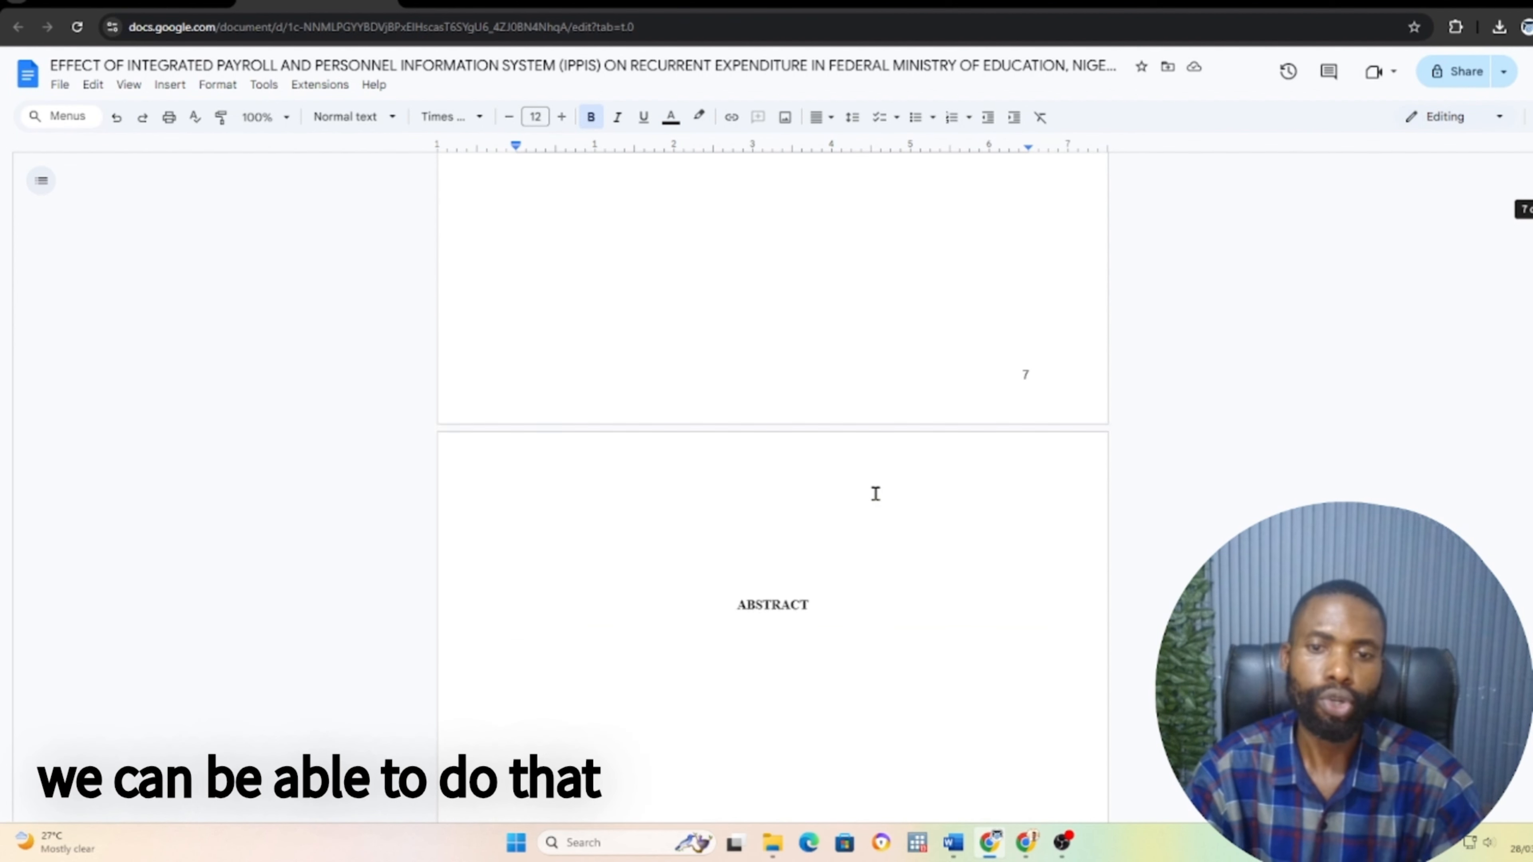
pyautogui.scroll(20, 875, 492)
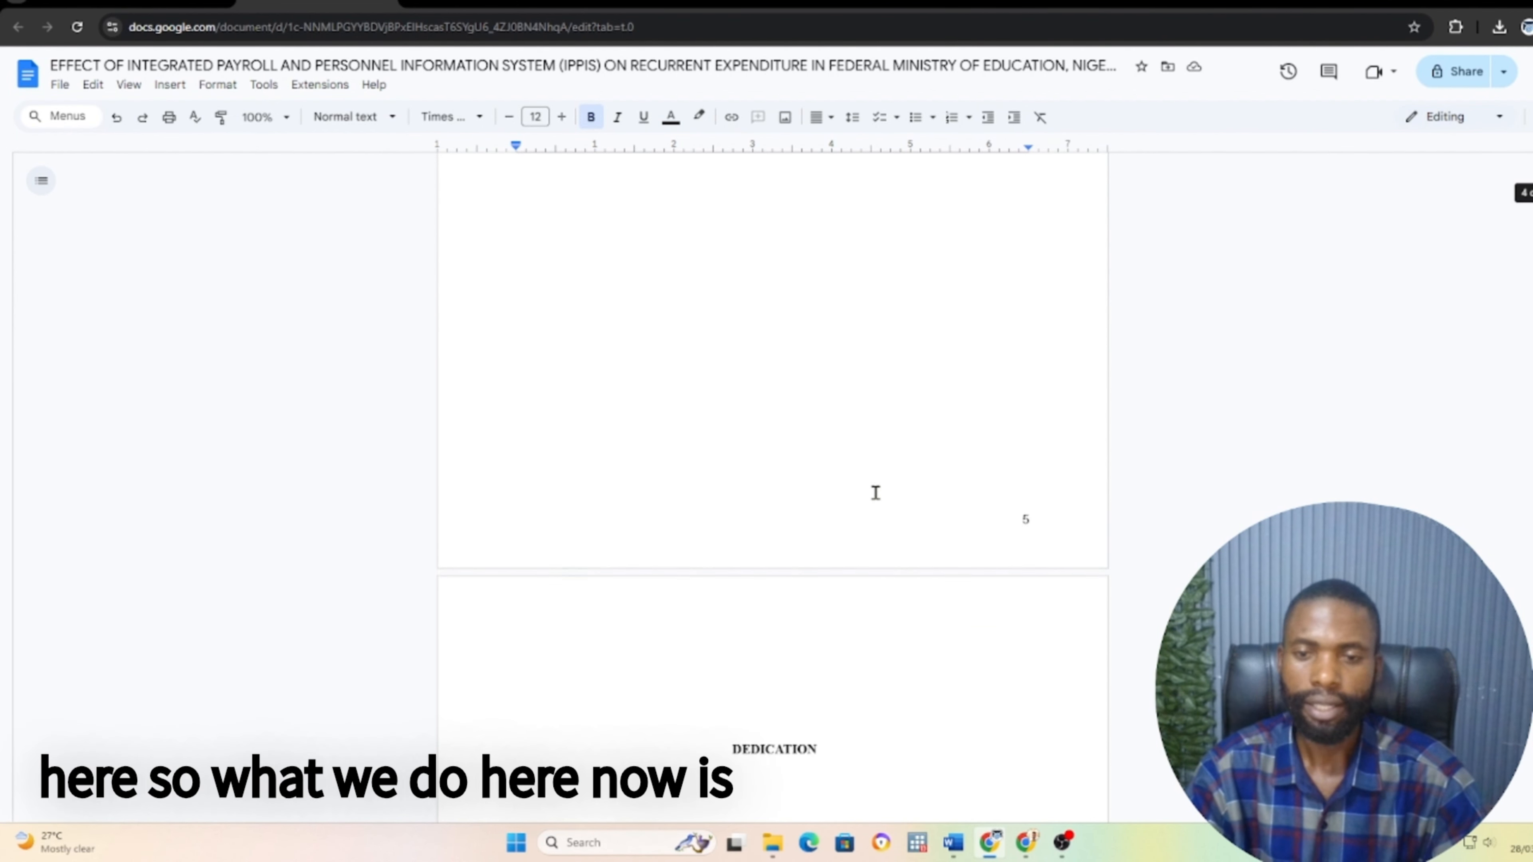
pyautogui.scroll(15, 876, 492)
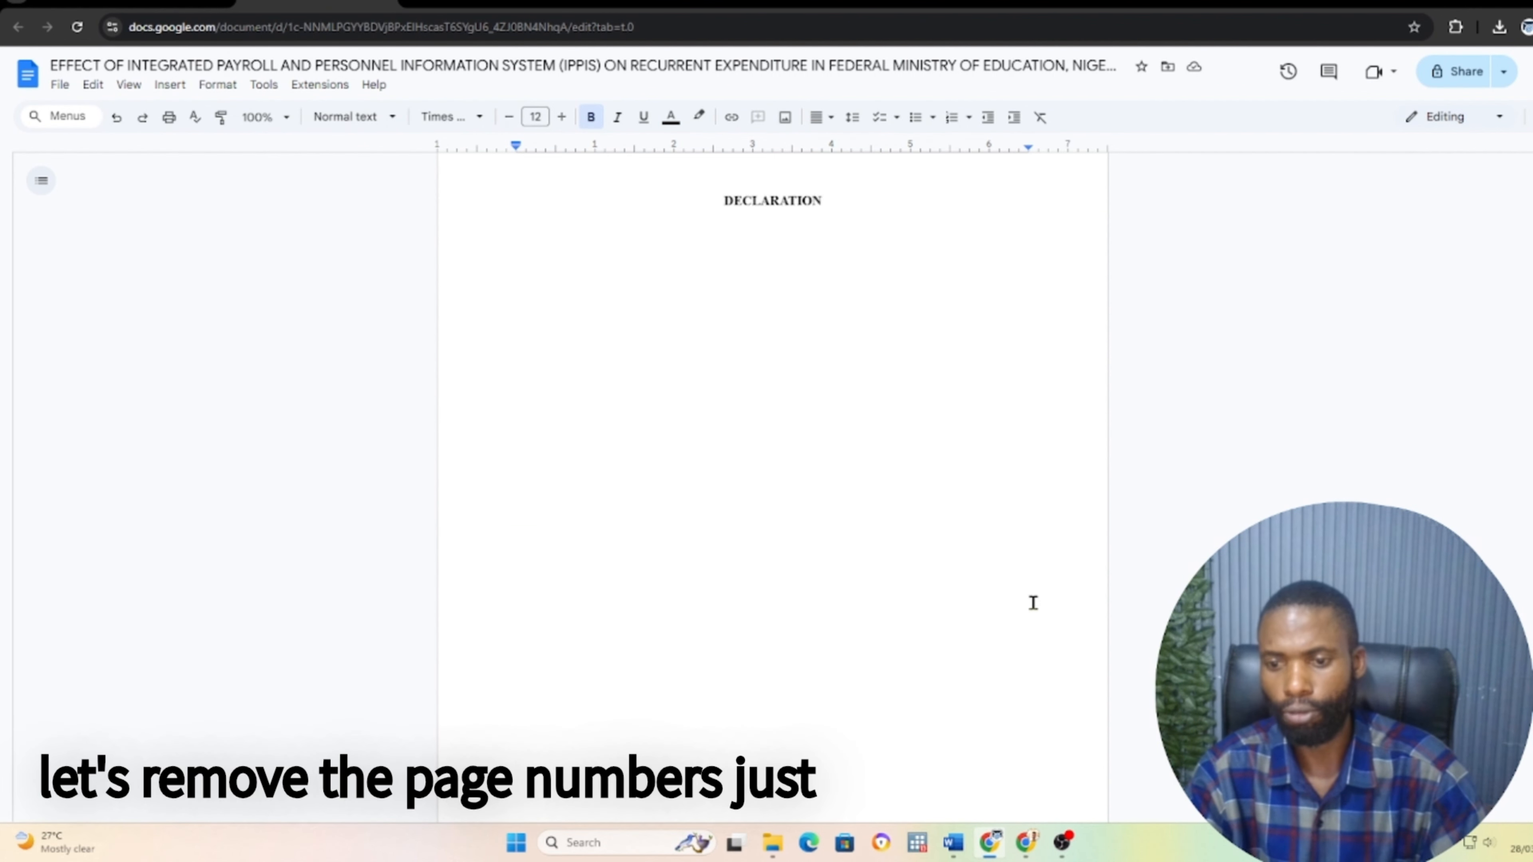
pyautogui.scroll(-3, 1033, 603)
pyautogui.scroll(-8, 1033, 603)
pyautogui.scroll(5, 1058, 346)
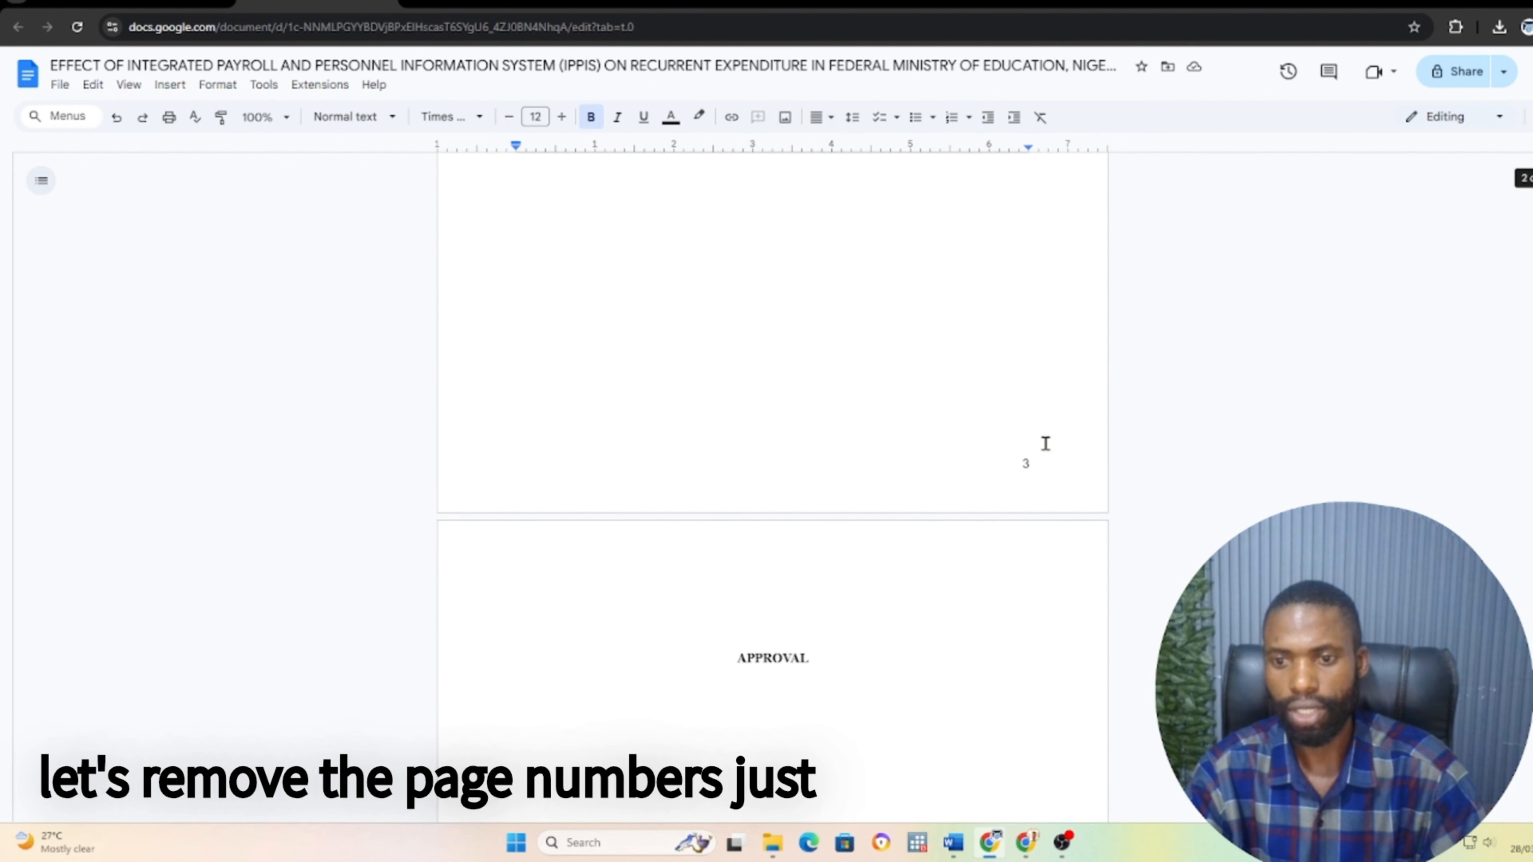
pyautogui.click(1027, 473)
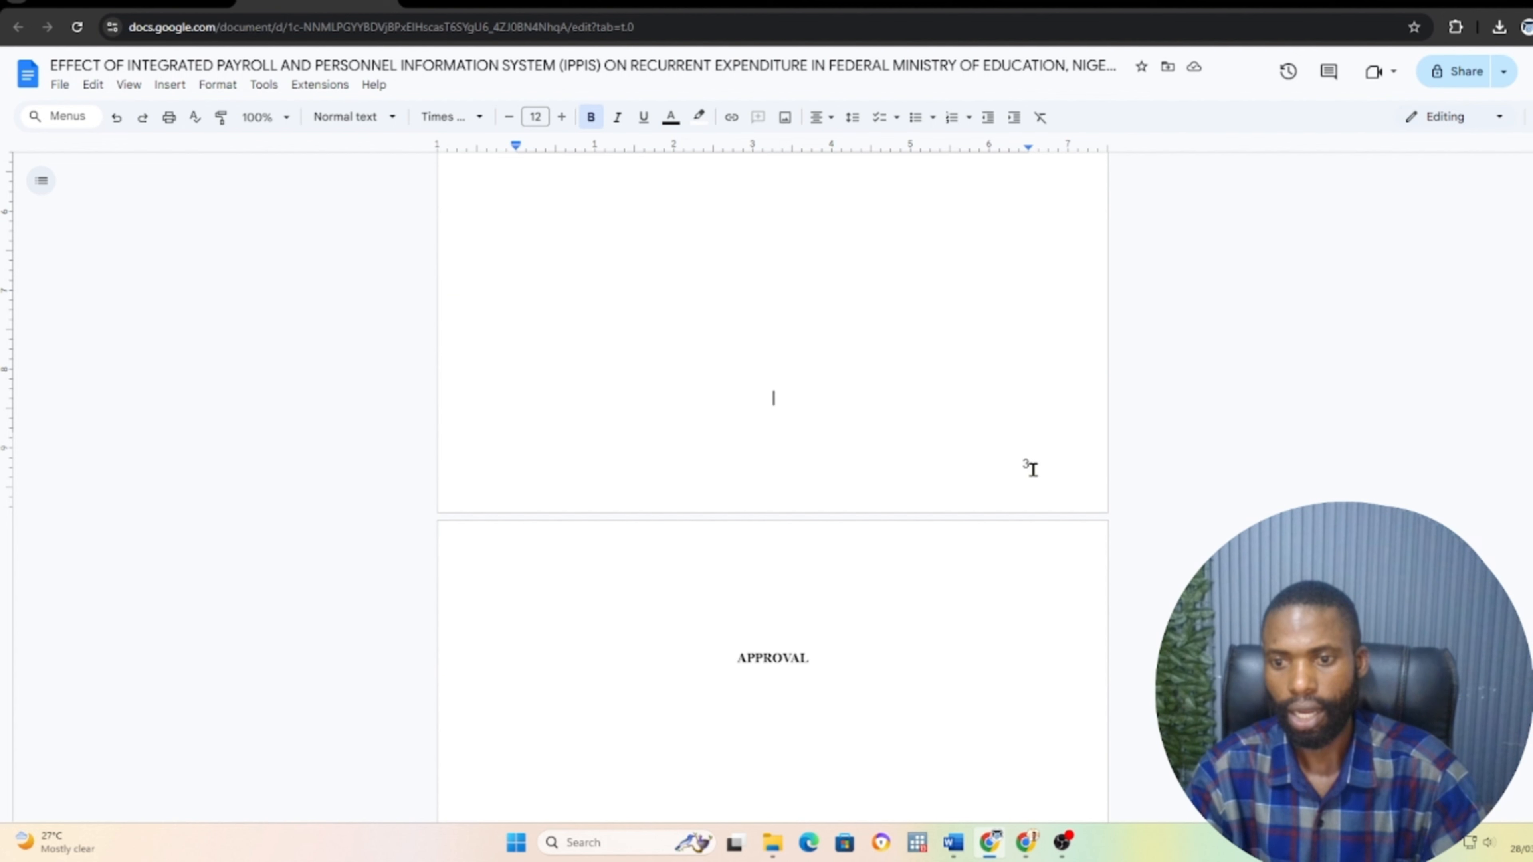
pyautogui.doubleClick(1024, 467)
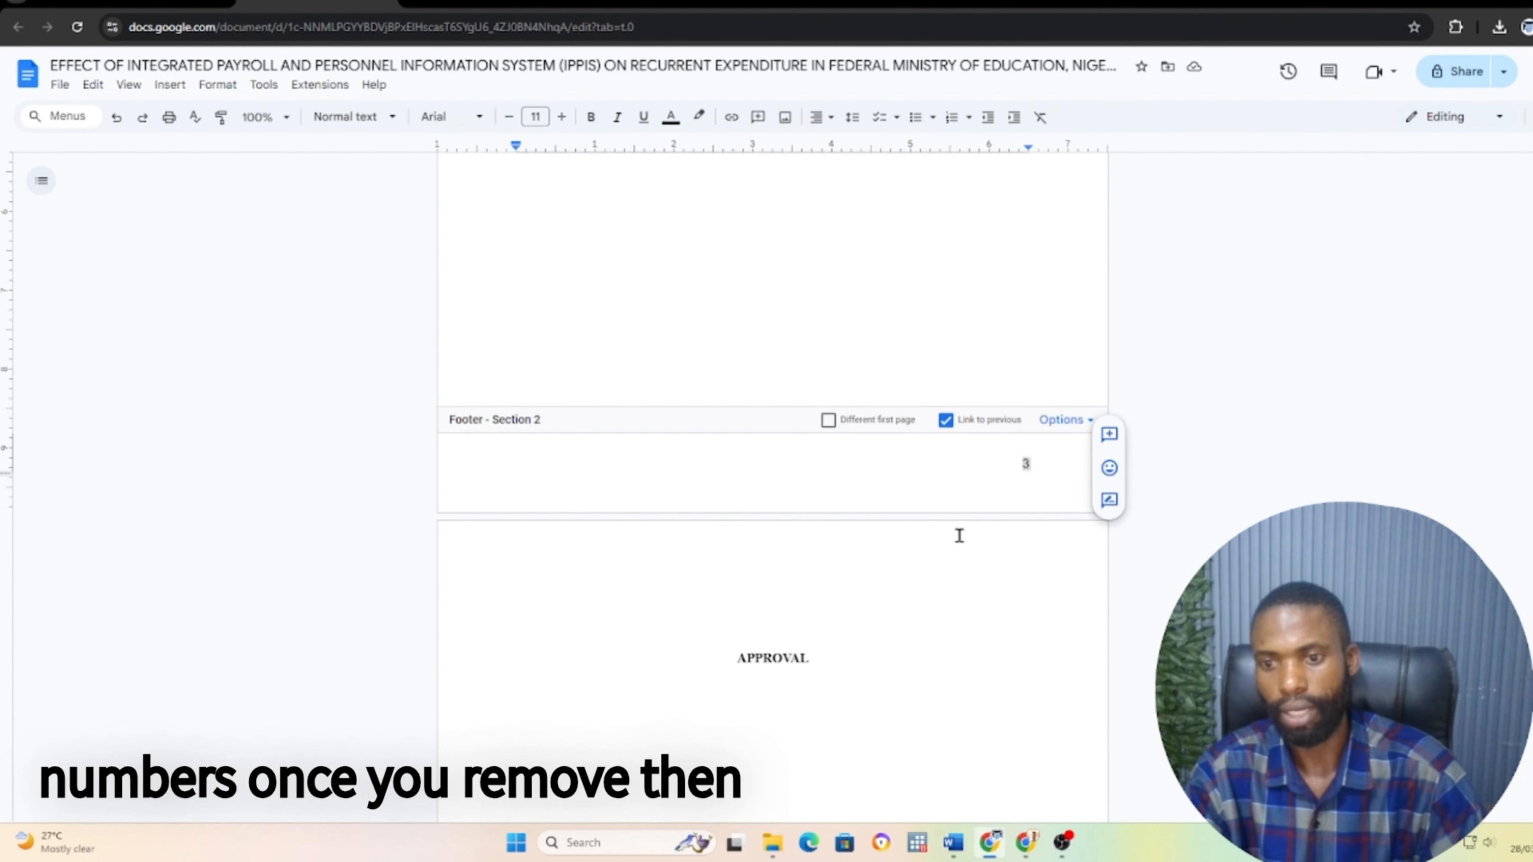
pyautogui.press('BackSpace')
pyautogui.click(907, 632)
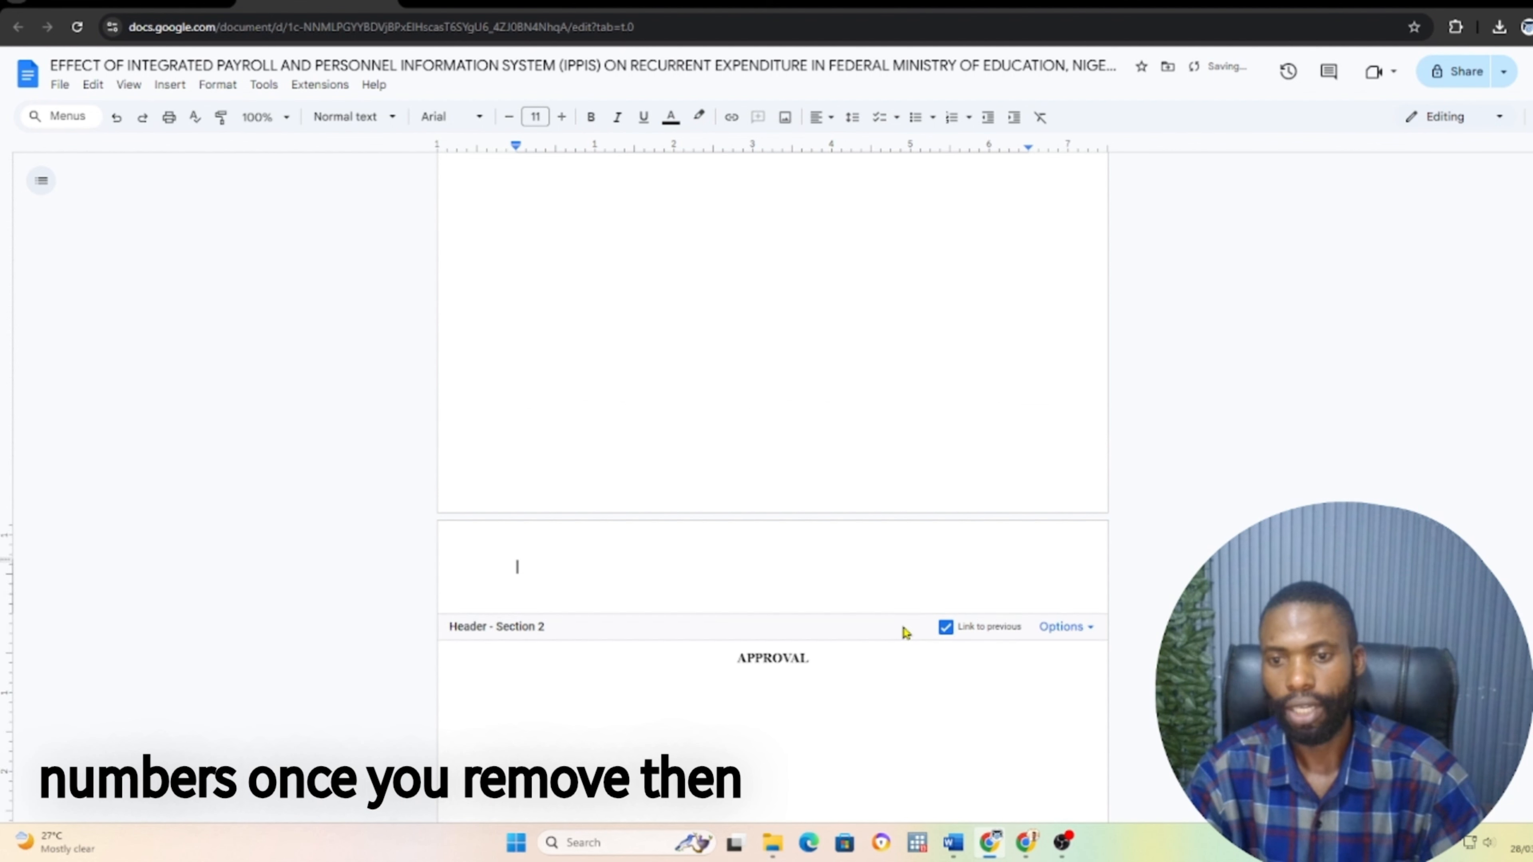
pyautogui.click(784, 390)
# Check the Approval, Acknowledgement and Dedication pages for remaining page numbers and review the cover and Declaration pages
pyautogui.scroll(-2, 864, 518)
pyautogui.scroll(-15, 872, 553)
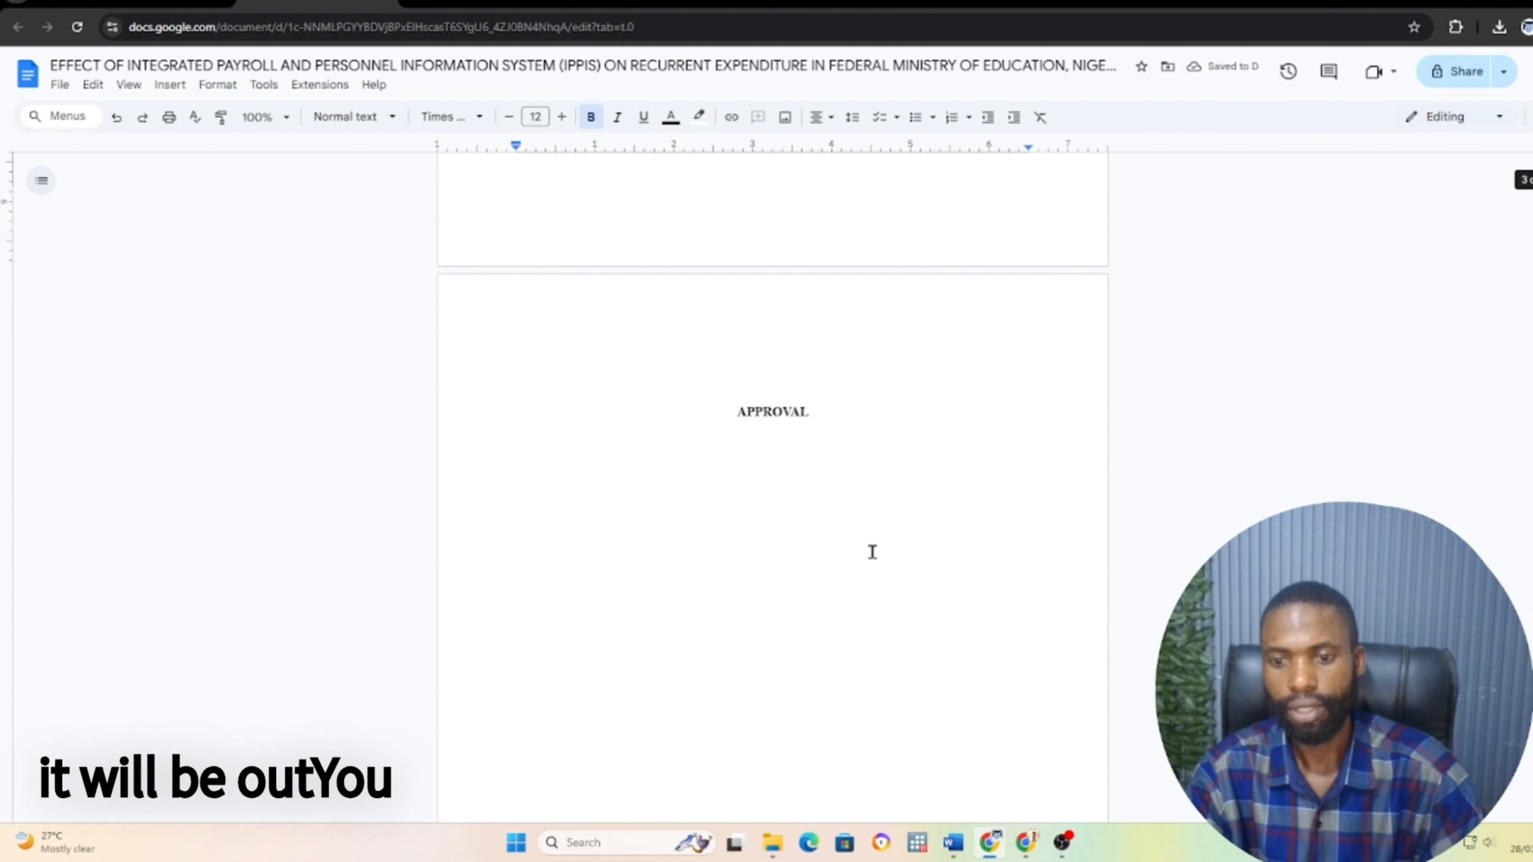
pyautogui.scroll(-15, 914, 541)
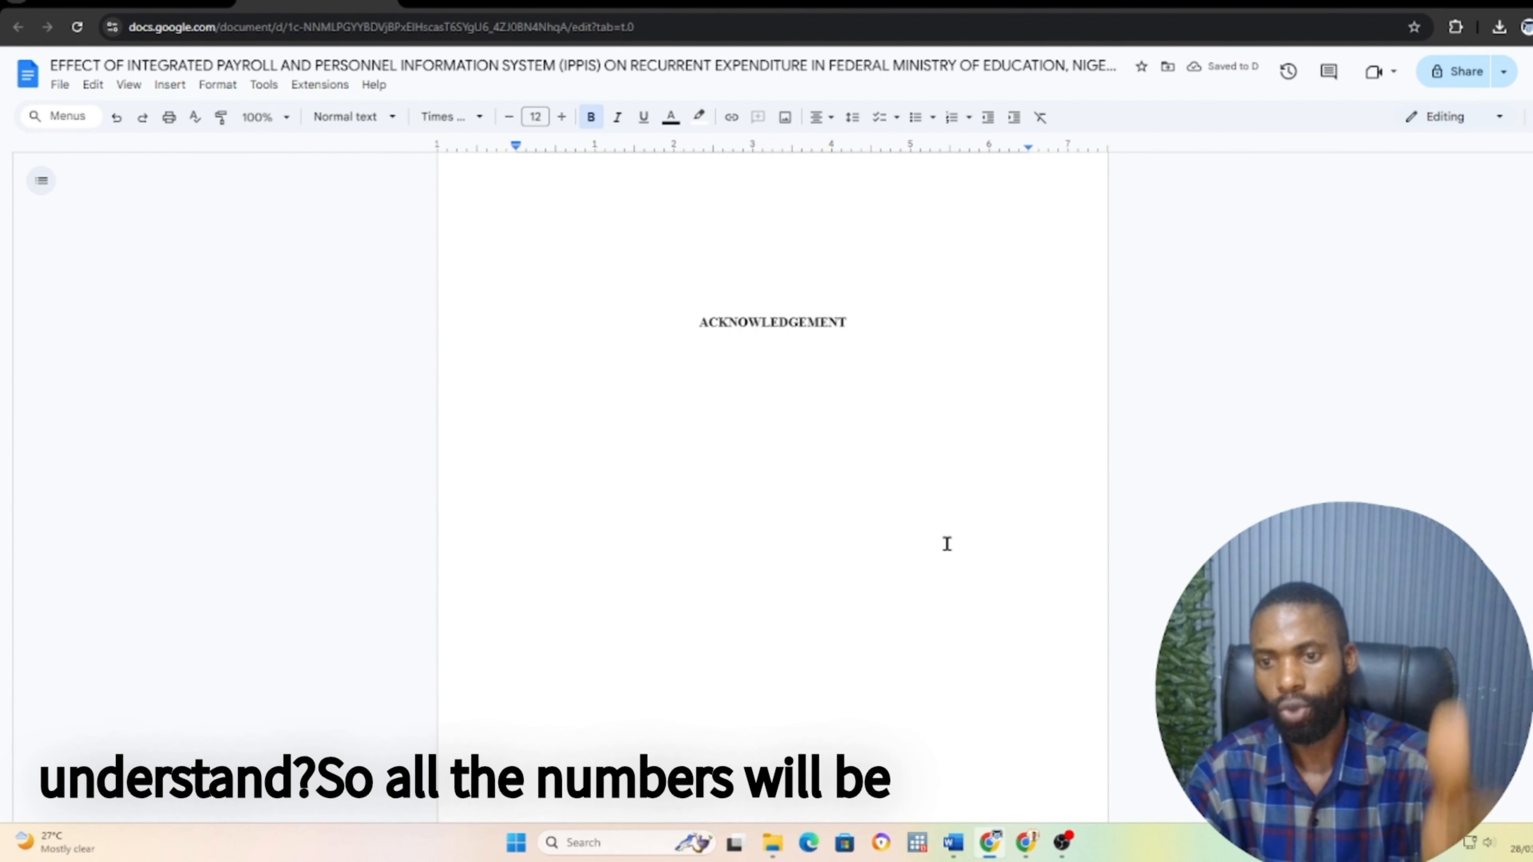
pyautogui.scroll(20, 904, 517)
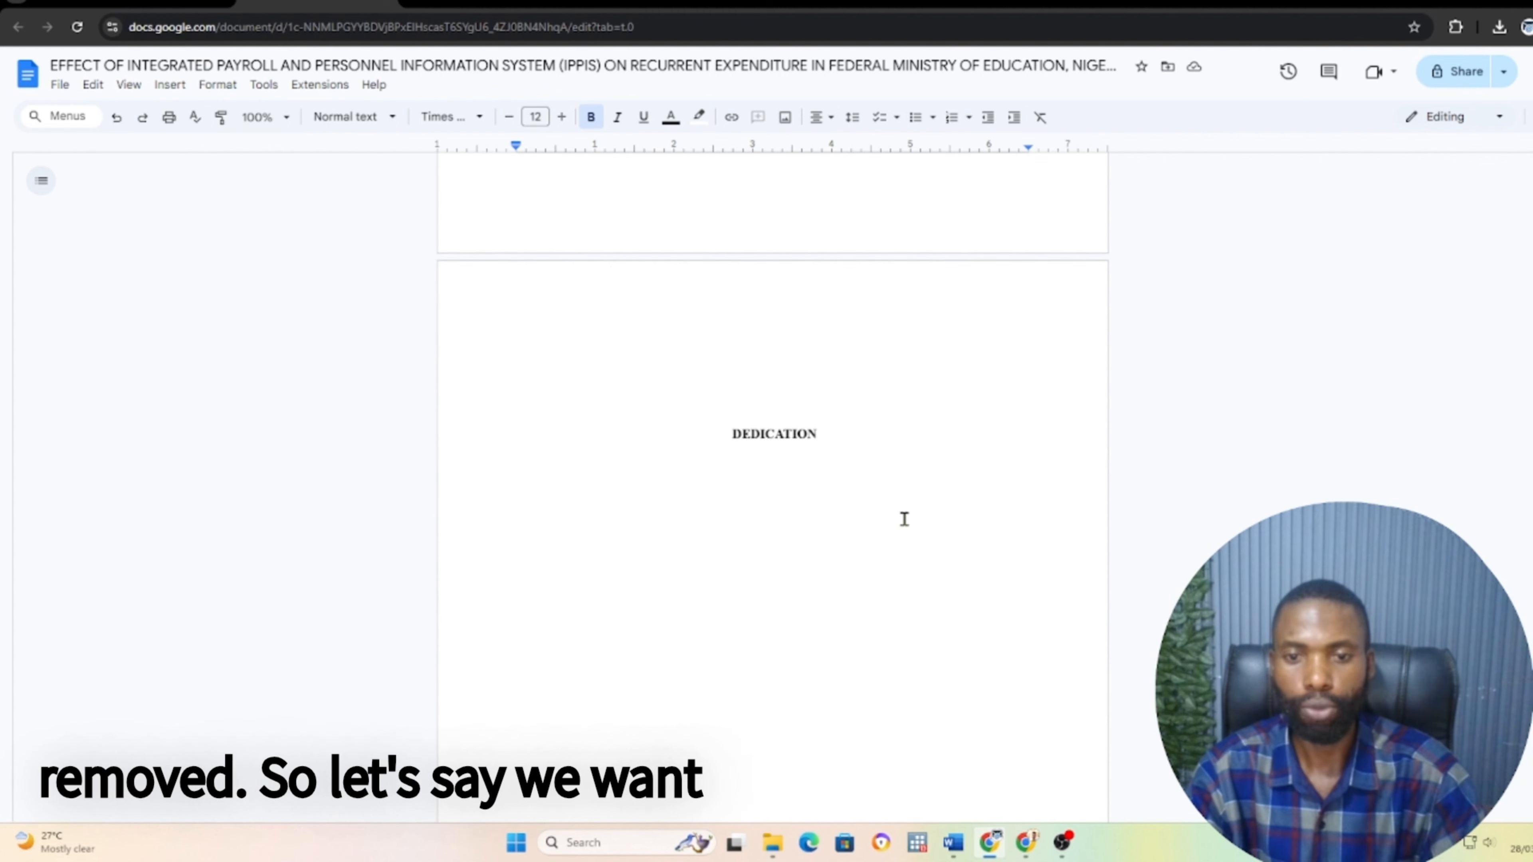
pyautogui.scroll(12, 848, 474)
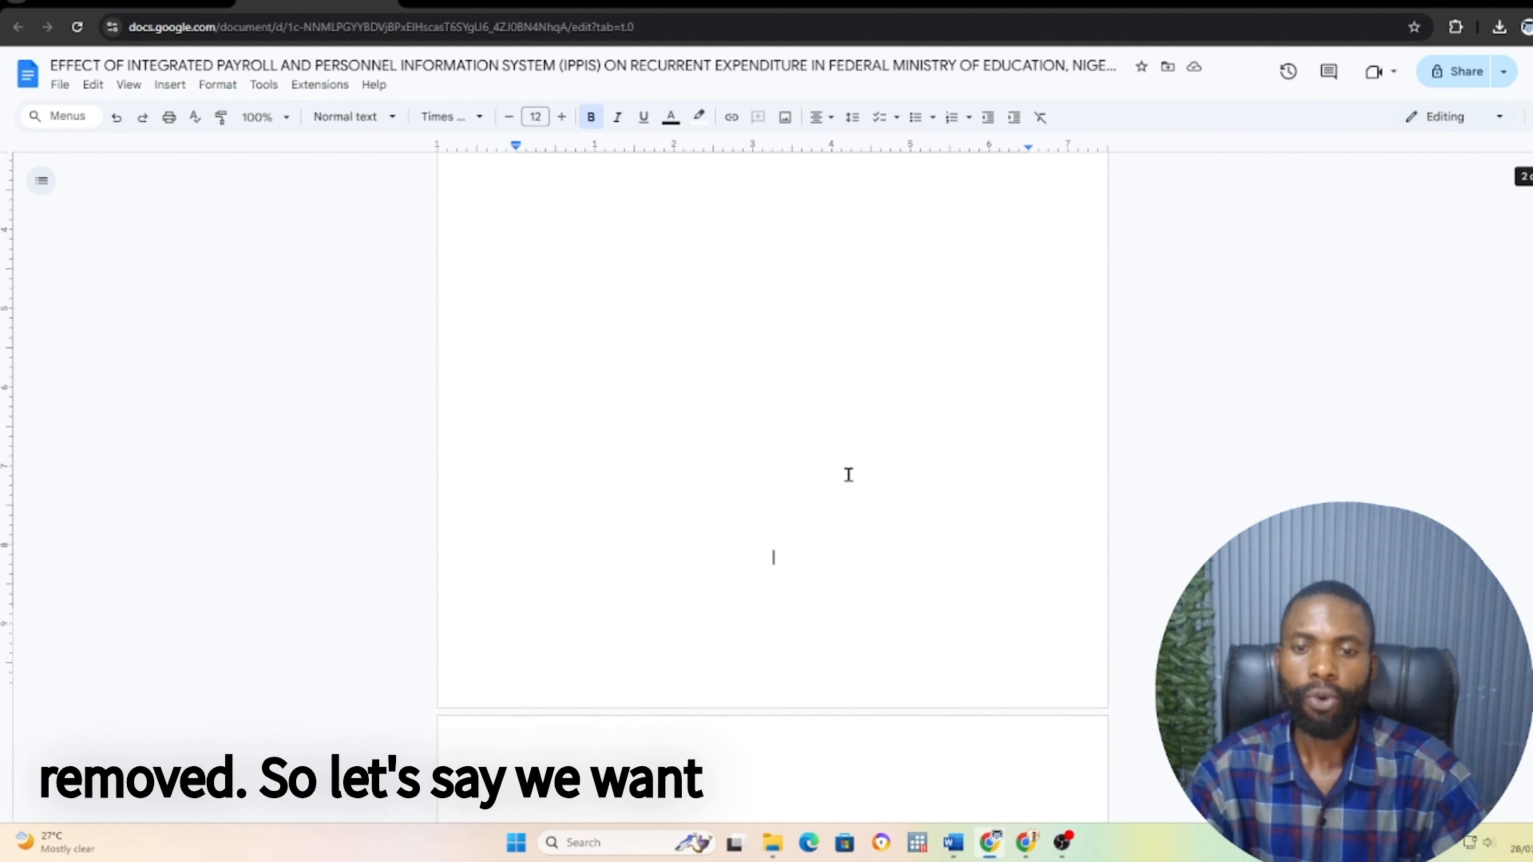
pyautogui.scroll(-12, 848, 474)
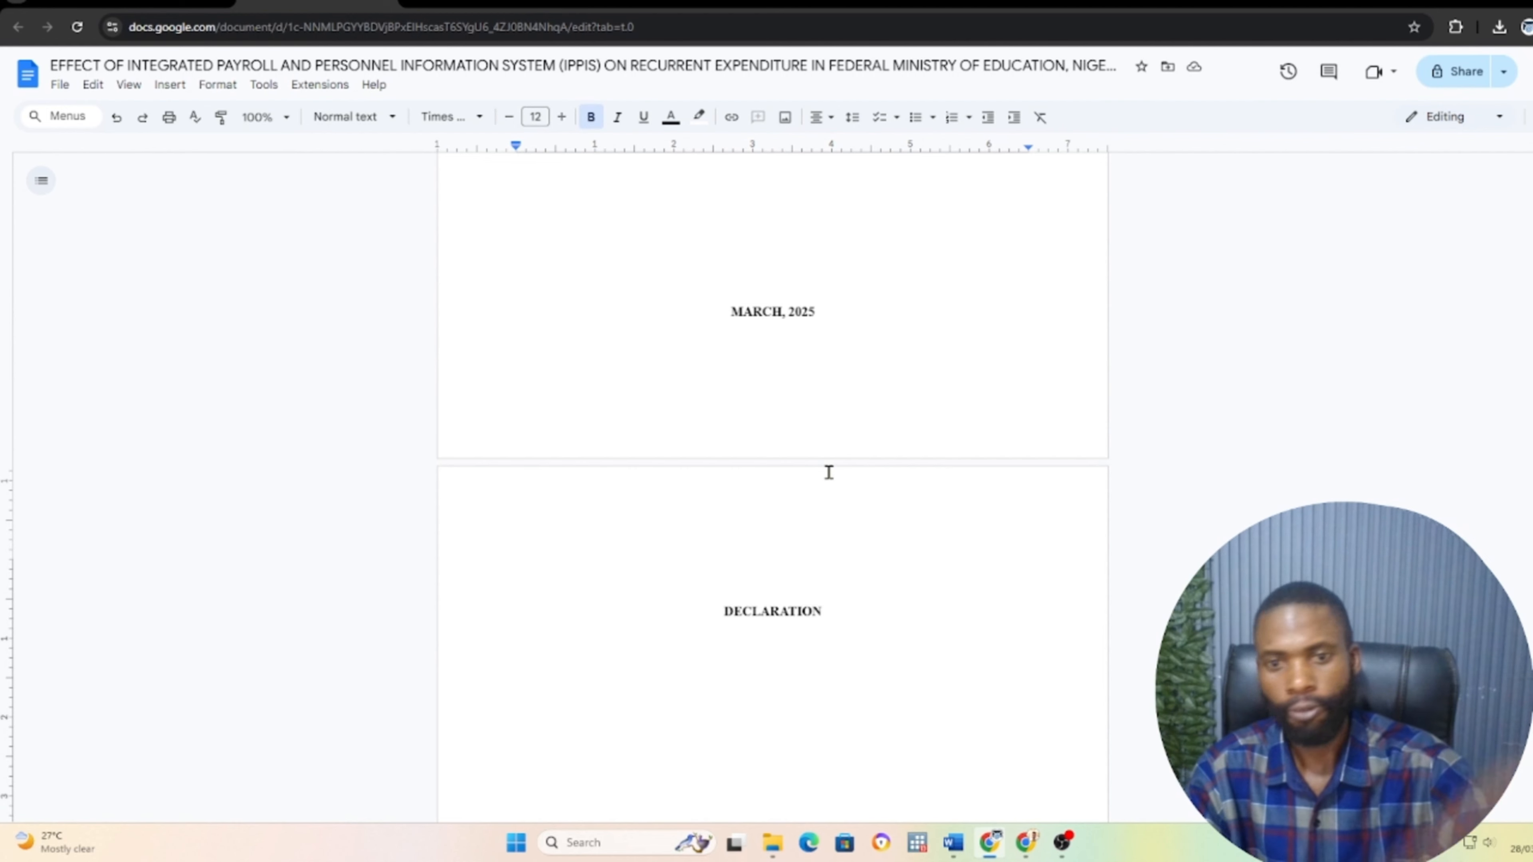
pyautogui.scroll(4, 828, 469)
pyautogui.scroll(-7, 826, 466)
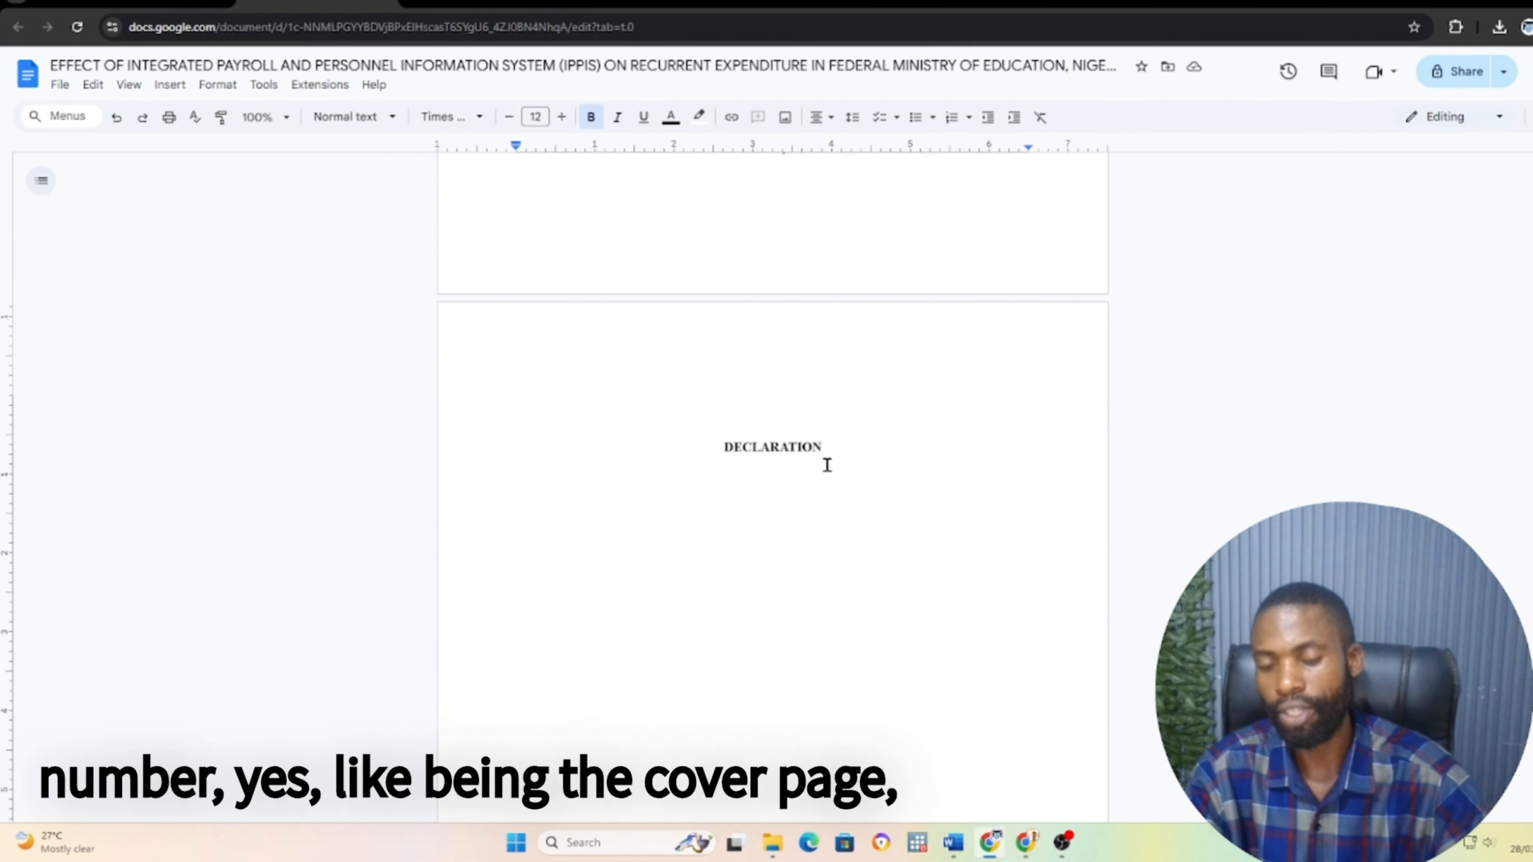
pyautogui.scroll(-5, 826, 466)
pyautogui.scroll(4, 828, 465)
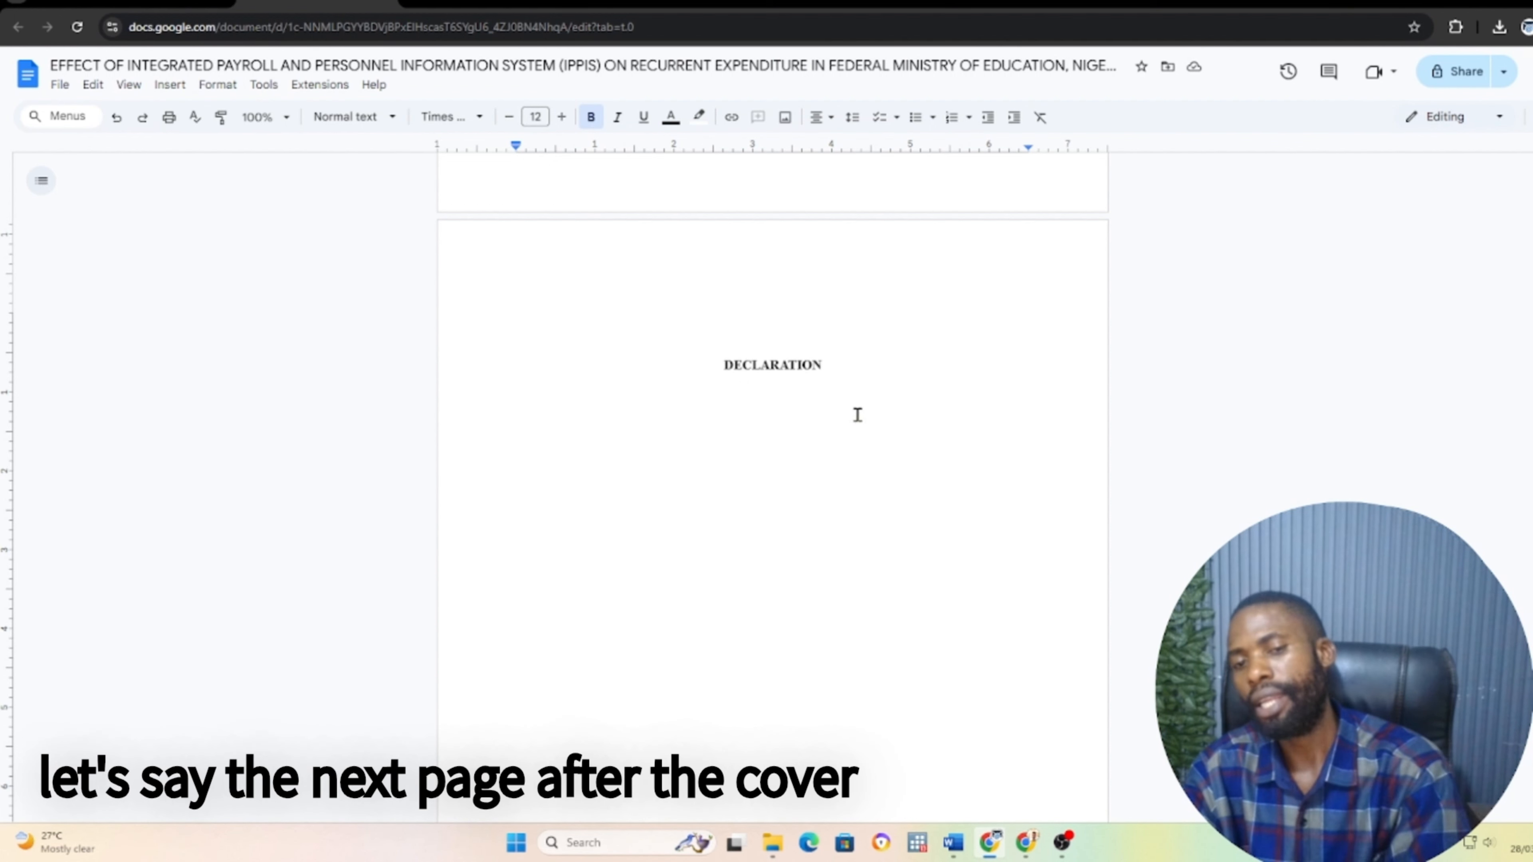
pyautogui.scroll(5, 857, 413)
pyautogui.scroll(-5, 866, 410)
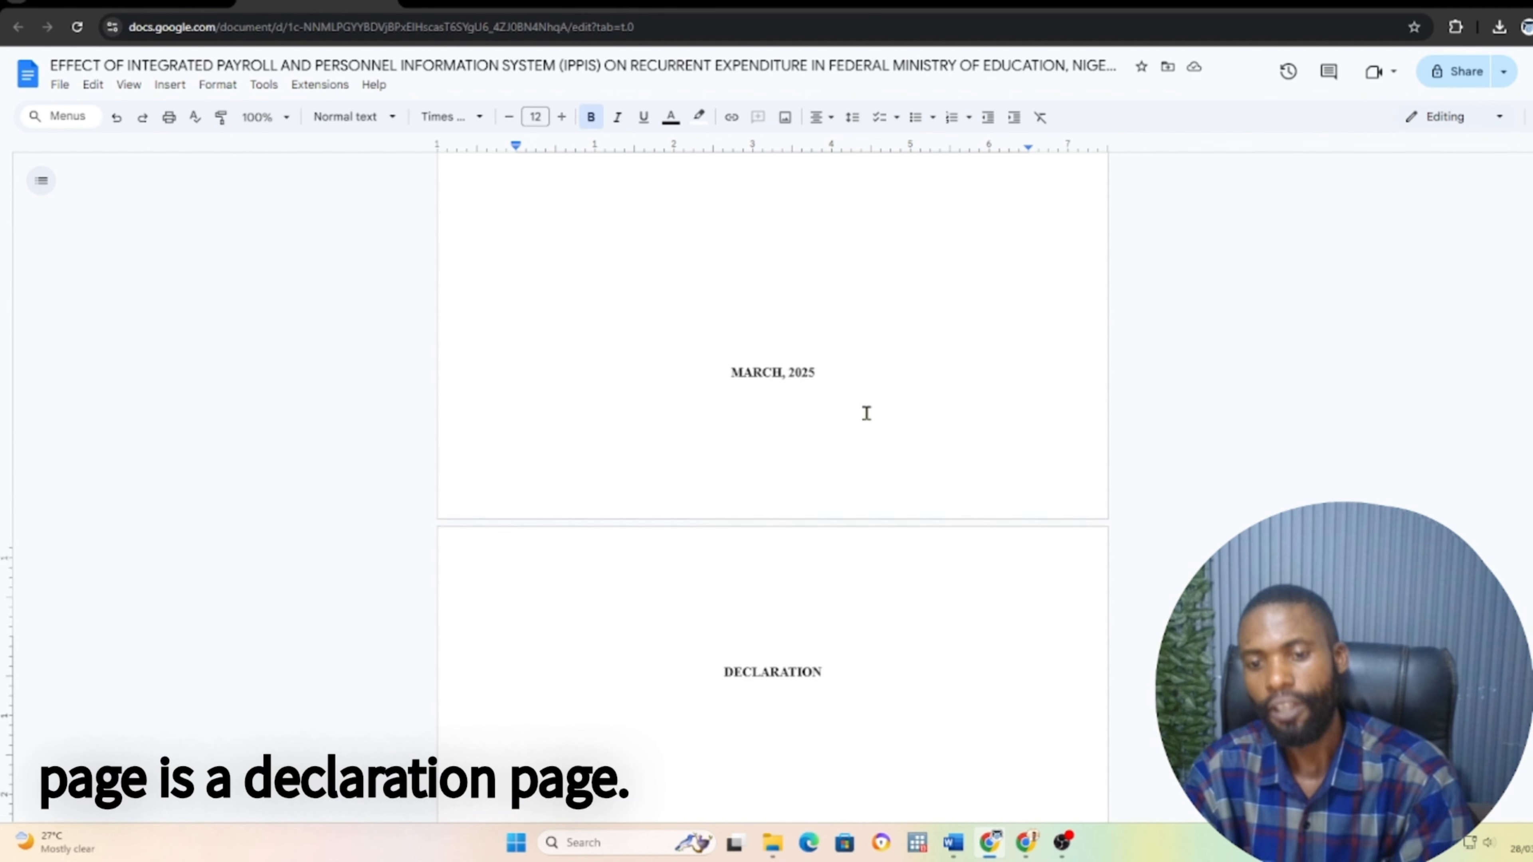
# Insert a section break at the end of the Declaration page and open that page's footer
pyautogui.scroll(1, 865, 431)
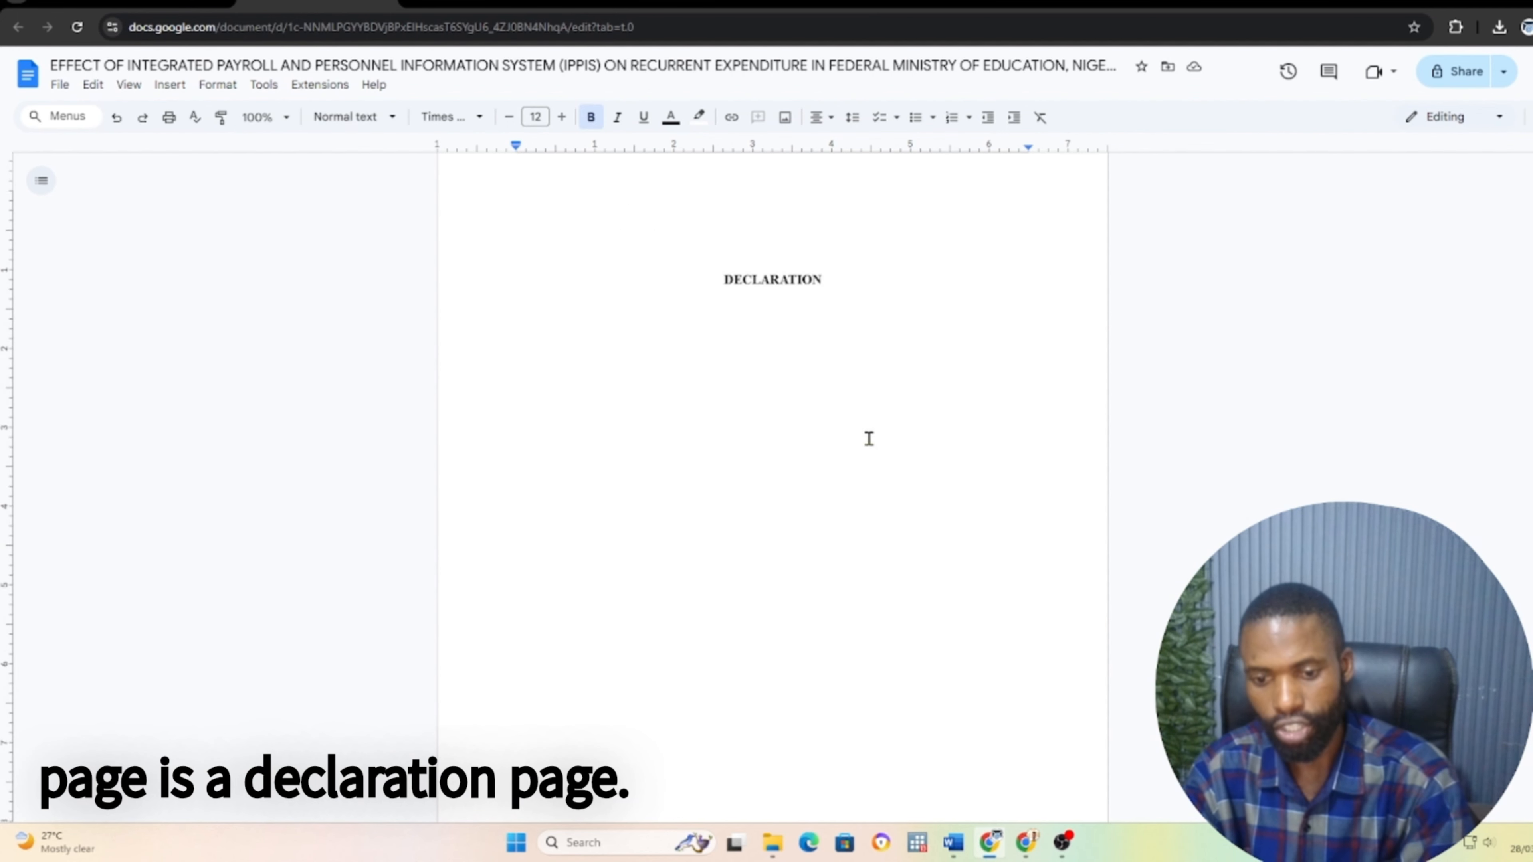
pyautogui.scroll(-4, 789, 670)
pyautogui.scroll(-1, 792, 679)
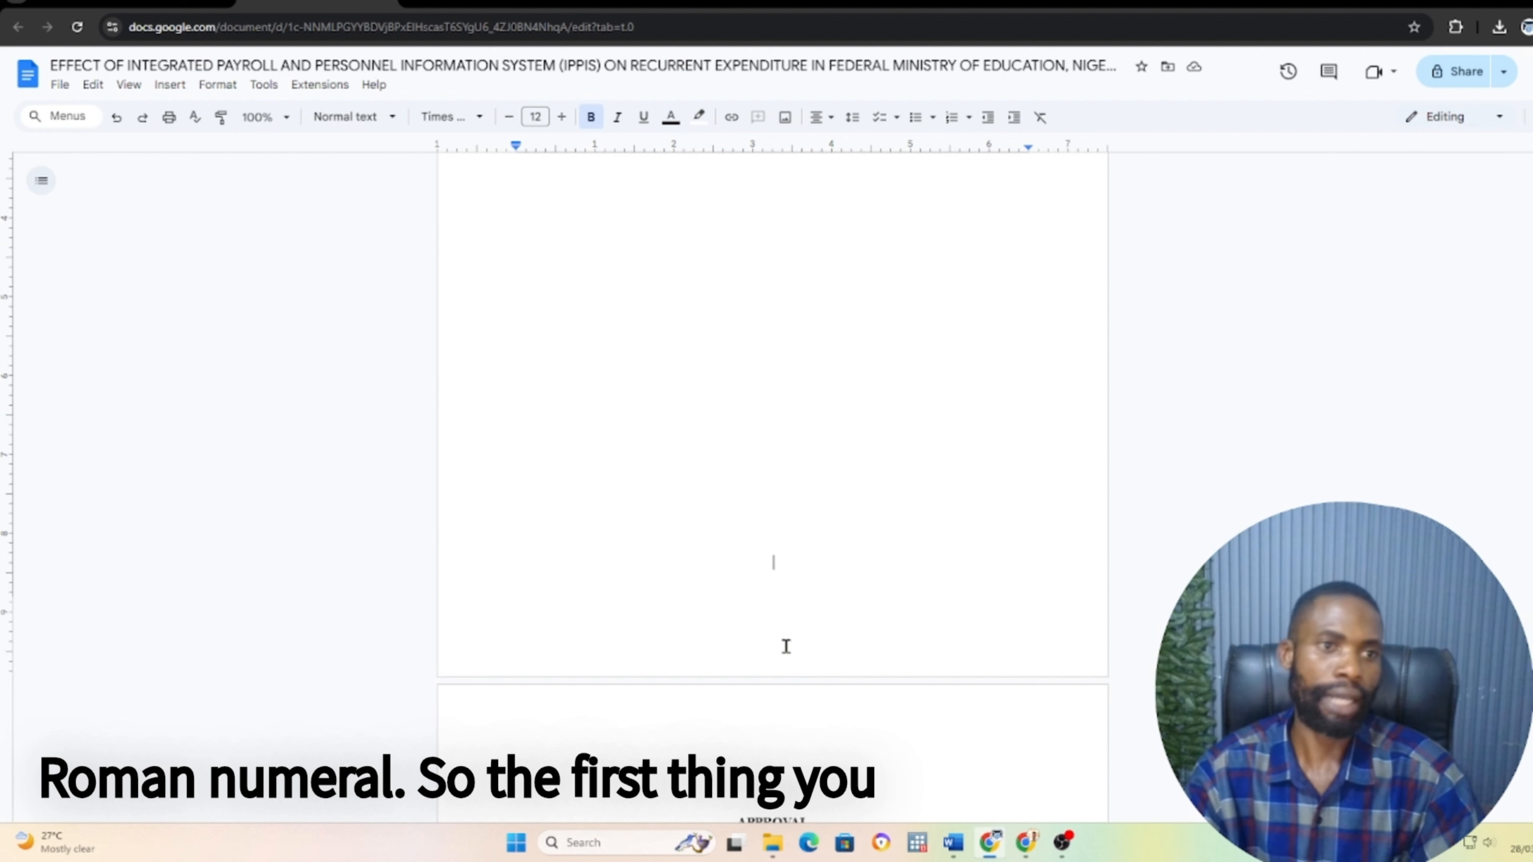
pyautogui.click(172, 88)
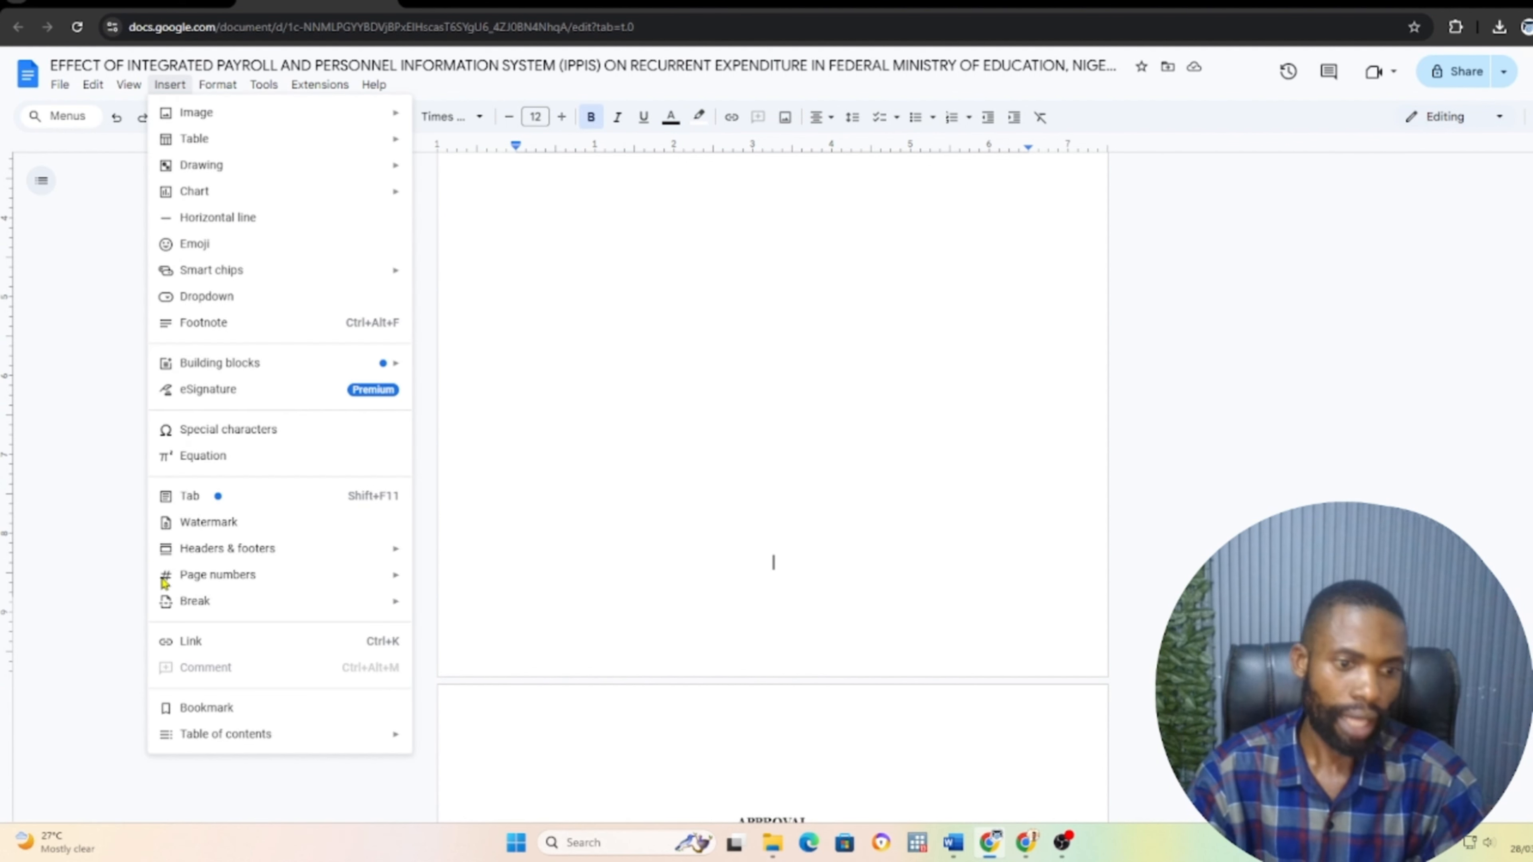
pyautogui.moveTo(197, 608)
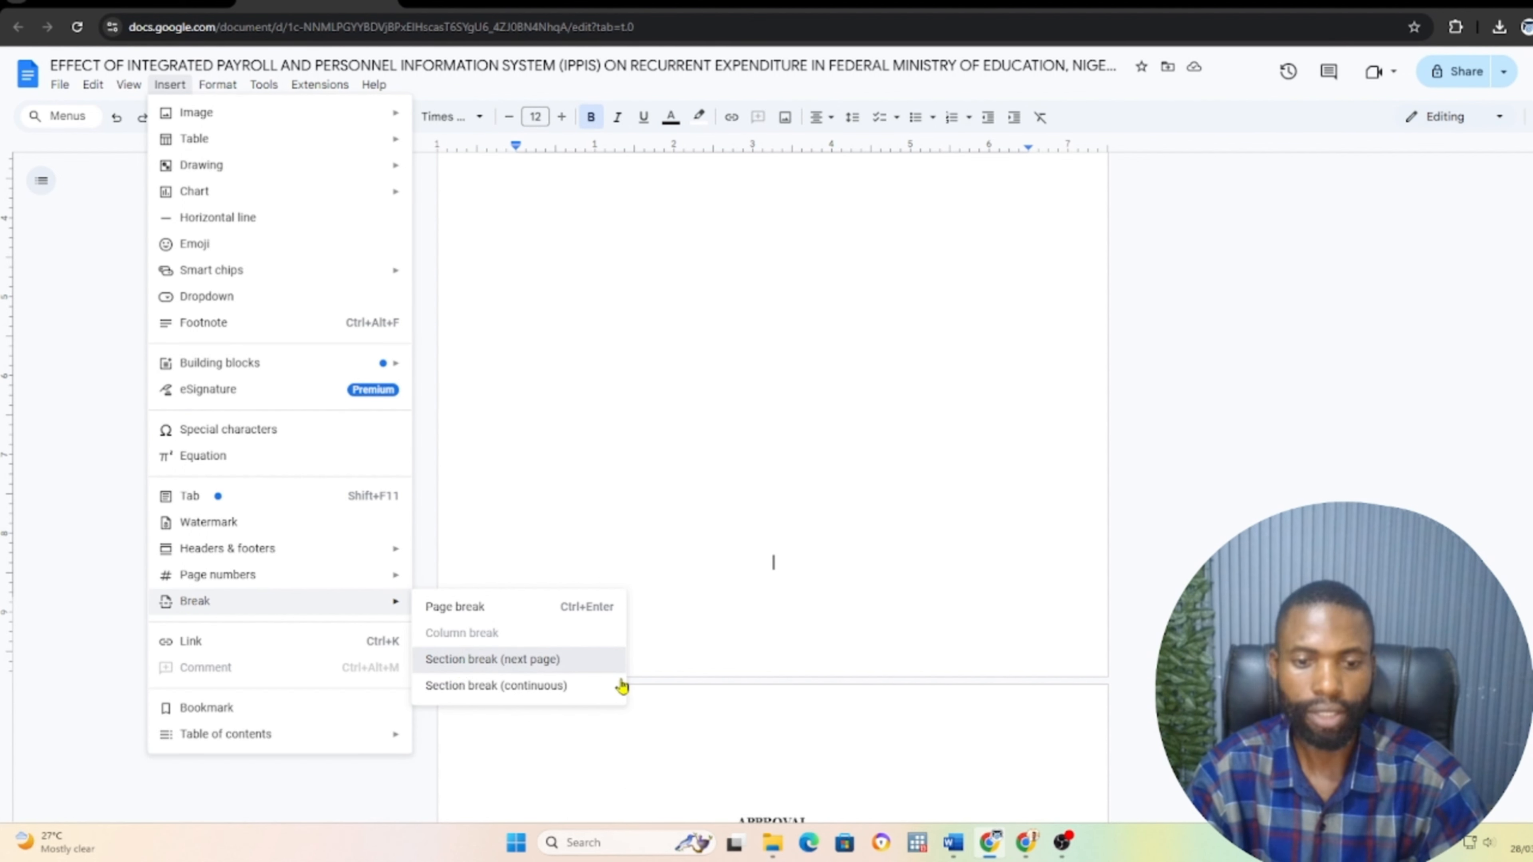
pyautogui.click(588, 686)
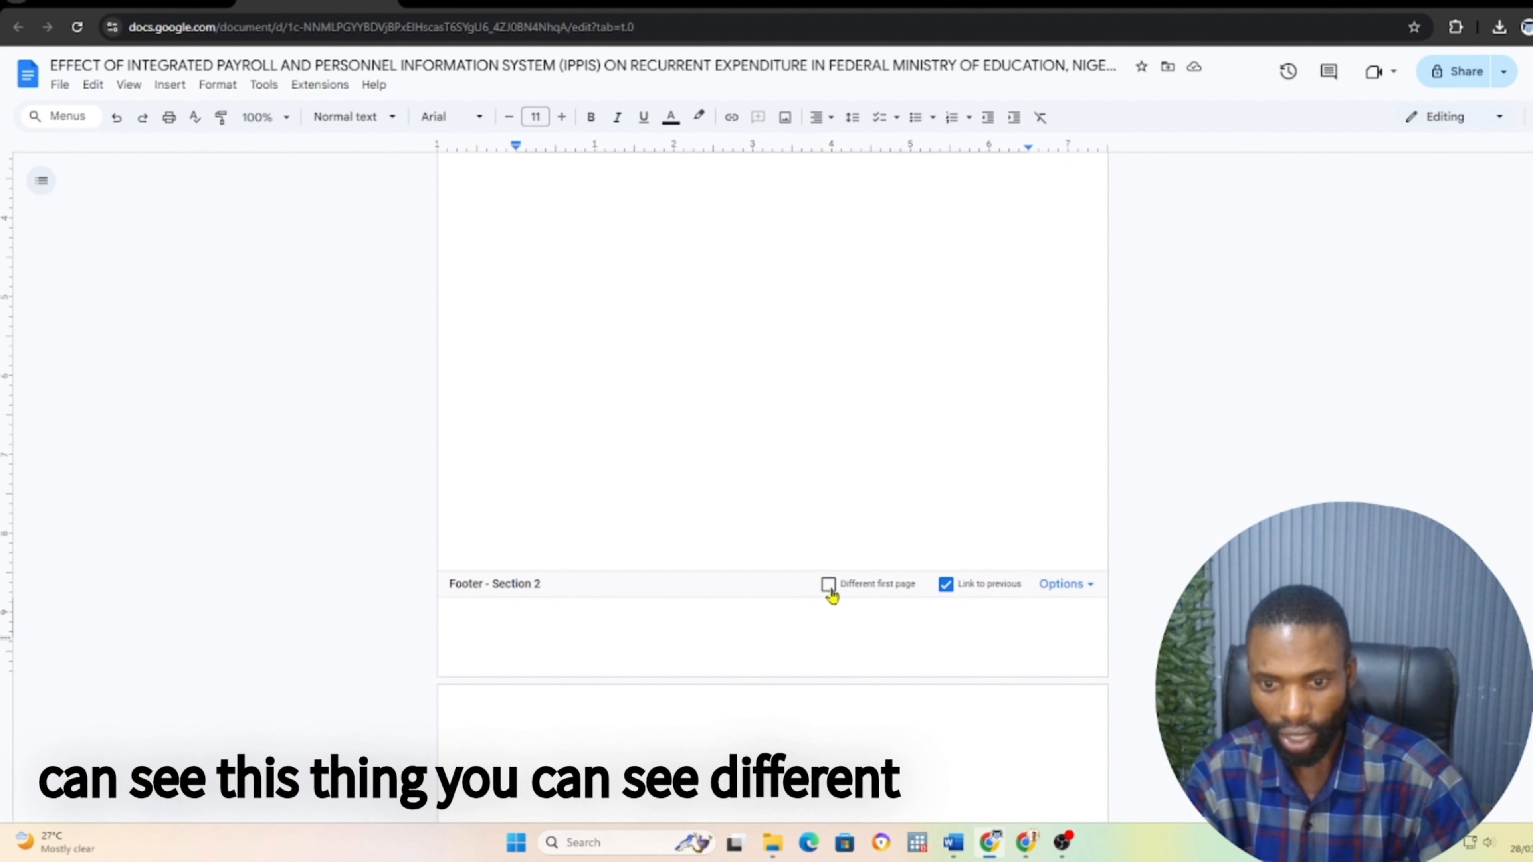
# Set the Section 2 footer on the Declaration page to a different first page and unlink it from the previous section
pyautogui.click(945, 586)
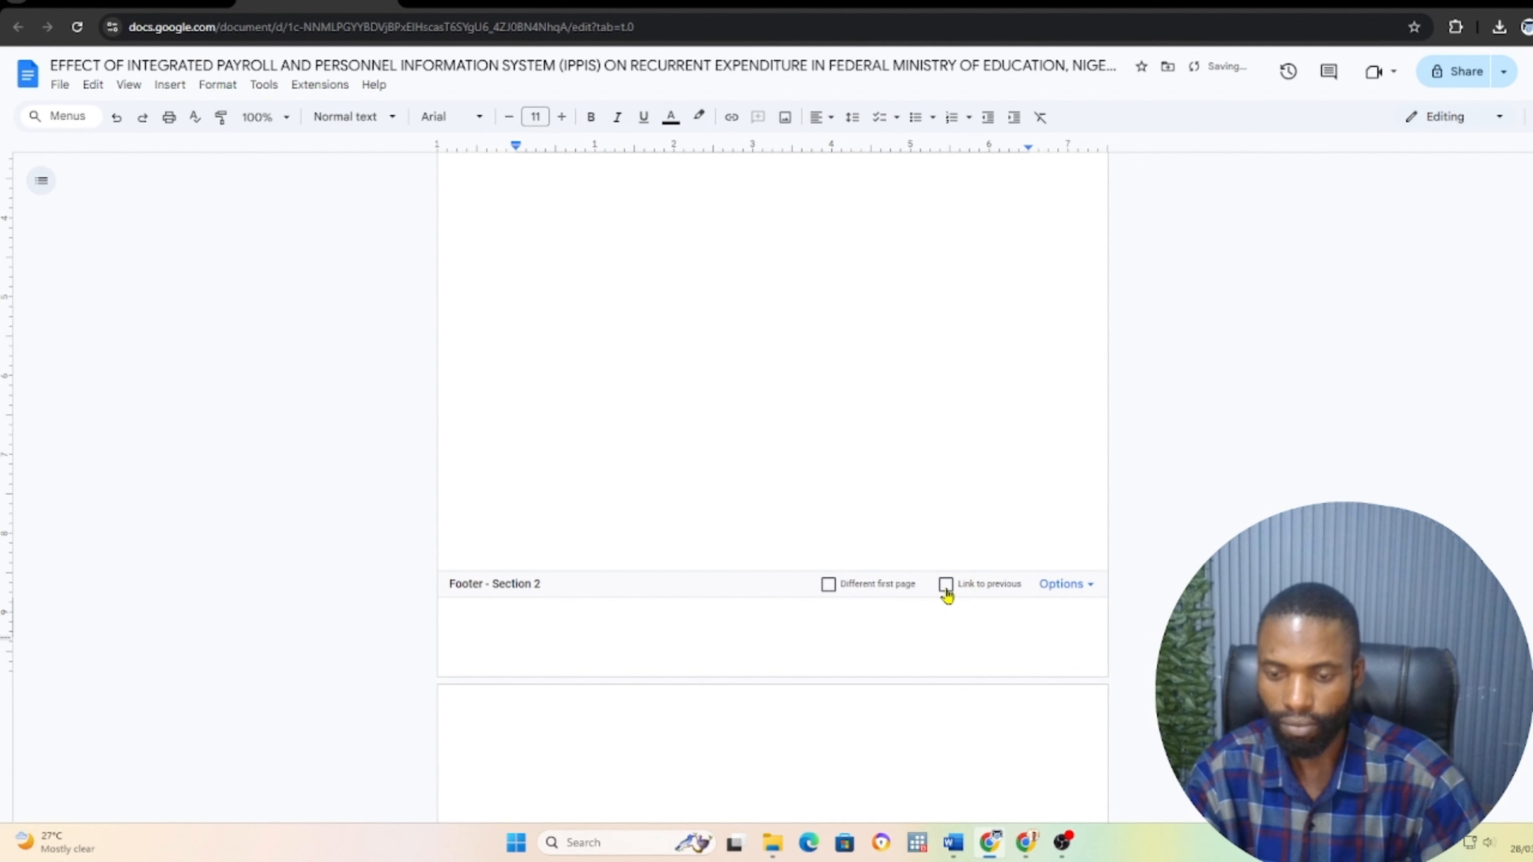
pyautogui.click(829, 587)
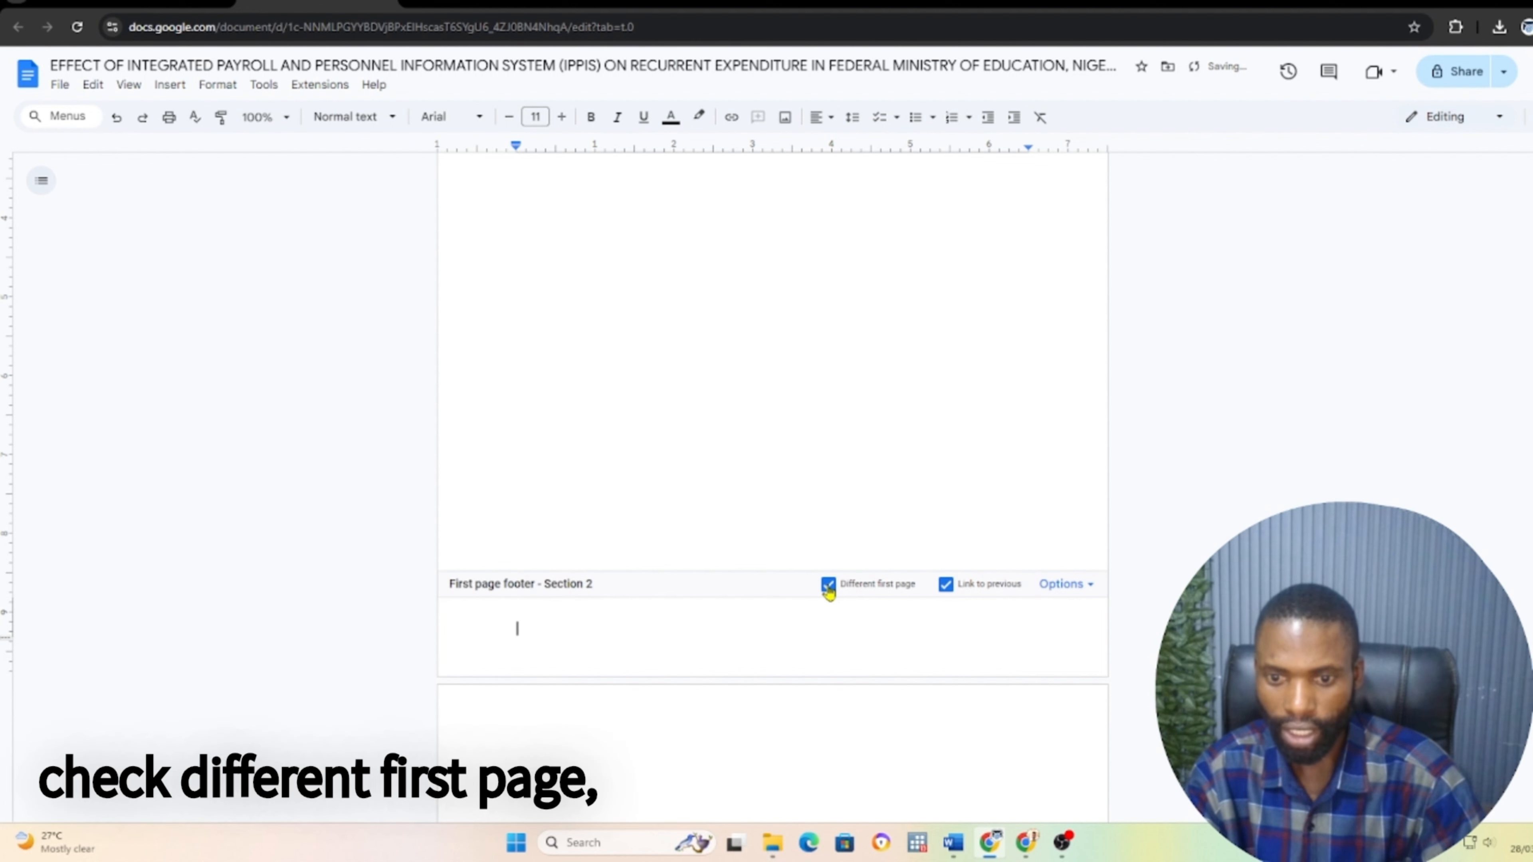
pyautogui.click(829, 587)
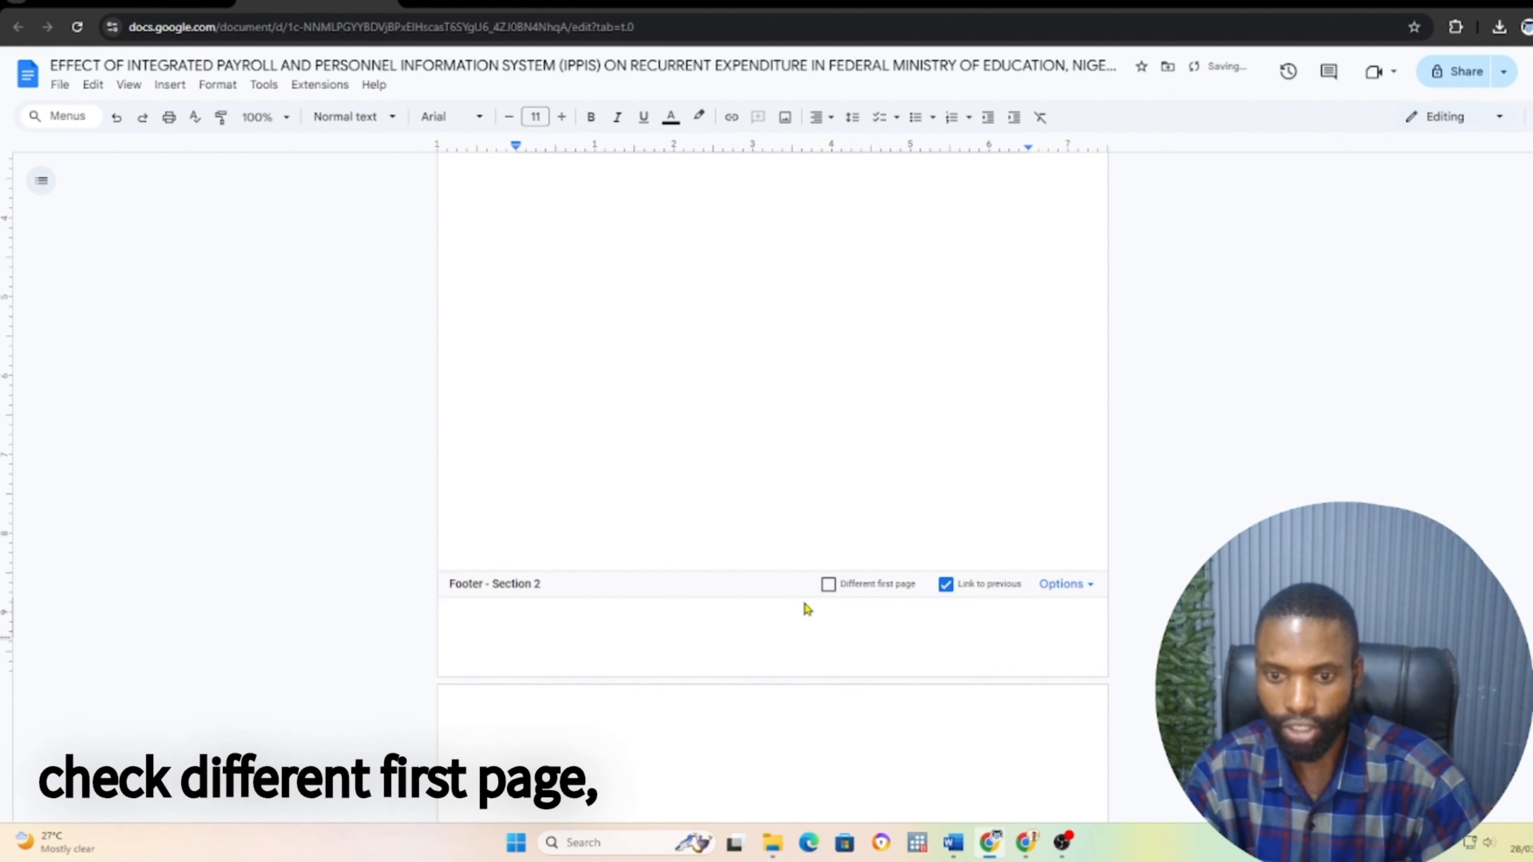
pyautogui.click(828, 587)
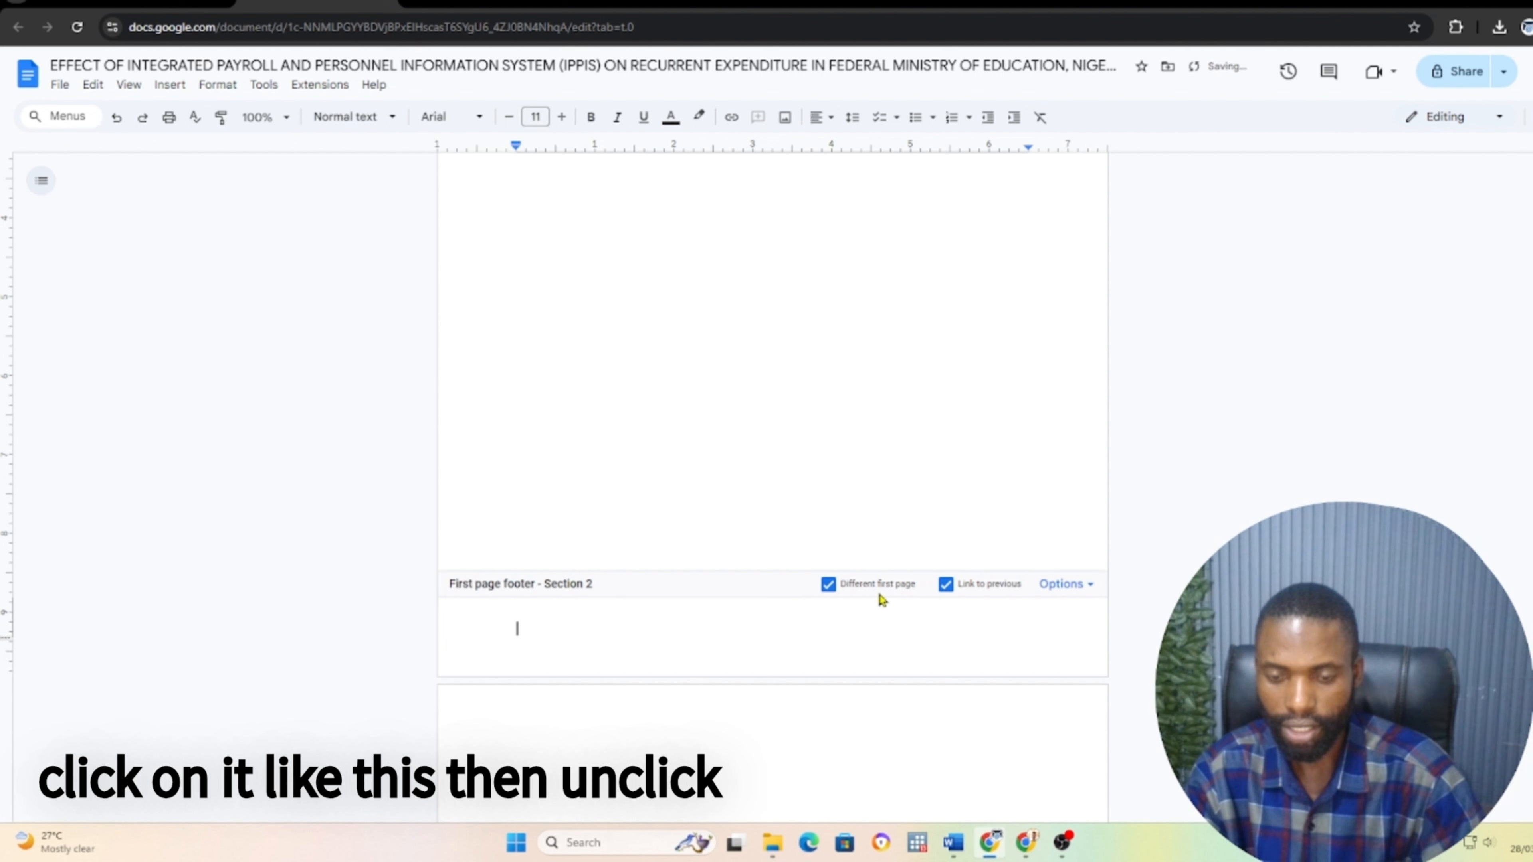
pyautogui.click(945, 585)
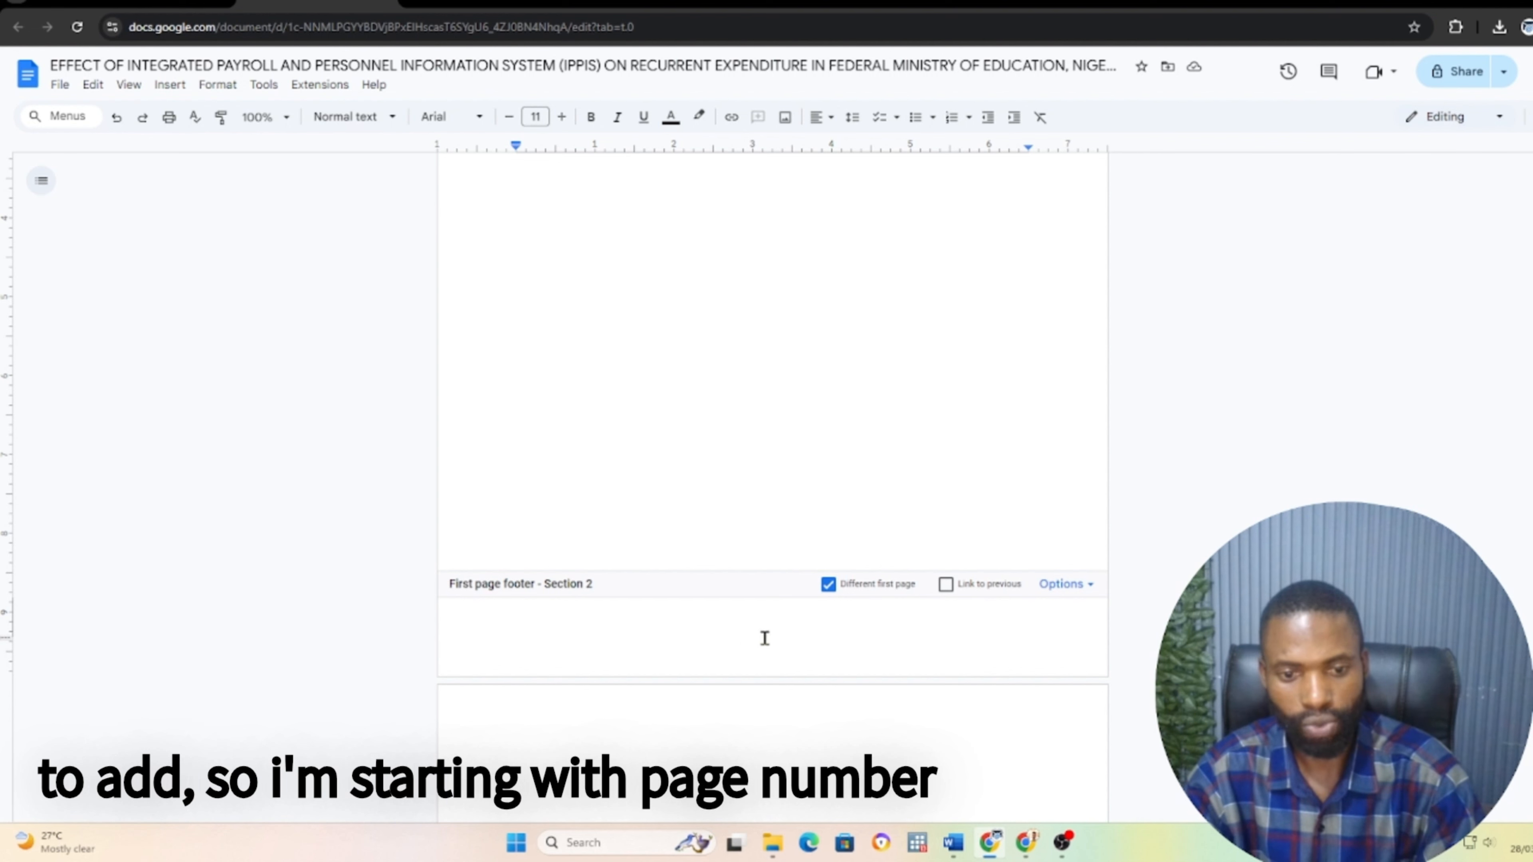
pyautogui.write('III')
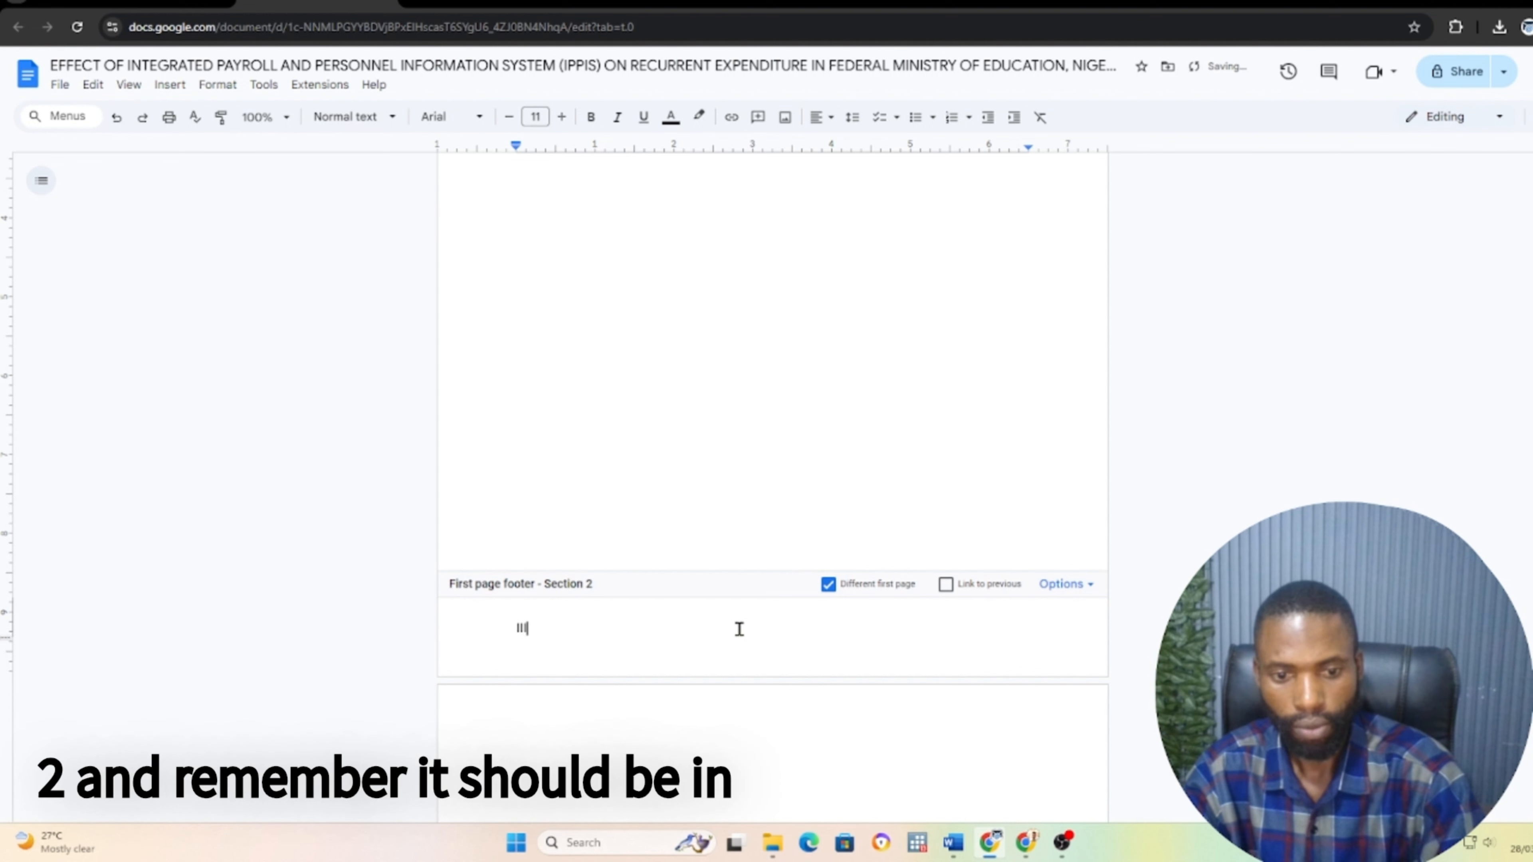
pyautogui.press('BackSpace')
pyautogui.press('BackSpace')
pyautogui.press('BackSpace')
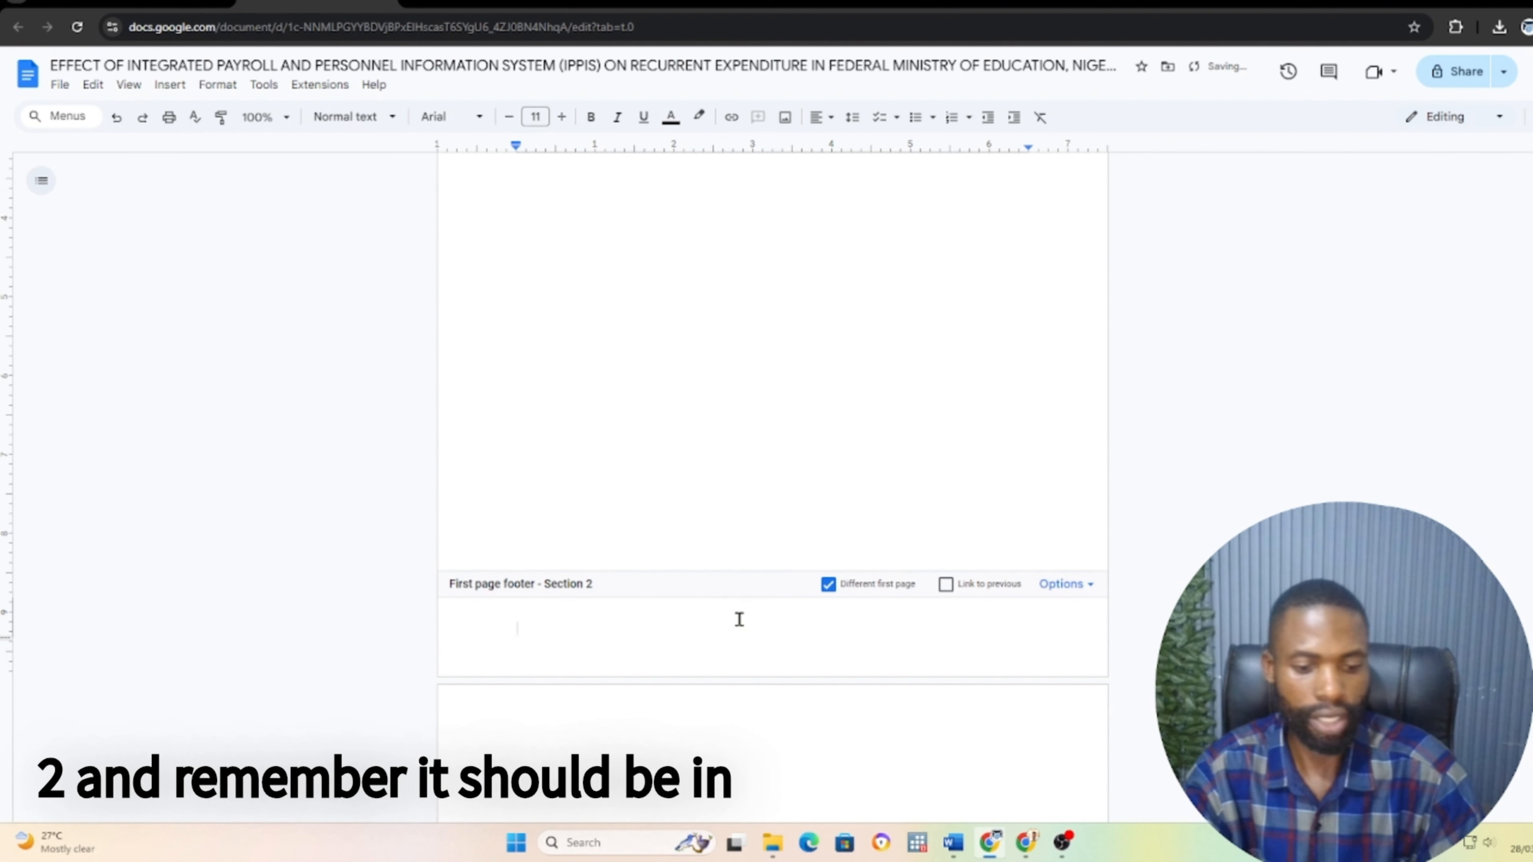
# Enter the page number ii in the Declaration page's first page footer, centre it and return to the body text
pyautogui.write('i')
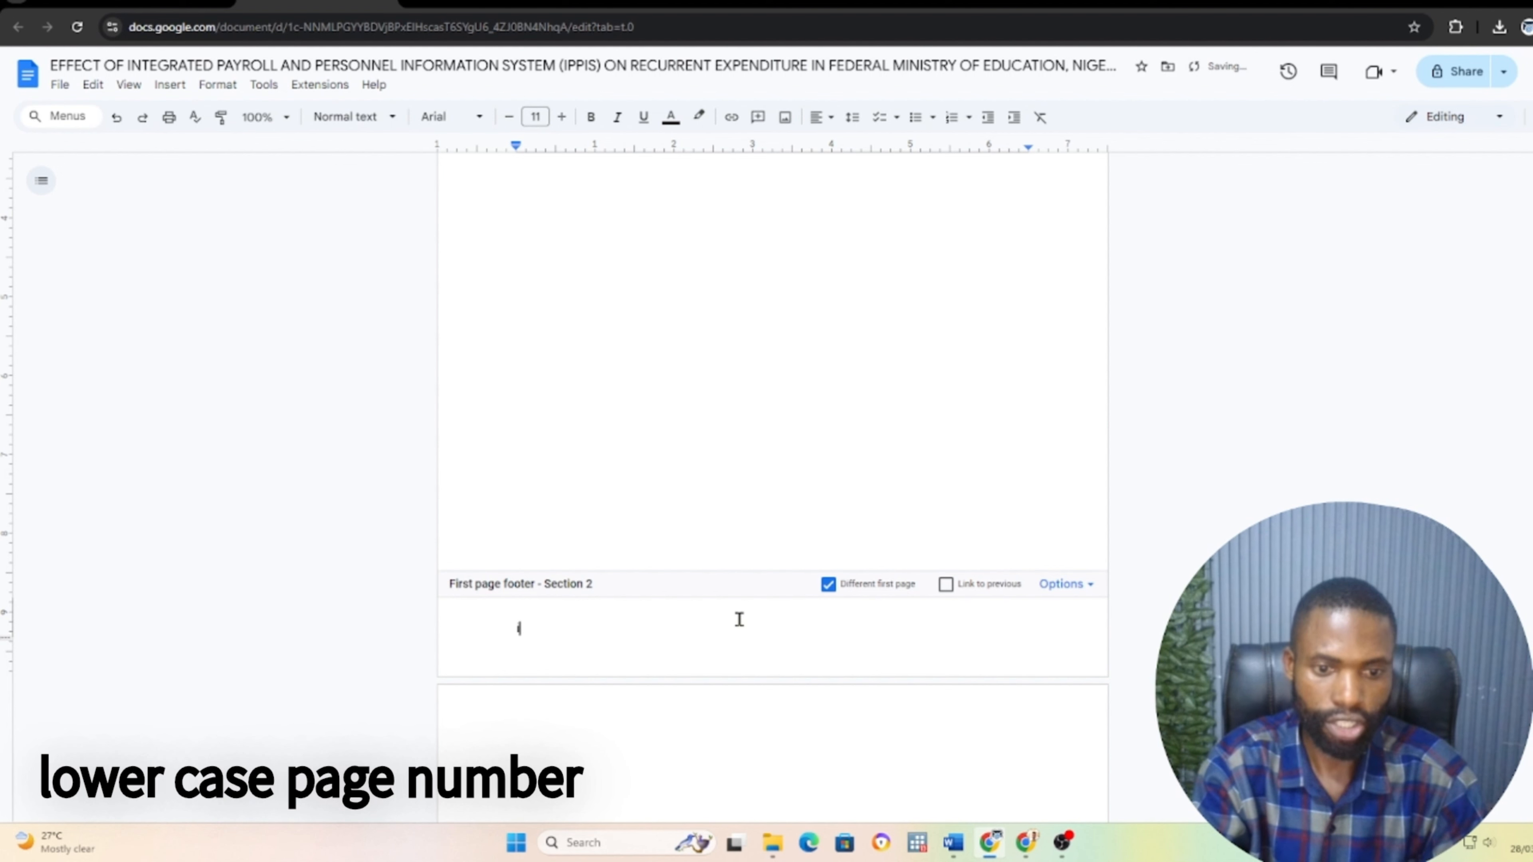
pyautogui.write('i')
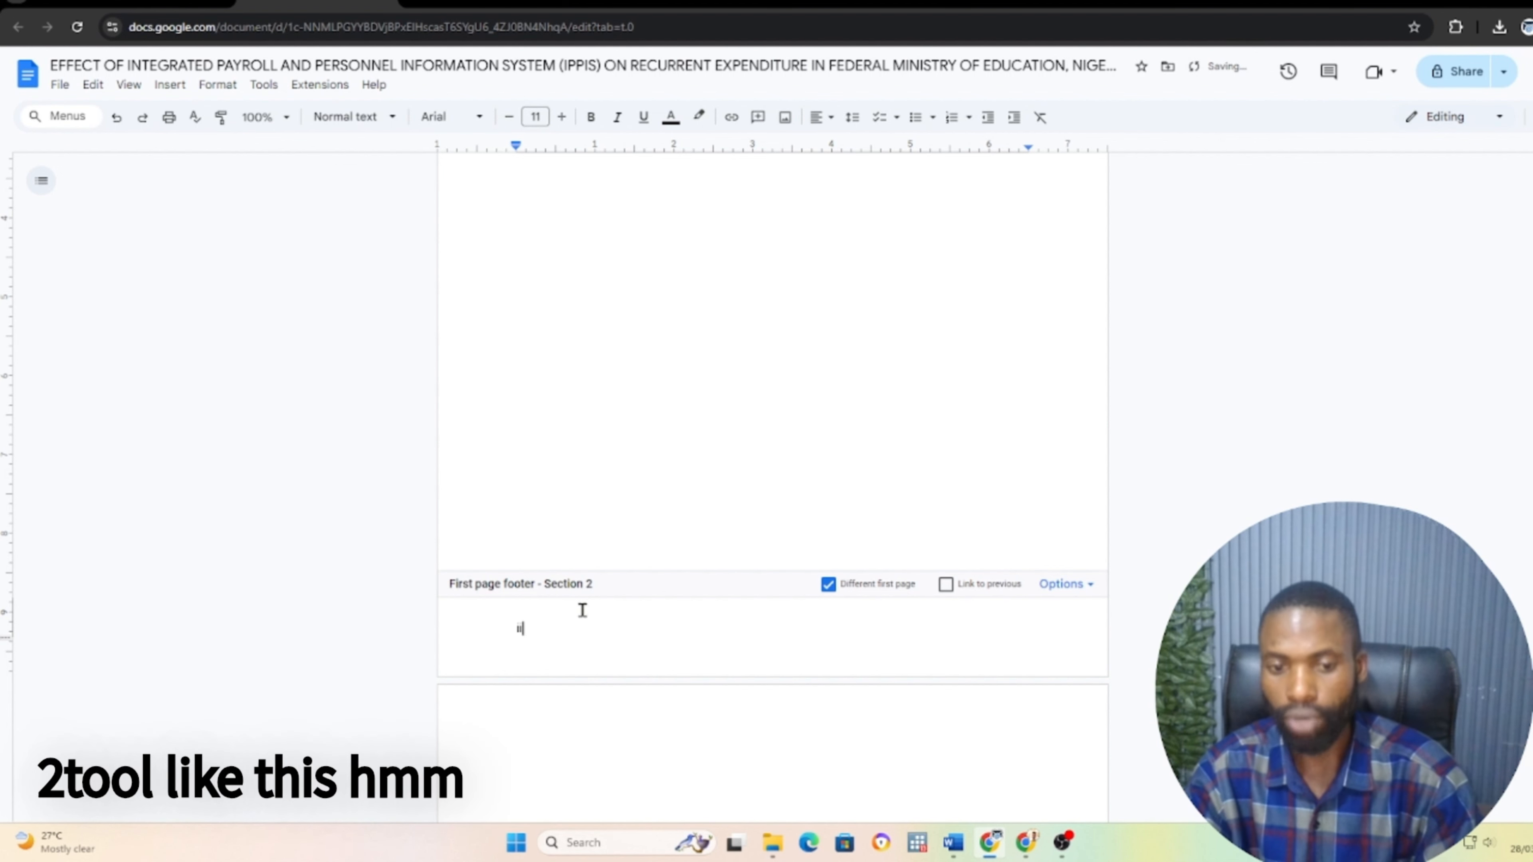
pyautogui.moveTo(536, 633); pyautogui.dragTo(459, 634)
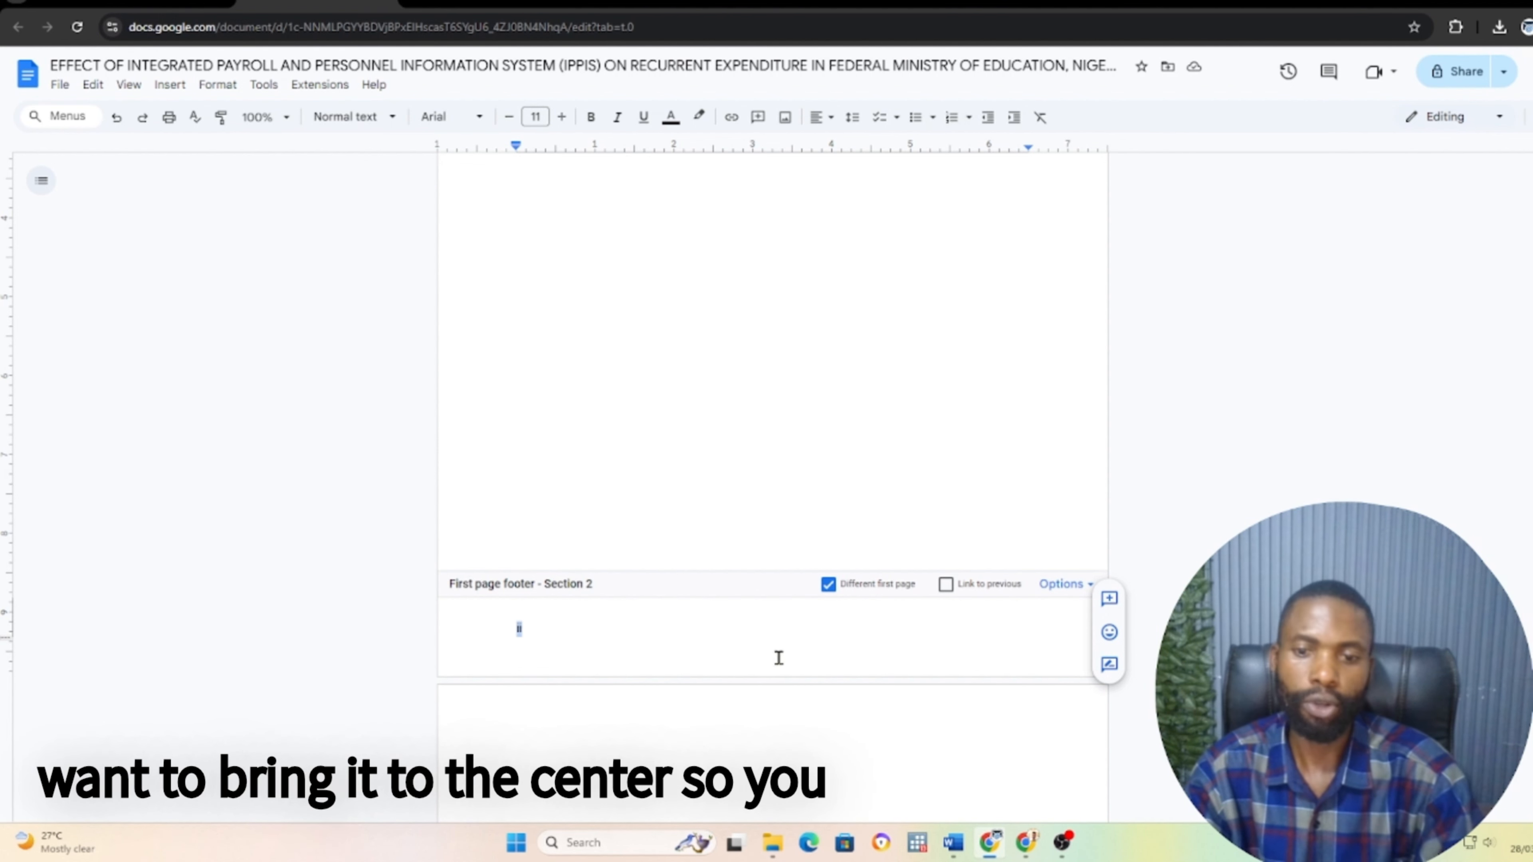
pyautogui.click(820, 117)
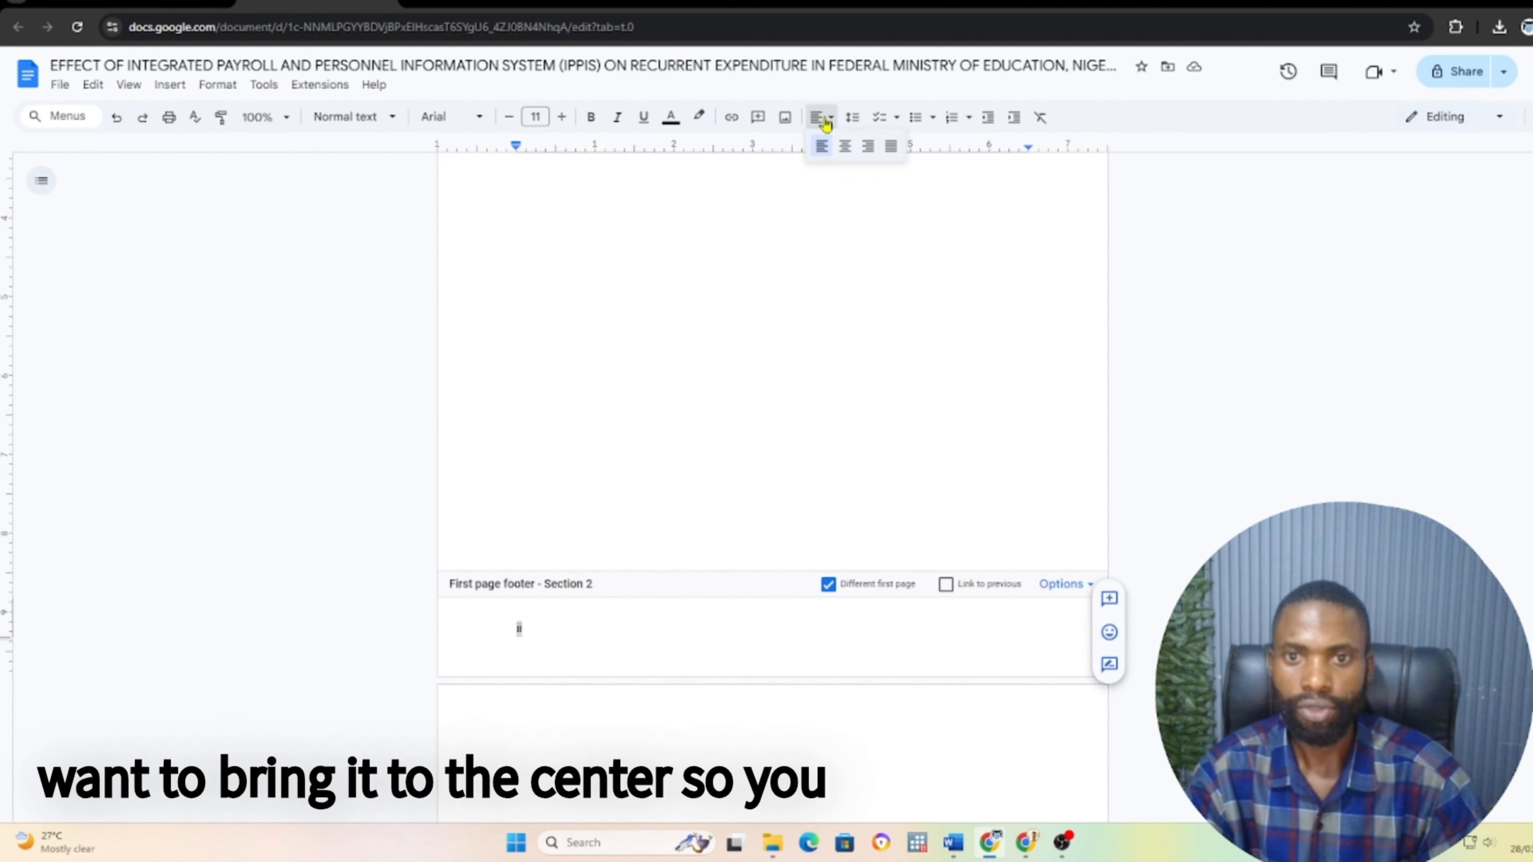
pyautogui.click(845, 146)
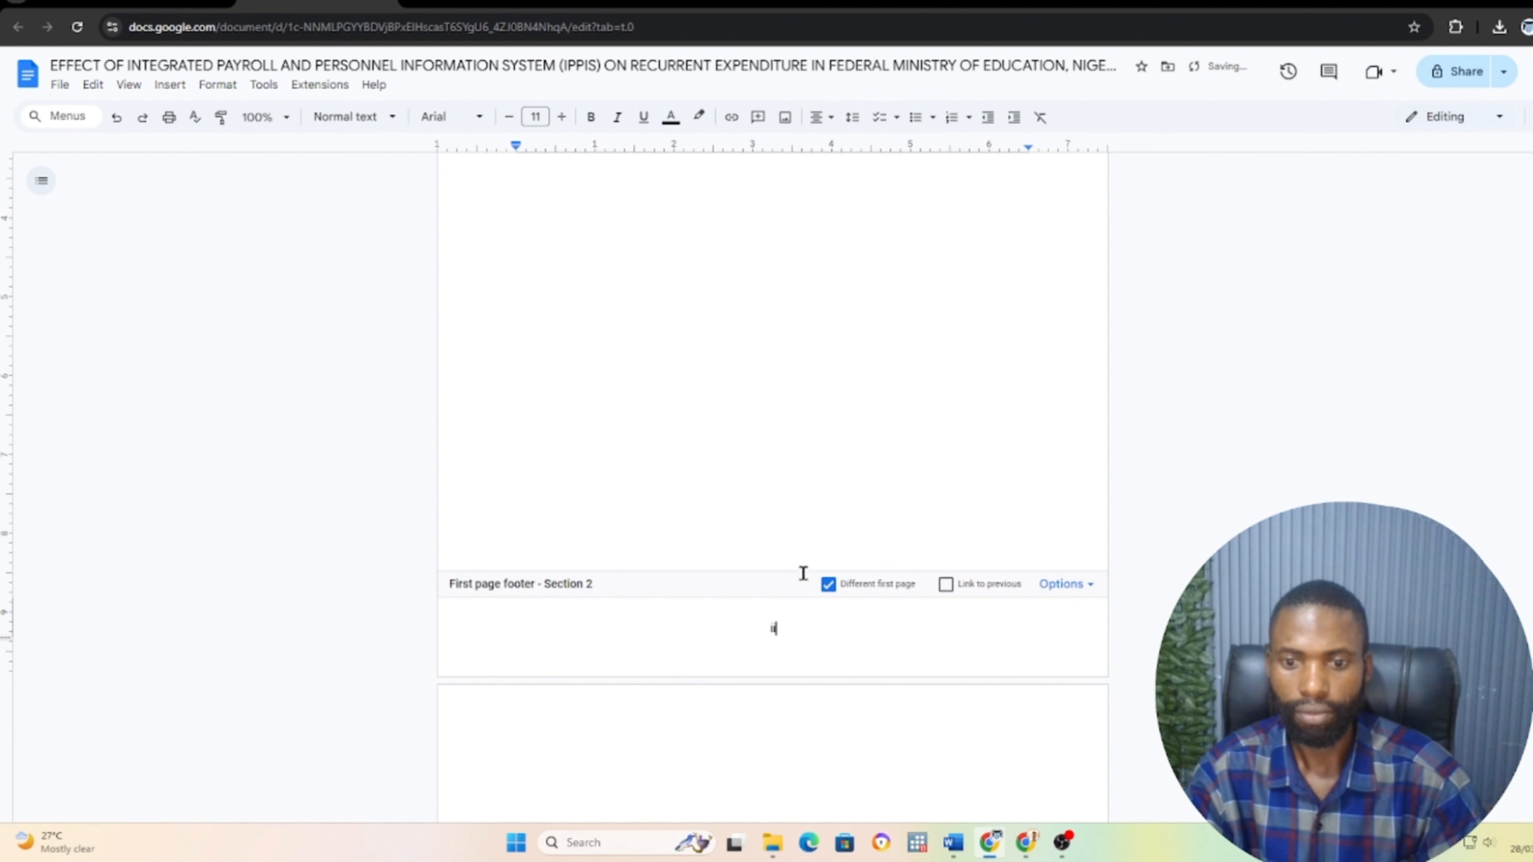
pyautogui.click(794, 413)
pyautogui.doubleClick(793, 412)
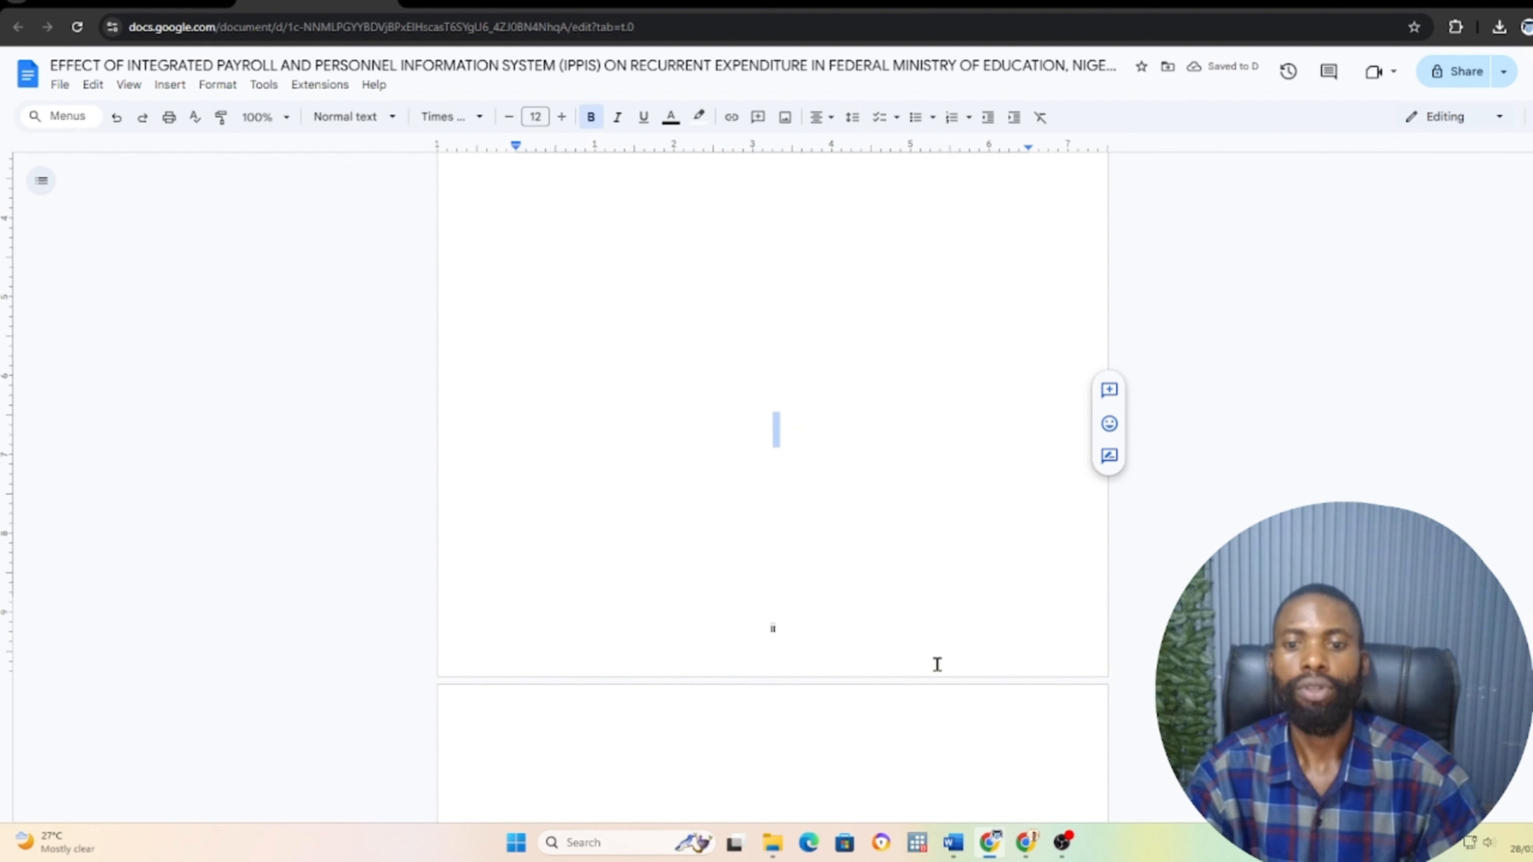
pyautogui.click(884, 659)
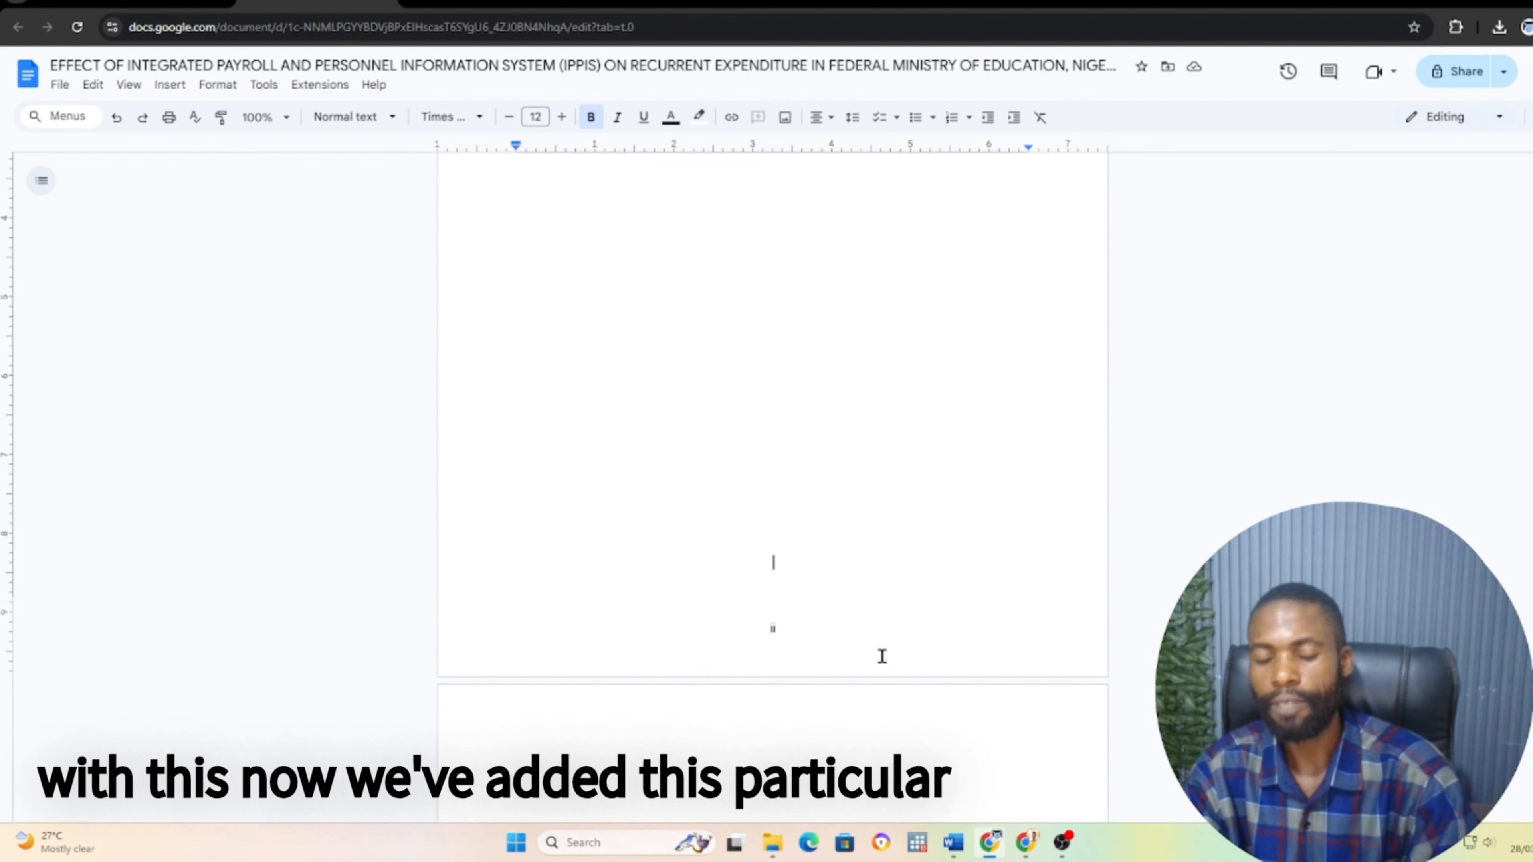
# Review the bottoms of the cover and Declaration pages to check their page numbering
pyautogui.scroll(-6, 868, 641)
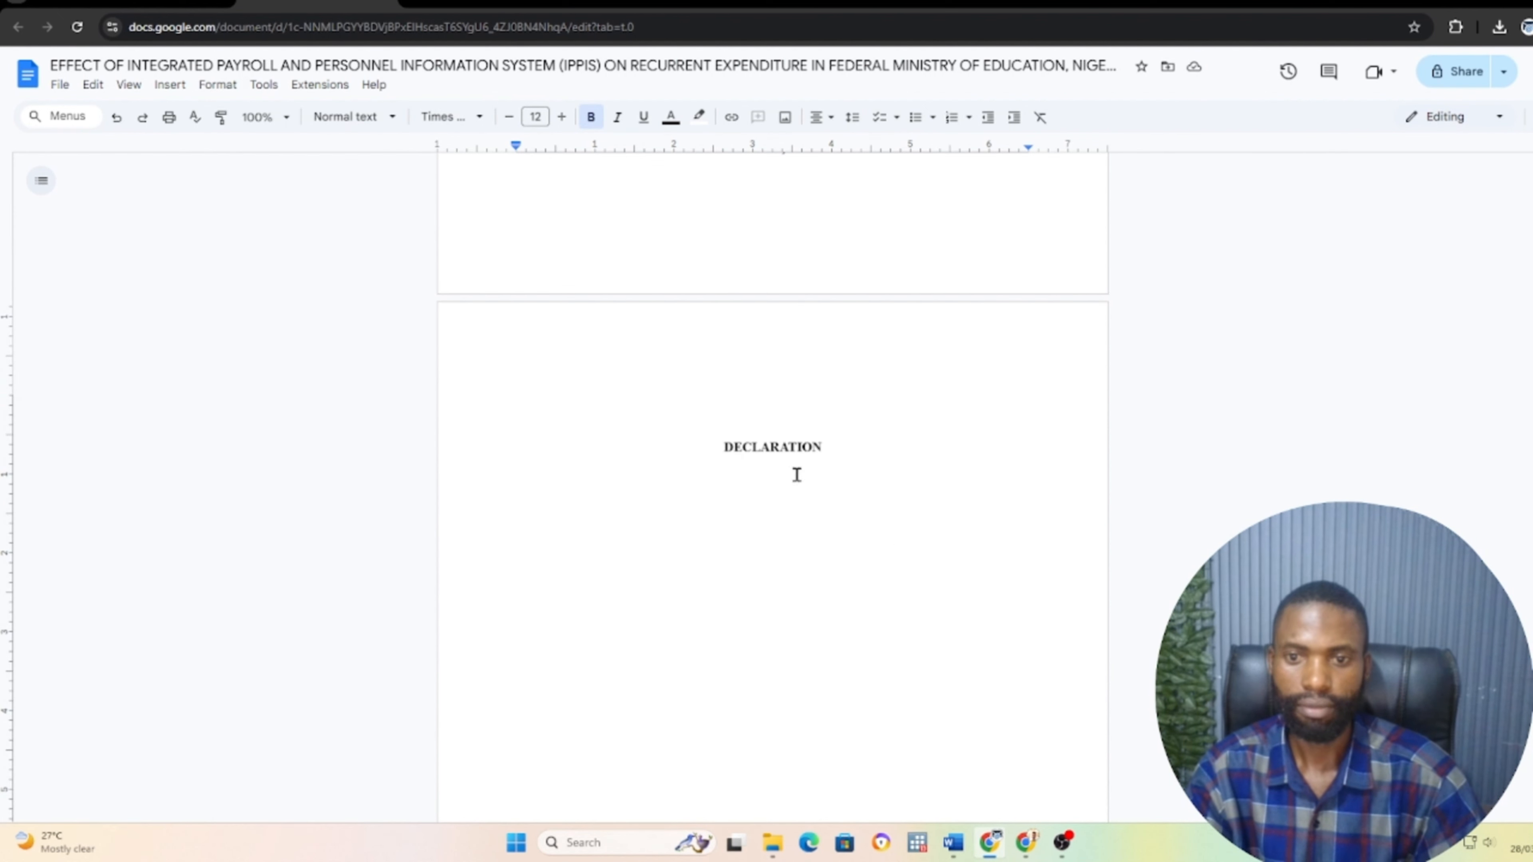
pyautogui.scroll(-4, 798, 645)
pyautogui.scroll(4, 798, 646)
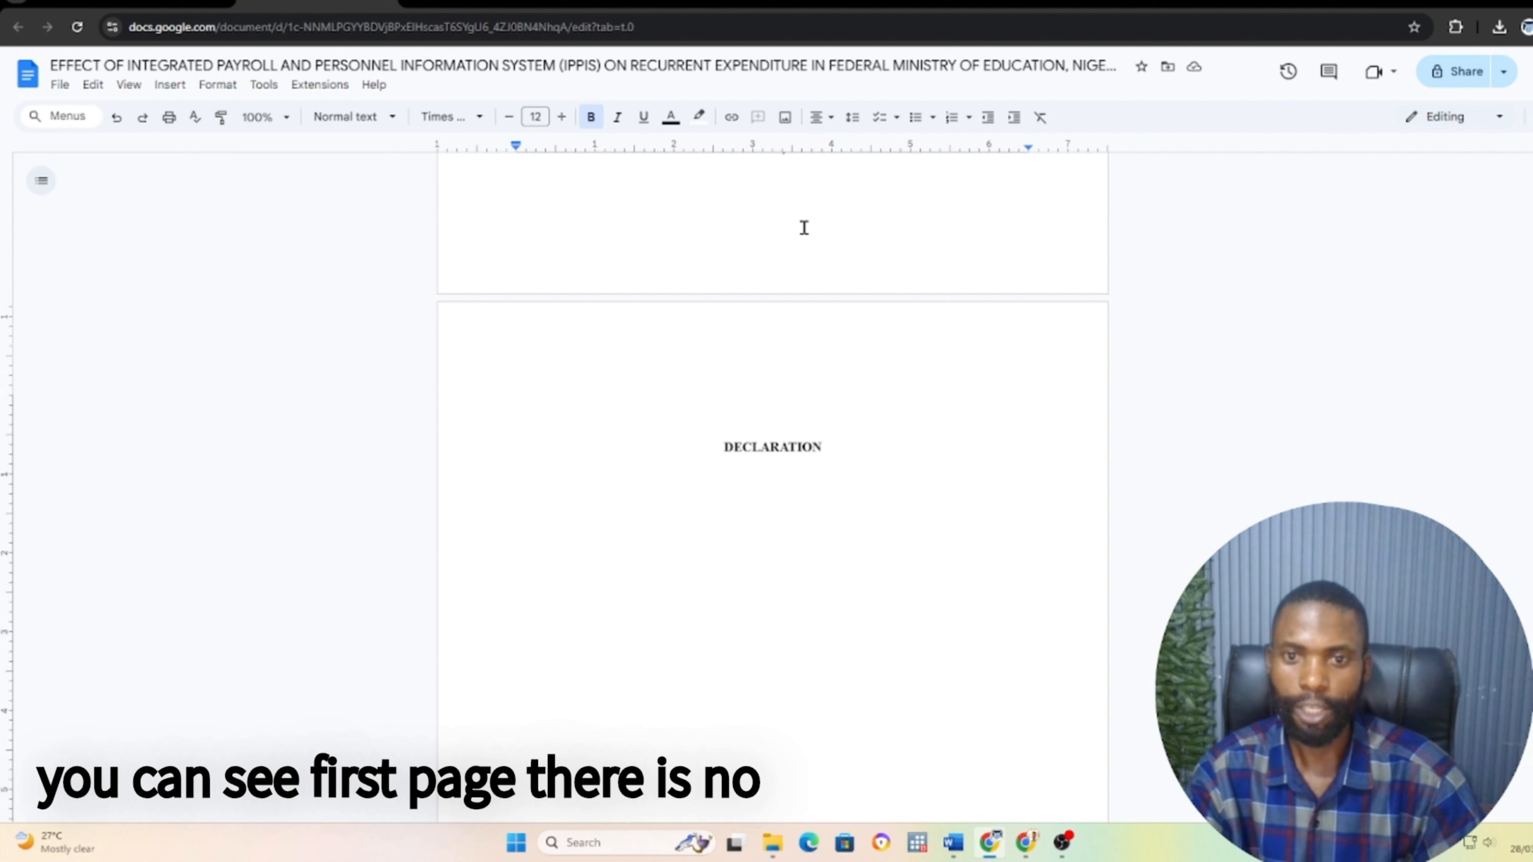
pyautogui.scroll(5, 786, 272)
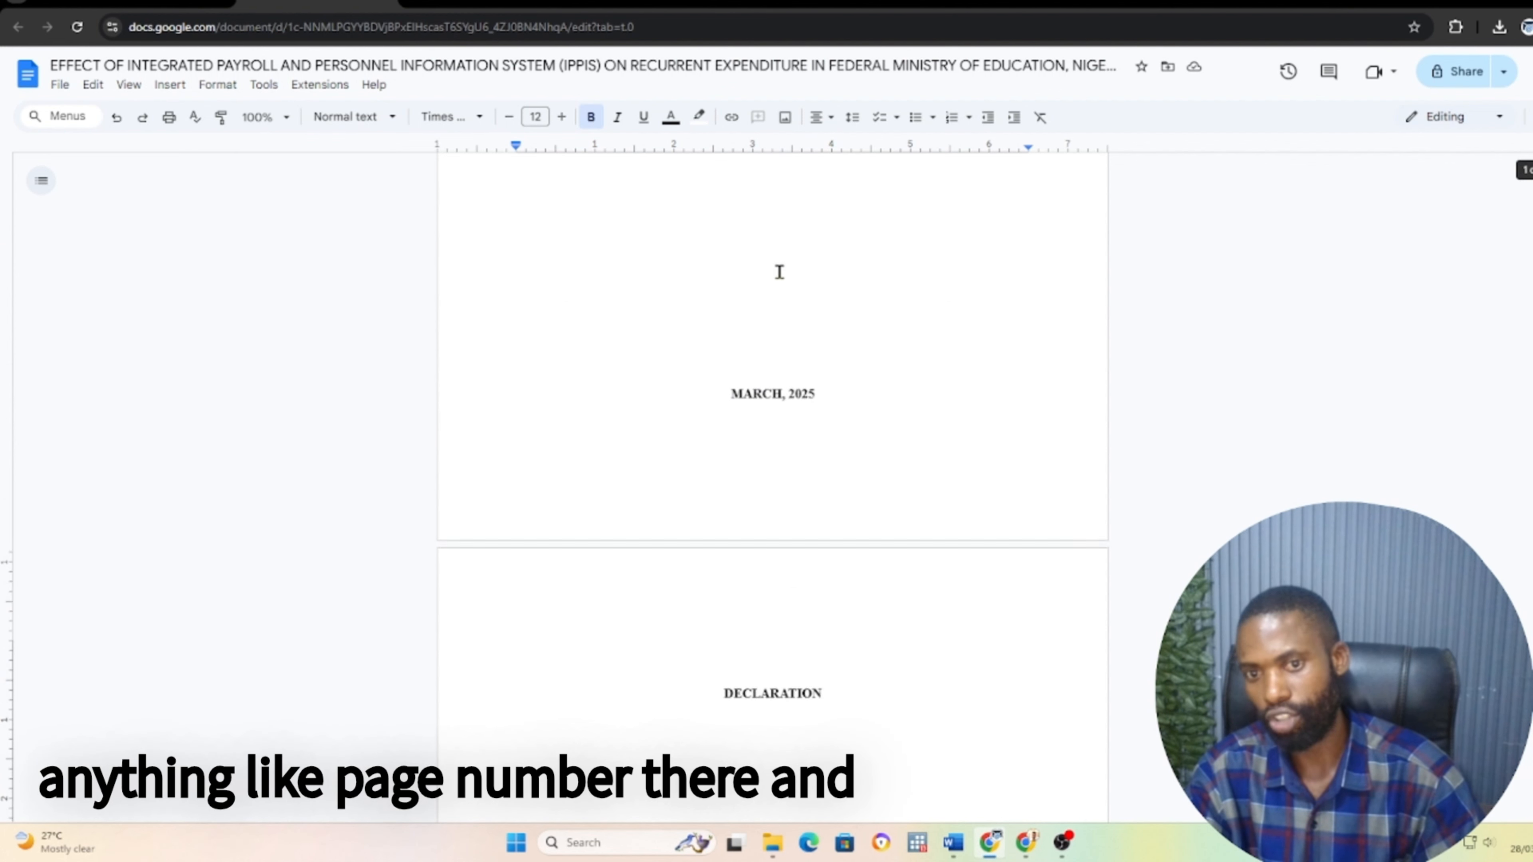
pyautogui.scroll(-10, 803, 452)
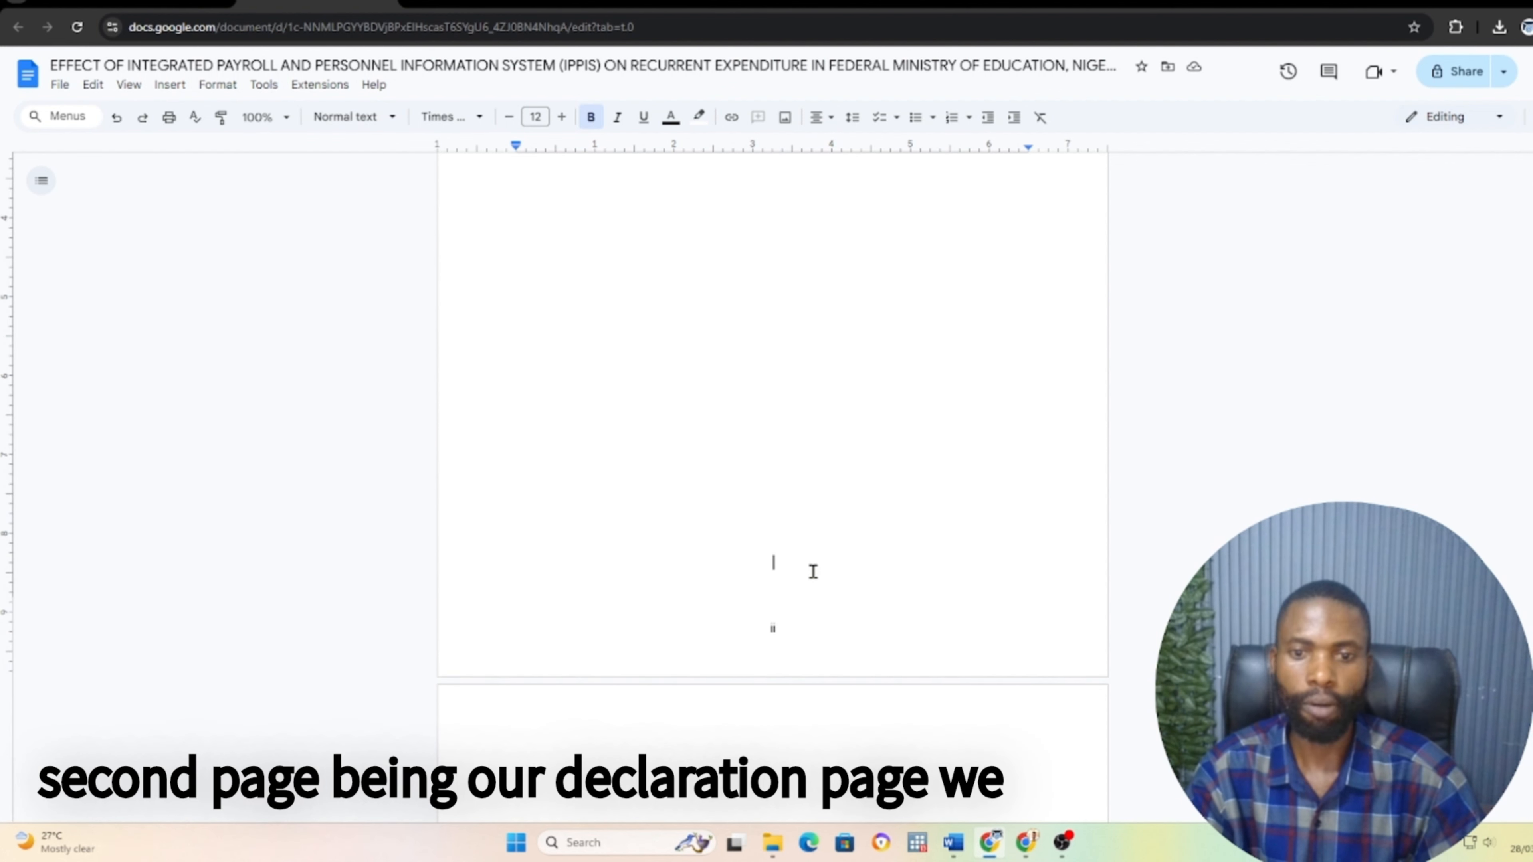
pyautogui.scroll(1, 813, 474)
pyautogui.scroll(5, 812, 475)
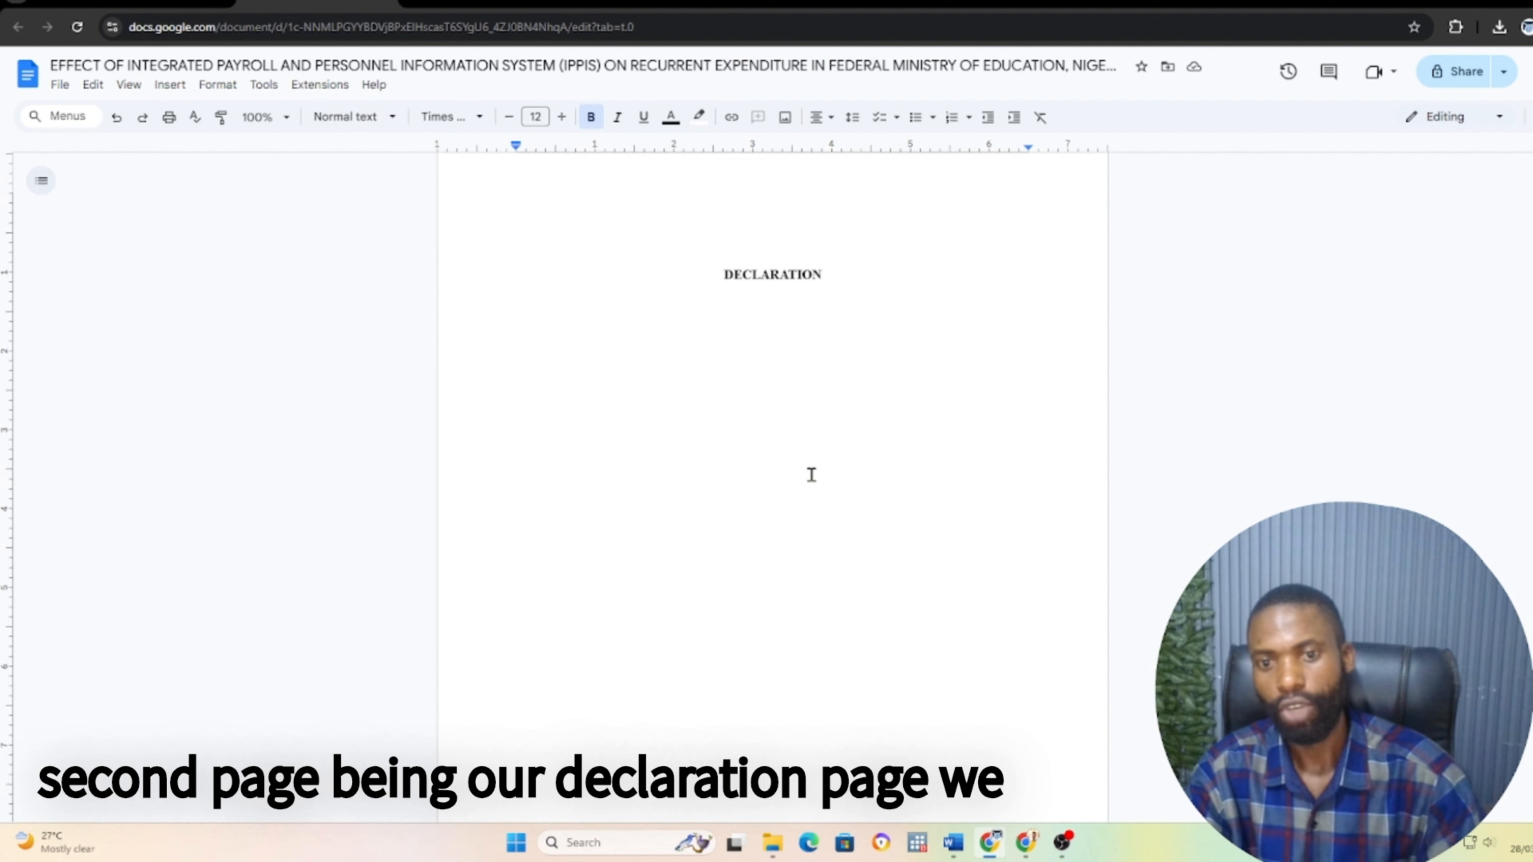
pyautogui.scroll(-10, 811, 474)
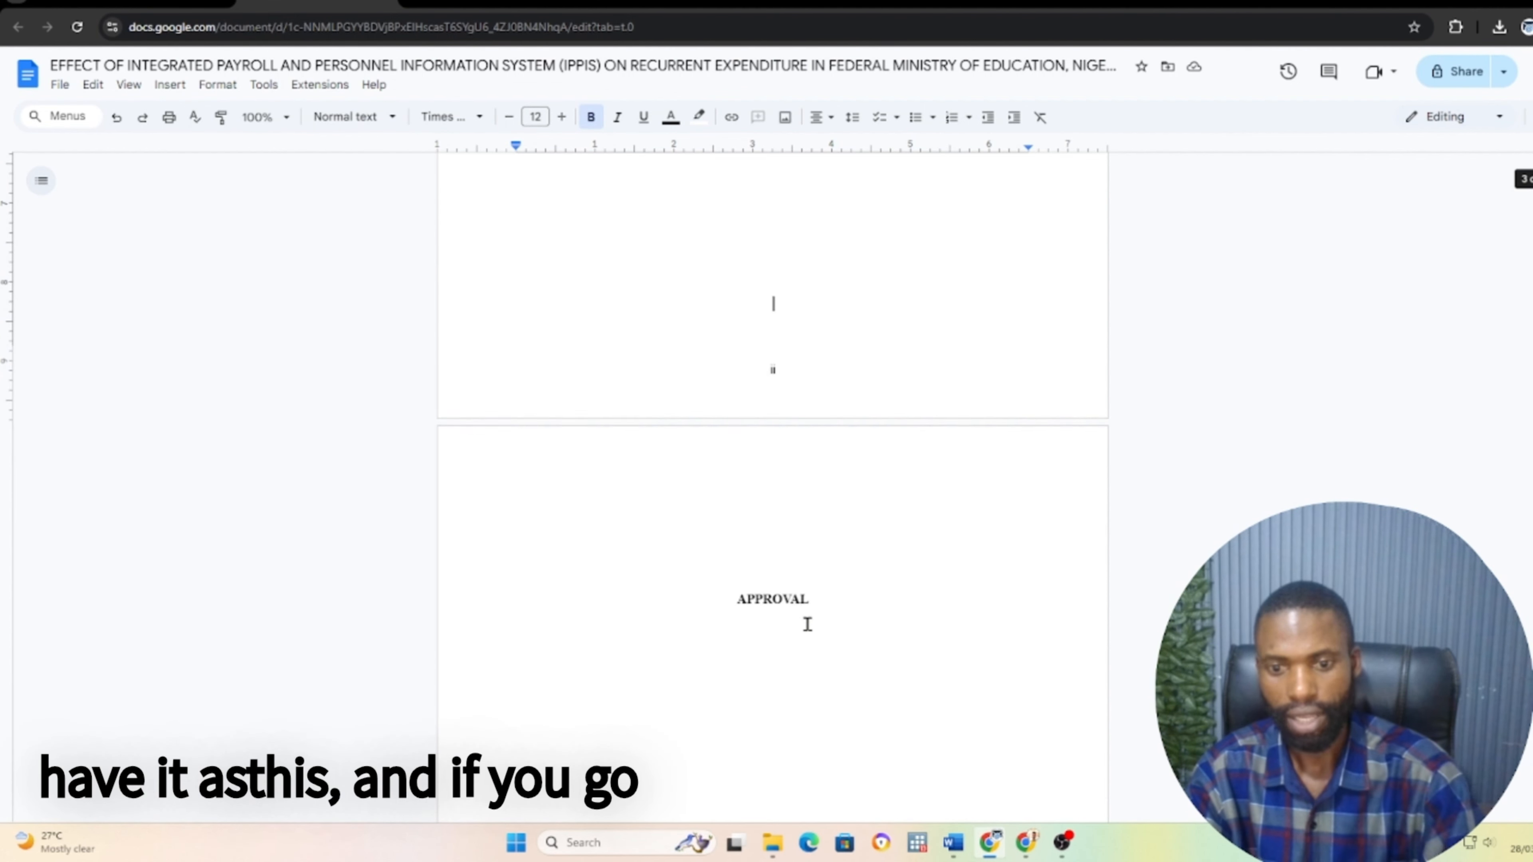
# Remove the empty line above the APPROVAL heading
pyautogui.click(743, 335)
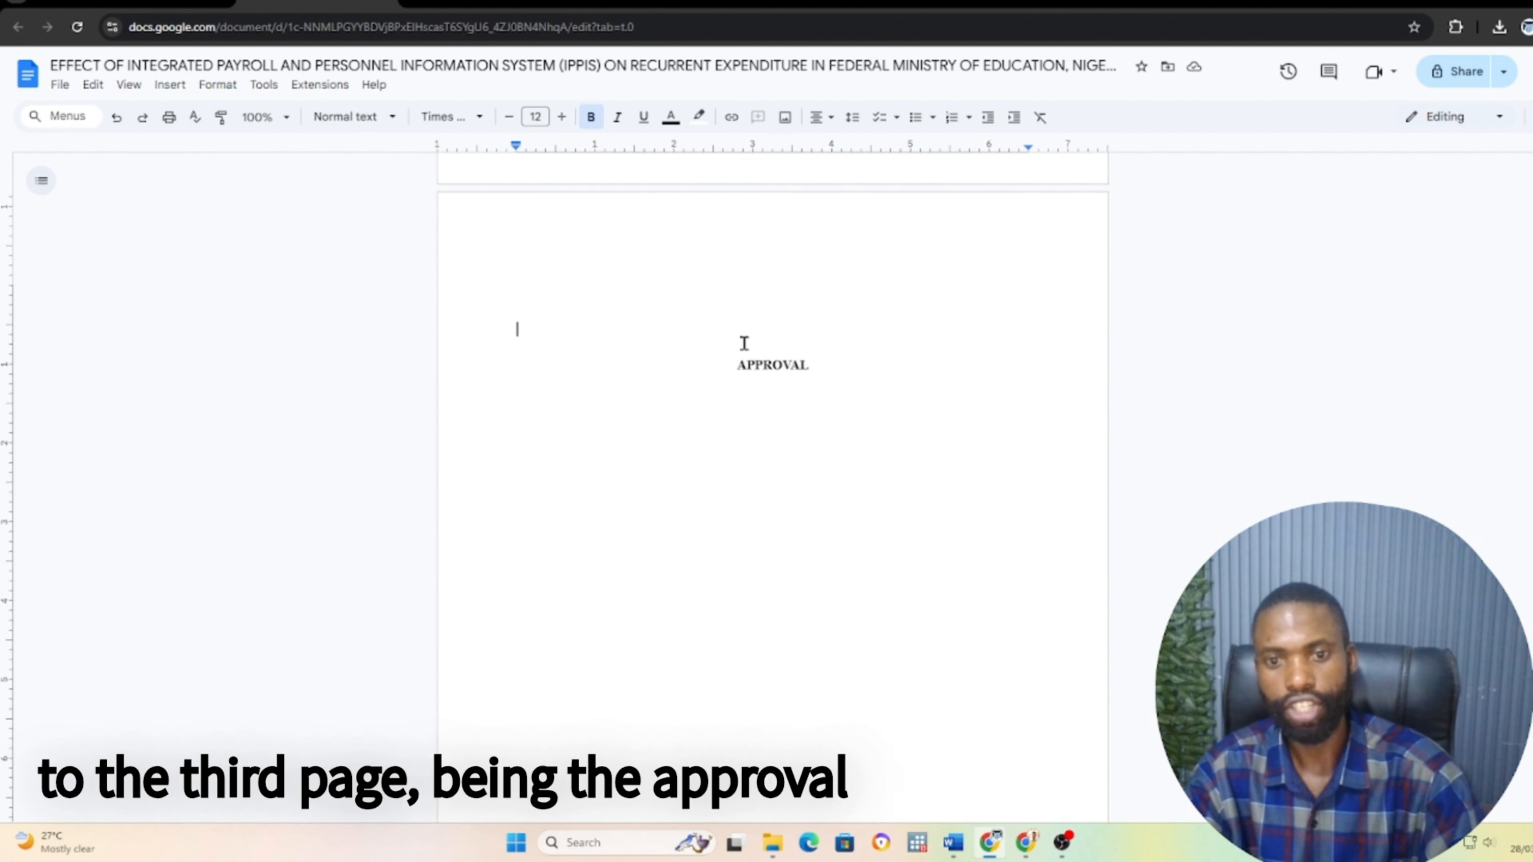
pyautogui.press('BackSpace')
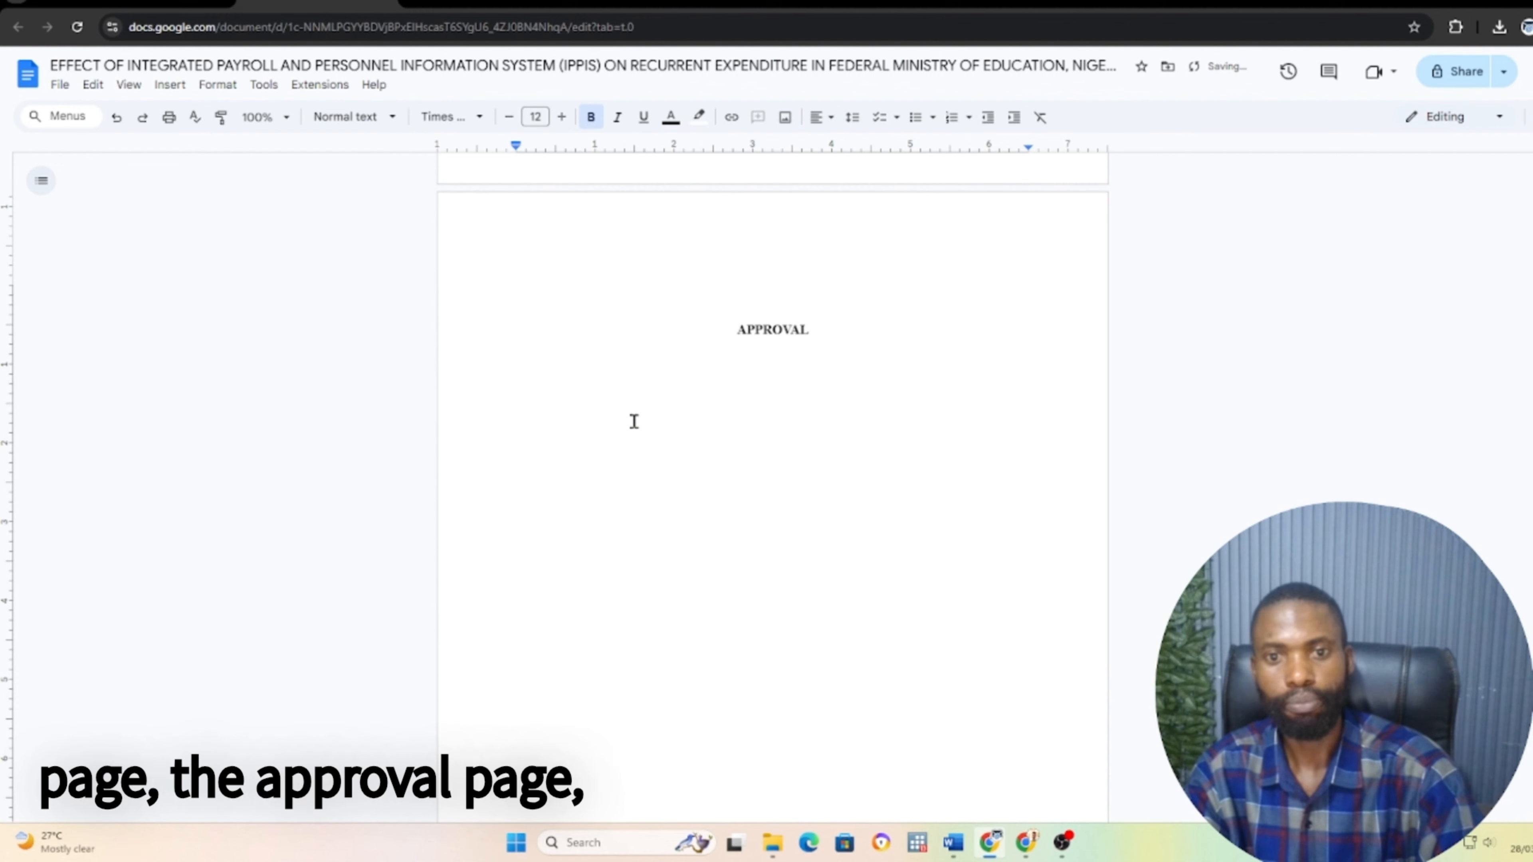
pyautogui.press('BackSpace')
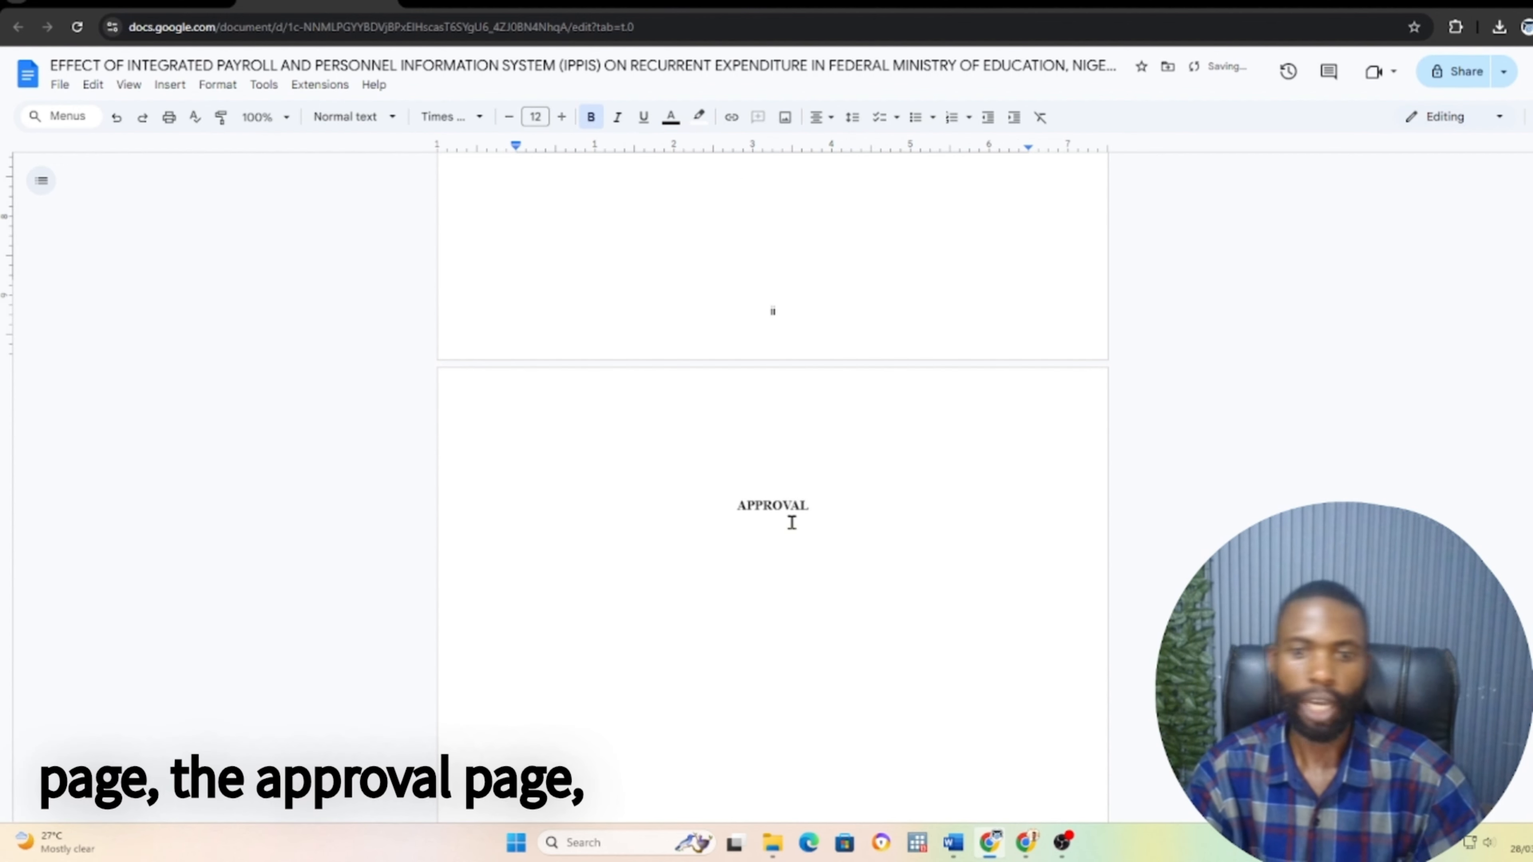
# Insert a next-page section break at the end of the Approval page
pyautogui.scroll(-2, 756, 632)
pyautogui.scroll(-8, 756, 632)
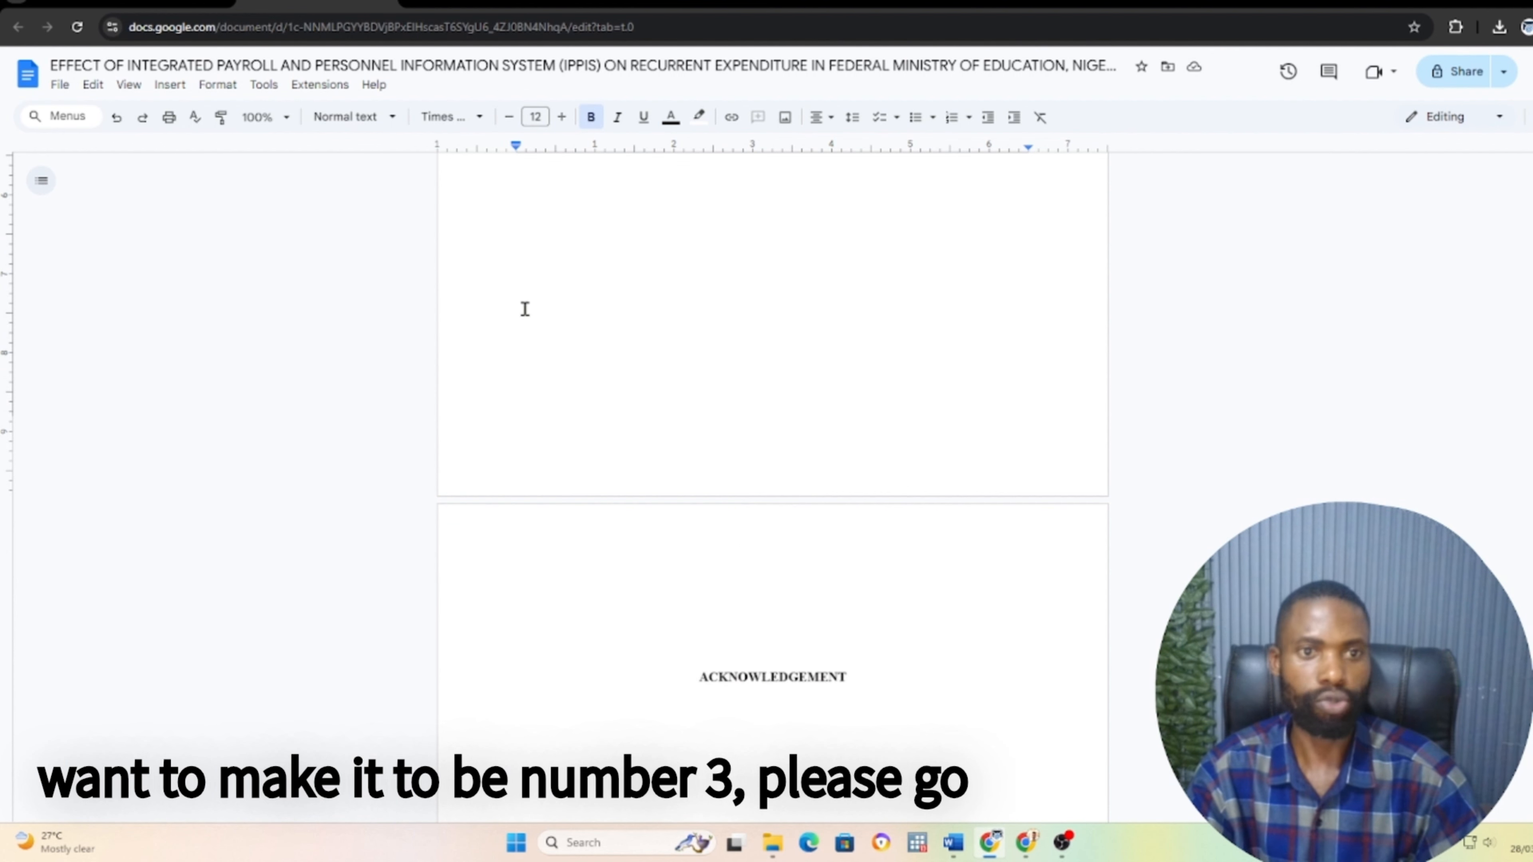
pyautogui.click(167, 88)
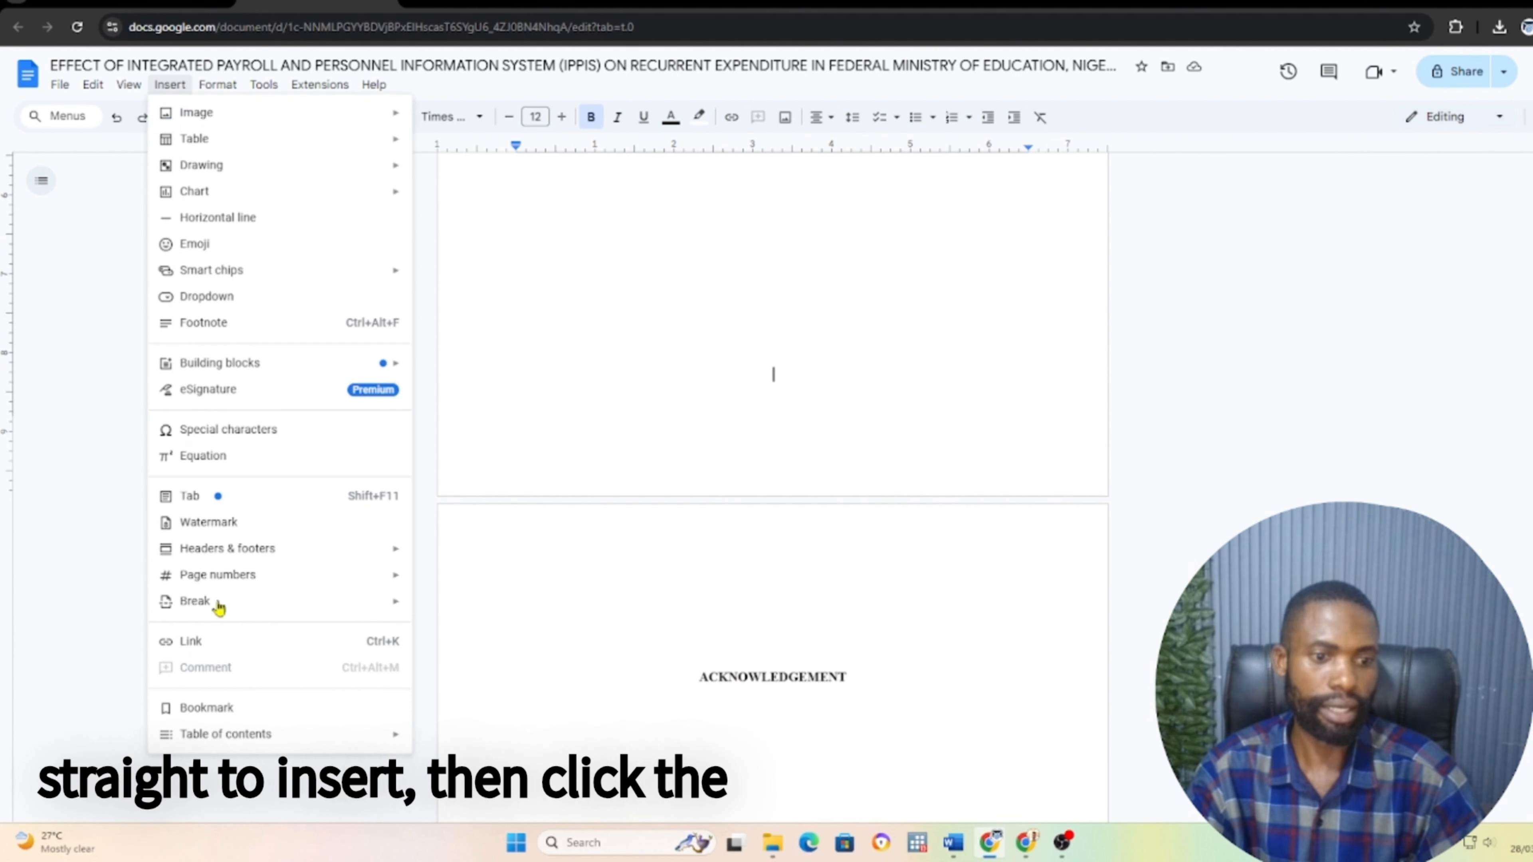
pyautogui.moveTo(218, 605)
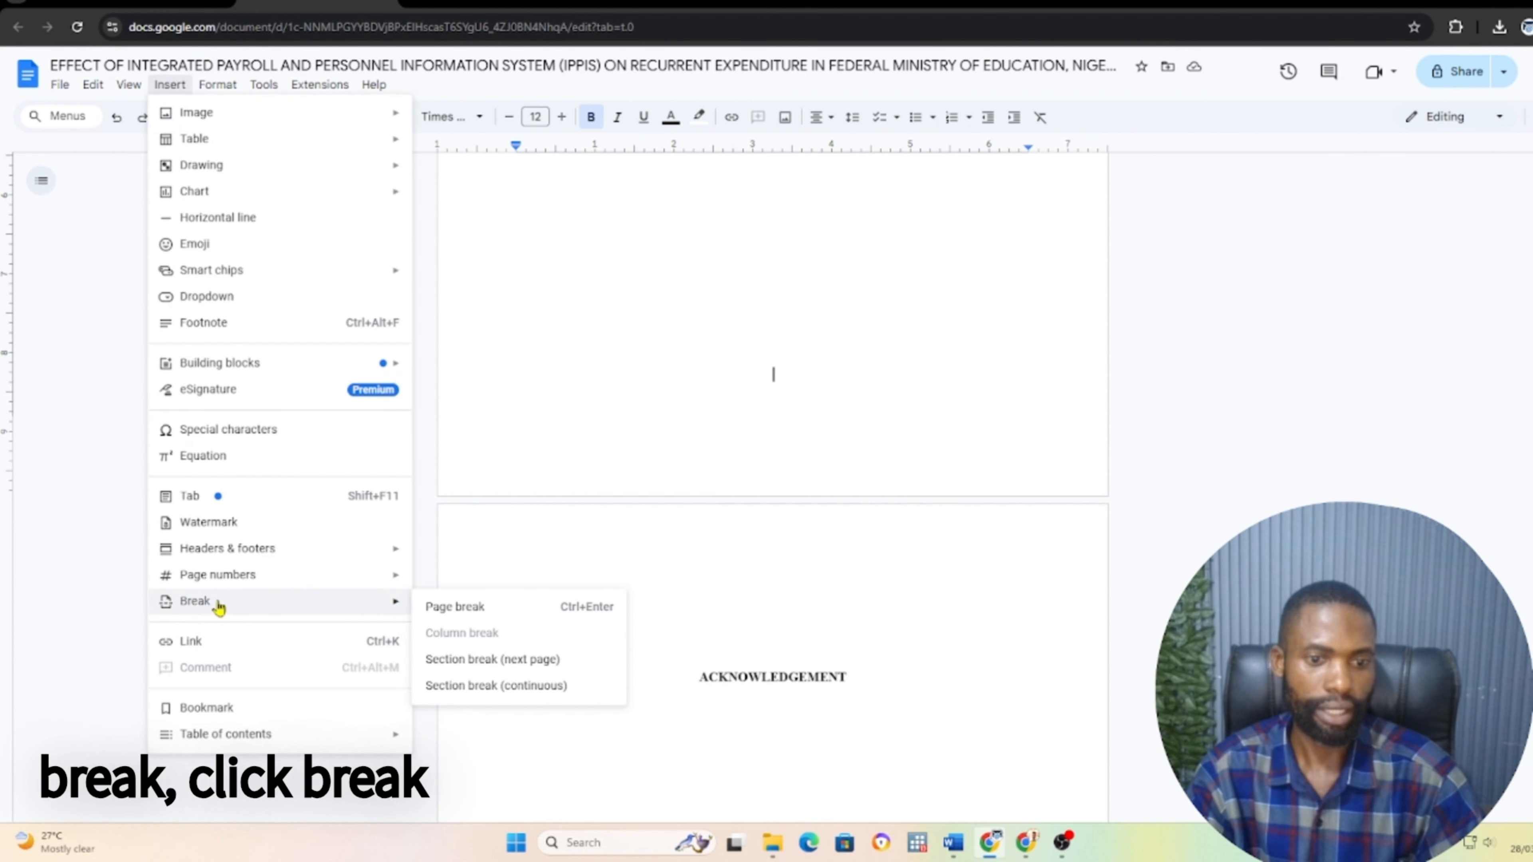
pyautogui.click(505, 658)
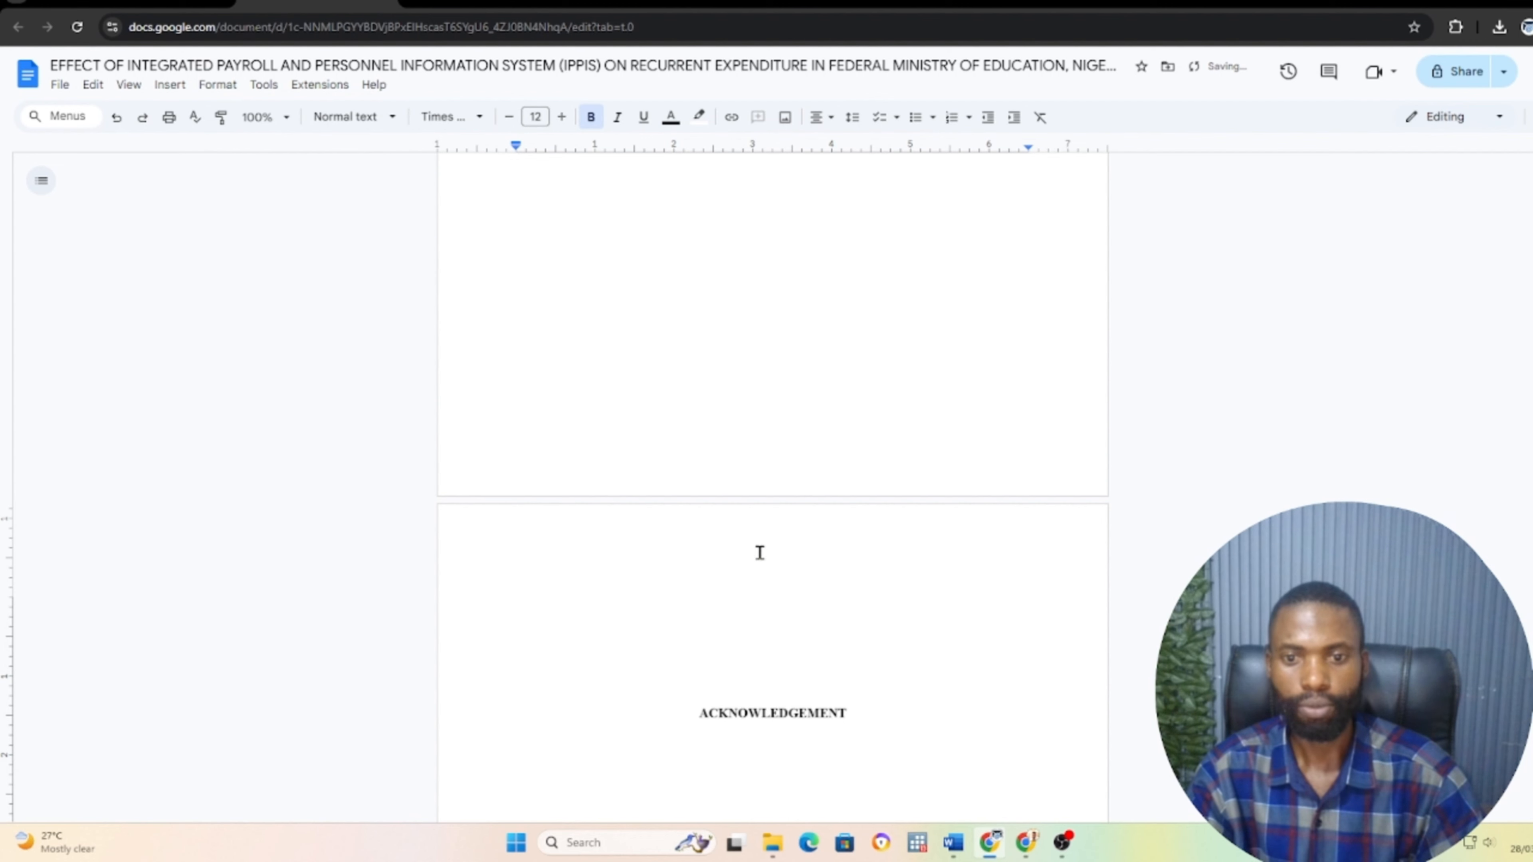
# Set the Approval page's Section 3 footer to a different first page, unlink it from the previous section and enter the page number iii
pyautogui.click(775, 456)
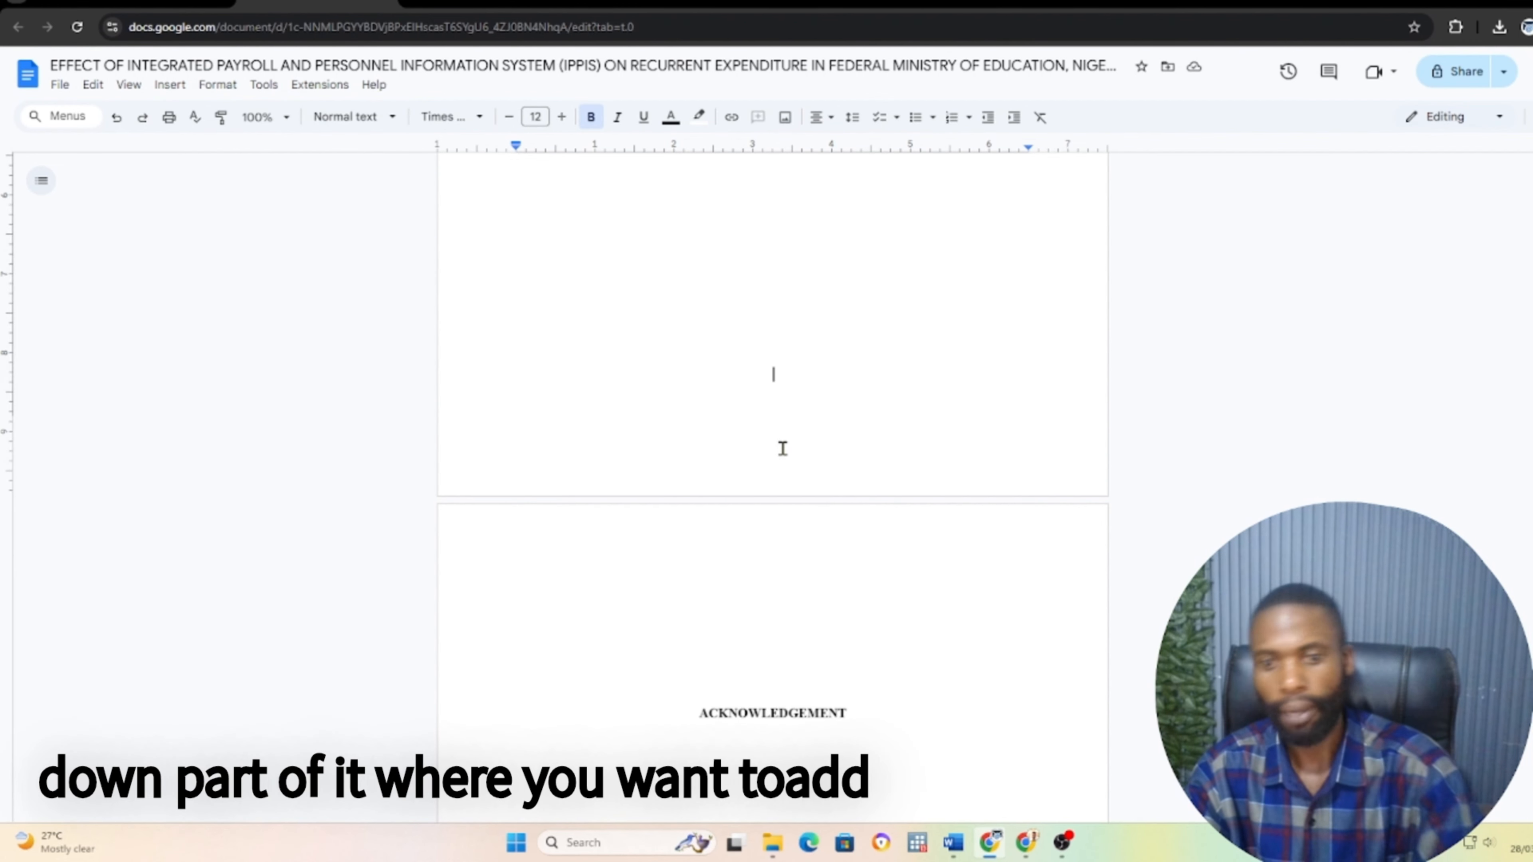
pyautogui.doubleClick(783, 448)
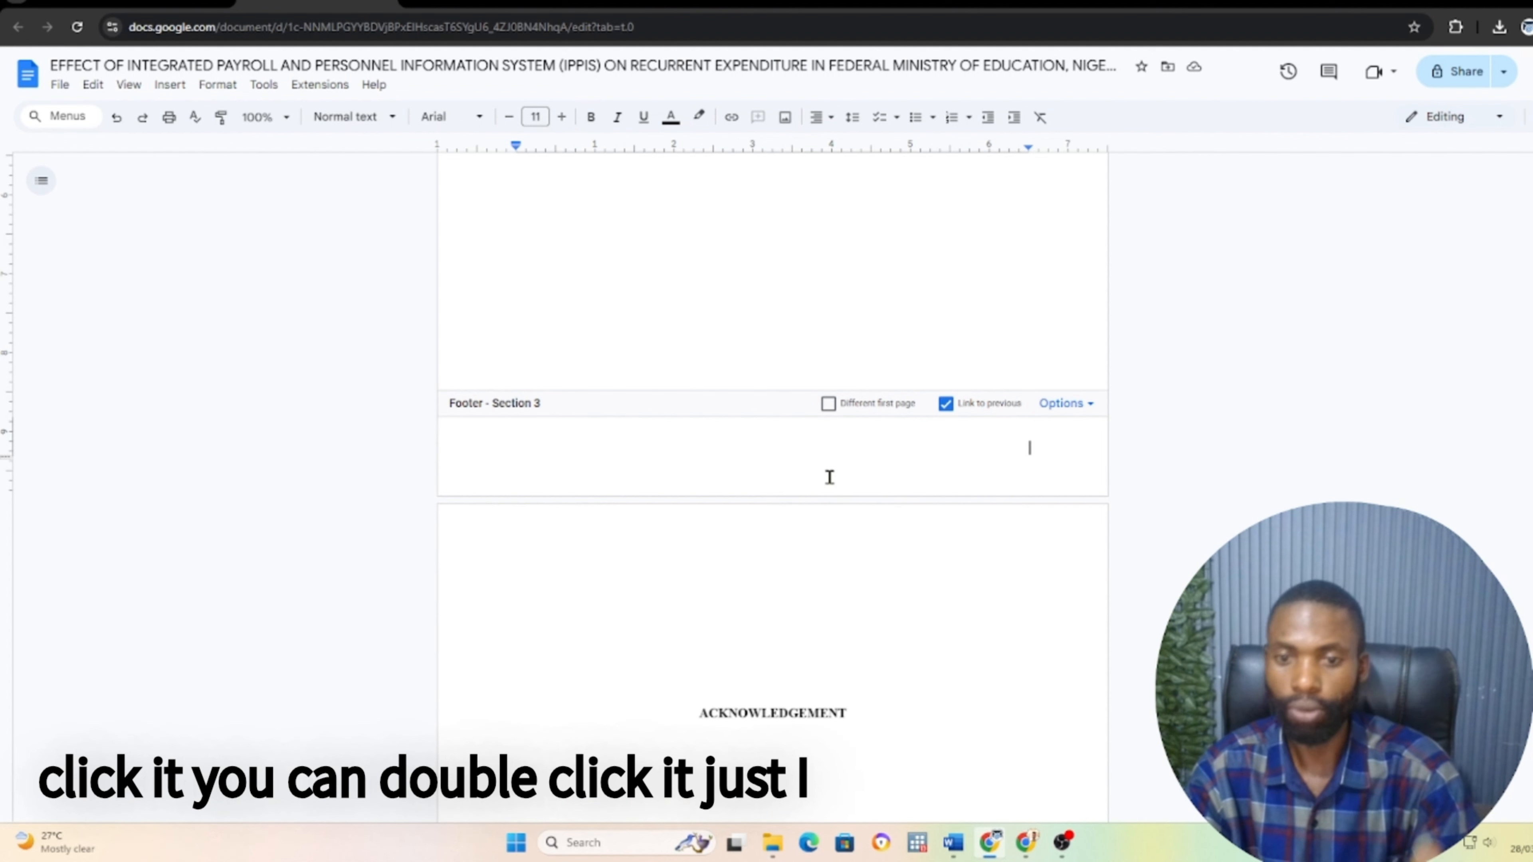
pyautogui.click(753, 661)
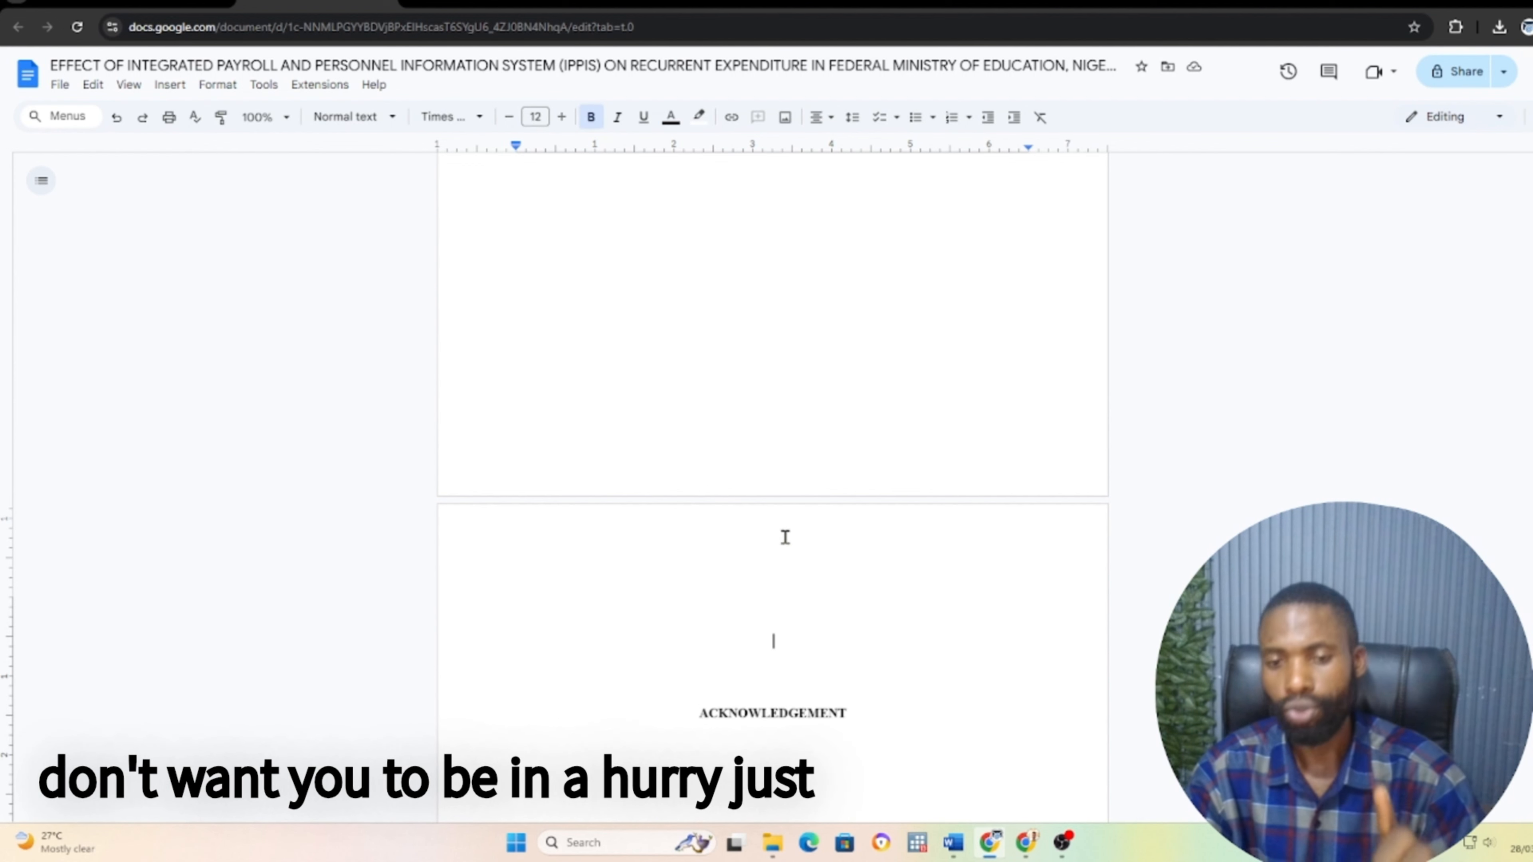
pyautogui.click(785, 452)
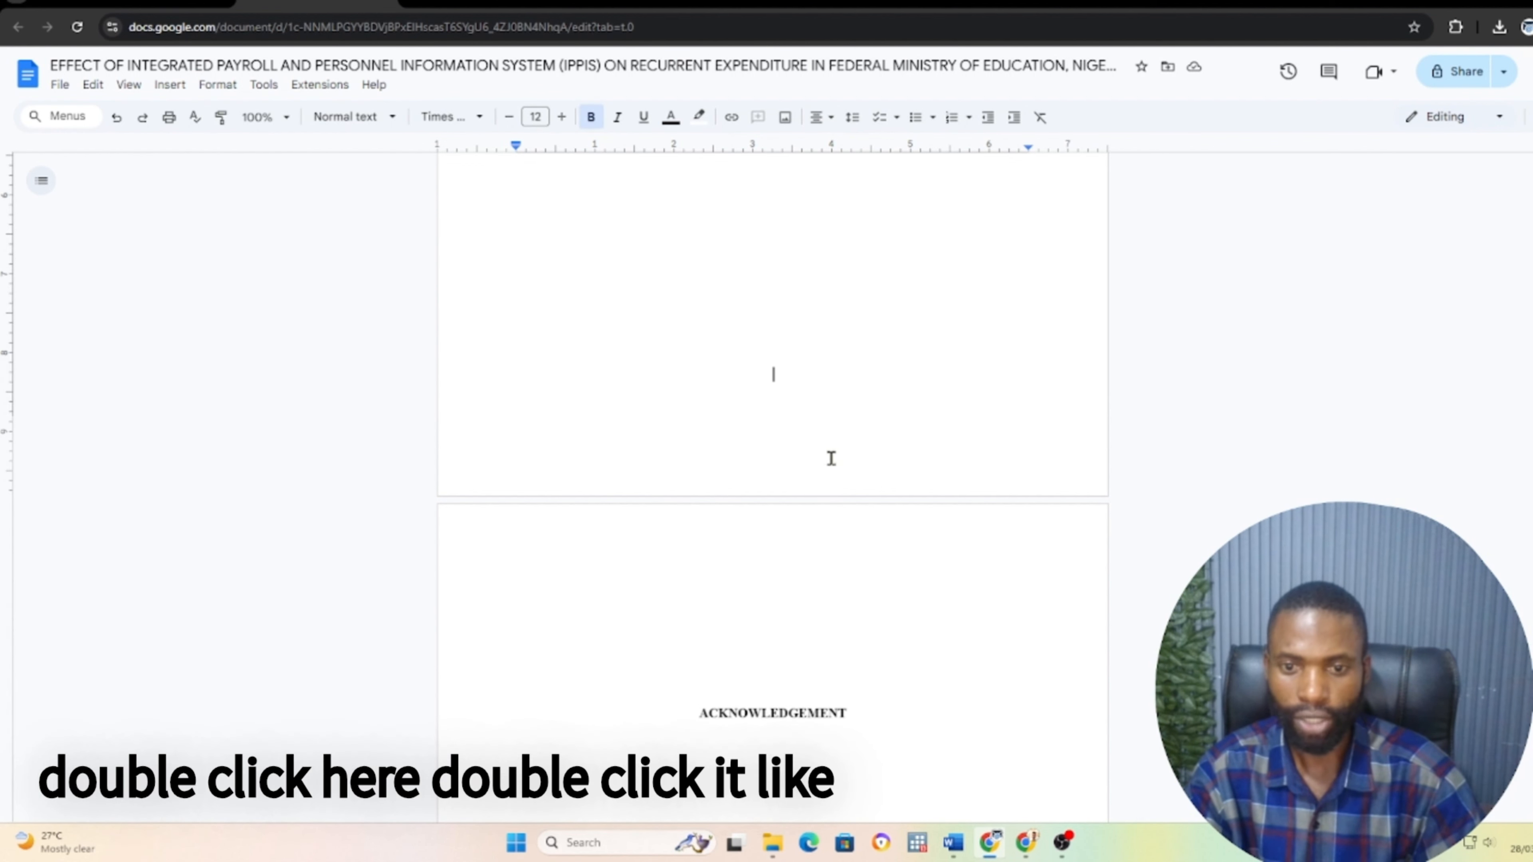
pyautogui.doubleClick(790, 452)
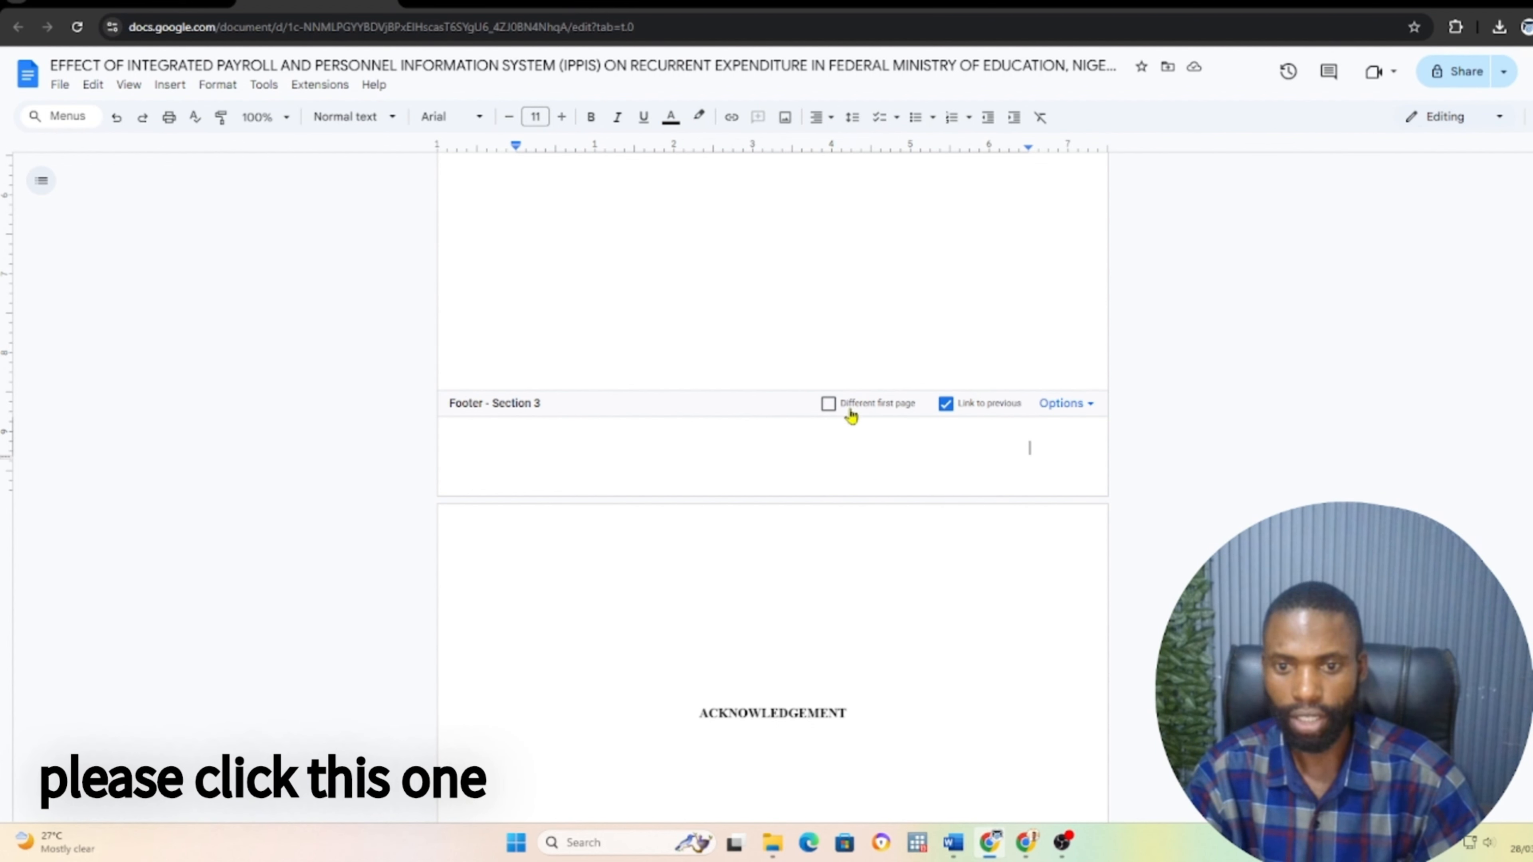
pyautogui.click(943, 408)
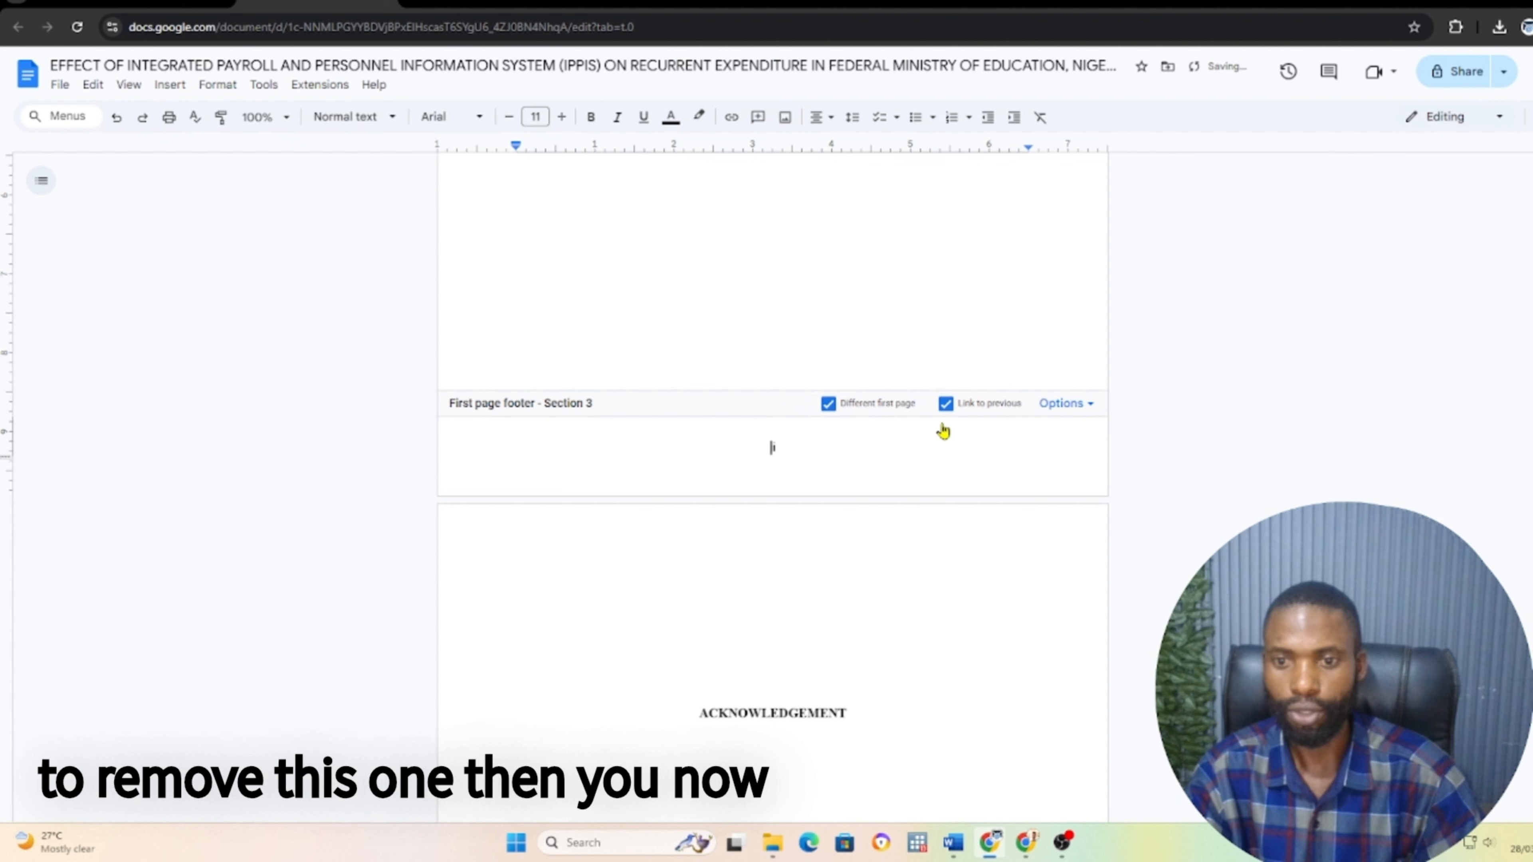
pyautogui.click(945, 404)
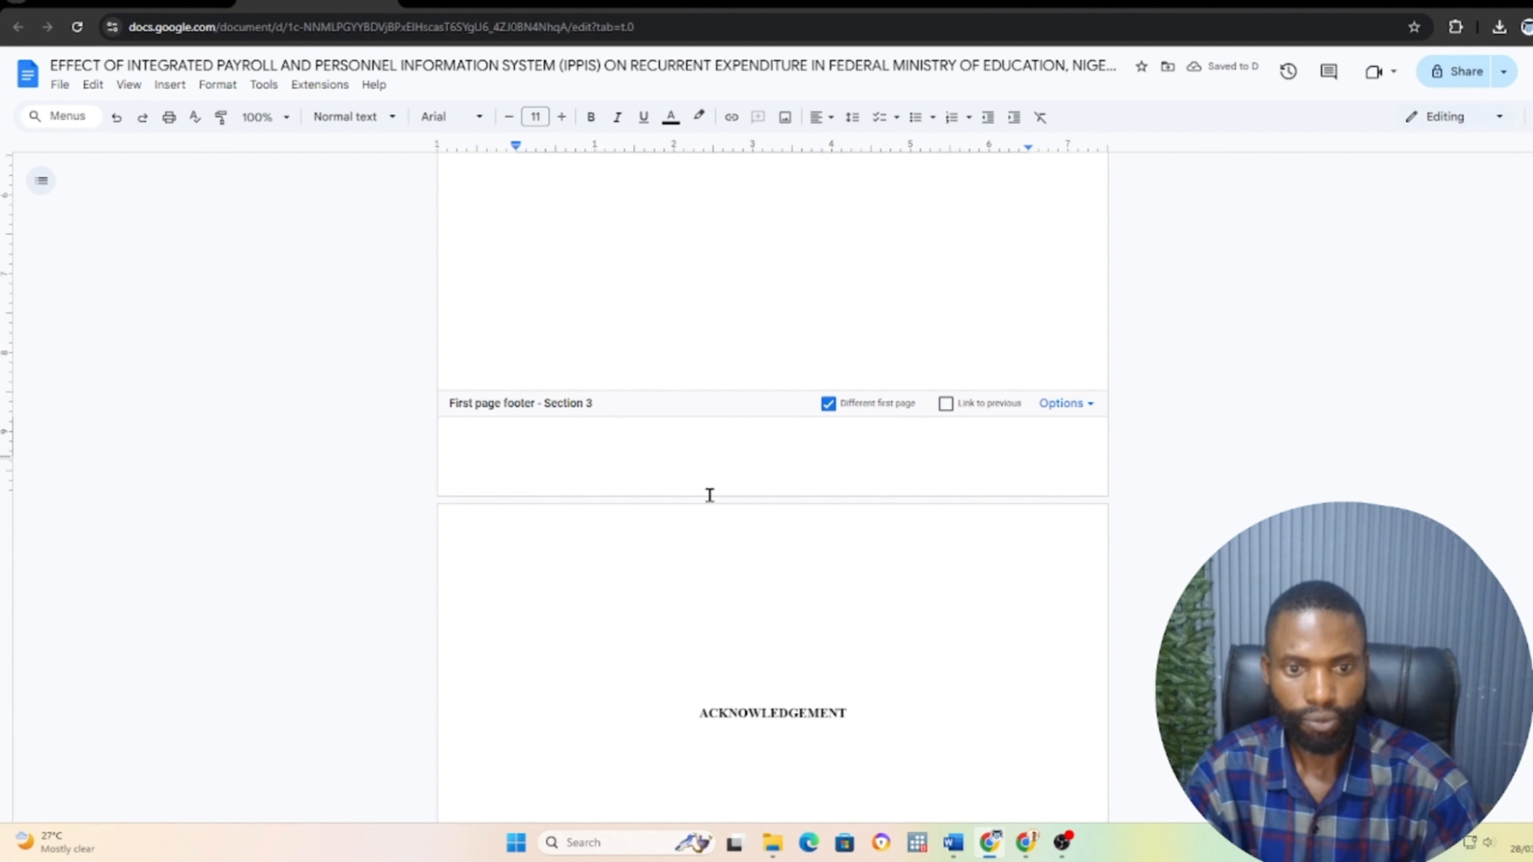
pyautogui.write('iii')
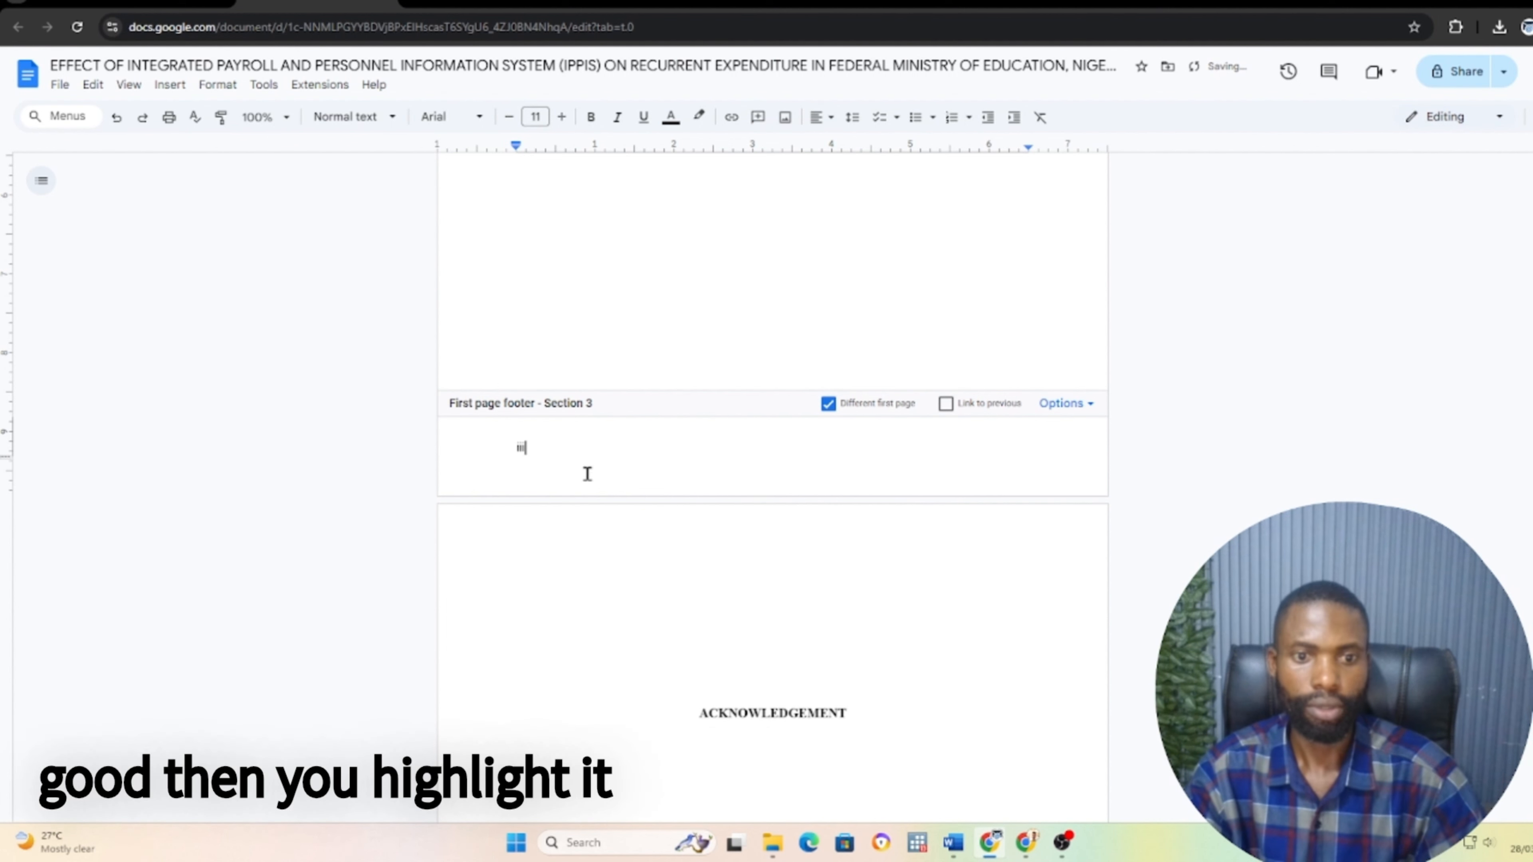
# Center the page number iii in the Approval page's Section 3 footer and return to the body text
pyautogui.doubleClick(472, 456)
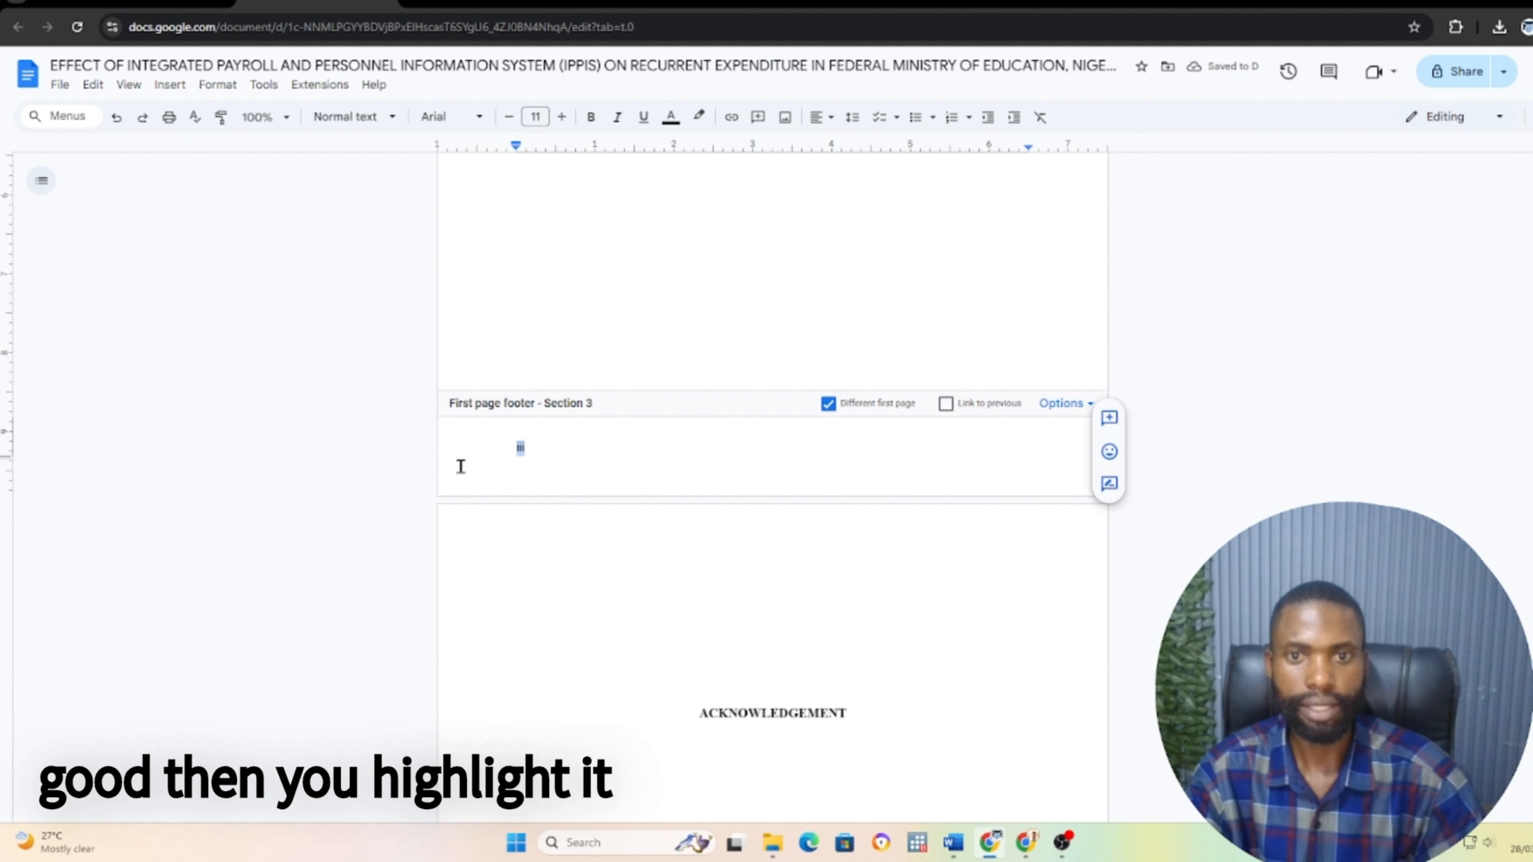
pyautogui.click(824, 129)
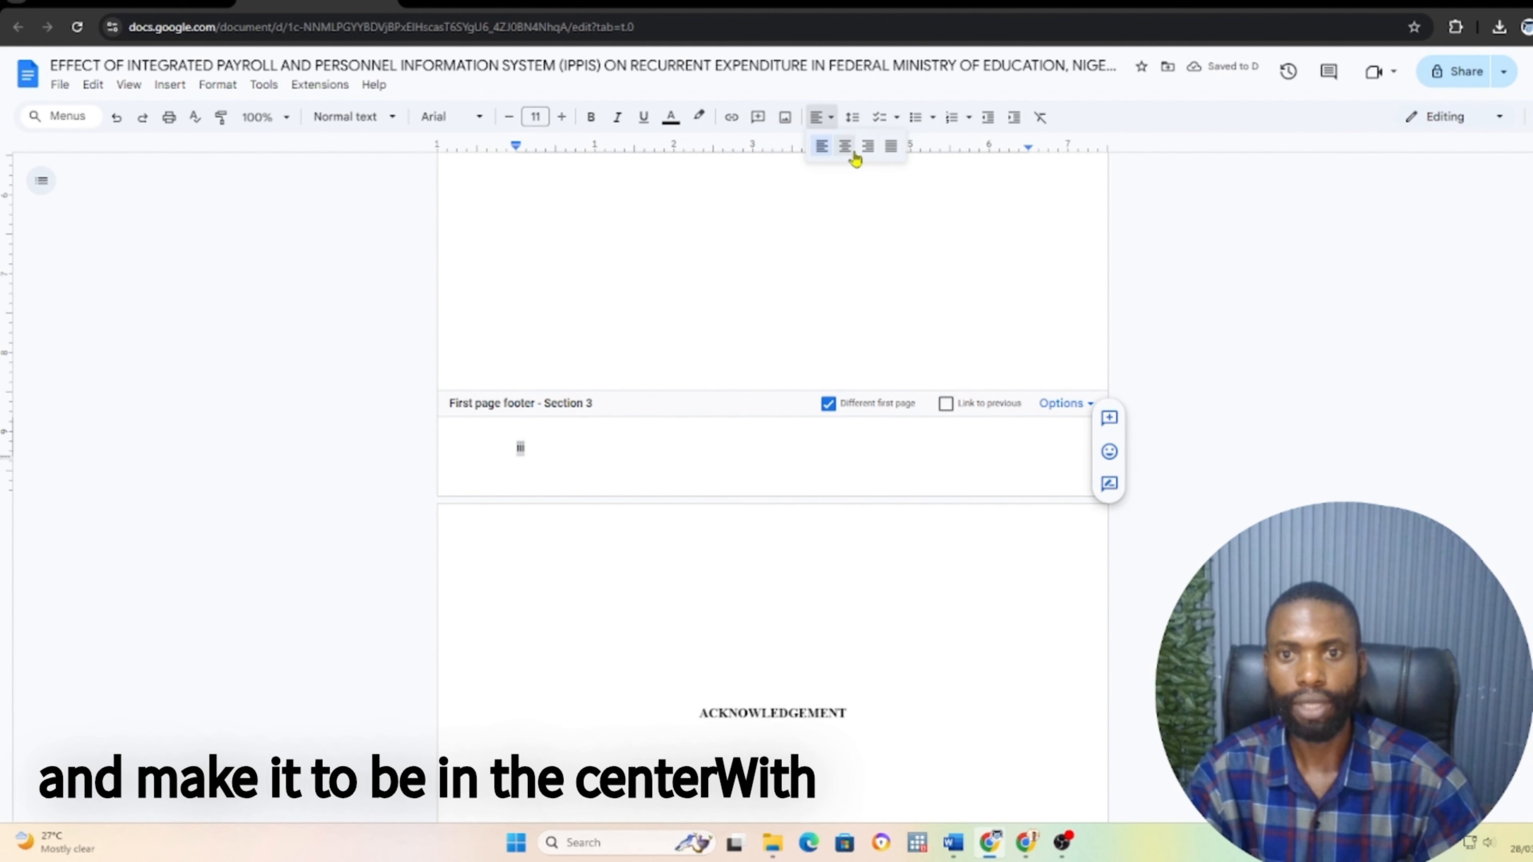
pyautogui.hotkey('ctrl', 'shift', 'e')
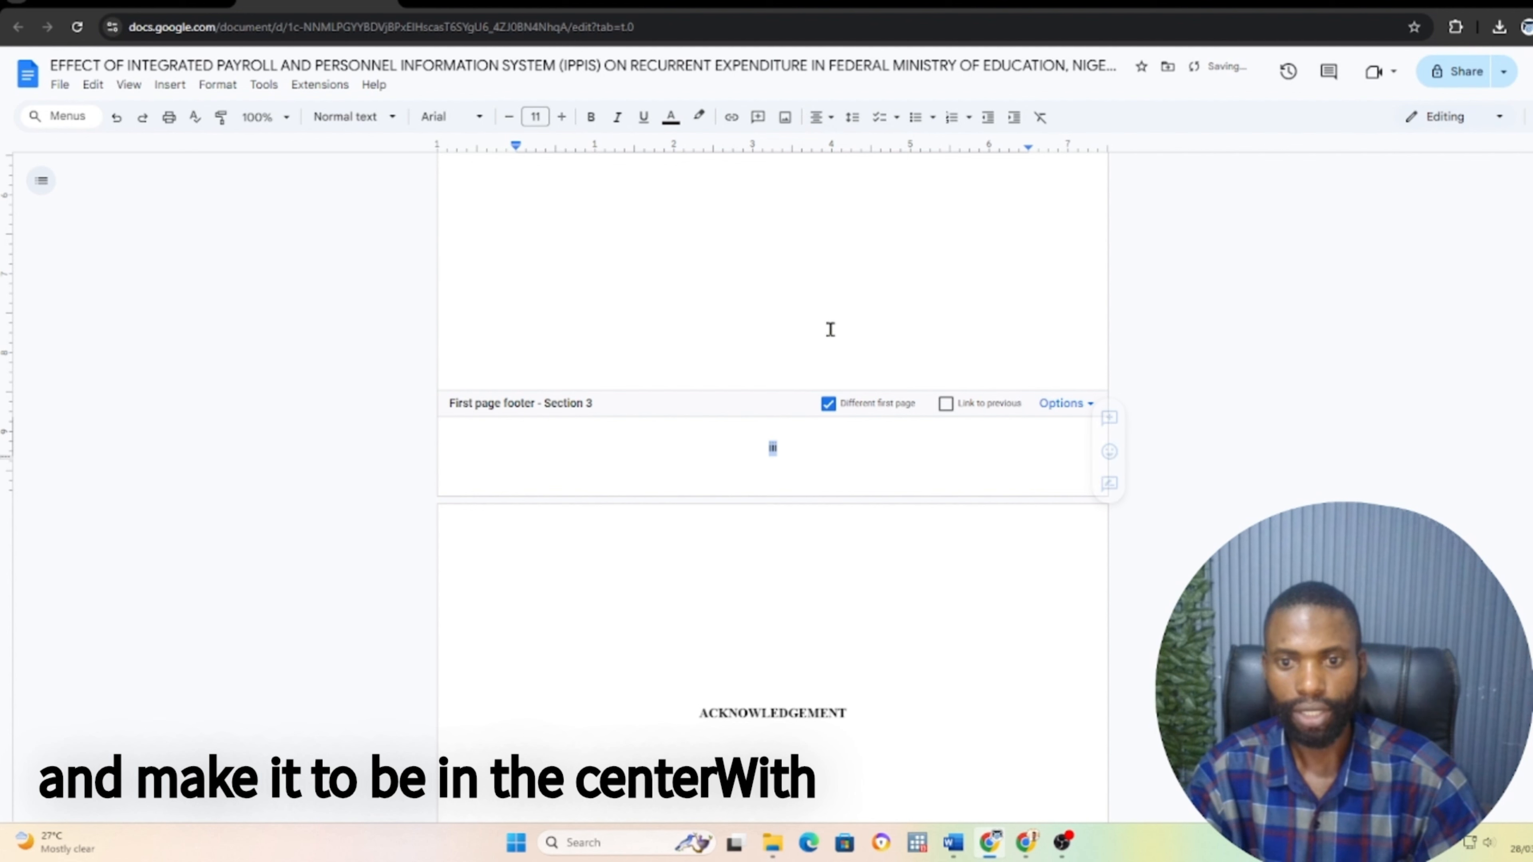
pyautogui.click(775, 252)
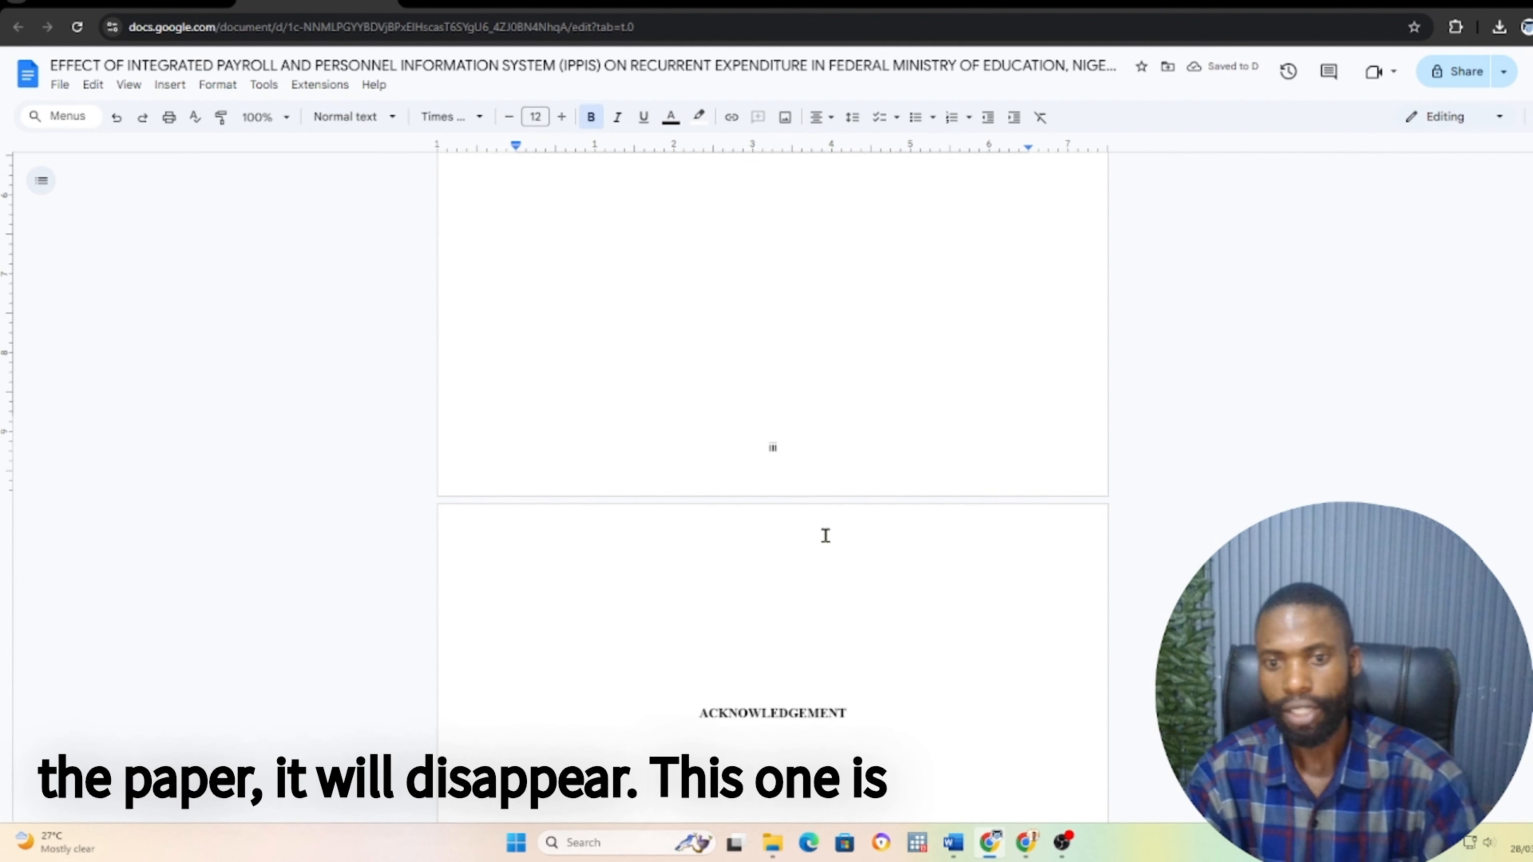
# Review the page numbers at the bottoms of the Declaration and Approval pages
pyautogui.scroll(10, 781, 601)
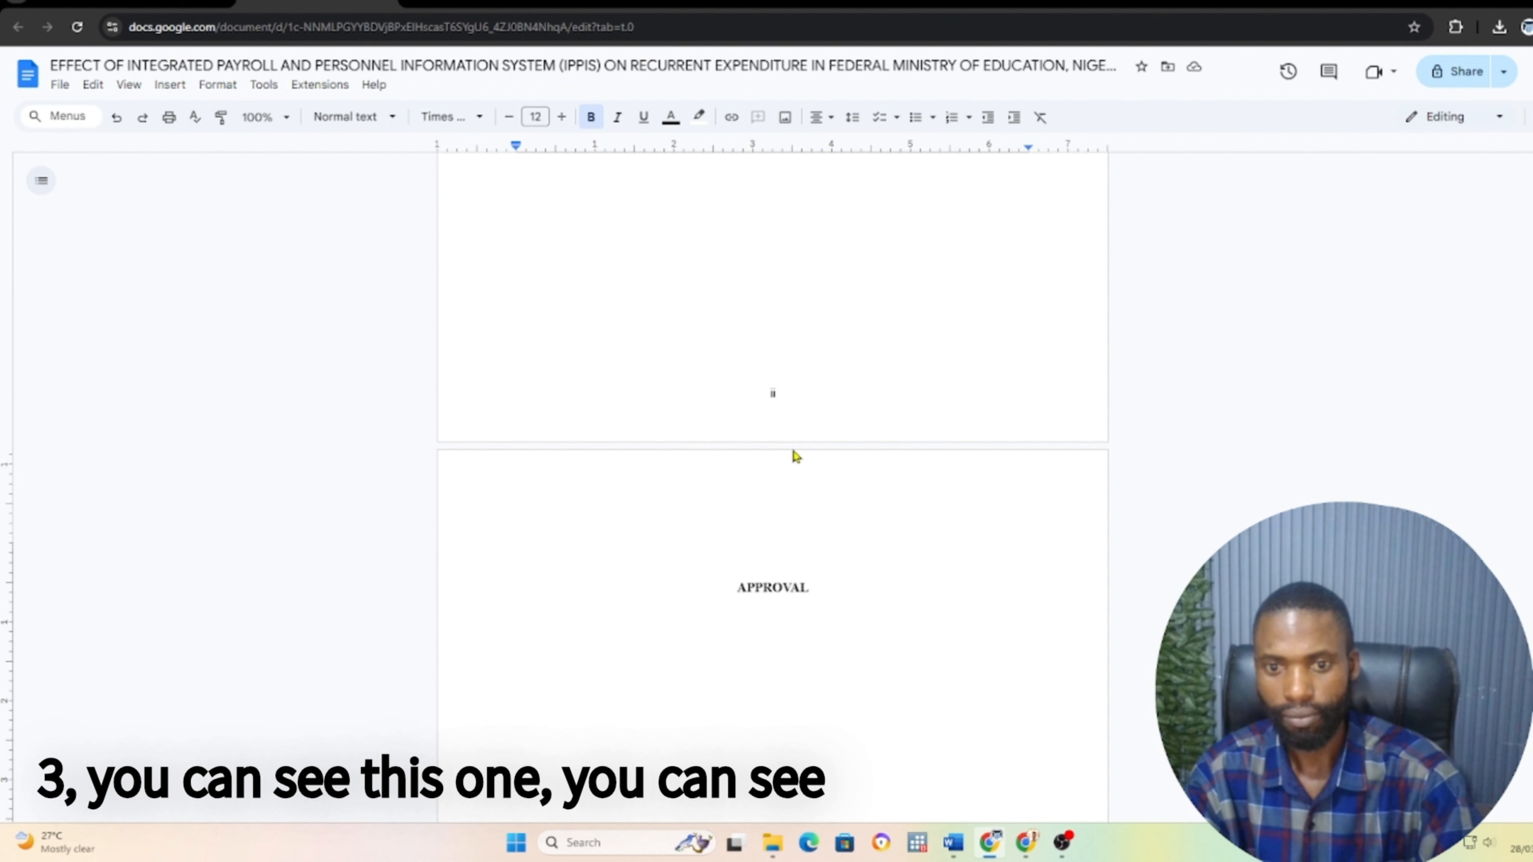
pyautogui.scroll(-10, 824, 578)
pyautogui.scroll(2, 787, 640)
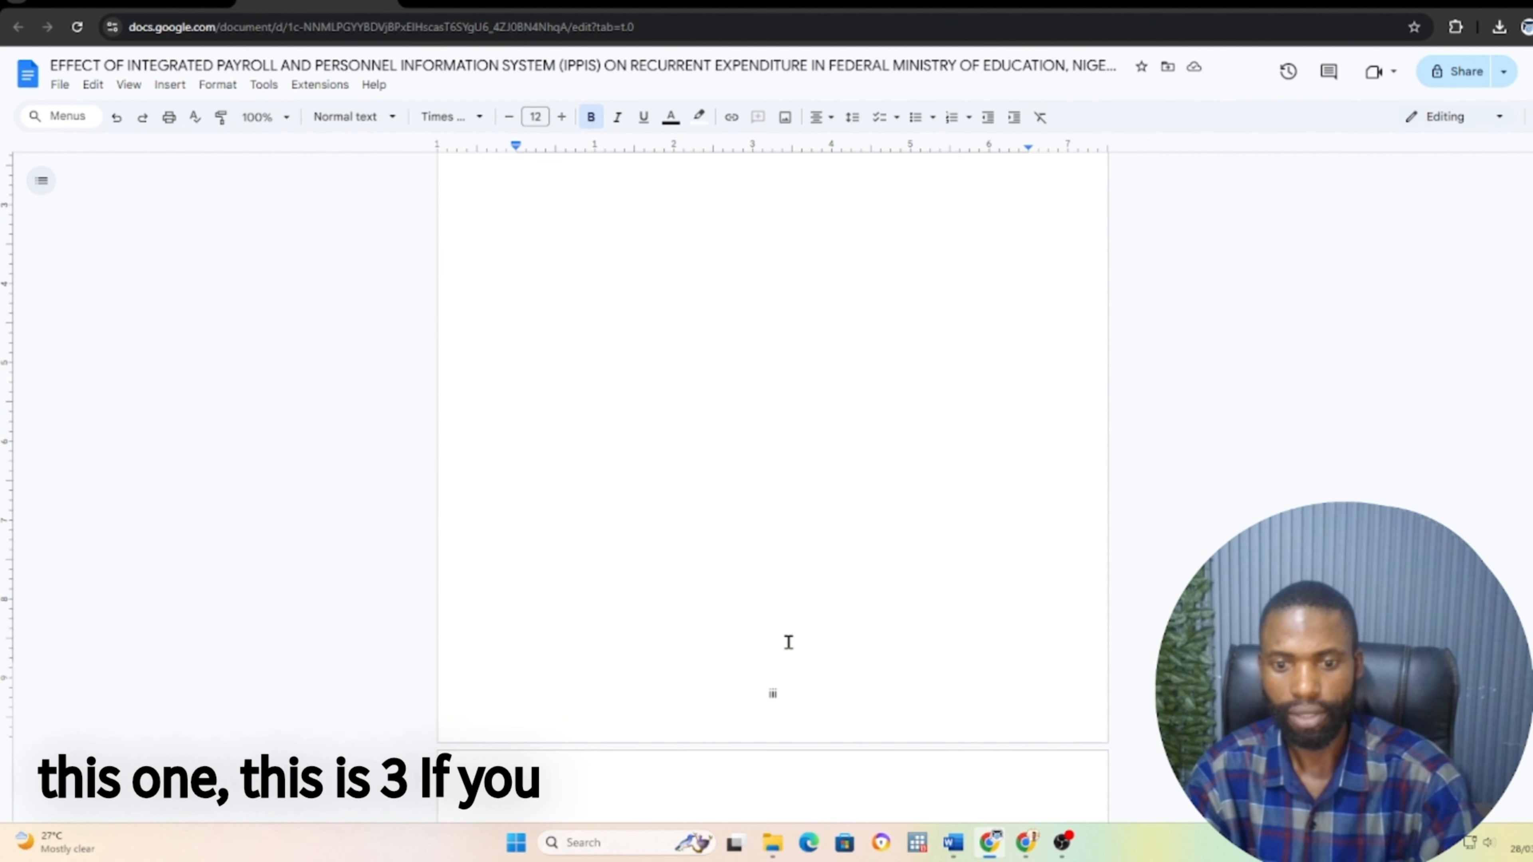
pyautogui.scroll(-3, 856, 695)
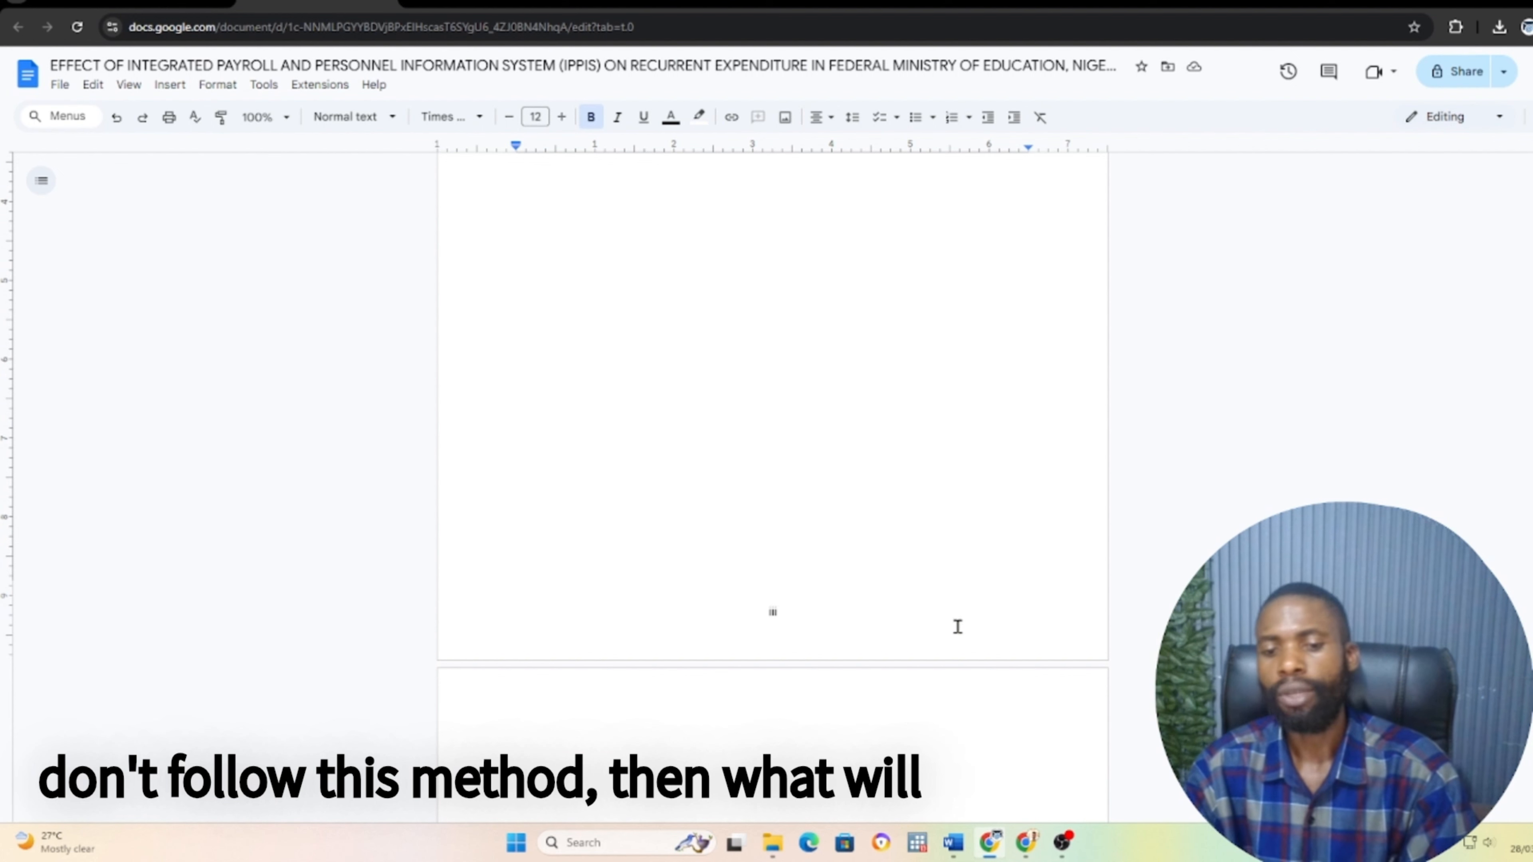
pyautogui.scroll(6, 793, 301)
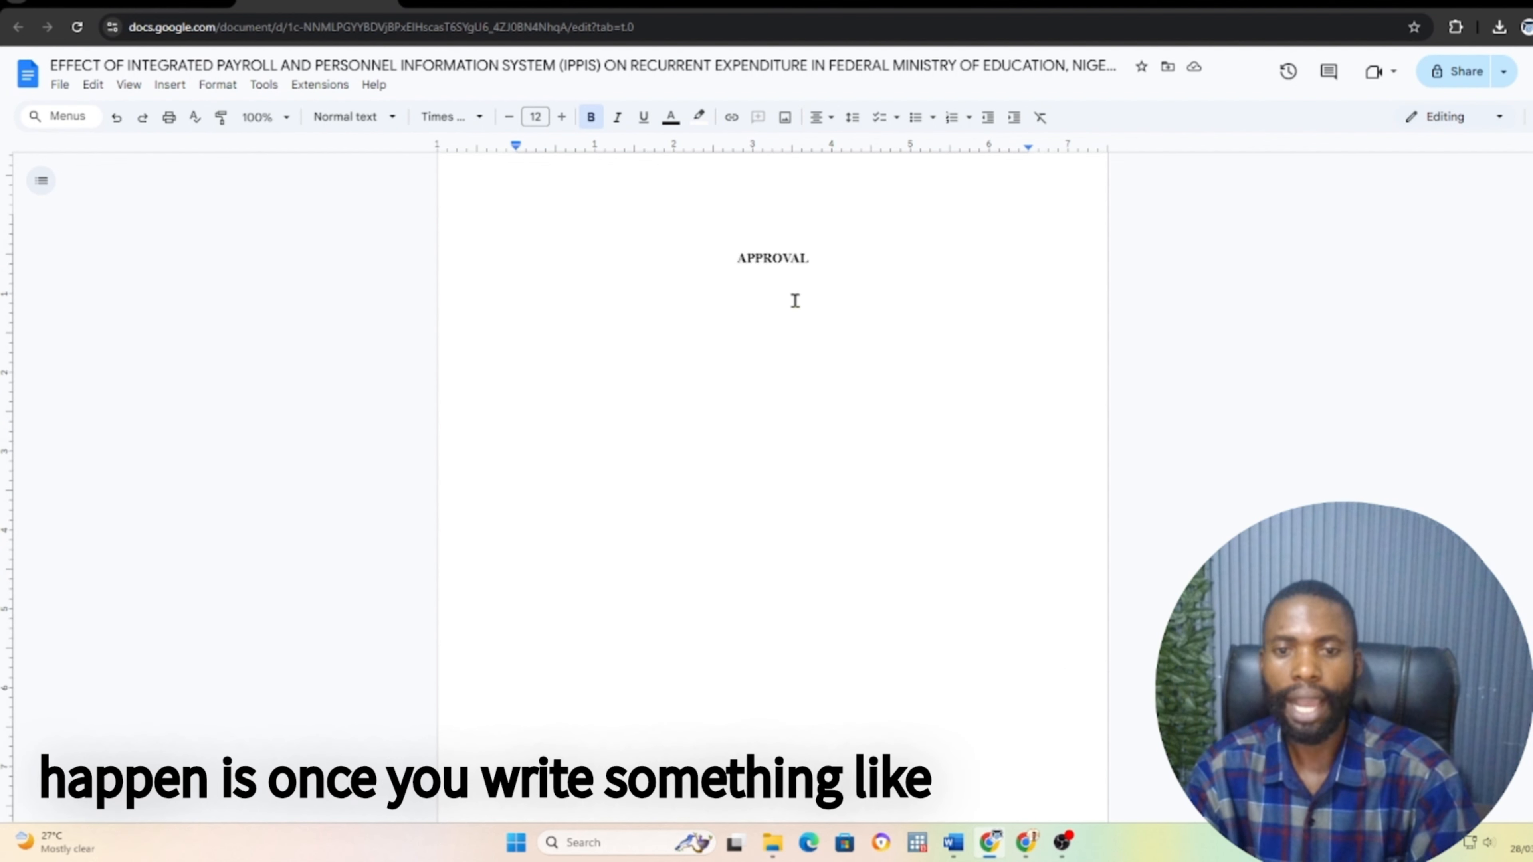
pyautogui.scroll(2, 814, 331)
pyautogui.scroll(-9, 842, 743)
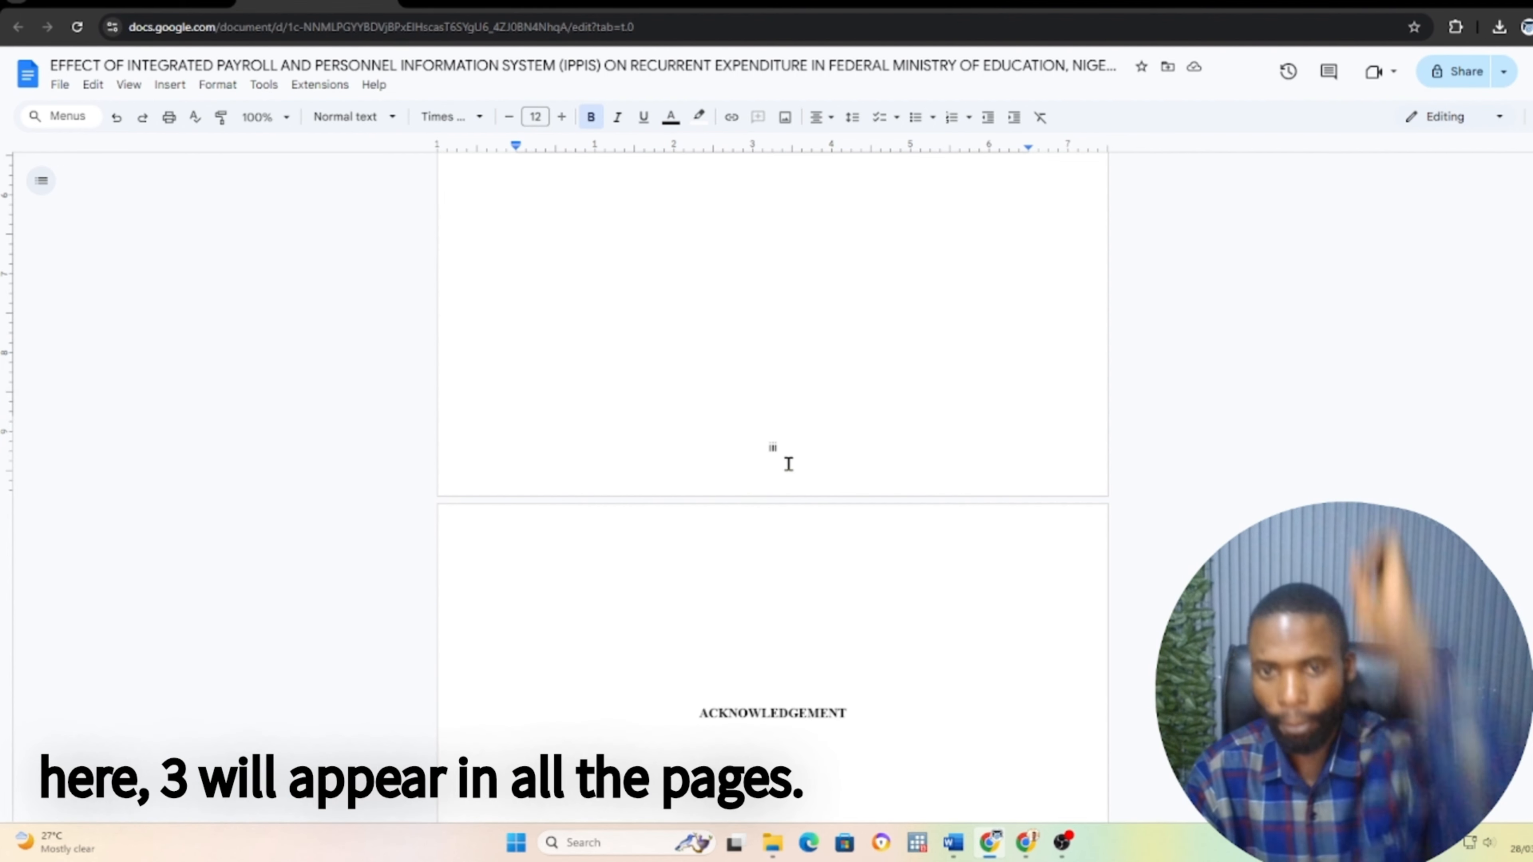
# Create a new blank document for a footer demonstration
pyautogui.click(63, 87)
pyautogui.moveTo(82, 117)
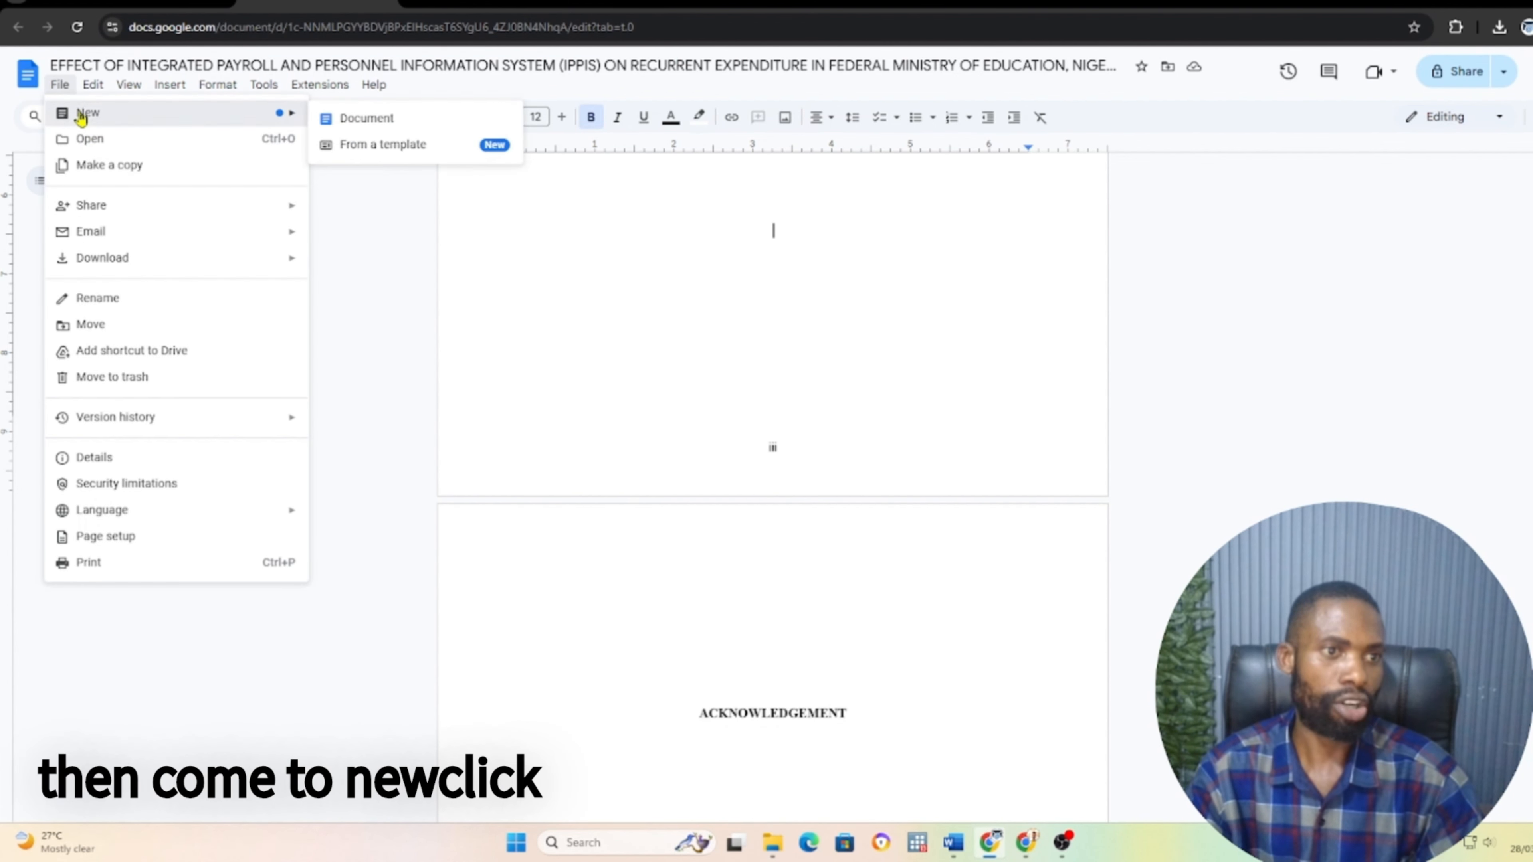
pyautogui.click(61, 87)
pyautogui.click(60, 87)
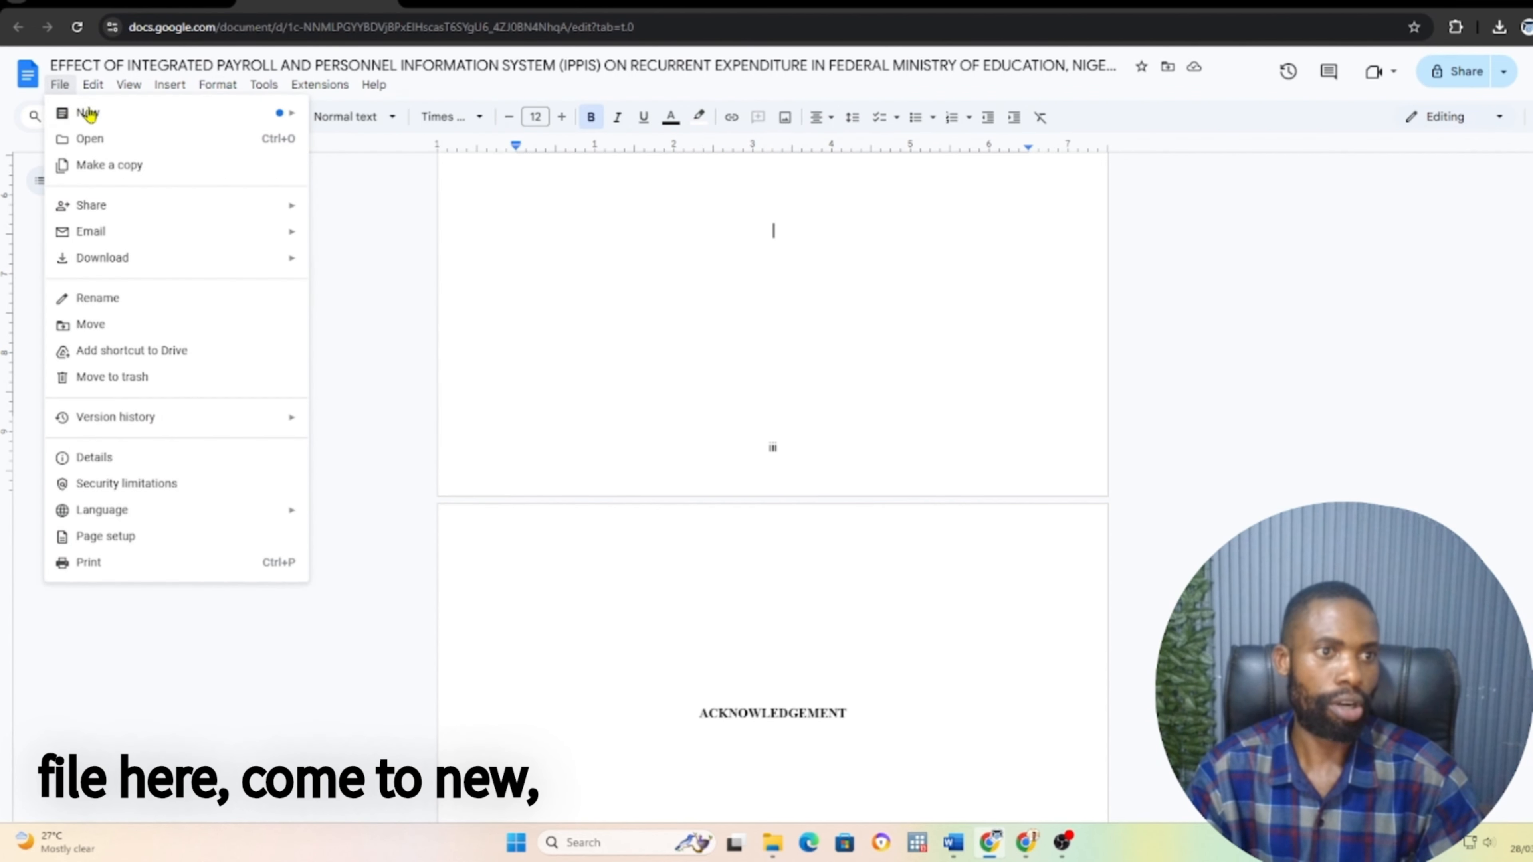
pyautogui.moveTo(89, 115)
pyautogui.click(368, 119)
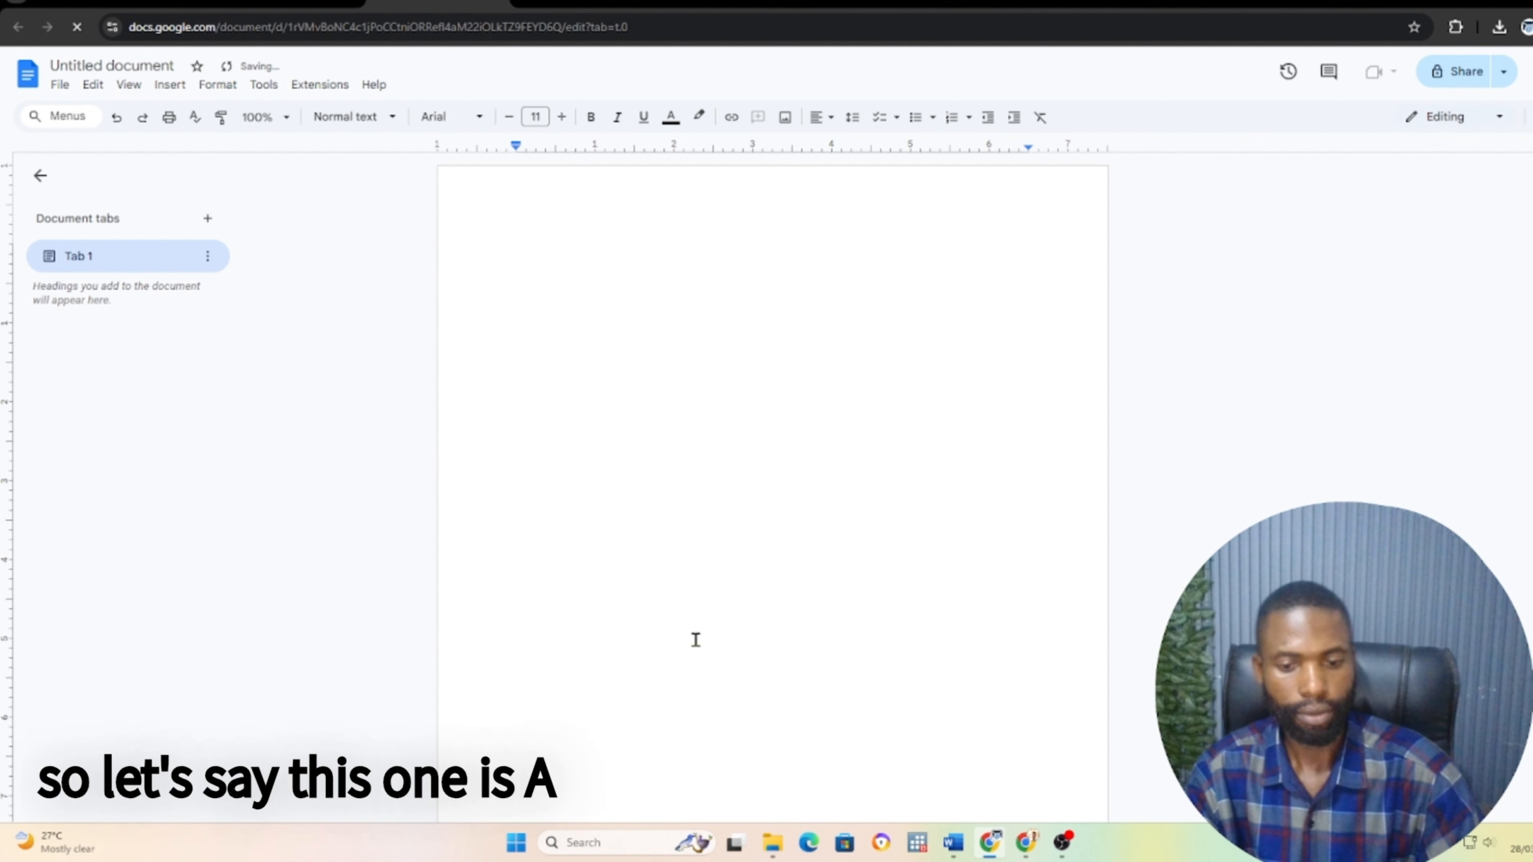
# Enter Aaaaaa at the start of the first page and, after enough blank lines, Bbbbbb on the second page
pyautogui.write('Aaaaaa')
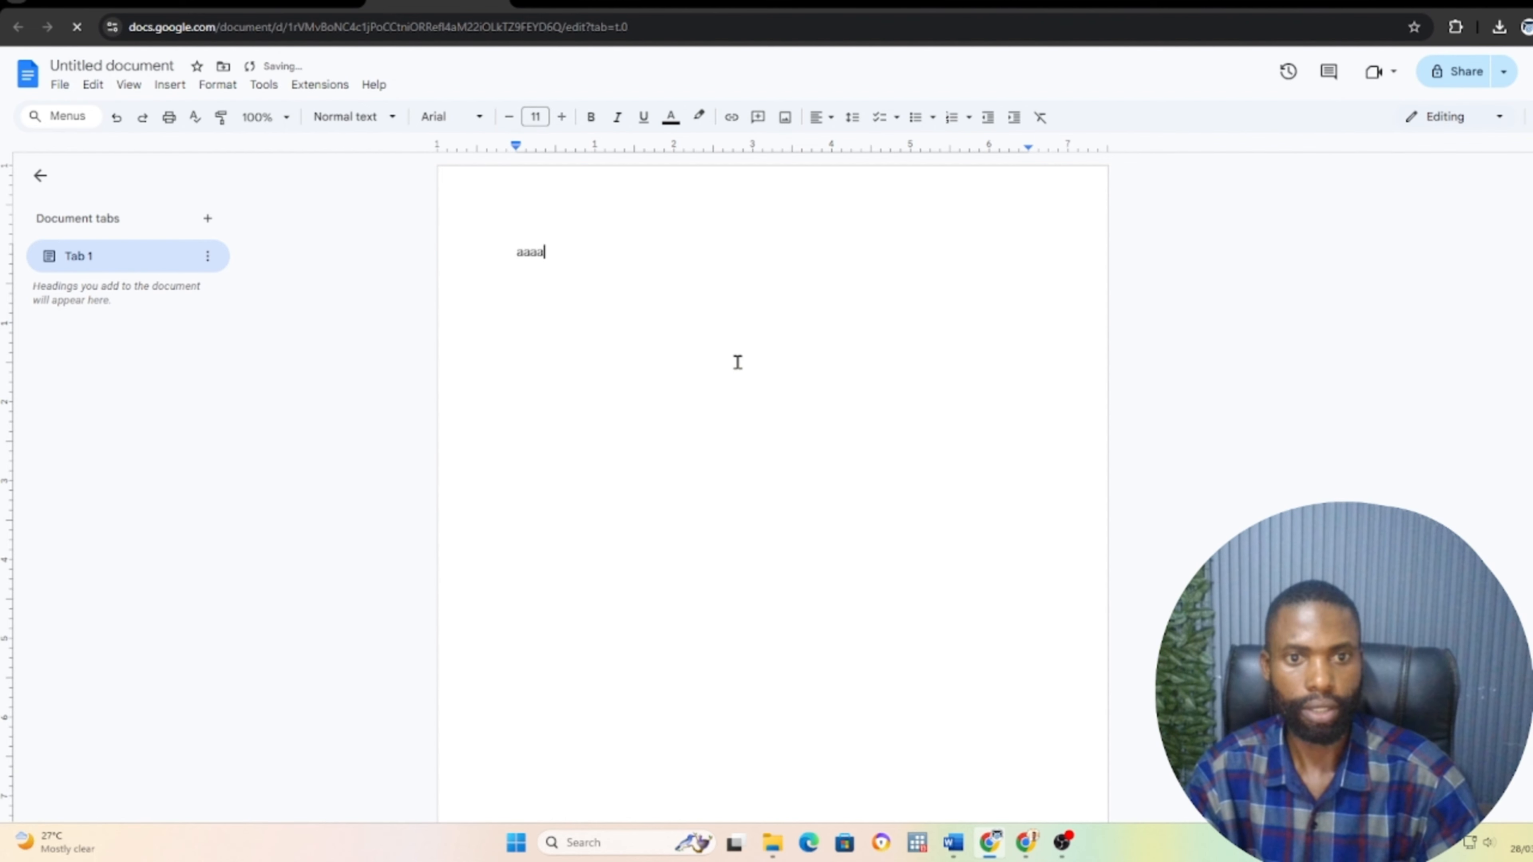
pyautogui.press('Return')
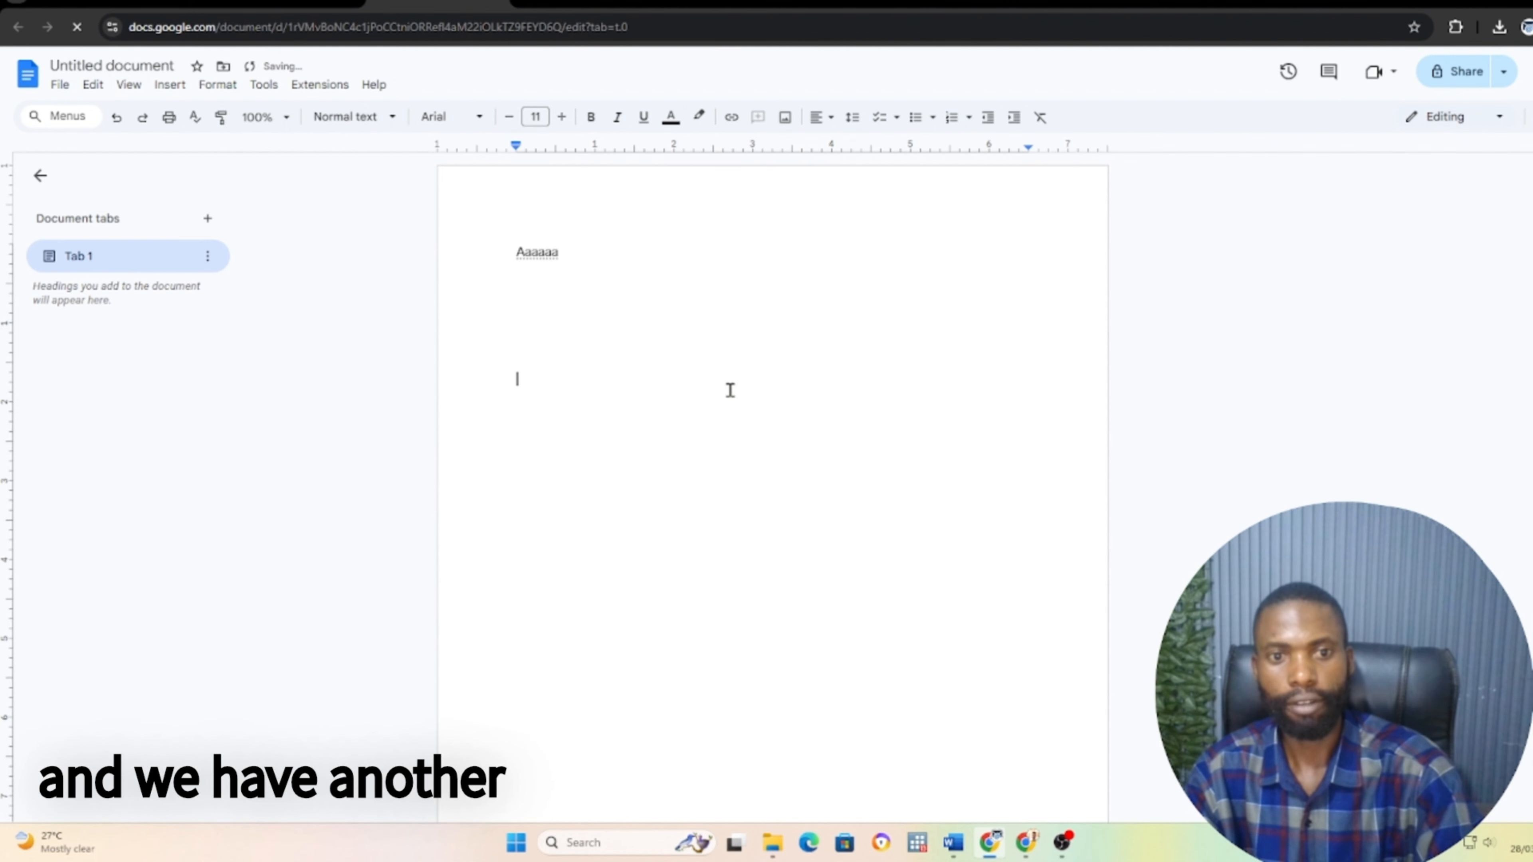
pyautogui.press('Return')
pyautogui.press('Return')
pyautogui.press('Return')
pyautogui.press('Return')
pyautogui.press('Return')
pyautogui.press('Return')
pyautogui.press('Return')
pyautogui.press('Return')
pyautogui.press('Return')
pyautogui.press('Return')
pyautogui.press('Return')
pyautogui.press('Return')
pyautogui.press('Return')
pyautogui.press('Return')
pyautogui.press('Return')
pyautogui.press('Return')
pyautogui.press('Return')
pyautogui.press('Return')
pyautogui.press('Return')
pyautogui.press('Return')
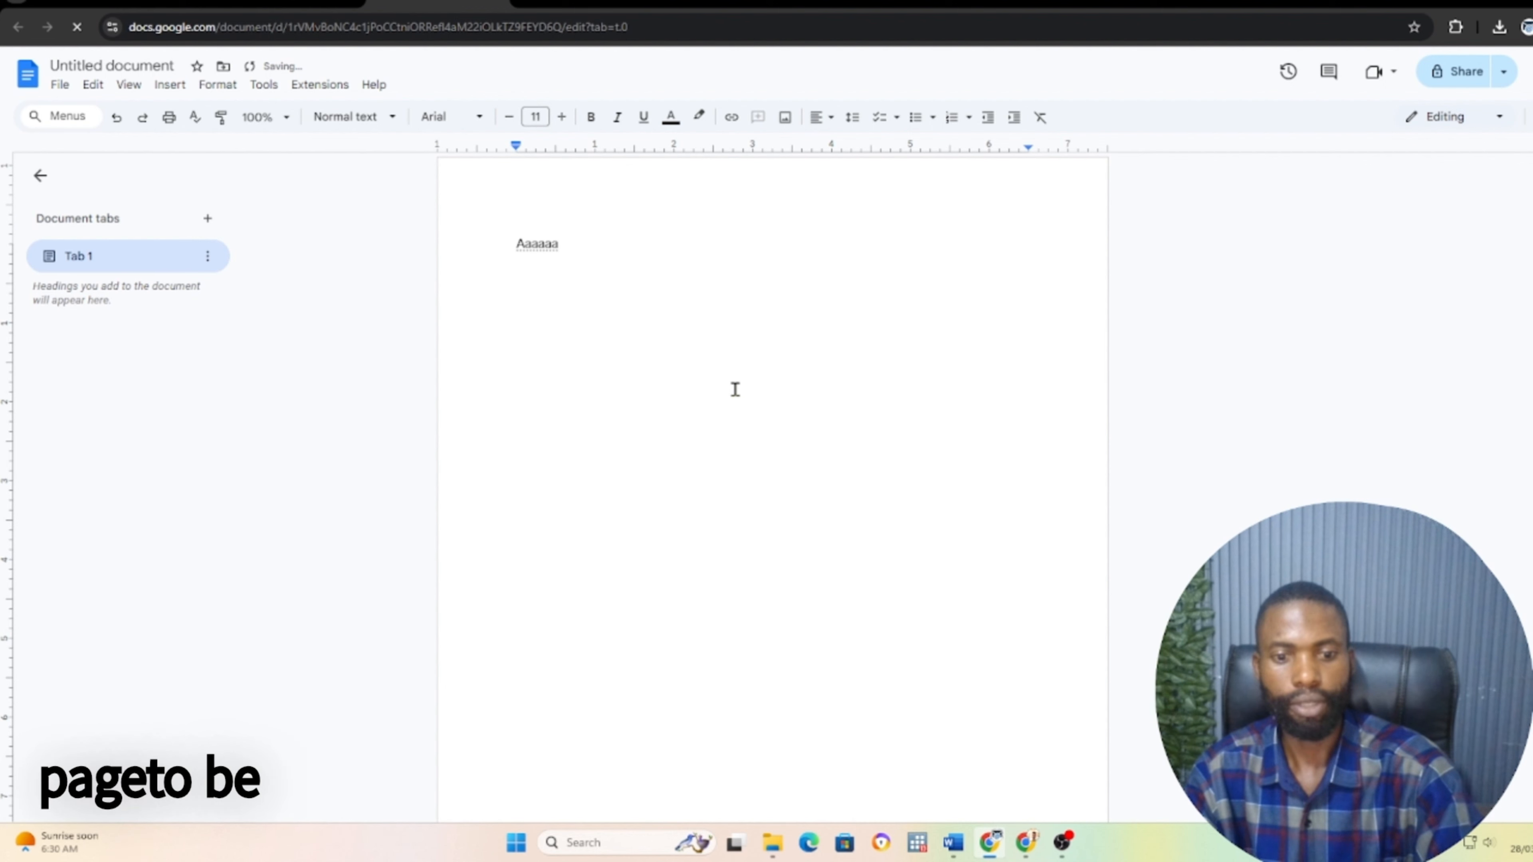
pyautogui.press('Return')
pyautogui.press('Return')
pyautogui.press('Return')
pyautogui.press('Return')
pyautogui.press('Return')
pyautogui.press('Return')
pyautogui.press('Return')
pyautogui.press('Return')
pyautogui.press('Return')
pyautogui.press('Return')
pyautogui.press('Return')
pyautogui.press('Return')
pyautogui.press('Return')
pyautogui.press('Return')
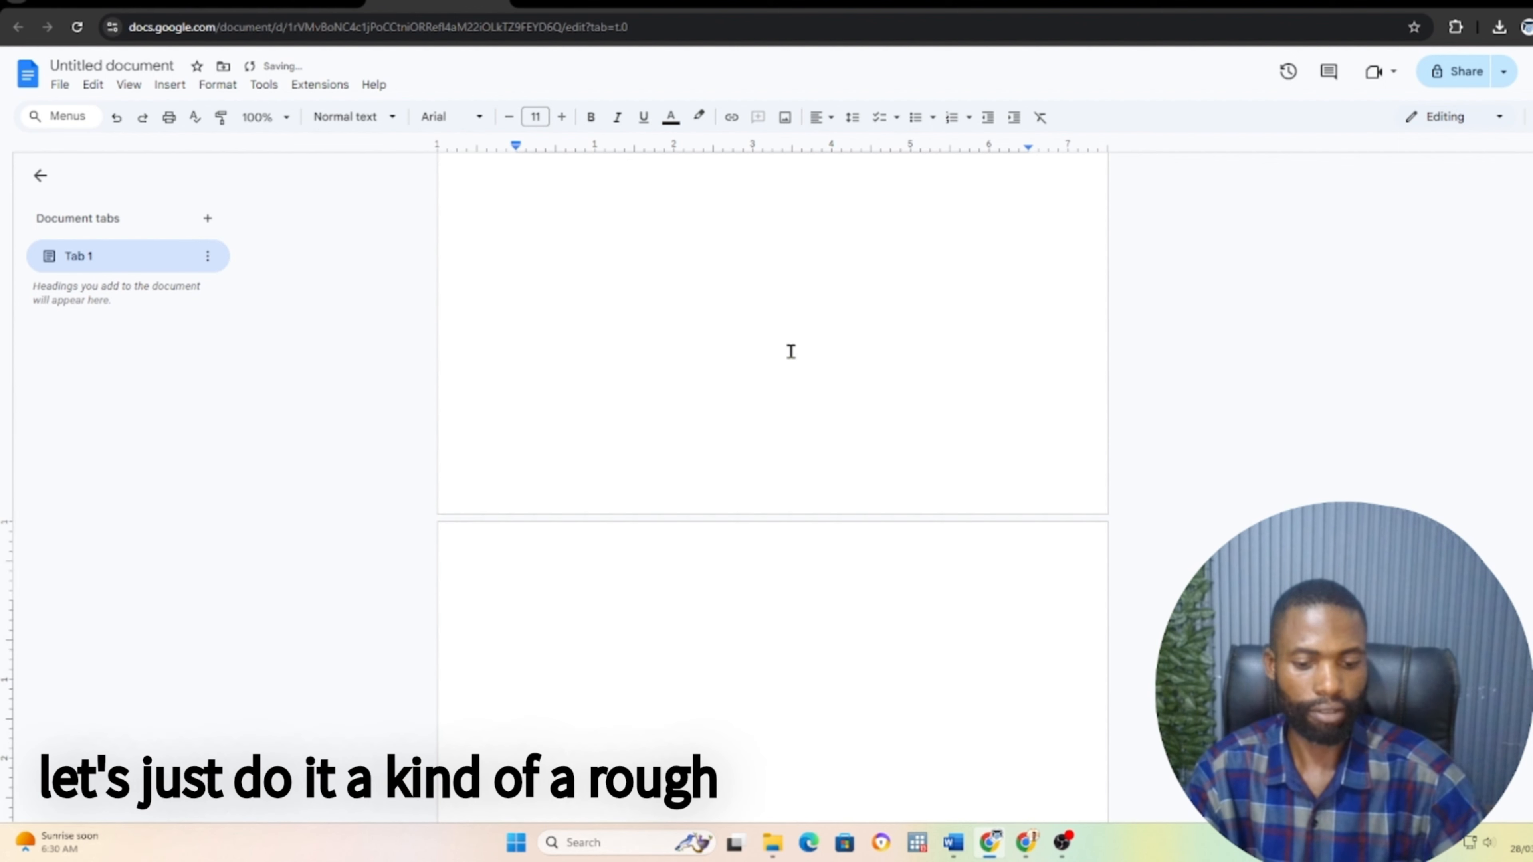
pyautogui.write('Bbbbbb')
pyautogui.scroll(-3, 807, 383)
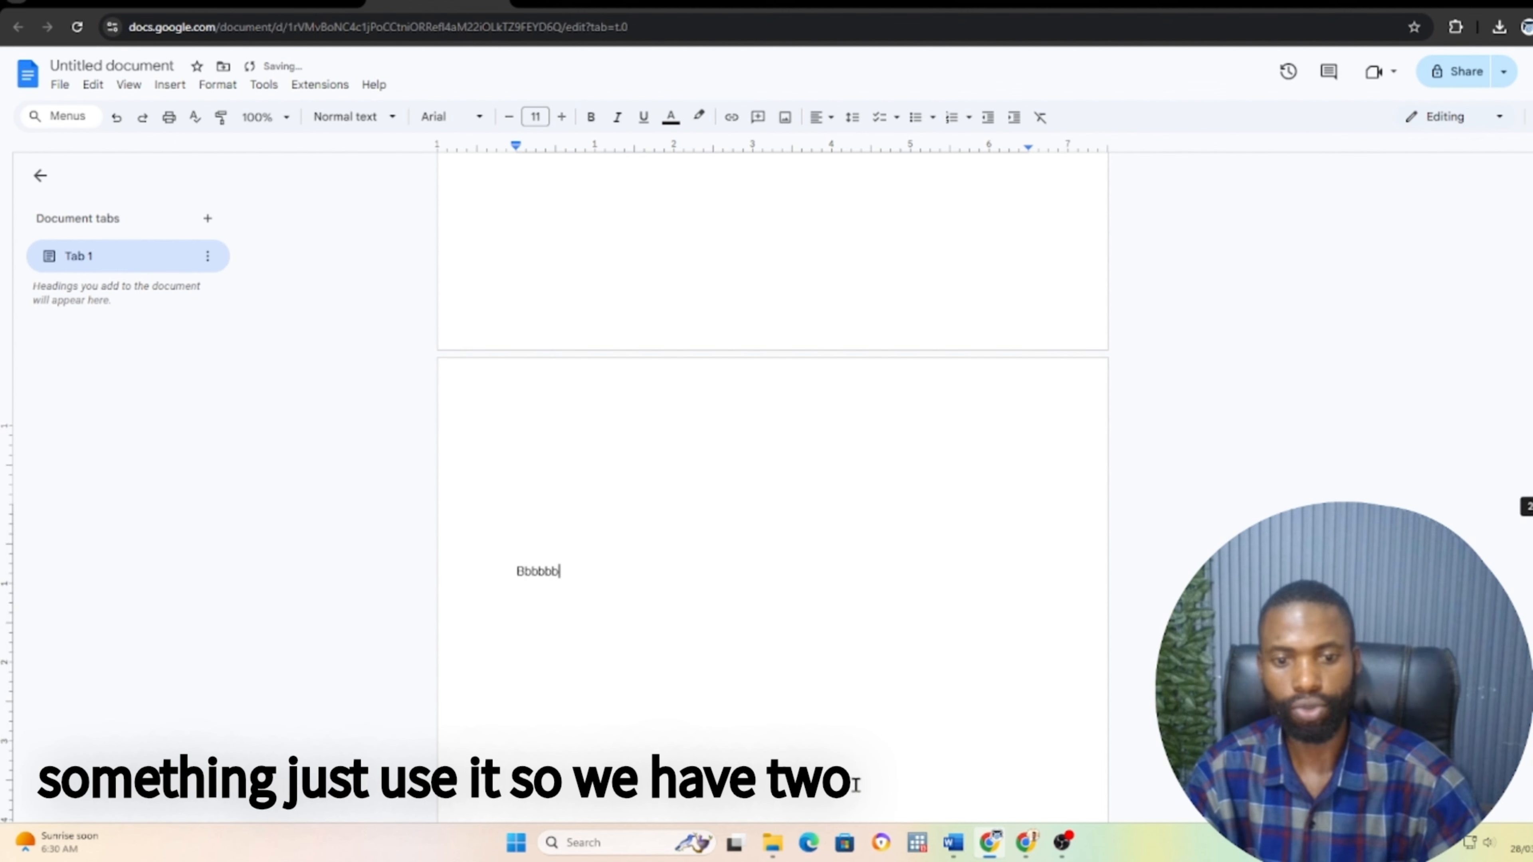
# Add blank lines below Bbbbbb to start a third page and enter CVccccc on it
pyautogui.scroll(-8, 847, 796)
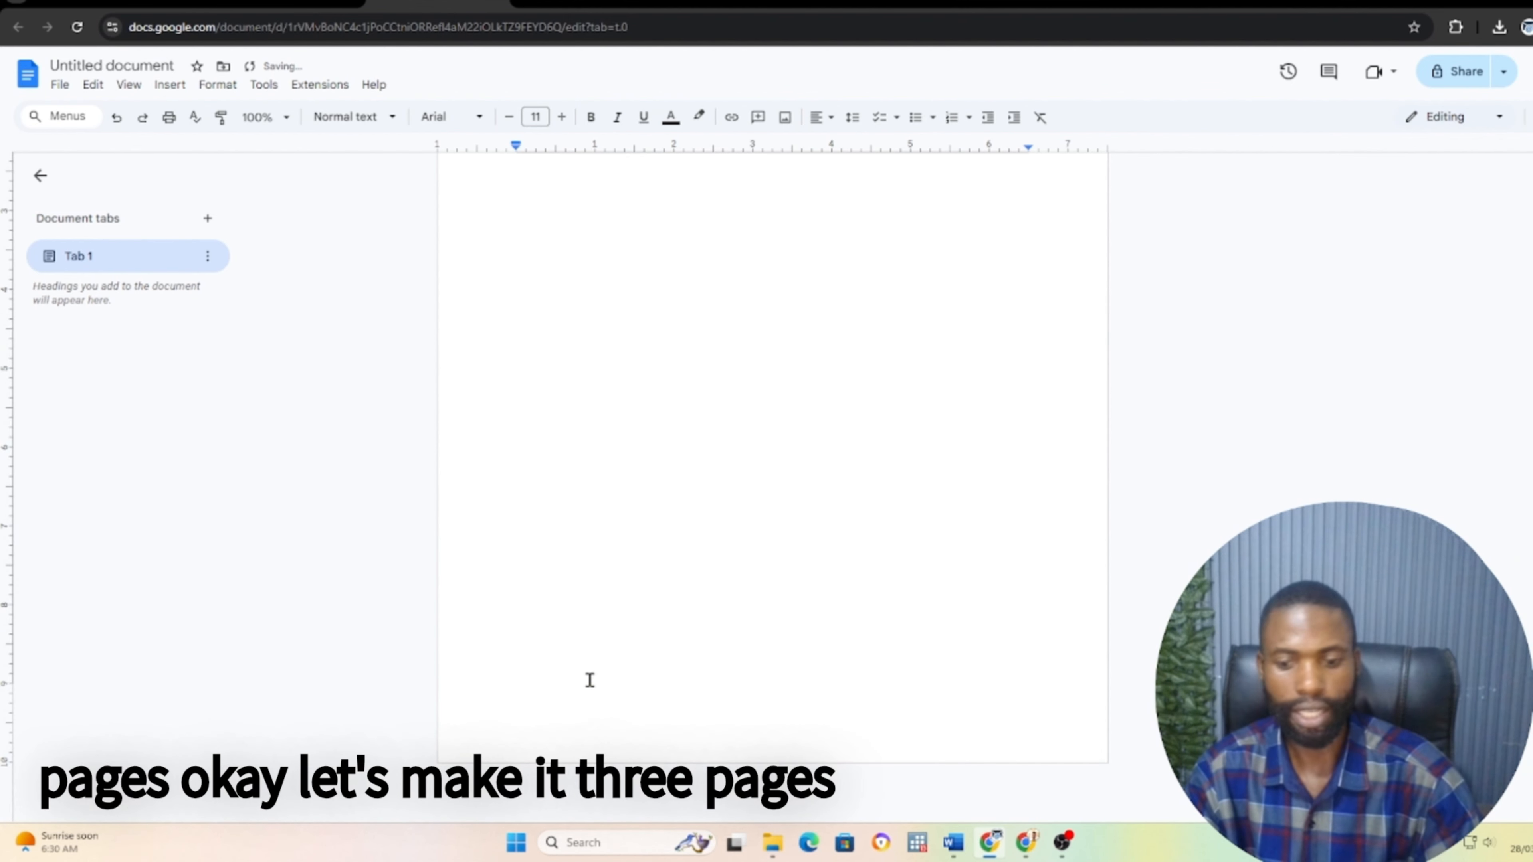
pyautogui.press('Return')
pyautogui.press('Return')
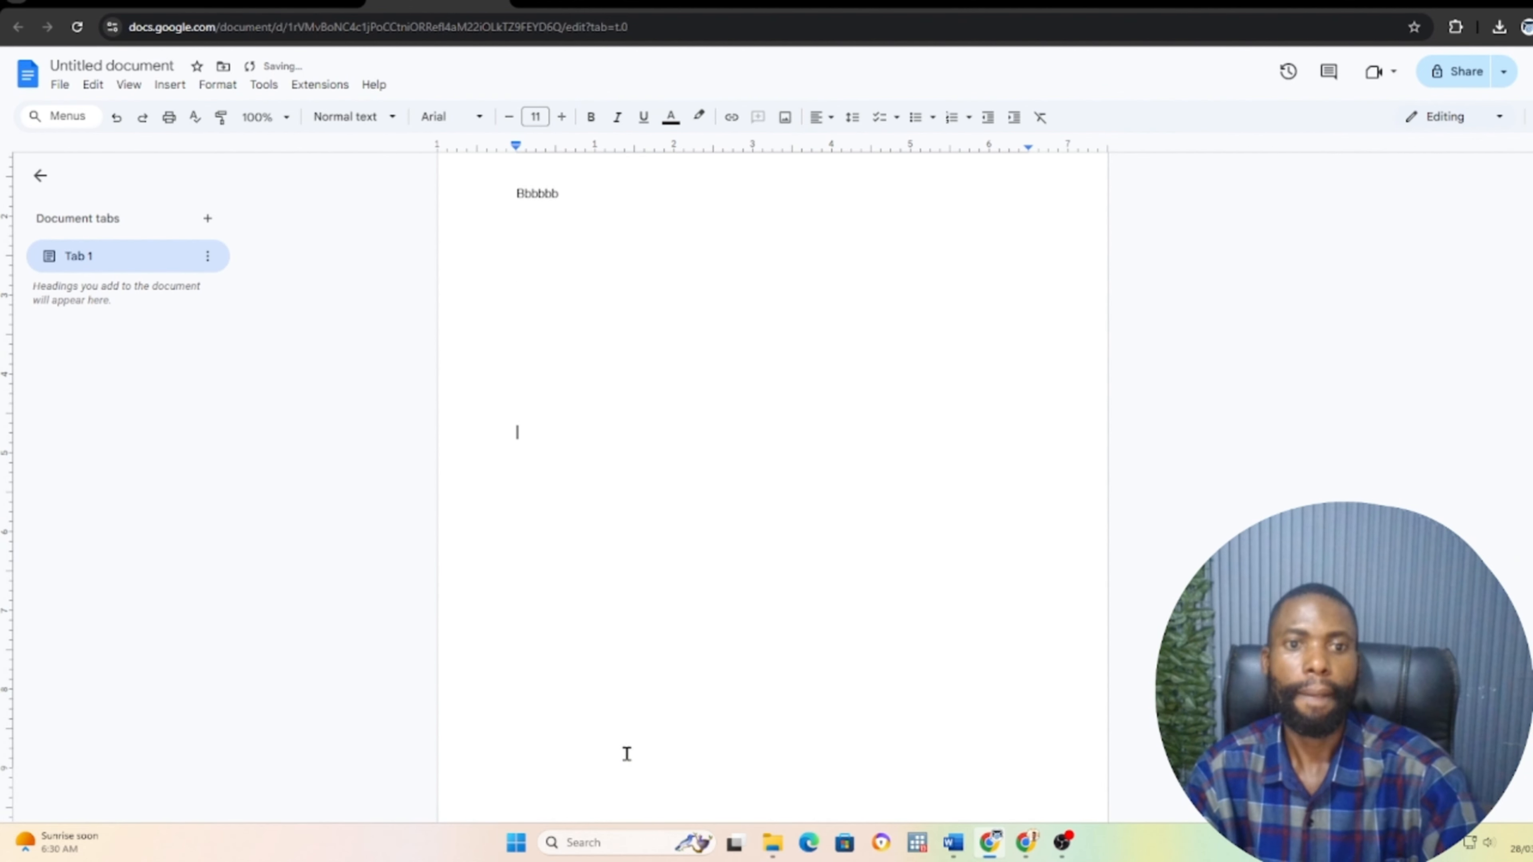
pyautogui.press('Return')
pyautogui.press('Return')
pyautogui.press('Return')
pyautogui.press('Return')
pyautogui.press('Return')
pyautogui.press('Return')
pyautogui.press('Return')
pyautogui.press('Return')
pyautogui.press('Return')
pyautogui.press('Return')
pyautogui.press('Return')
pyautogui.press('Return')
pyautogui.press('Return')
pyautogui.press('Return')
pyautogui.press('Return')
pyautogui.press('Return')
pyautogui.press('Return')
pyautogui.press('Return')
pyautogui.press('Return')
pyautogui.press('Return')
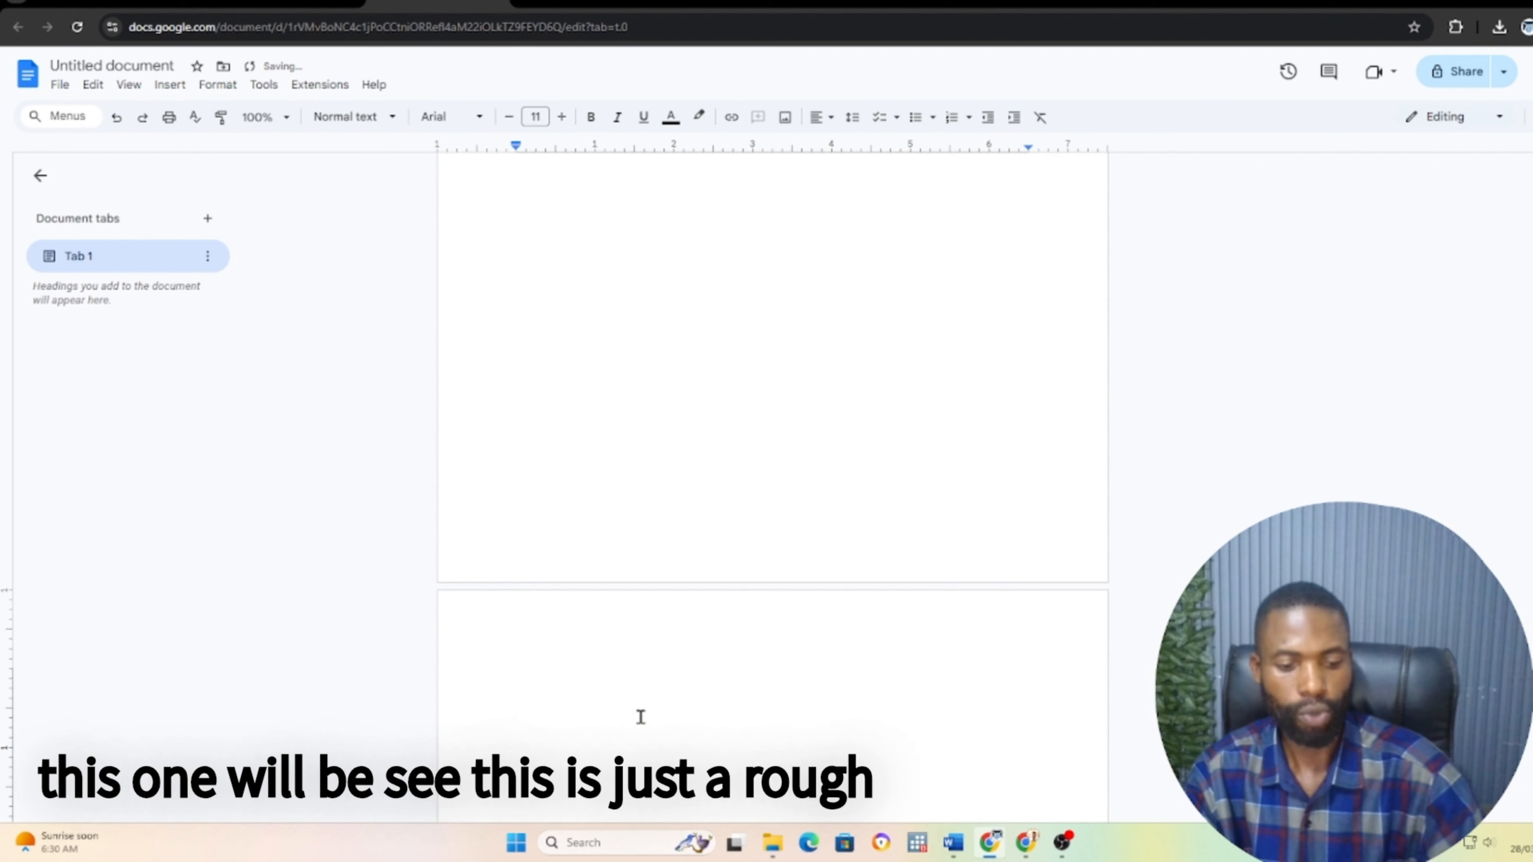
pyautogui.write('CVccccc')
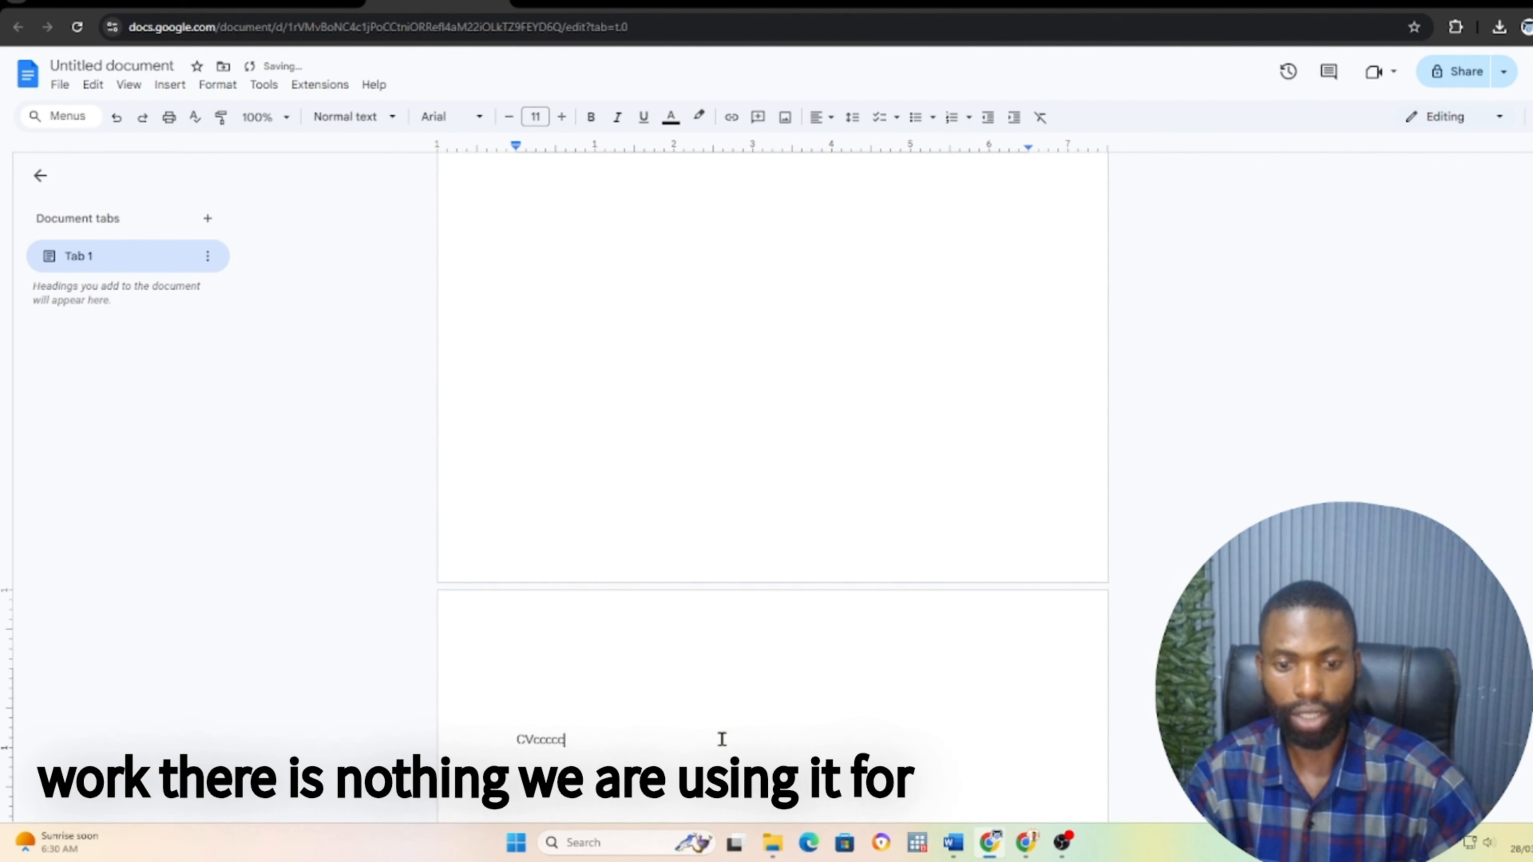
pyautogui.scroll(-1, 754, 733)
# Enter the page number i in the first page's footer without a section break, center it and return to the body
pyautogui.scroll(10, 845, 724)
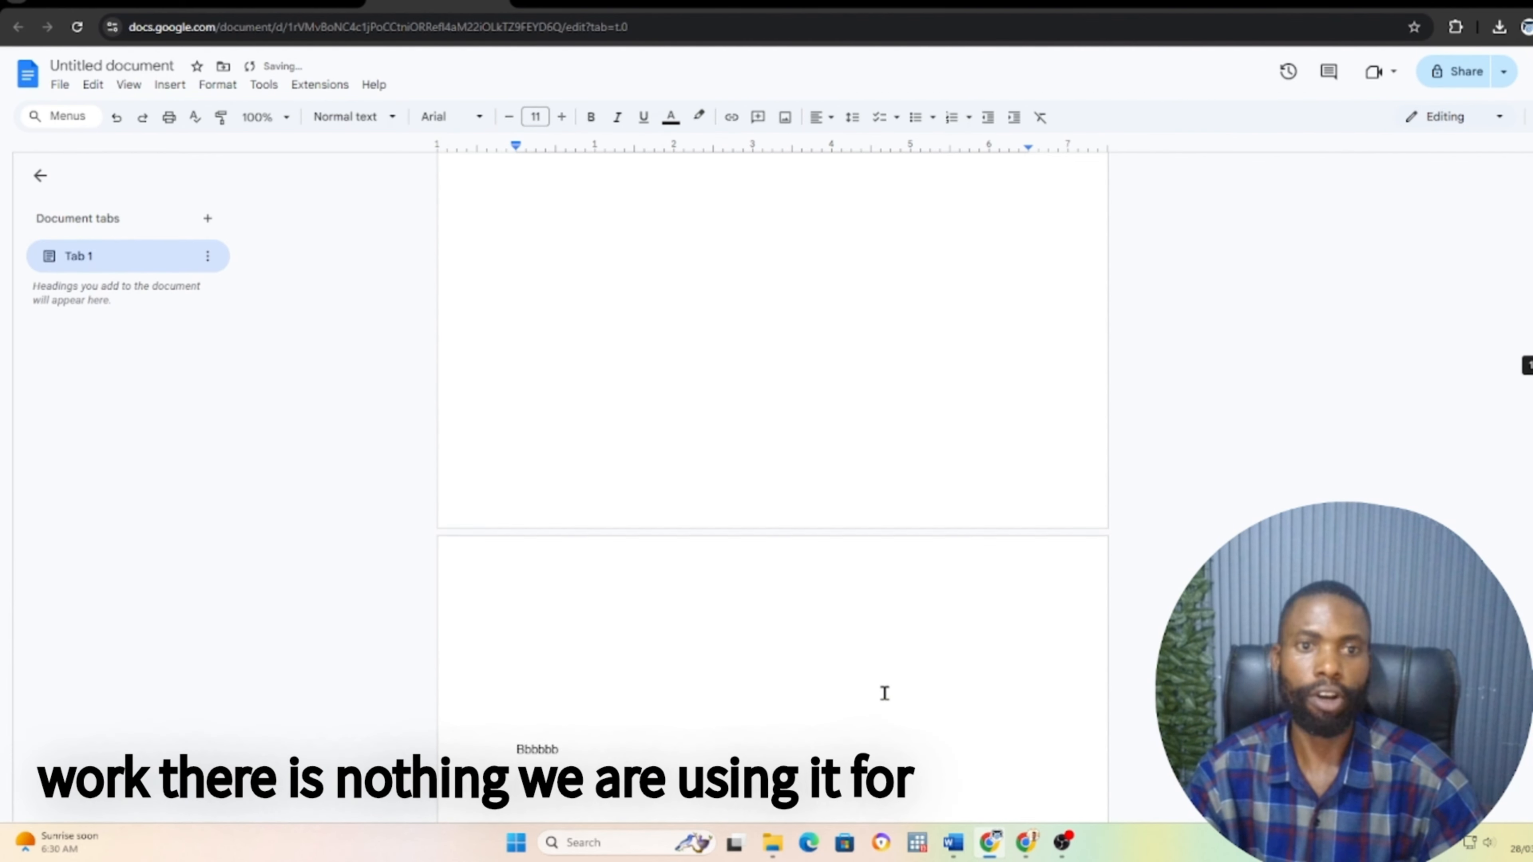
pyautogui.scroll(8, 884, 693)
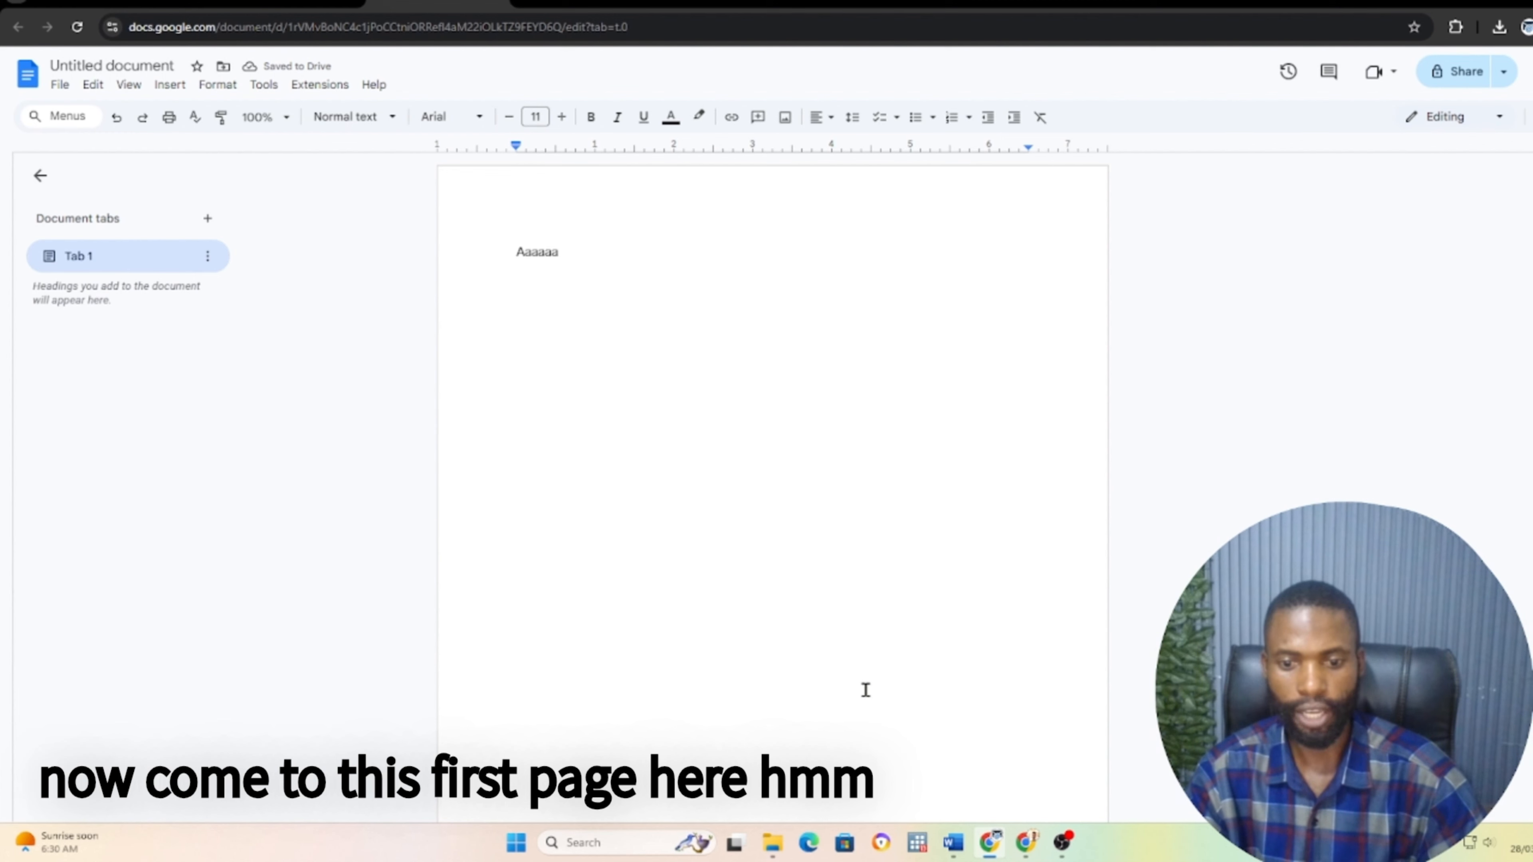
pyautogui.scroll(-5, 866, 689)
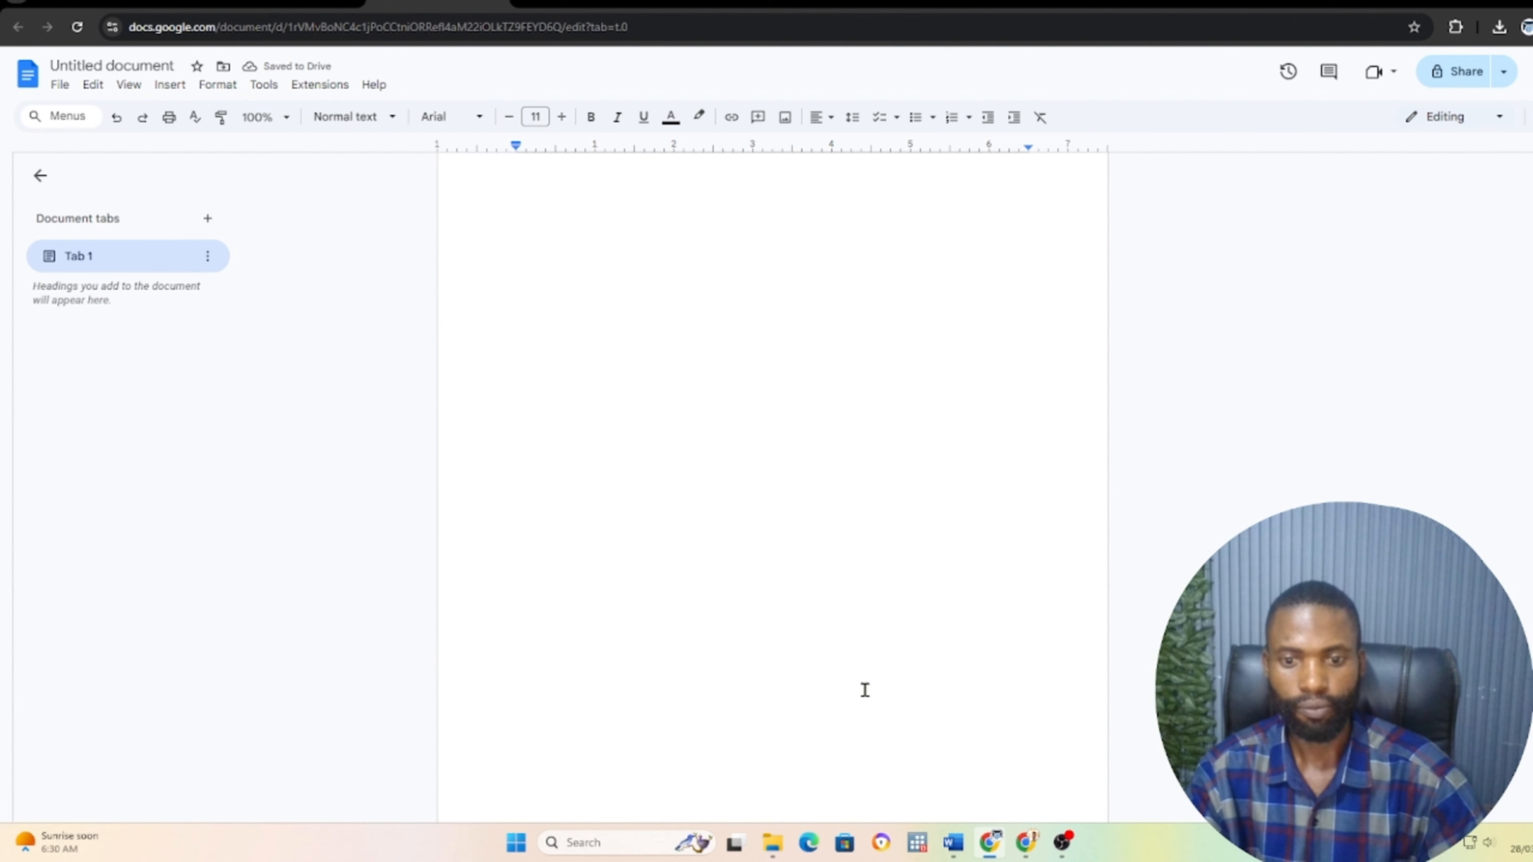
pyautogui.click(762, 588)
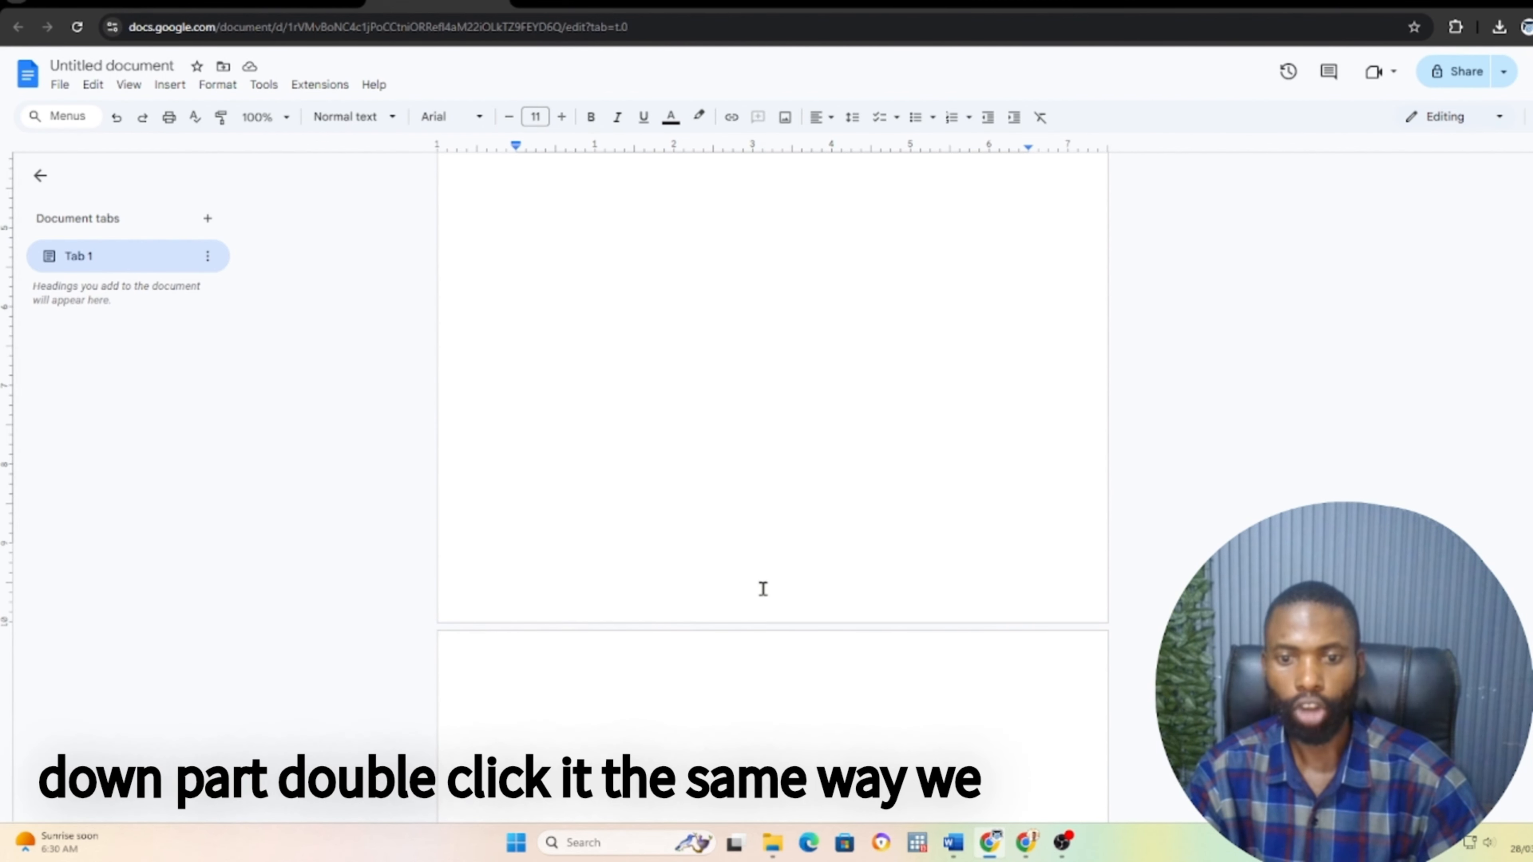
pyautogui.doubleClick(762, 588)
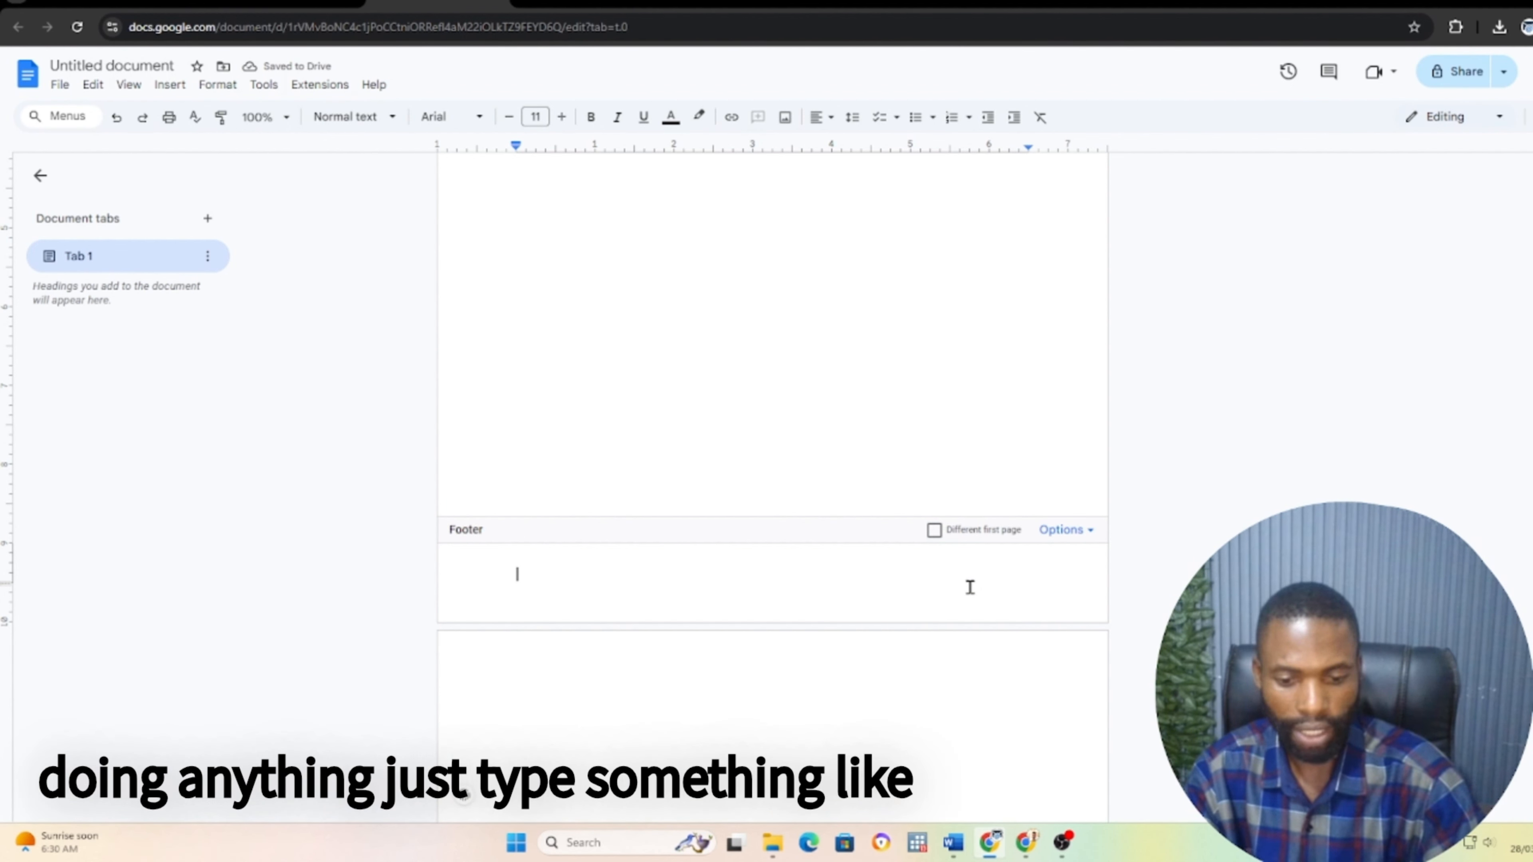
pyautogui.write('(')
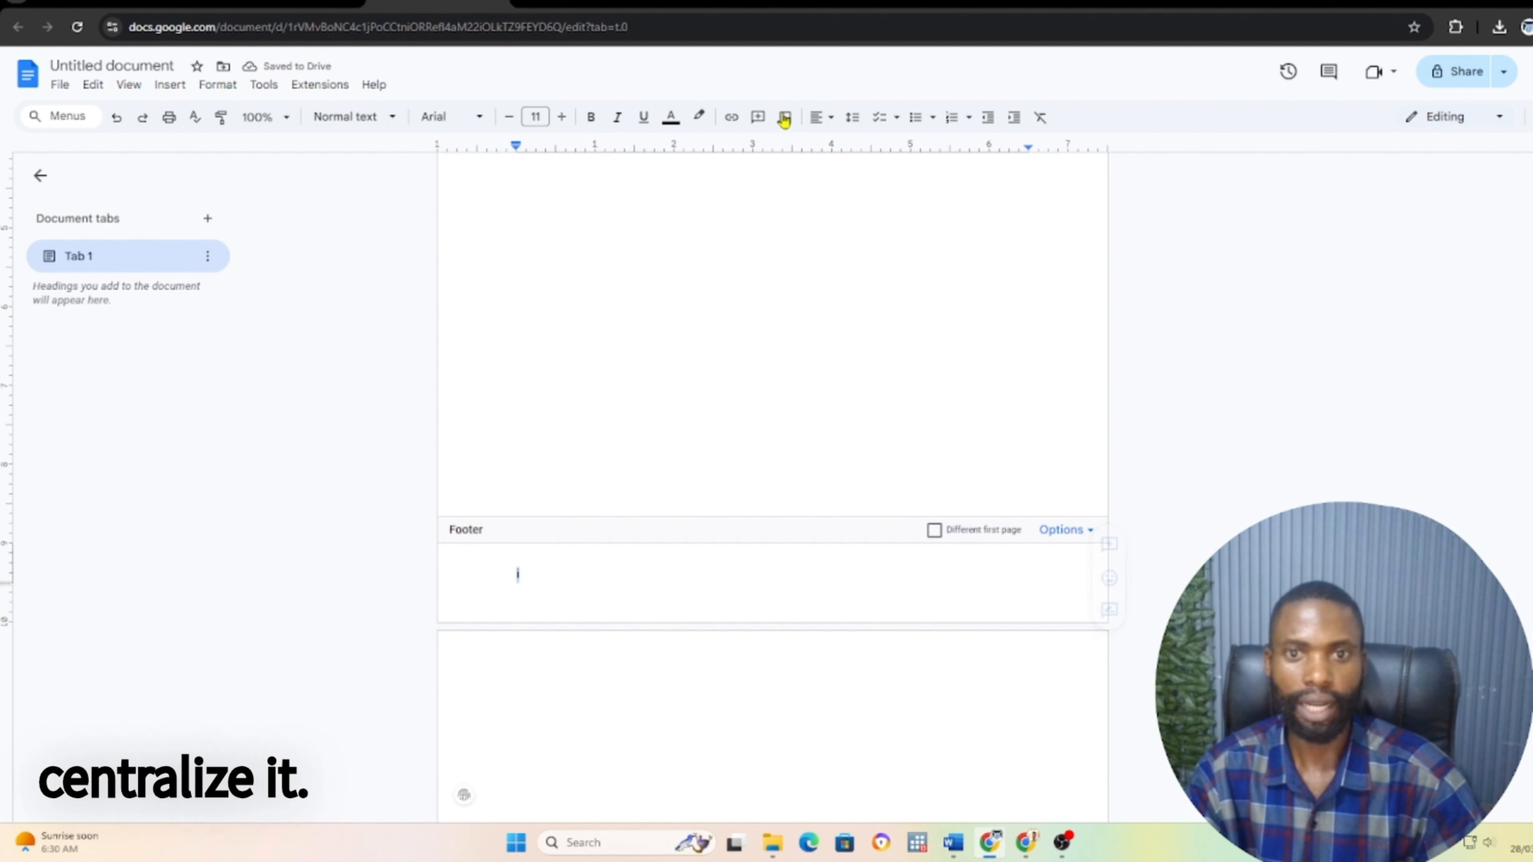
pyautogui.click(826, 120)
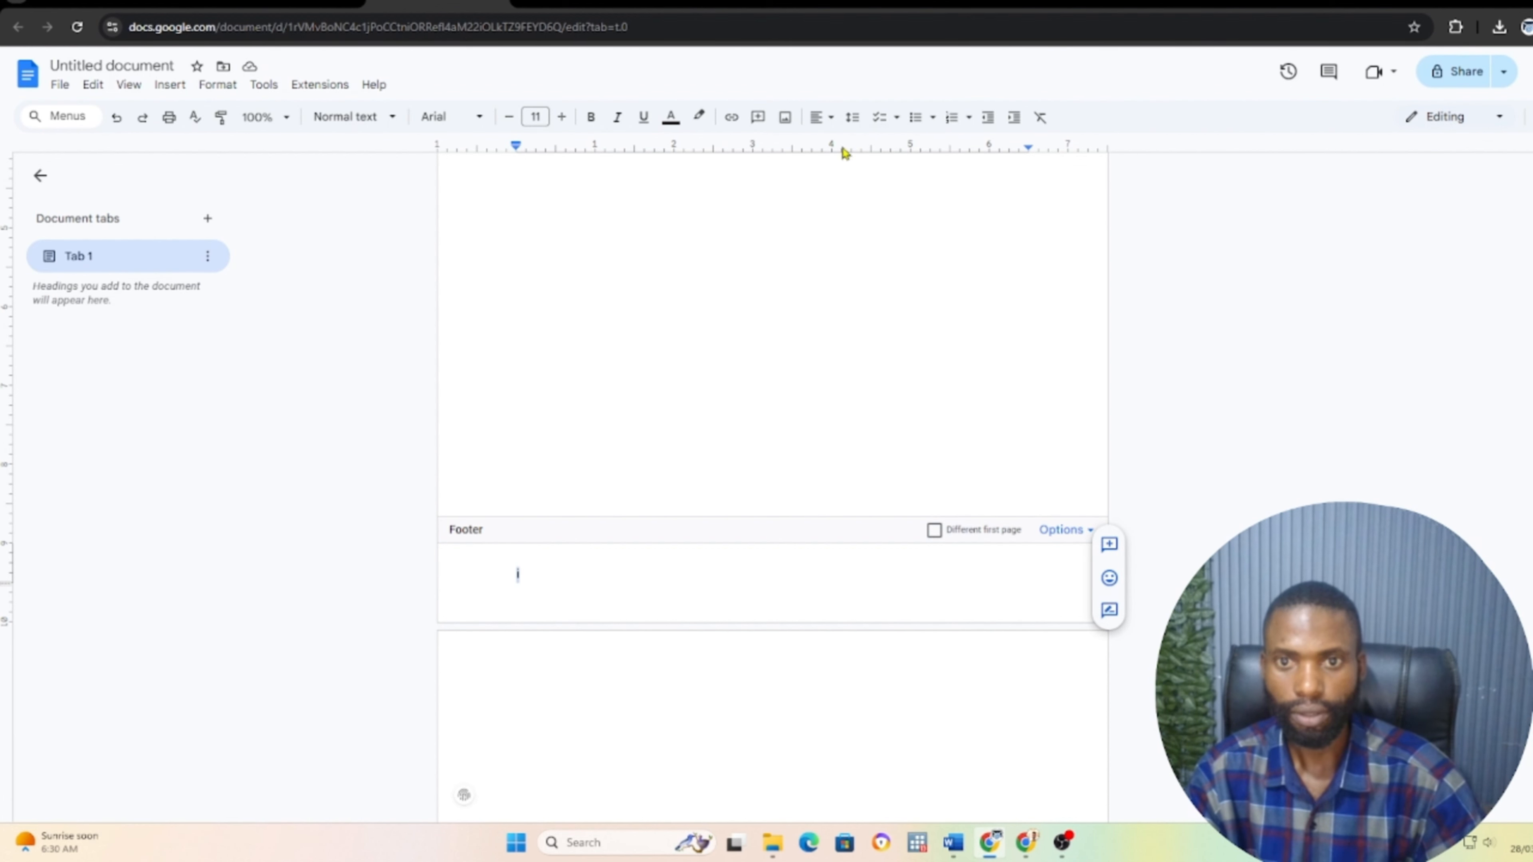
pyautogui.click(824, 117)
pyautogui.click(845, 150)
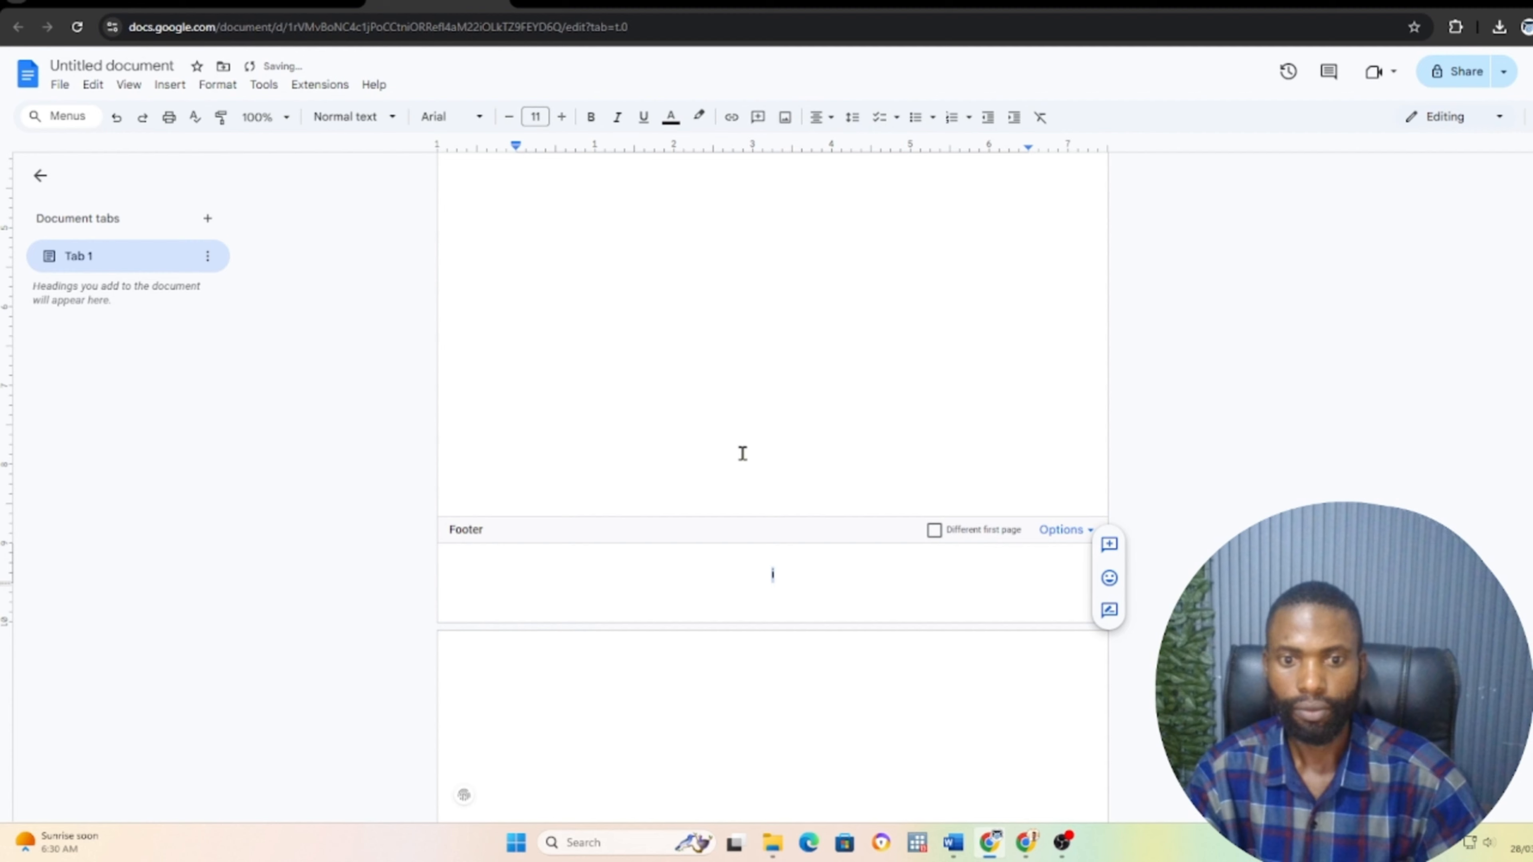
pyautogui.click(749, 426)
# Check the footers of the second and third pages for the page number entered on the first page
pyautogui.scroll(-8, 809, 428)
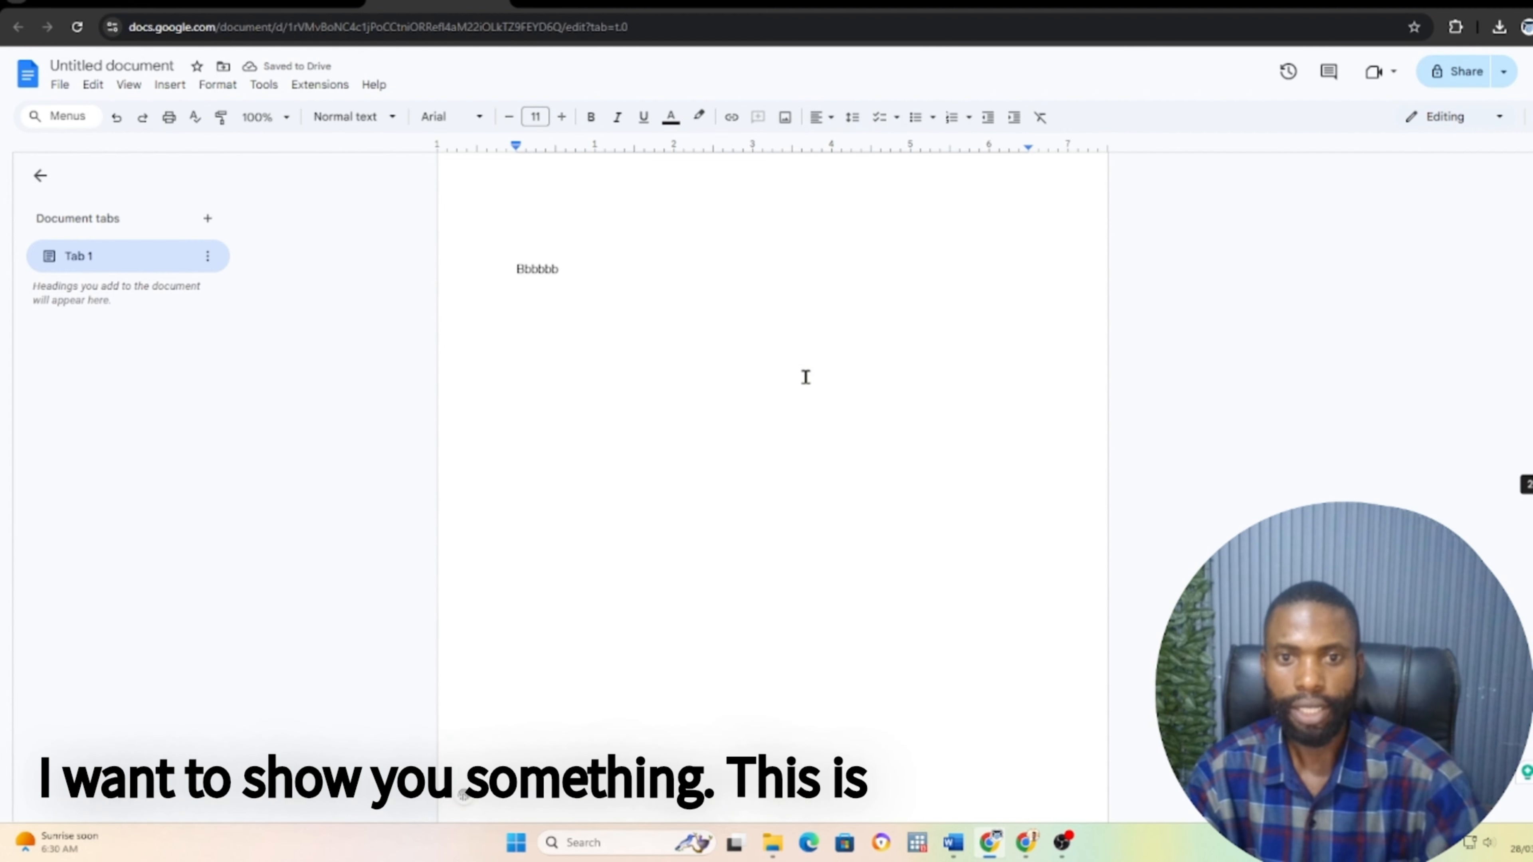
pyautogui.scroll(5, 805, 376)
pyautogui.scroll(-4, 815, 411)
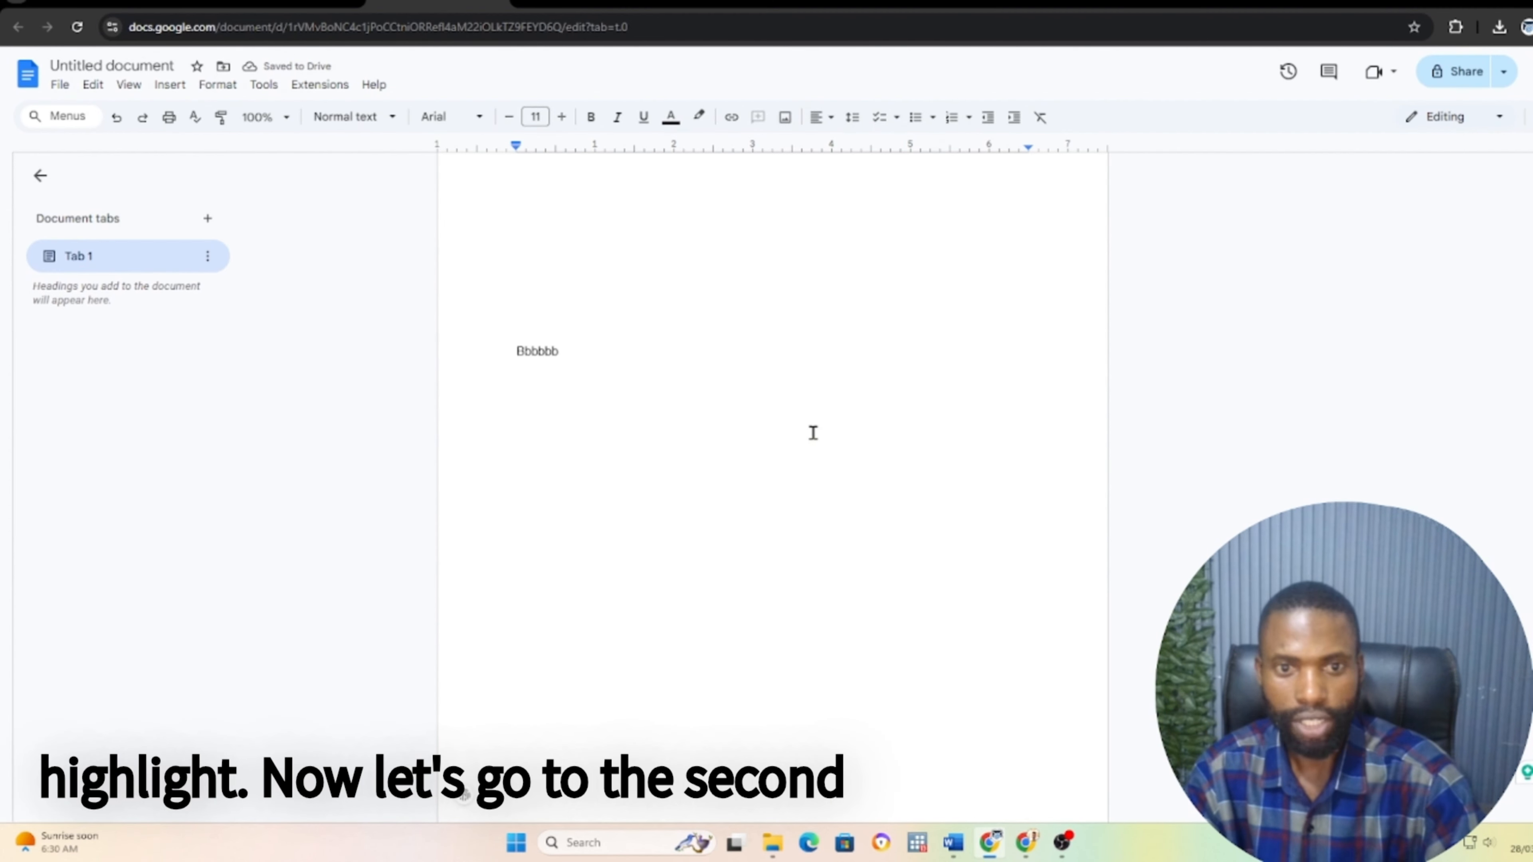
pyautogui.click(809, 421)
pyautogui.scroll(2, 809, 422)
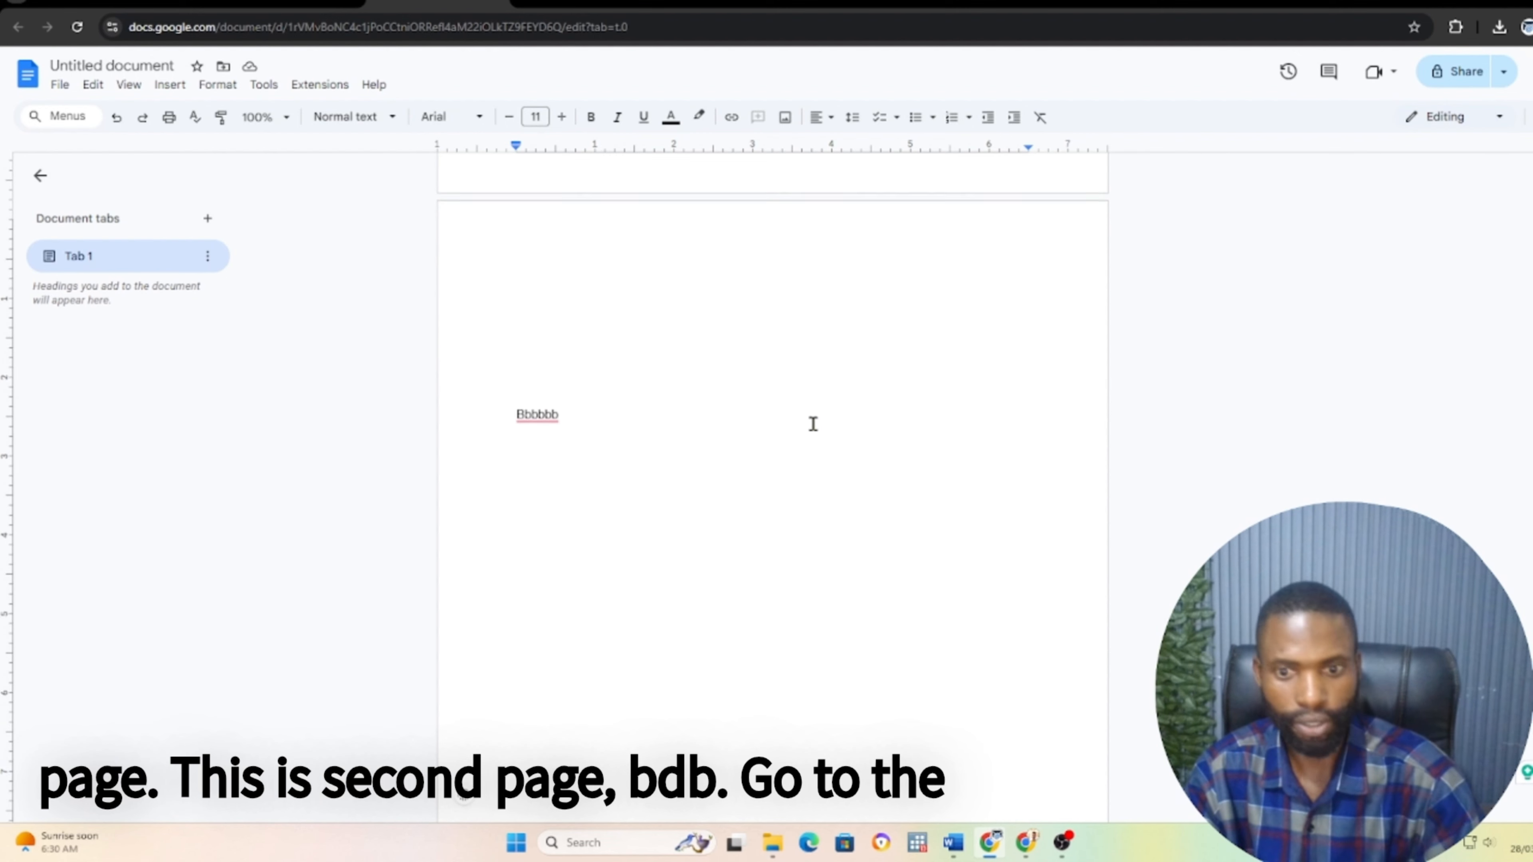
pyautogui.scroll(-2, 835, 632)
pyautogui.scroll(-7, 835, 632)
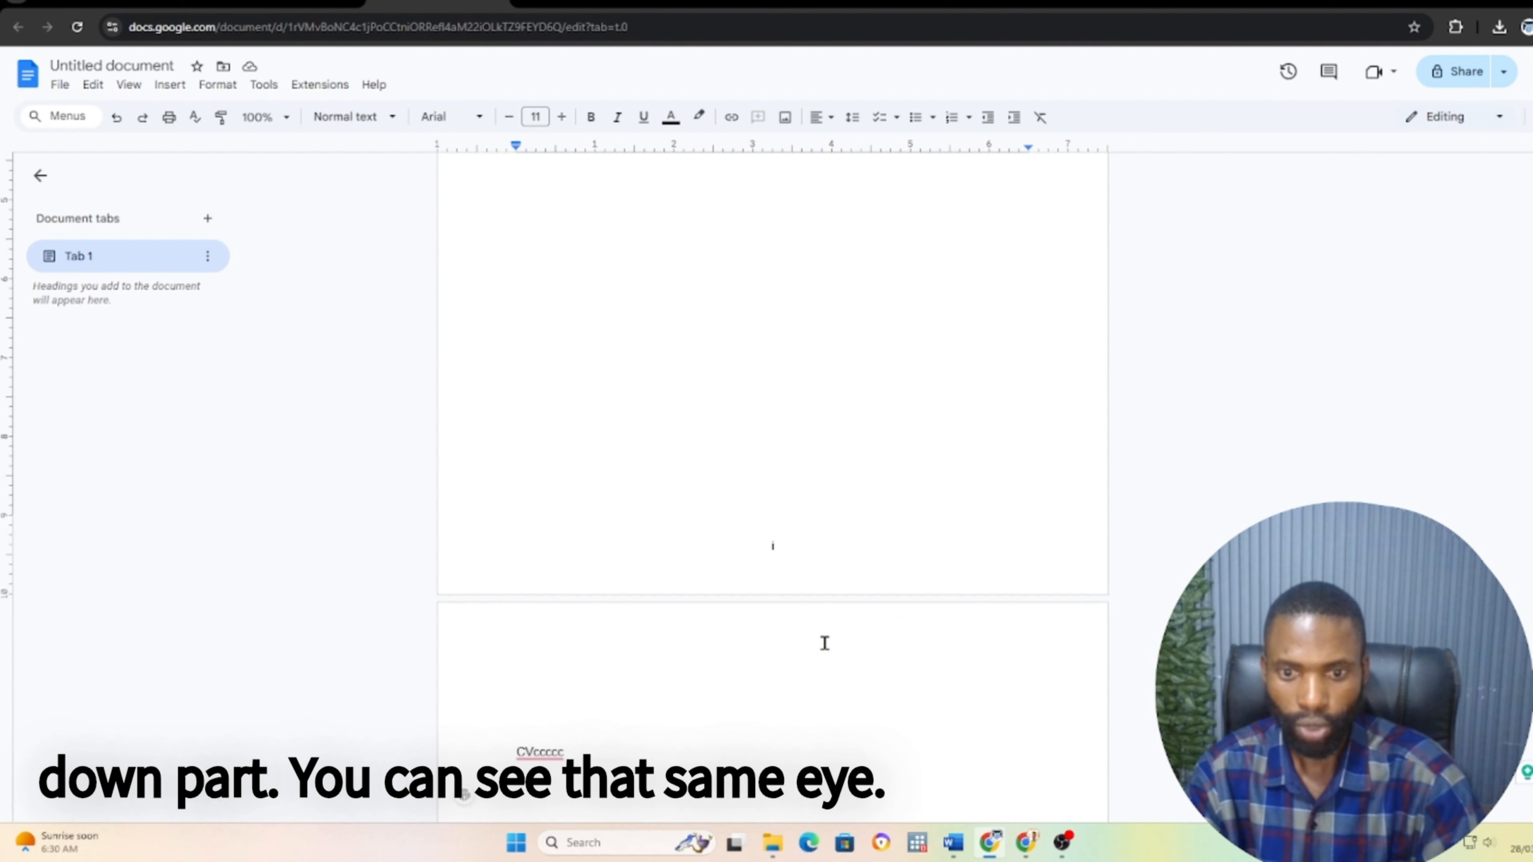
pyautogui.scroll(-7, 821, 606)
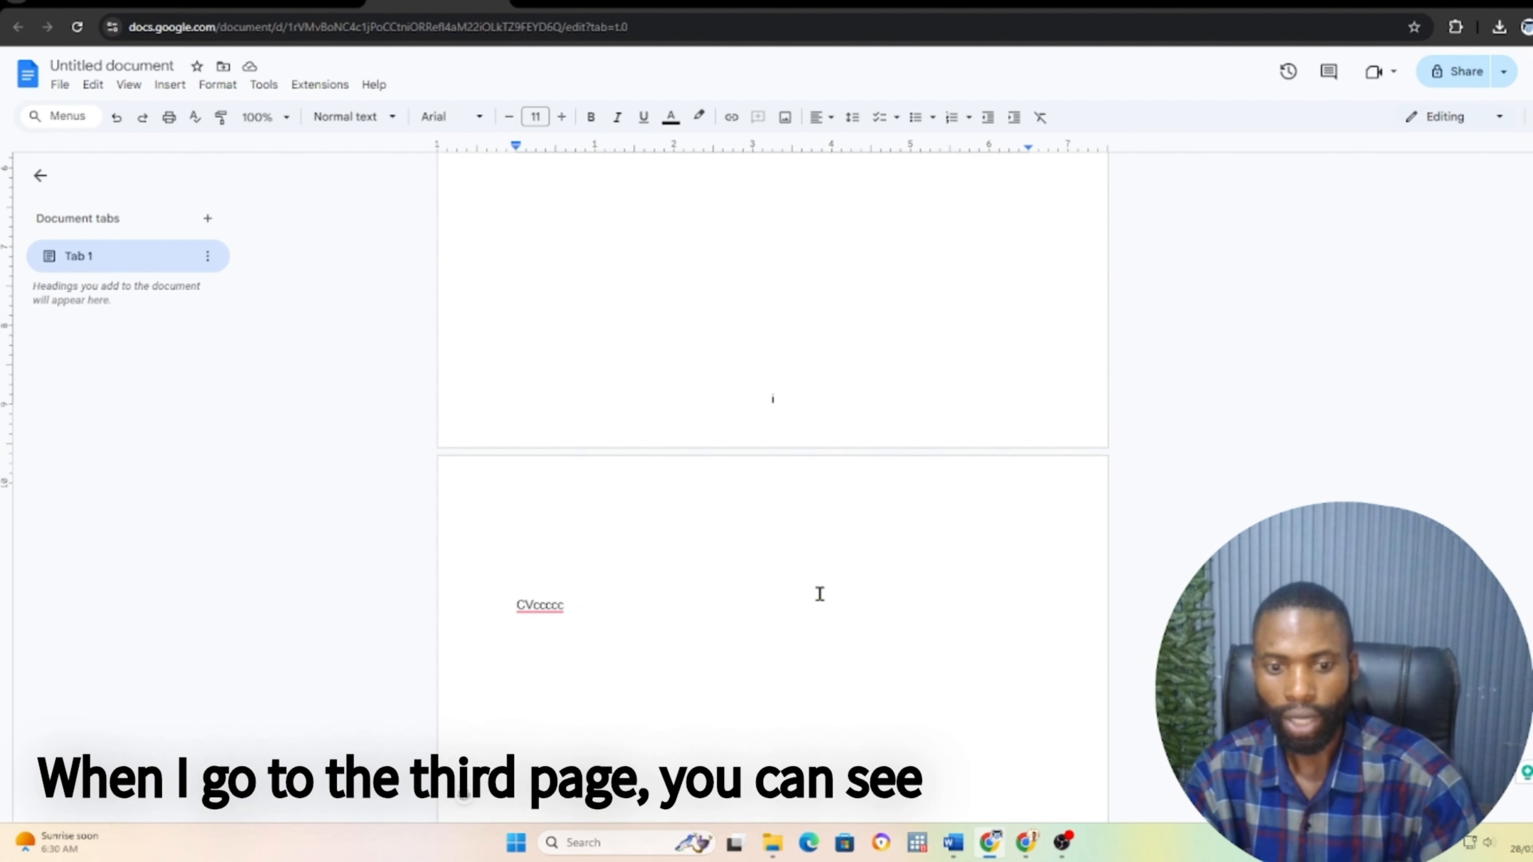
pyautogui.scroll(-5, 814, 612)
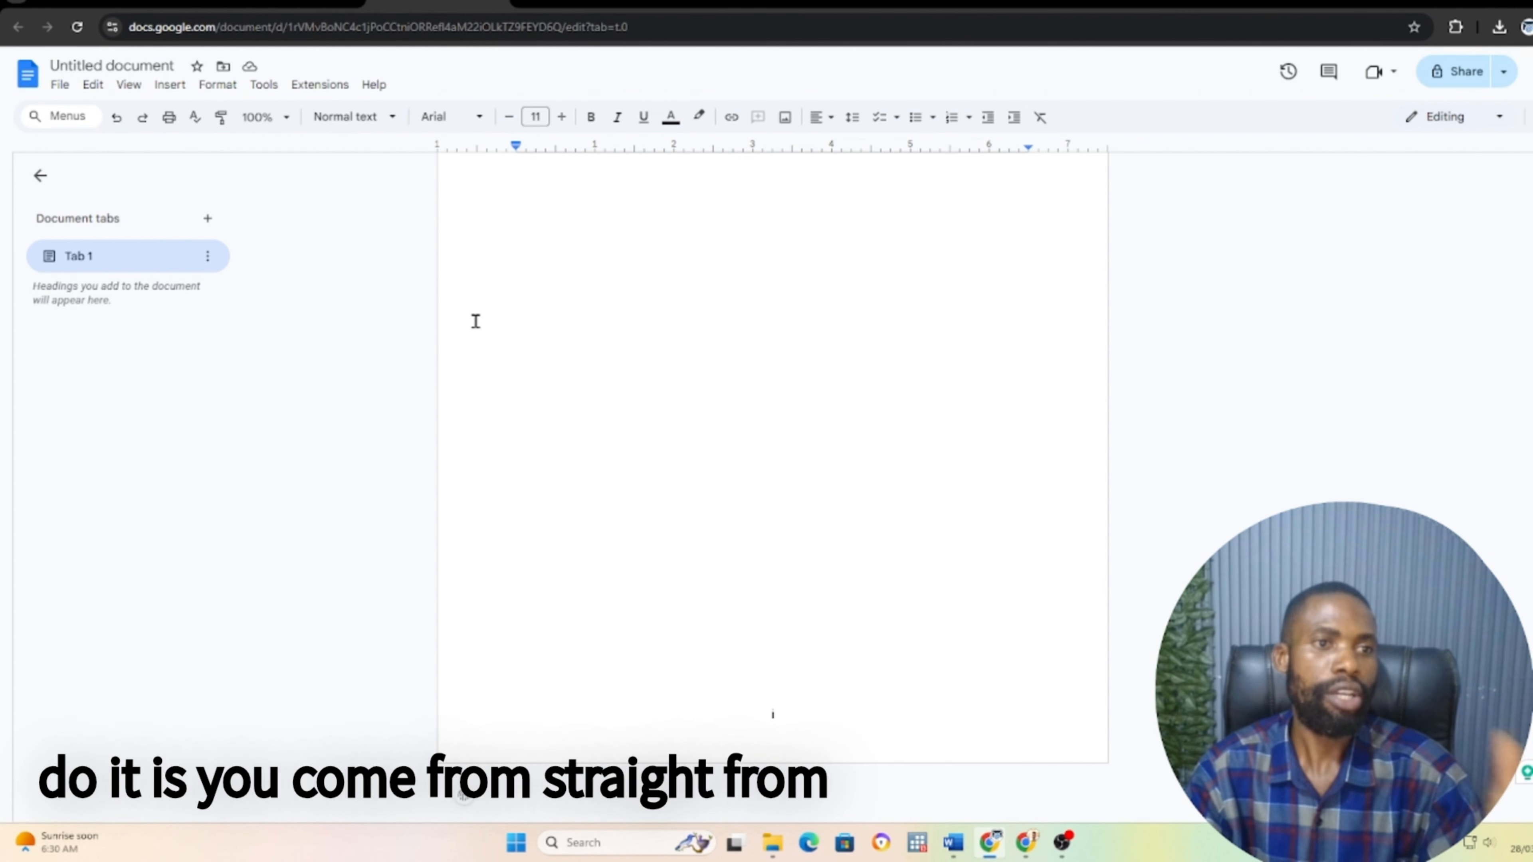
# Delete the page number i from the first page's footer and return to the body text
pyautogui.click(162, 89)
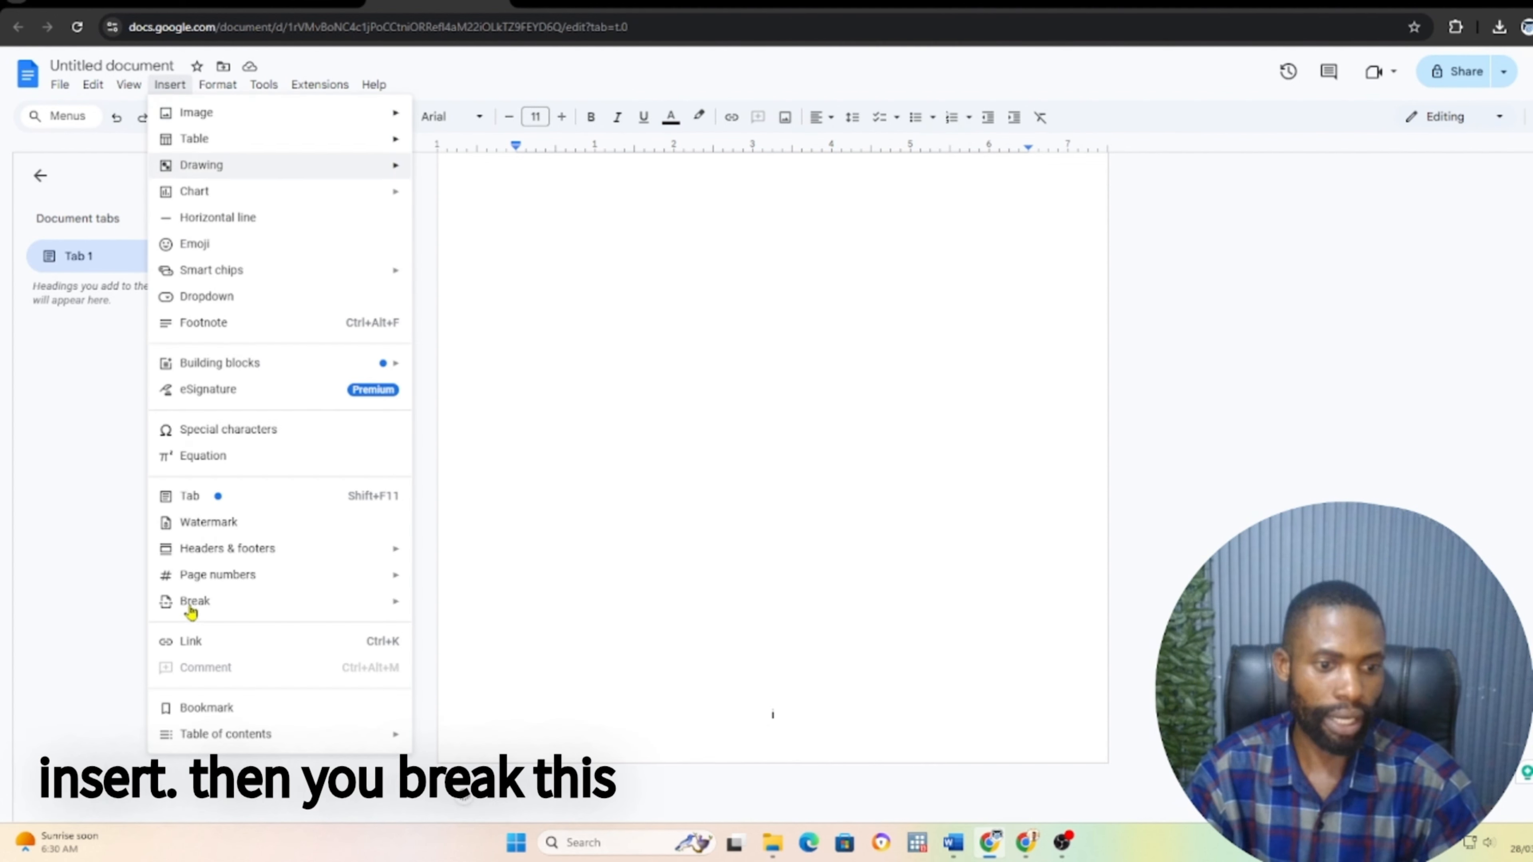
pyautogui.scroll(15, 748, 500)
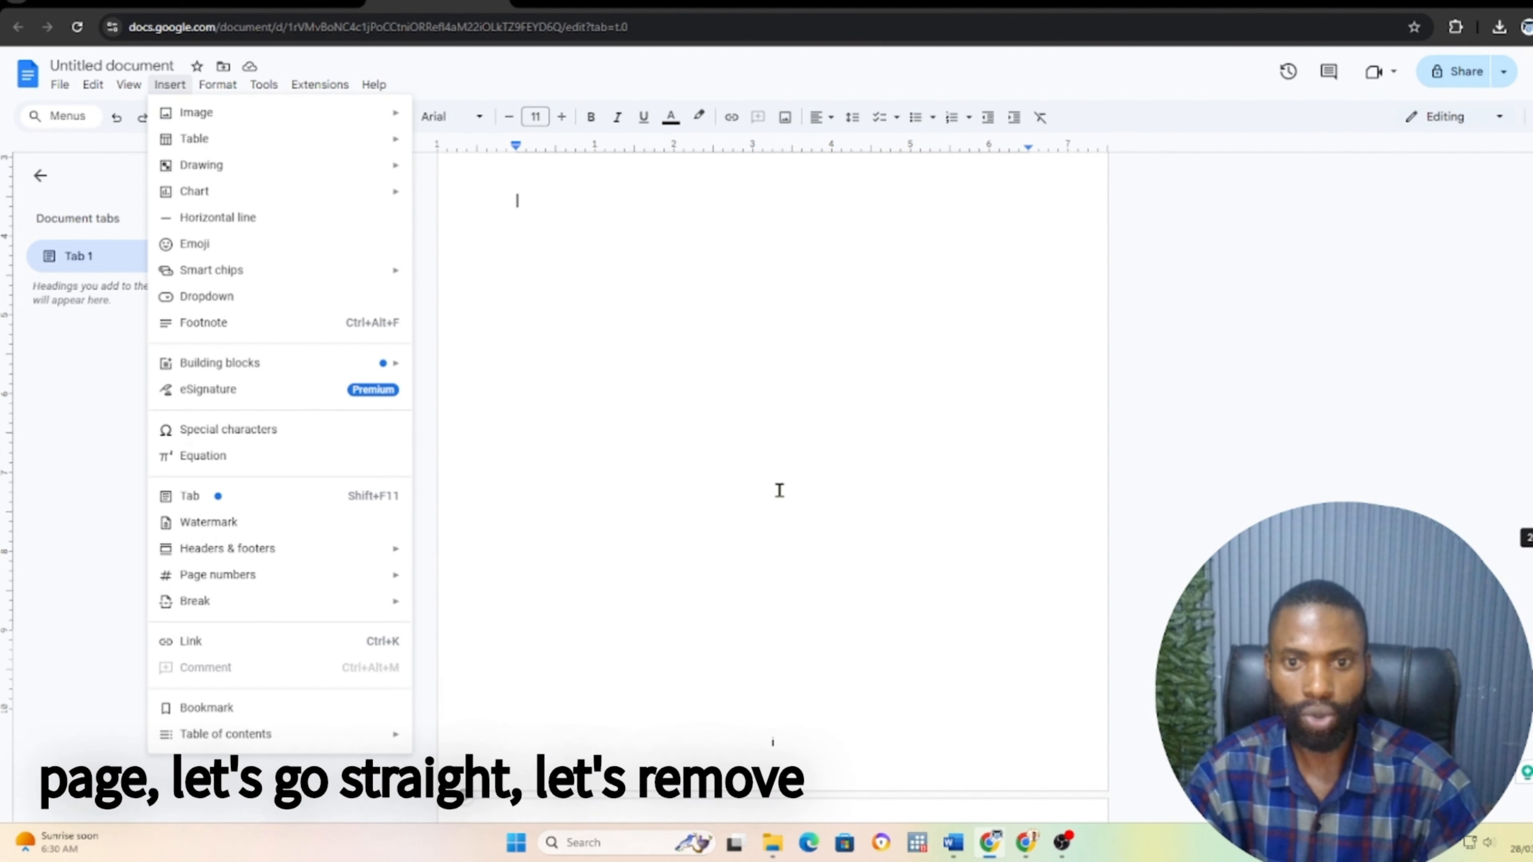
pyautogui.scroll(5, 784, 483)
pyautogui.click(778, 524)
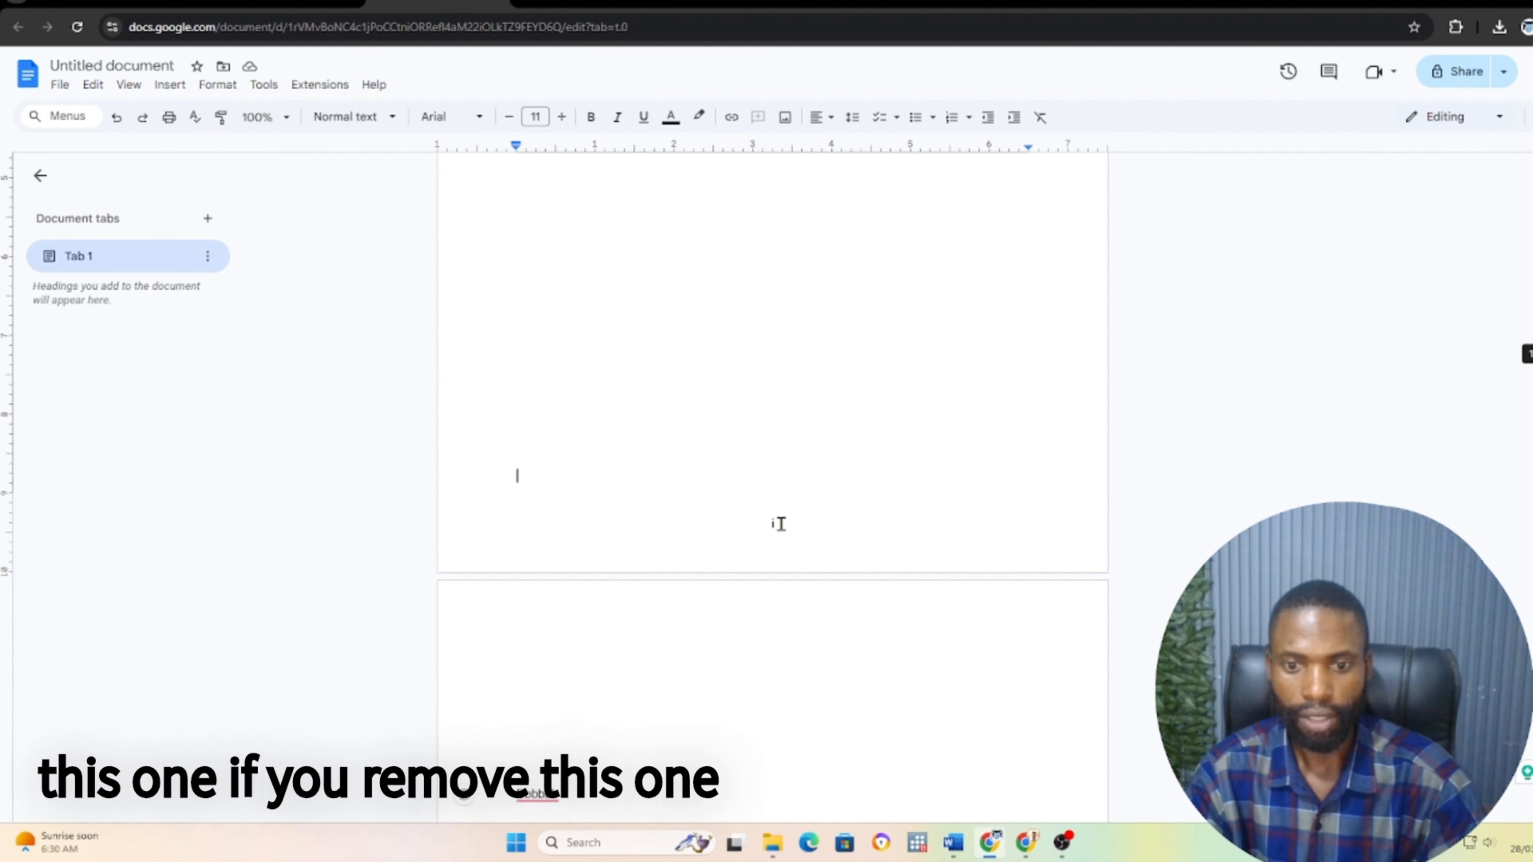
pyautogui.doubleClick(779, 524)
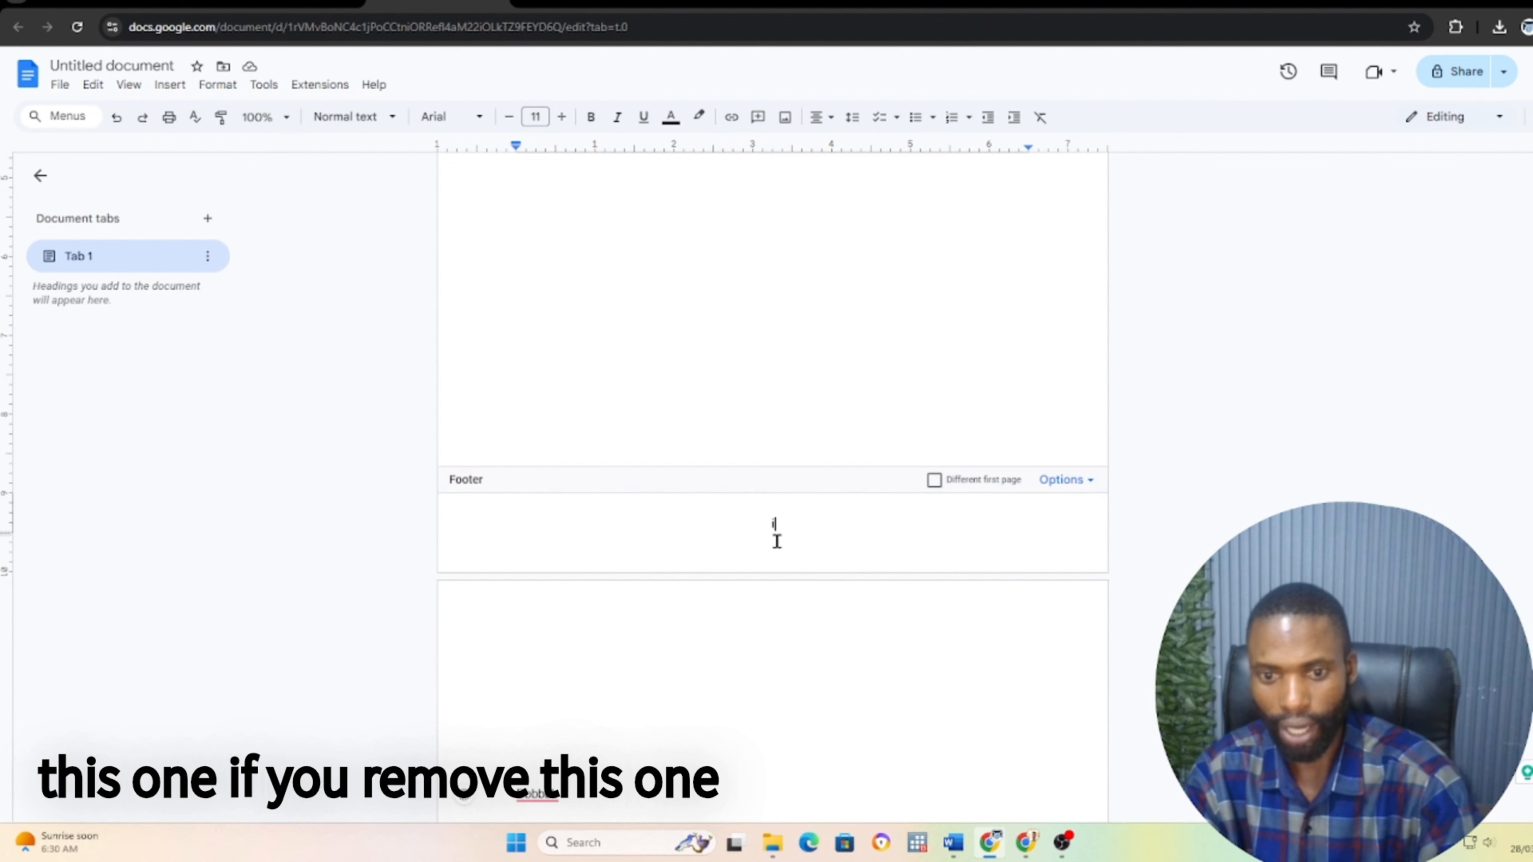
pyautogui.click(787, 352)
pyautogui.scroll(4, 806, 386)
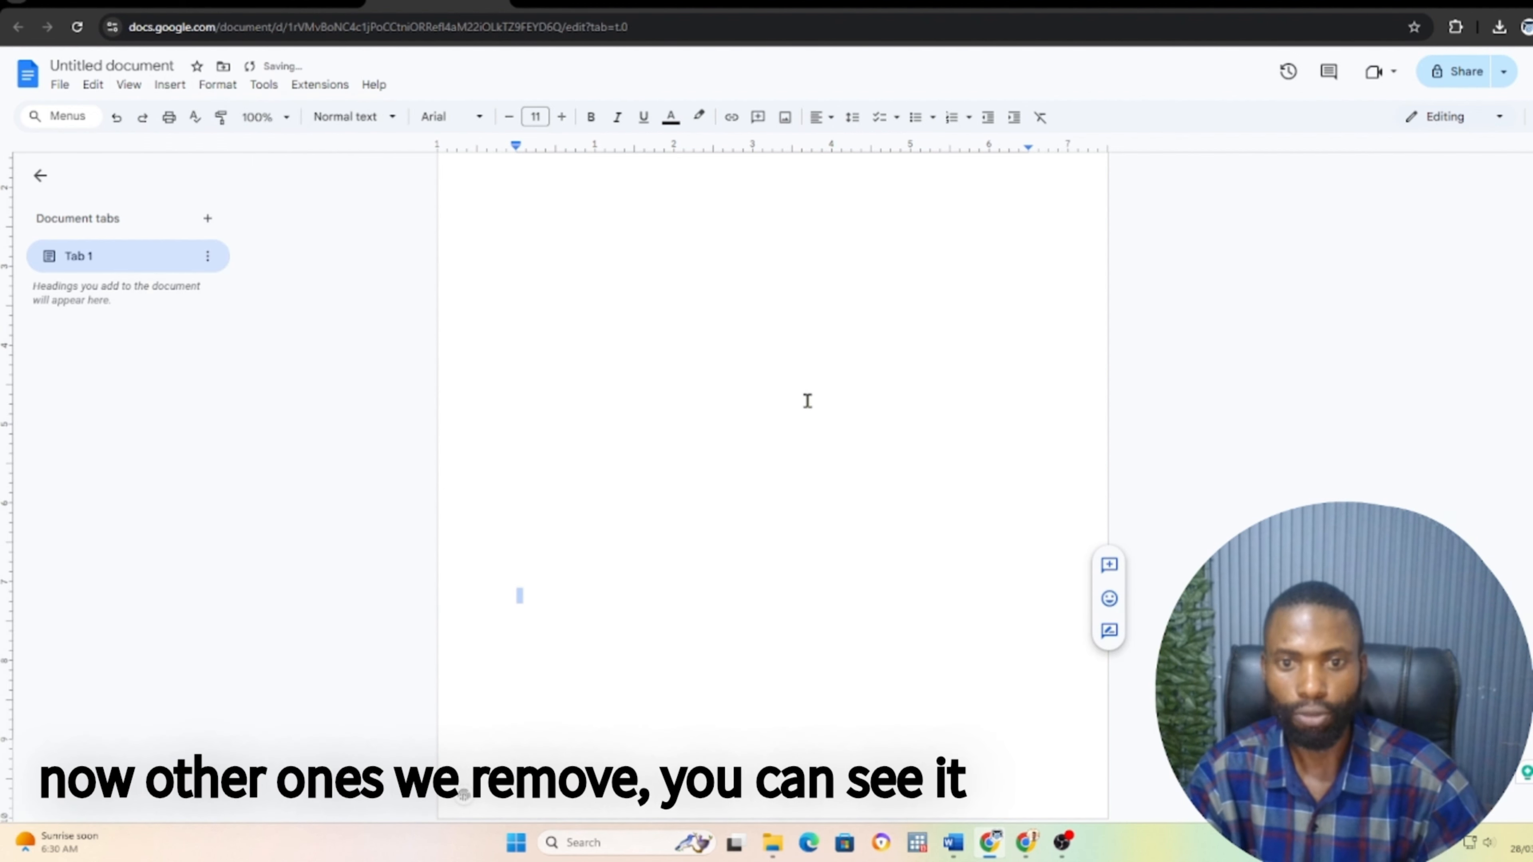
# Check the footers of all three pages for any remaining page number
pyautogui.scroll(3, 810, 401)
pyautogui.scroll(-3, 818, 411)
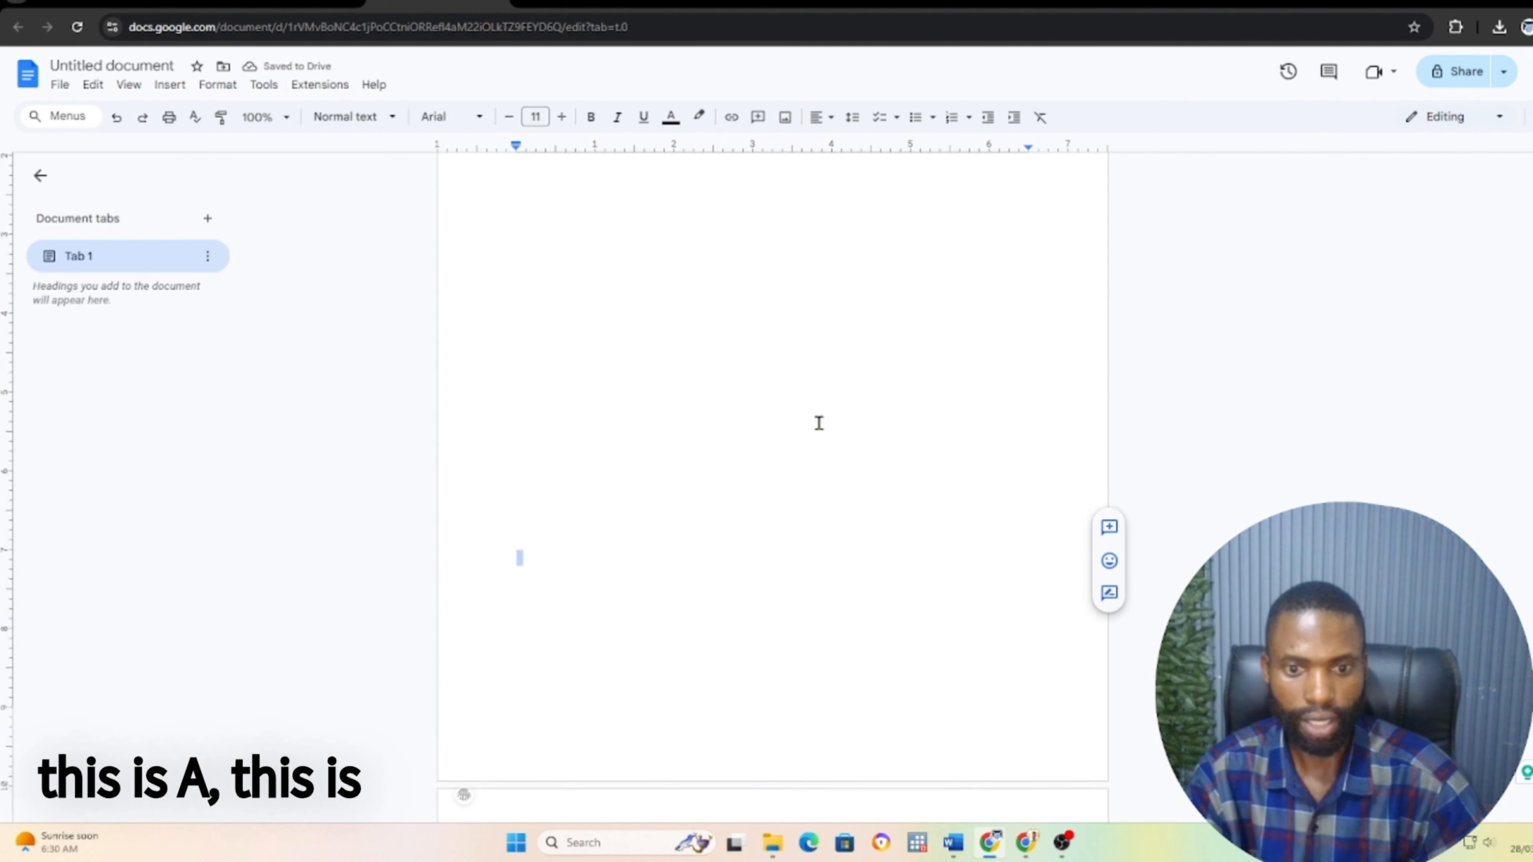
pyautogui.scroll(-8, 821, 434)
pyautogui.scroll(6, 833, 556)
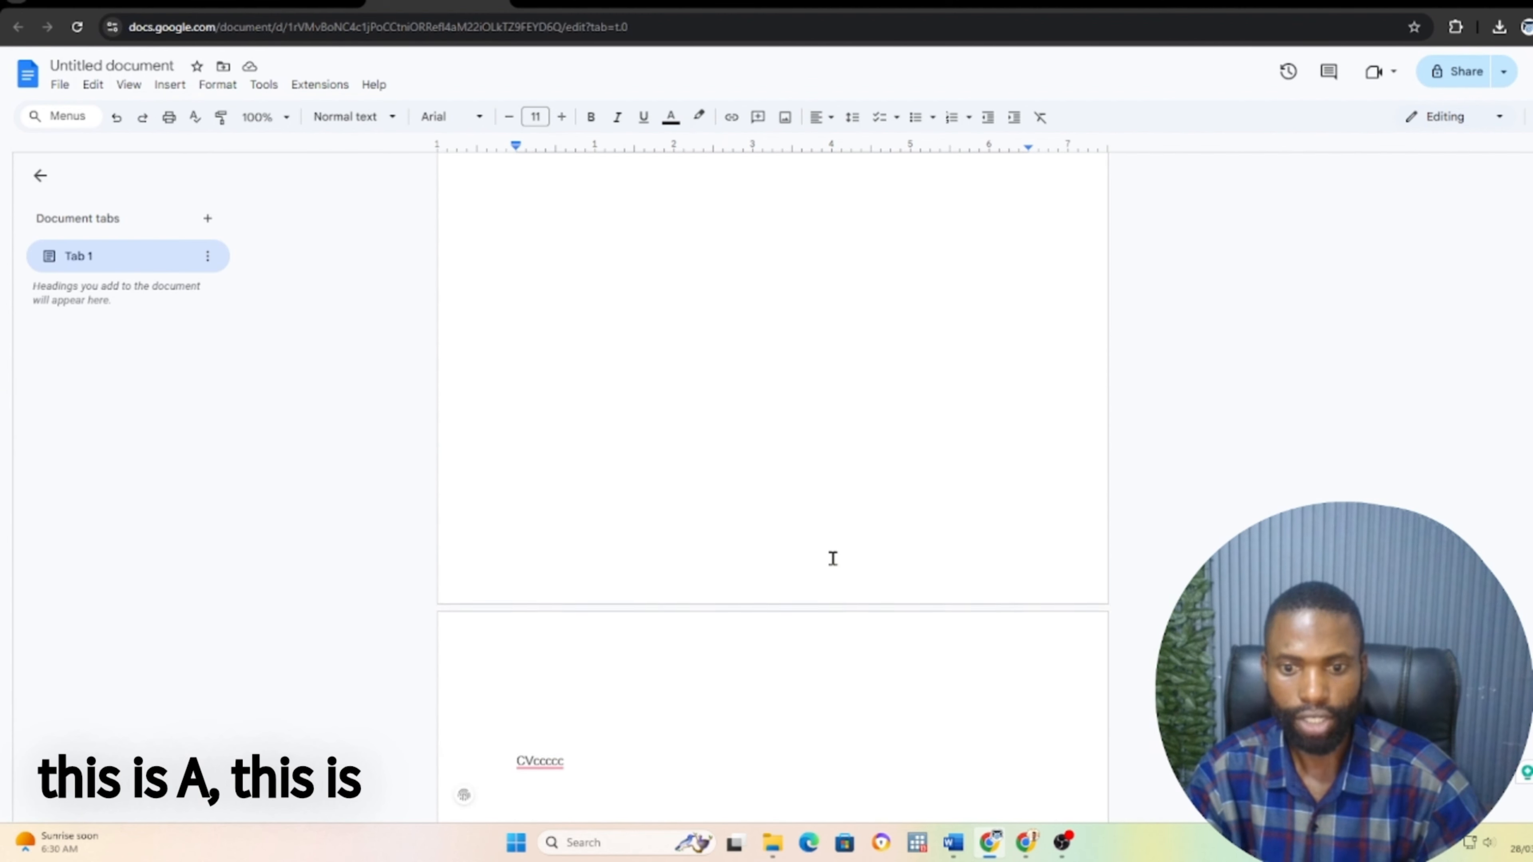
pyautogui.scroll(-12, 833, 561)
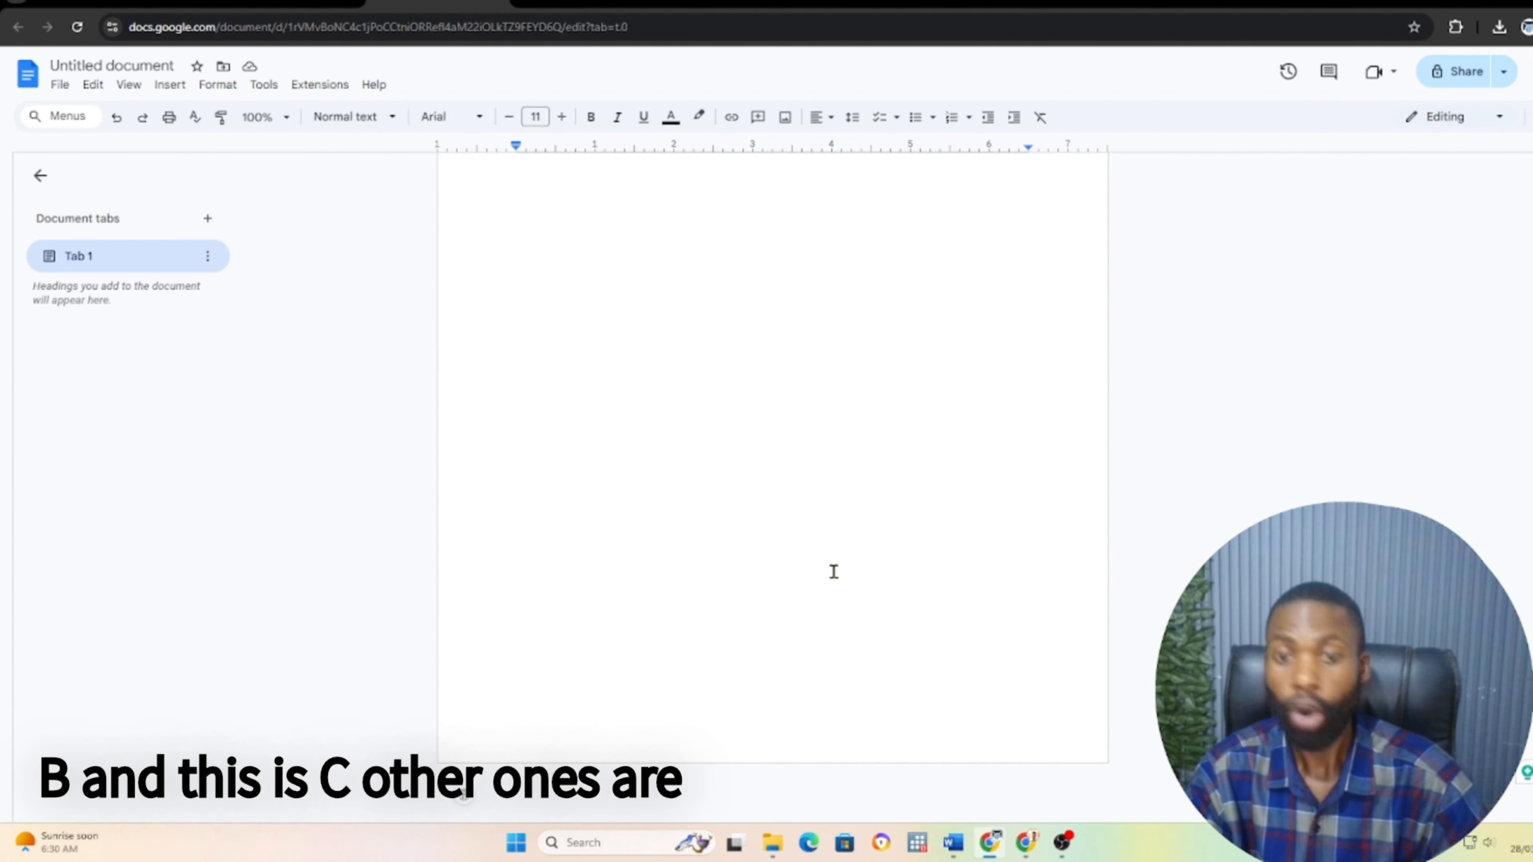
pyautogui.scroll(-10, 833, 572)
pyautogui.scroll(8, 835, 568)
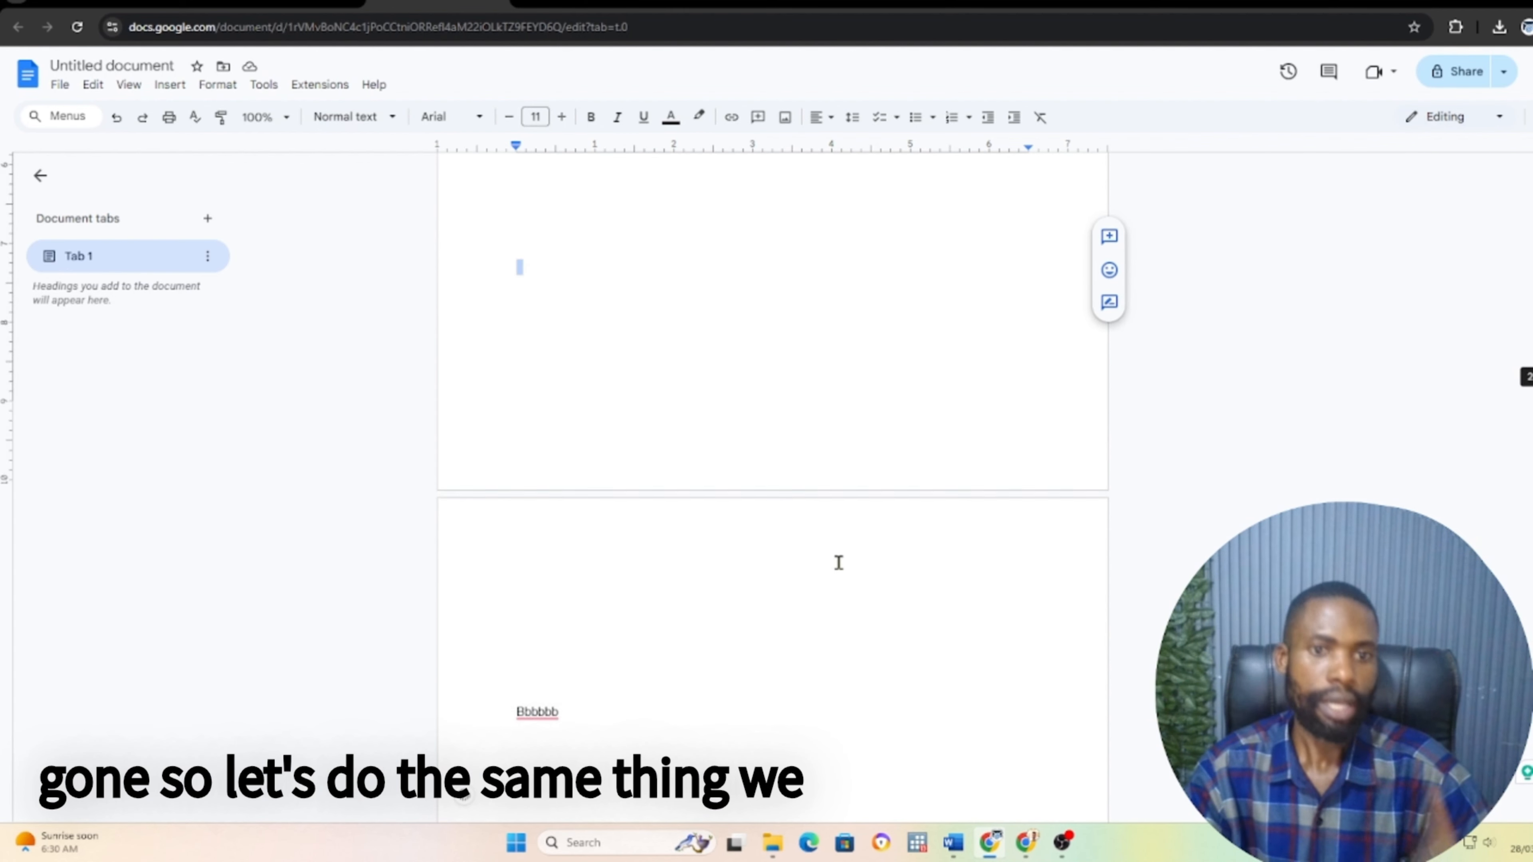
pyautogui.scroll(7, 838, 562)
pyautogui.scroll(-5, 836, 561)
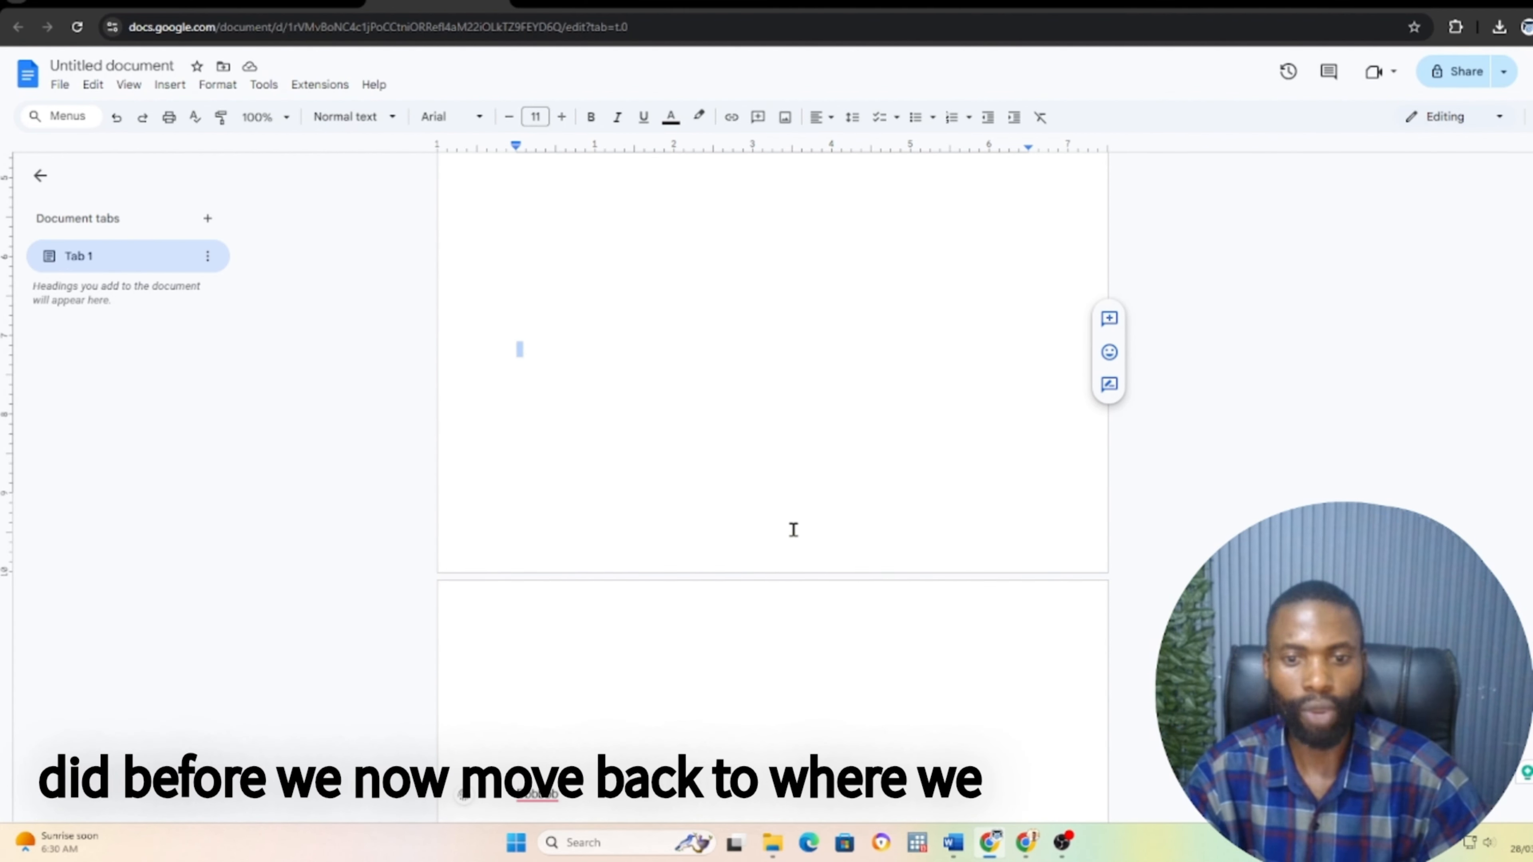
# Insert a next-page section break at the end of the first page
pyautogui.click(486, 495)
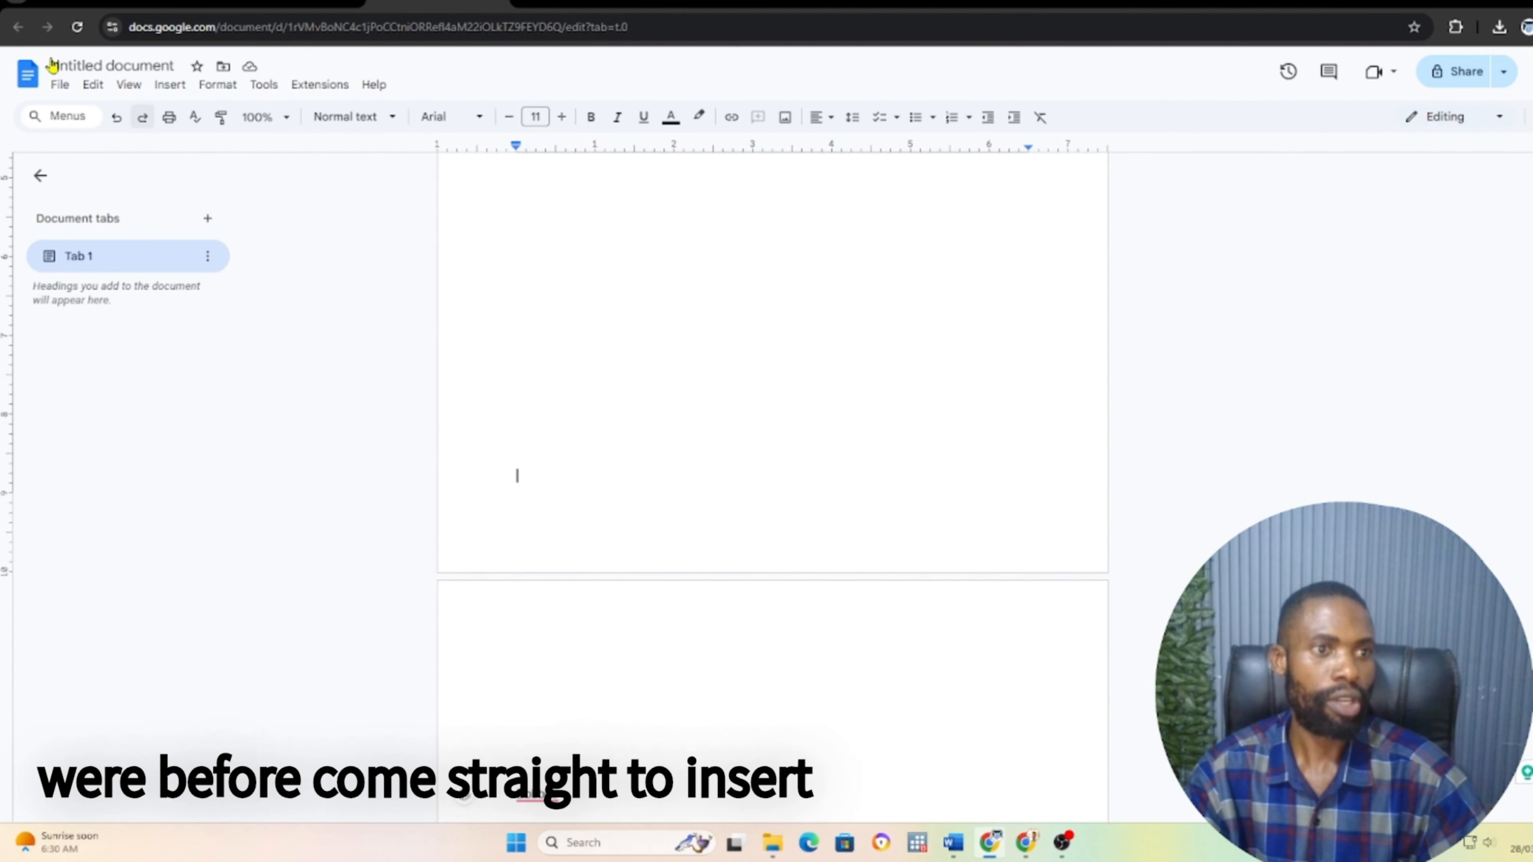
pyautogui.click(171, 89)
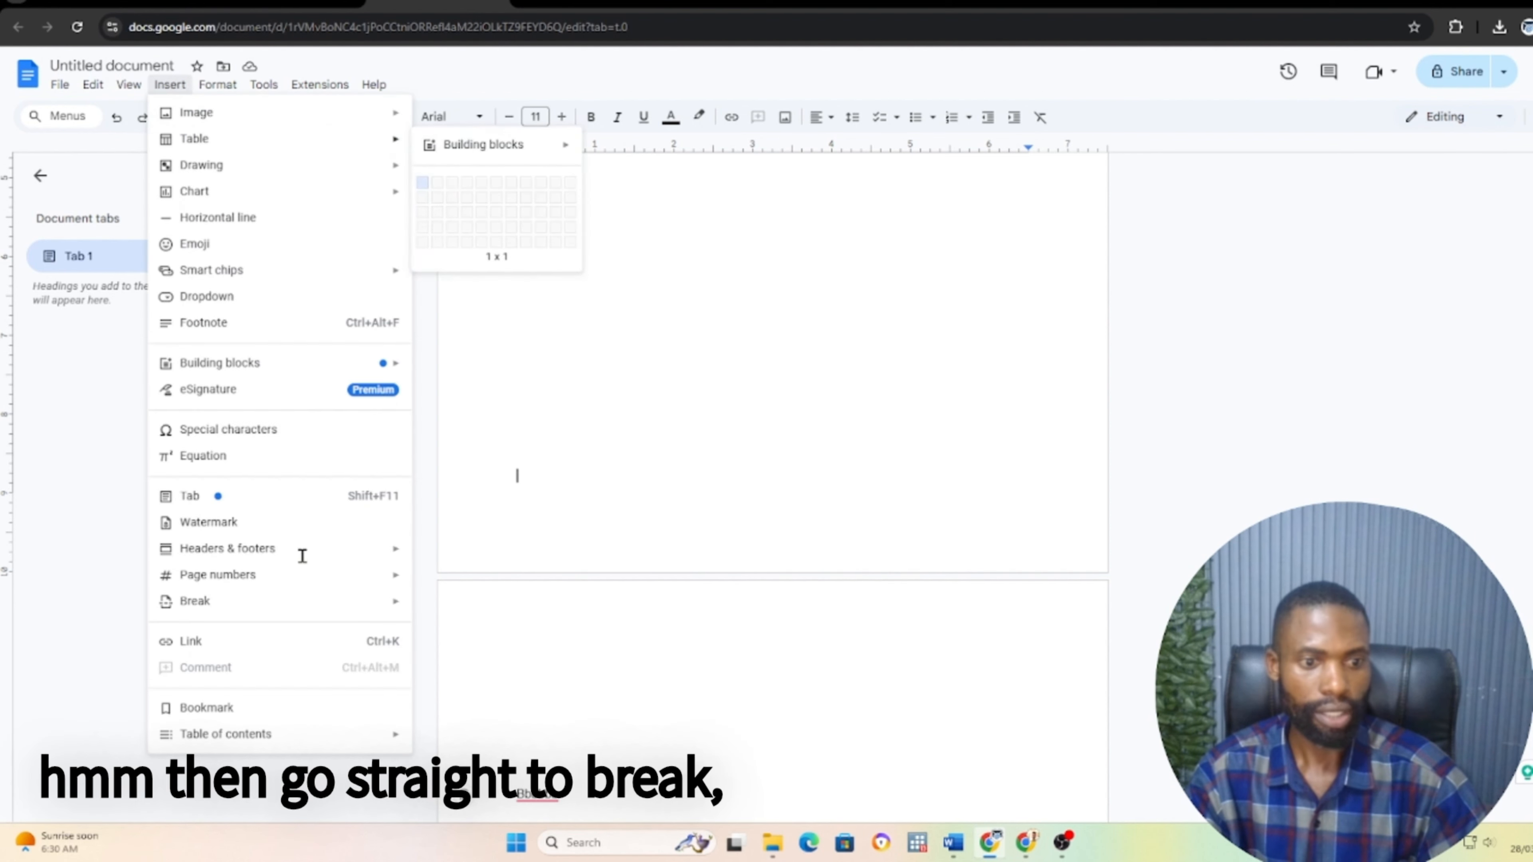
pyautogui.moveTo(202, 601)
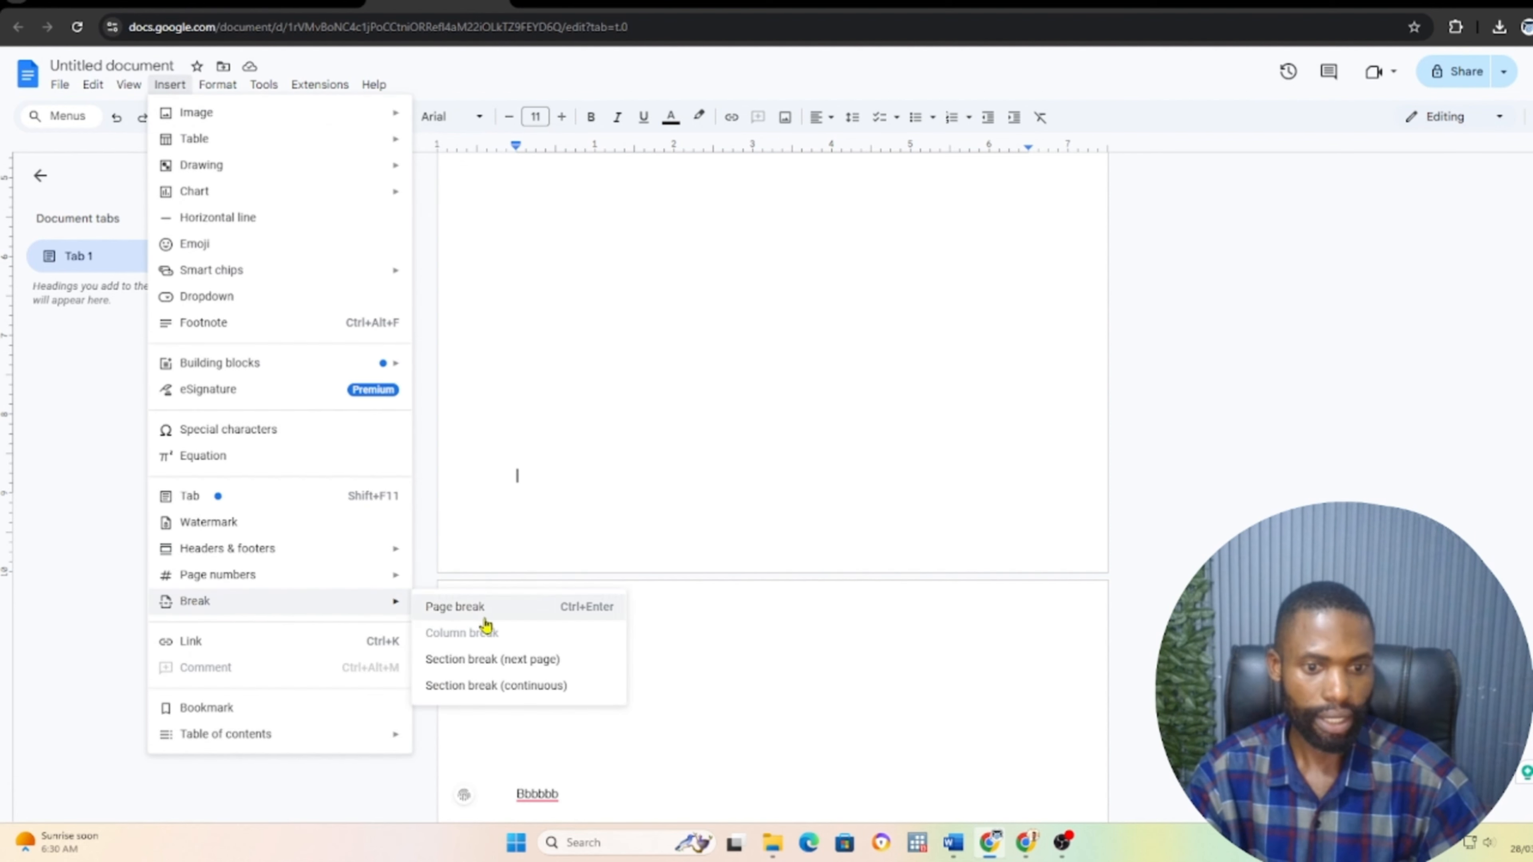
pyautogui.click(479, 658)
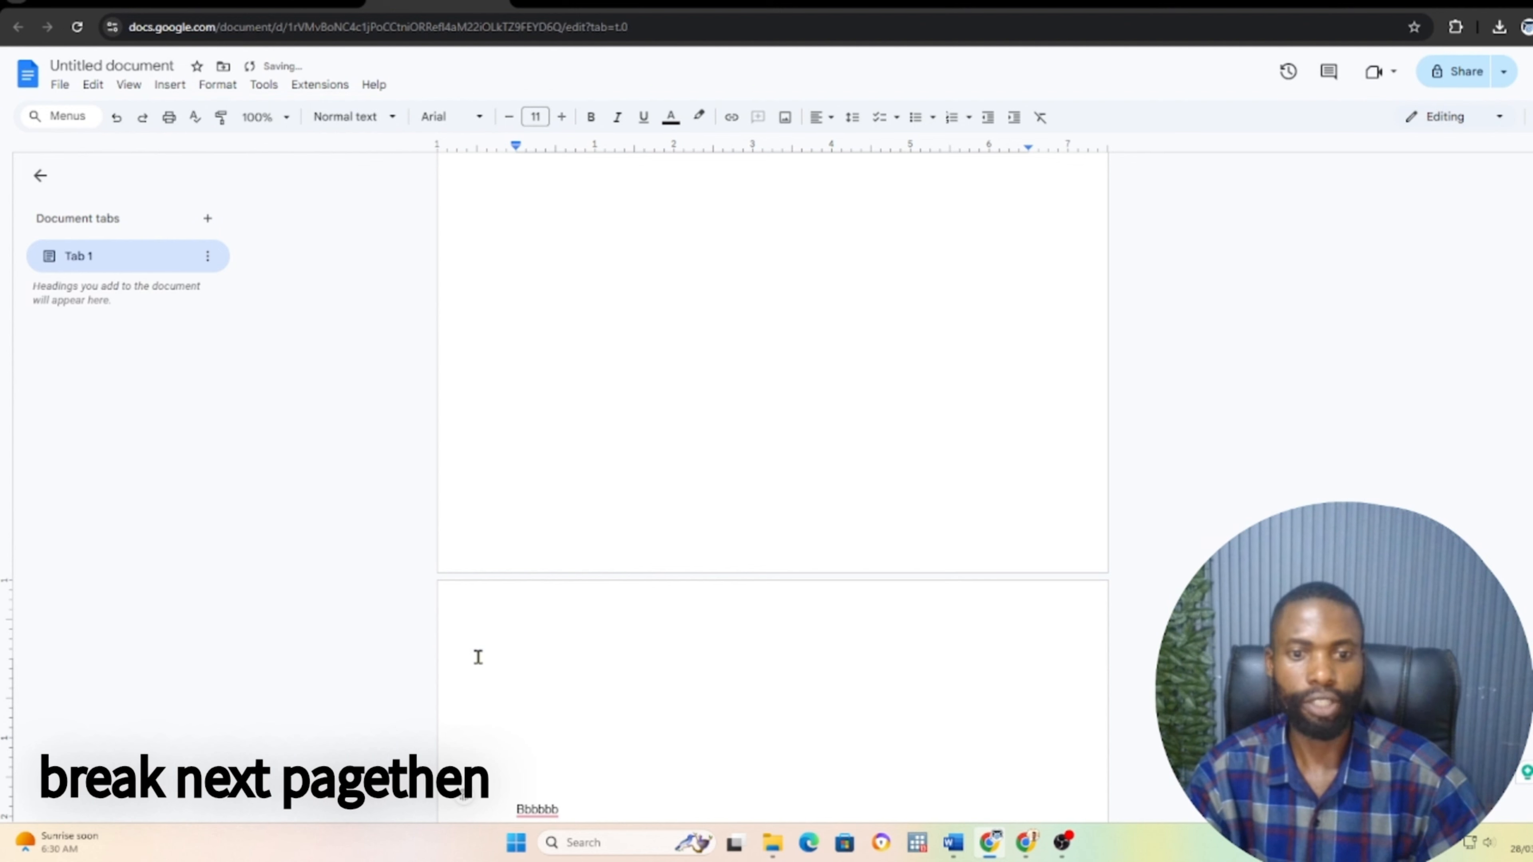
# Turn on a different first page for the Section 1 footer, enter i in it centered and return to the body
pyautogui.scroll(6, 760, 538)
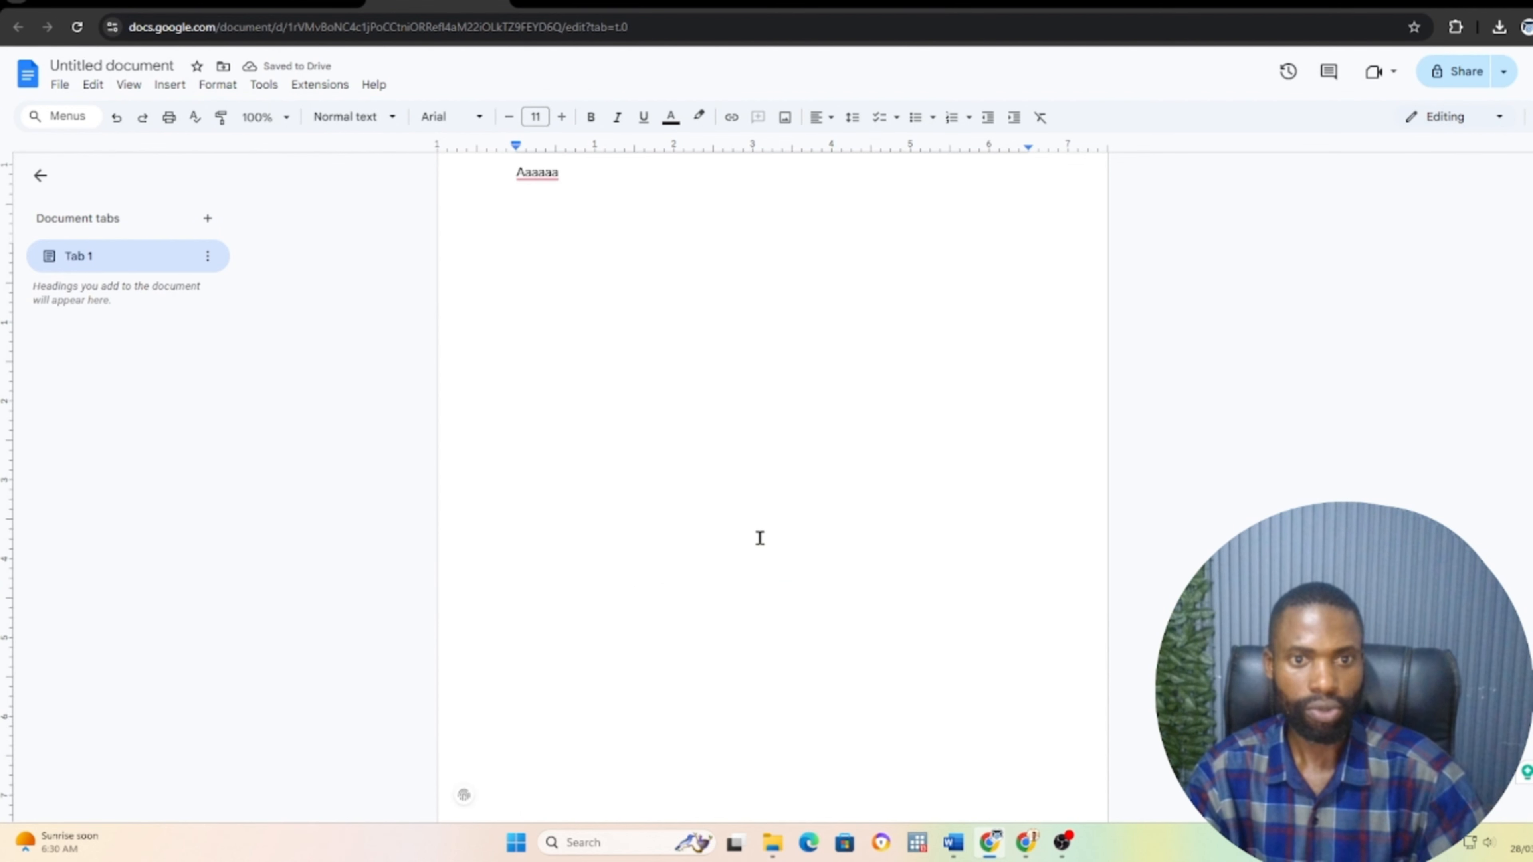
pyautogui.scroll(-7, 760, 538)
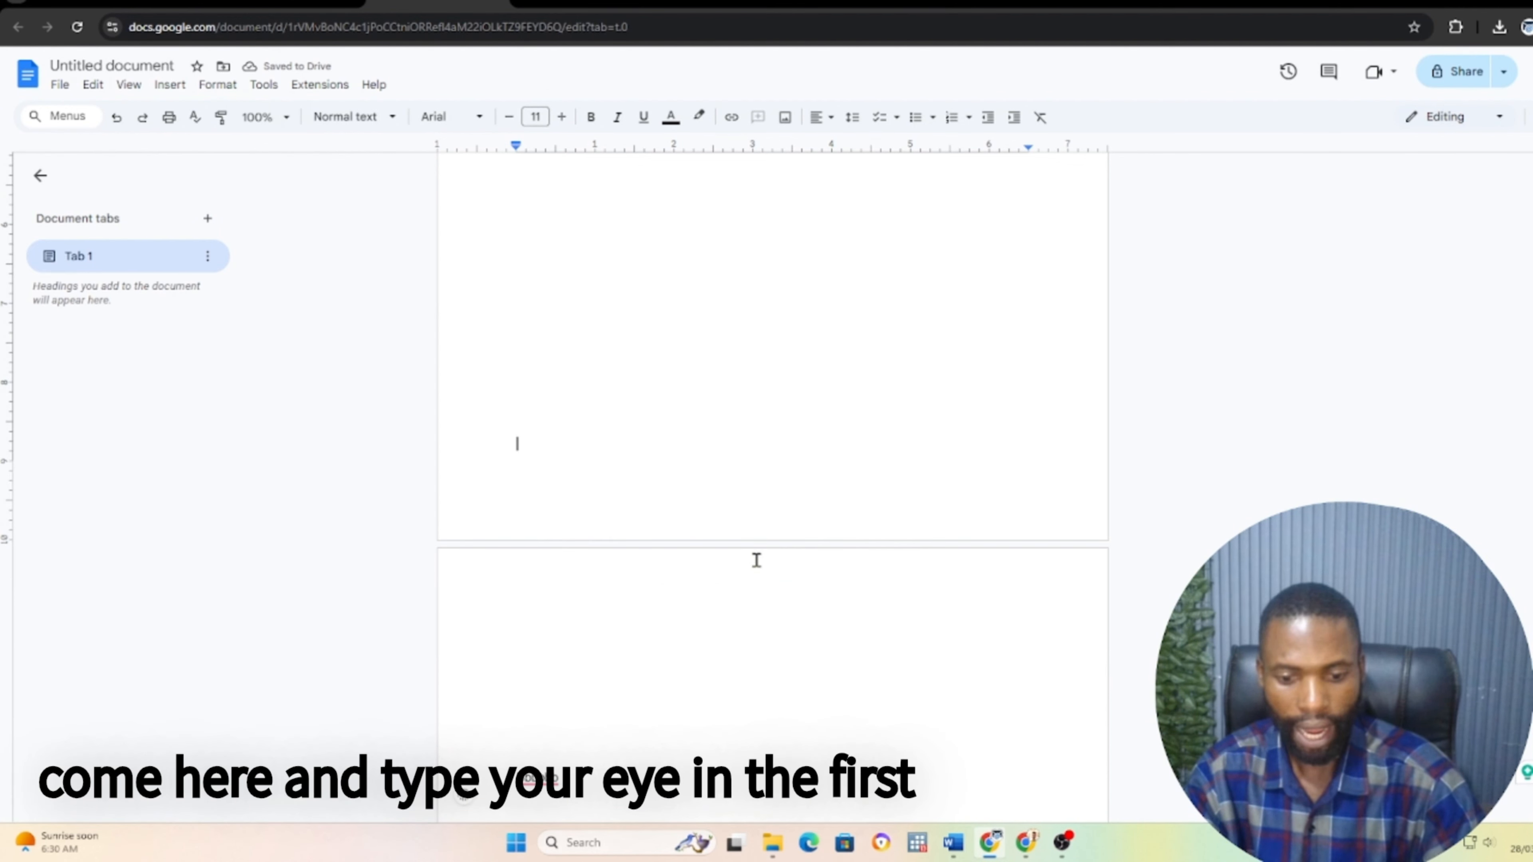
pyautogui.write('i')
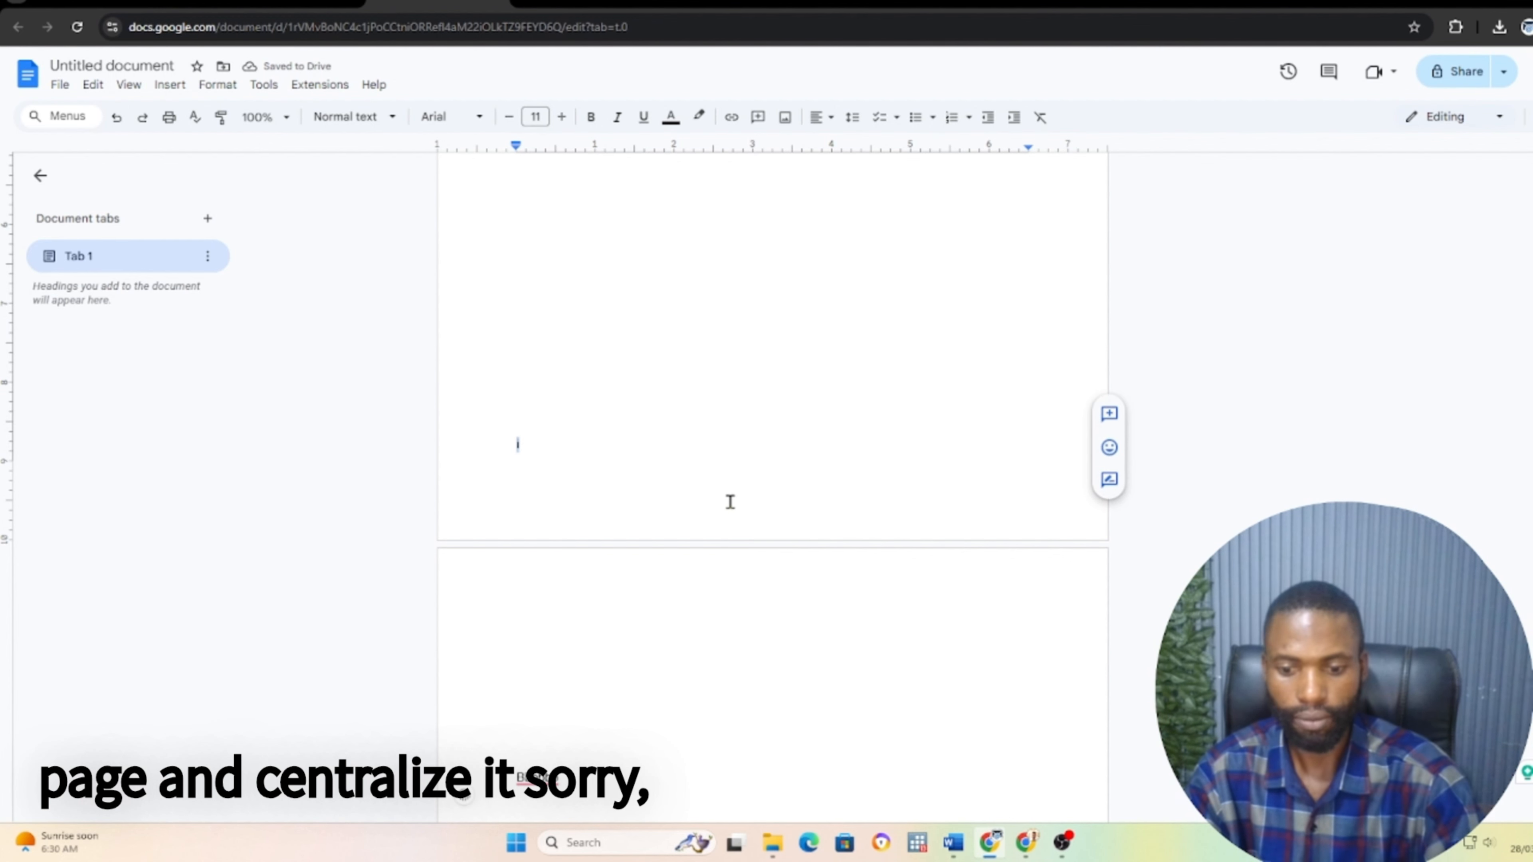
pyautogui.press('BackSpace')
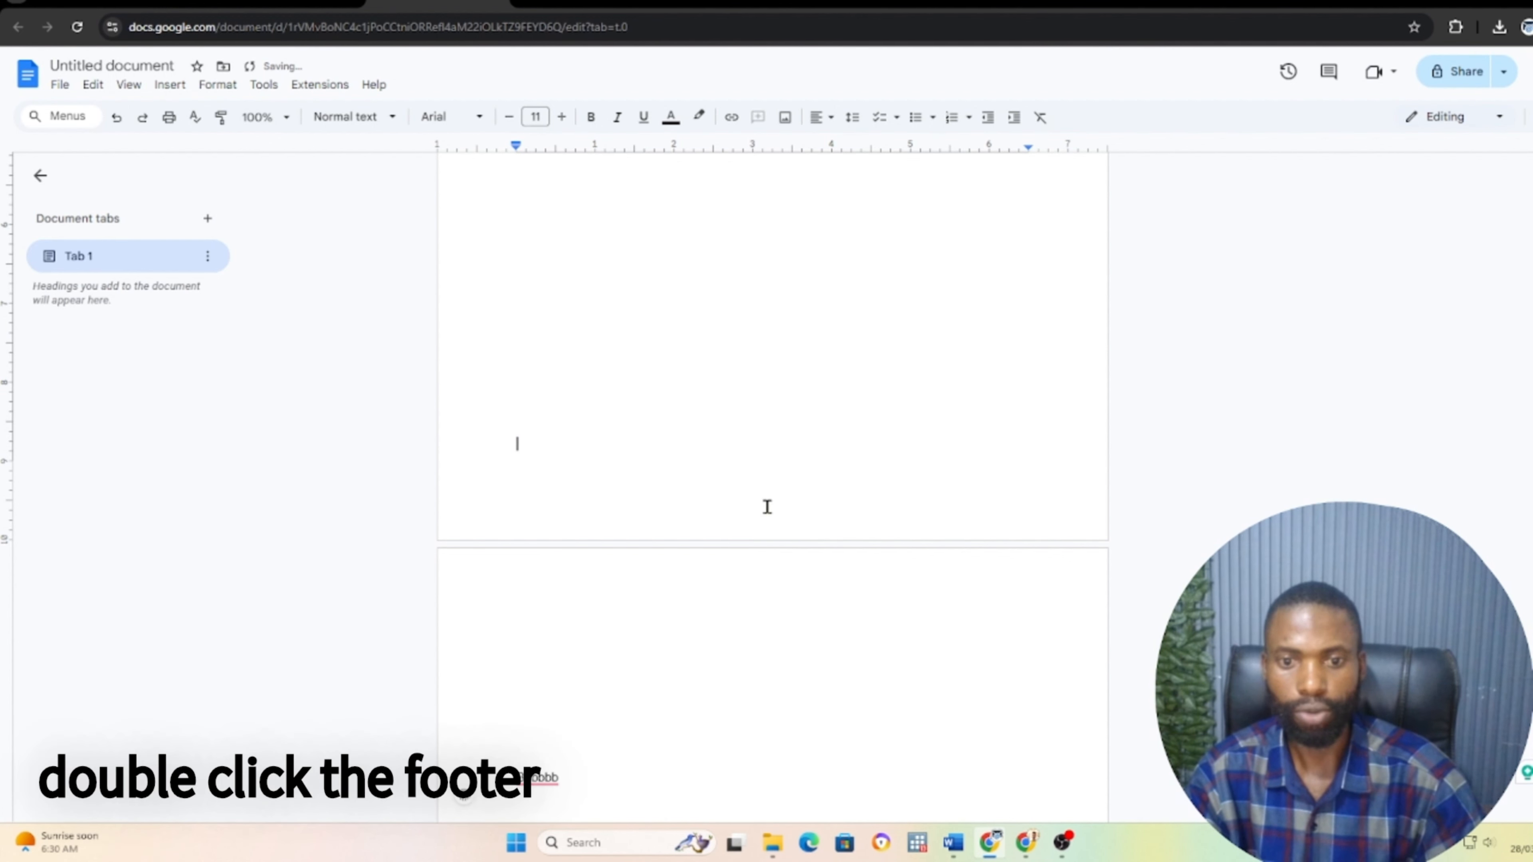
pyautogui.doubleClick(767, 506)
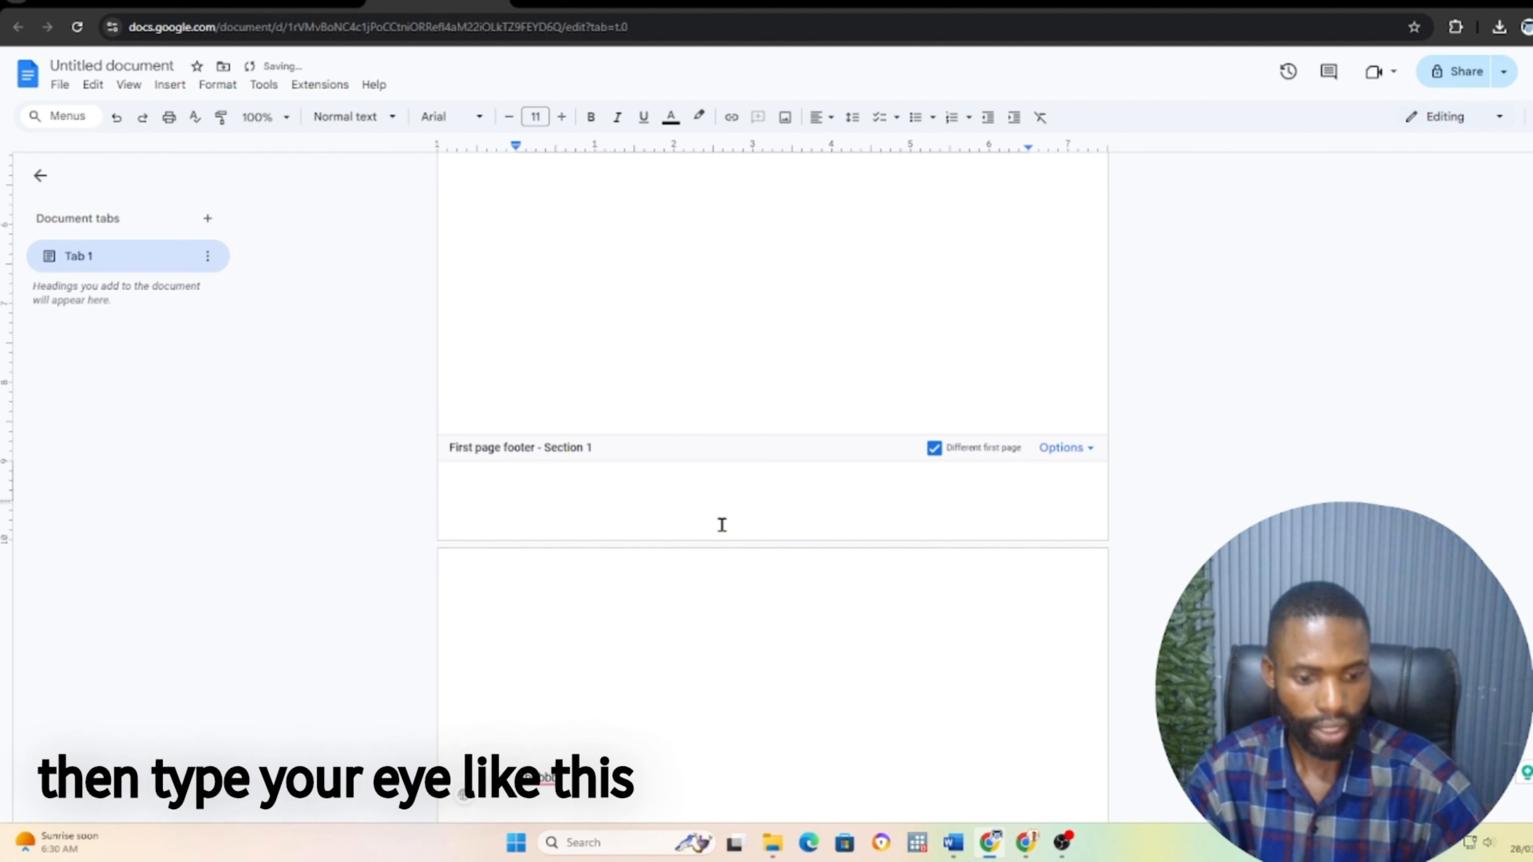
pyautogui.write('i')
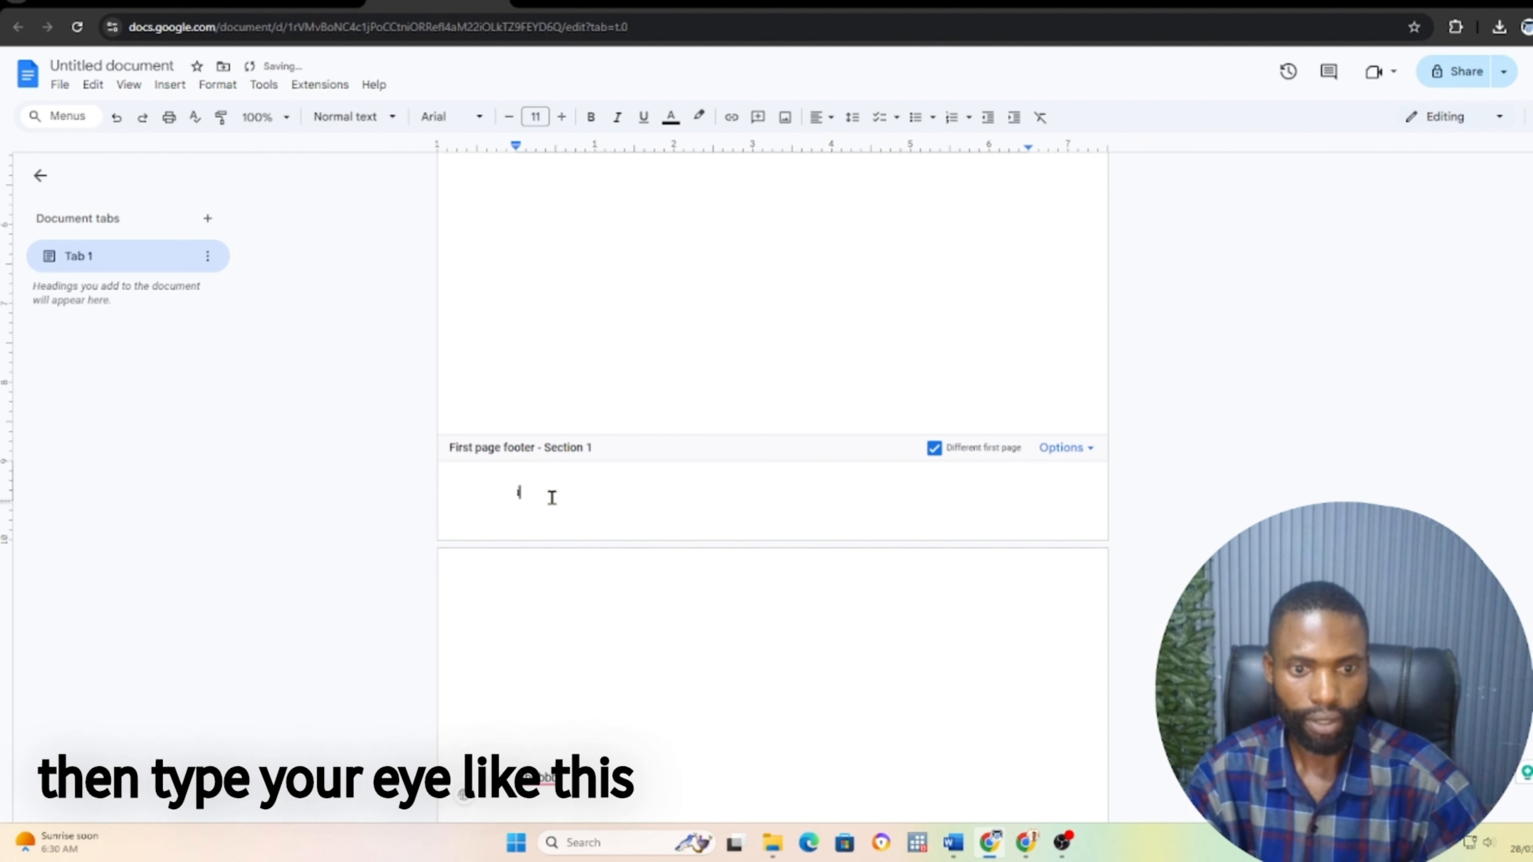
pyautogui.click(829, 124)
pyautogui.click(845, 148)
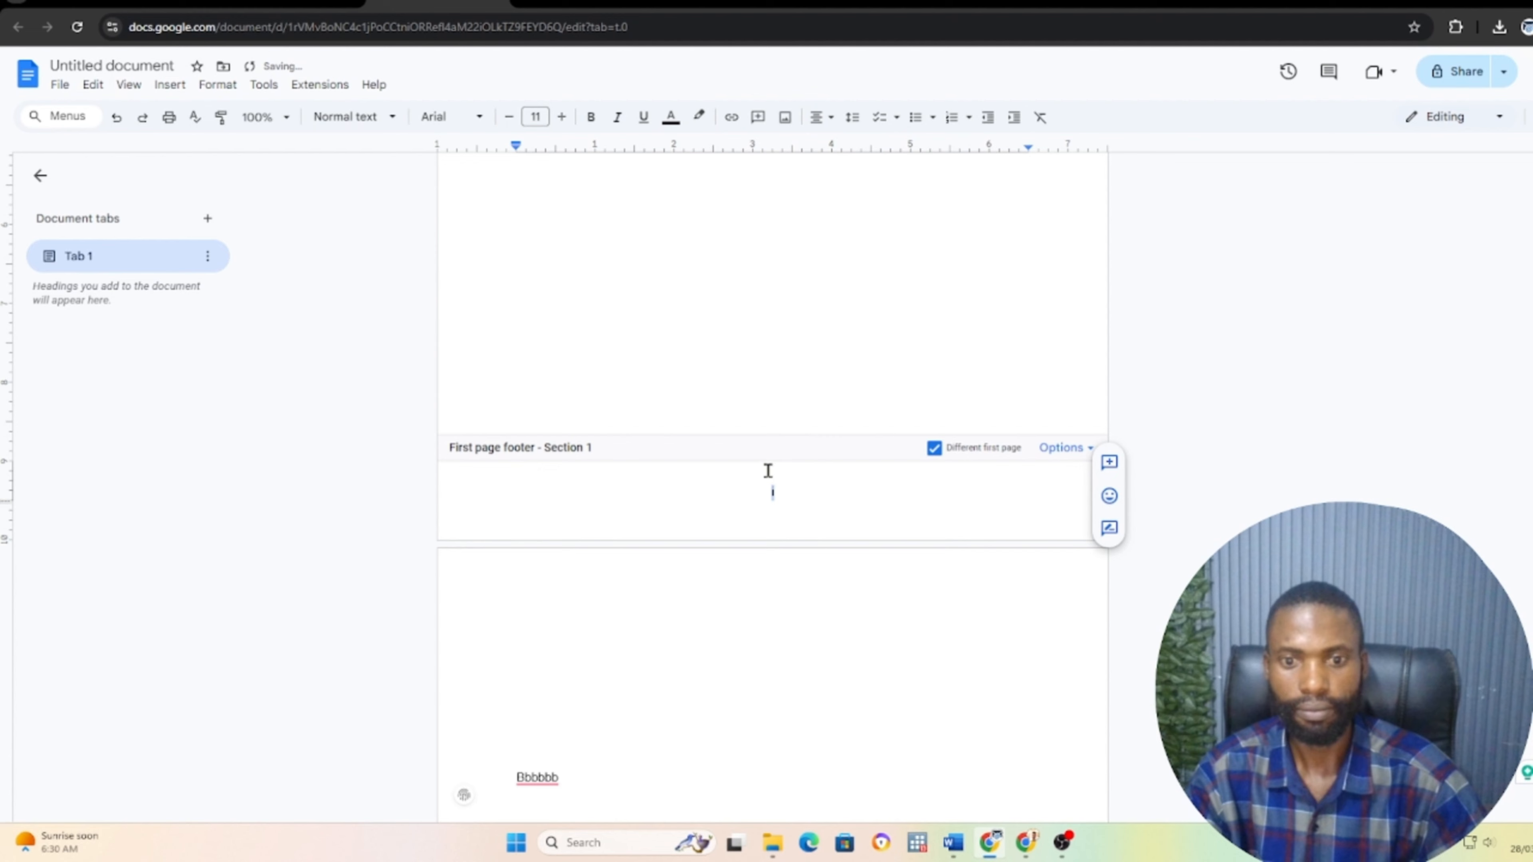
pyautogui.click(824, 300)
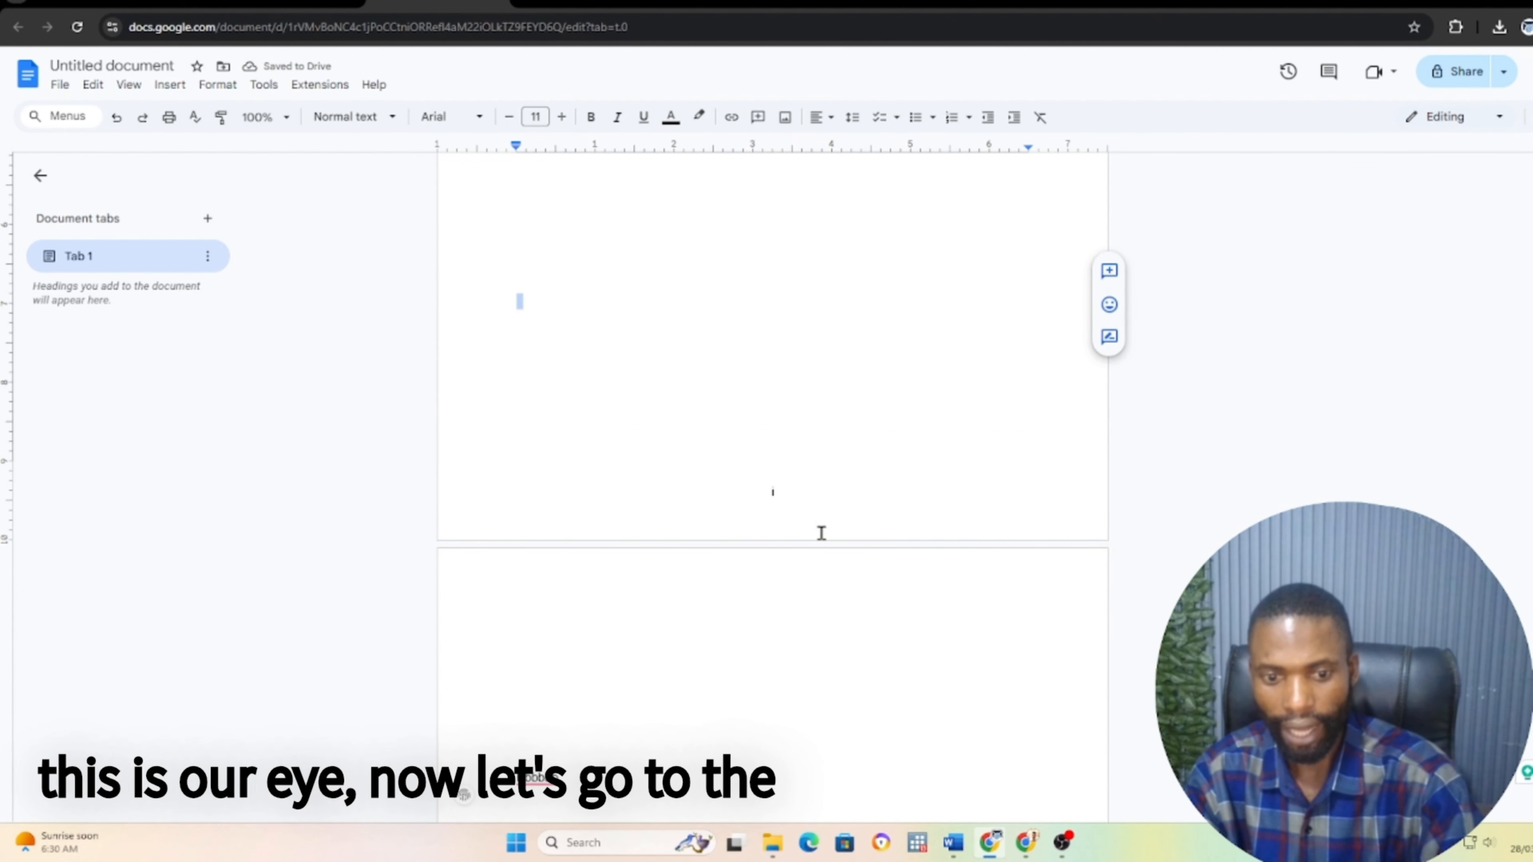
# Insert a next-page section break at the end of the second page, before CVccccc
pyautogui.scroll(-5, 821, 532)
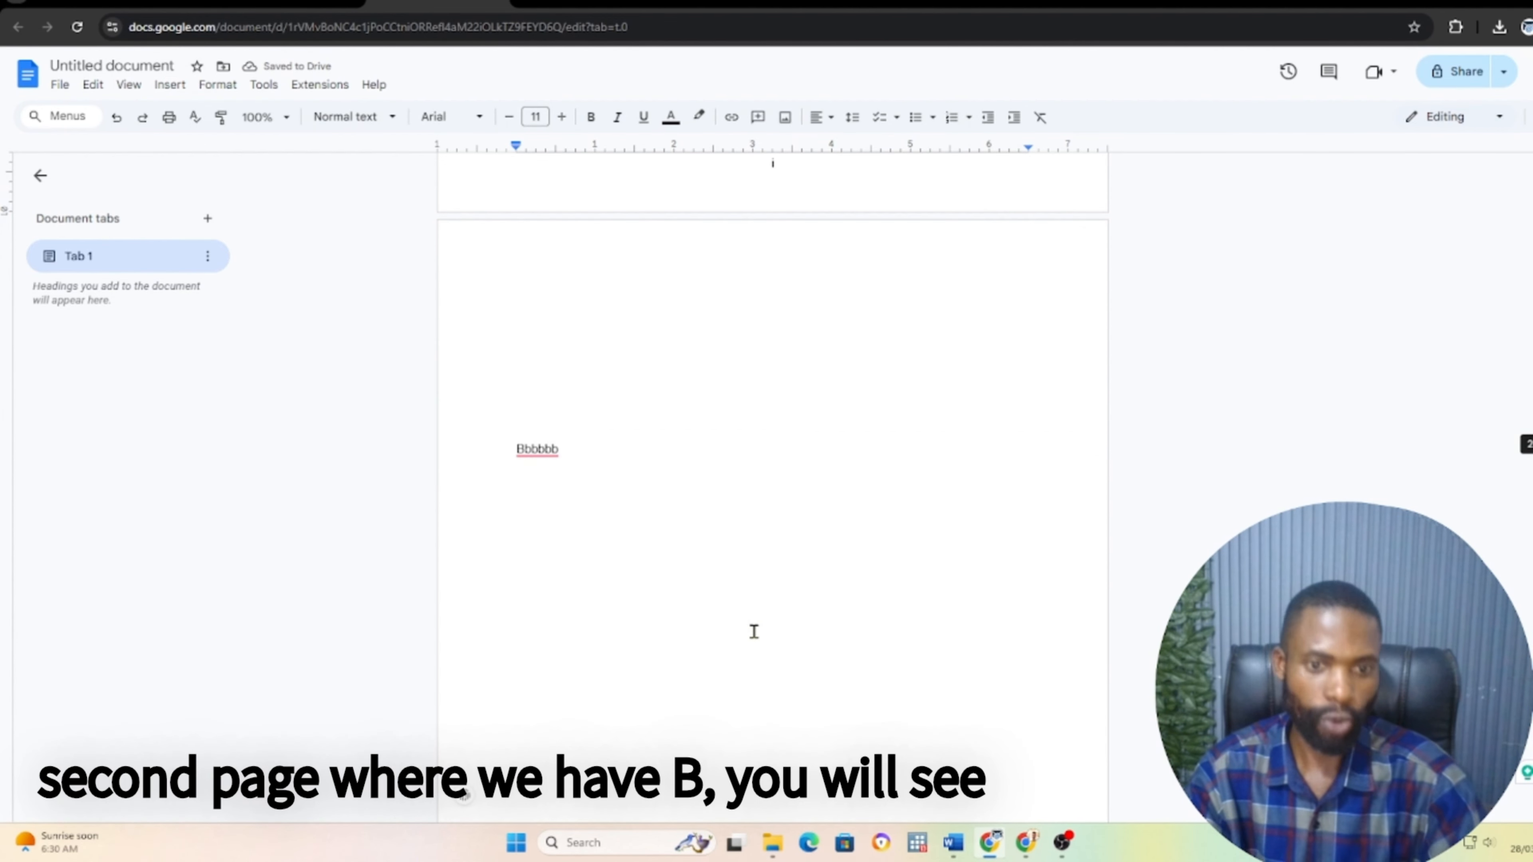
pyautogui.scroll(1, 766, 622)
pyautogui.scroll(-2, 784, 619)
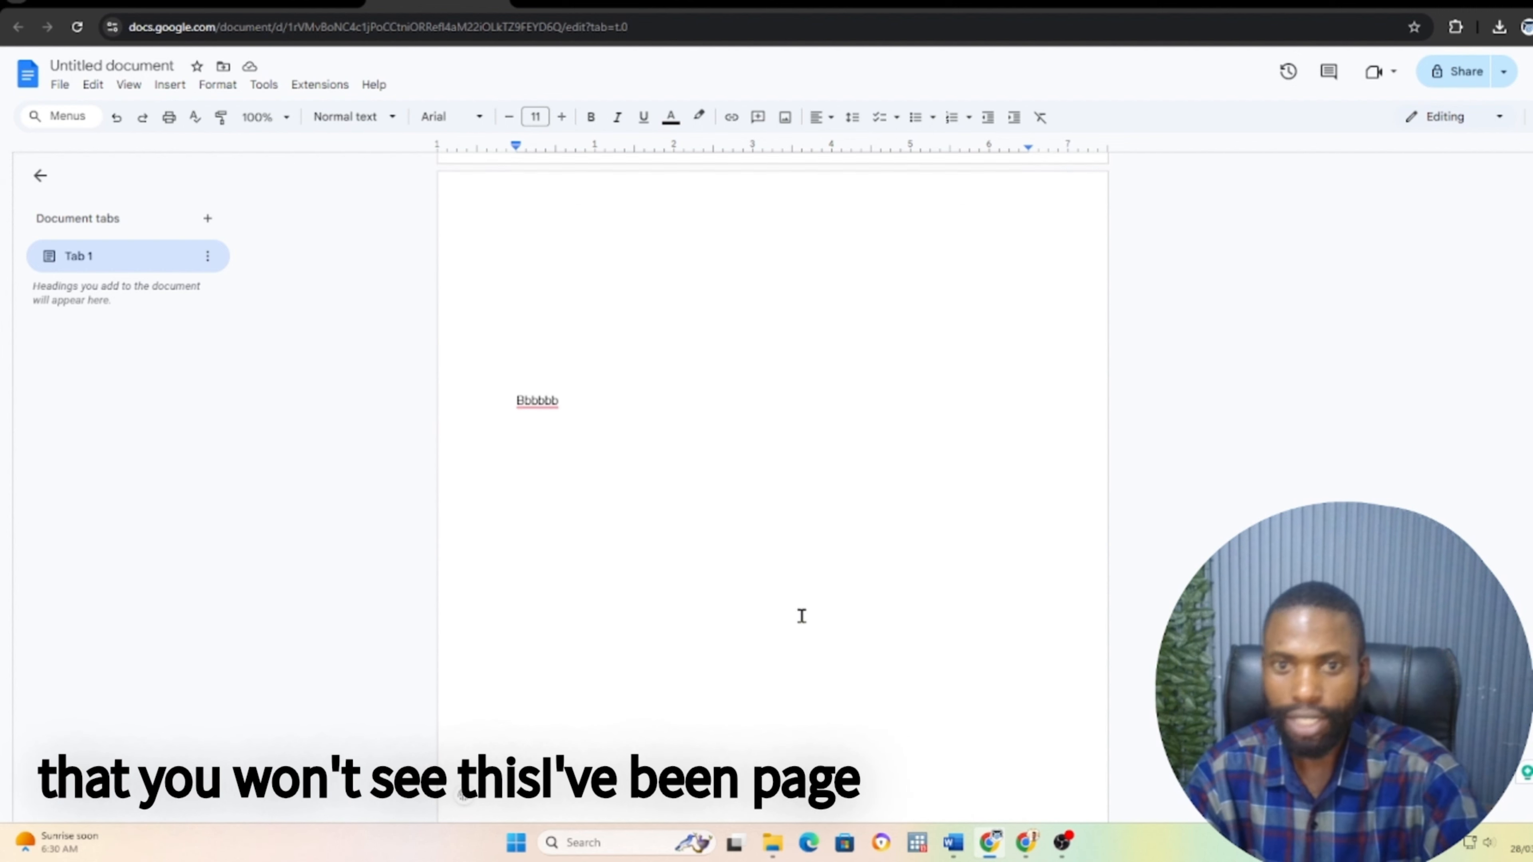
pyautogui.scroll(2, 800, 610)
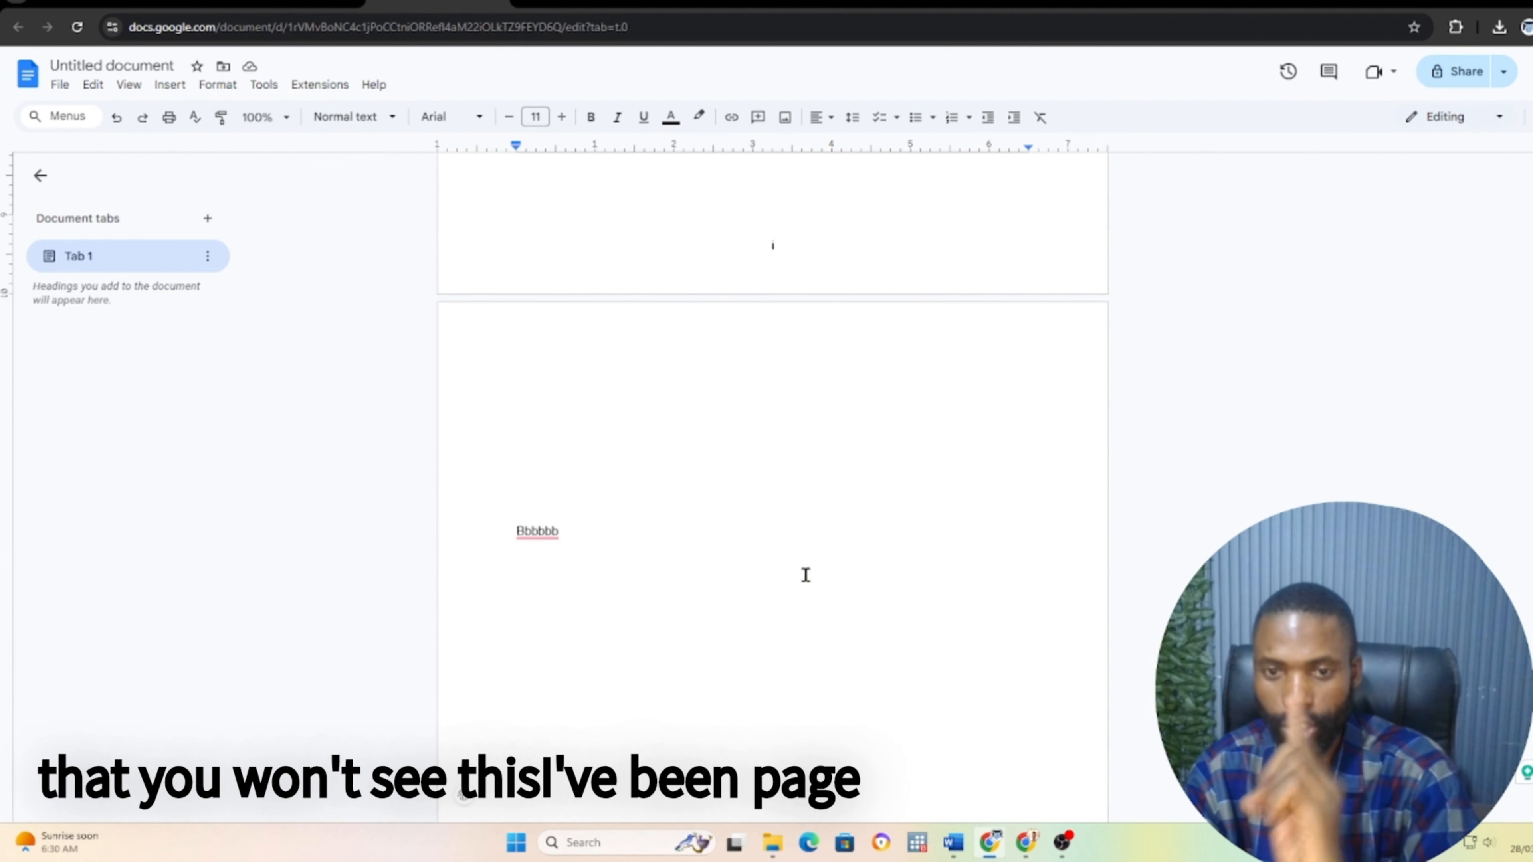
pyautogui.scroll(-12, 809, 578)
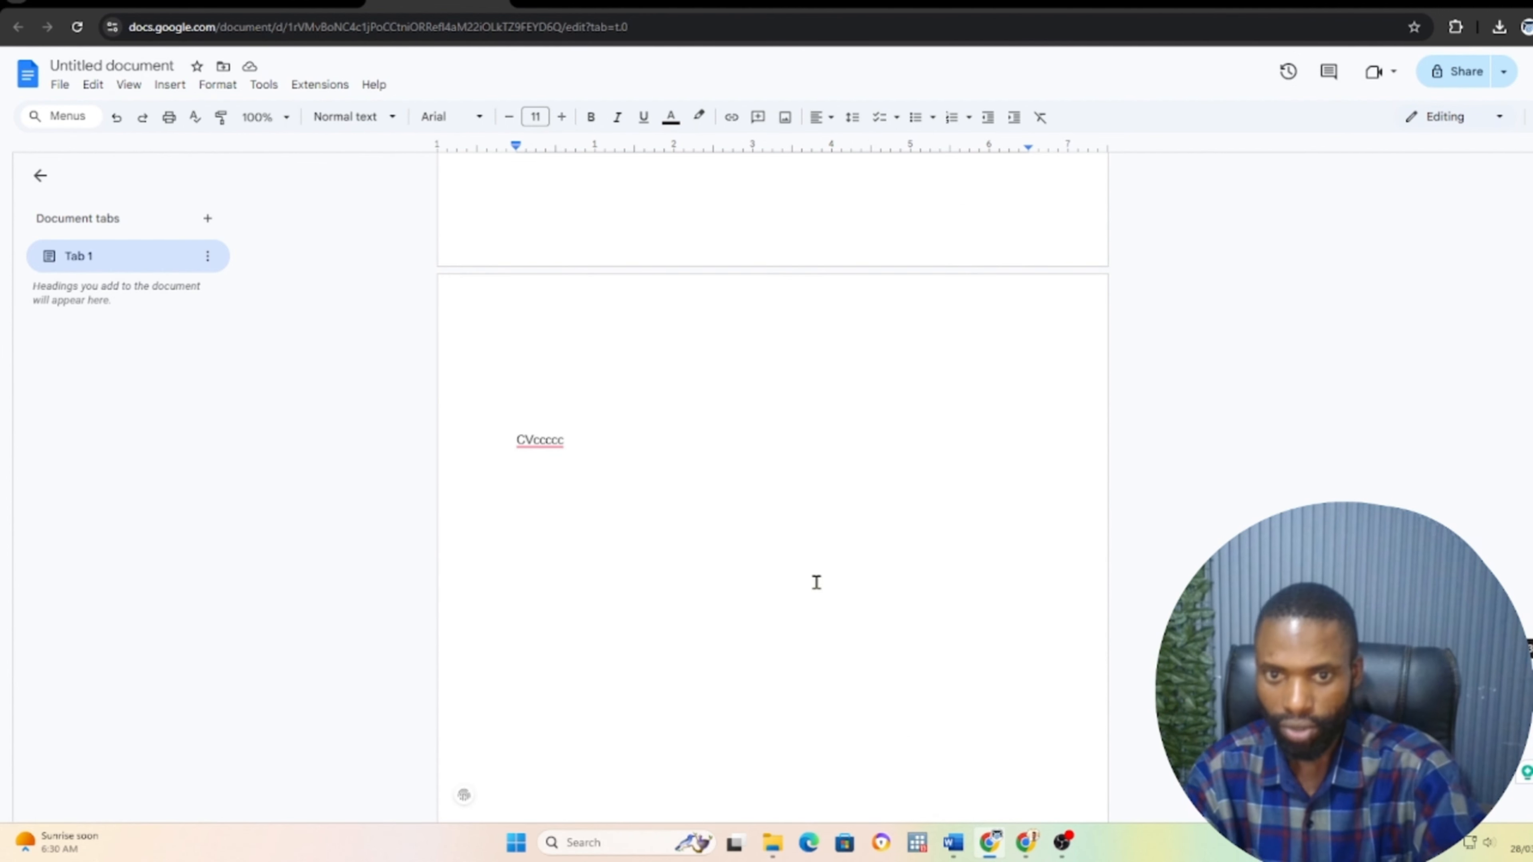
pyautogui.scroll(3, 814, 576)
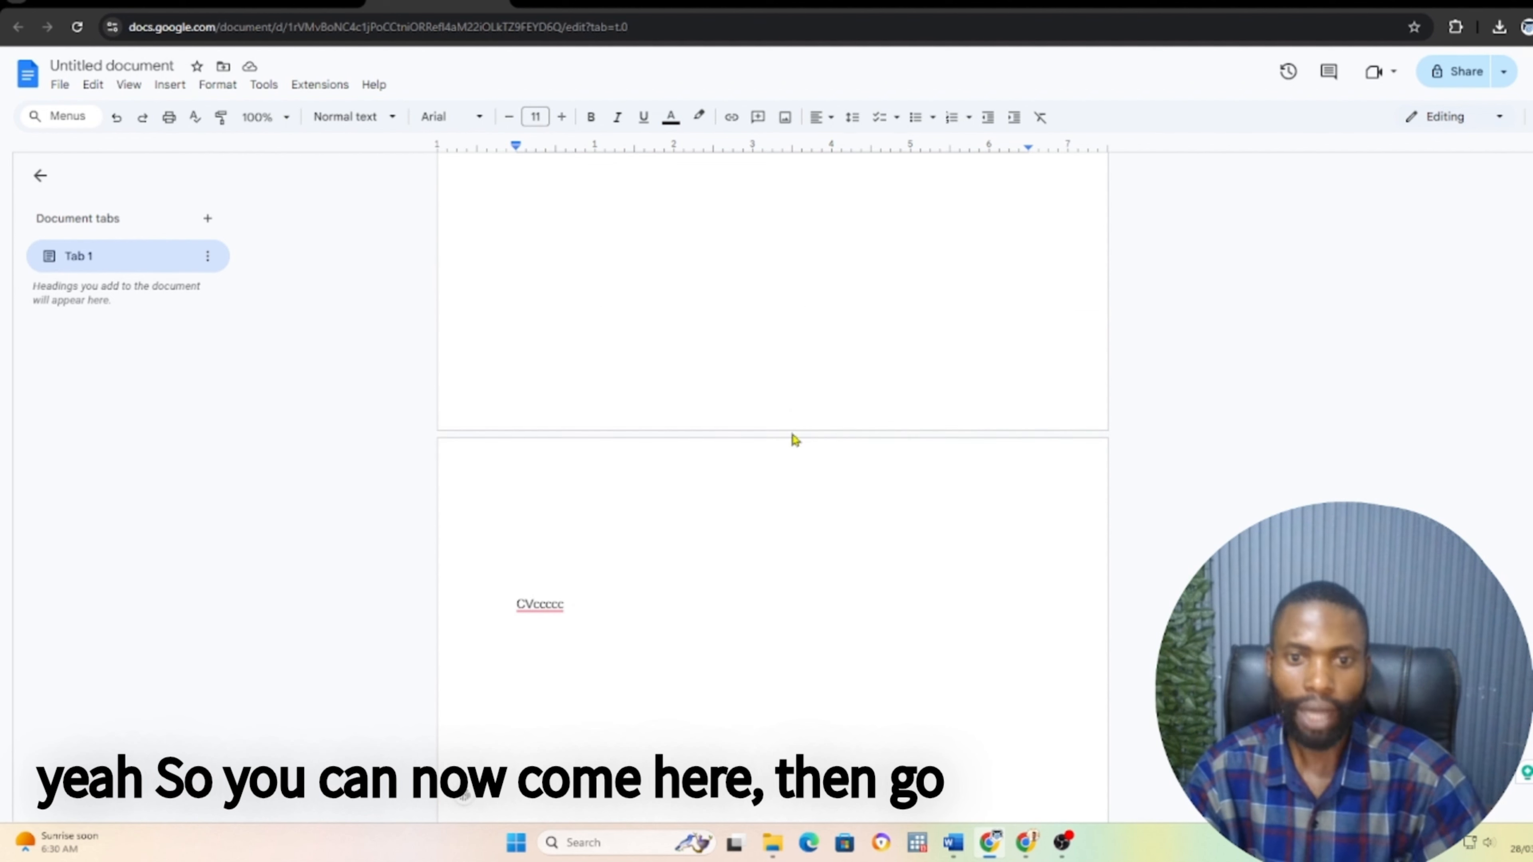
pyautogui.click(168, 85)
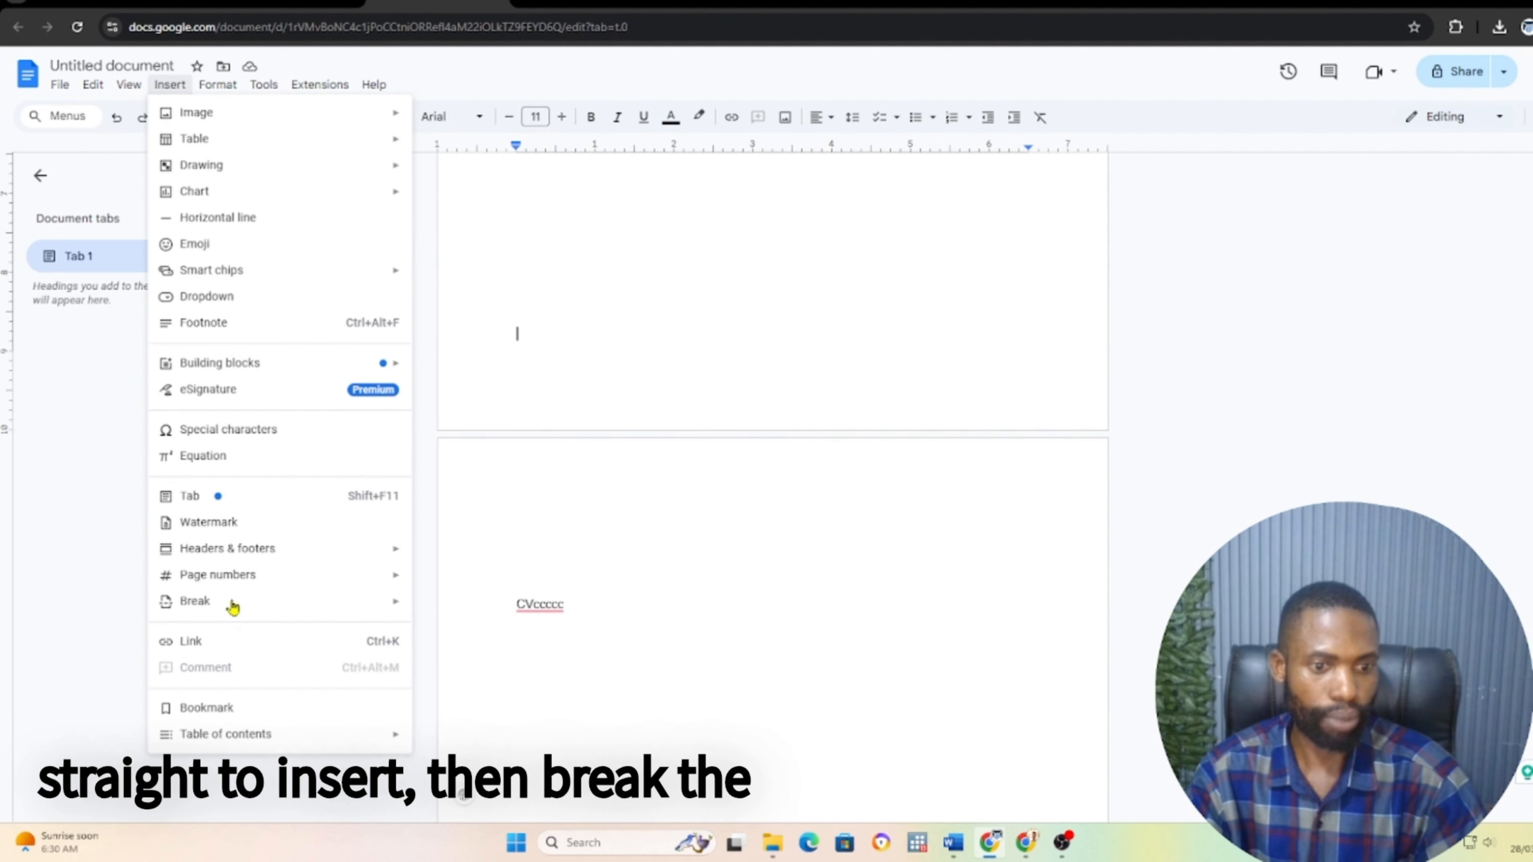
pyautogui.moveTo(332, 600)
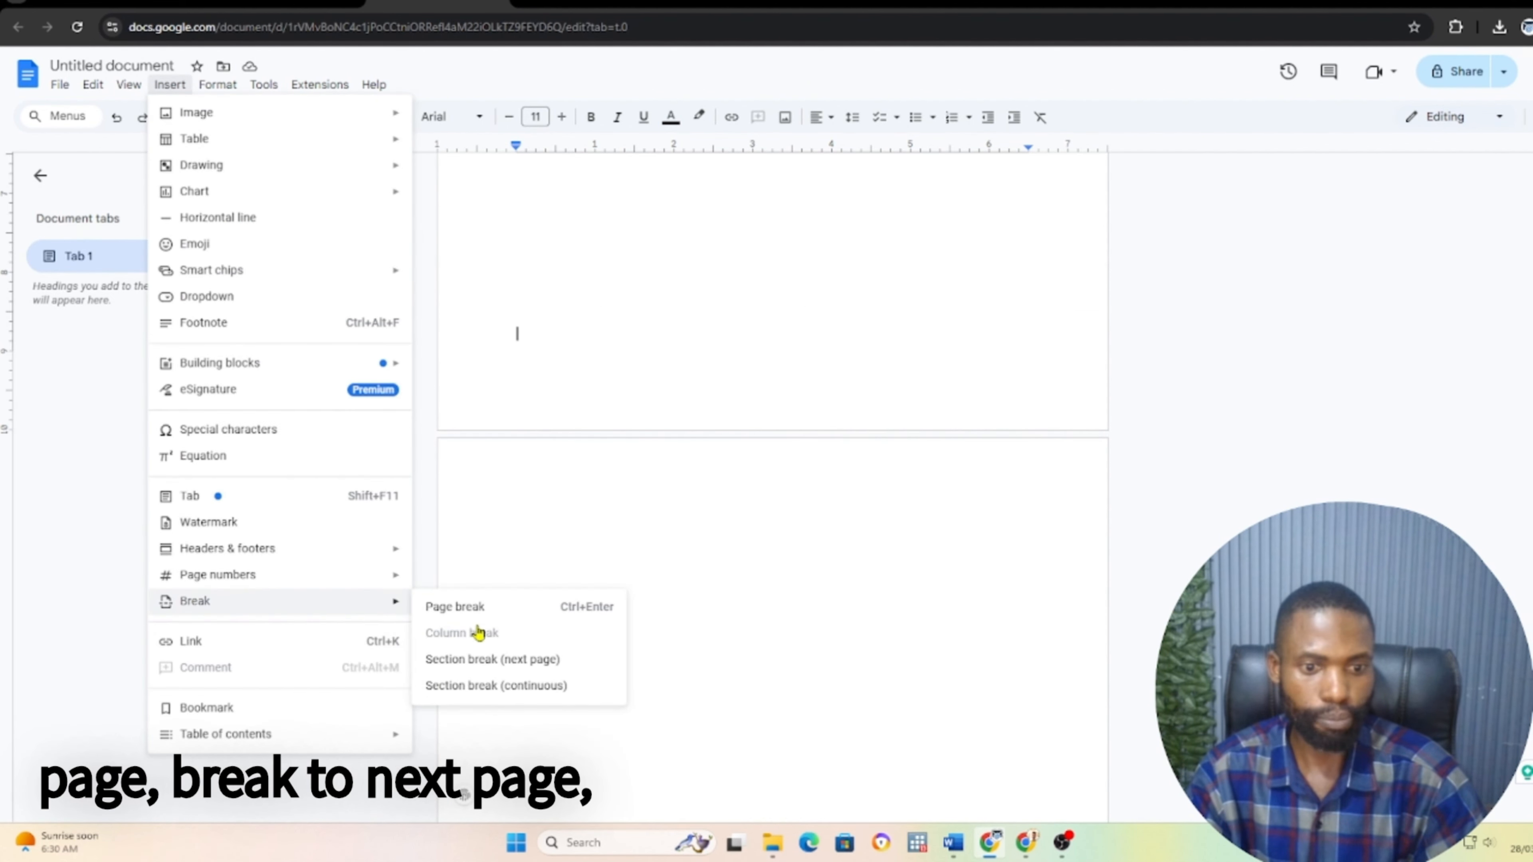
pyautogui.click(475, 658)
# Open the Section 2 footer, turn on a different first page and unlink it from the previous section
pyautogui.click(740, 393)
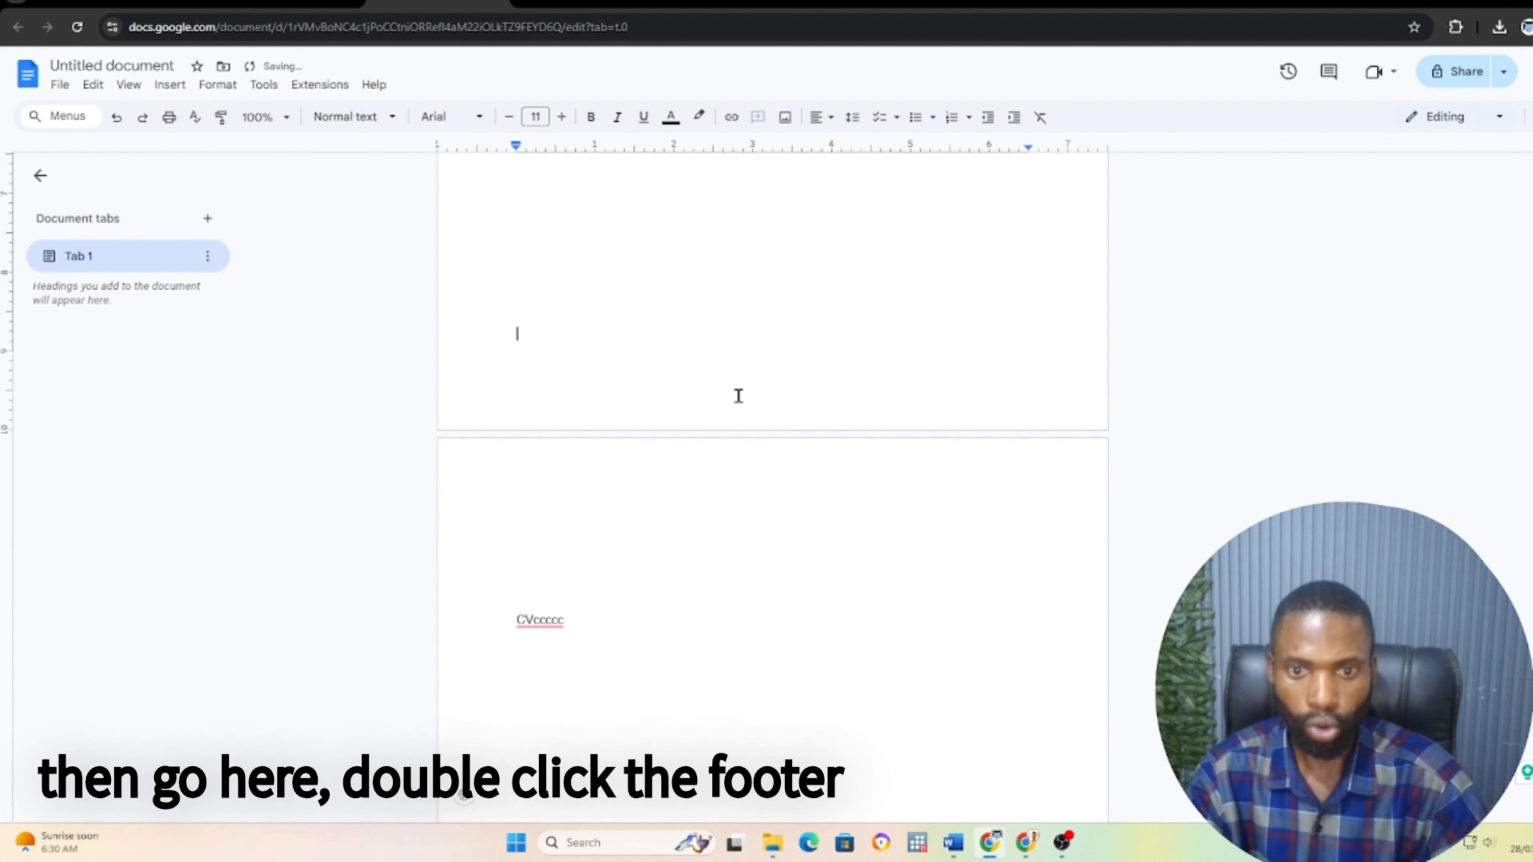
pyautogui.doubleClick(737, 402)
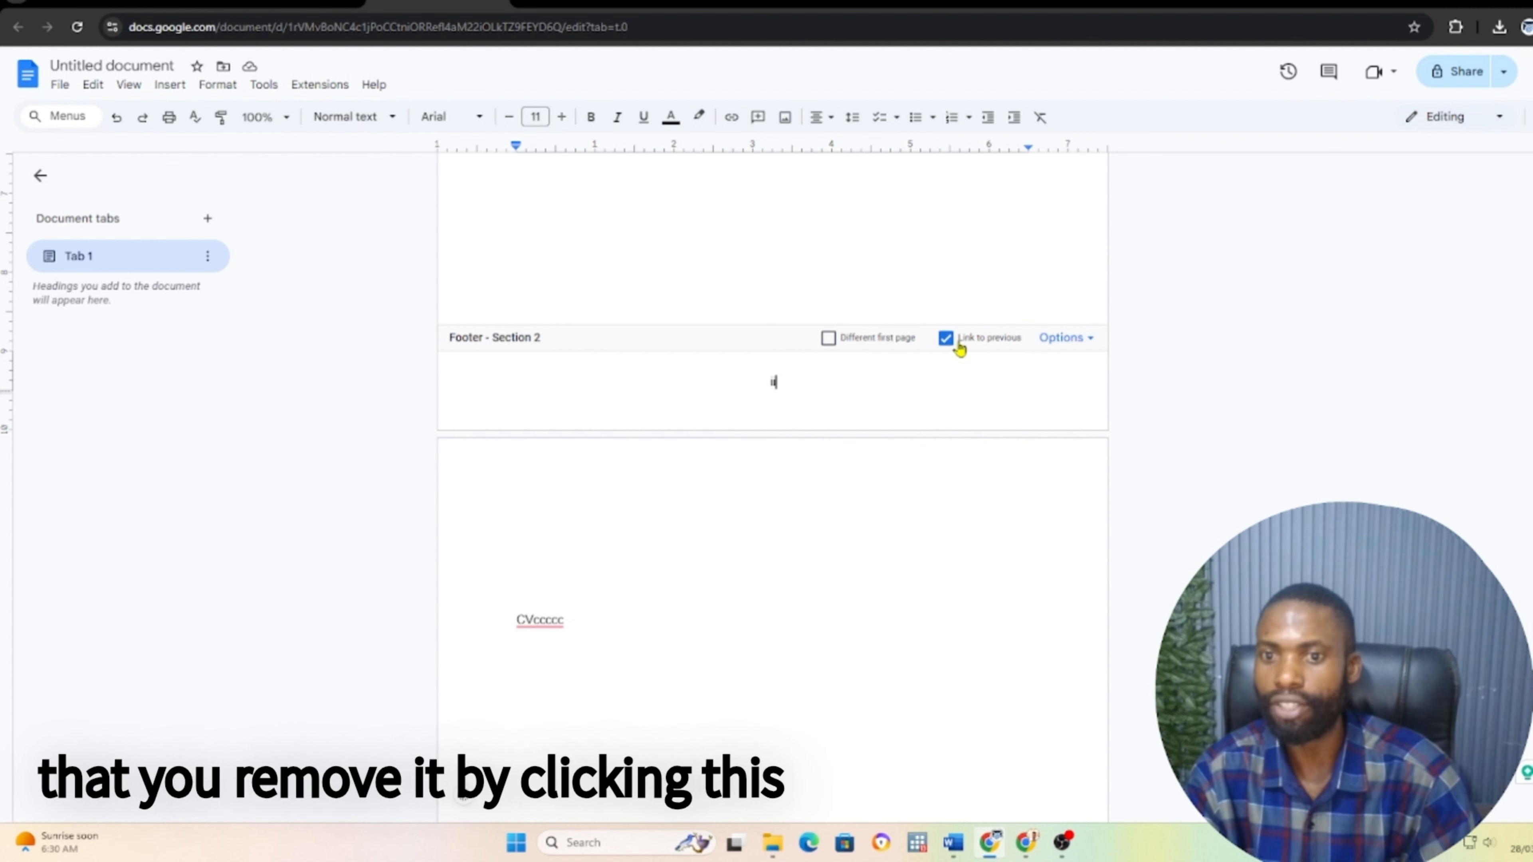
pyautogui.click(828, 342)
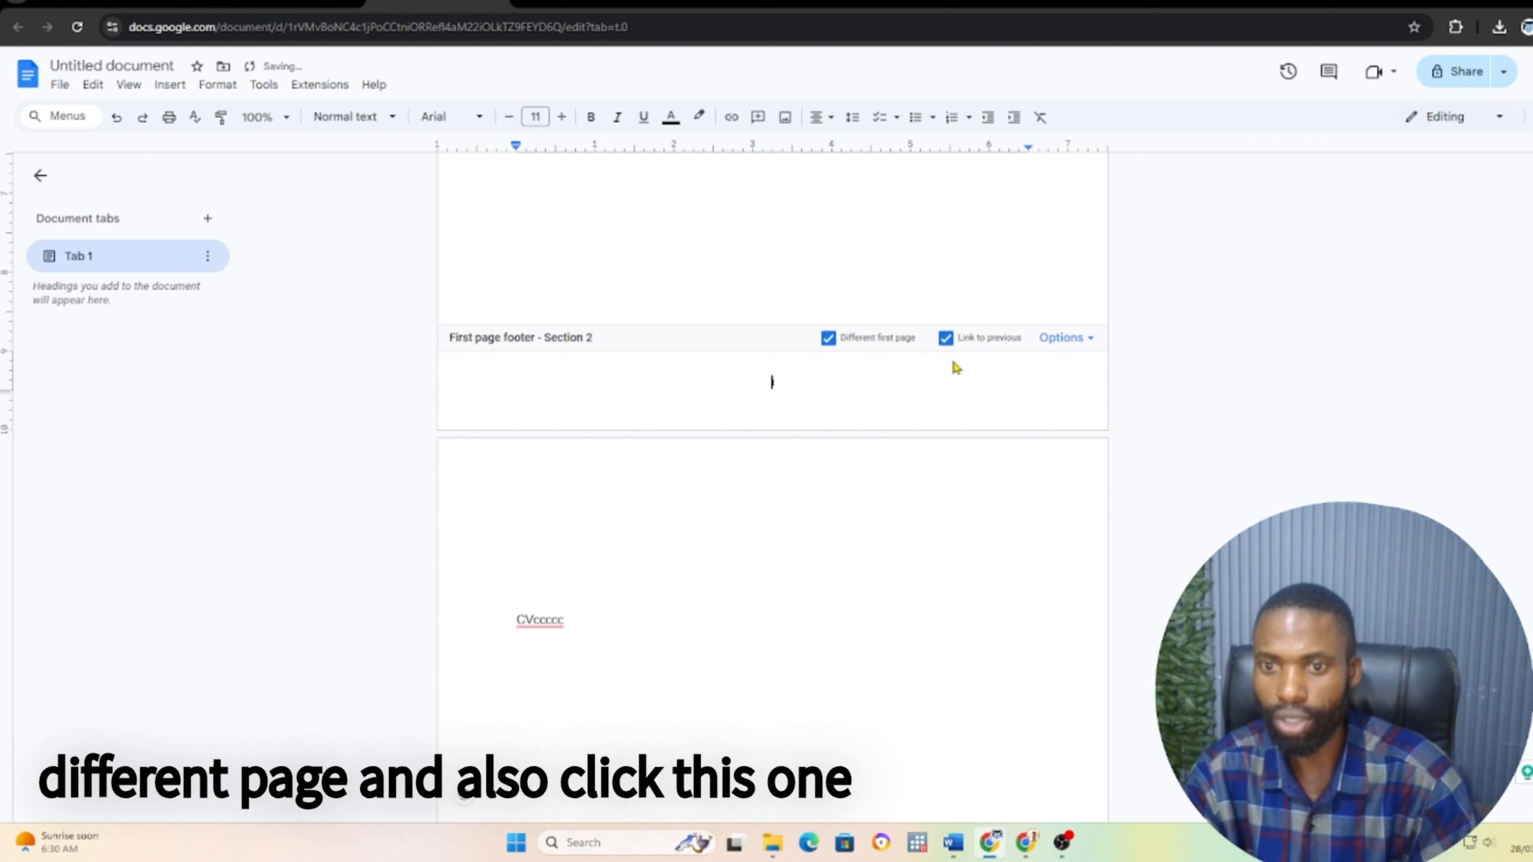
pyautogui.click(946, 340)
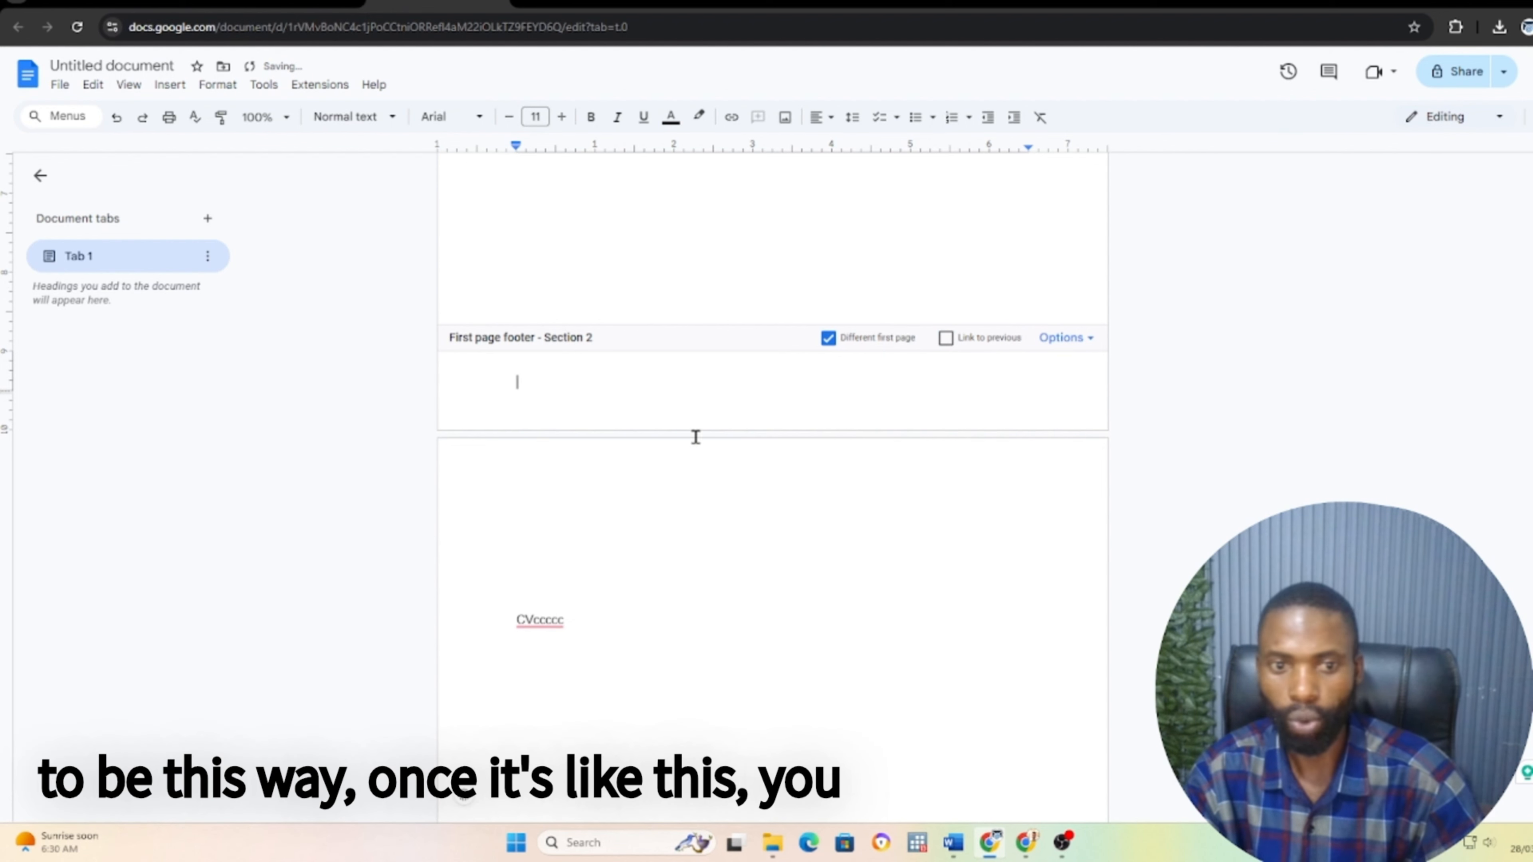
# Enter ii in the Section 2 first-page footer, center it and return to the body
pyautogui.write('(')
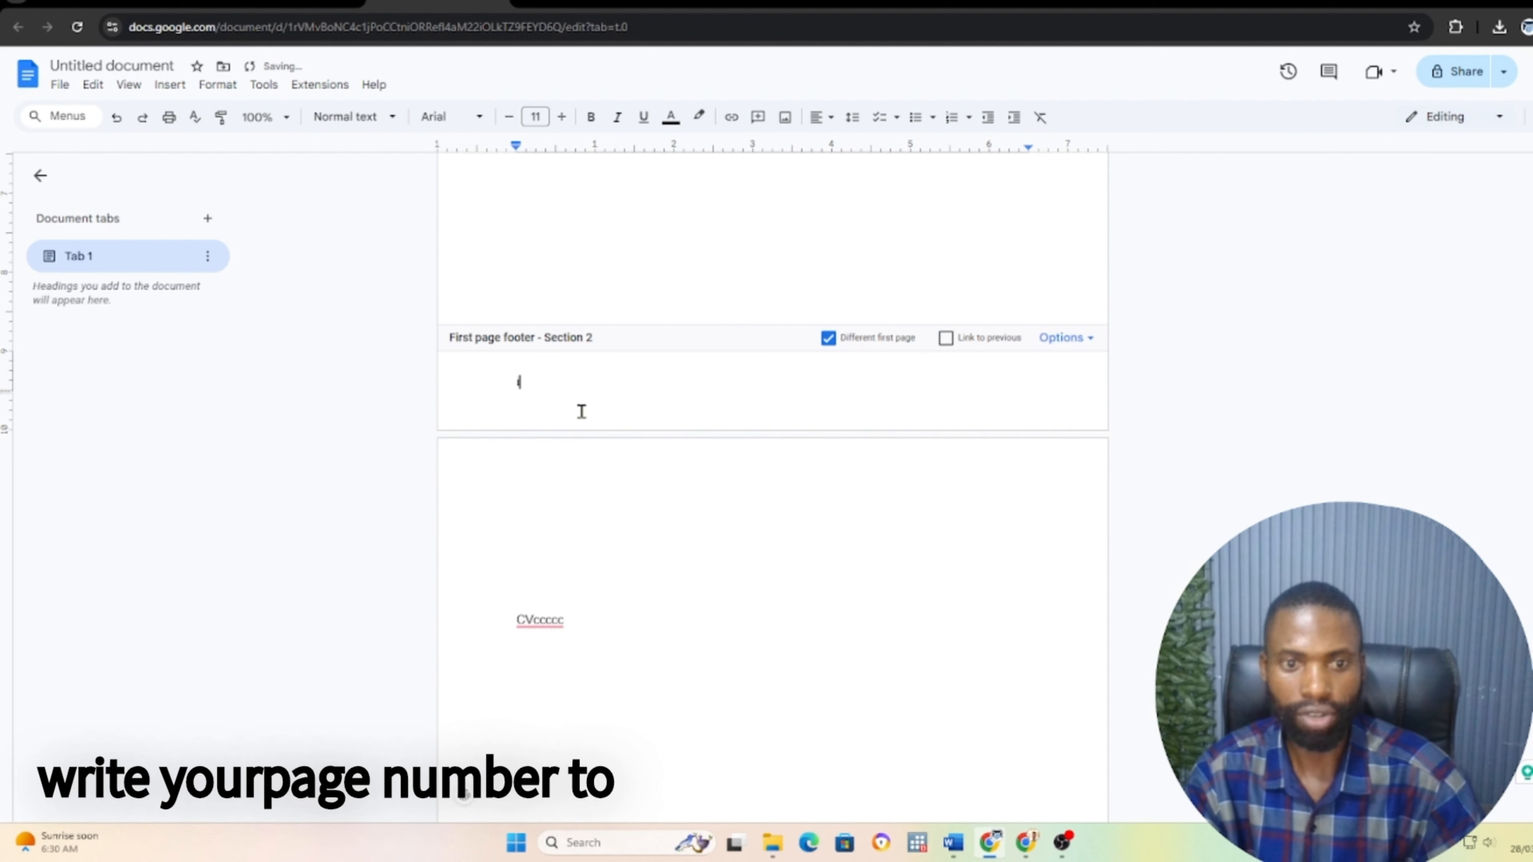
pyautogui.moveTo(533, 382); pyautogui.dragTo(460, 388)
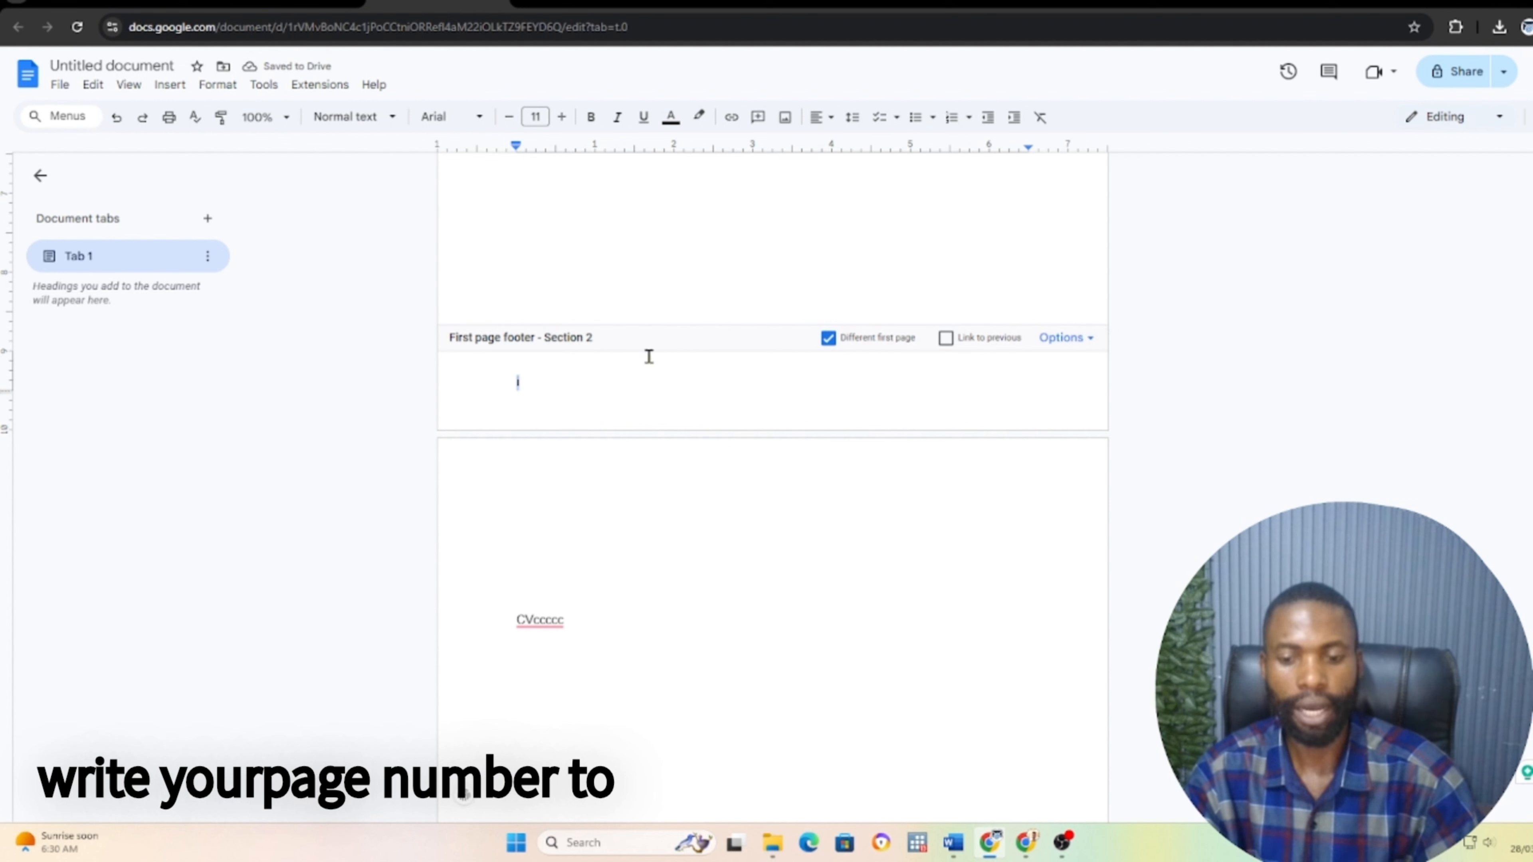
pyautogui.write('ii')
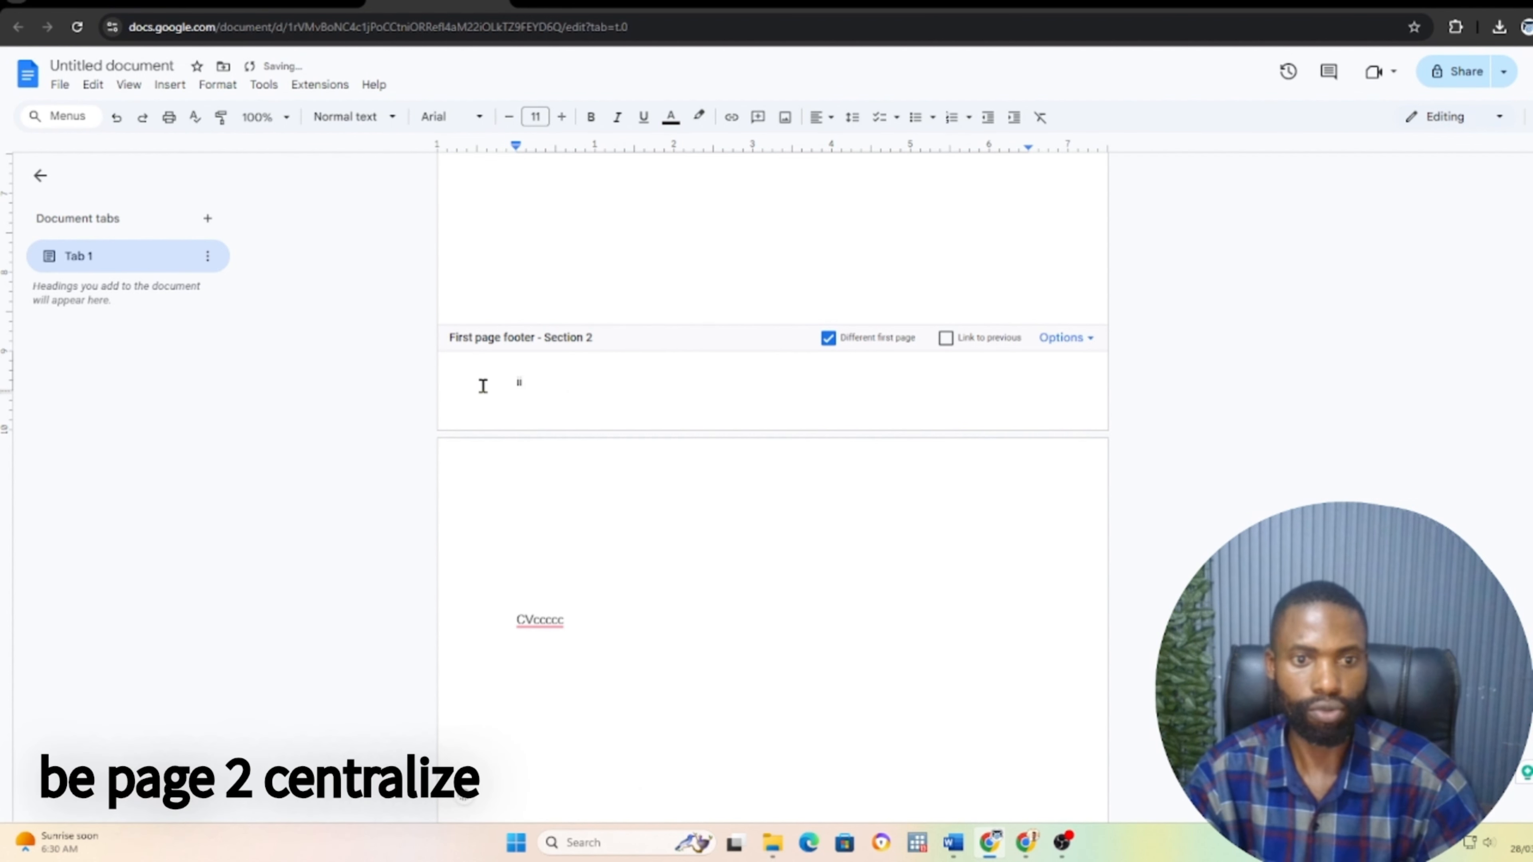
pyautogui.click(822, 117)
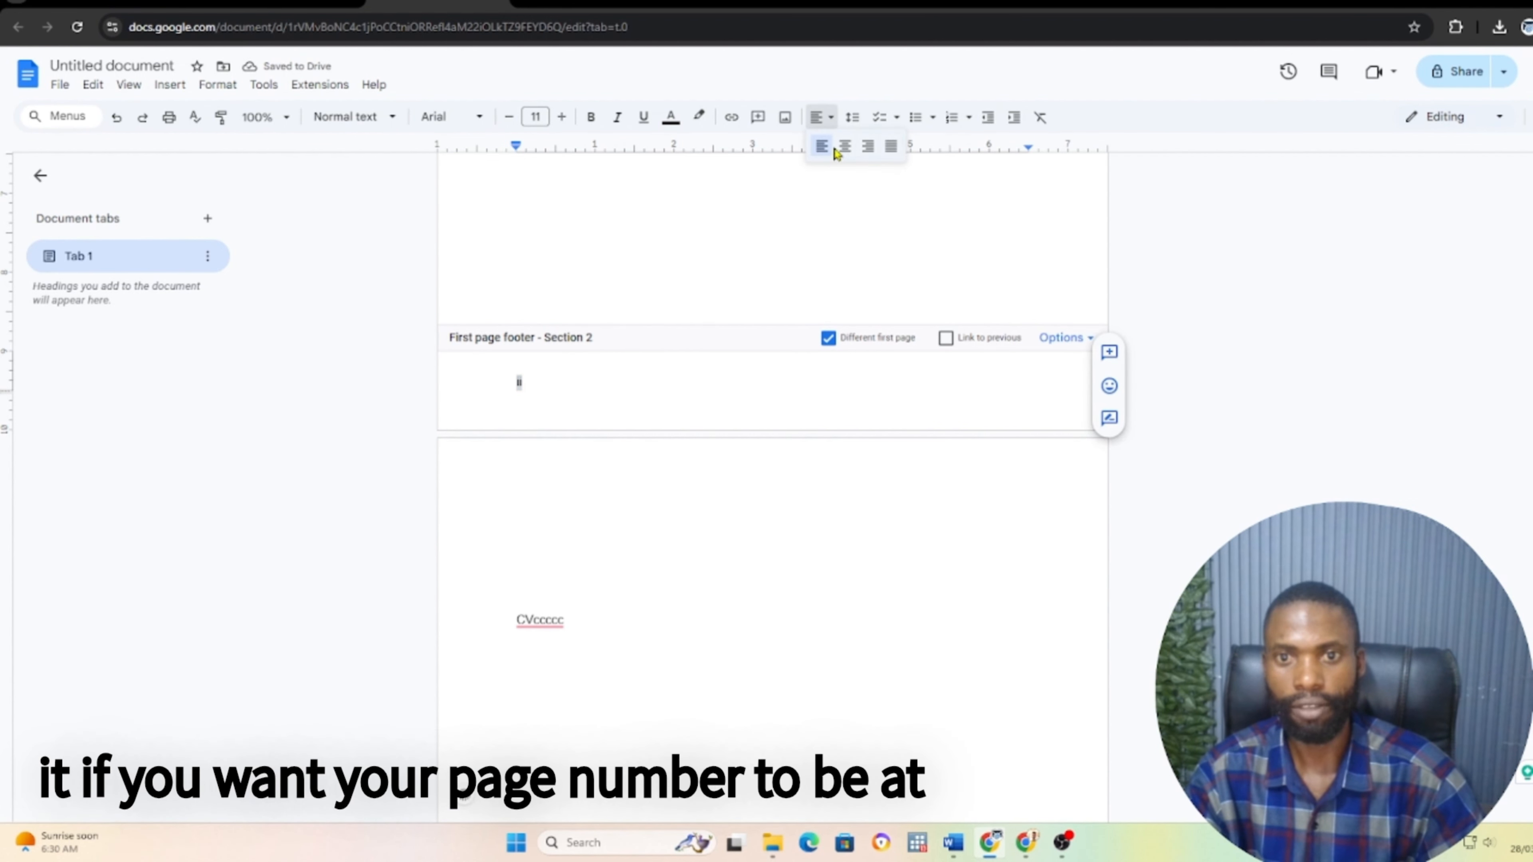
pyautogui.click(844, 147)
pyautogui.click(766, 510)
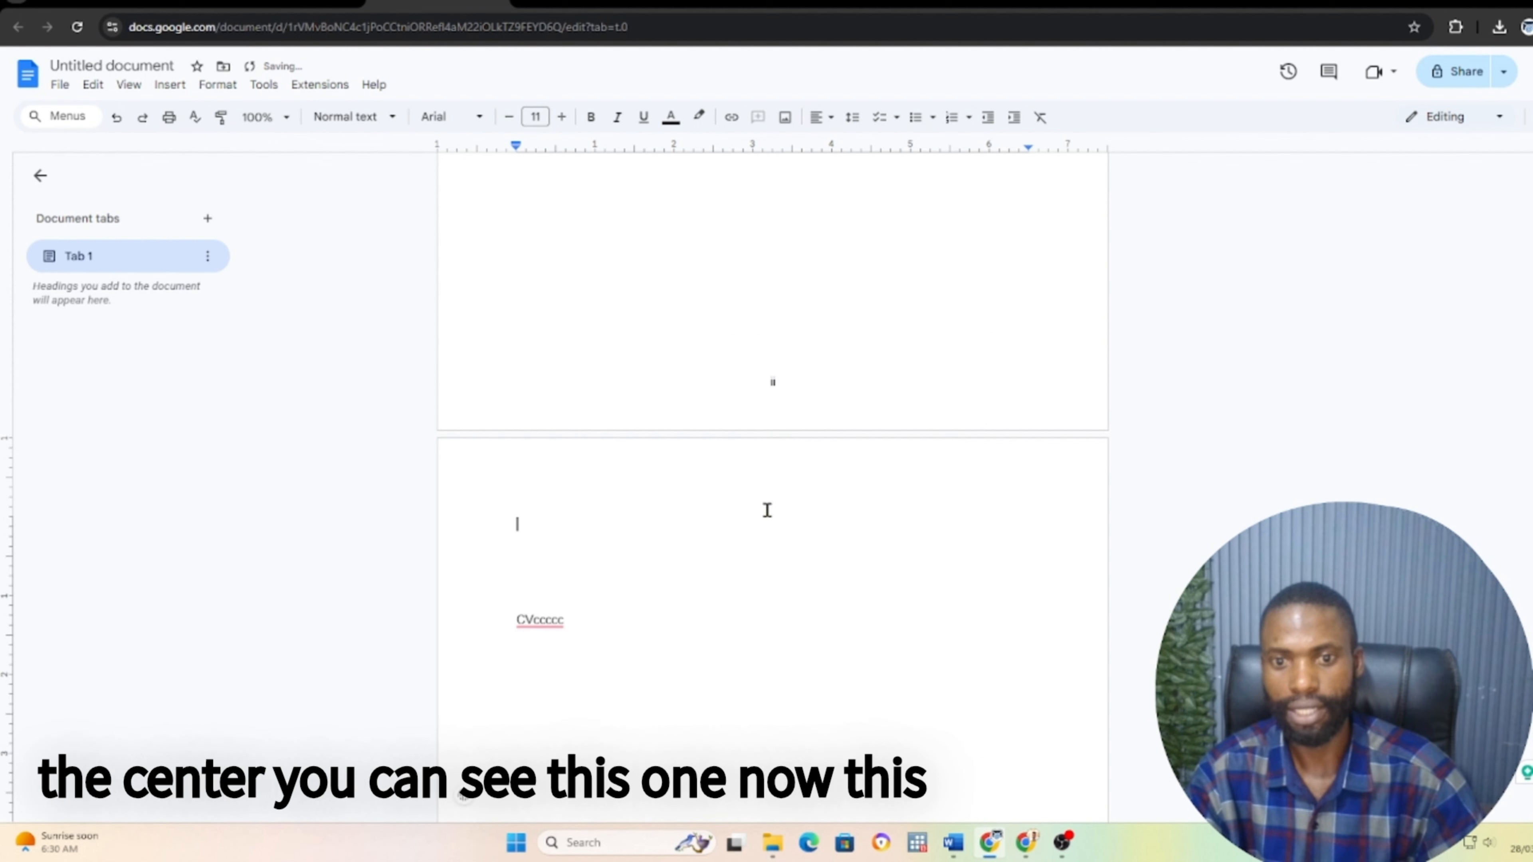
# Check the page numbers in the footers of all the pages
pyautogui.scroll(10, 808, 501)
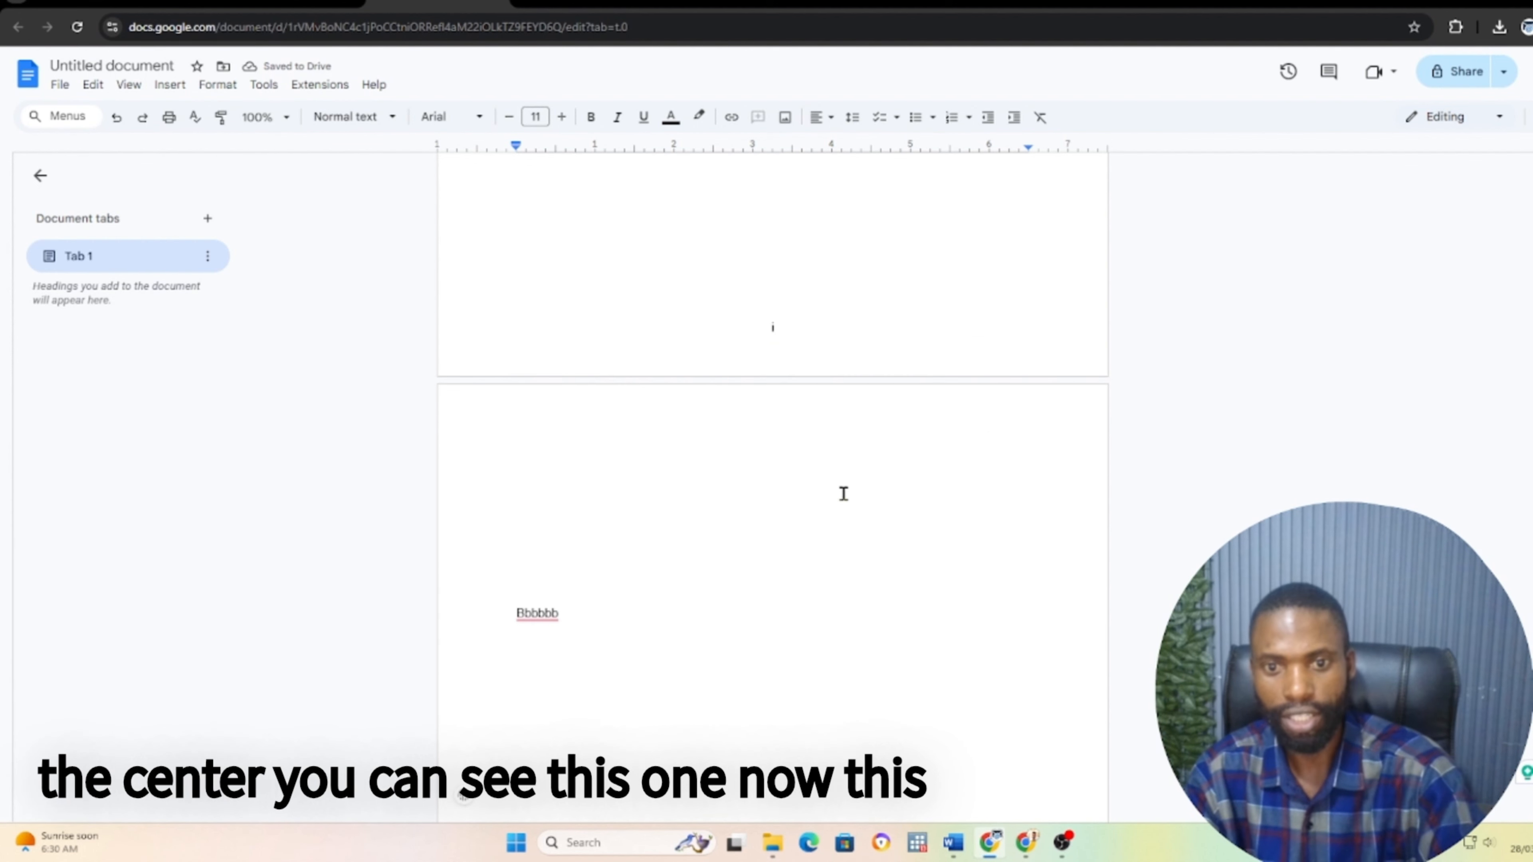
pyautogui.scroll(-10, 814, 540)
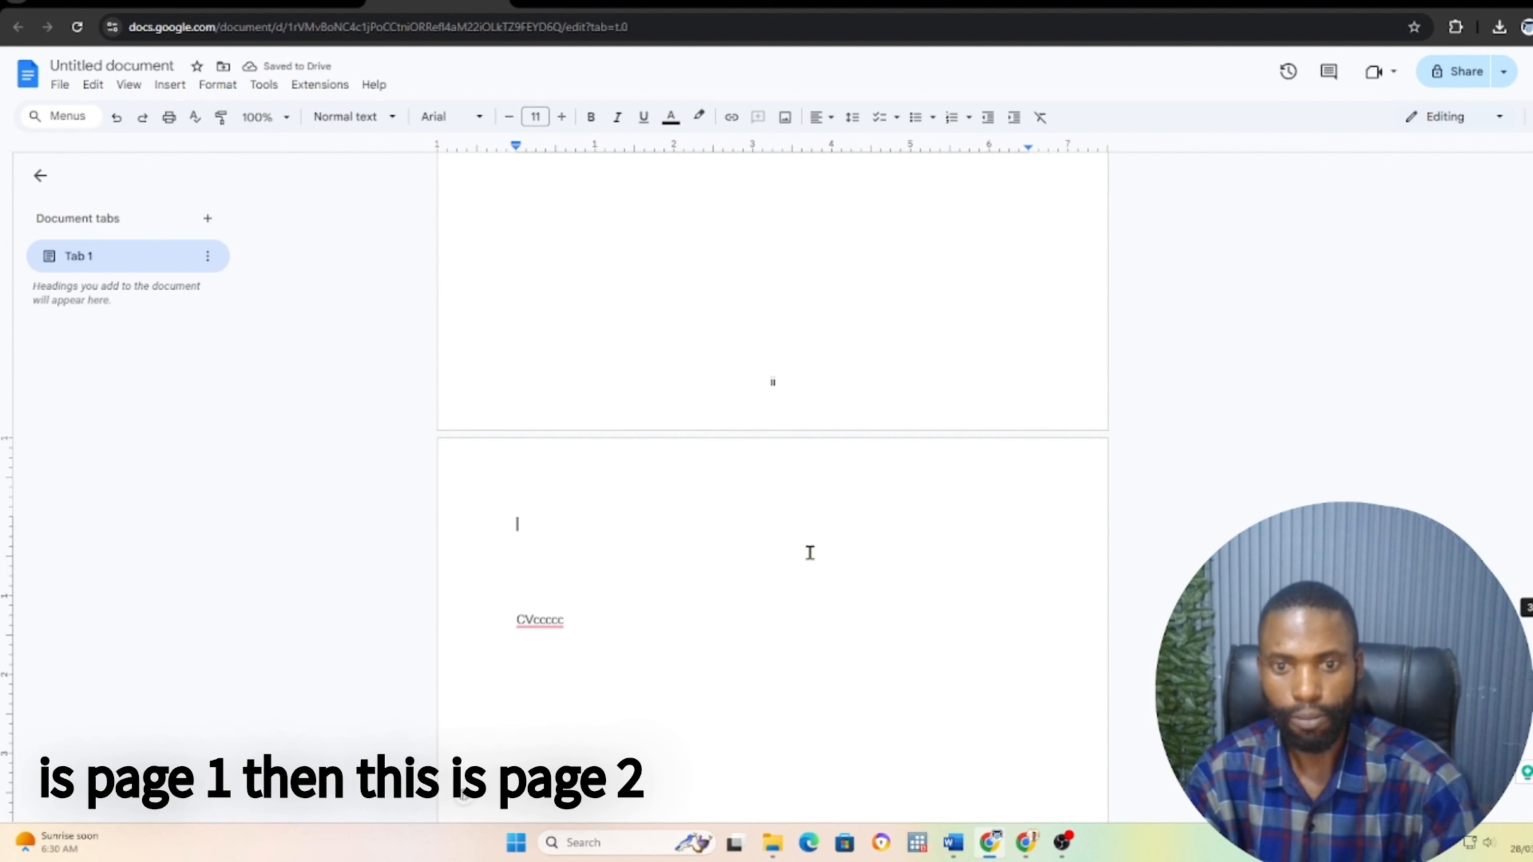
pyautogui.scroll(-8, 849, 568)
pyautogui.scroll(-1, 813, 643)
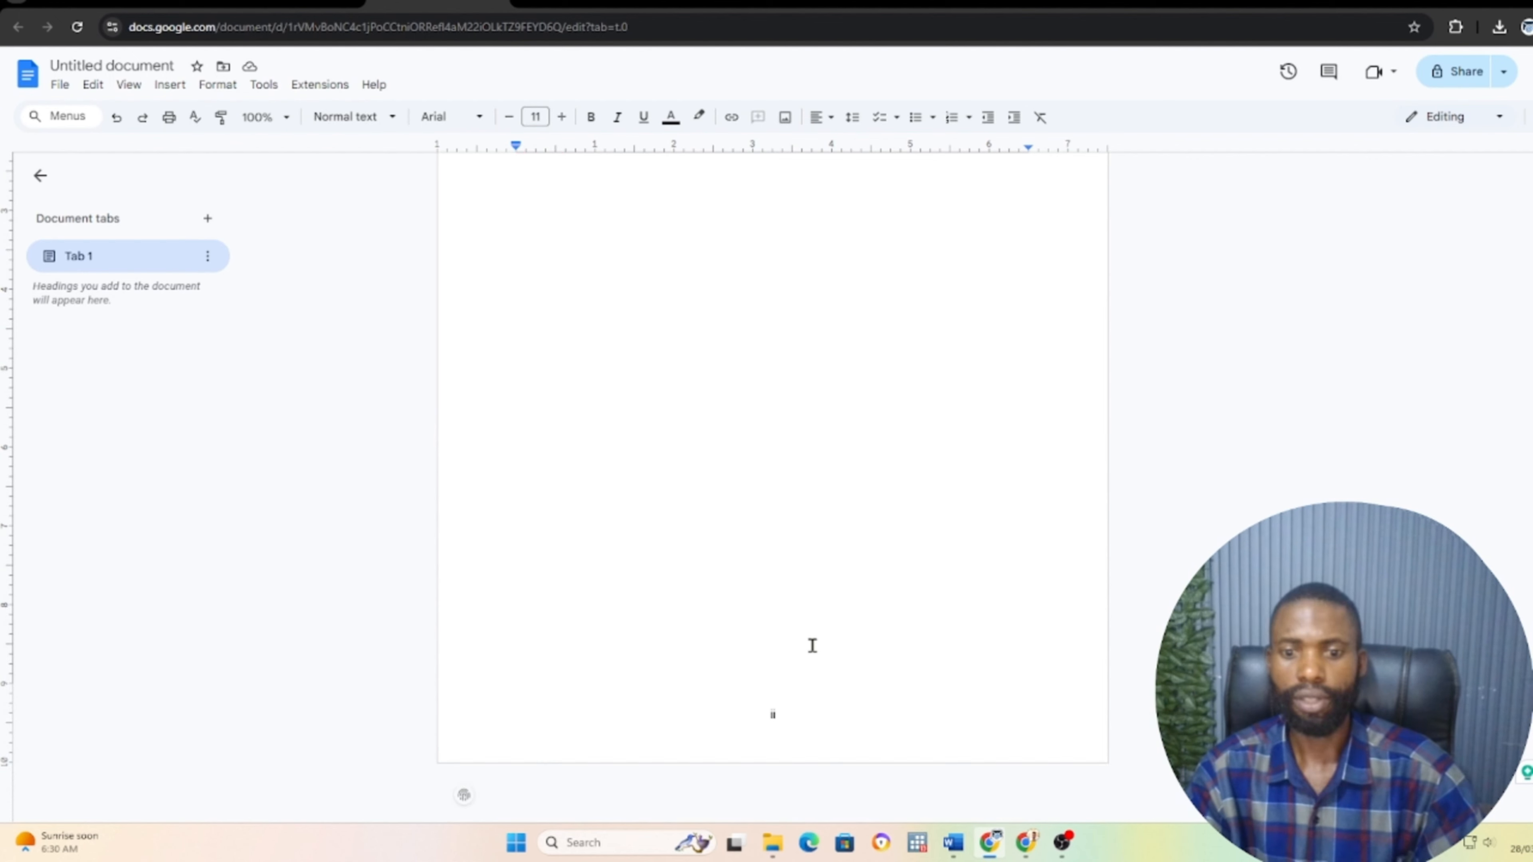
pyautogui.scroll(-8, 814, 691)
pyautogui.scroll(3, 831, 643)
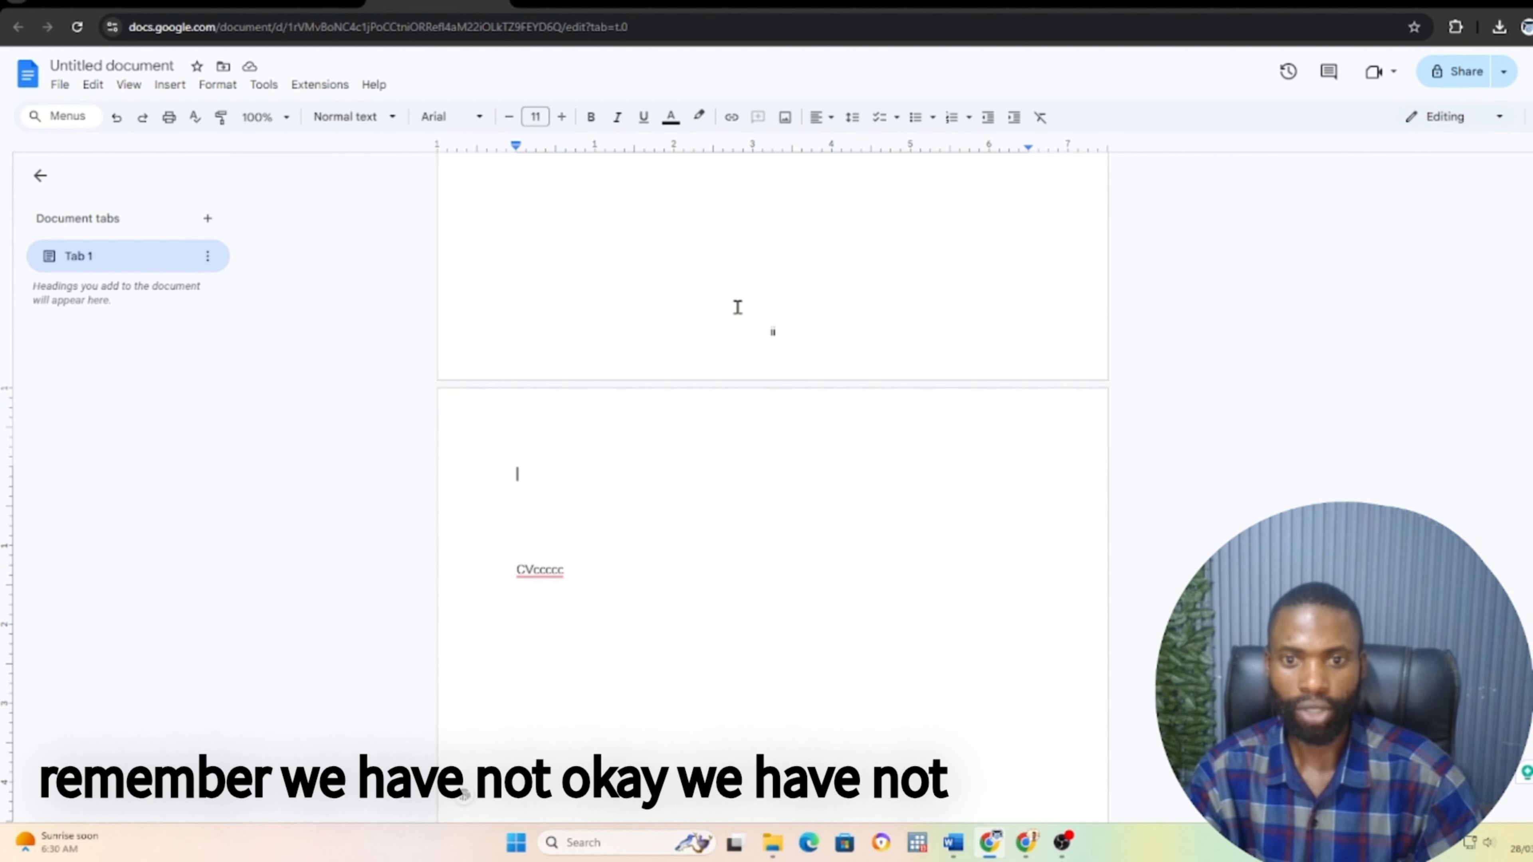
pyautogui.scroll(-3, 796, 465)
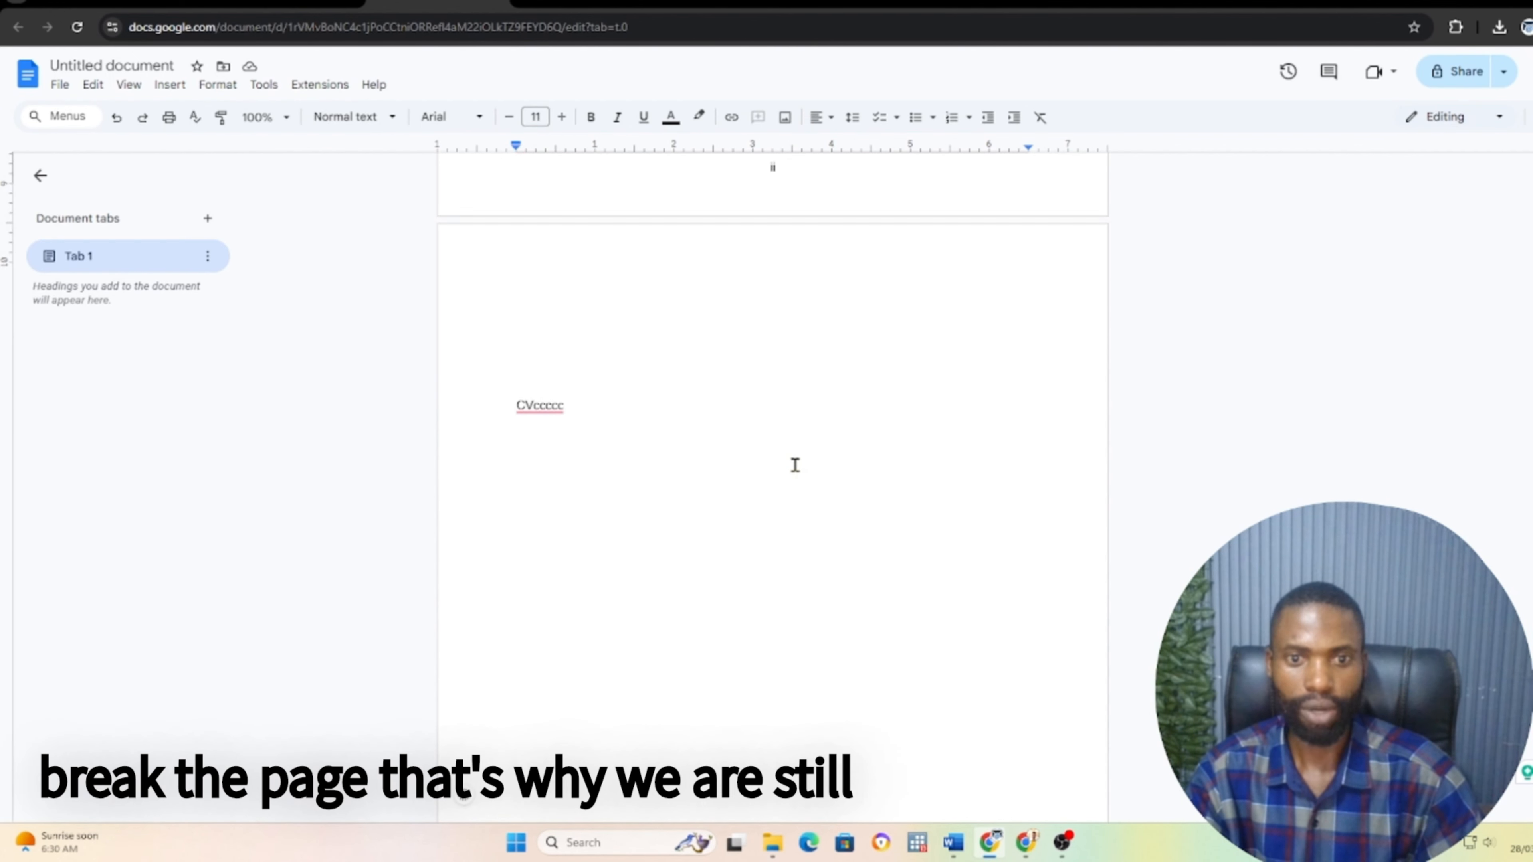
# Insert another next-page section break at the end of the page before CVccccc
pyautogui.scroll(4, 795, 465)
pyautogui.click(171, 86)
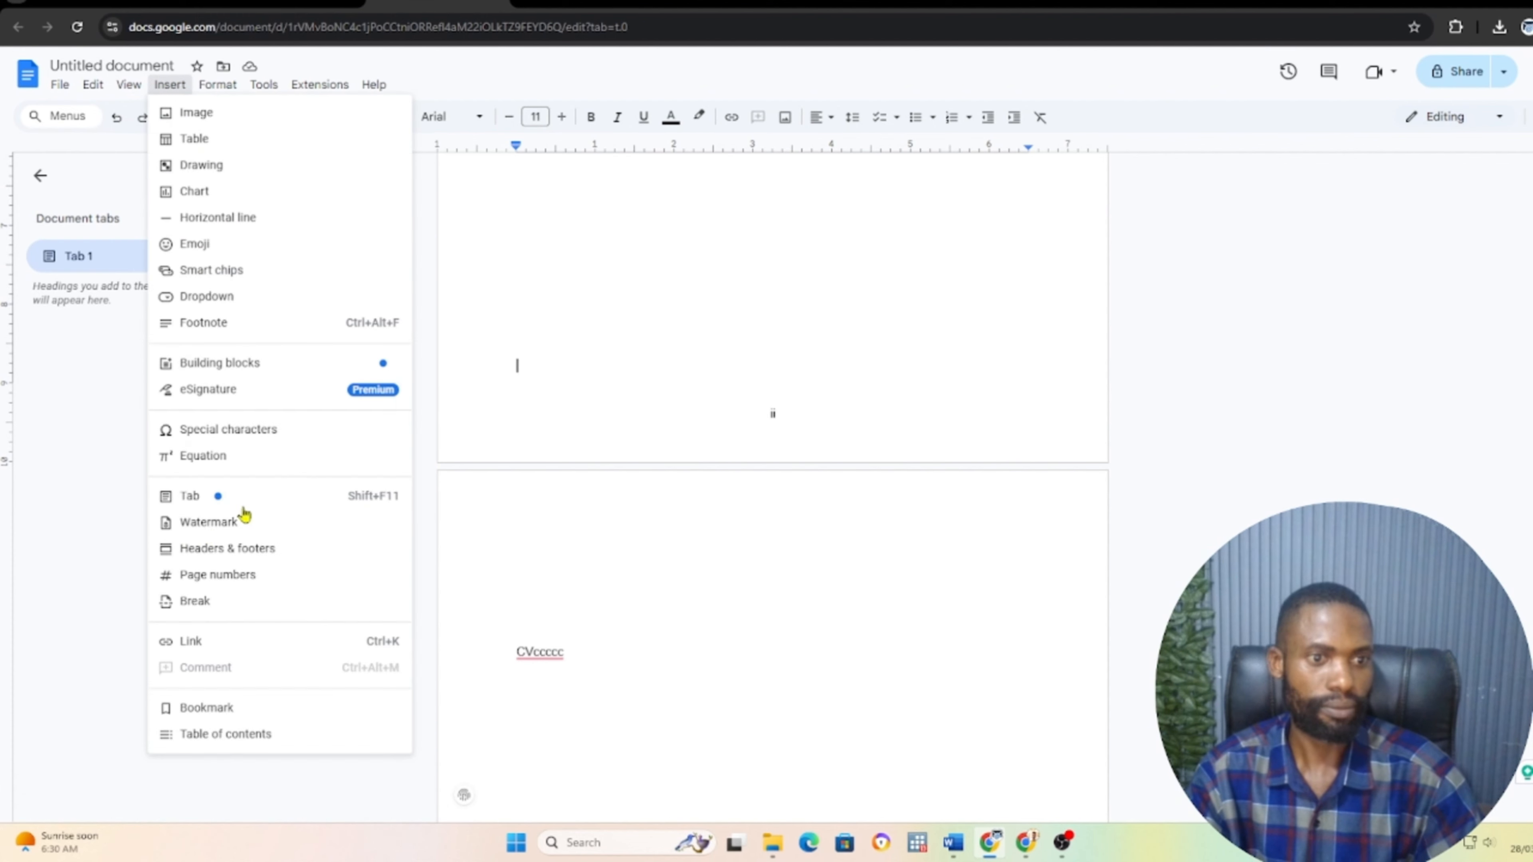
pyautogui.moveTo(211, 602)
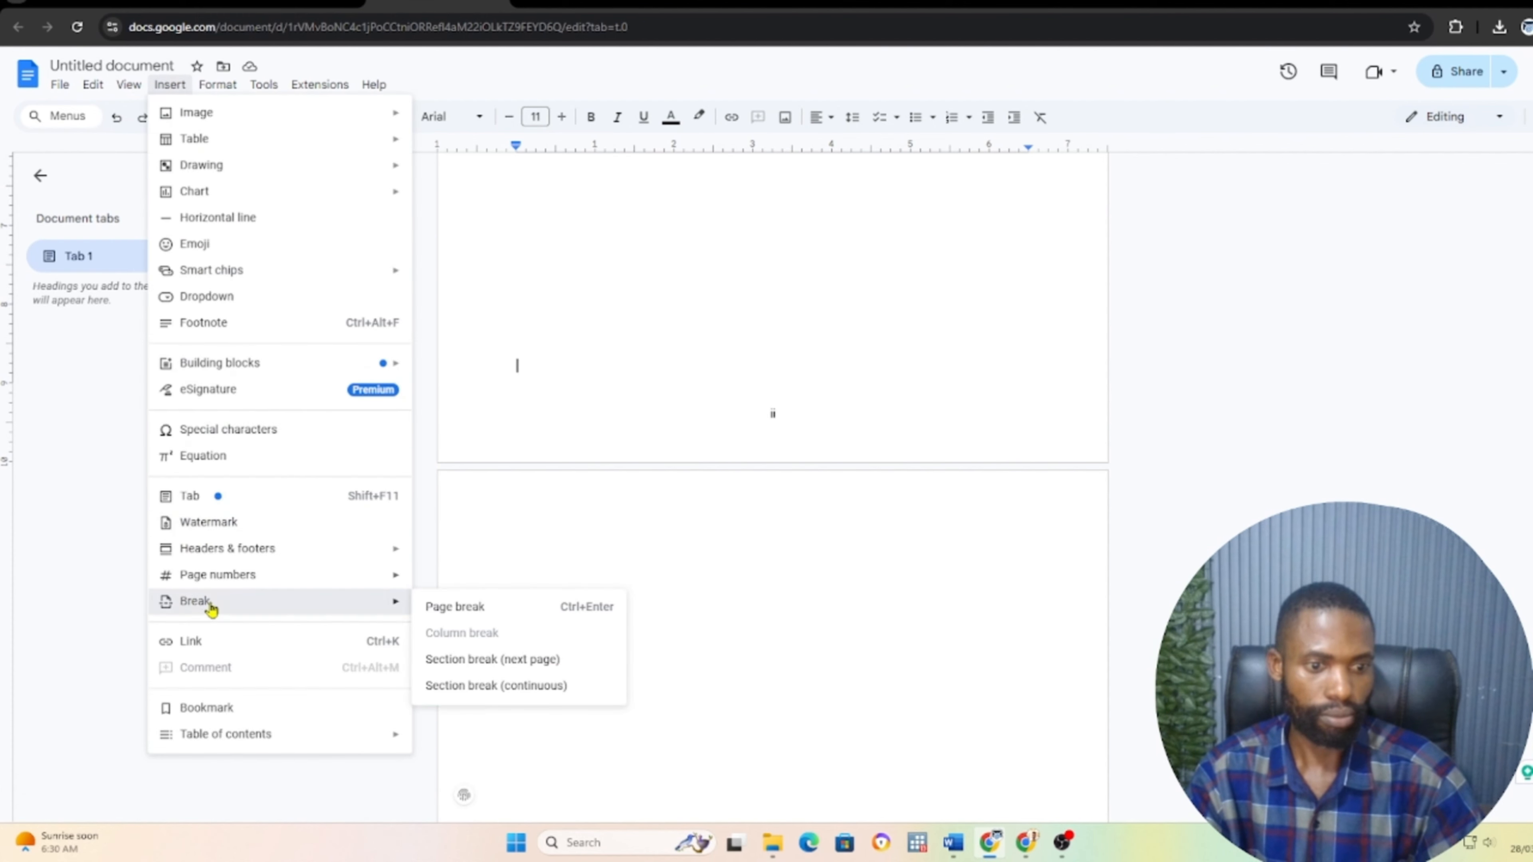
pyautogui.click(511, 659)
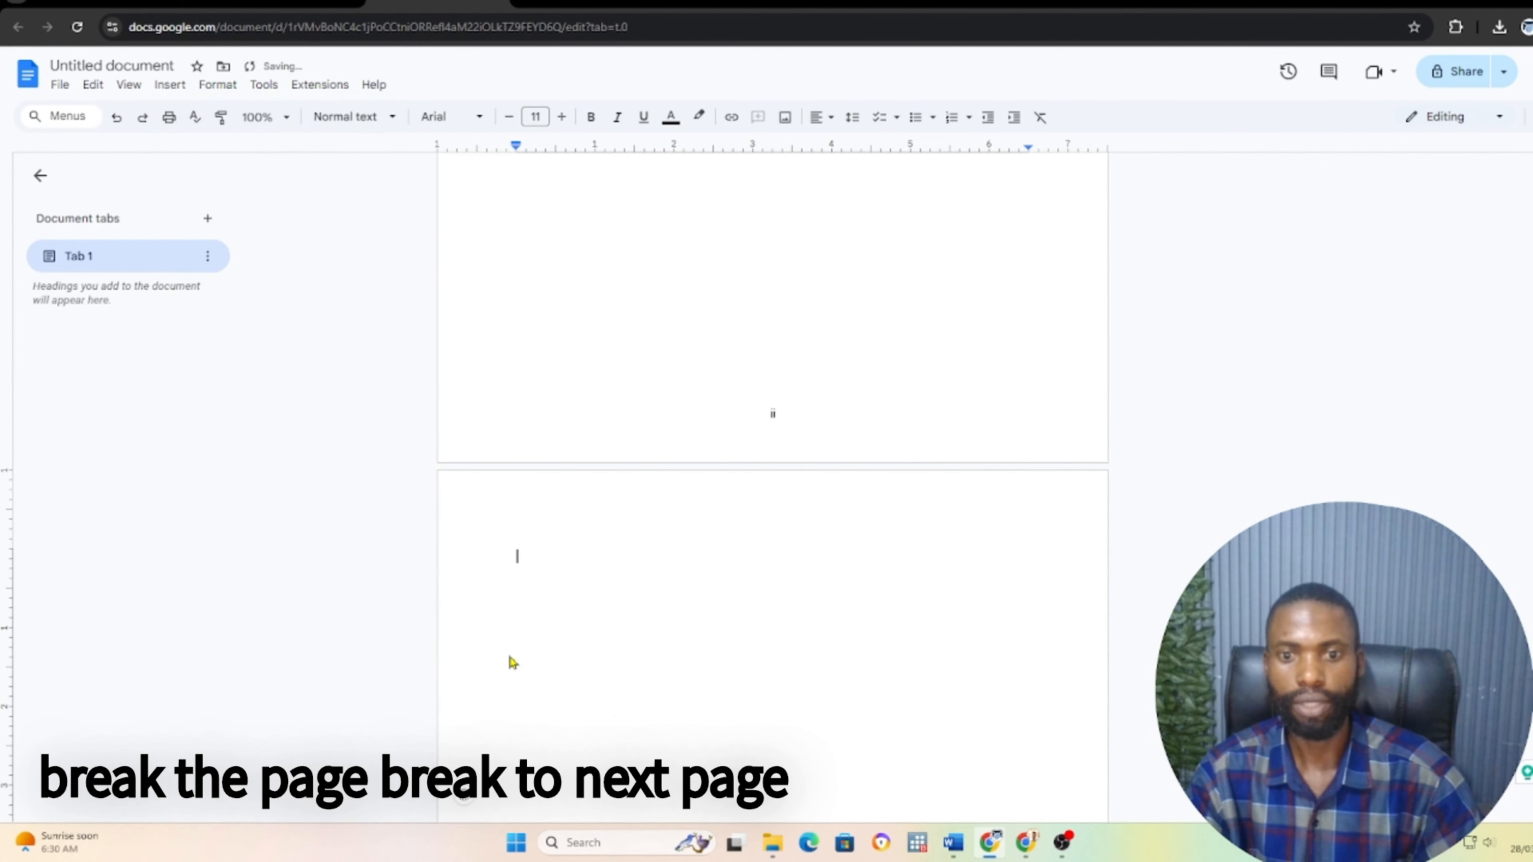
# Delete the page number from the Section 3 footer
pyautogui.scroll(-10, 1002, 622)
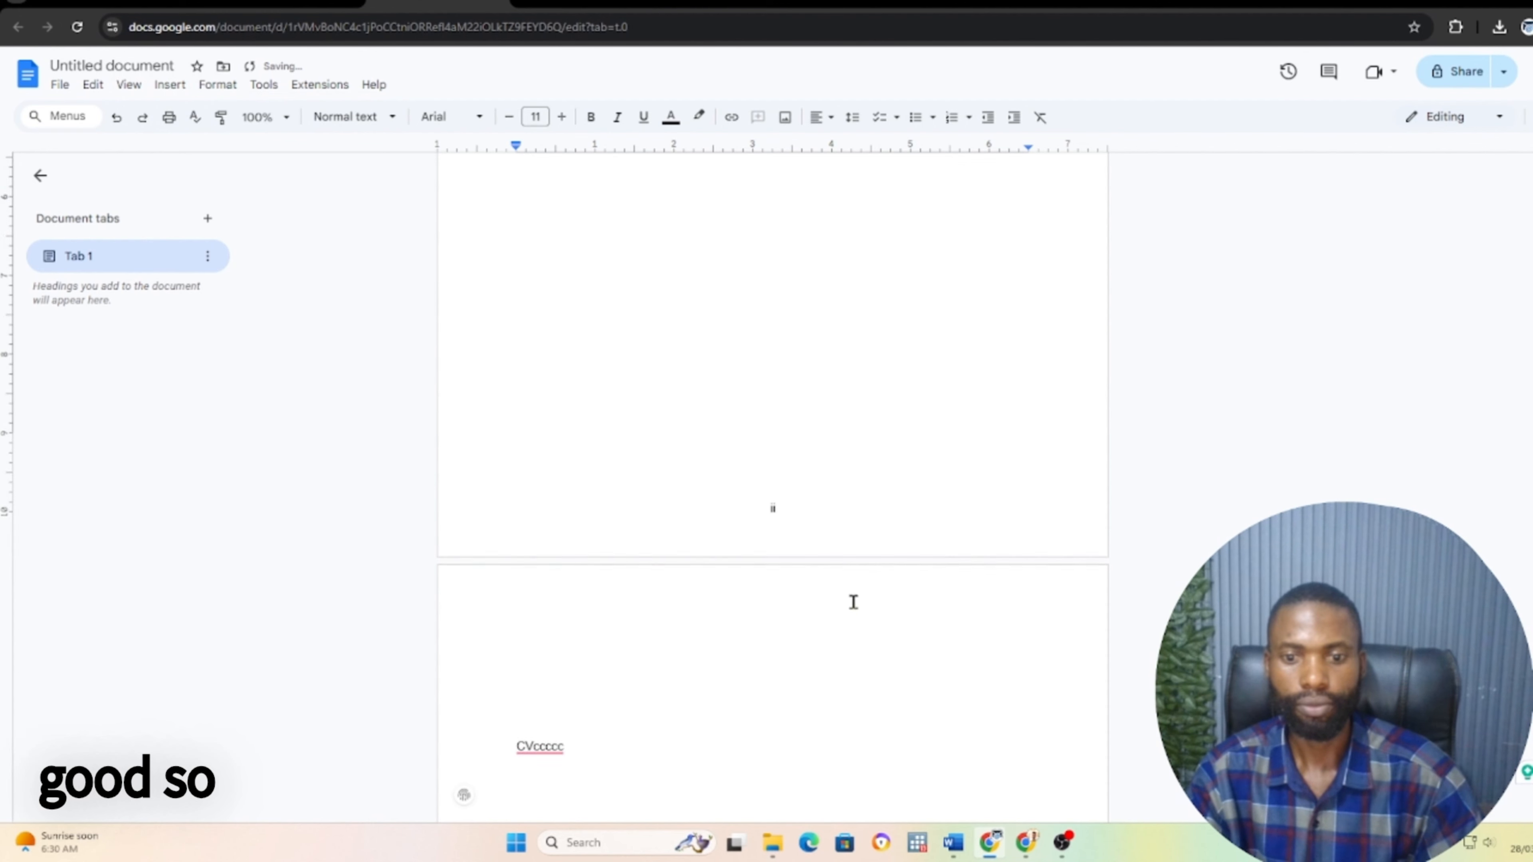
pyautogui.scroll(2, 853, 602)
pyautogui.scroll(1, 791, 695)
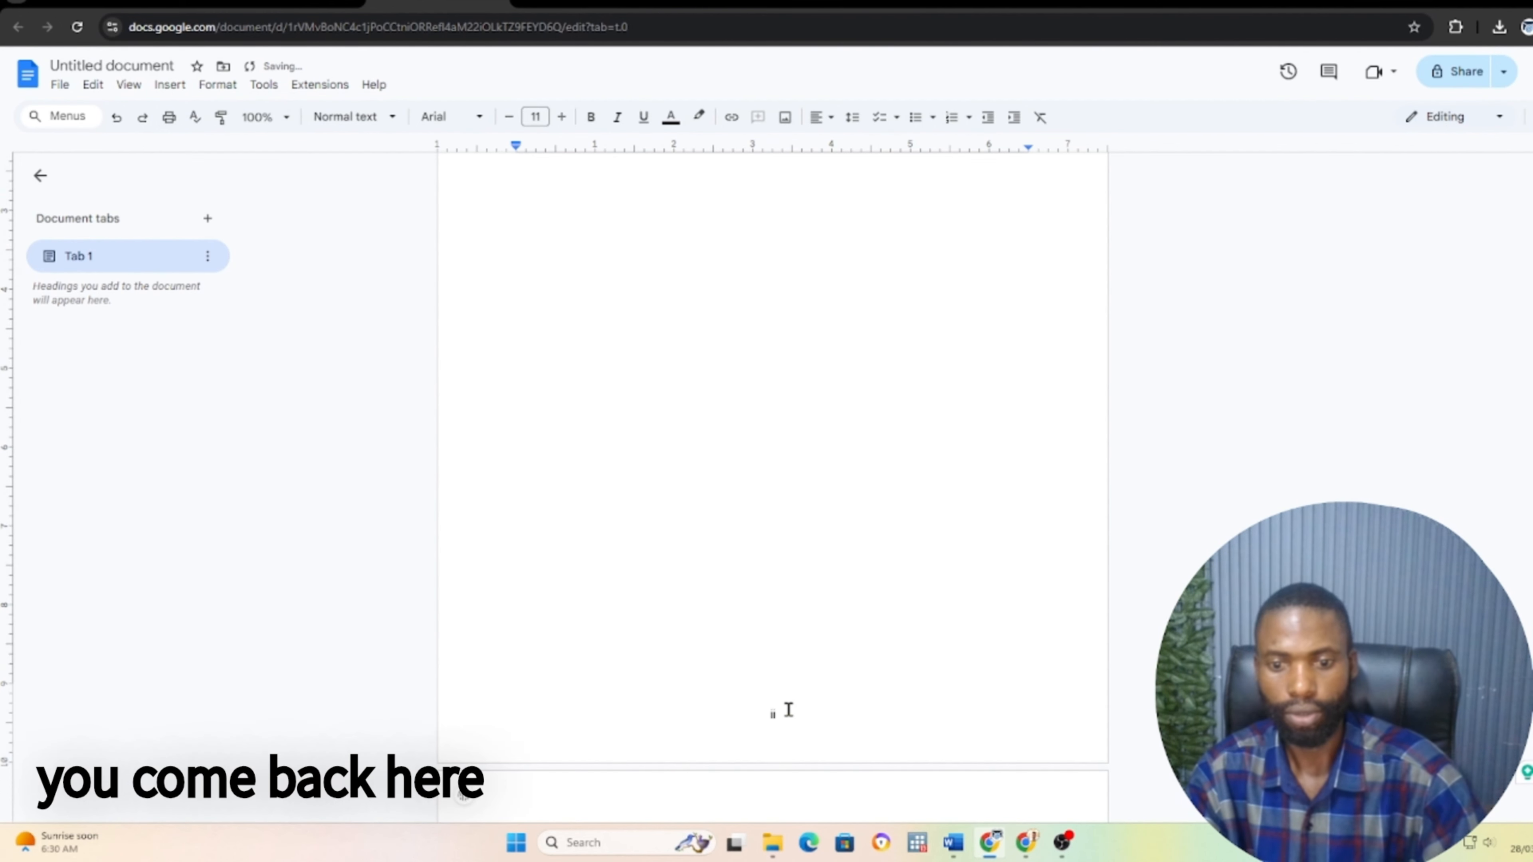
pyautogui.doubleClick(784, 711)
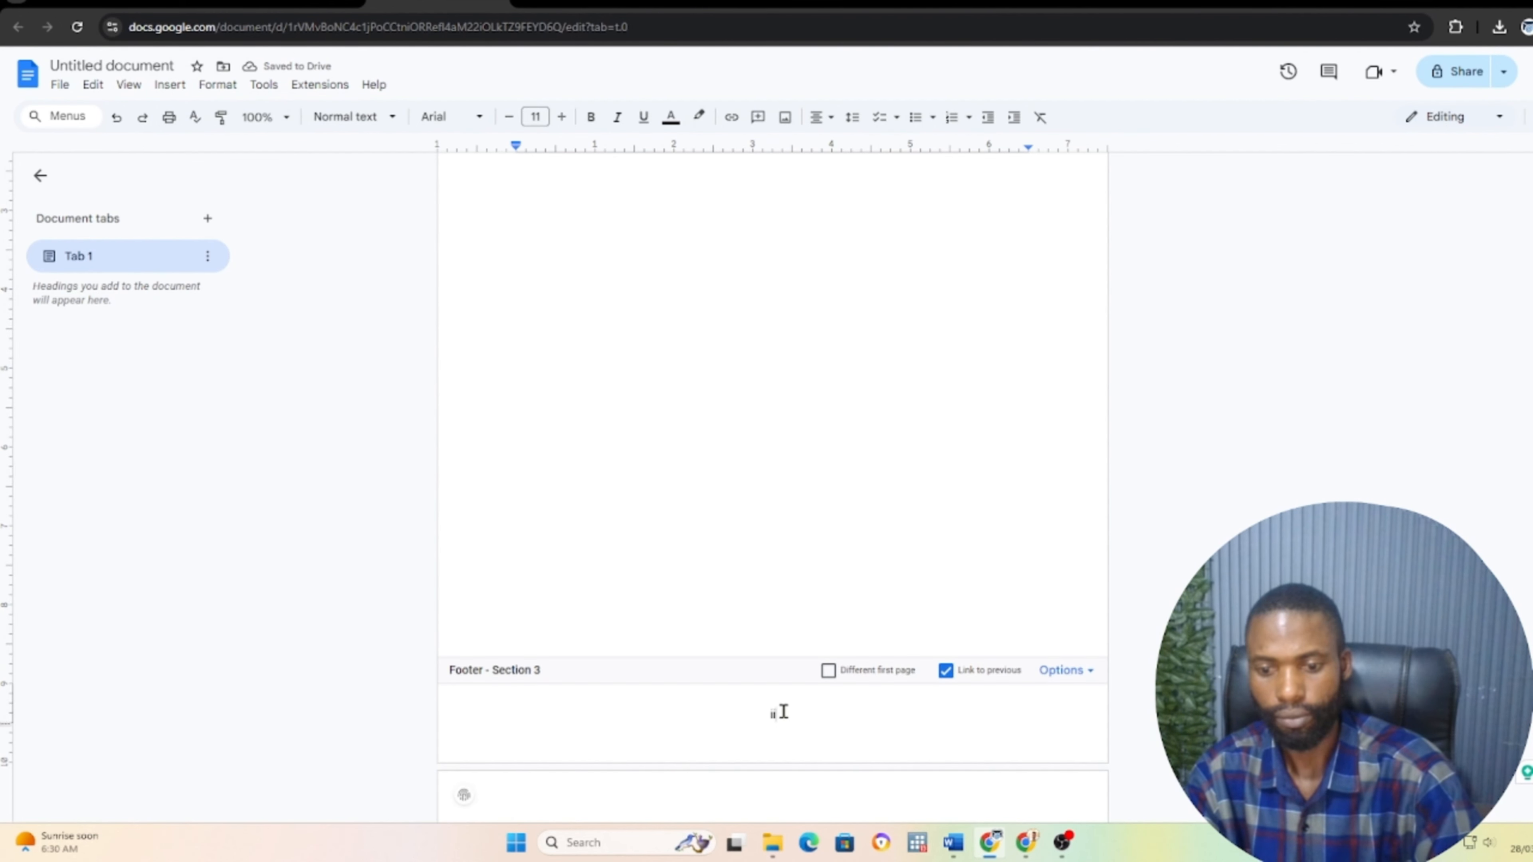
pyautogui.press('BackSpace')
pyautogui.press('BackSpace')
pyautogui.scroll(4, 801, 700)
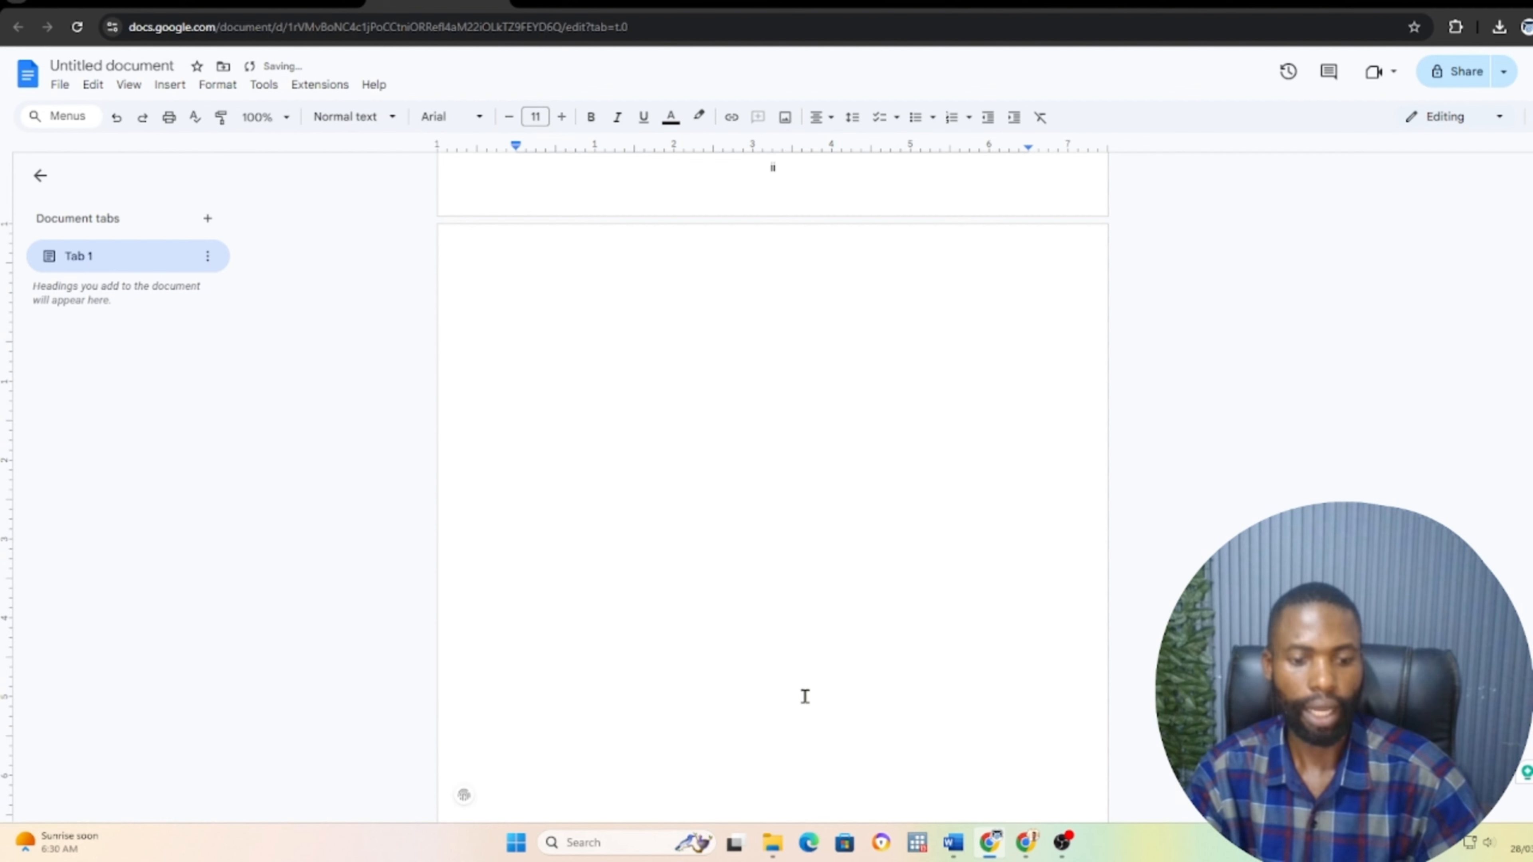
# Turn on a different first page for the Section 3 footer and unlink it from the previous section
pyautogui.scroll(-8, 818, 728)
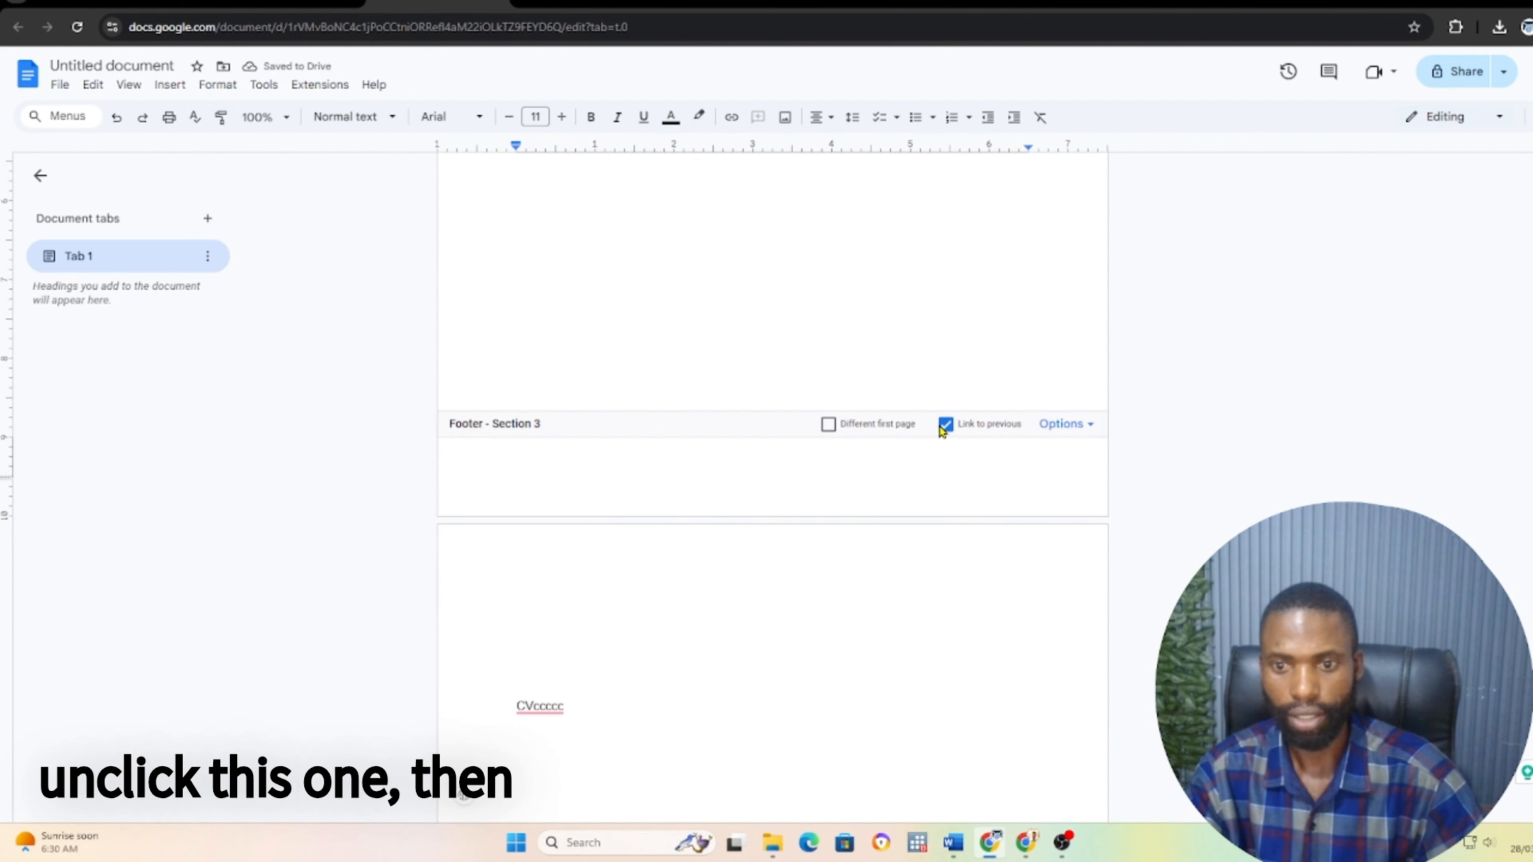
pyautogui.click(945, 424)
pyautogui.click(829, 425)
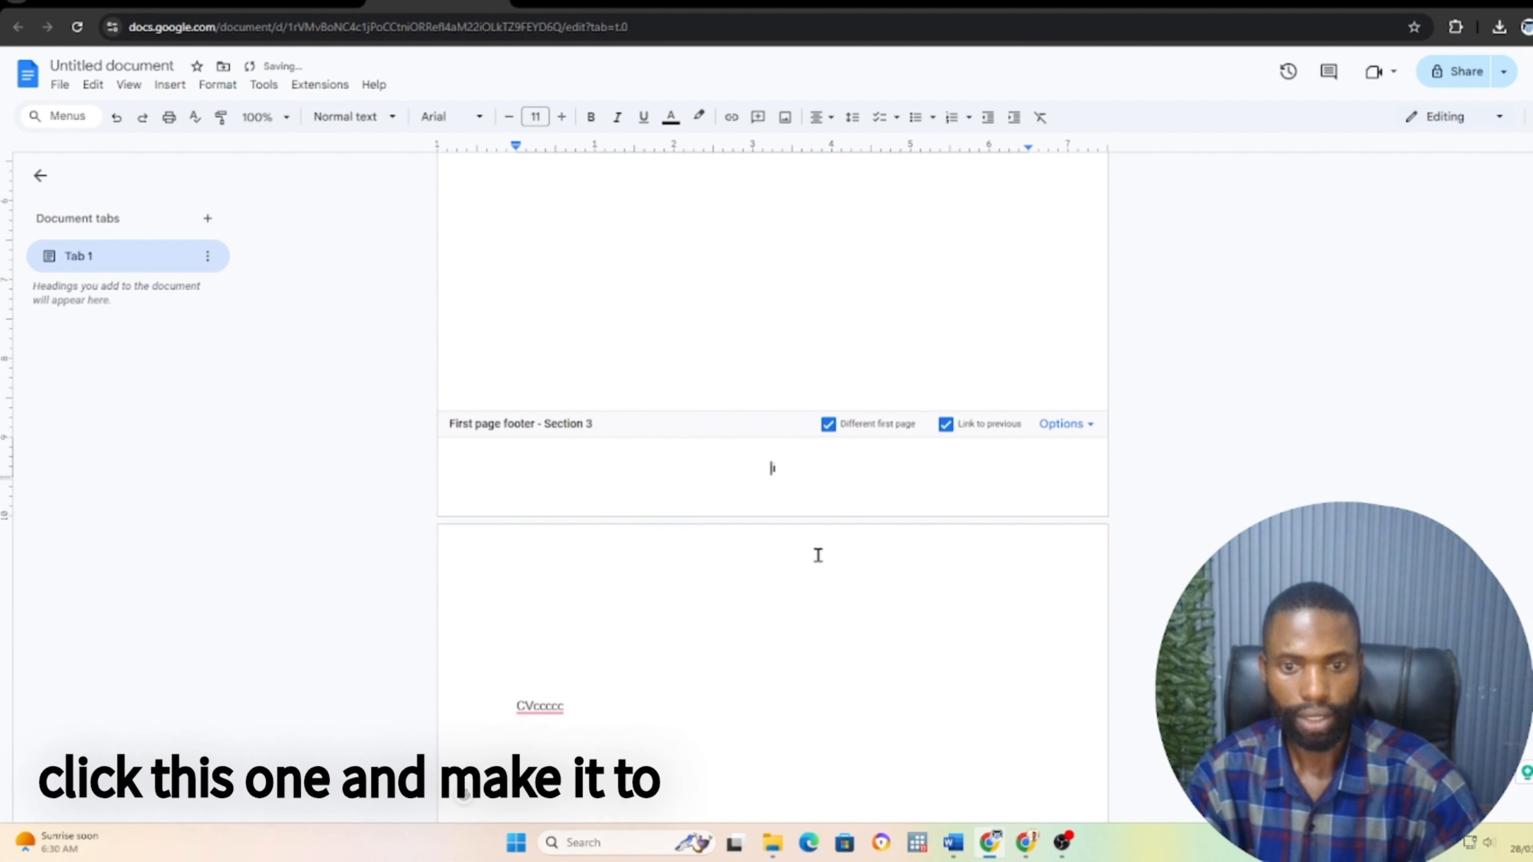
pyautogui.scroll(3, 817, 480)
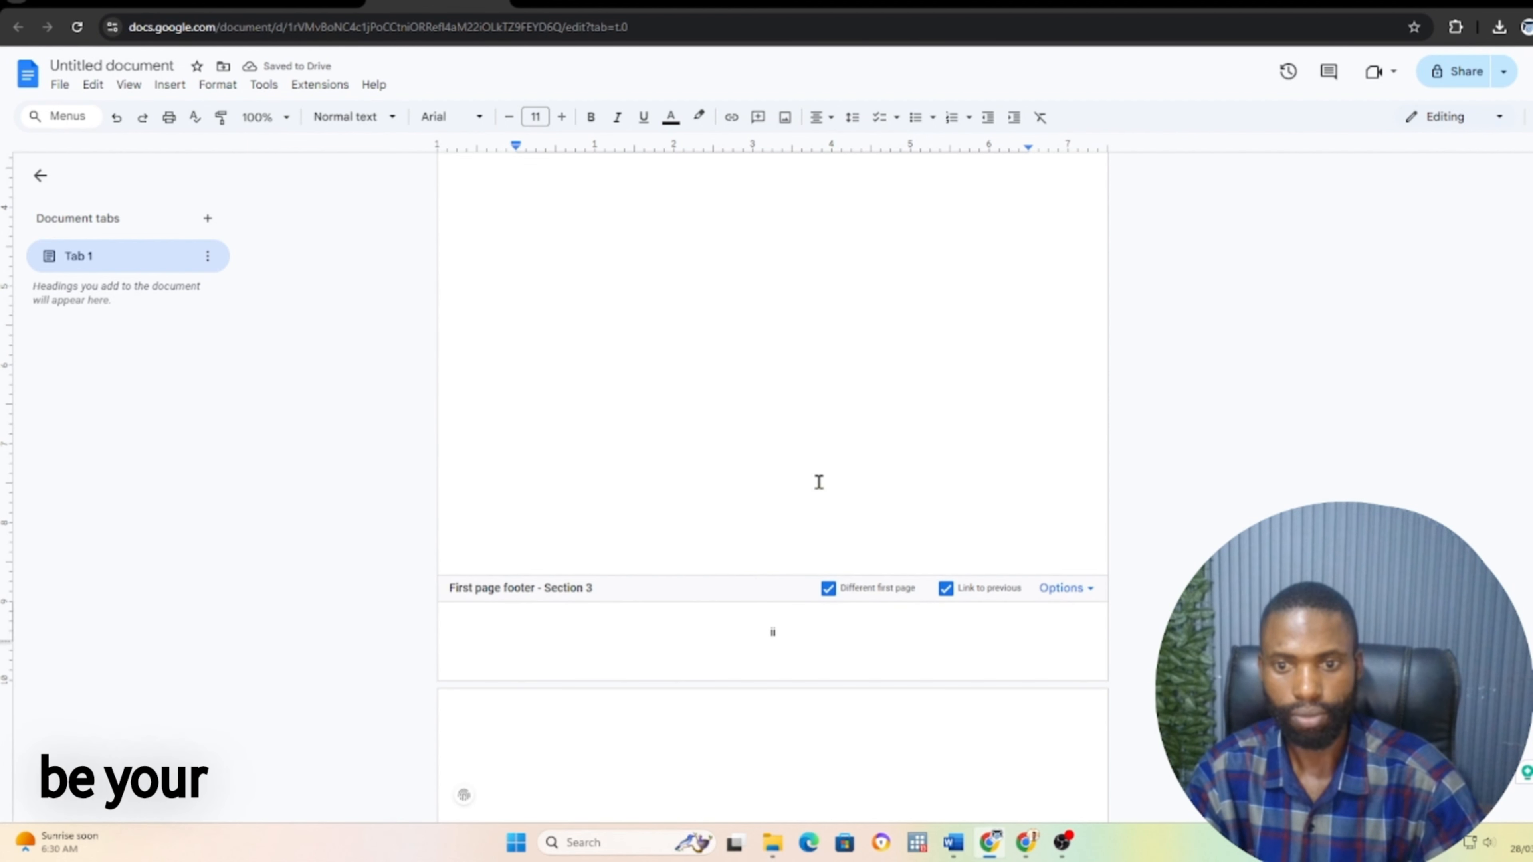
pyautogui.click(945, 589)
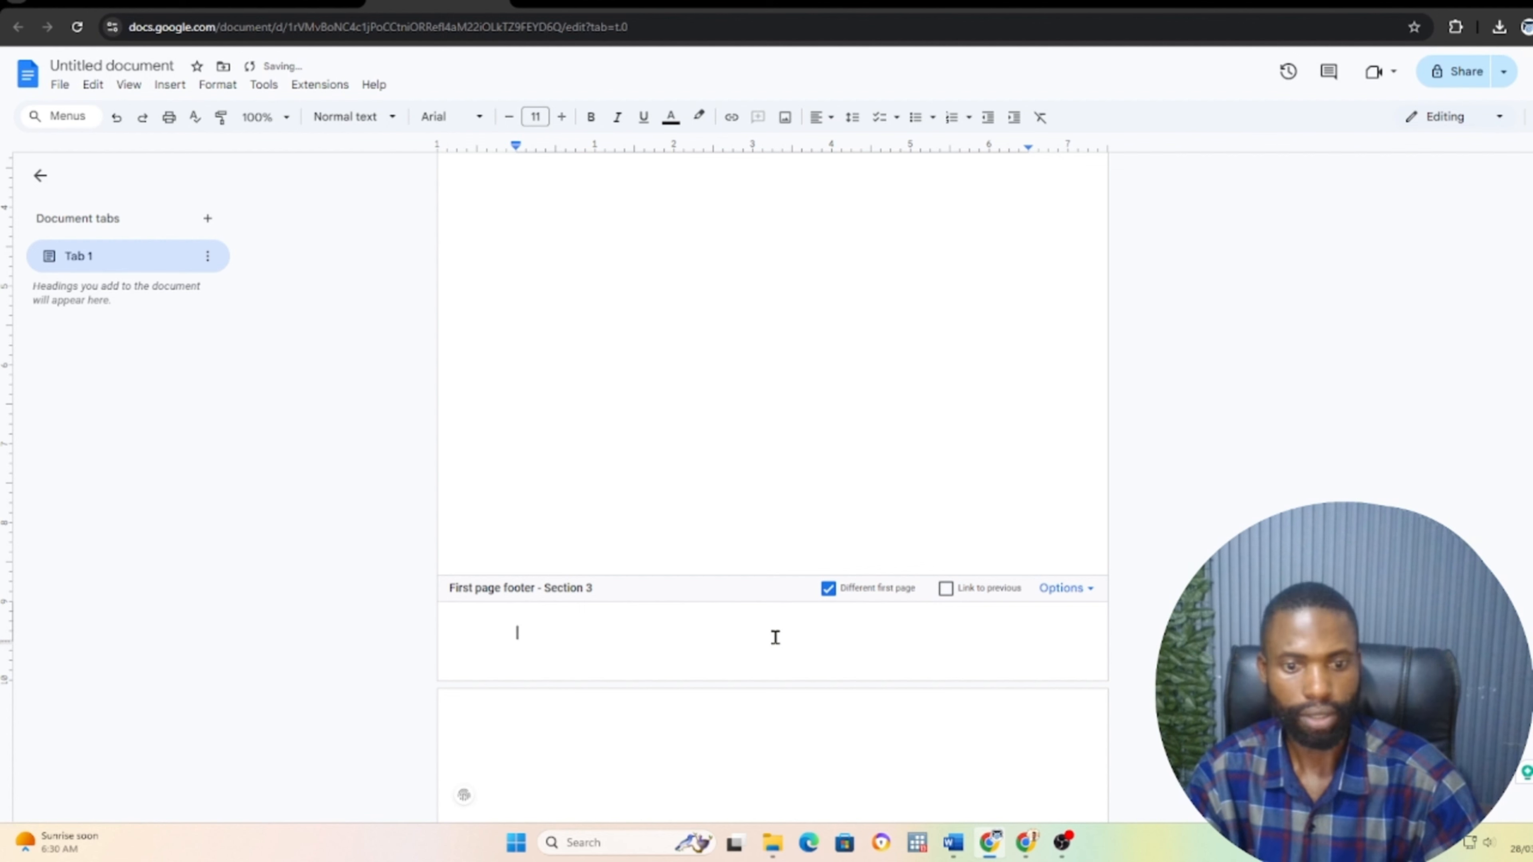
# Enter iii in the Section 3 first-page footer and try to center it
pyautogui.write('ii')
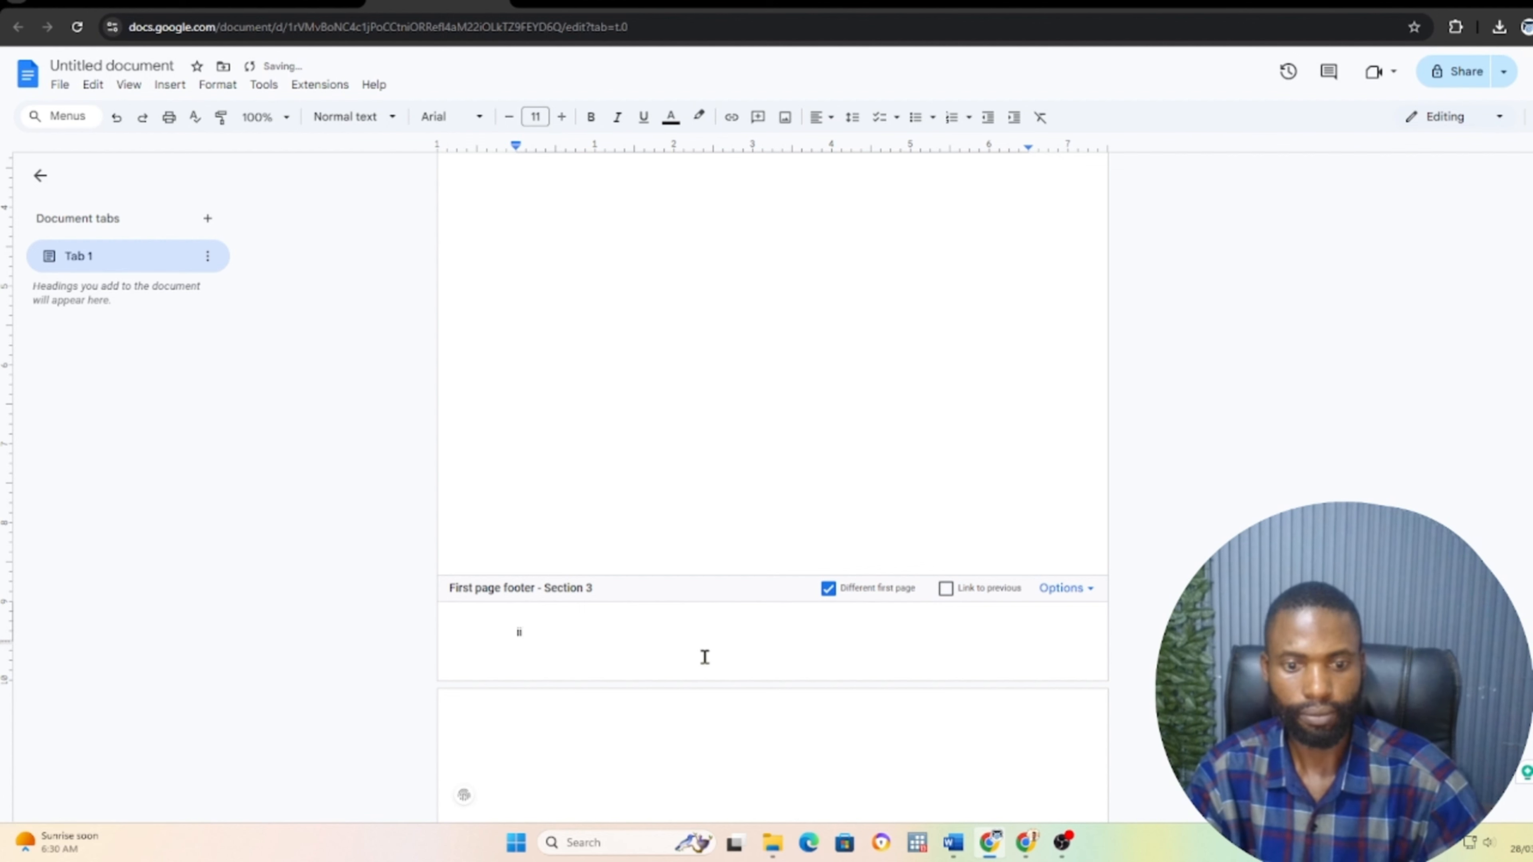
pyautogui.write('i')
pyautogui.moveTo(603, 634); pyautogui.dragTo(459, 642)
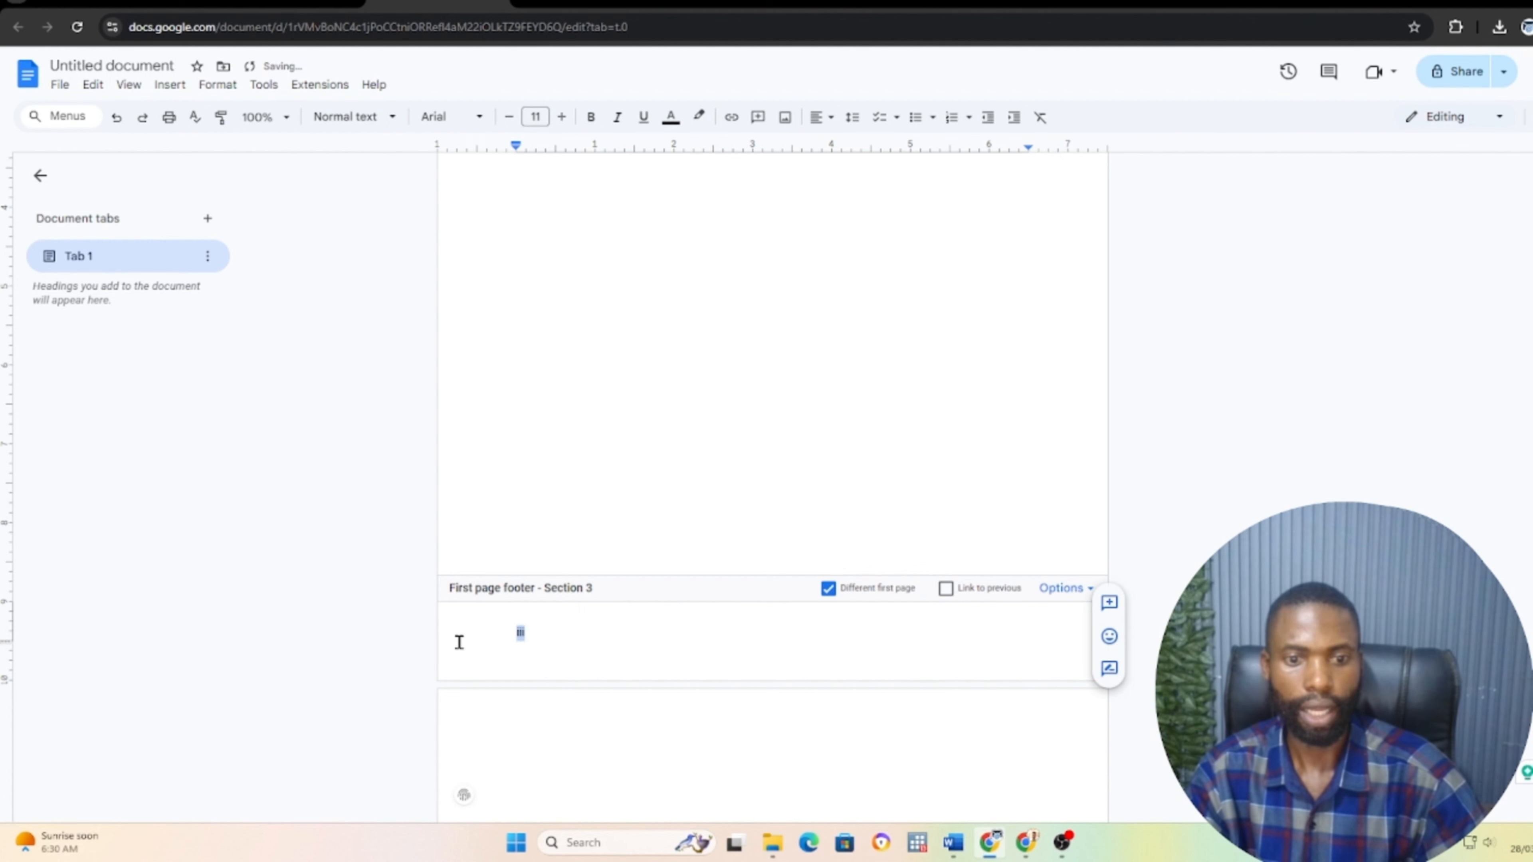
pyautogui.click(820, 117)
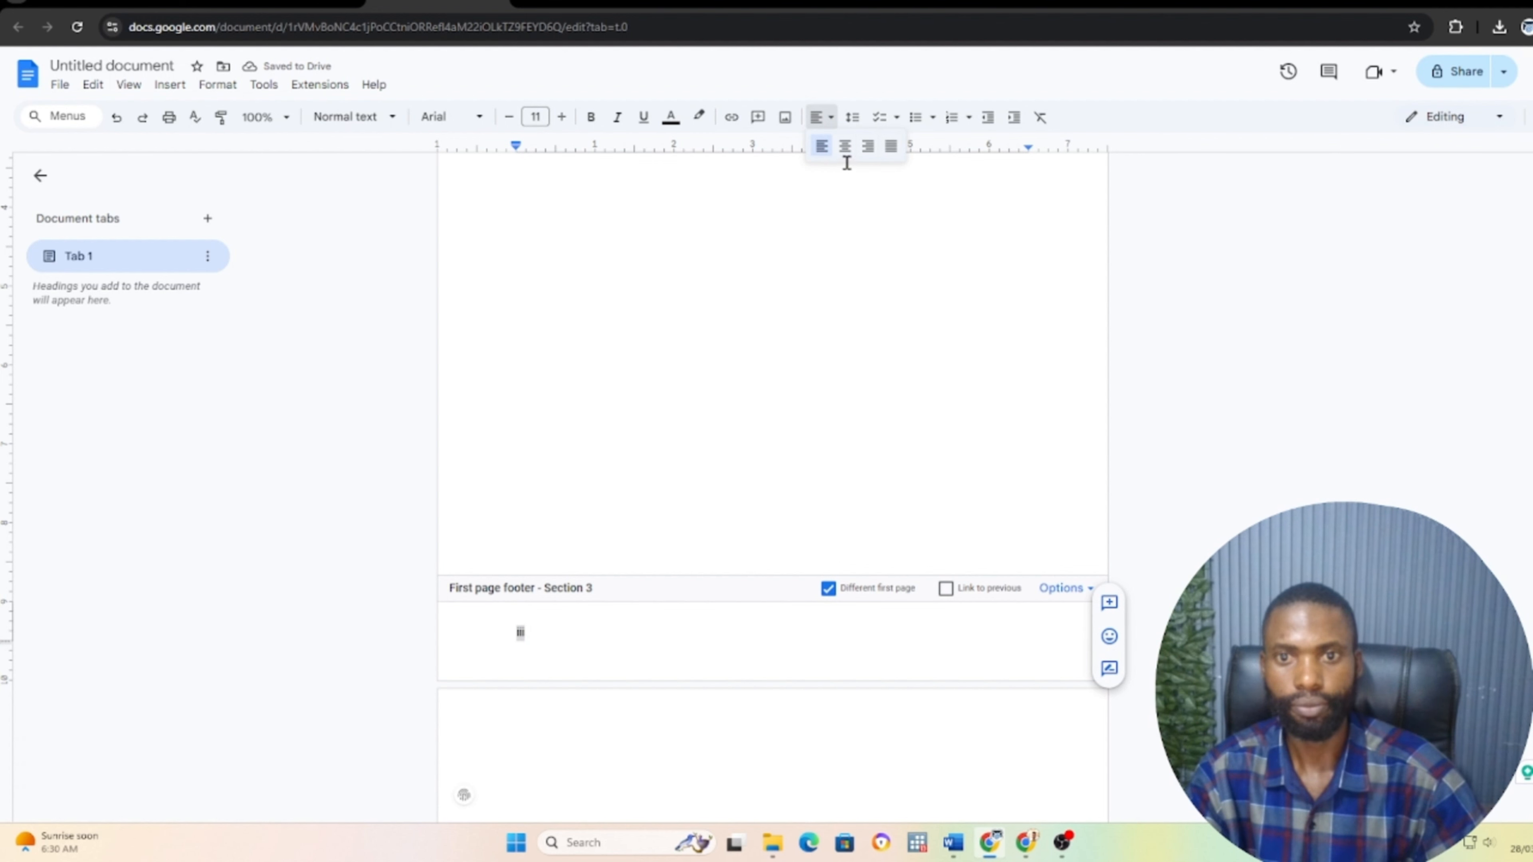
pyautogui.click(844, 146)
# Center the iii page number in the Section 3 first-page footer
pyautogui.scroll(3, 845, 417)
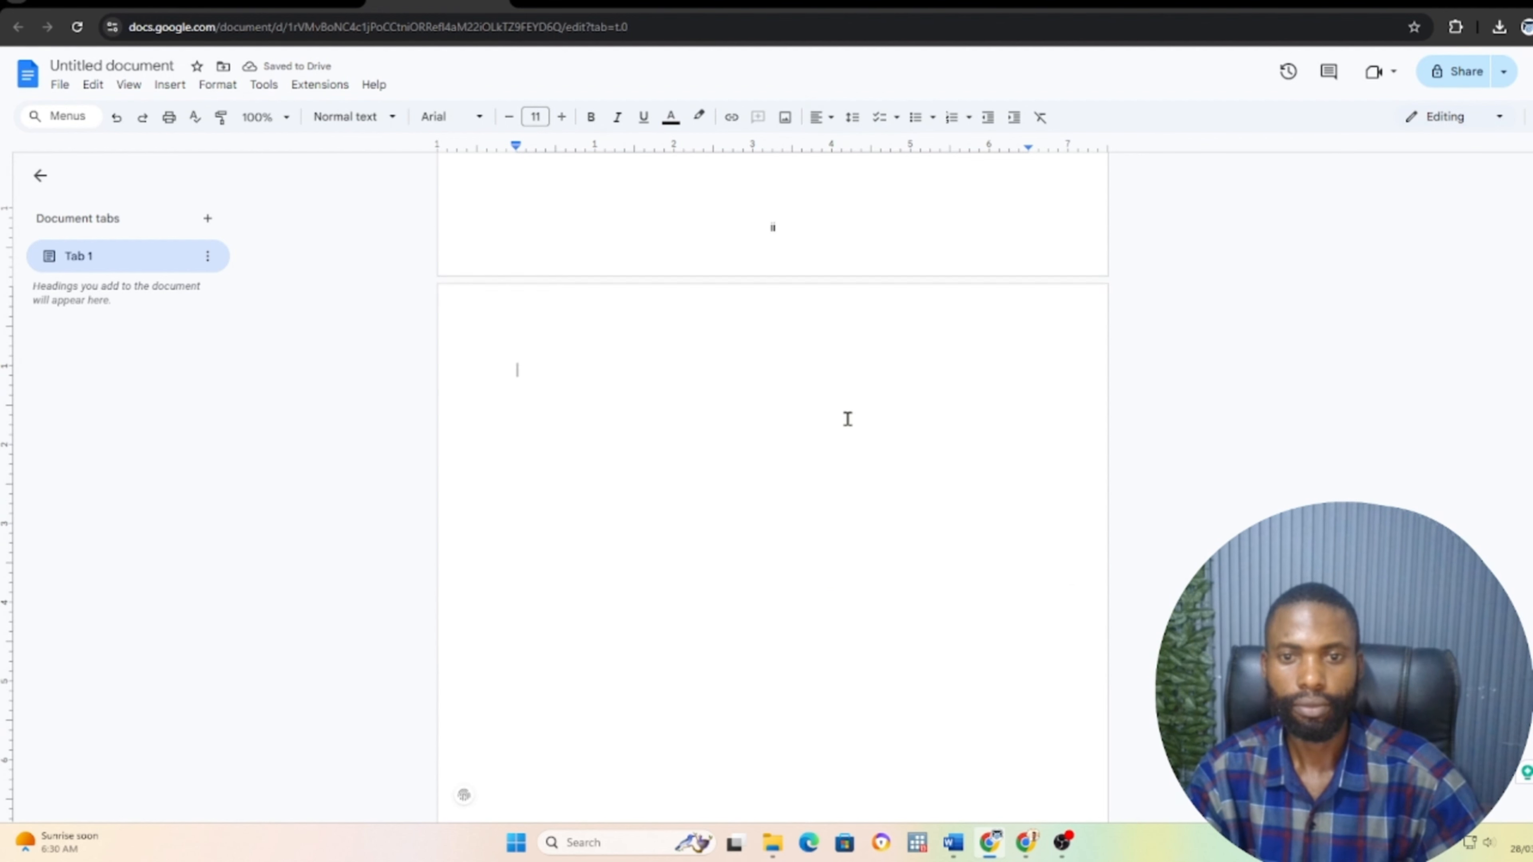
pyautogui.scroll(5, 847, 419)
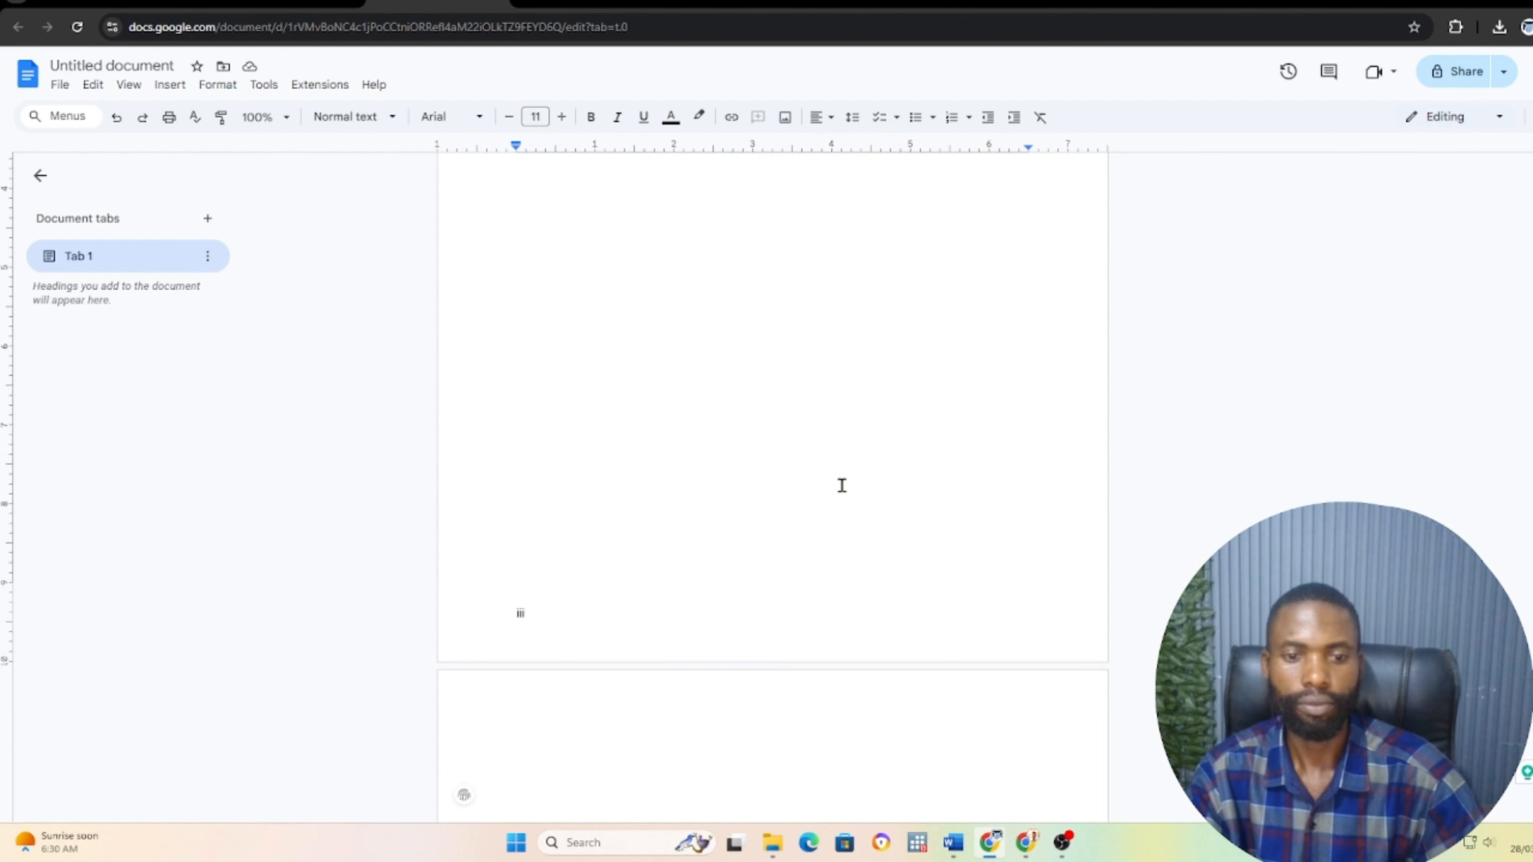
pyautogui.click(539, 617)
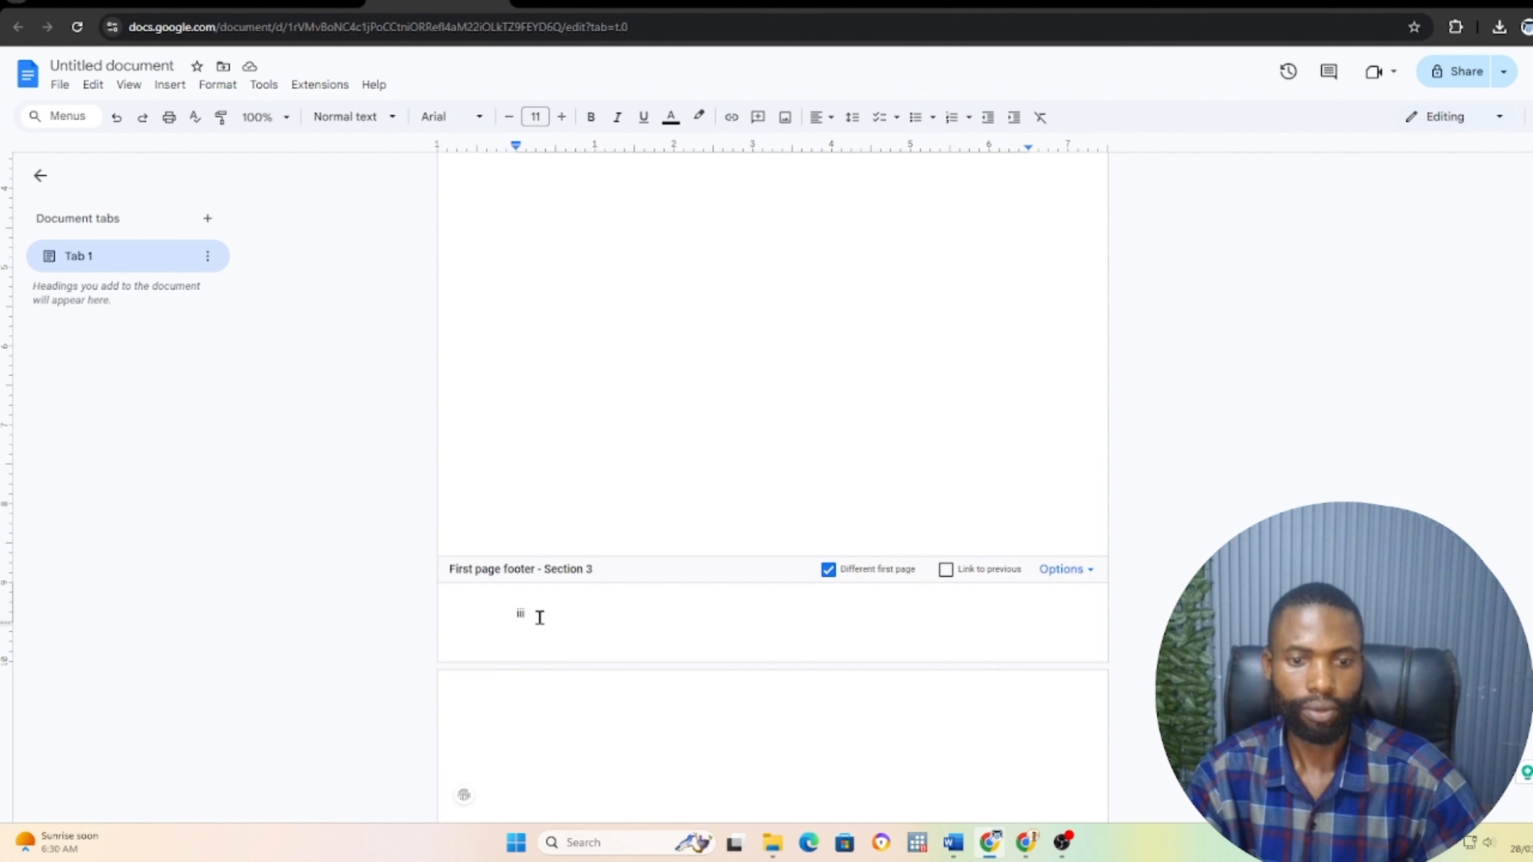
pyautogui.moveTo(537, 616); pyautogui.dragTo(496, 609)
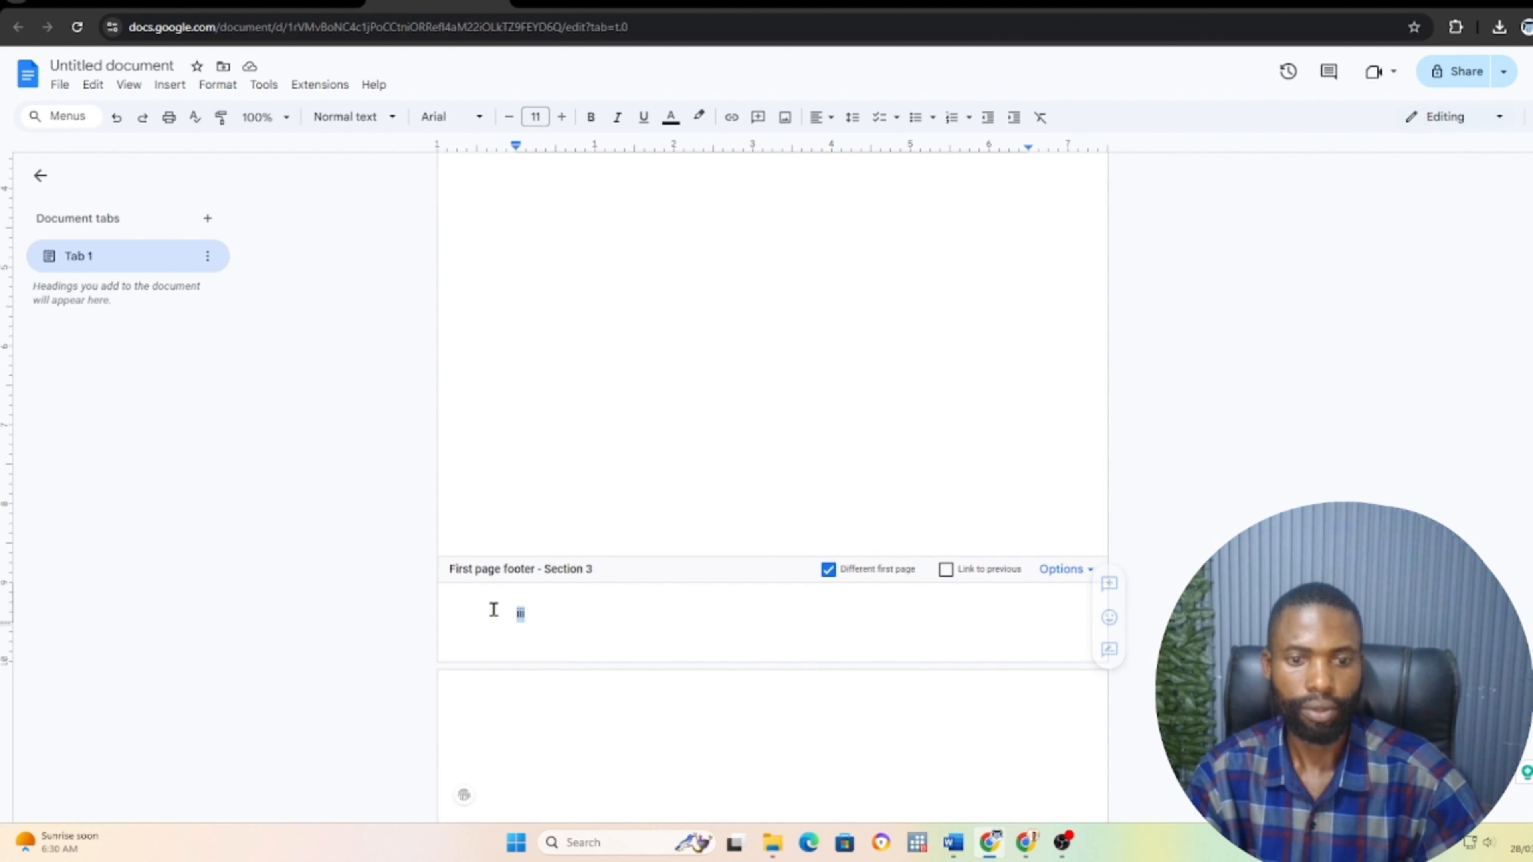
pyautogui.click(820, 117)
pyautogui.click(845, 147)
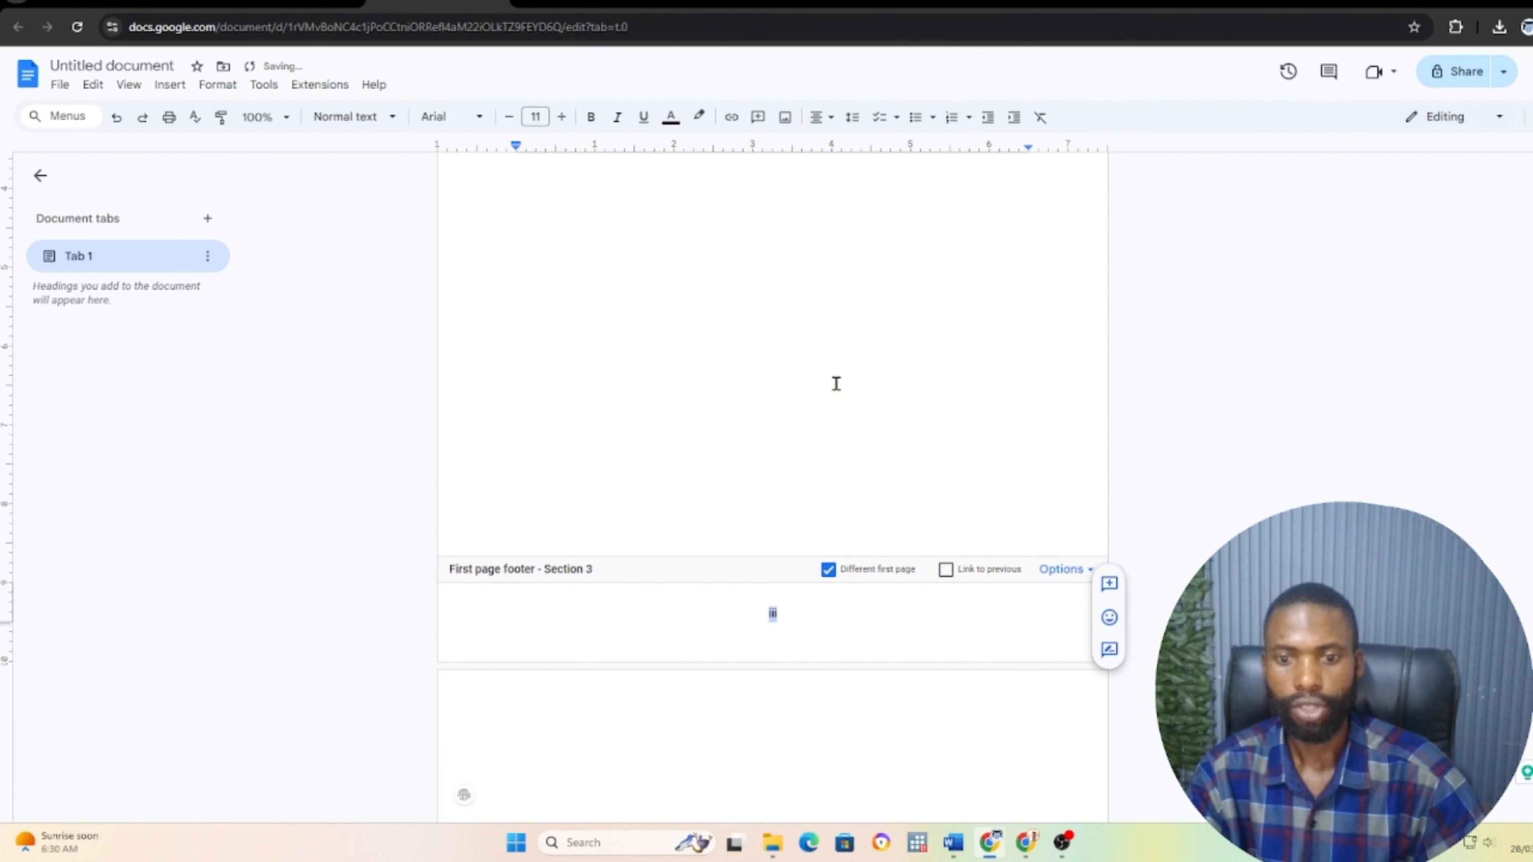
# Leave the Section 3 footer and review the i, ii and iii page numbers across the test document's pages
pyautogui.doubleClick(836, 384)
pyautogui.scroll(-8, 853, 442)
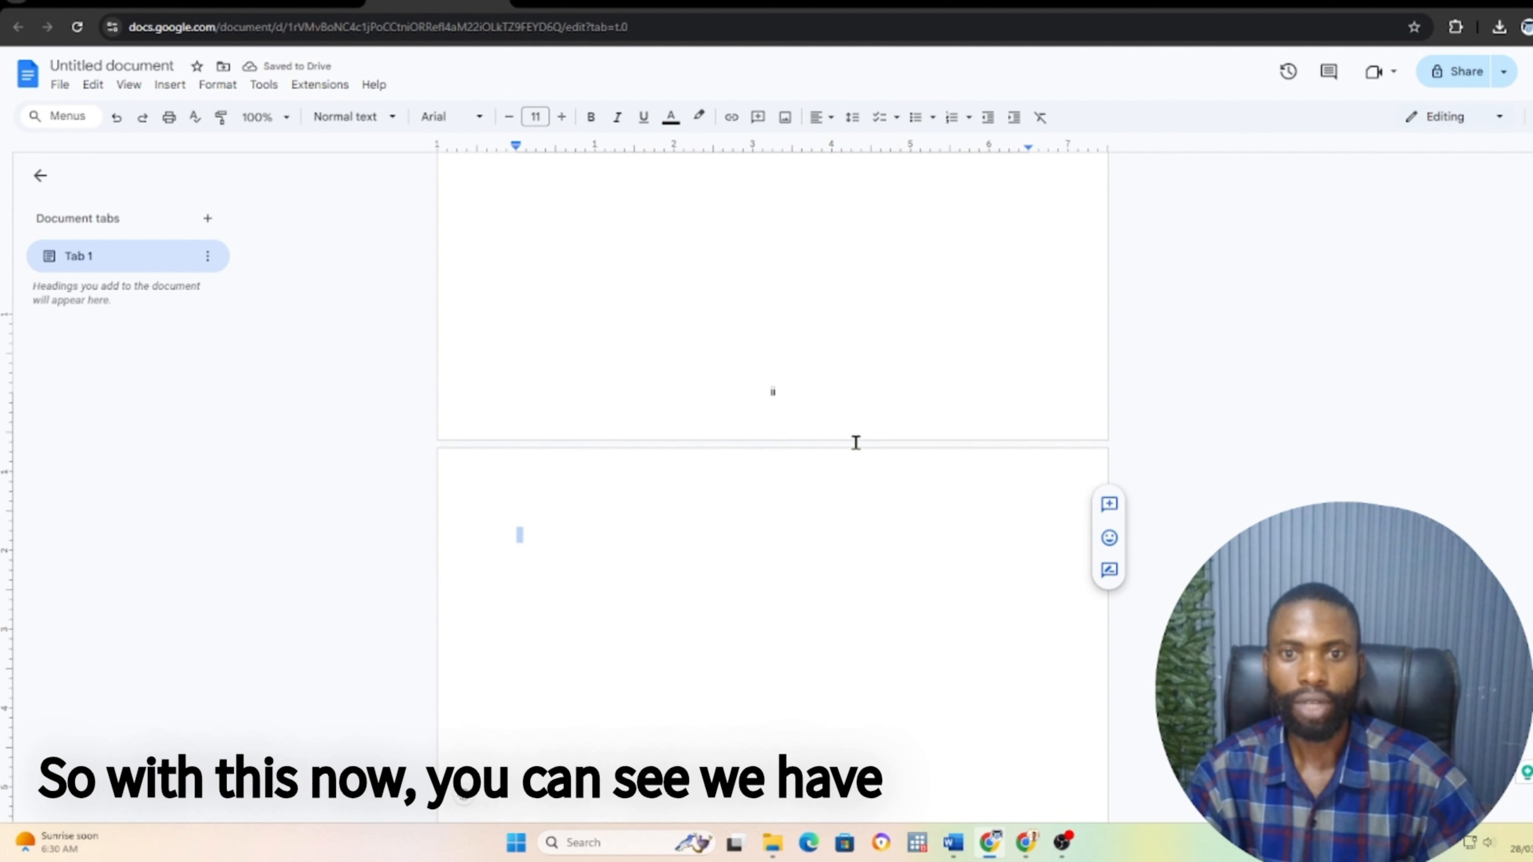
pyautogui.scroll(-10, 826, 453)
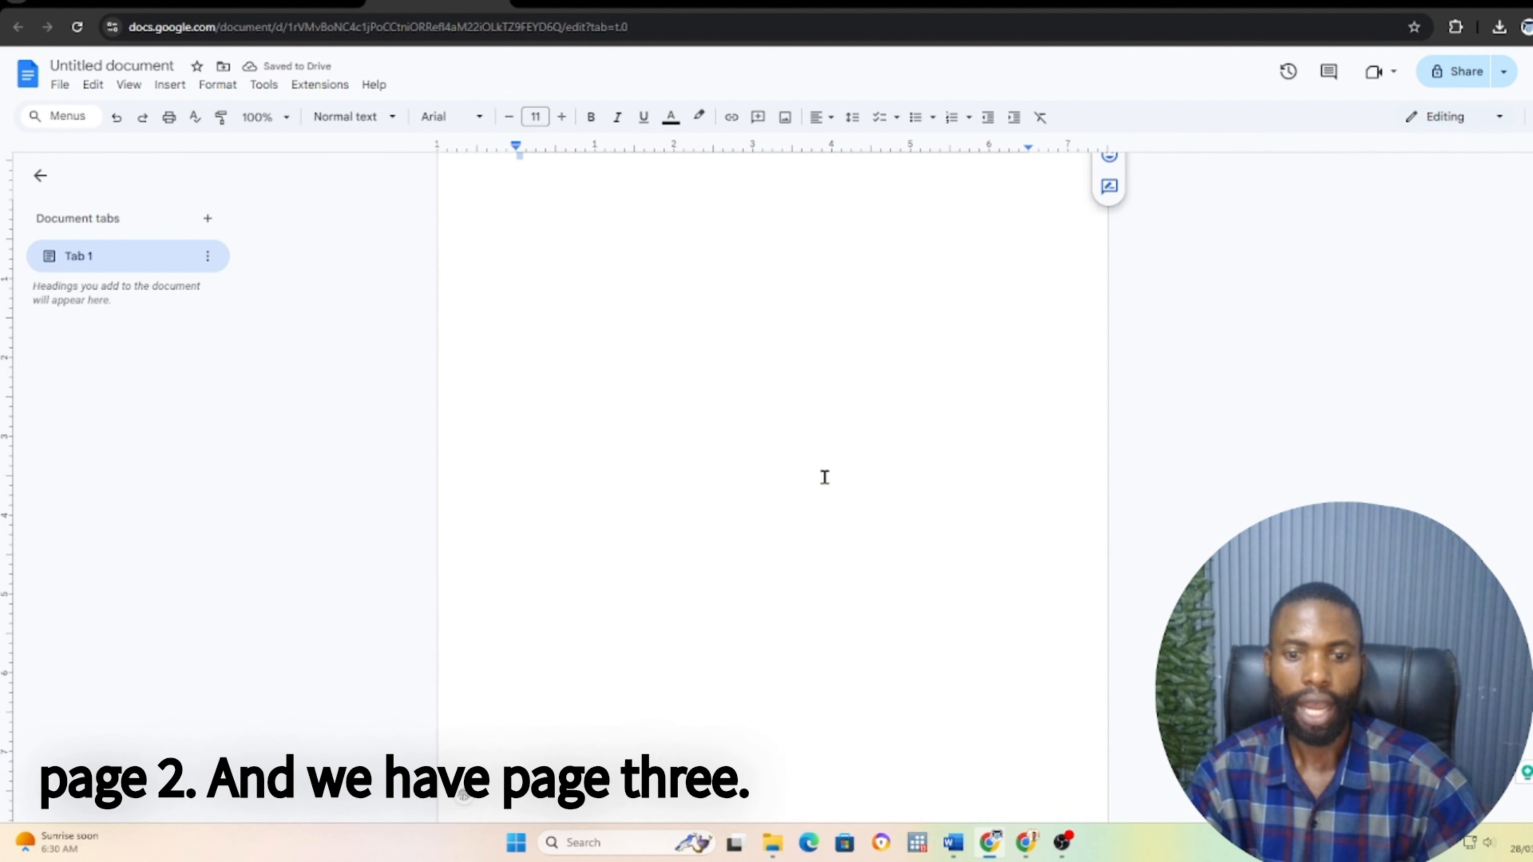
pyautogui.scroll(10, 777, 457)
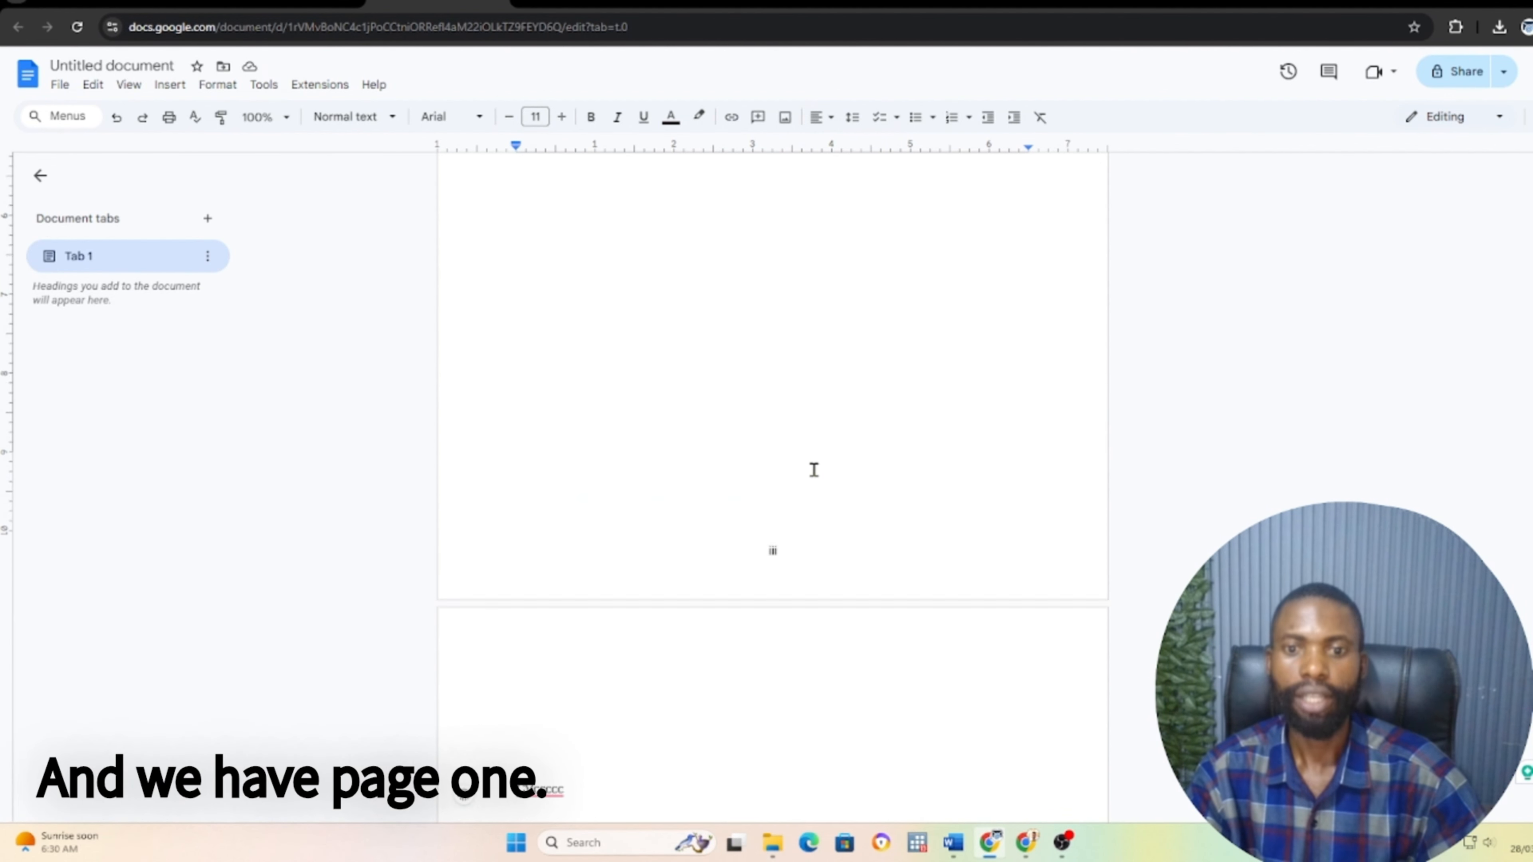
pyautogui.scroll(7, 847, 422)
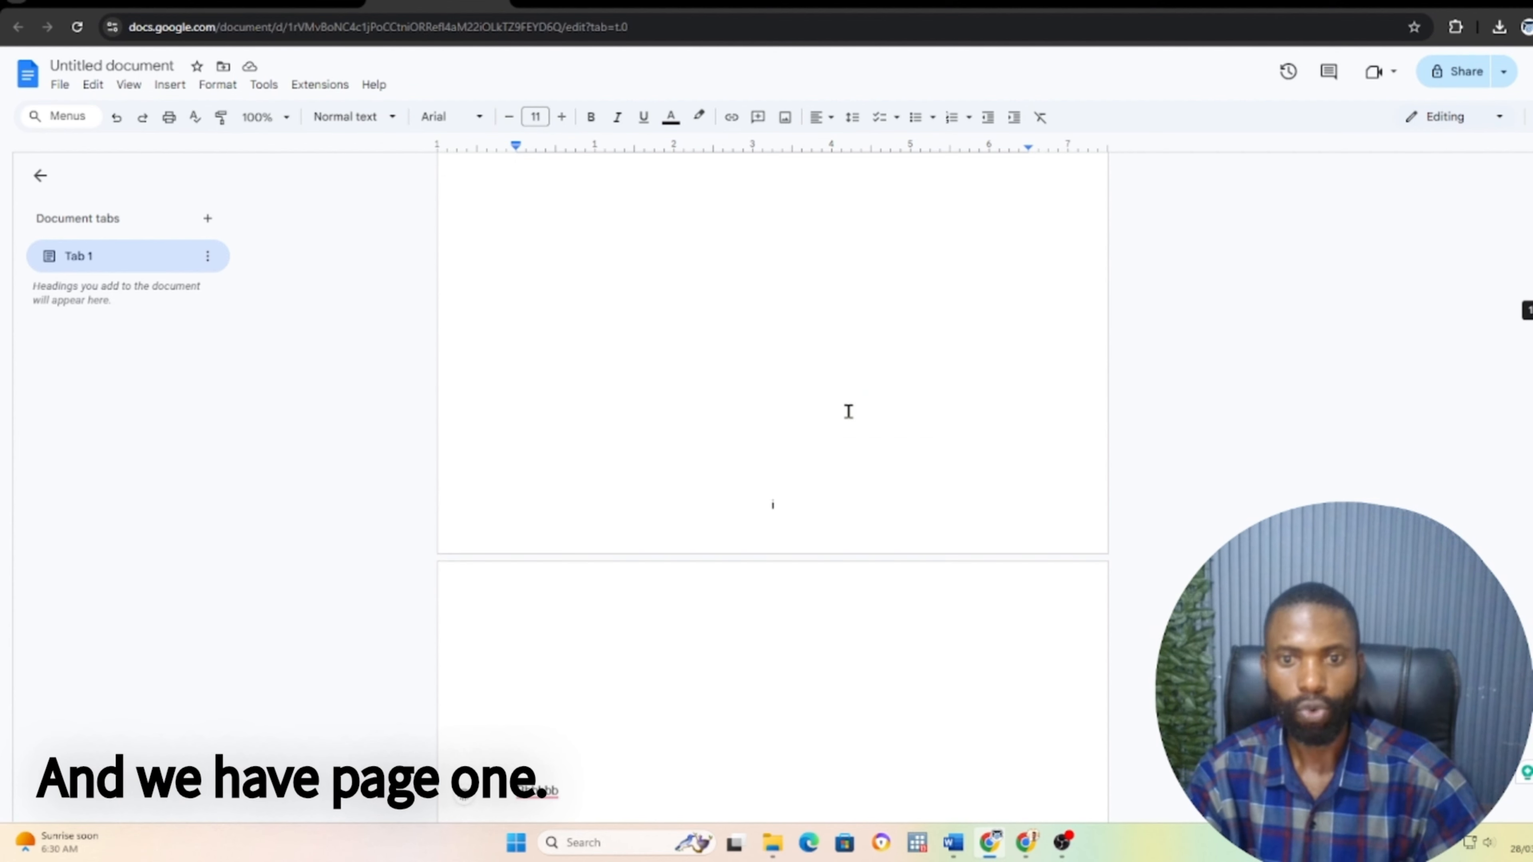
# Switch to the thesis document and review the page numbering from the cover page through the Declaration and Approval pages
pyautogui.click(289, 2)
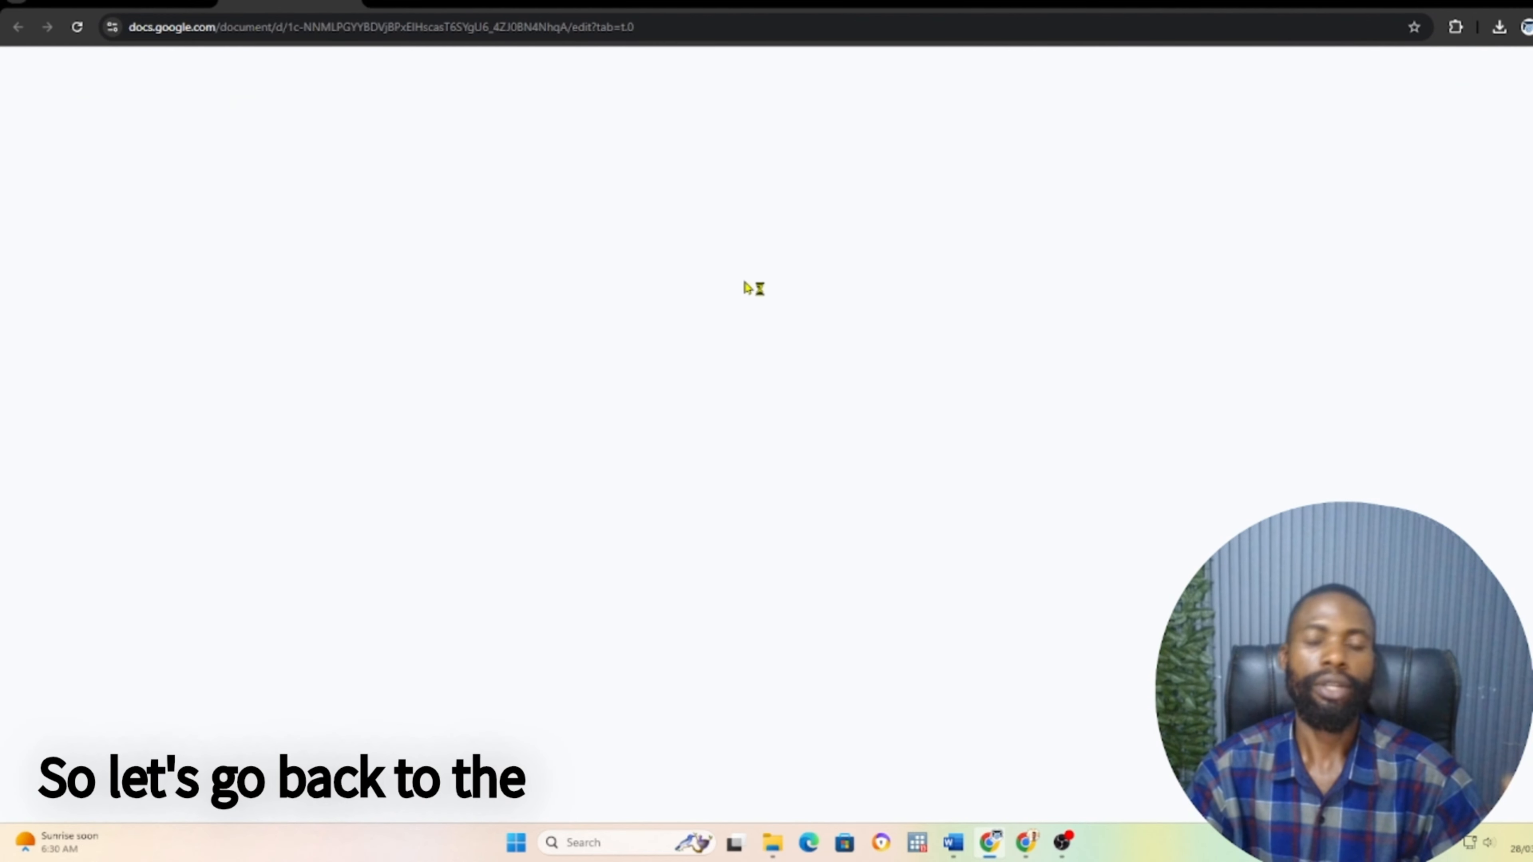
pyautogui.scroll(15, 863, 398)
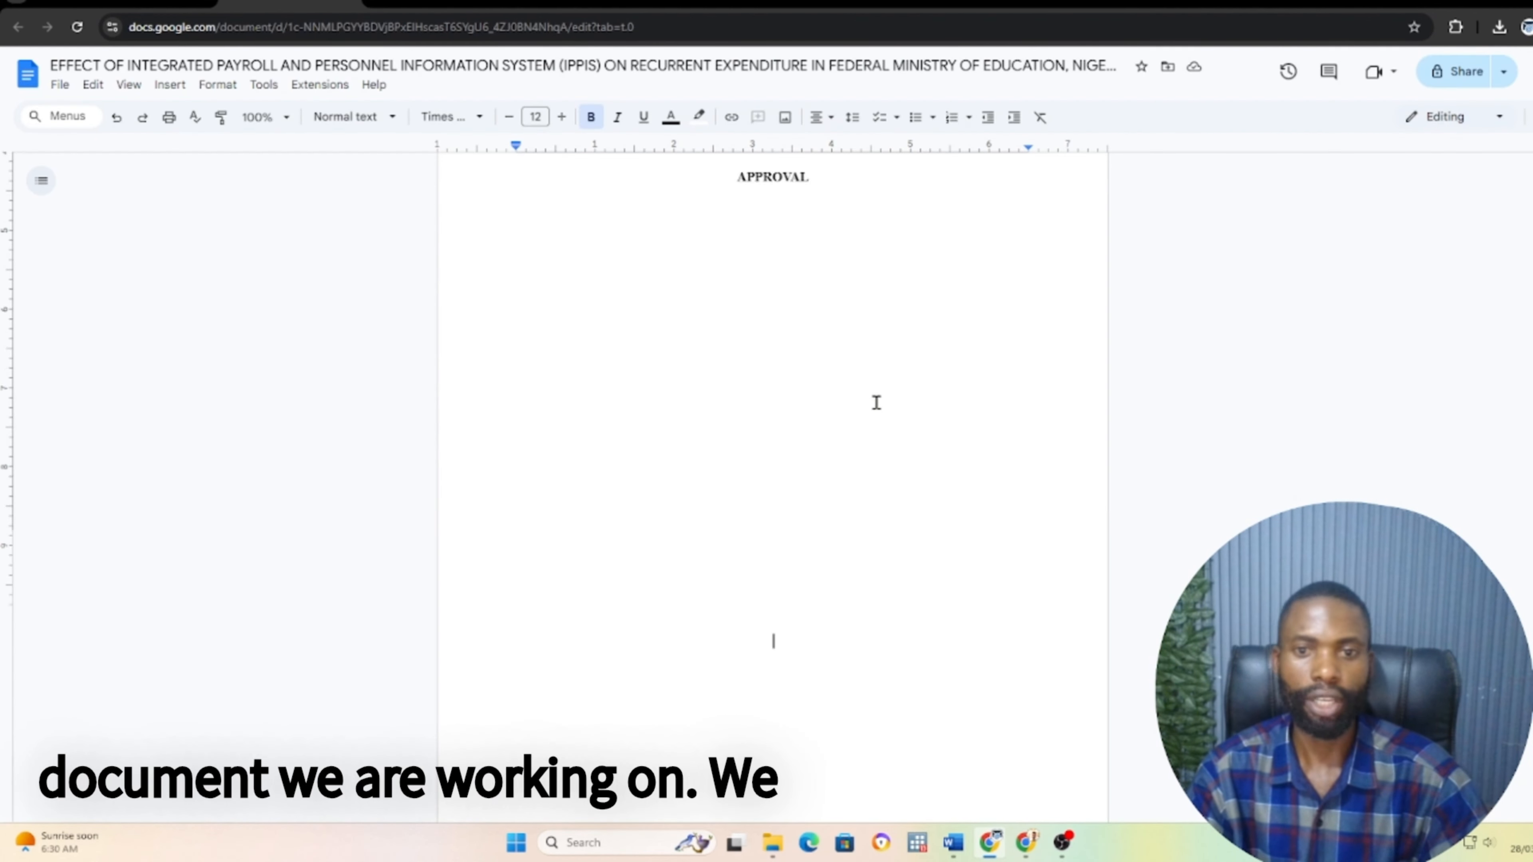
pyautogui.scroll(2, 913, 372)
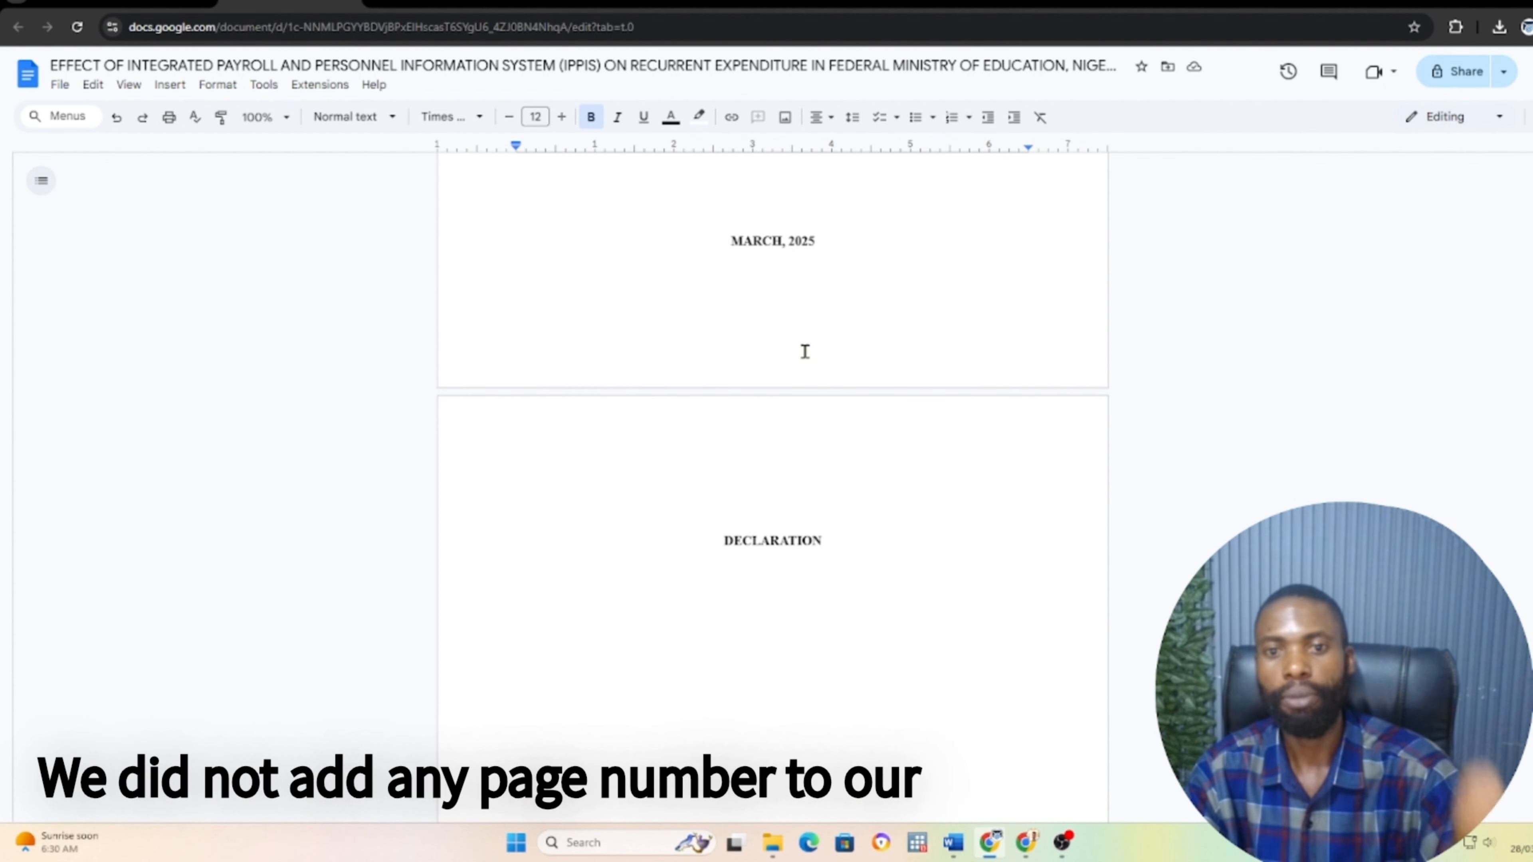
pyautogui.scroll(-2, 805, 351)
pyautogui.scroll(3, 809, 362)
pyautogui.scroll(-5, 822, 390)
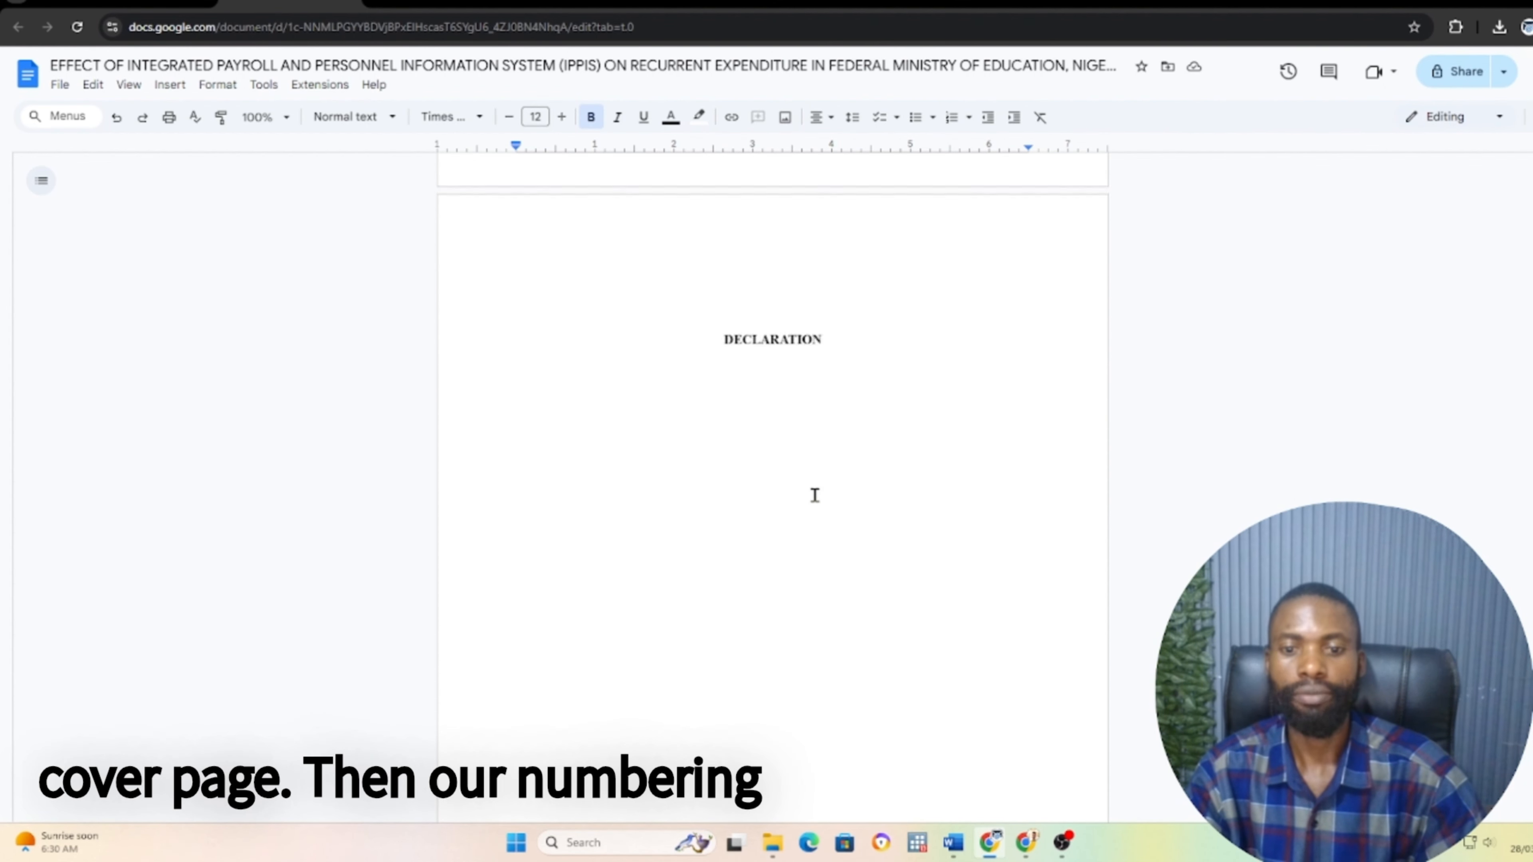
pyautogui.scroll(-10, 814, 494)
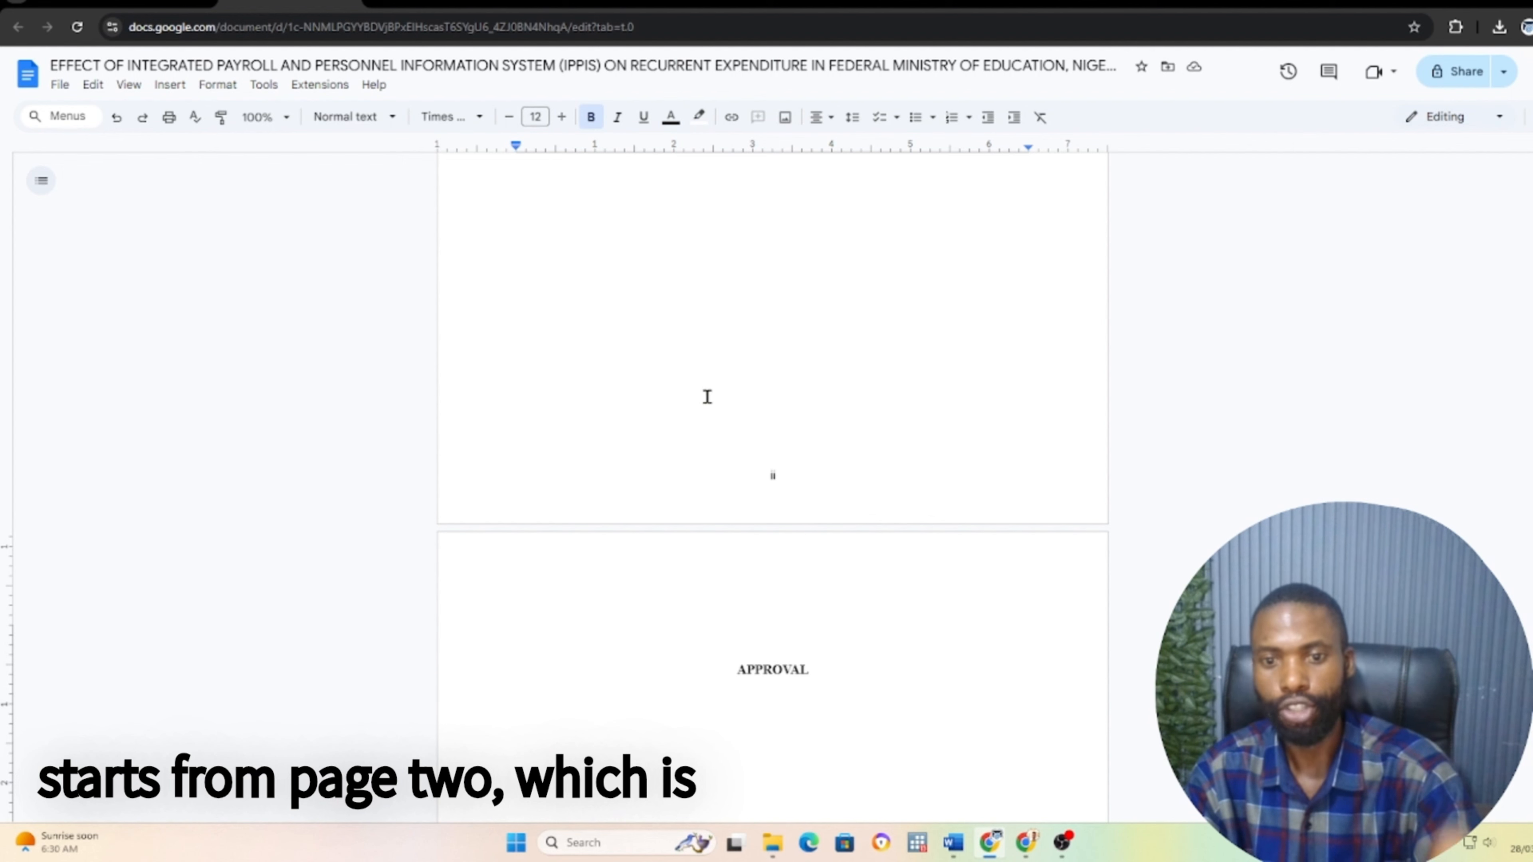
pyautogui.scroll(10, 883, 379)
pyautogui.scroll(-13, 906, 390)
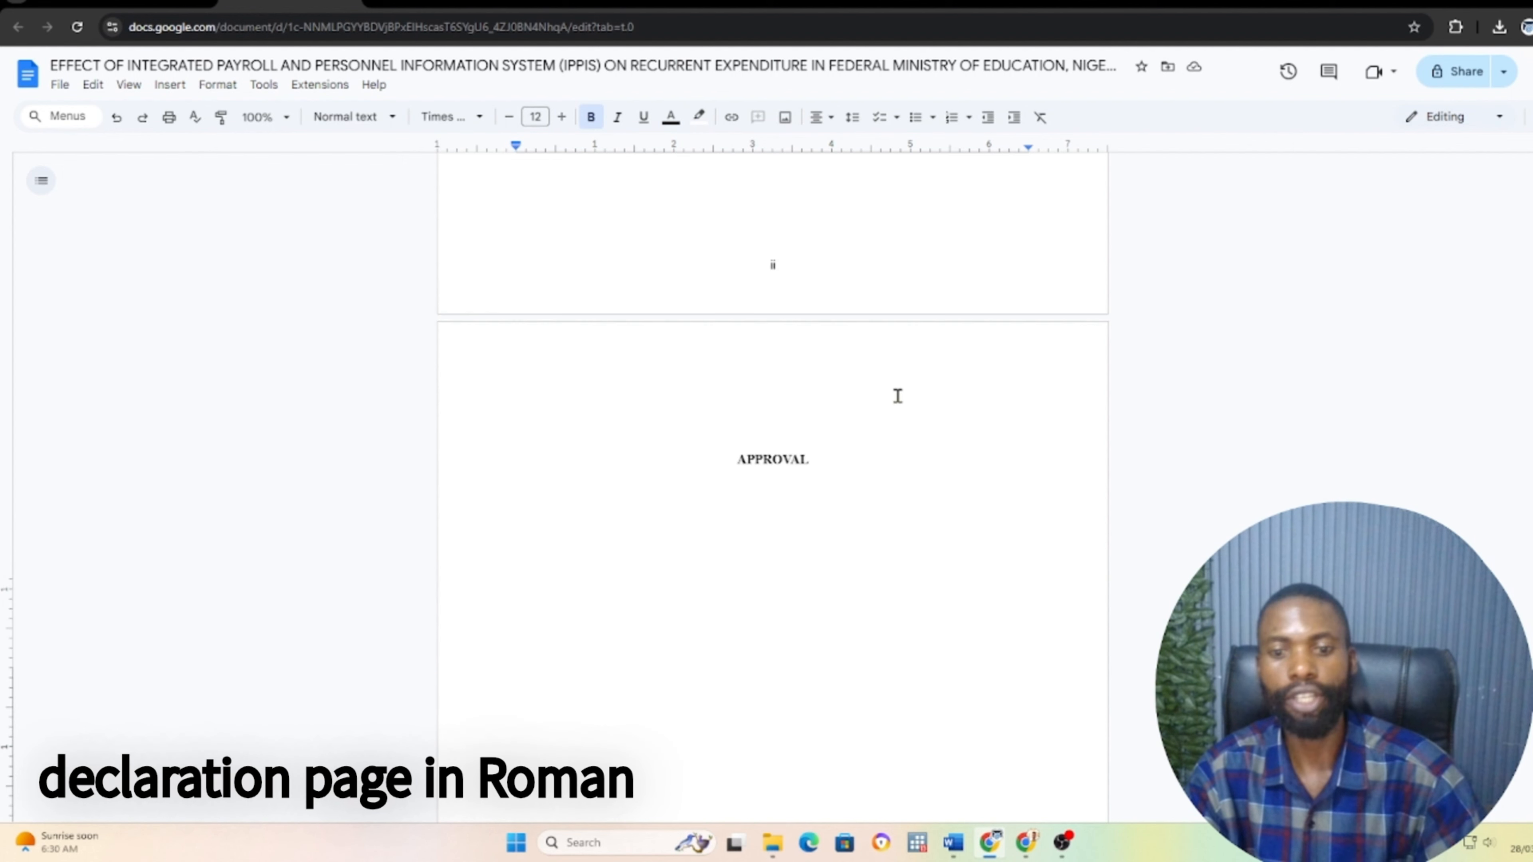
pyautogui.scroll(1, 897, 395)
pyautogui.scroll(-2, 857, 398)
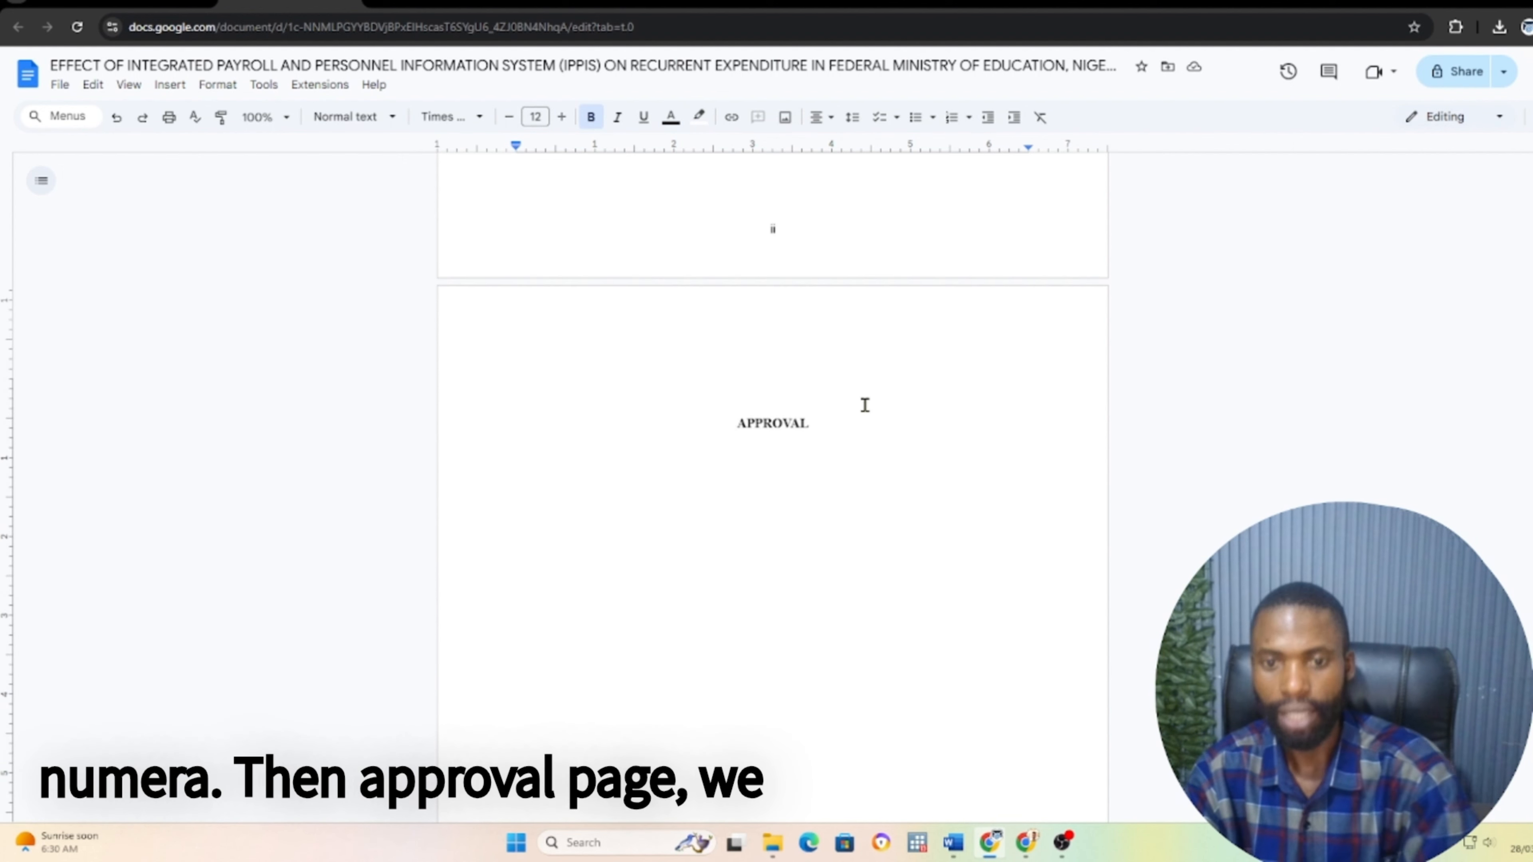
pyautogui.scroll(-18, 772, 495)
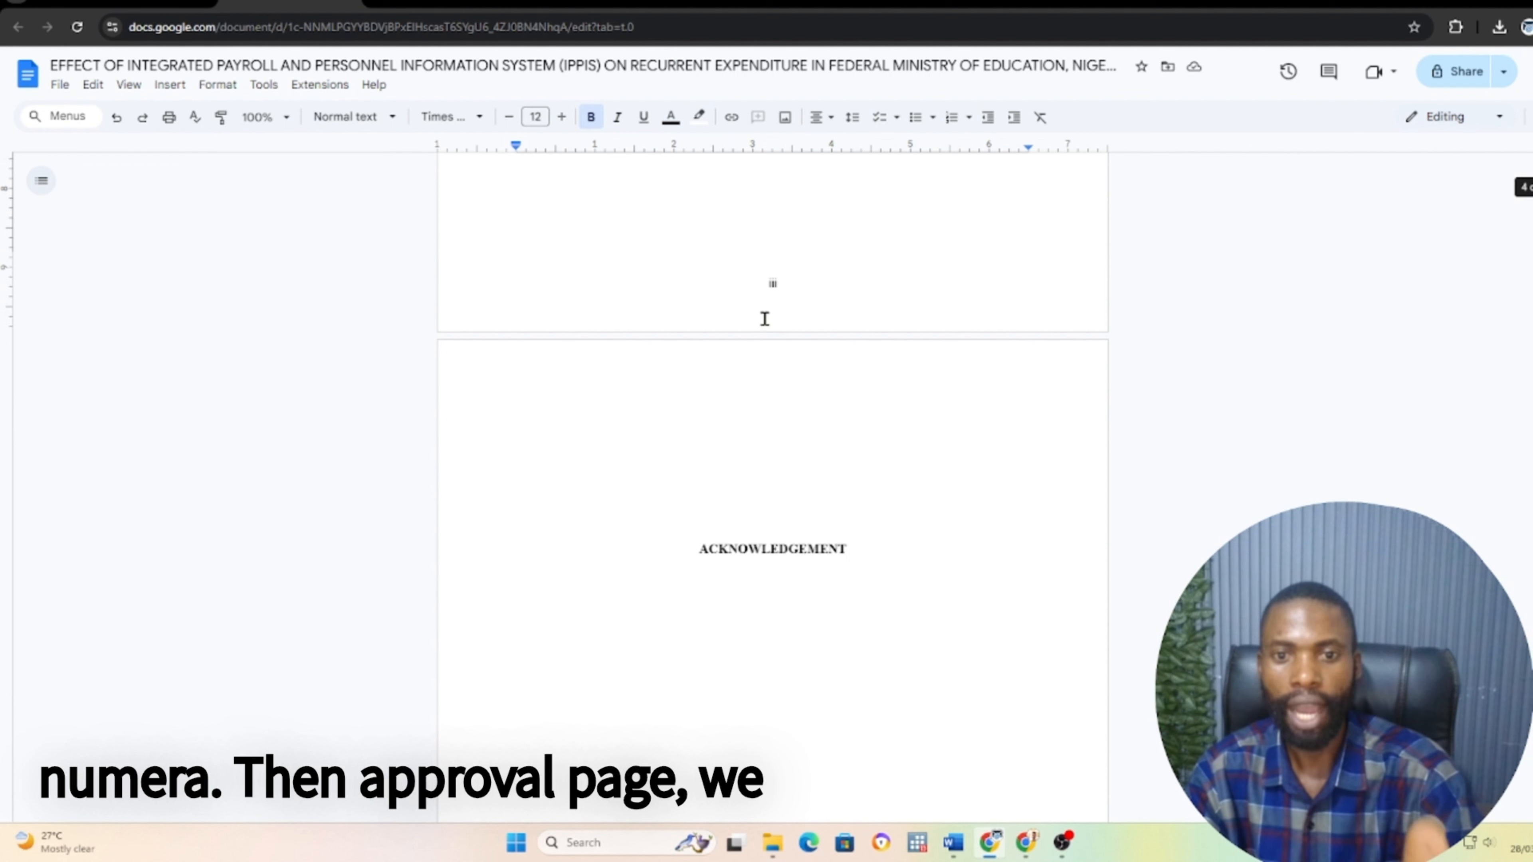
# Remove the empty line above the ACKNOWLEDGEMENT heading and insert a next-page section break at the end of the Acknowledgement page
pyautogui.click(754, 515)
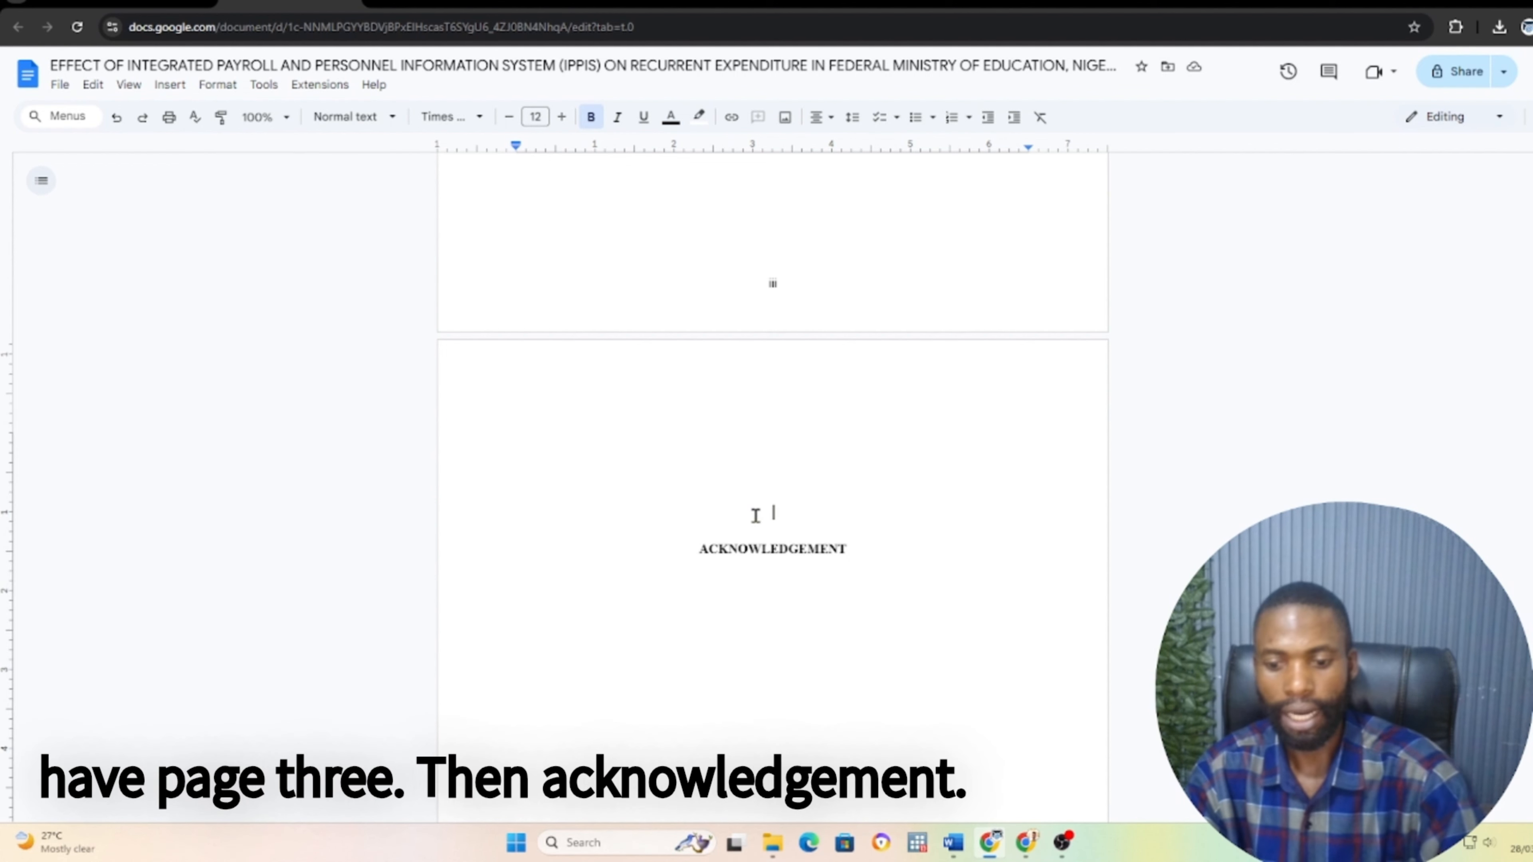
pyautogui.press('BackSpace')
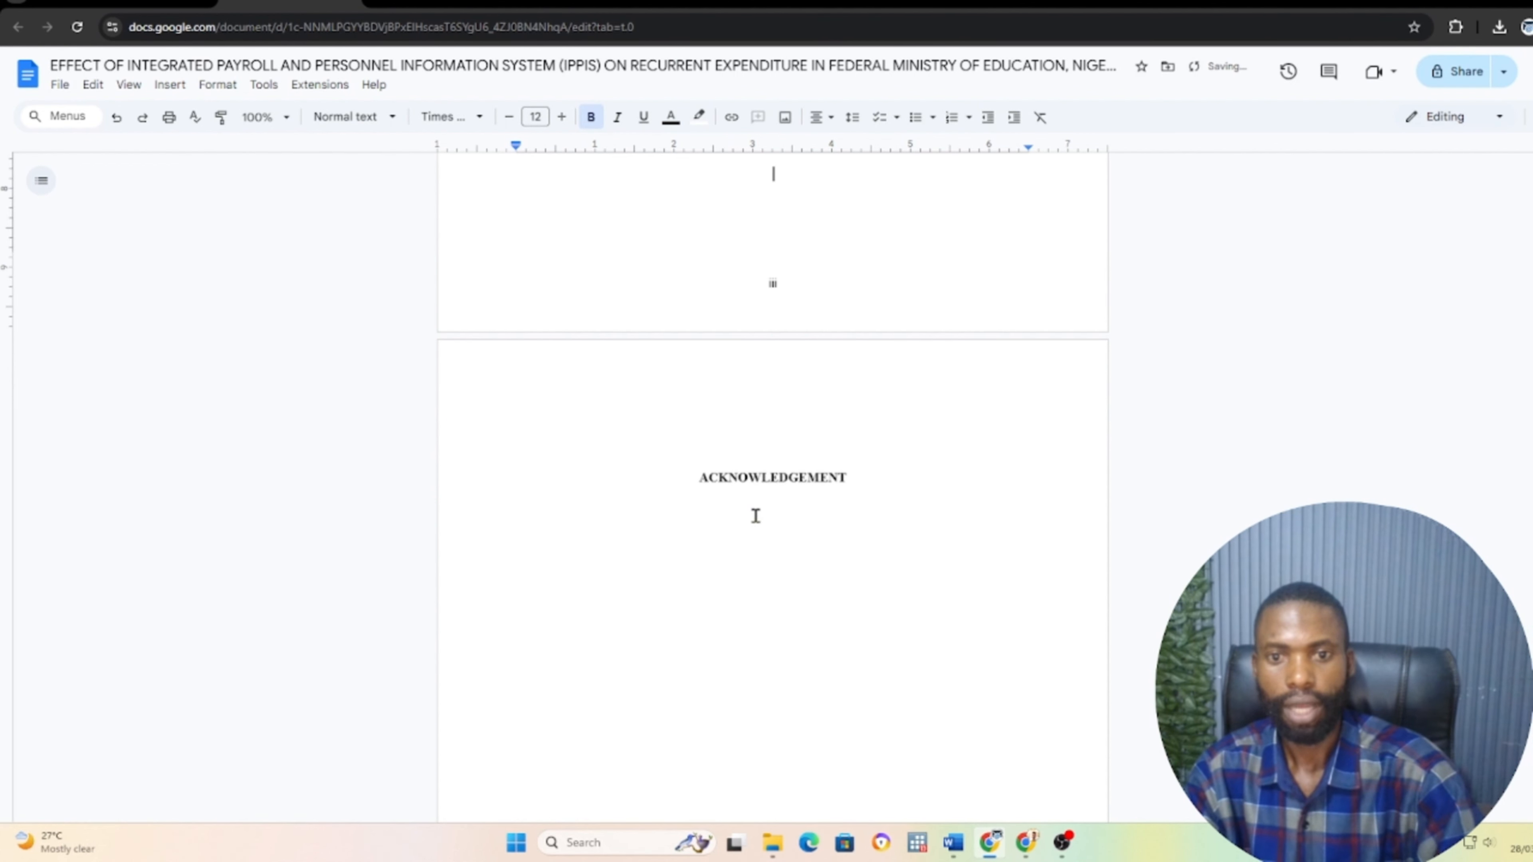
pyautogui.scroll(-10, 809, 543)
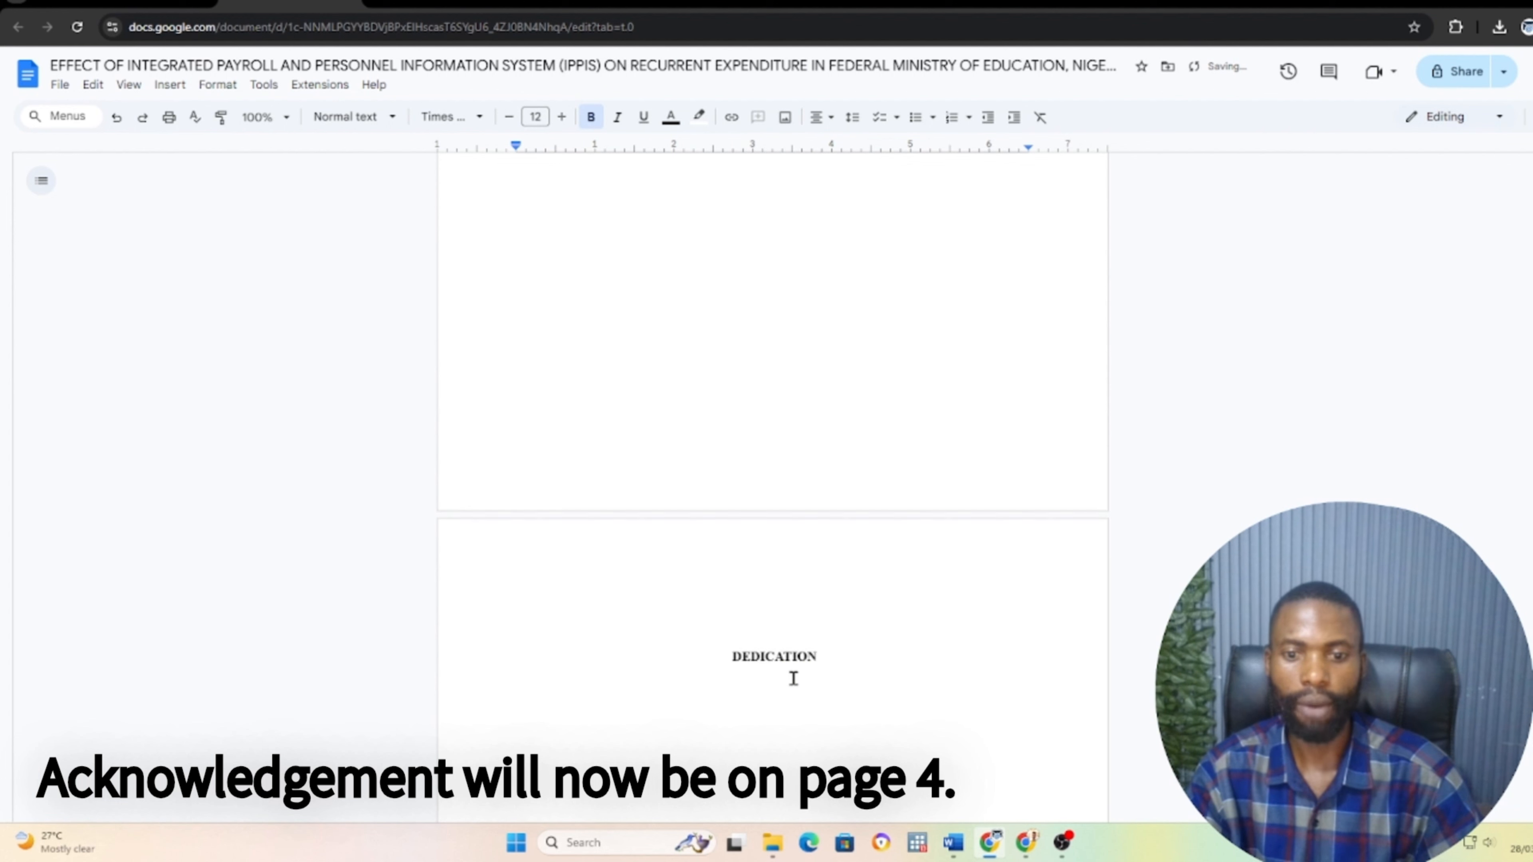
pyautogui.scroll(-1, 772, 459)
pyautogui.click(766, 431)
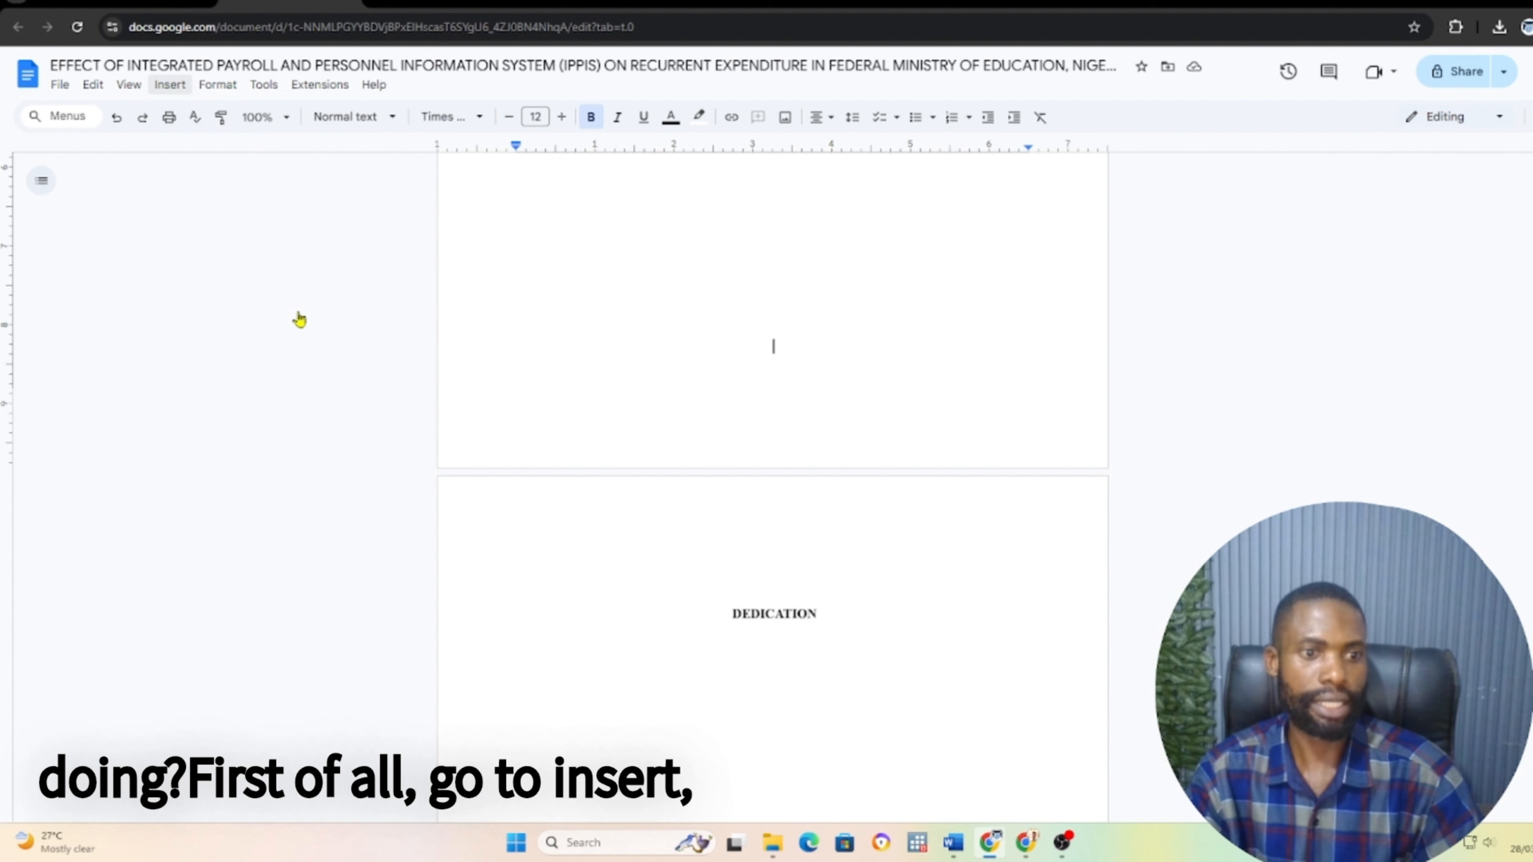
pyautogui.moveTo(253, 609)
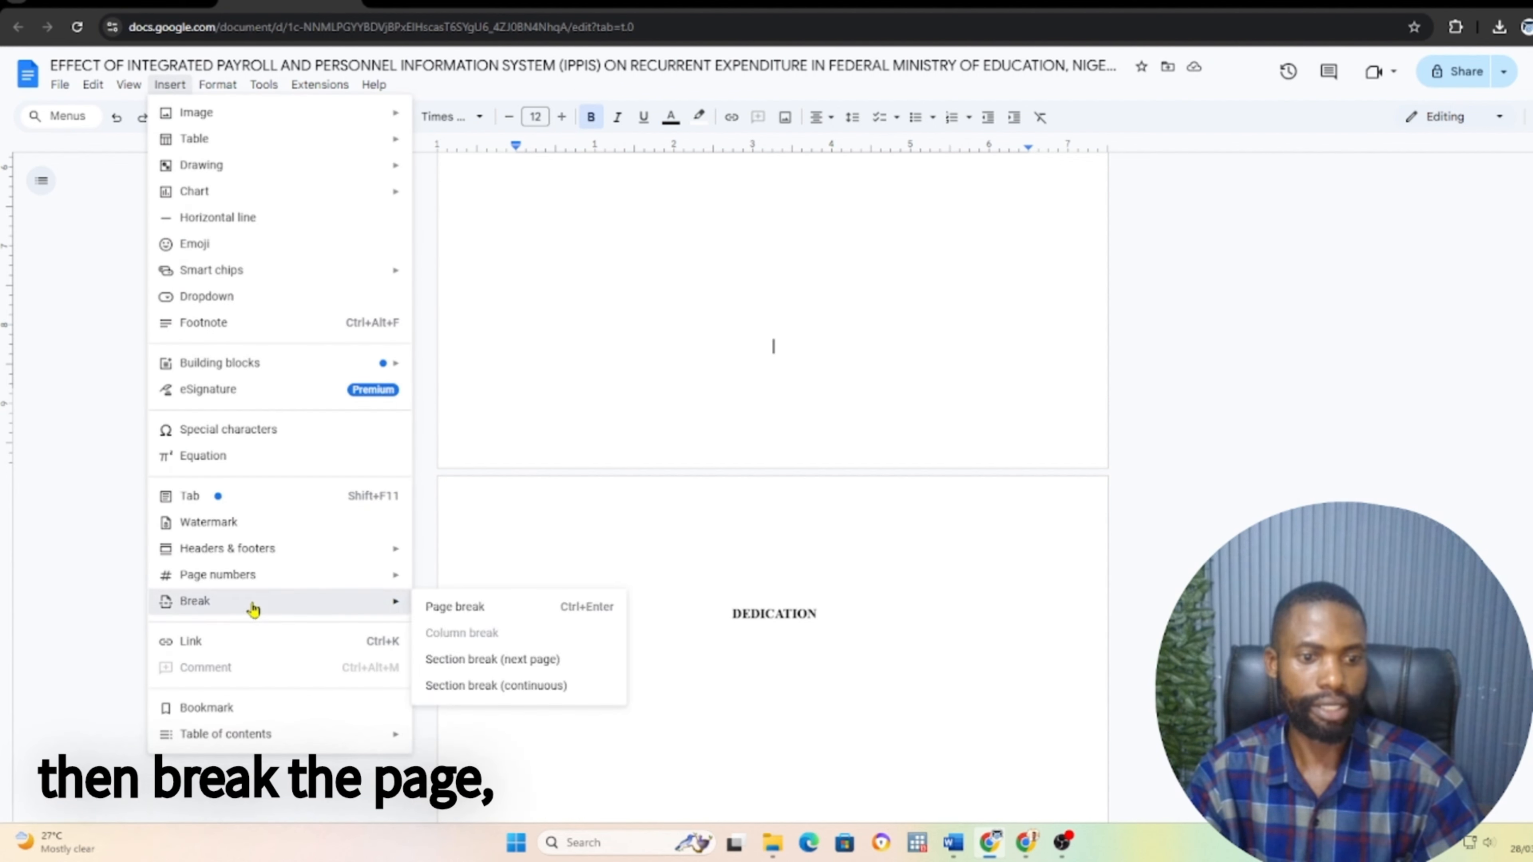
pyautogui.click(480, 659)
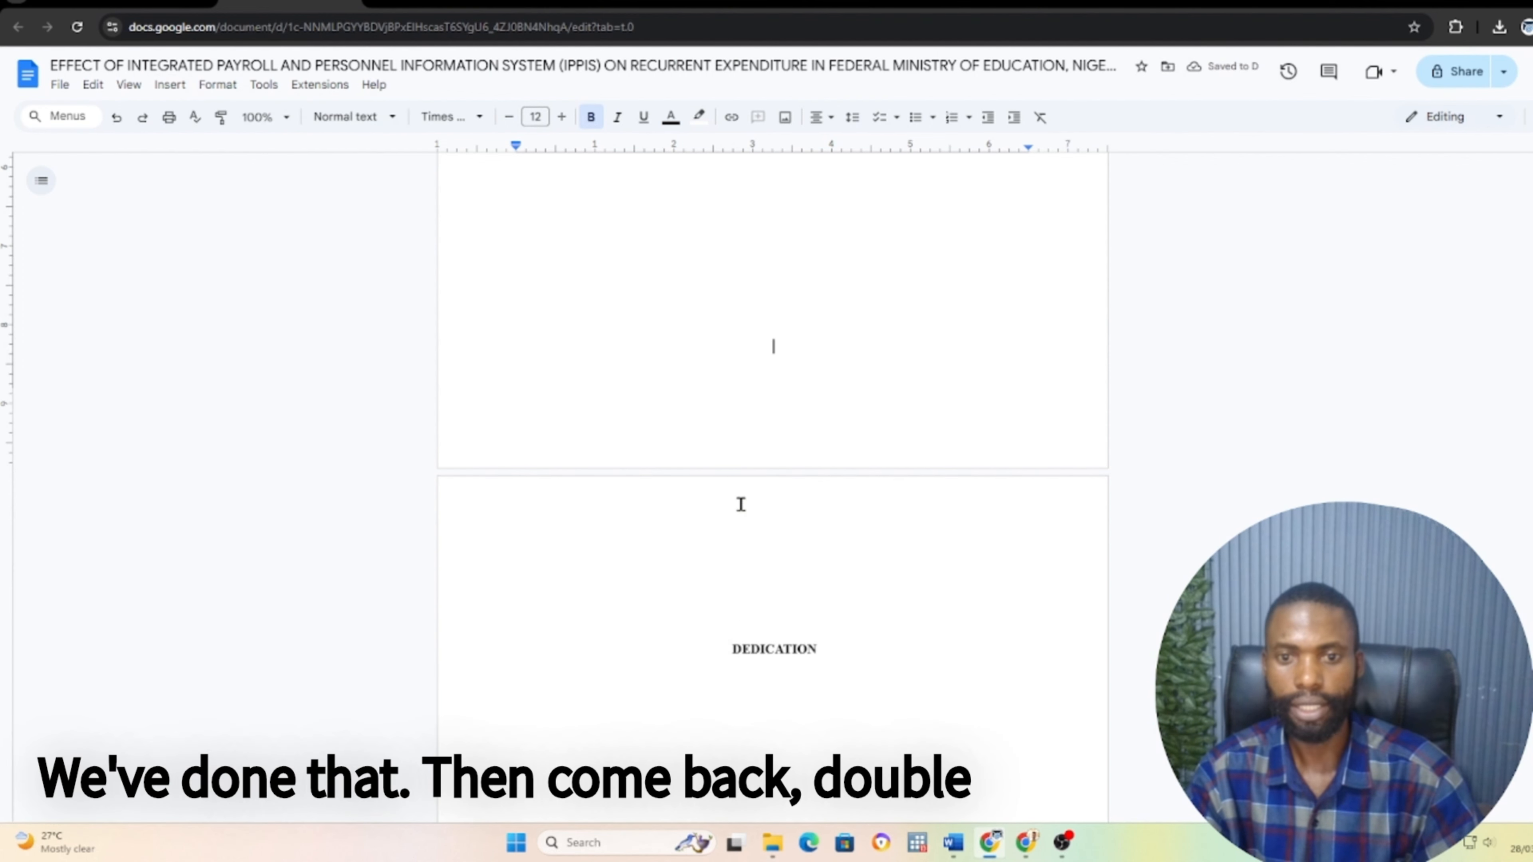
pyautogui.doubleClick(778, 422)
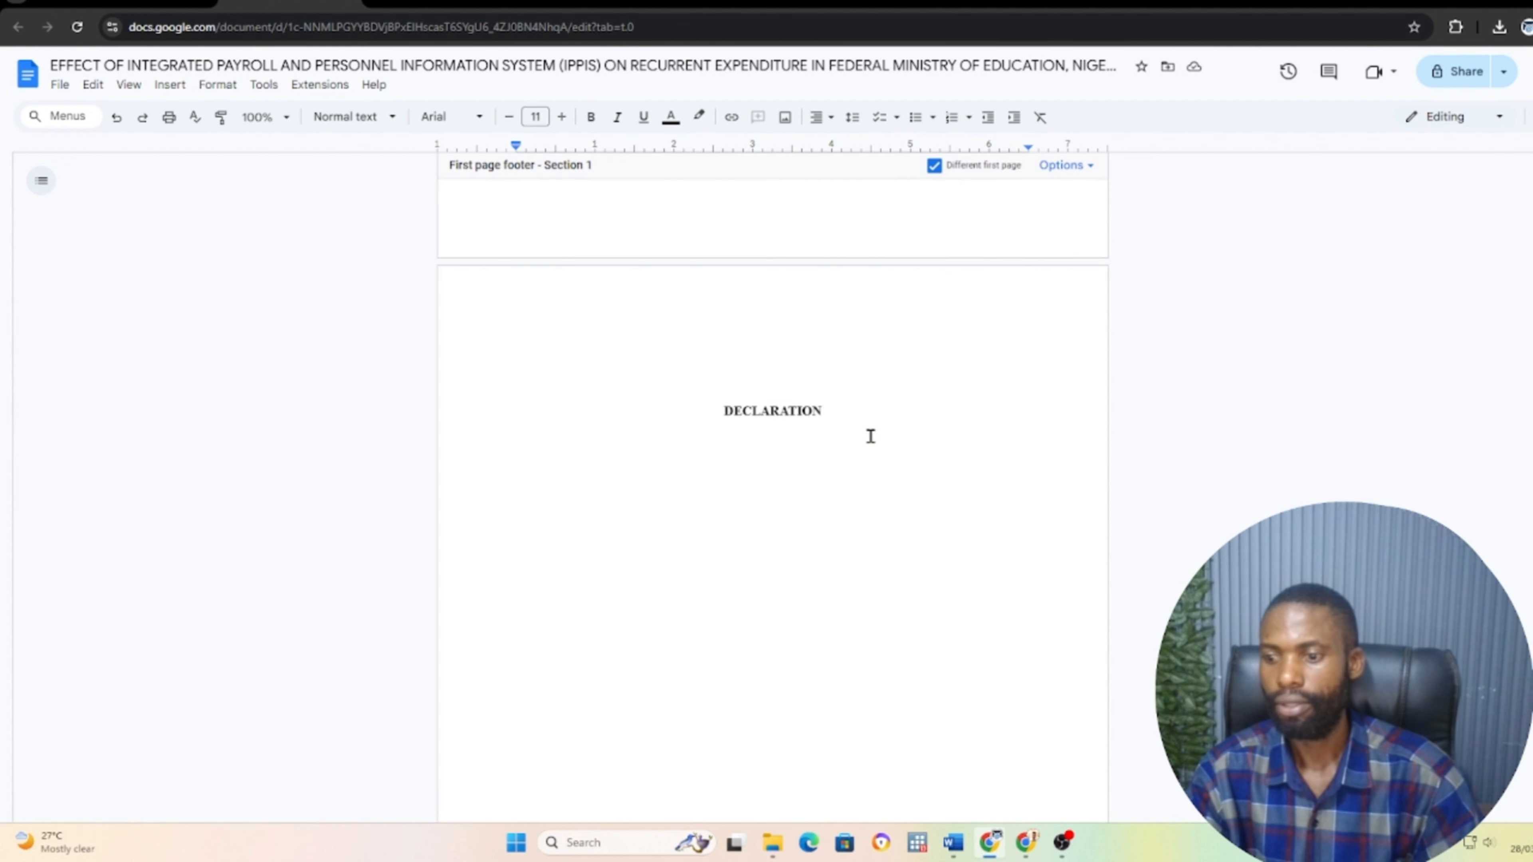
pyautogui.scroll(4, 803, 447)
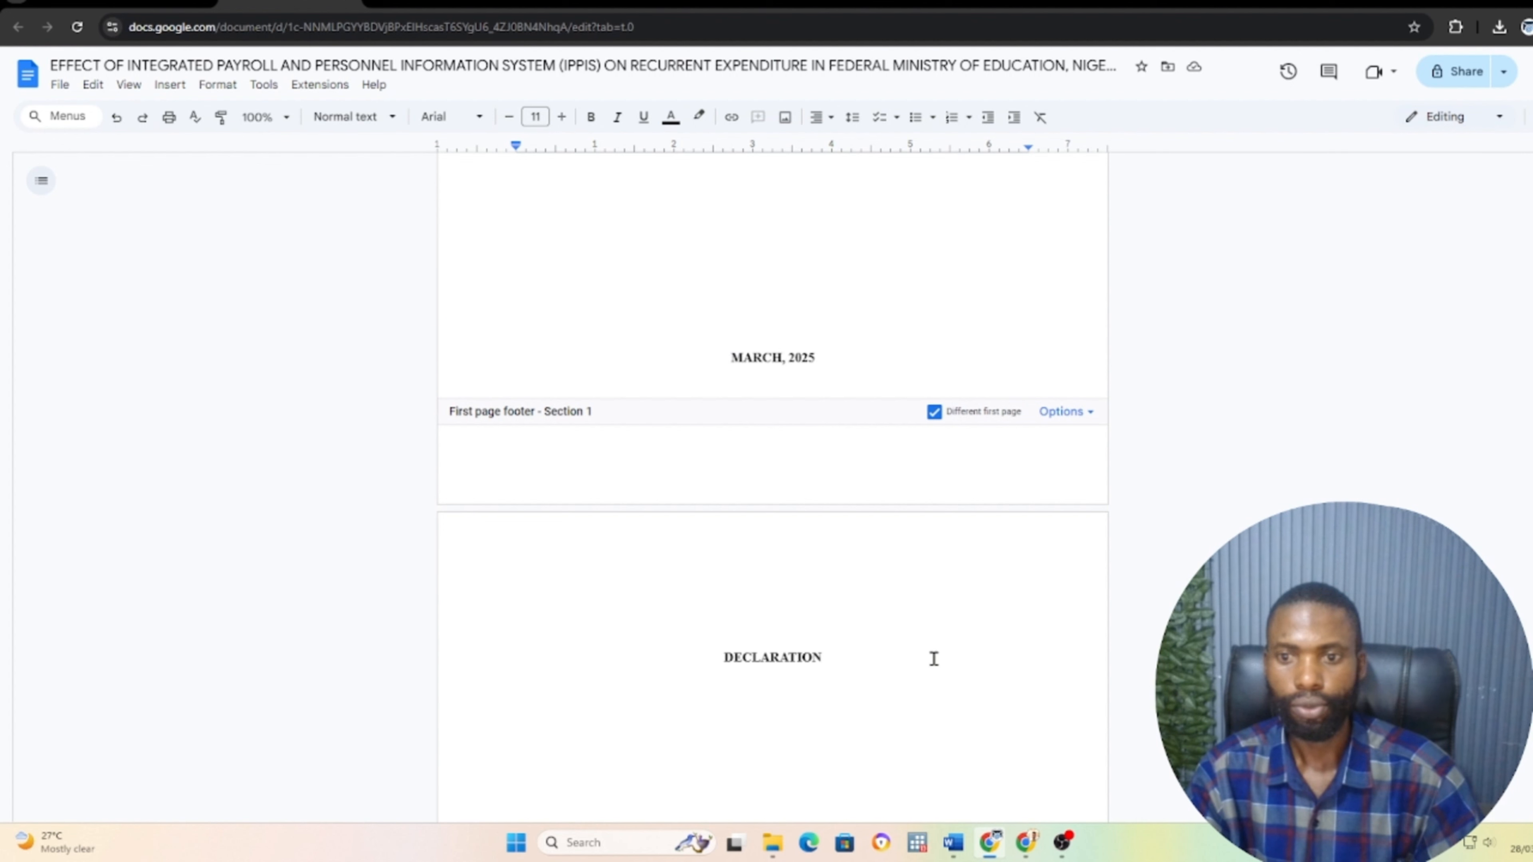
pyautogui.click(917, 603)
pyautogui.scroll(-20, 916, 607)
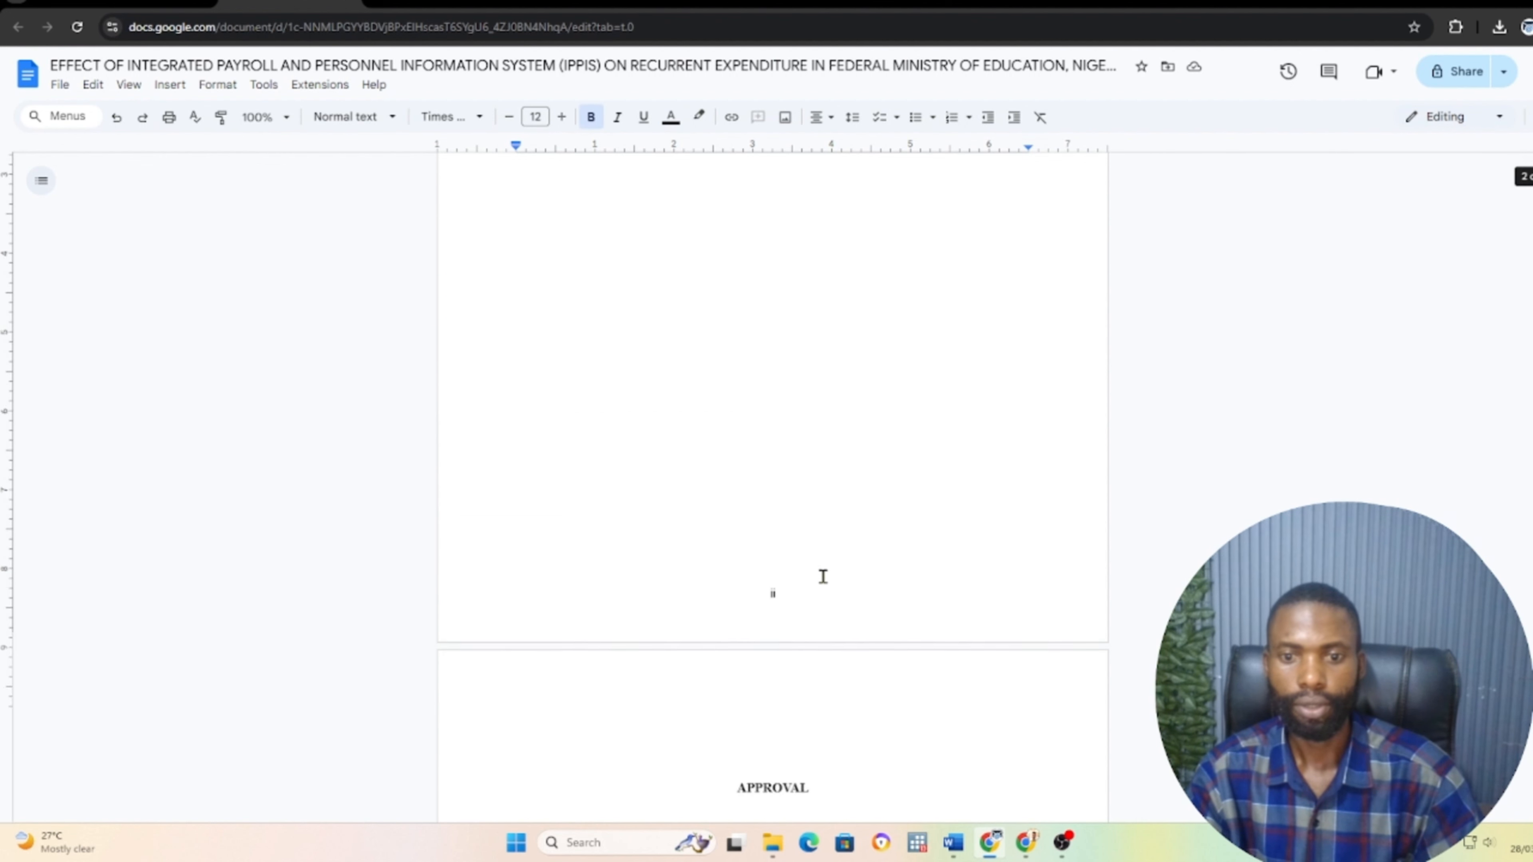
pyautogui.scroll(-13, 832, 577)
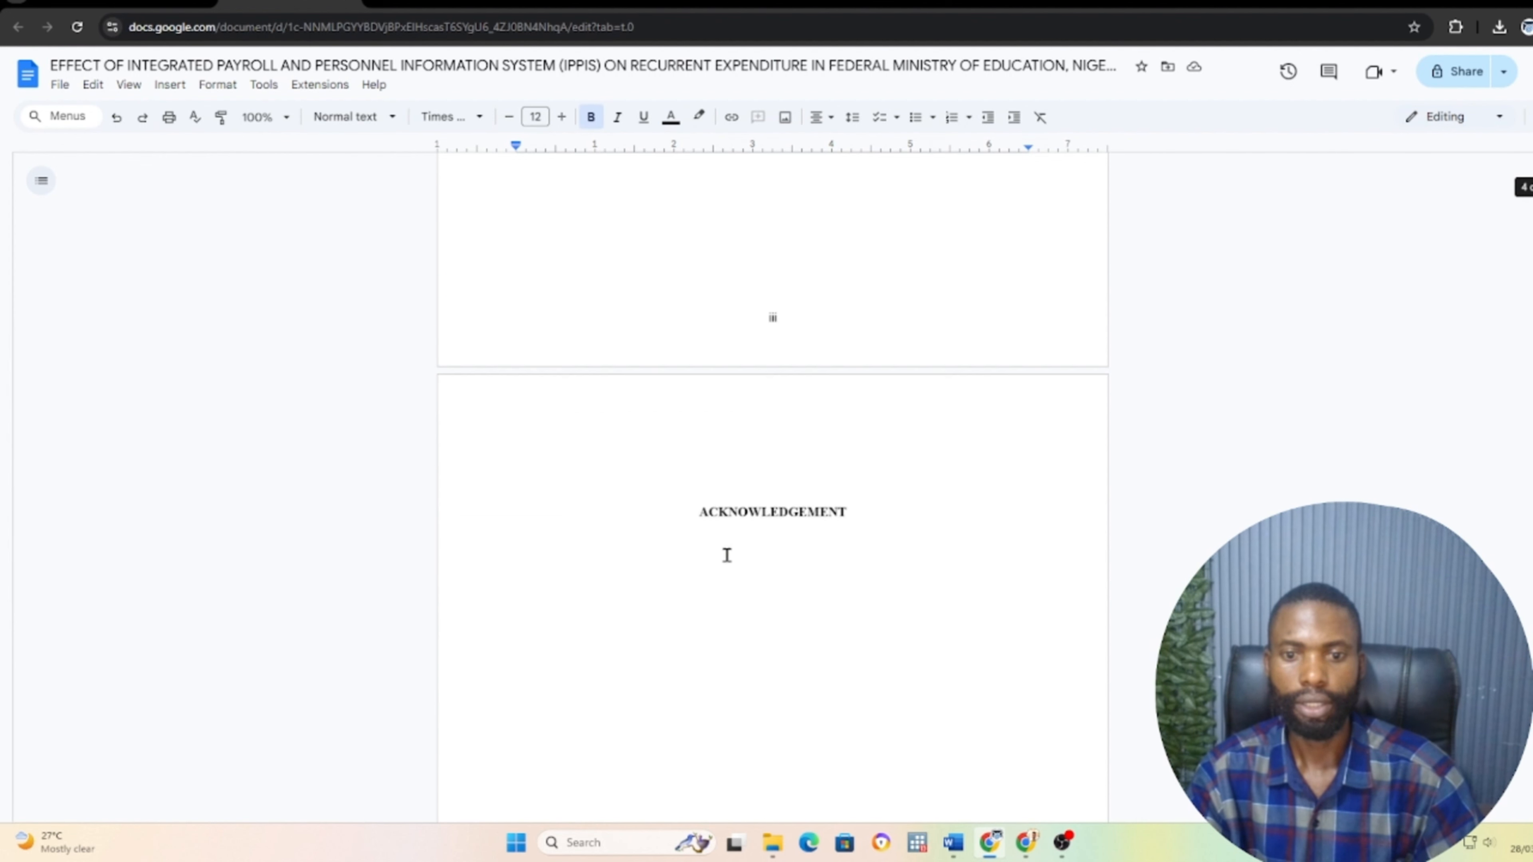
pyautogui.scroll(-2, 776, 557)
pyautogui.scroll(1, 783, 428)
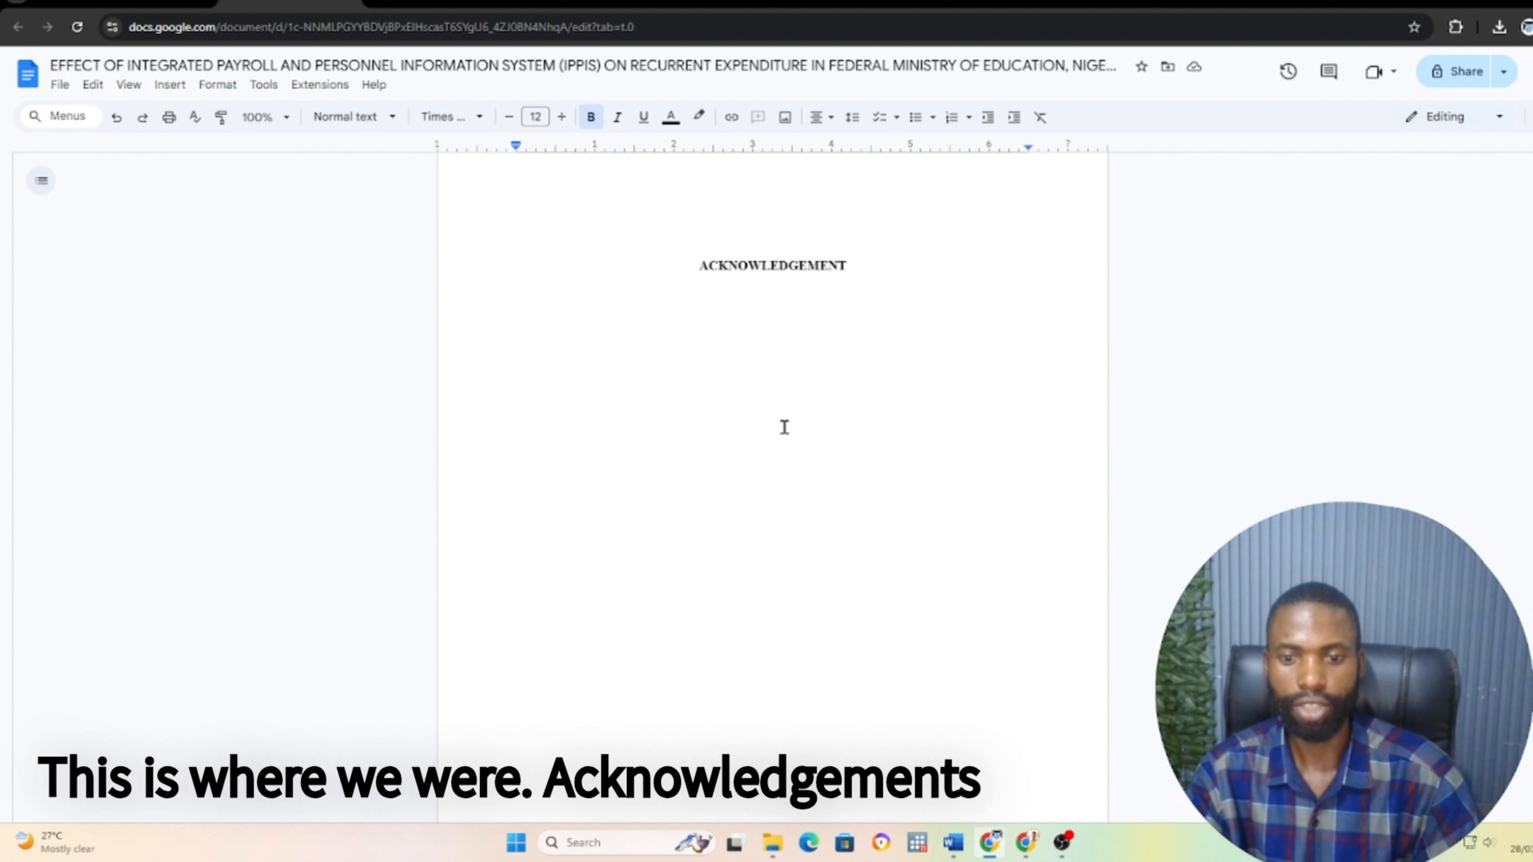
pyautogui.scroll(-8, 869, 519)
# Unlink the Section 4 footer on the Acknowledgement page from the previous section and try to give it a different first page
pyautogui.click(760, 352)
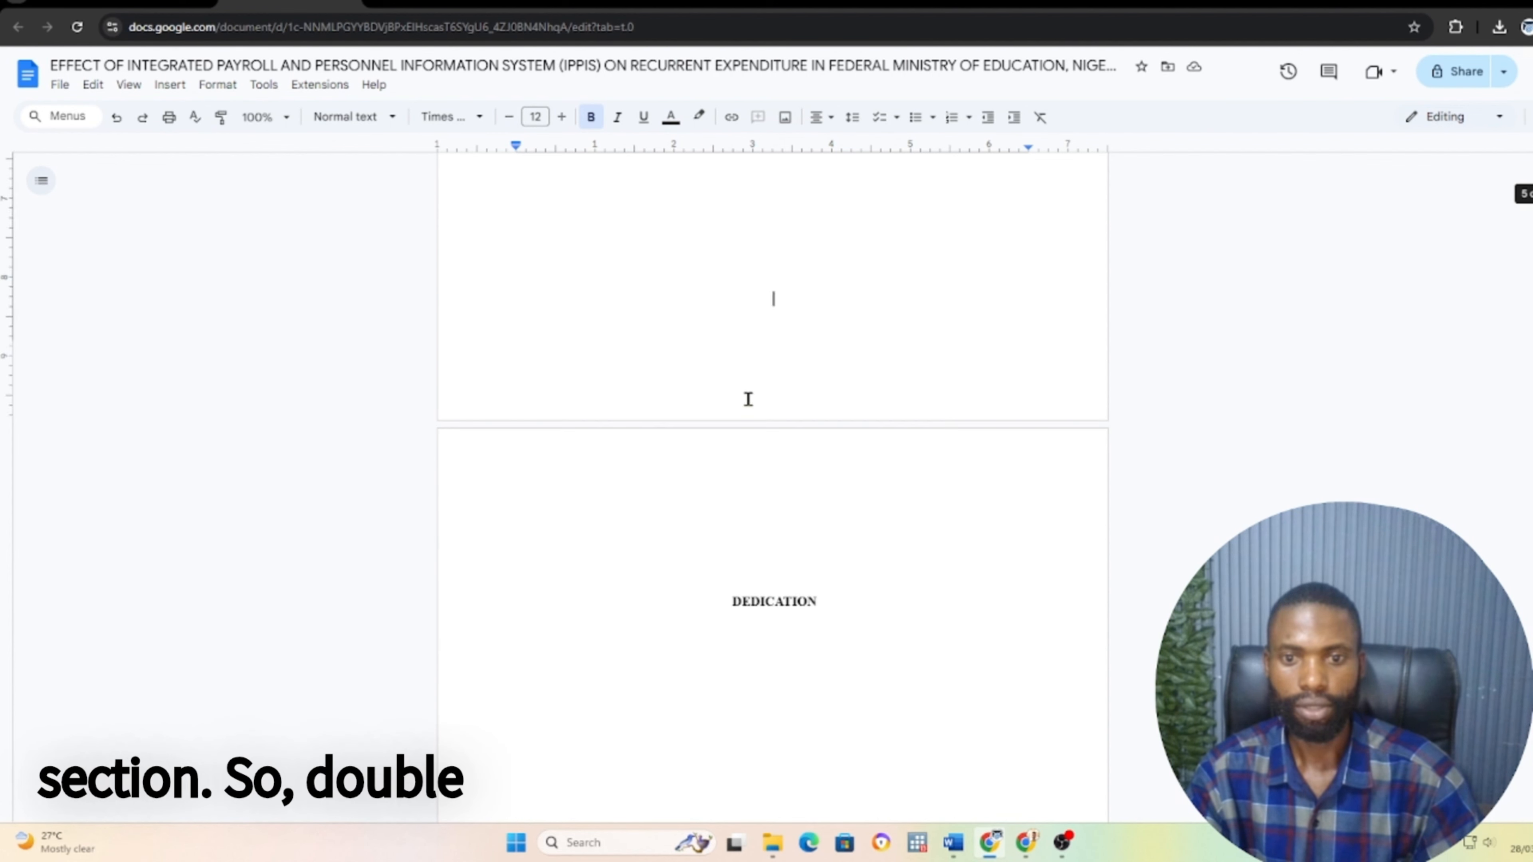
pyautogui.doubleClick(770, 391)
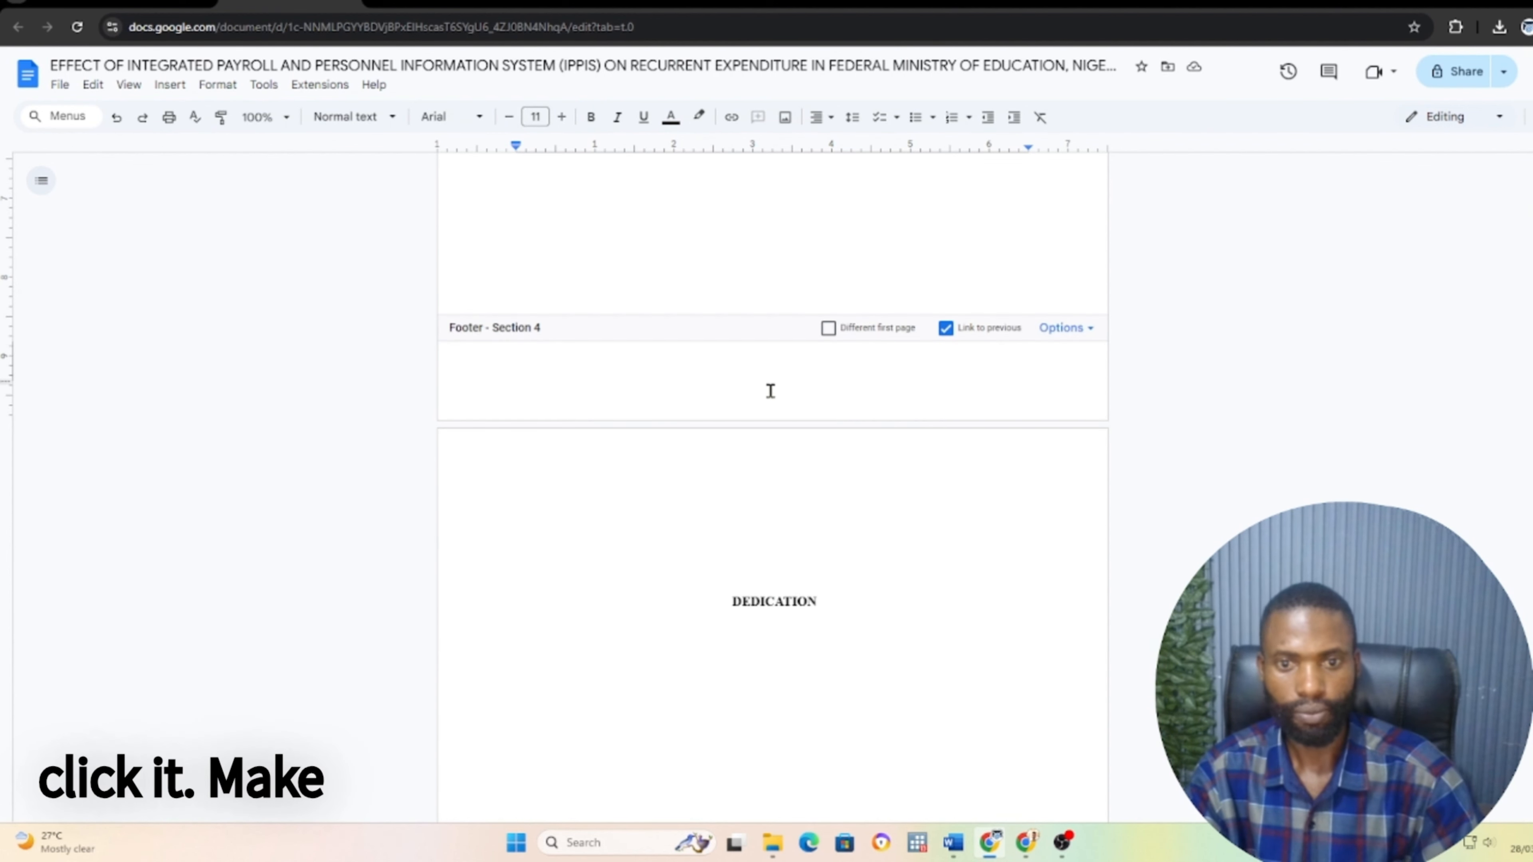
pyautogui.click(943, 331)
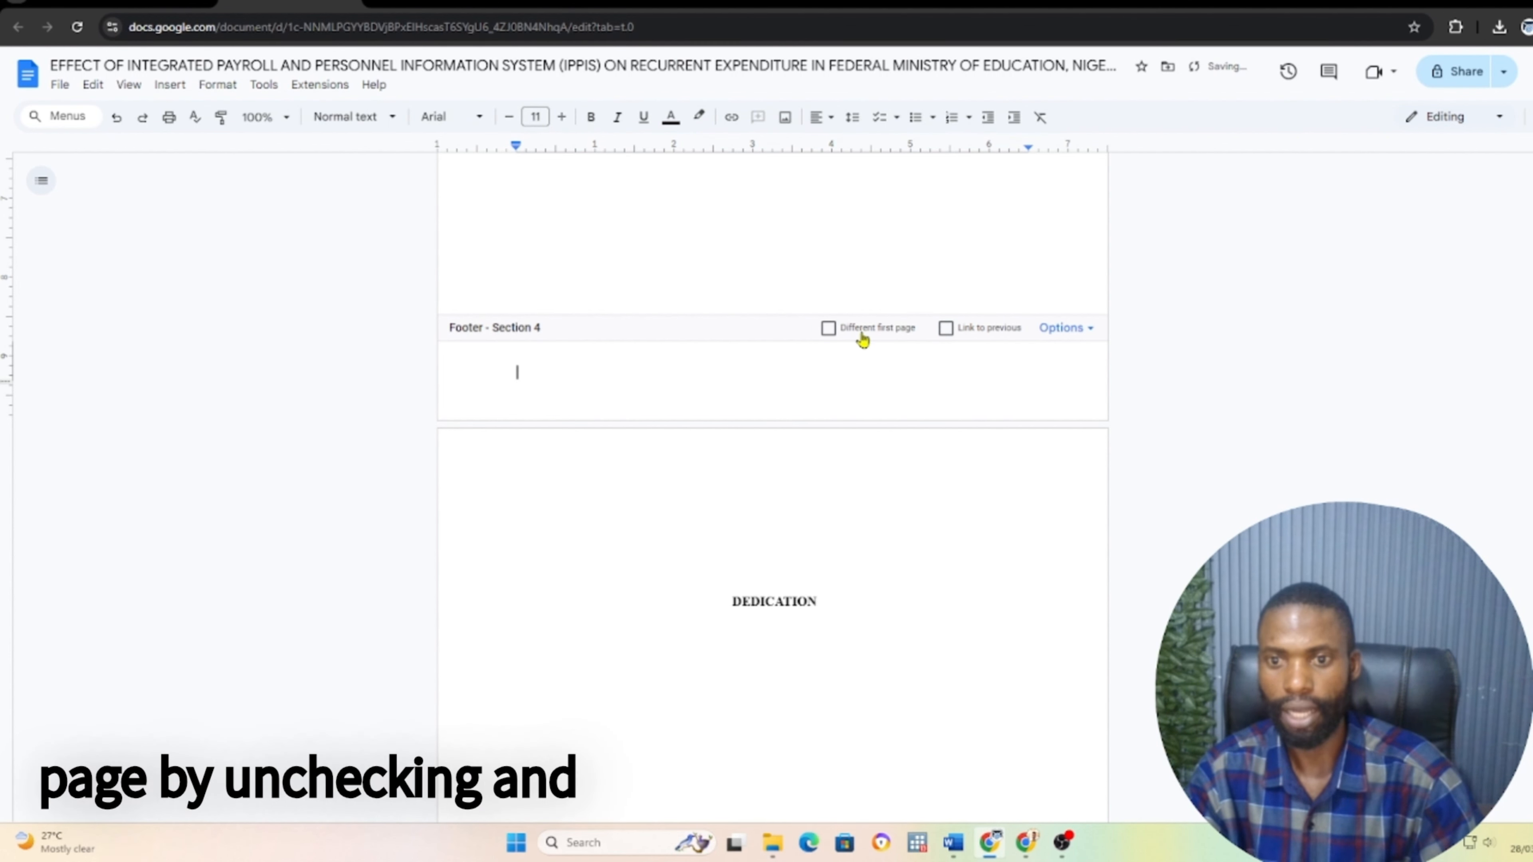
pyautogui.click(829, 331)
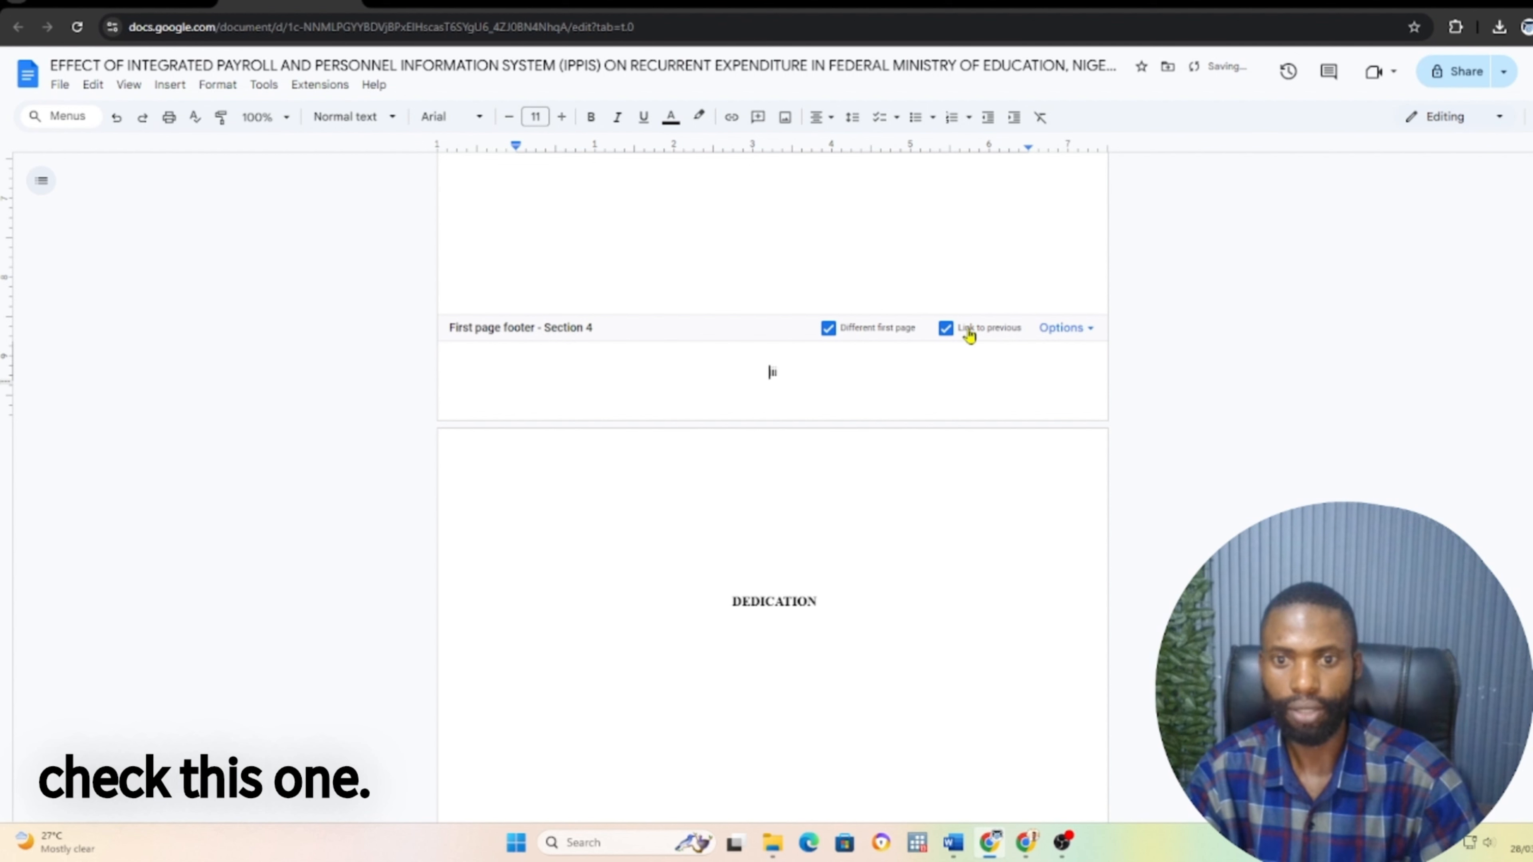
pyautogui.click(945, 331)
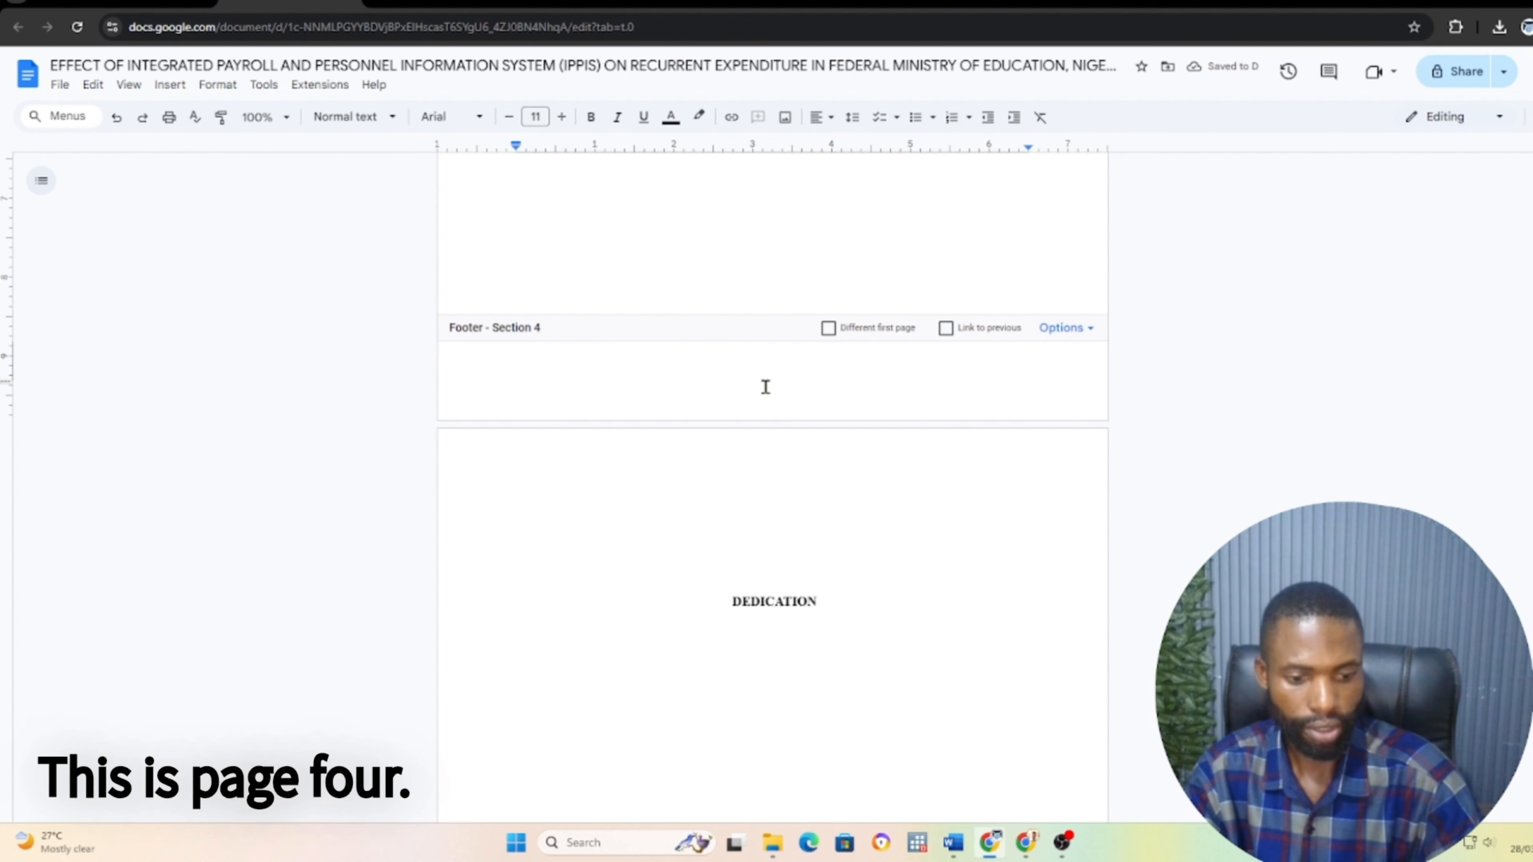
# Enter iv as the page number in the regular Section 4 footer
pyautogui.write('1')
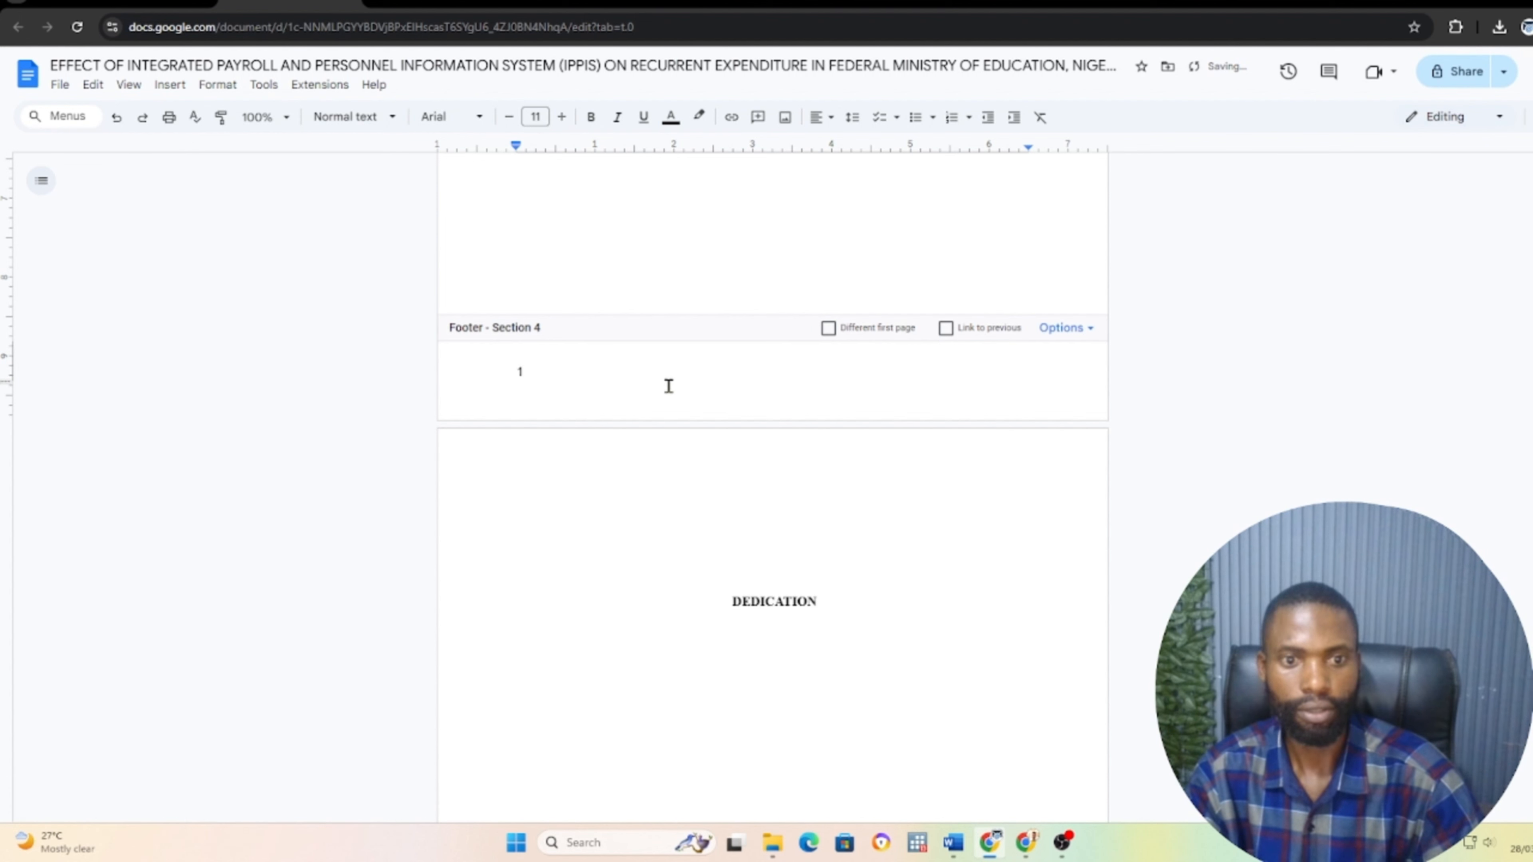
pyautogui.write('v')
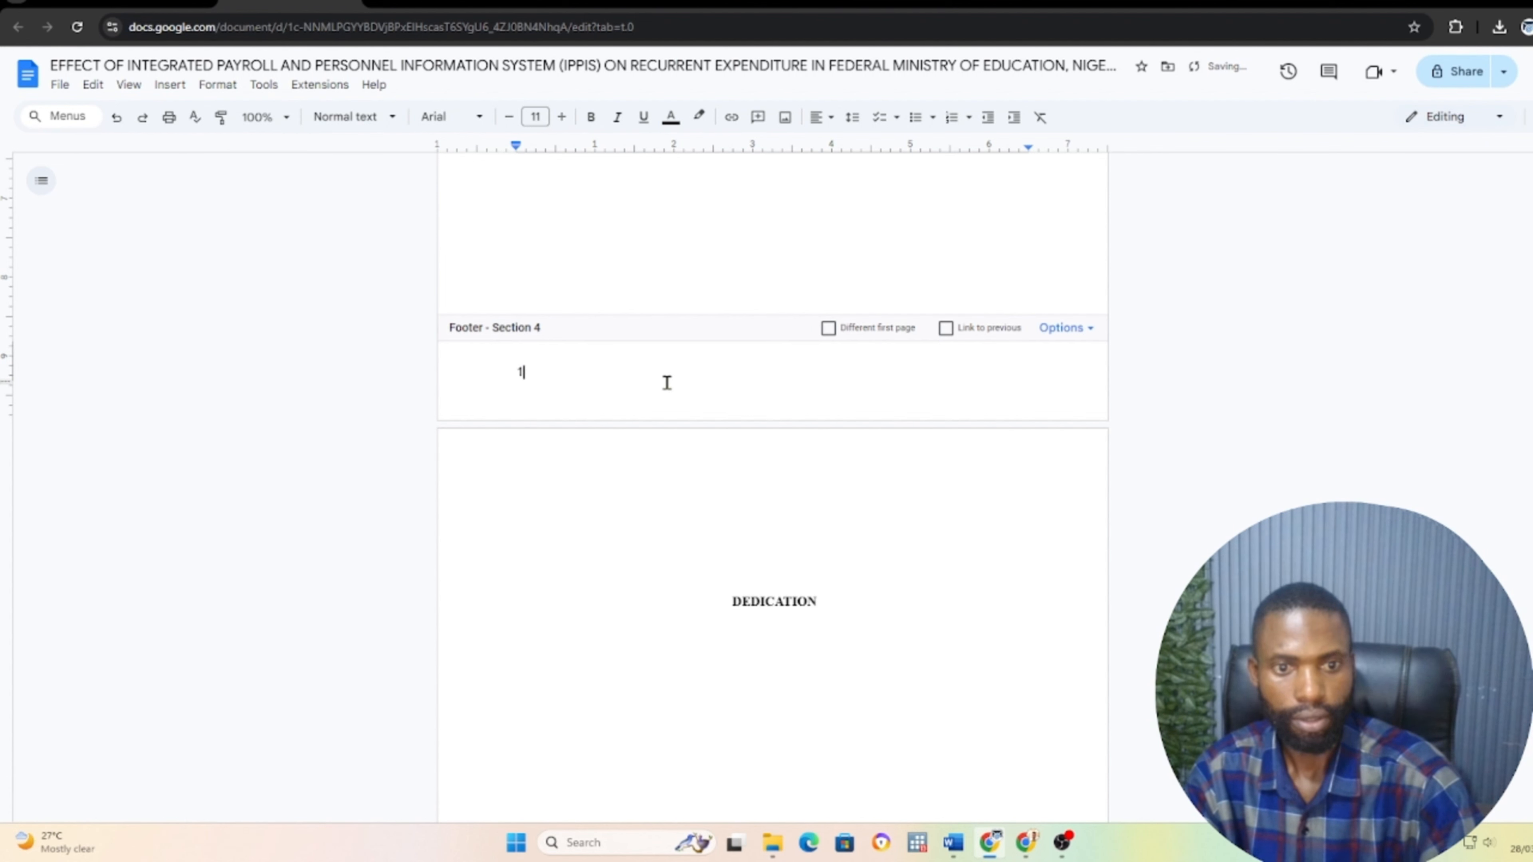
pyautogui.press('BackSpace')
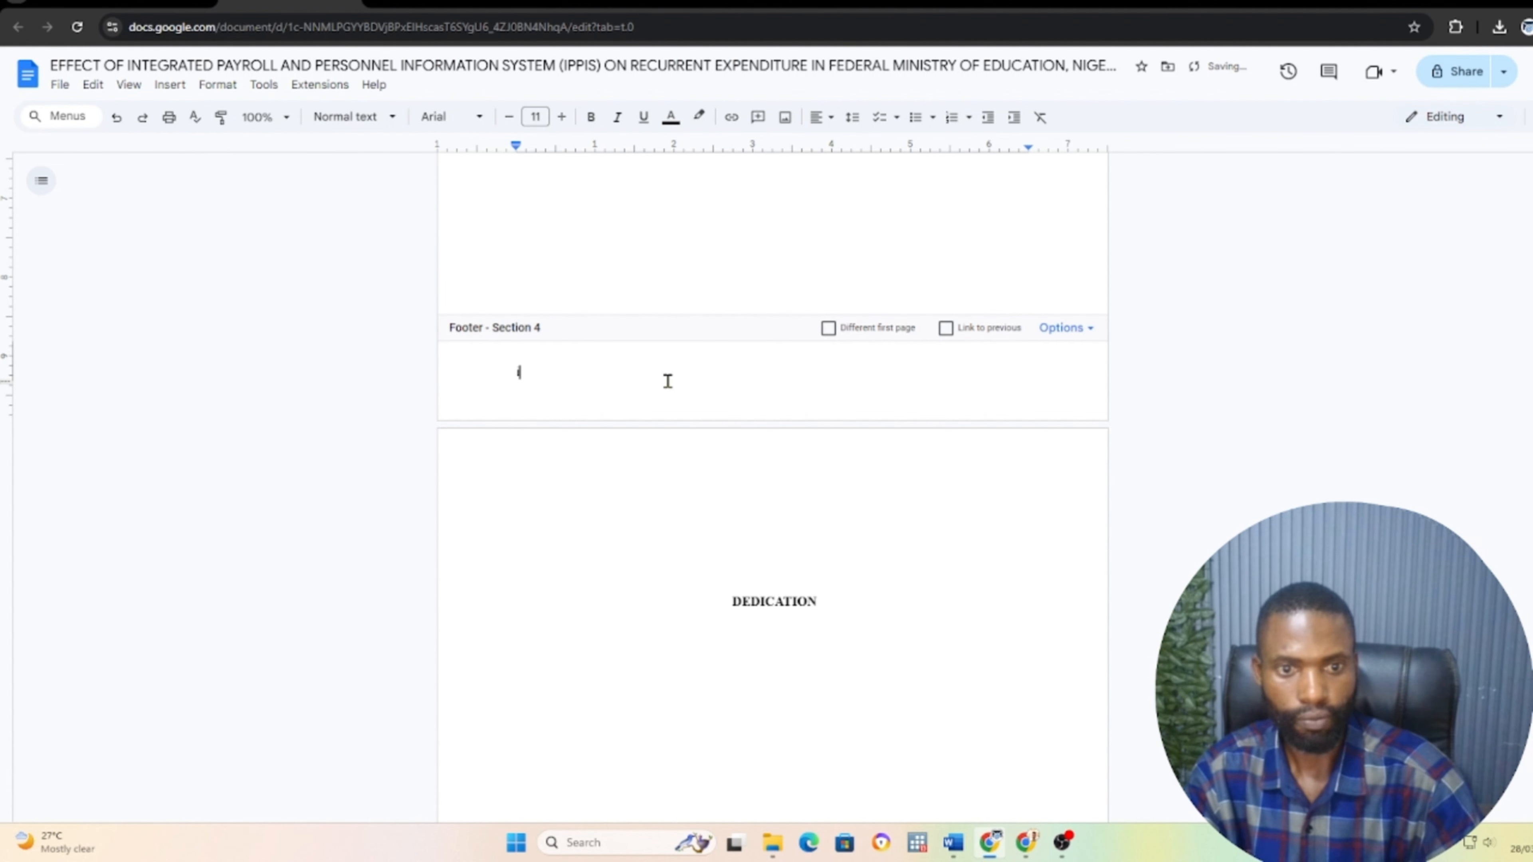
pyautogui.write('iv')
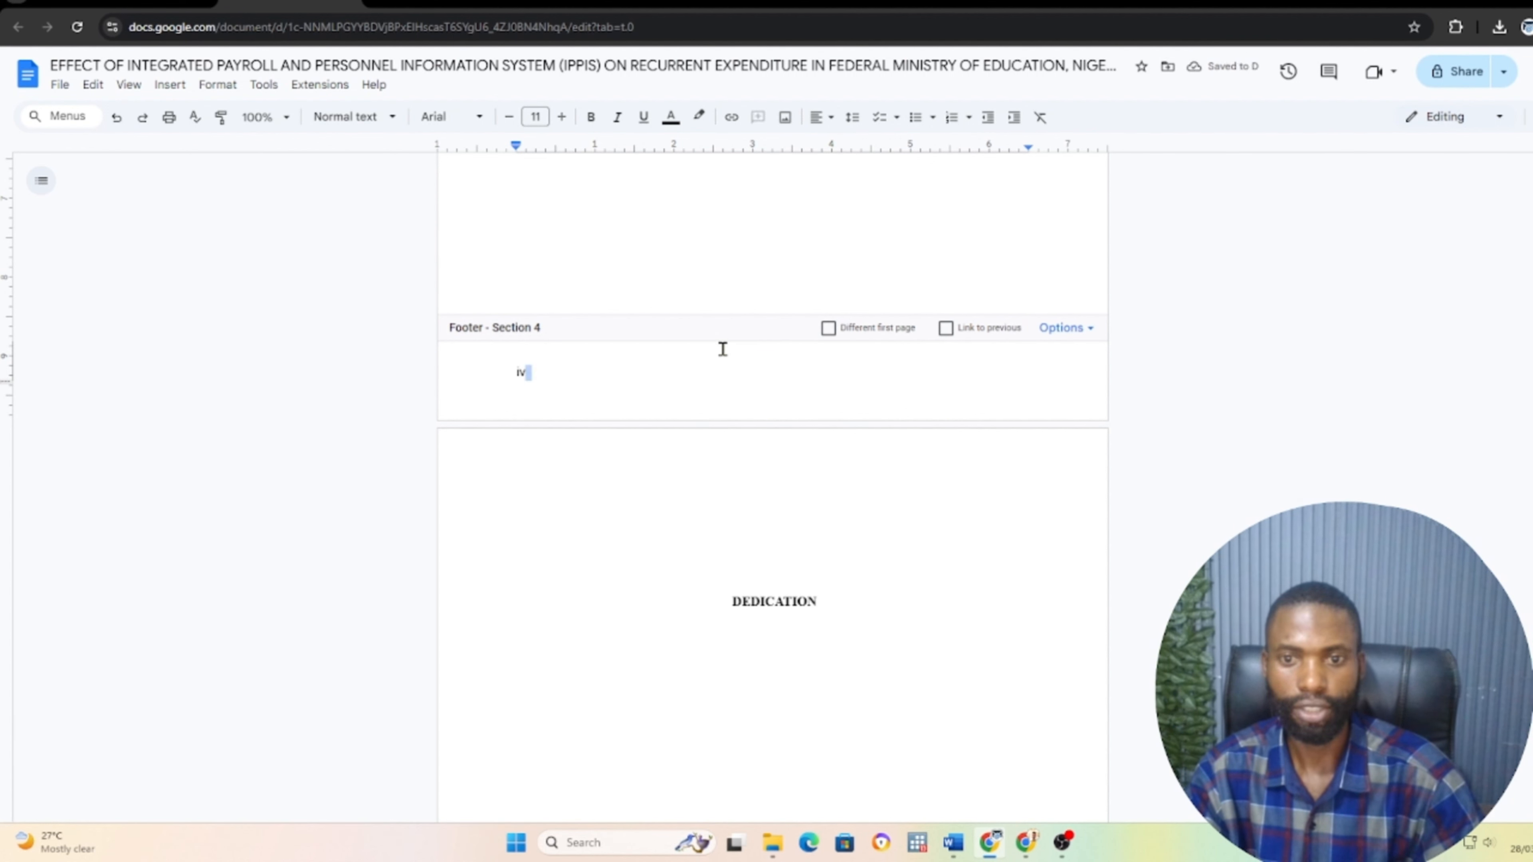
# Give Section 4 a different first-page footer unlinked from the previous section and enter iv as its page number
pyautogui.click(829, 328)
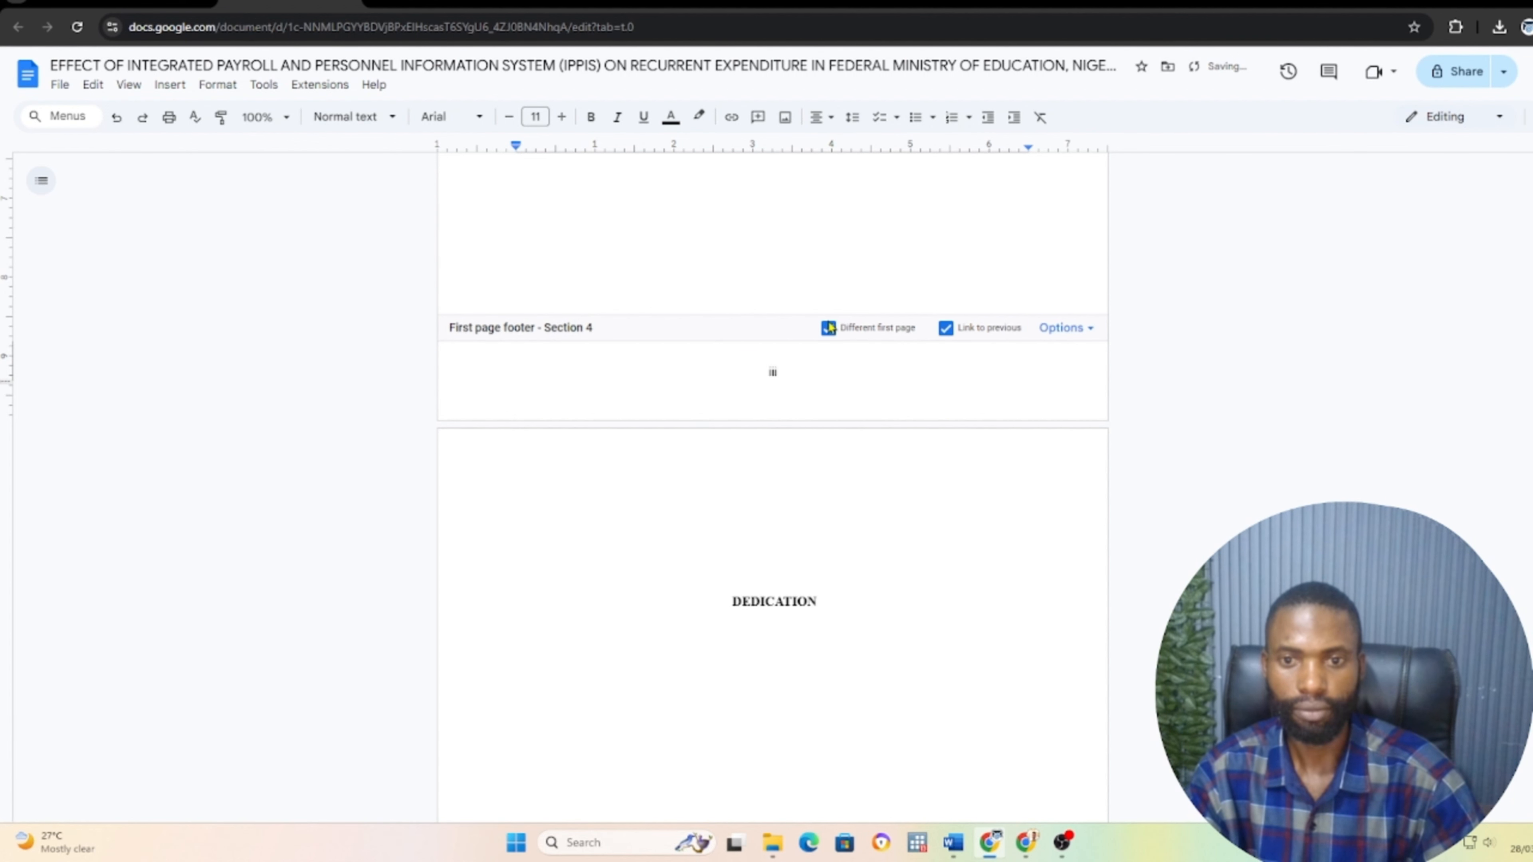
pyautogui.click(945, 328)
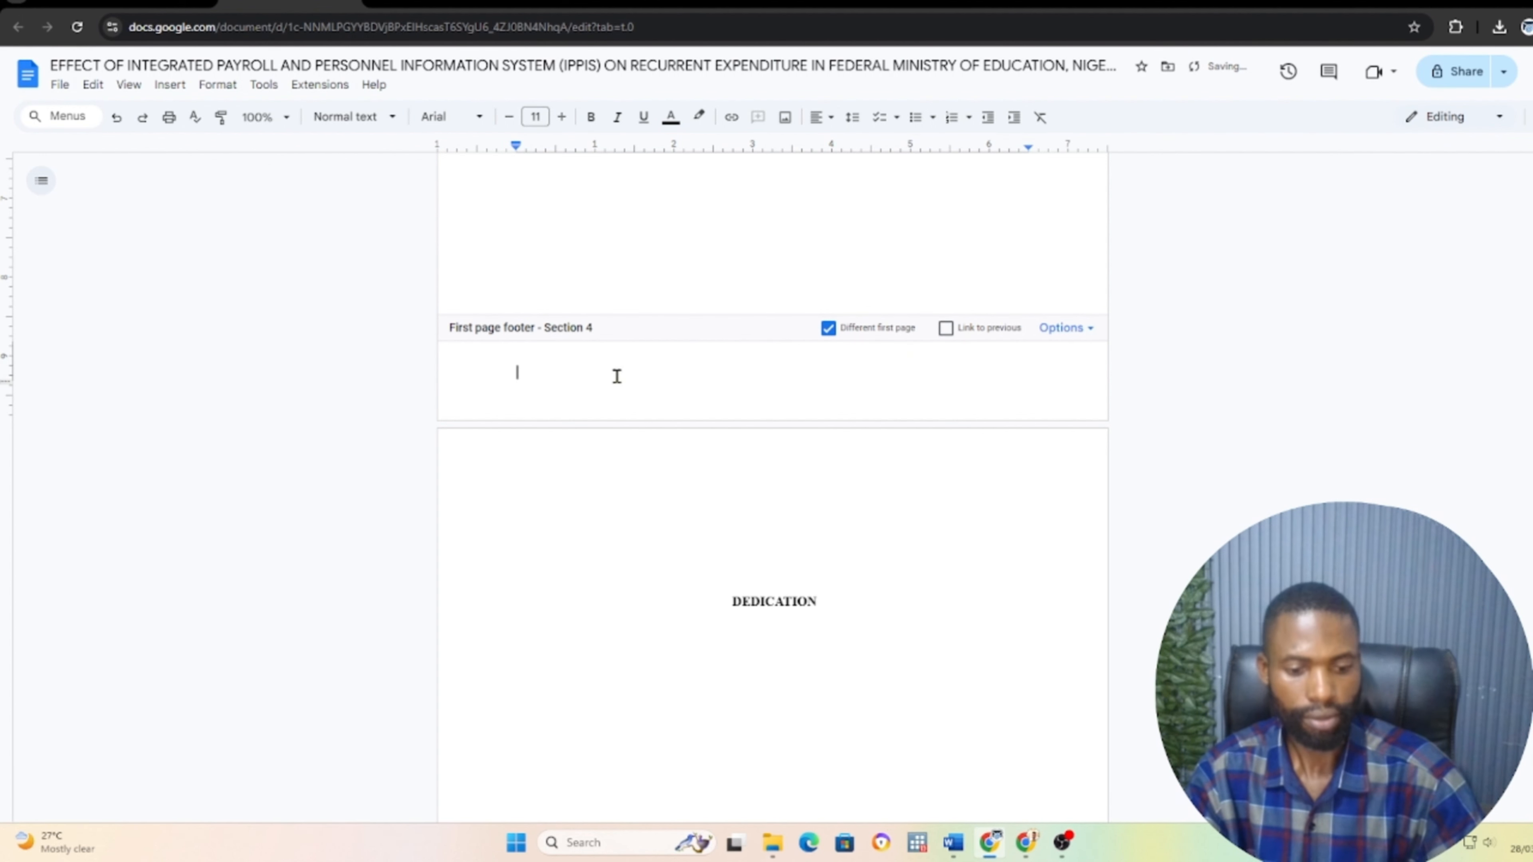
pyautogui.write('iv')
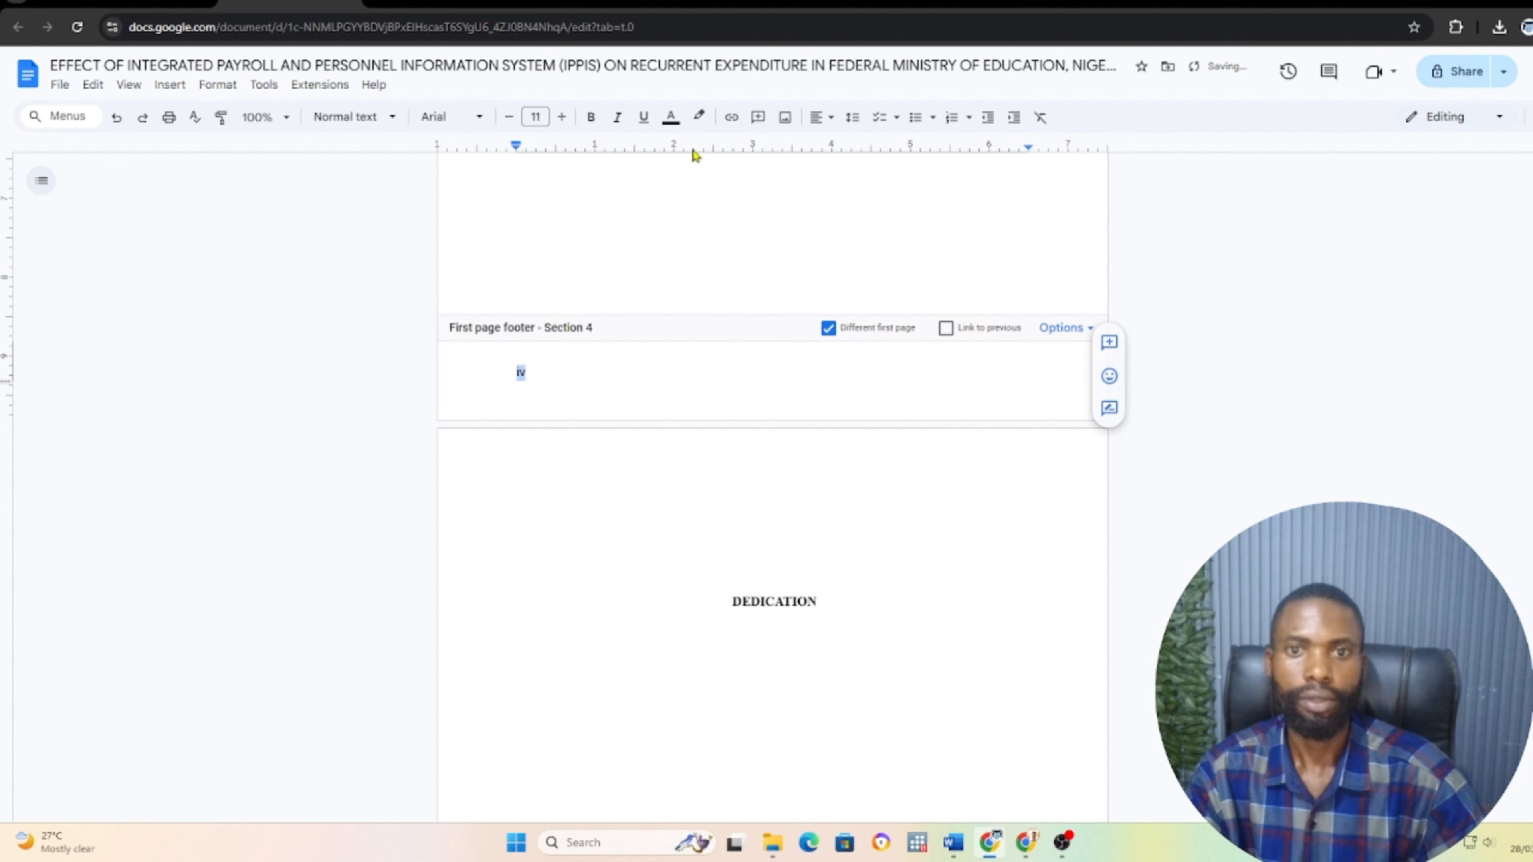
# Center the iv page number in the Section 4 first-page footer and review the numbering on the Approval and Acknowledgement pages
pyautogui.click(820, 117)
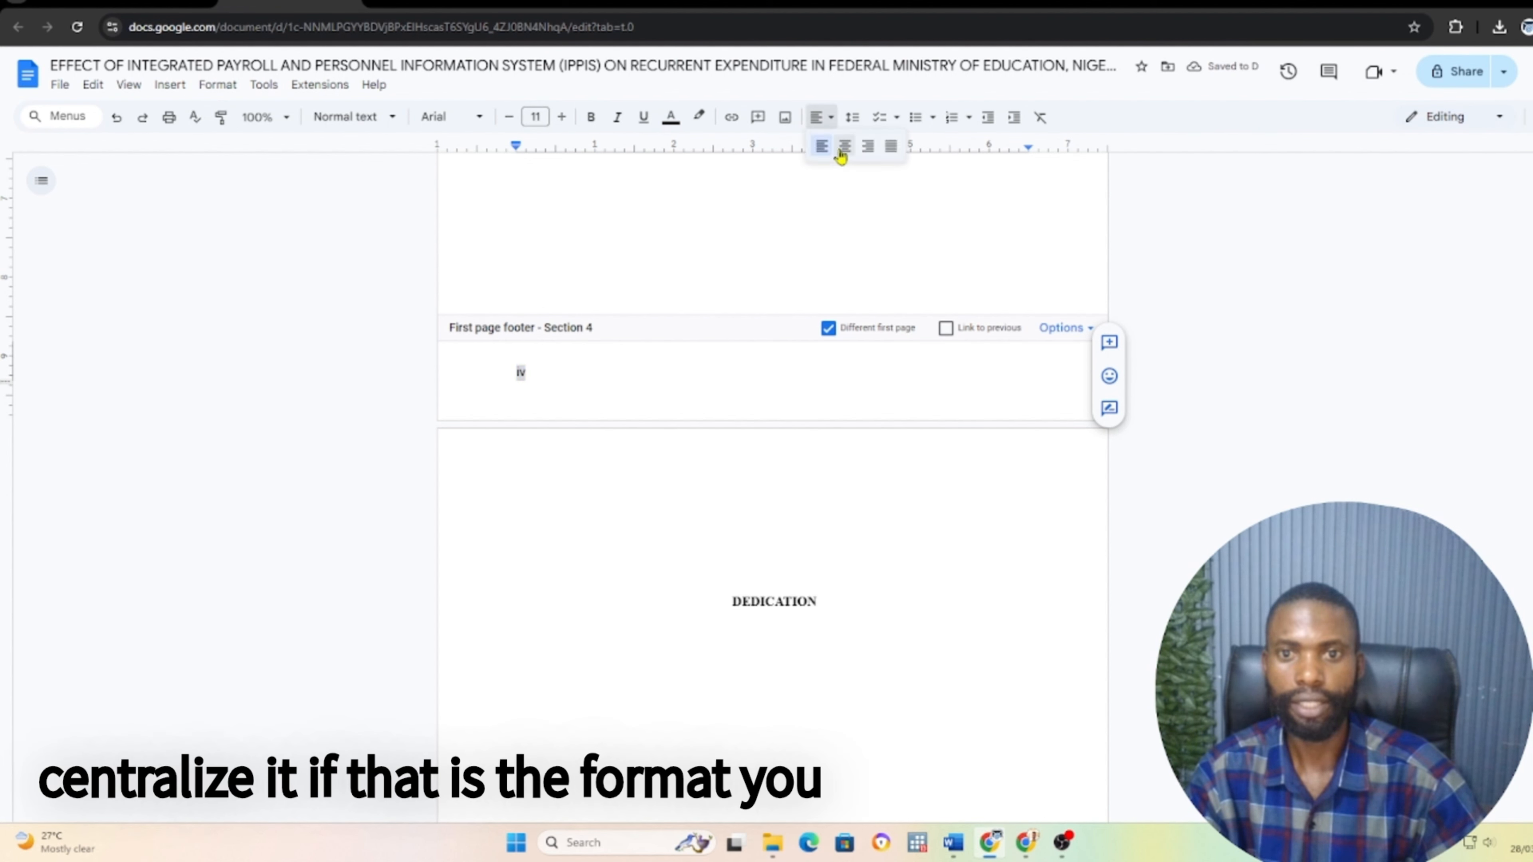
pyautogui.click(845, 146)
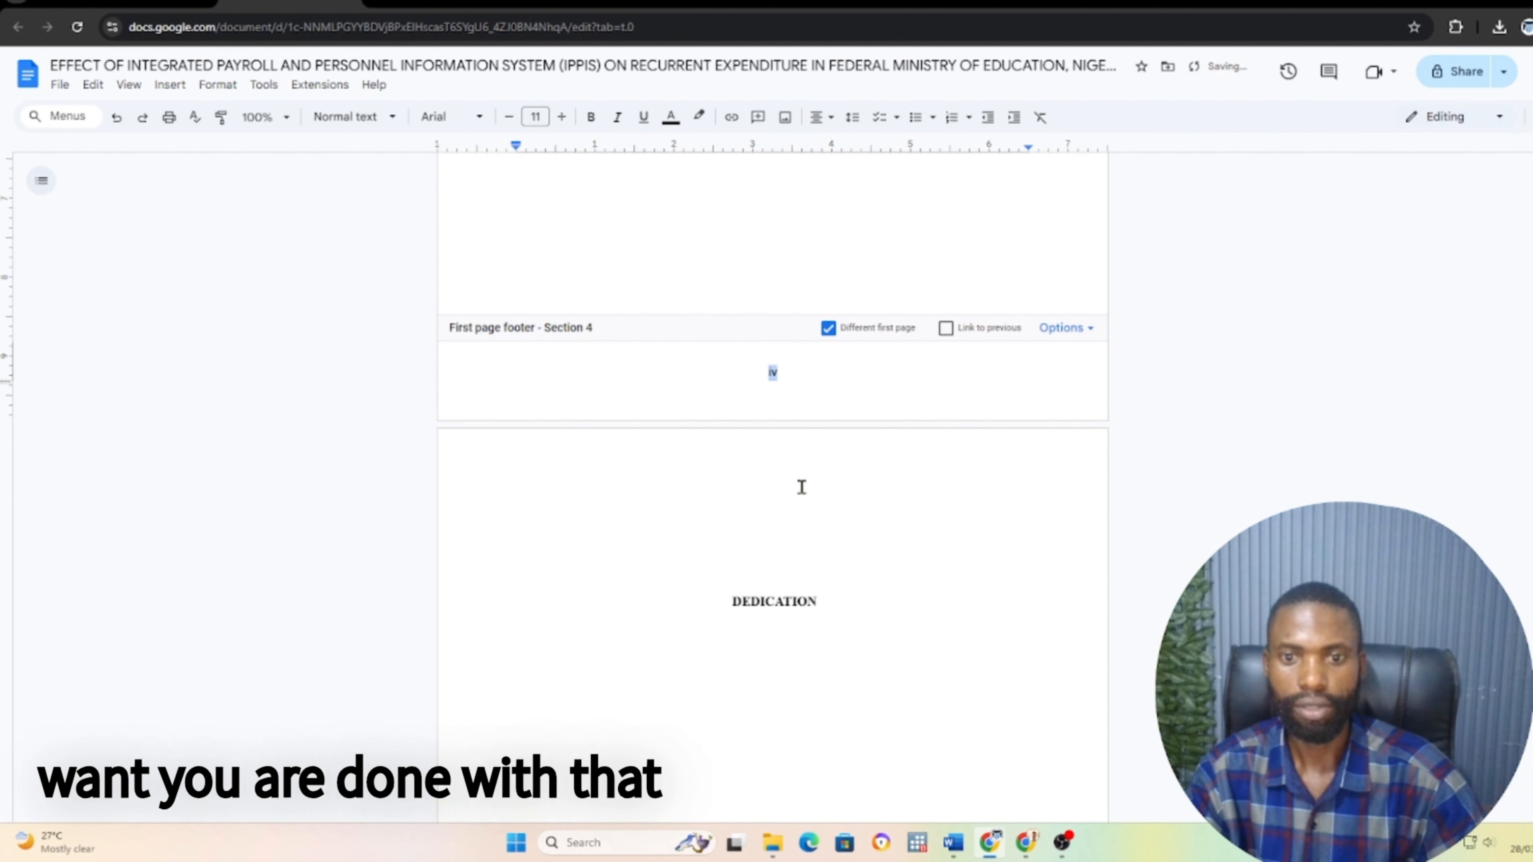
pyautogui.click(822, 249)
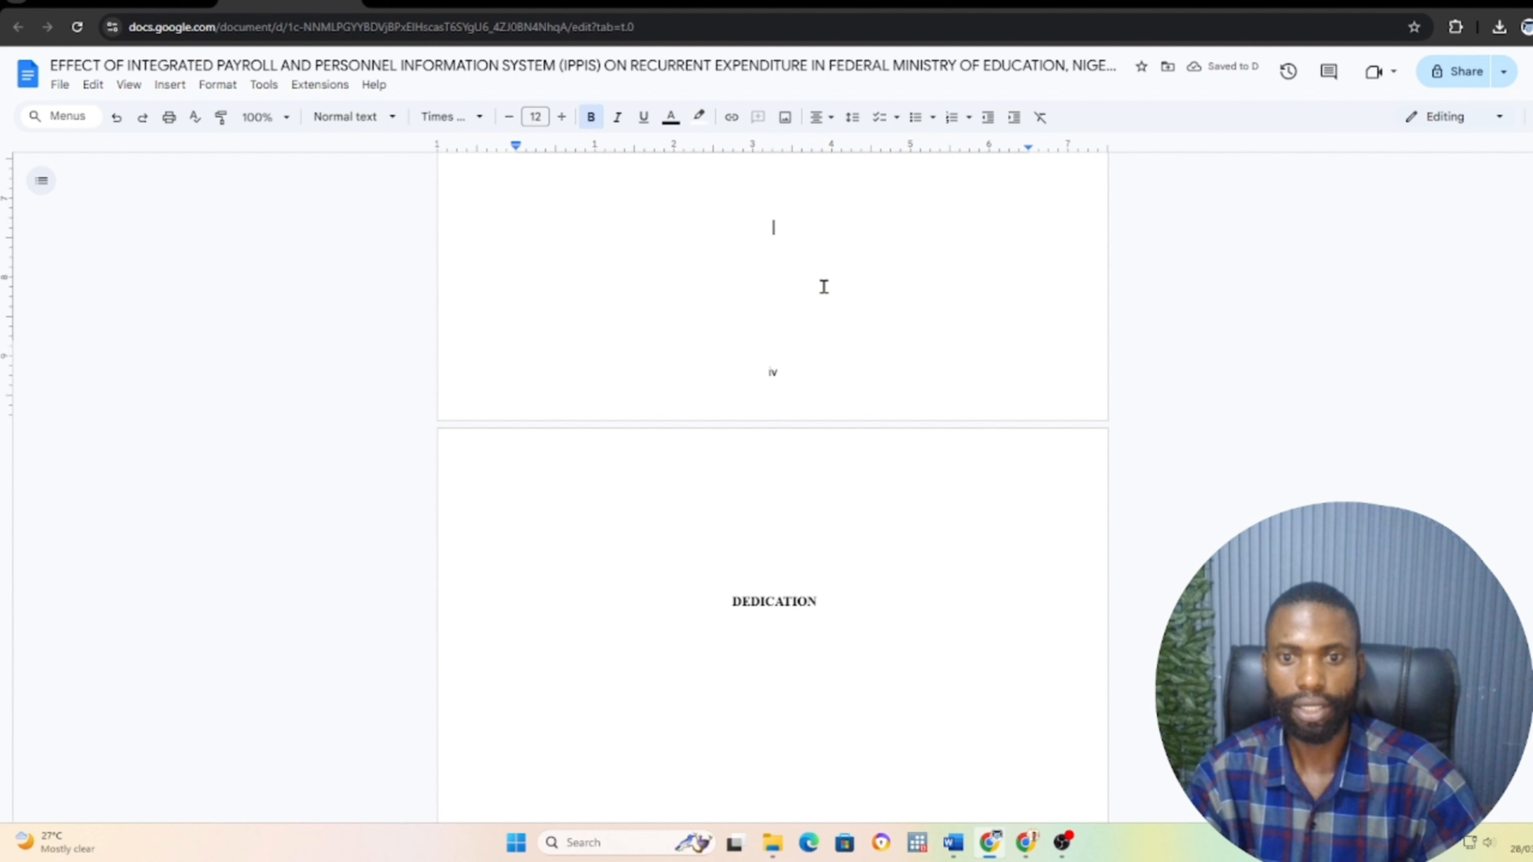
pyautogui.scroll(5, 838, 287)
pyautogui.scroll(15, 841, 288)
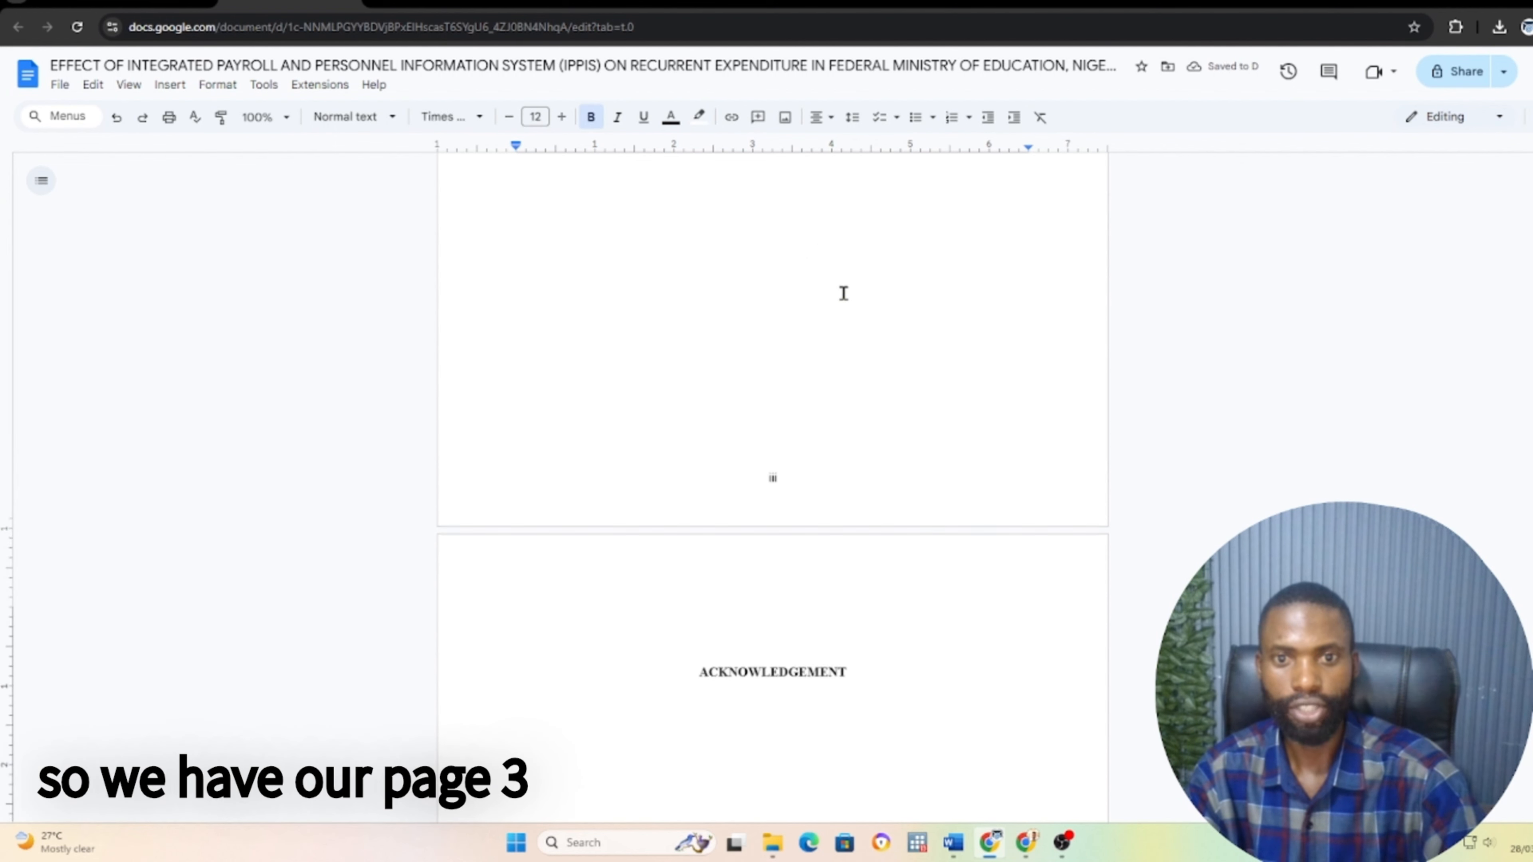
pyautogui.scroll(20, 842, 298)
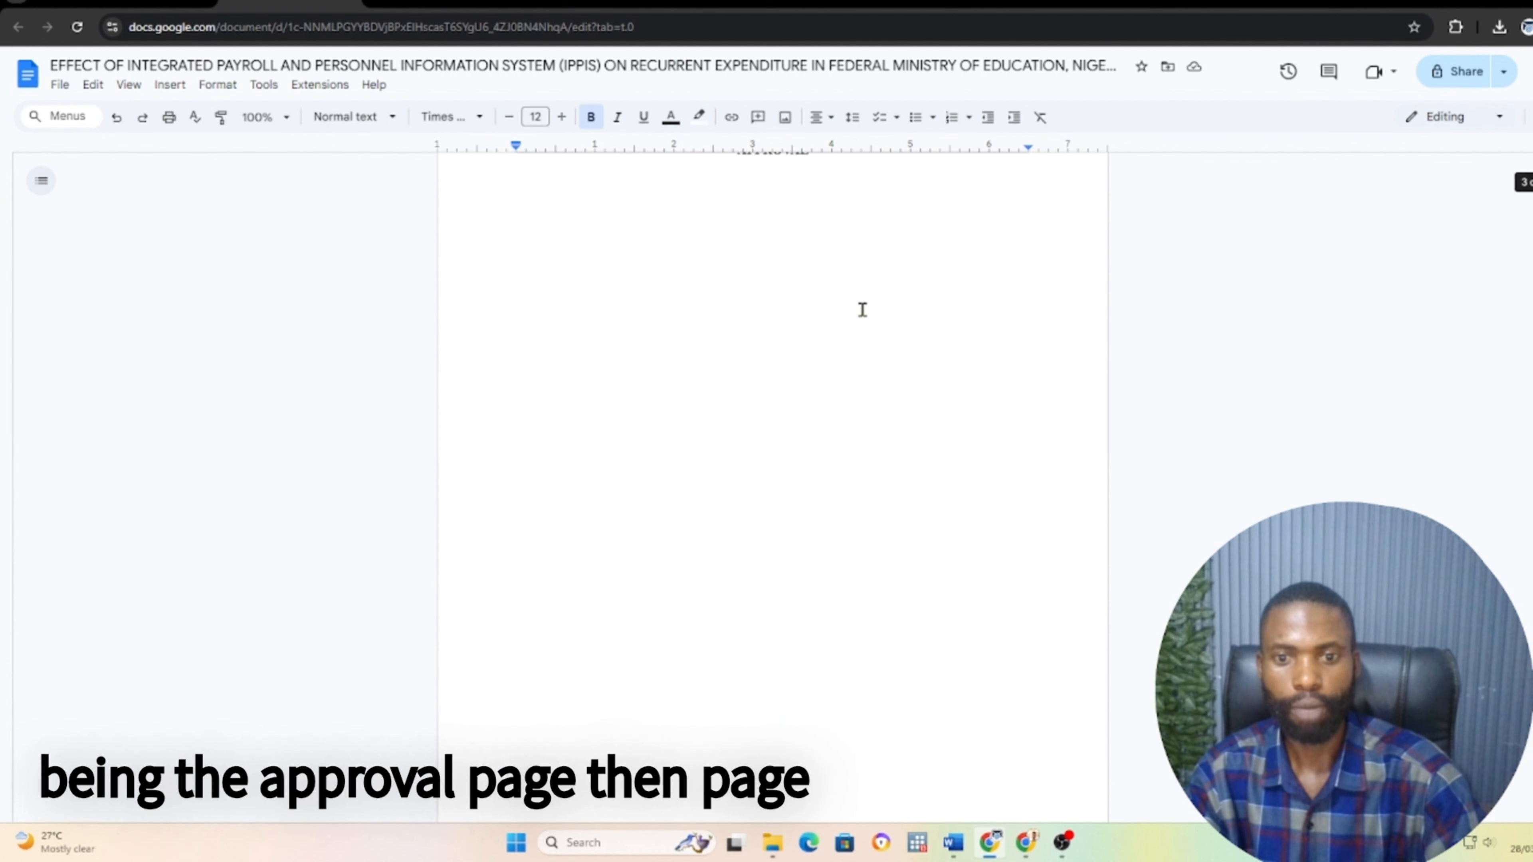
pyautogui.scroll(-10, 775, 429)
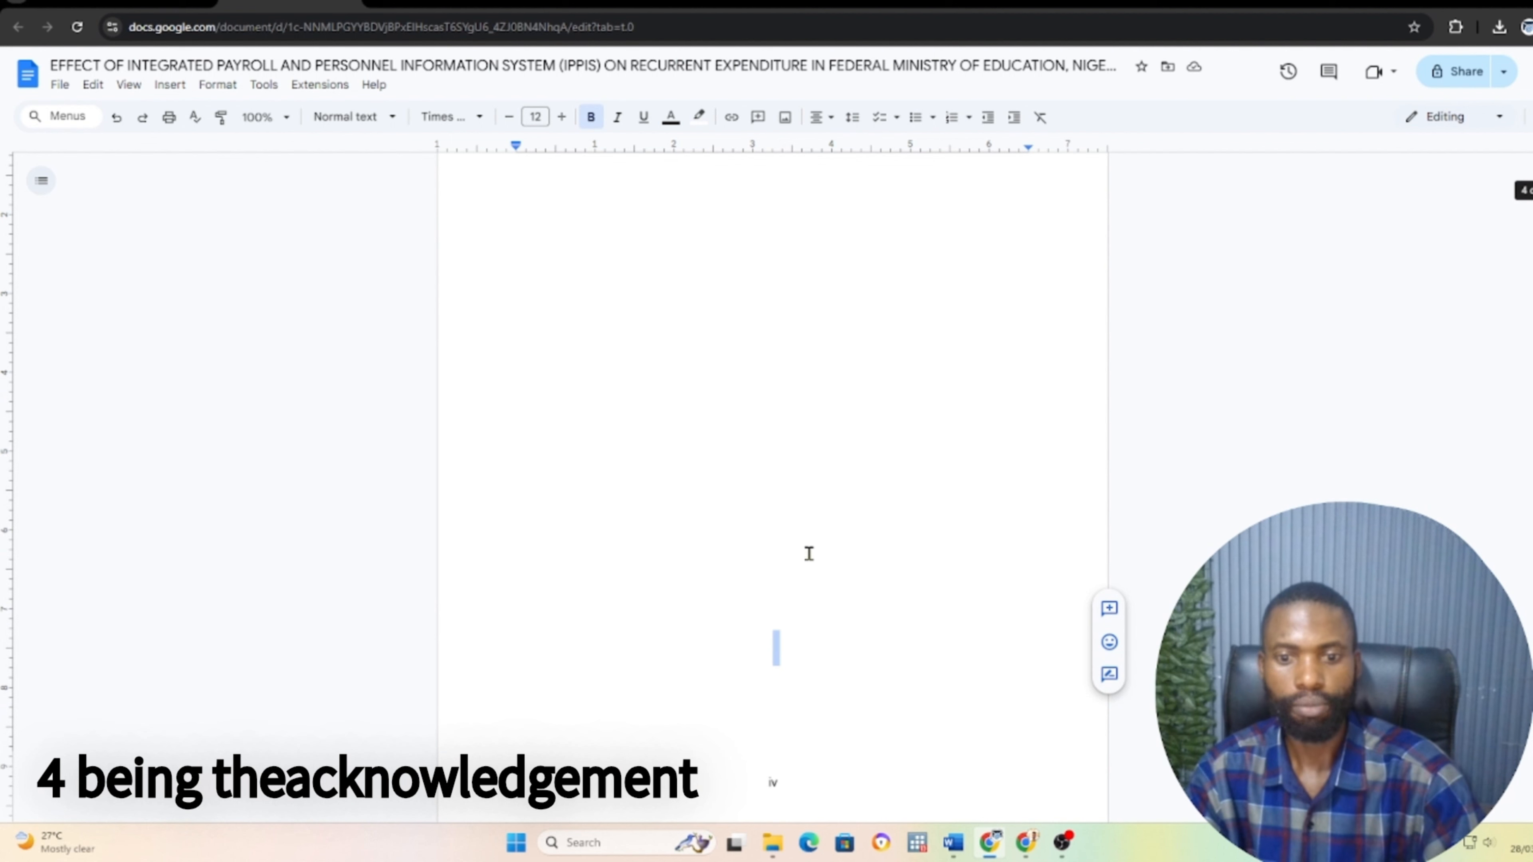
pyautogui.scroll(1, 808, 552)
# Delete the iv page number from the Section 5 footer on the Dedication page and return to the page body
pyautogui.scroll(-6, 801, 552)
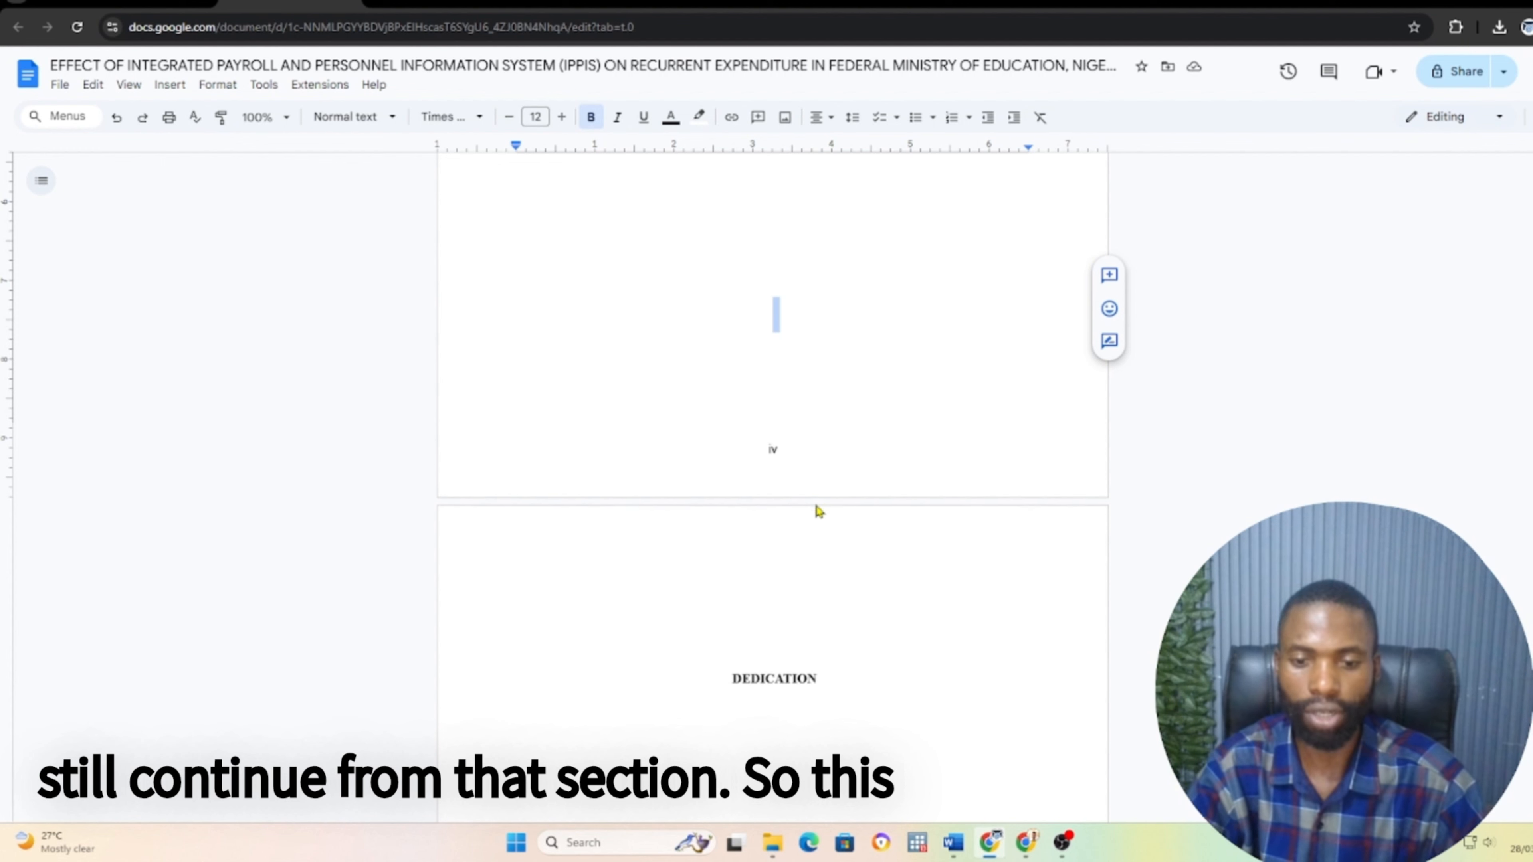
pyautogui.scroll(-6, 817, 510)
pyautogui.scroll(2, 827, 408)
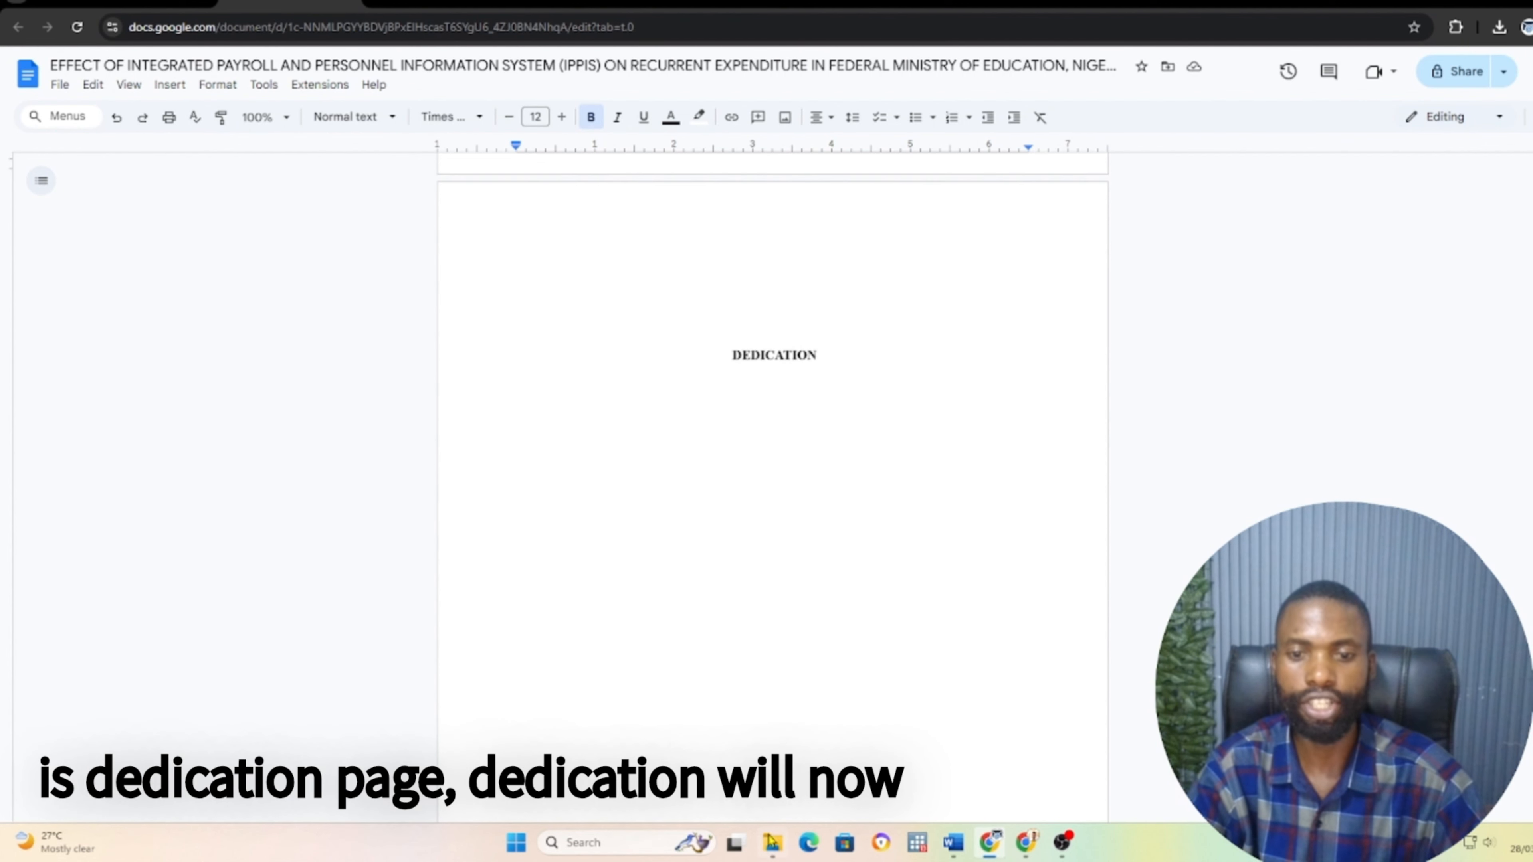
pyautogui.scroll(-5, 715, 616)
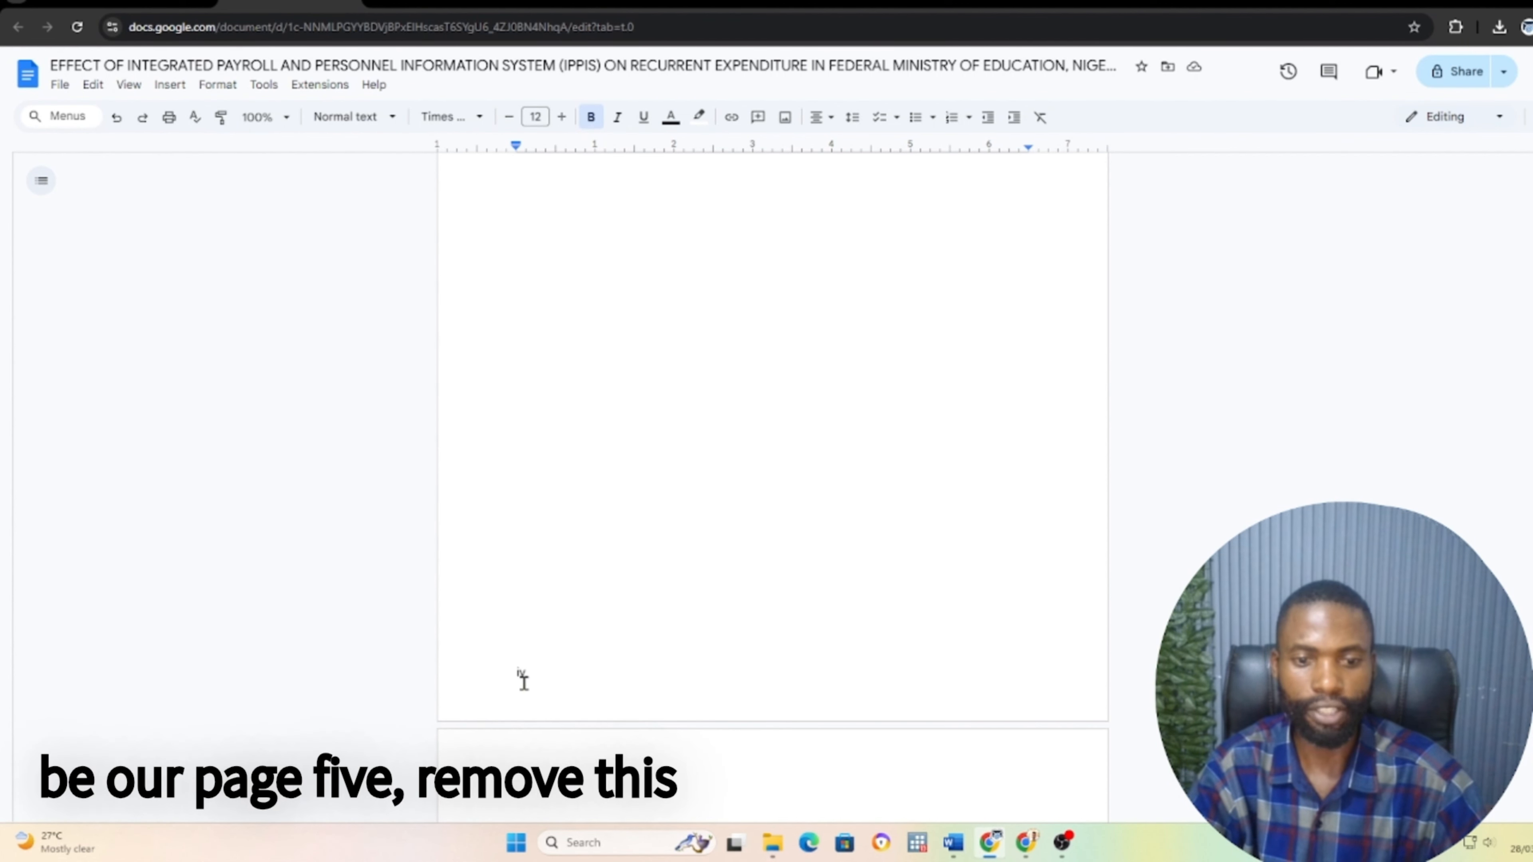
pyautogui.click(529, 675)
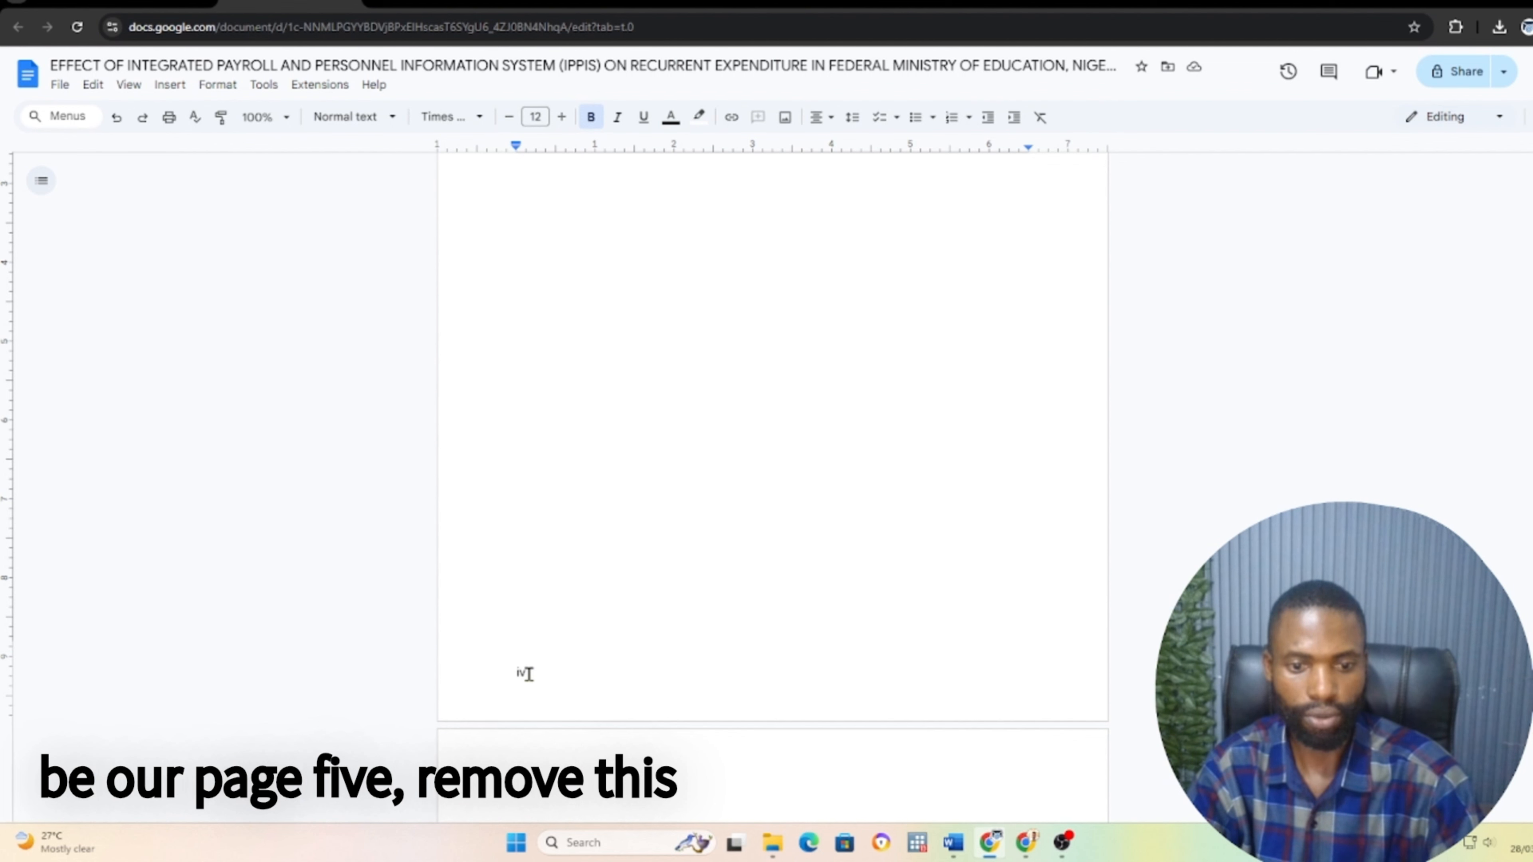
pyautogui.doubleClick(528, 675)
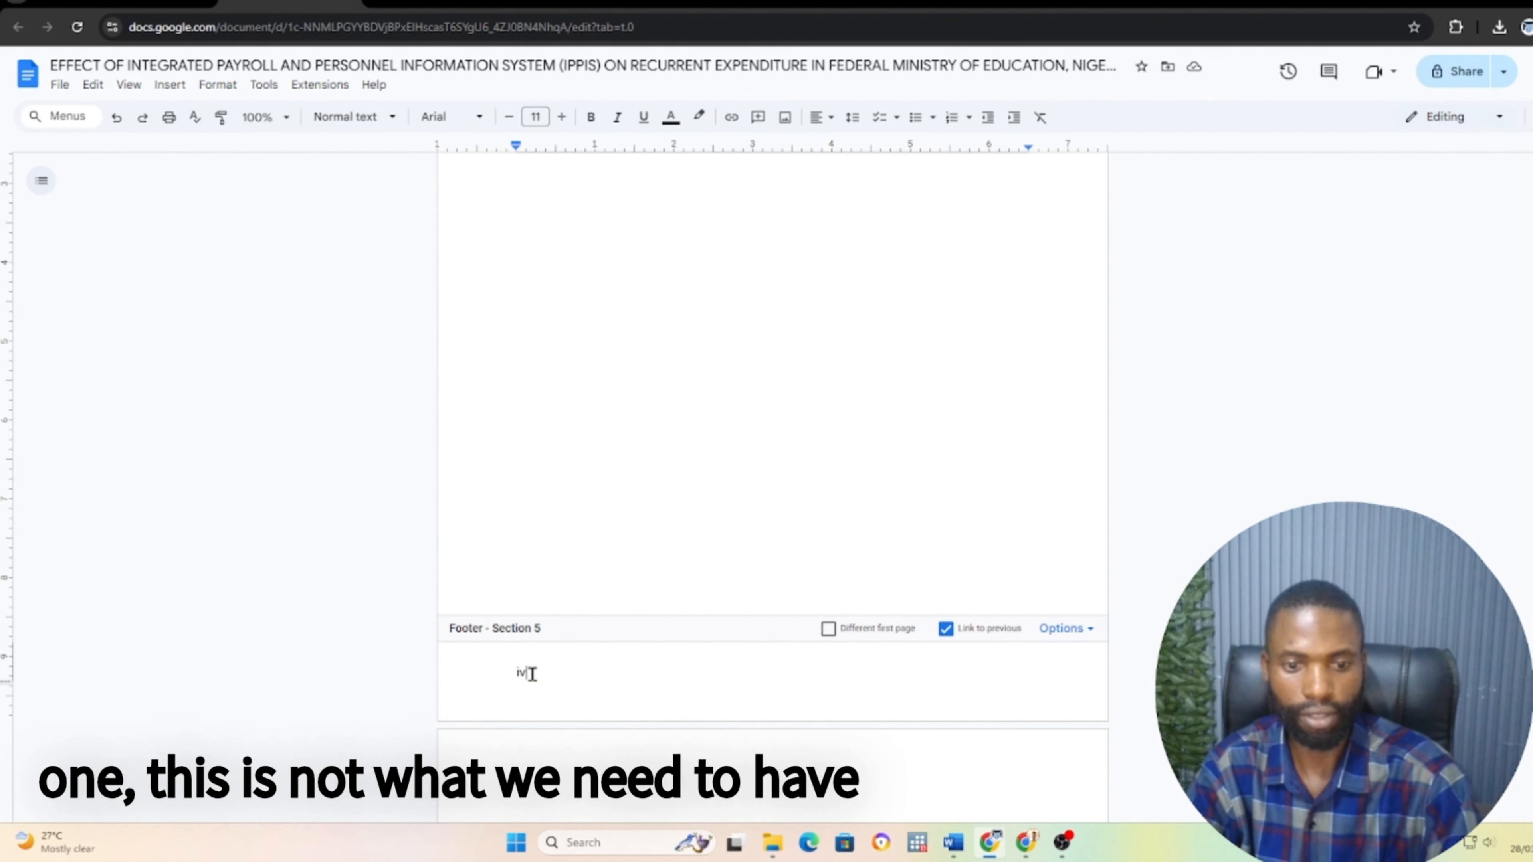
pyautogui.doubleClick(532, 675)
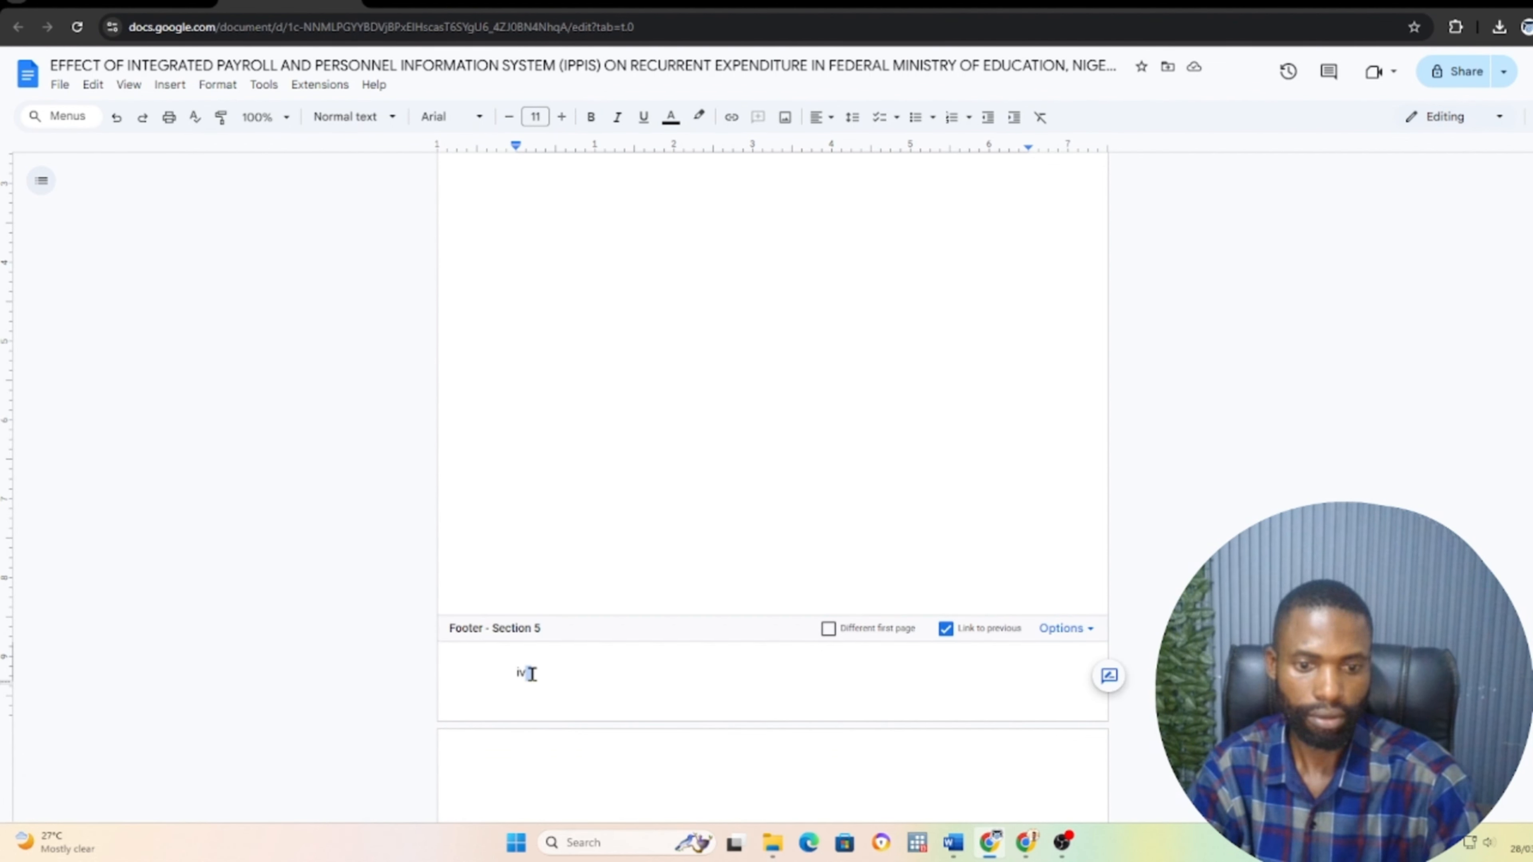
pyautogui.click(541, 681)
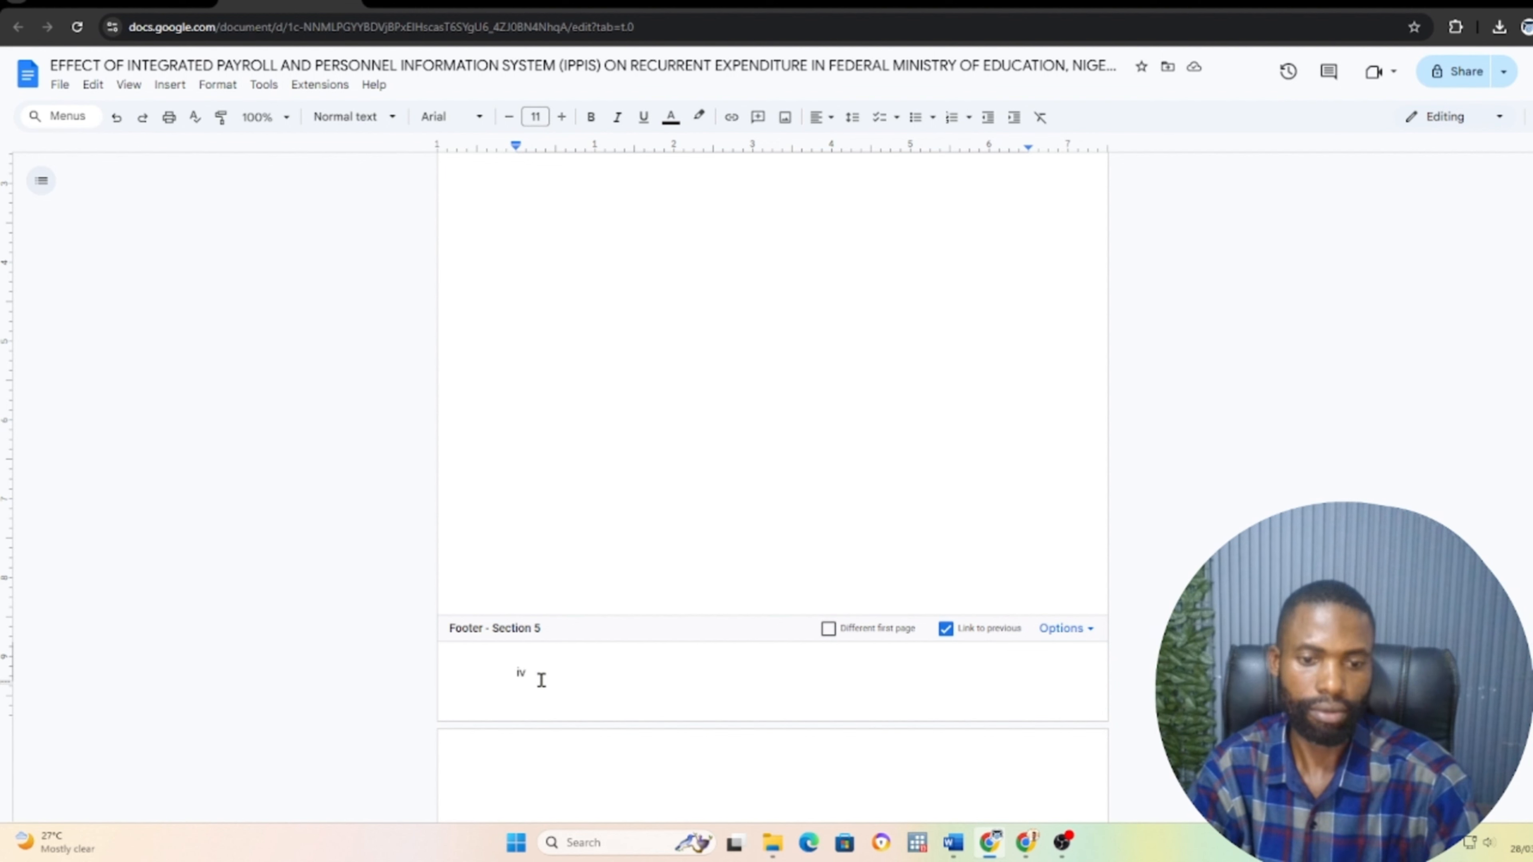
pyautogui.press('BackSpace')
pyautogui.press('BackSpace')
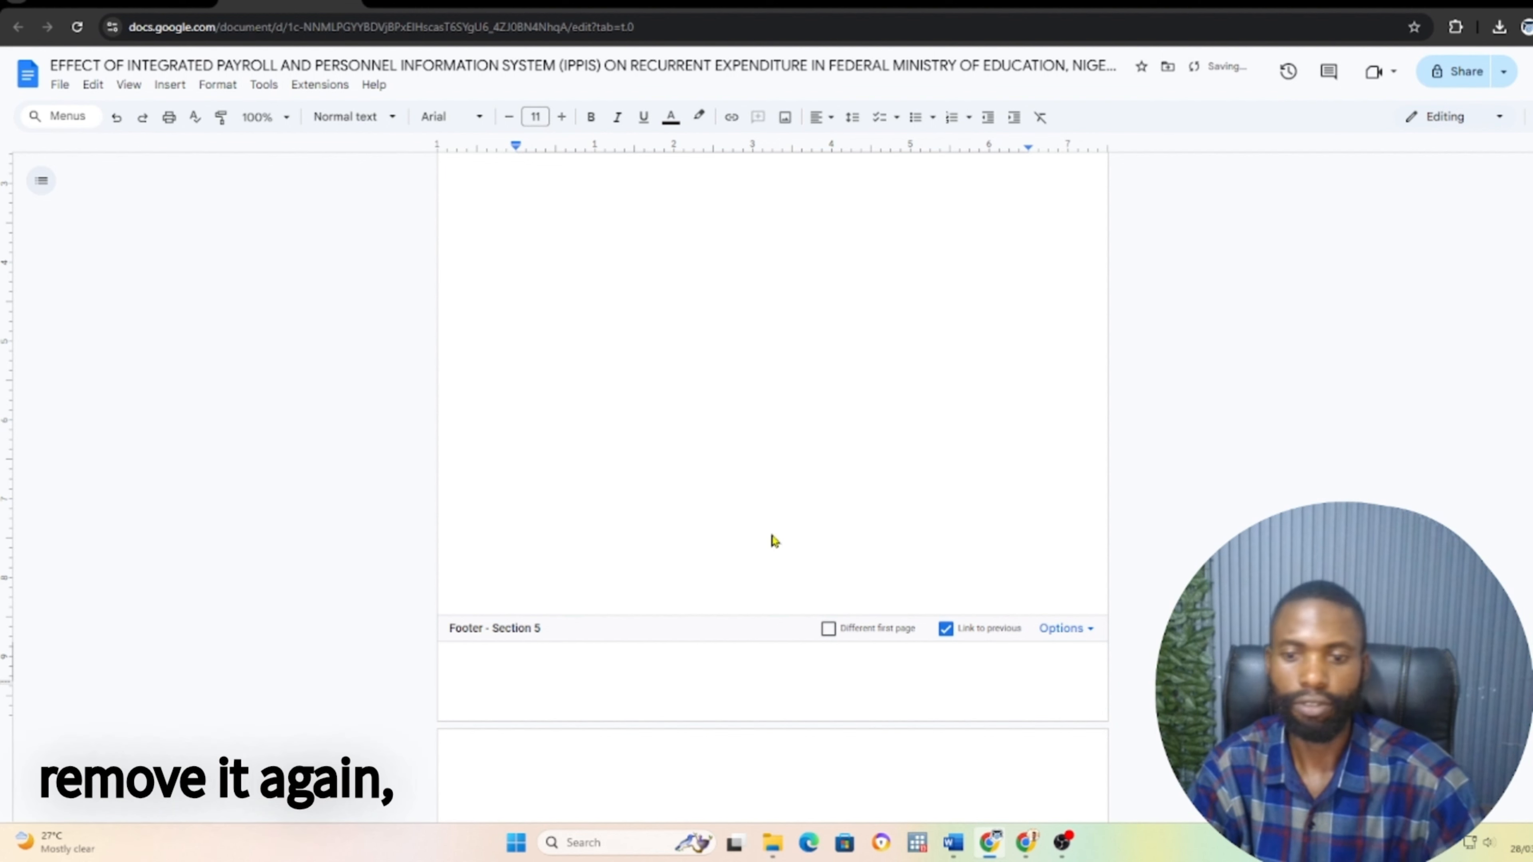
pyautogui.click(780, 510)
# Insert a page break at the end of the Dedication page
pyautogui.scroll(-10, 808, 567)
pyautogui.scroll(5, 823, 555)
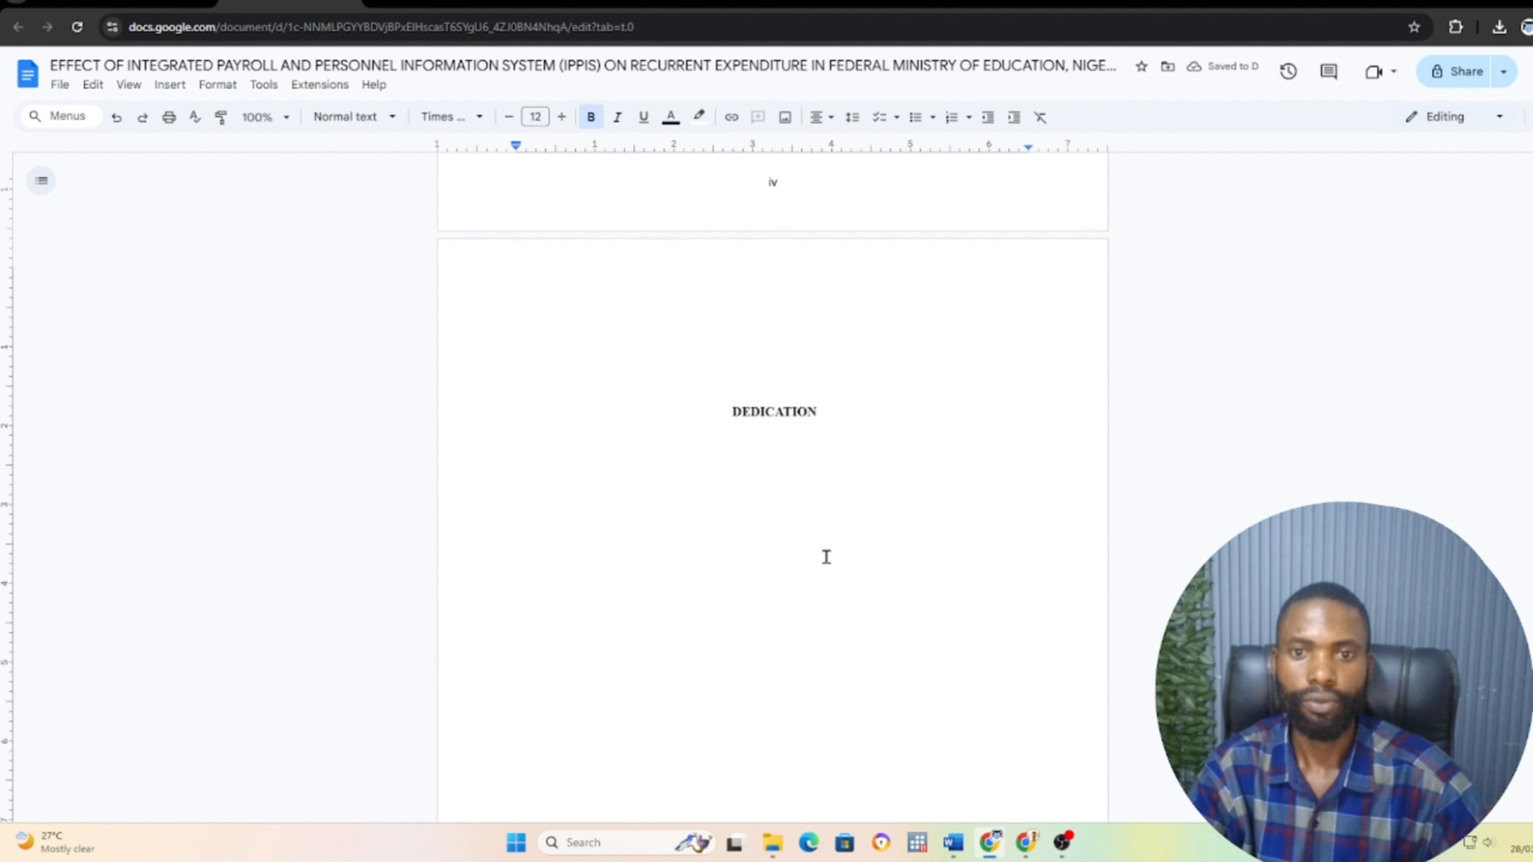
pyautogui.scroll(-8, 826, 586)
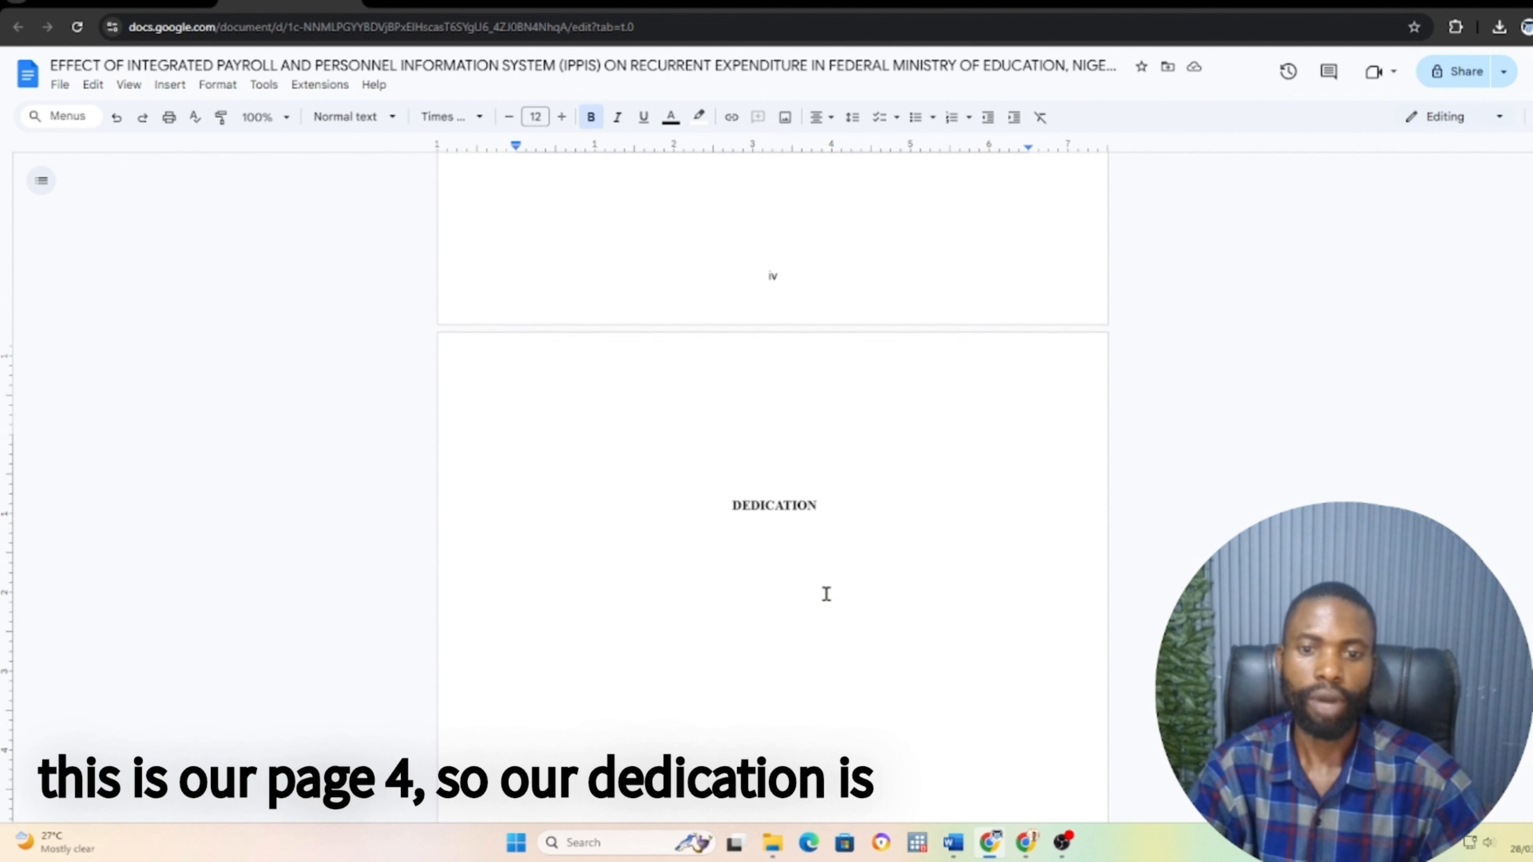
pyautogui.click(792, 591)
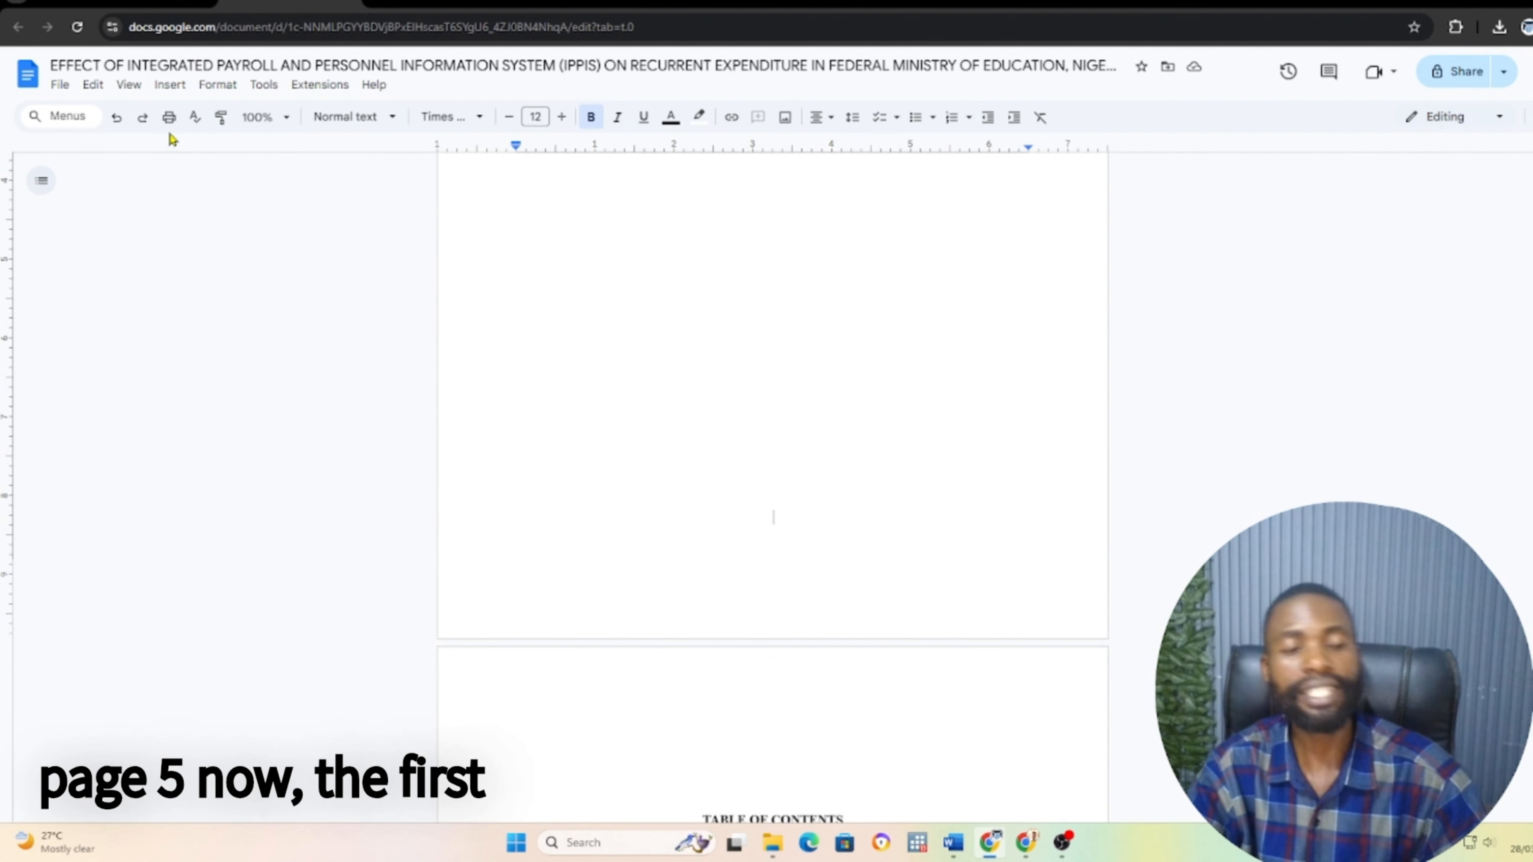
pyautogui.click(179, 95)
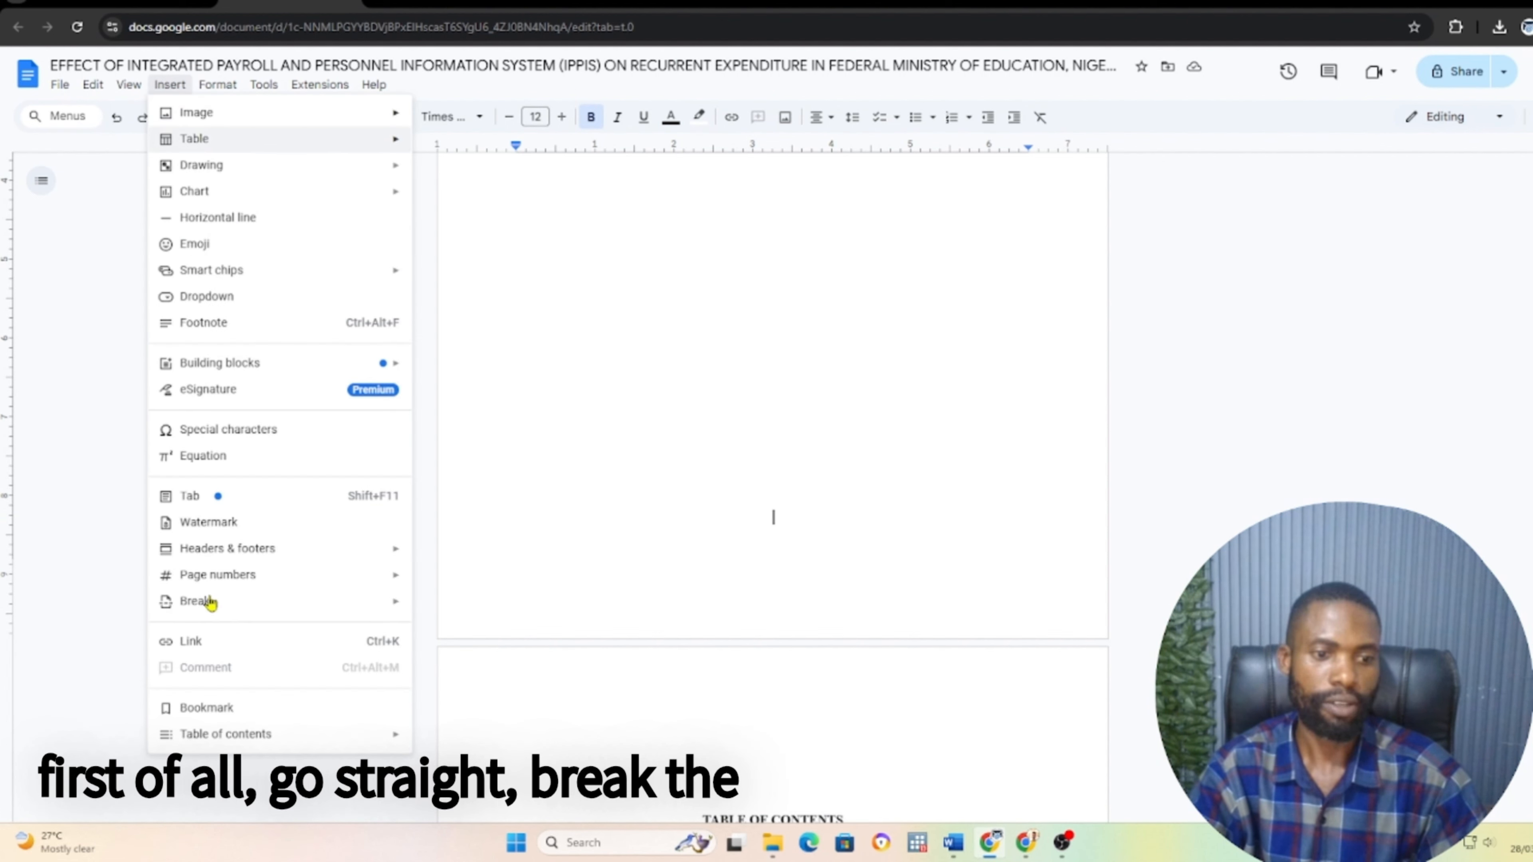
pyautogui.moveTo(208, 603)
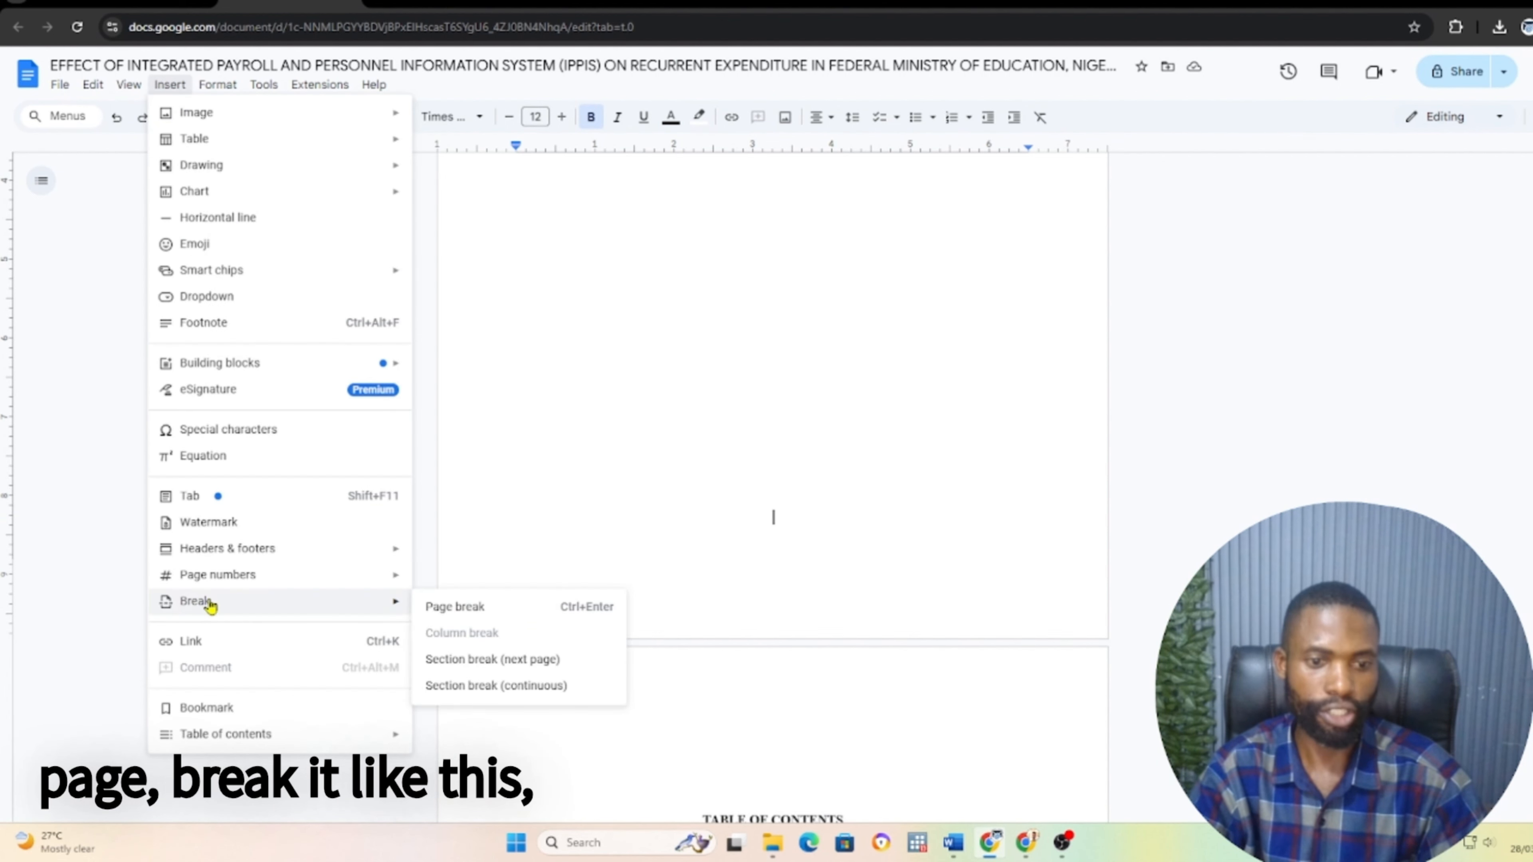
pyautogui.click(454, 610)
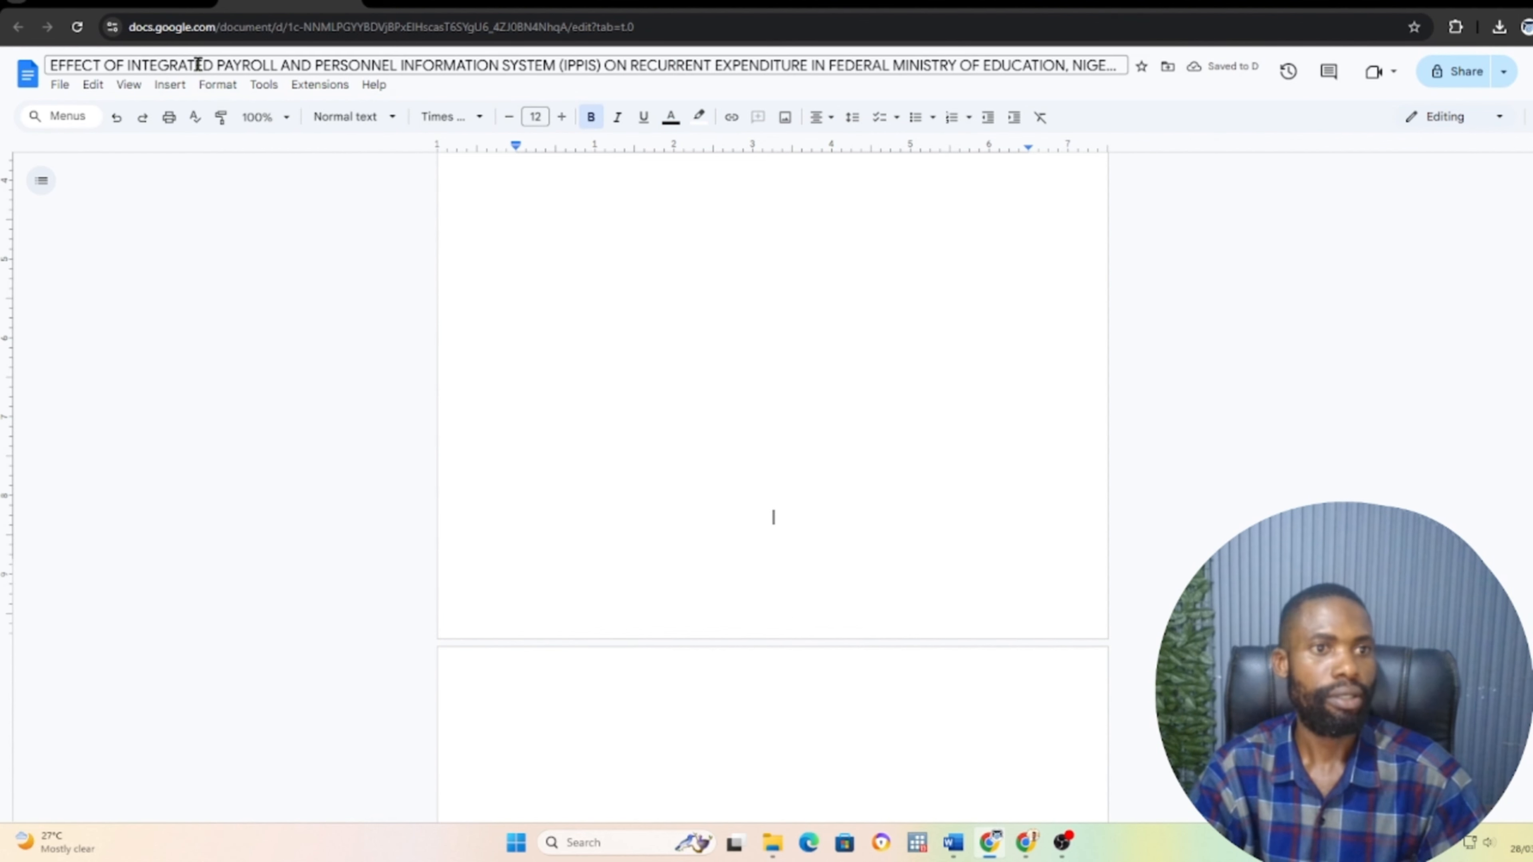
# Insert a next-page section break at the end of the Dedication page
pyautogui.click(171, 85)
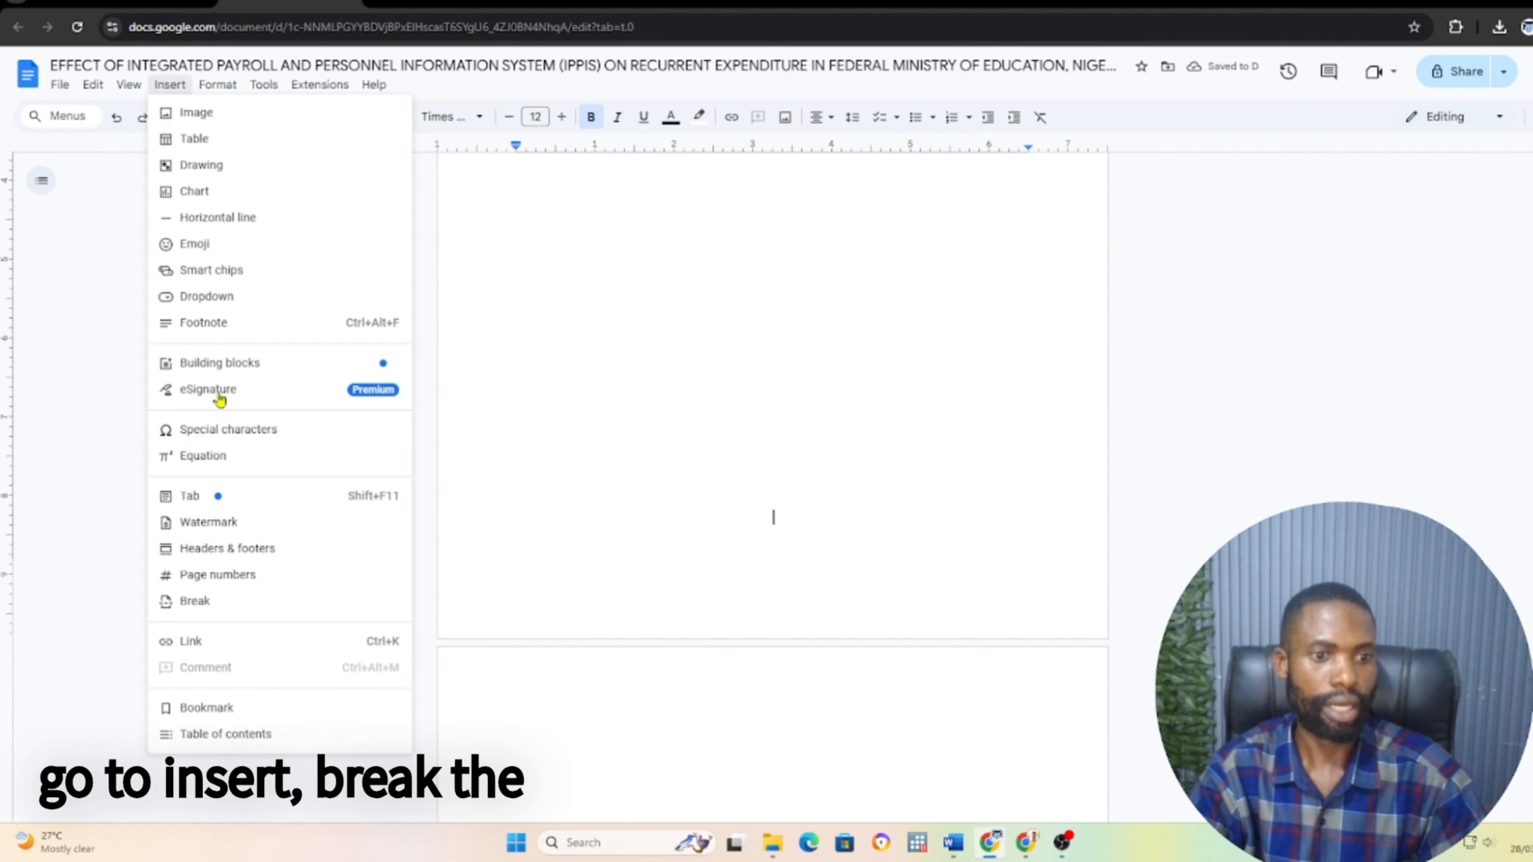
pyautogui.moveTo(210, 609)
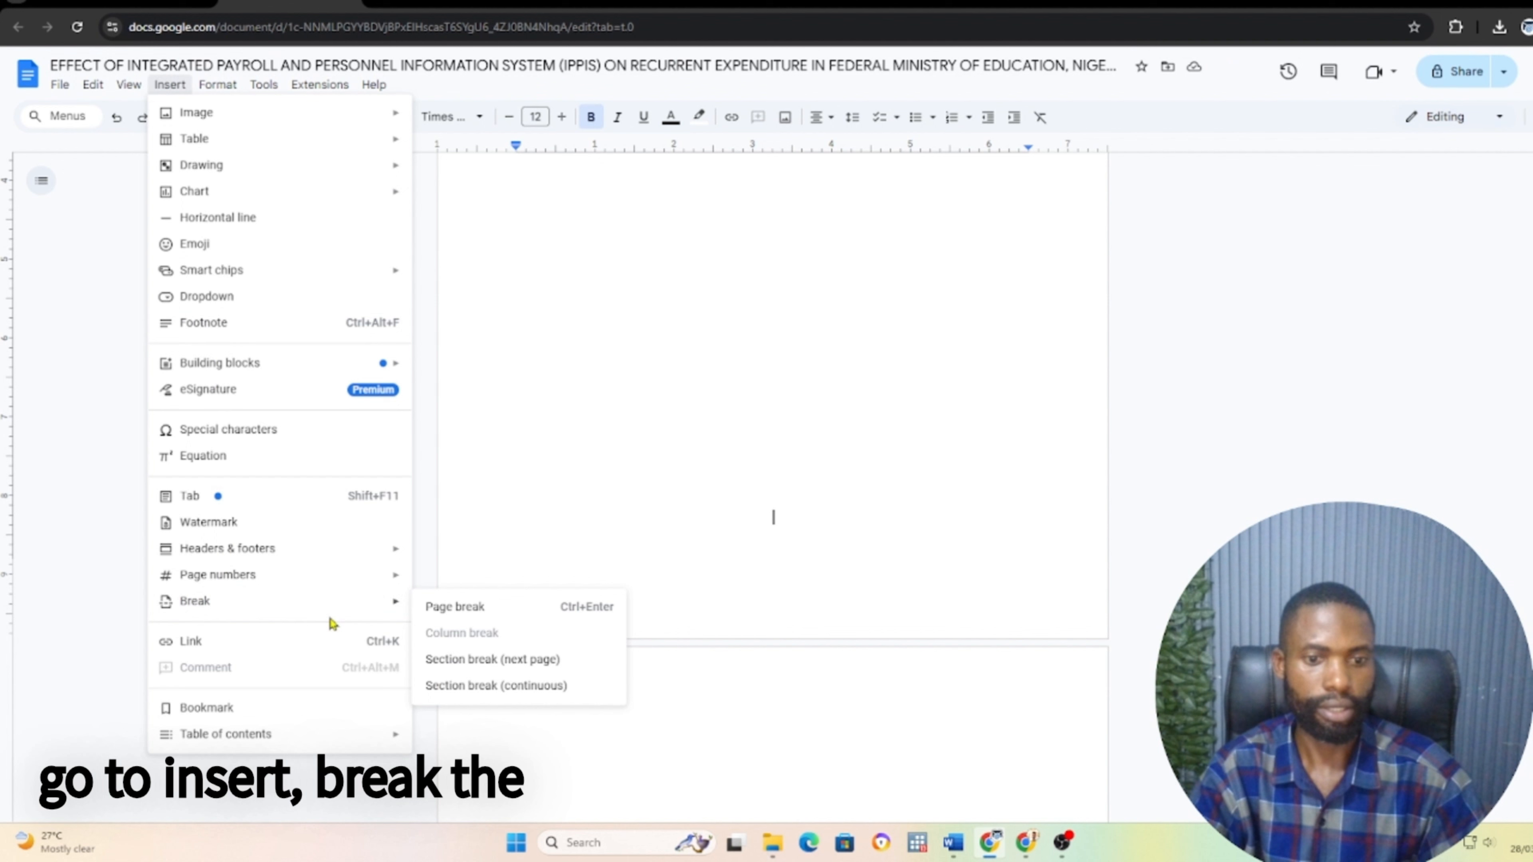
pyautogui.click(465, 658)
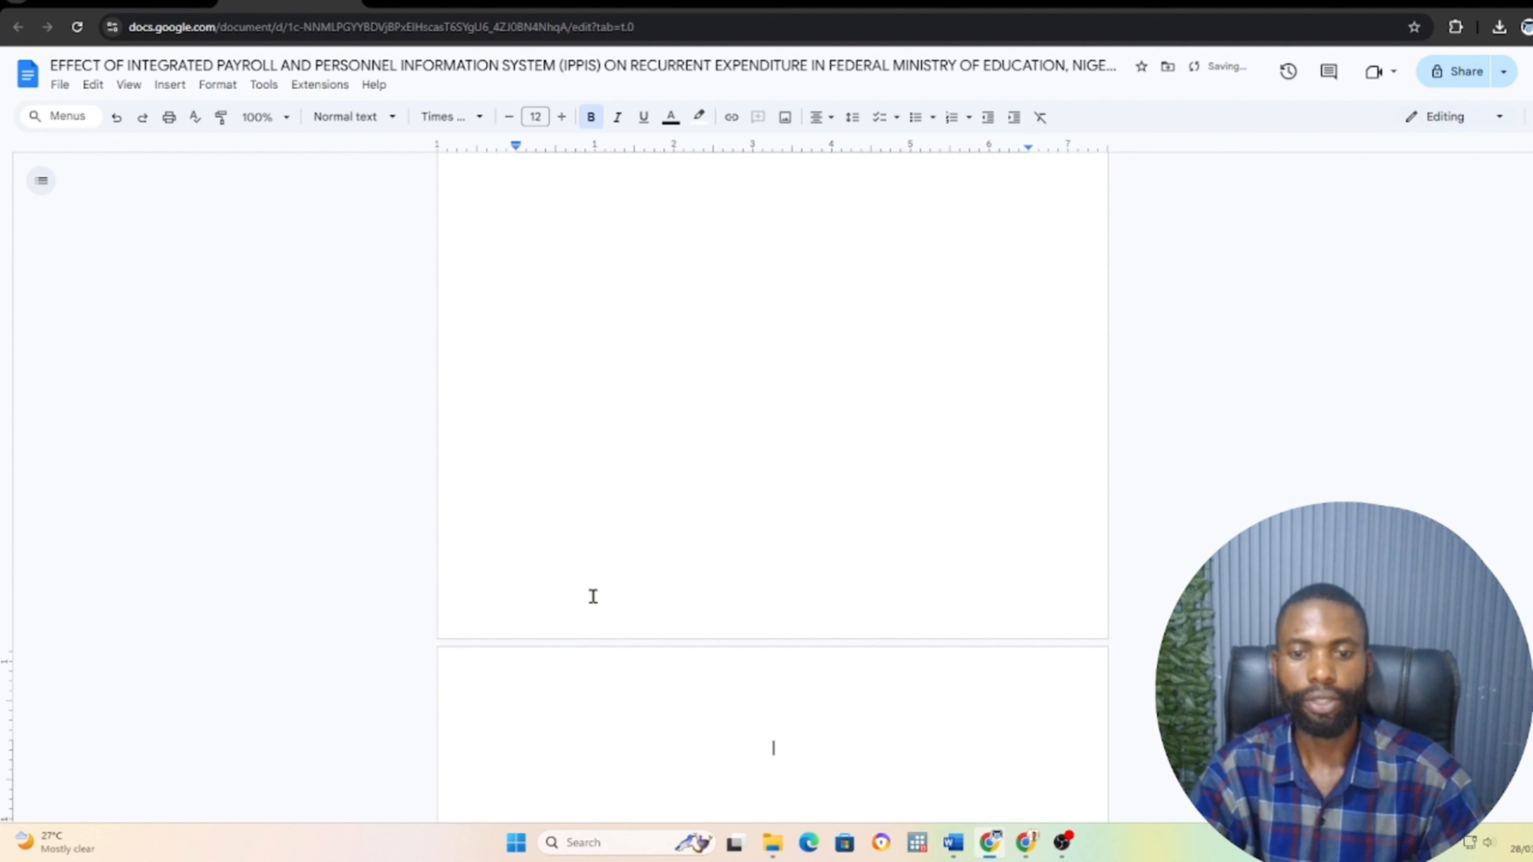
# Unlink the Section 5 footer on the Dedication page from the previous section and try to give it a different first page
pyautogui.click(769, 590)
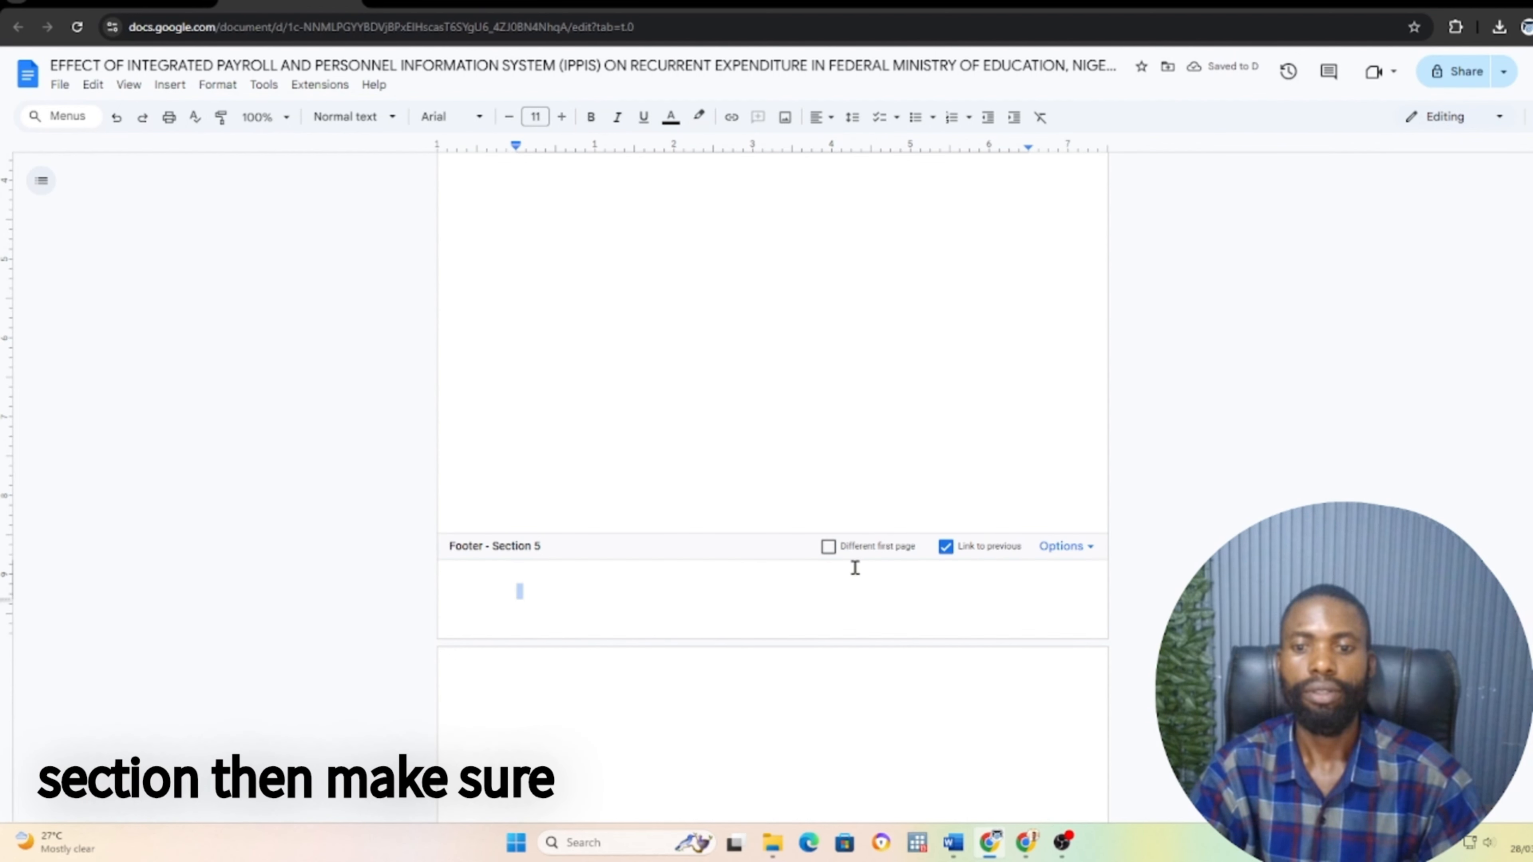
pyautogui.click(946, 548)
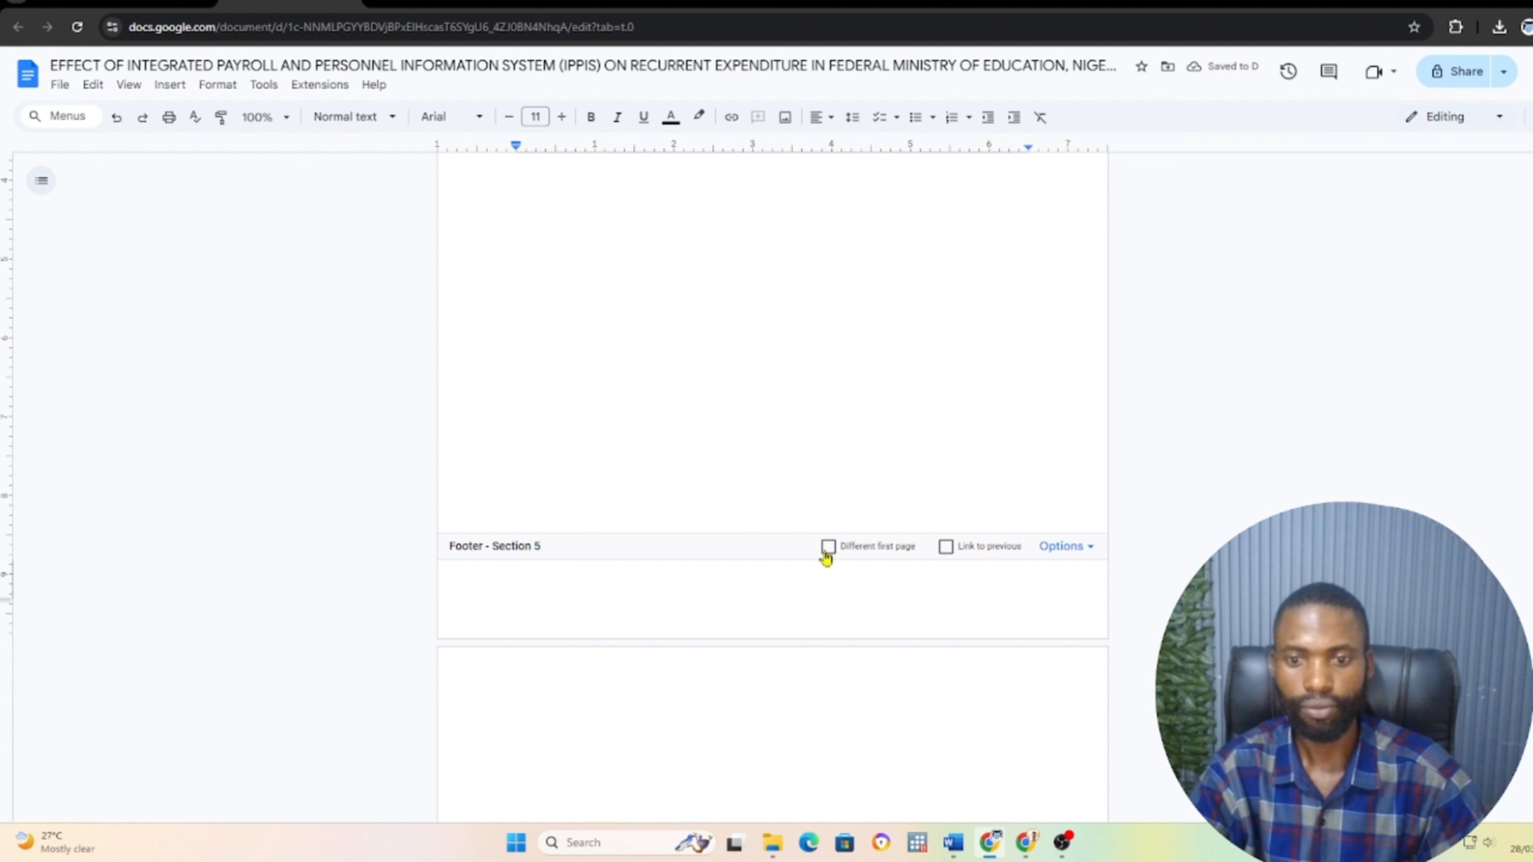
pyautogui.click(827, 547)
pyautogui.click(828, 548)
pyautogui.click(945, 547)
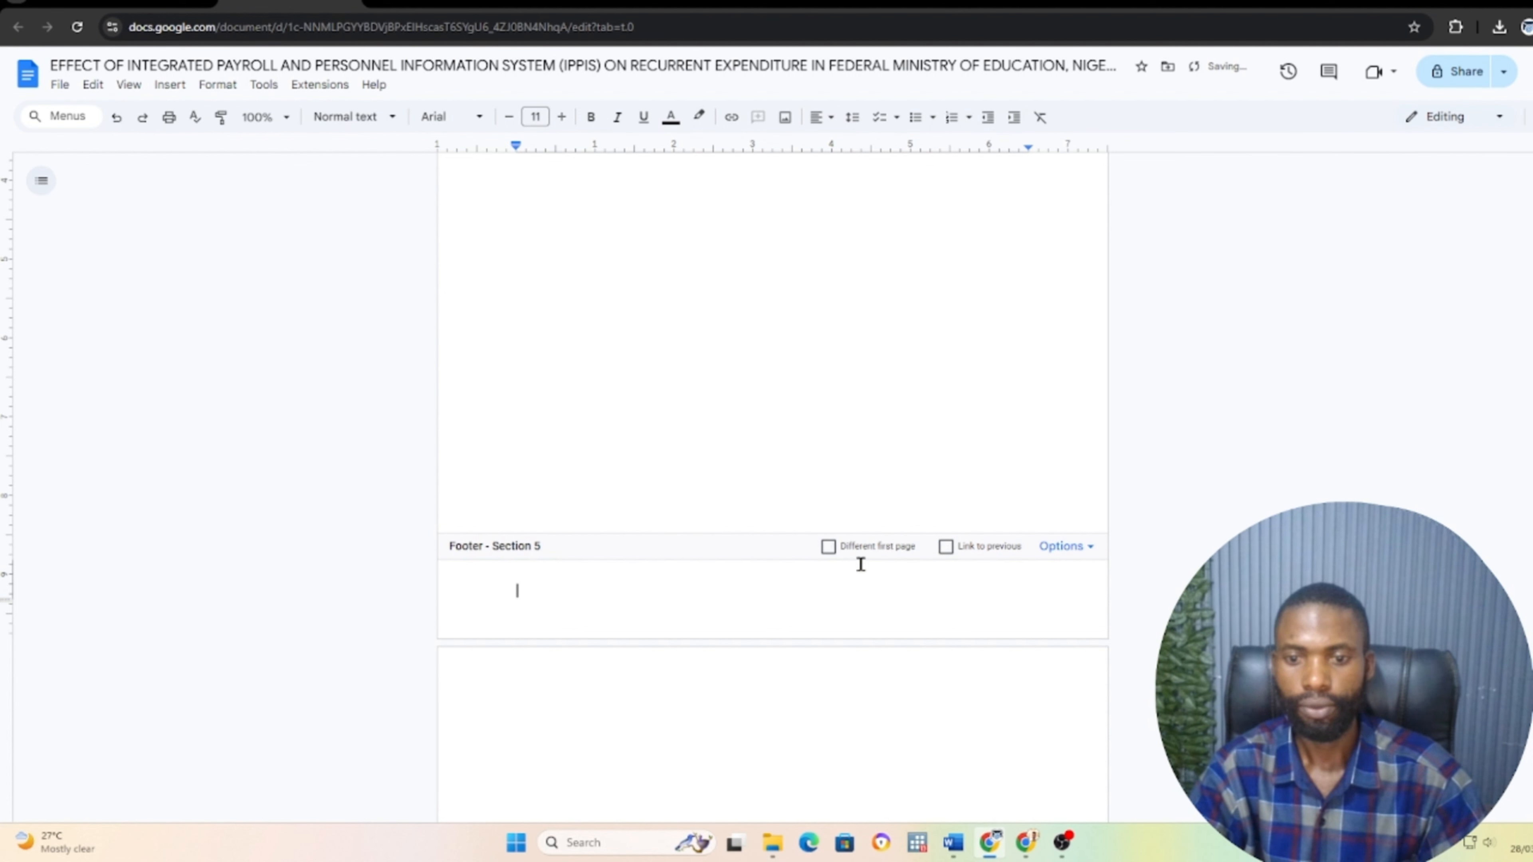
# Give Section 5 a different first-page footer unlinked from the previous section and enter v as its page number
pyautogui.click(827, 548)
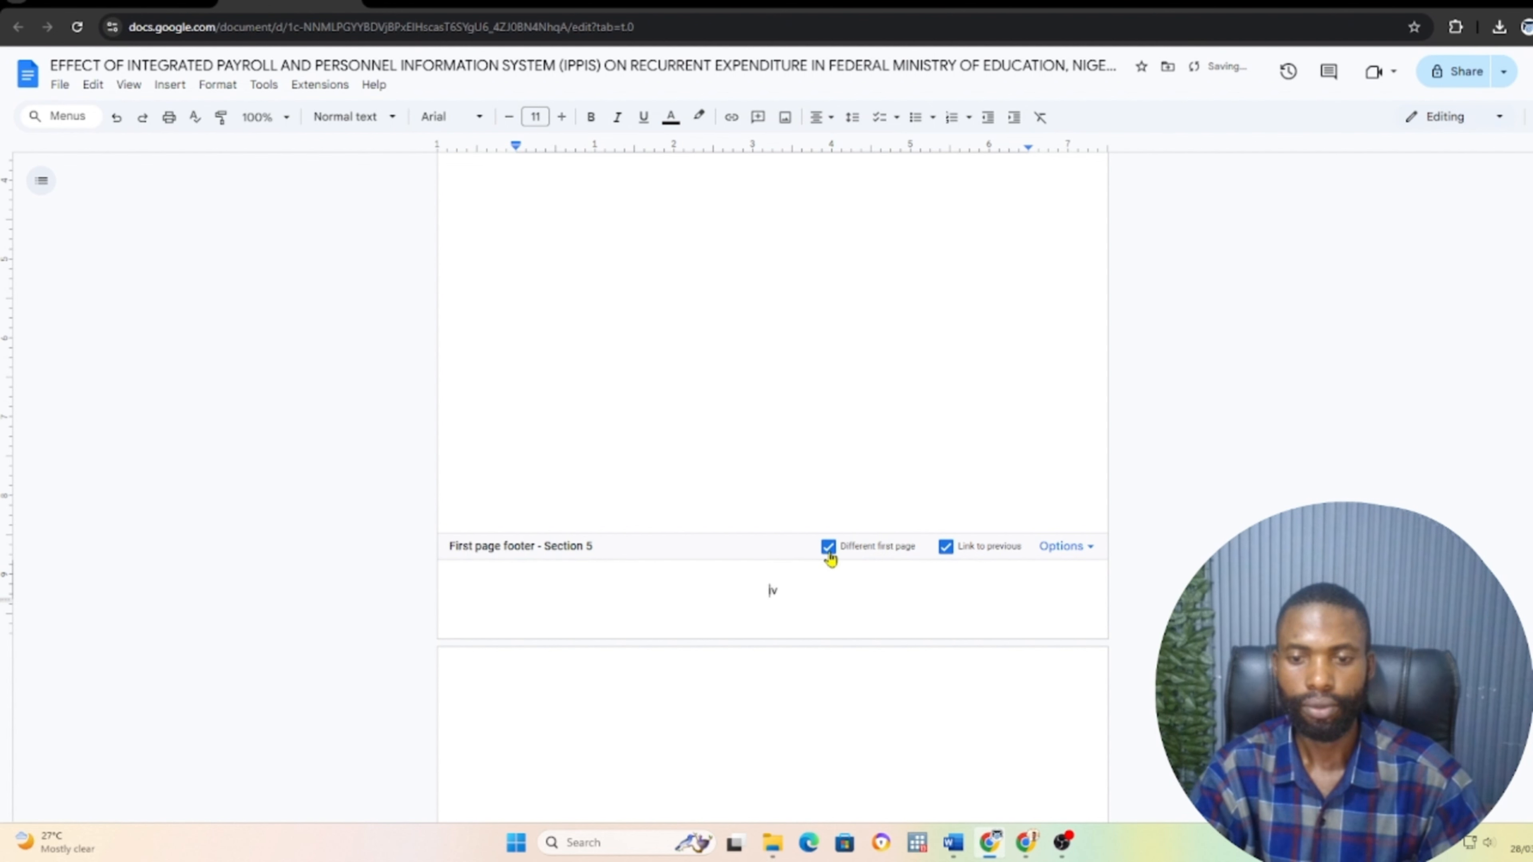
pyautogui.click(947, 549)
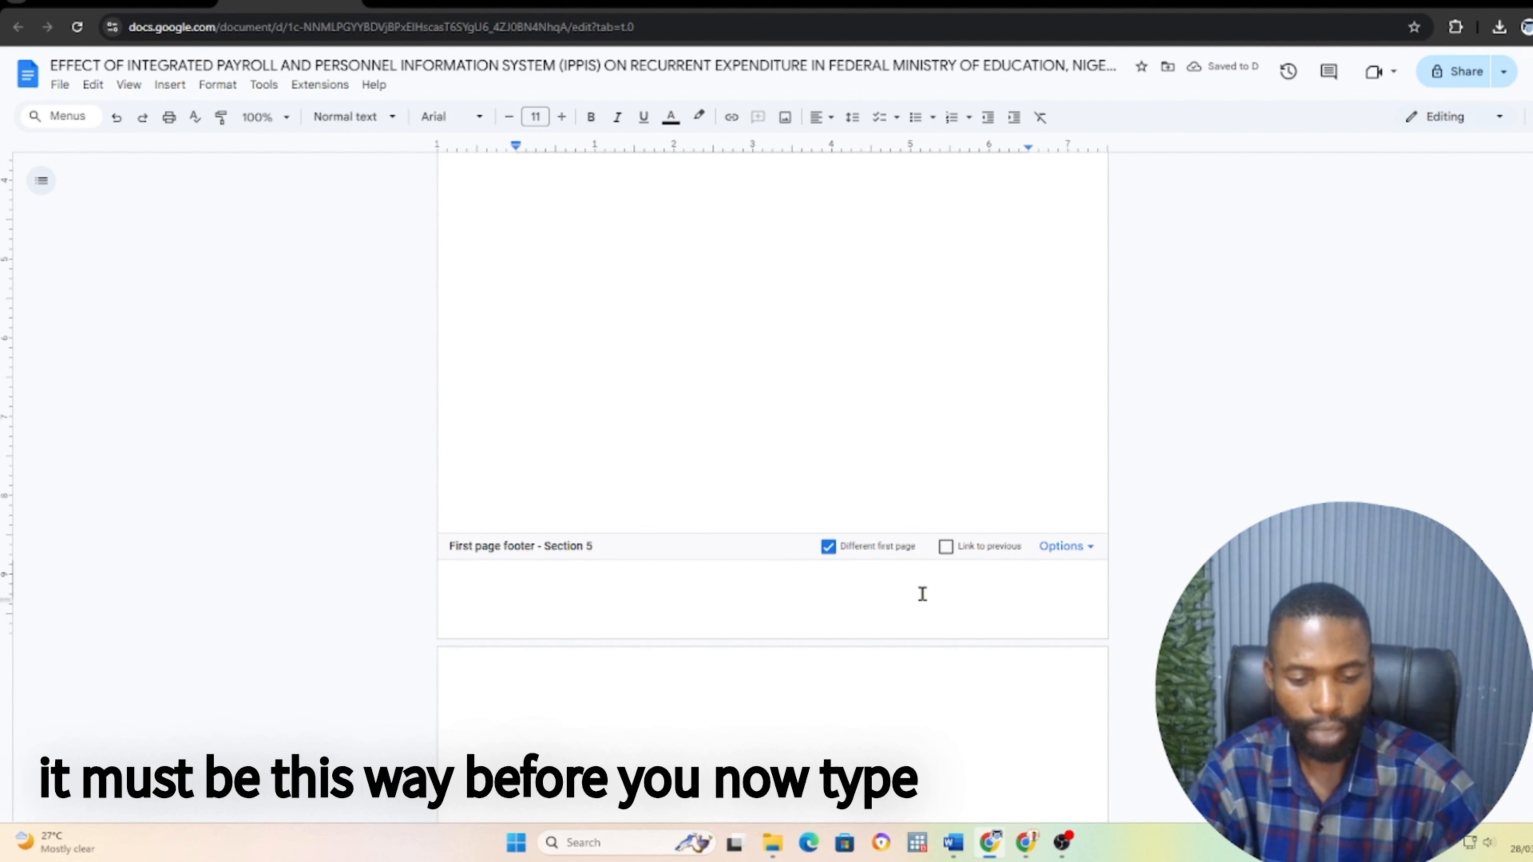
pyautogui.write('v')
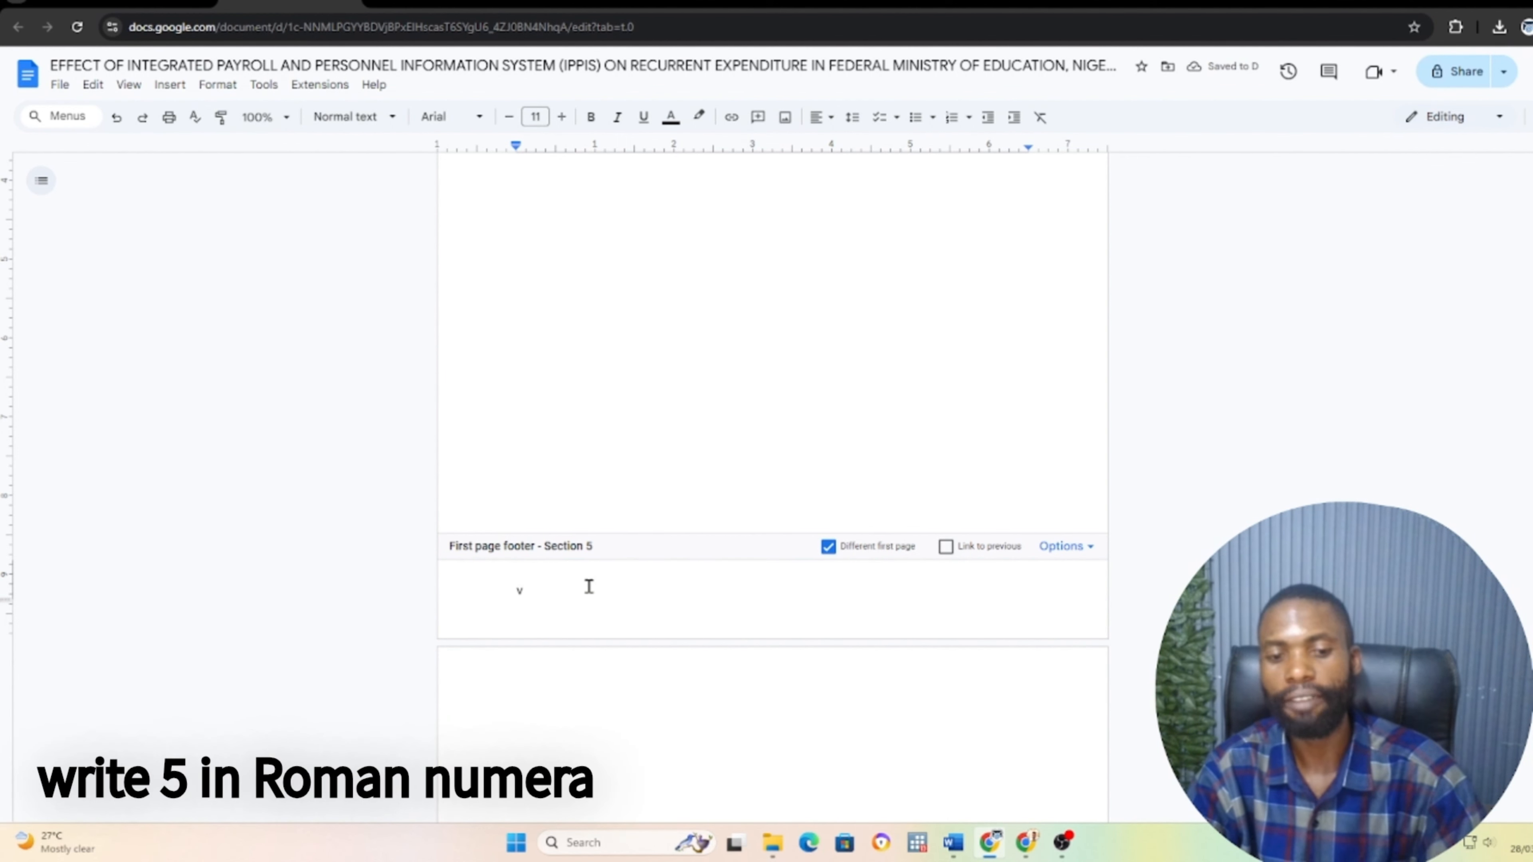
# Center the v page number in the Section 5 first-page footer and review the Dedication page's numbering
pyautogui.moveTo(573, 592); pyautogui.dragTo(450, 583)
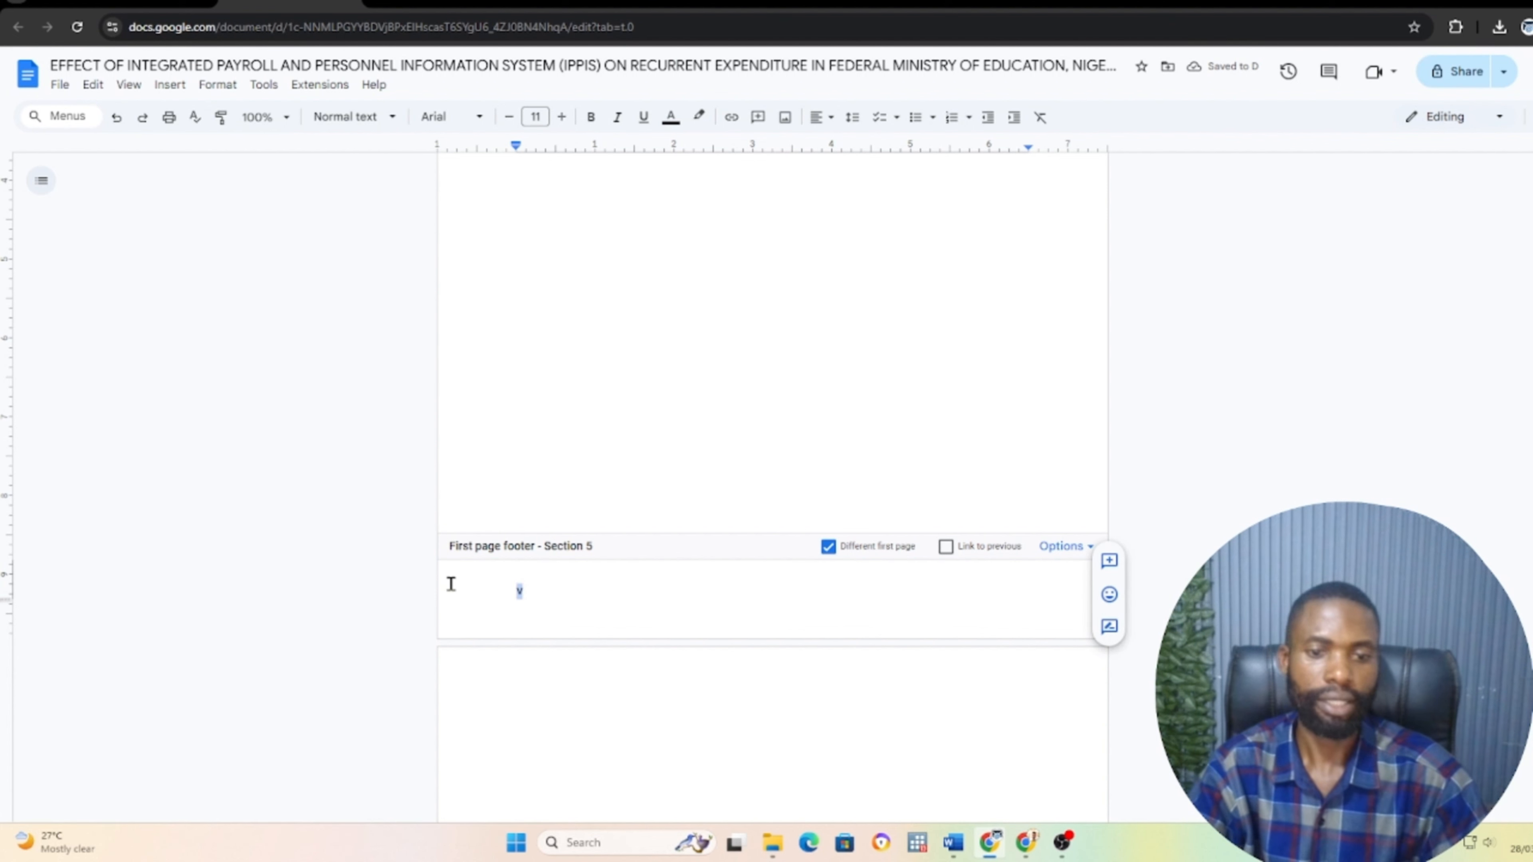
pyautogui.click(830, 117)
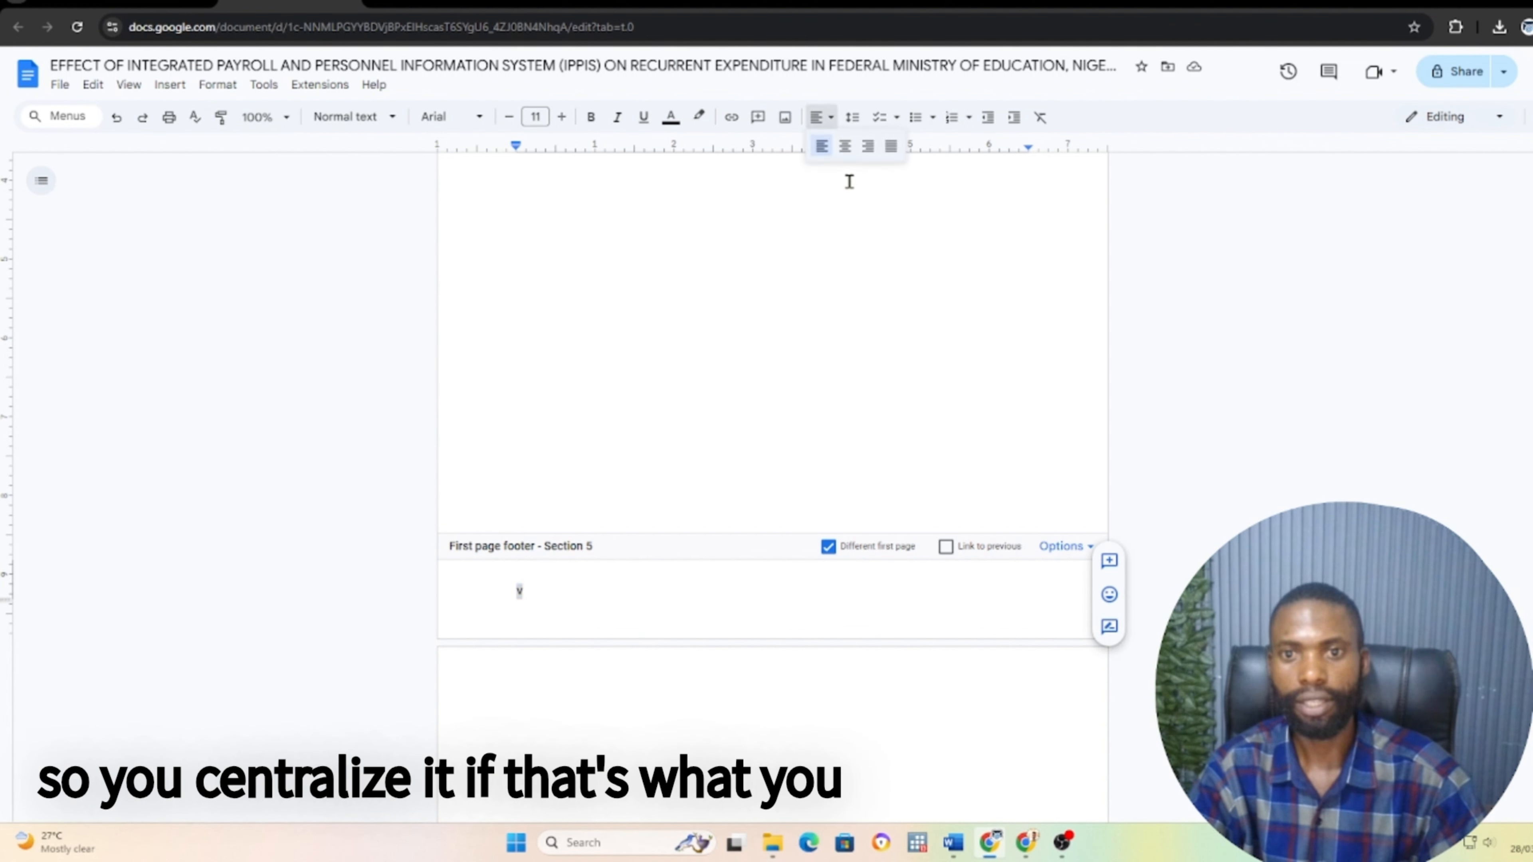
pyautogui.click(844, 145)
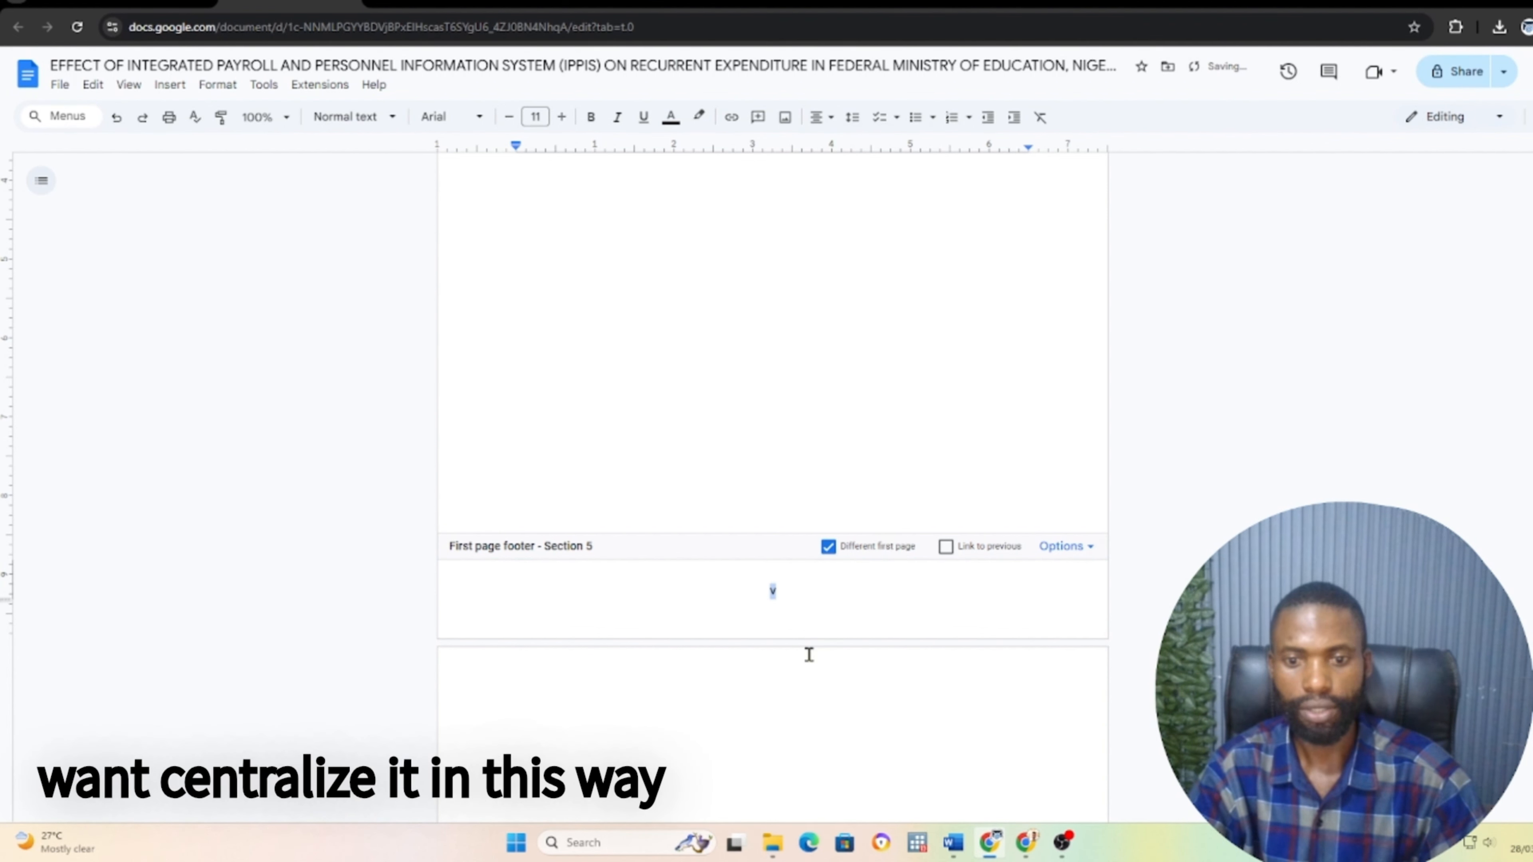
pyautogui.doubleClick(825, 368)
pyautogui.scroll(5, 817, 446)
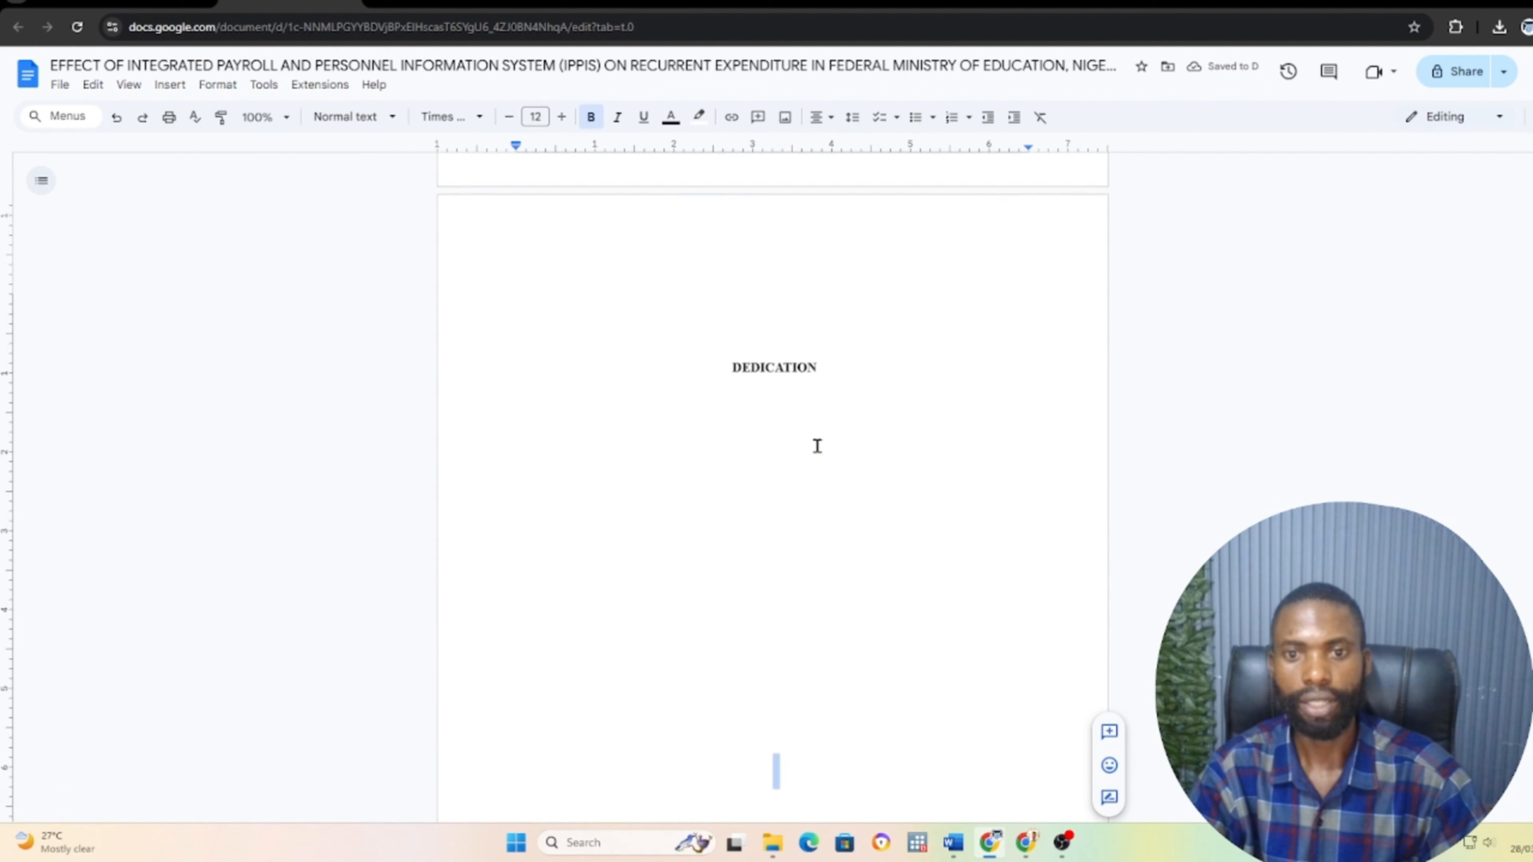
pyautogui.scroll(4, 830, 444)
pyautogui.scroll(-14, 838, 422)
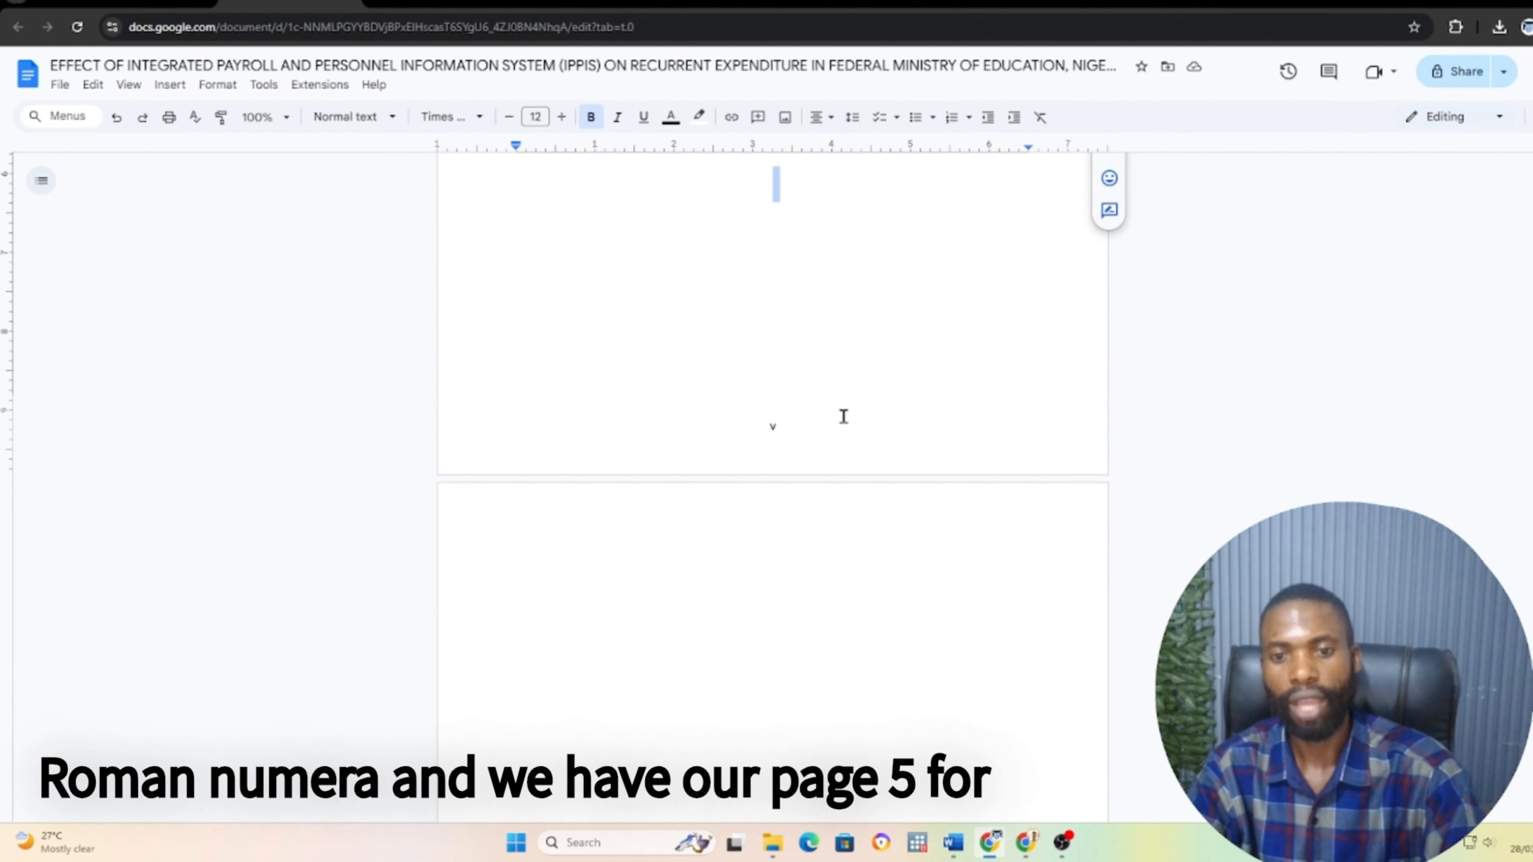
pyautogui.scroll(9, 844, 417)
pyautogui.scroll(-6, 846, 414)
pyautogui.scroll(-10, 846, 414)
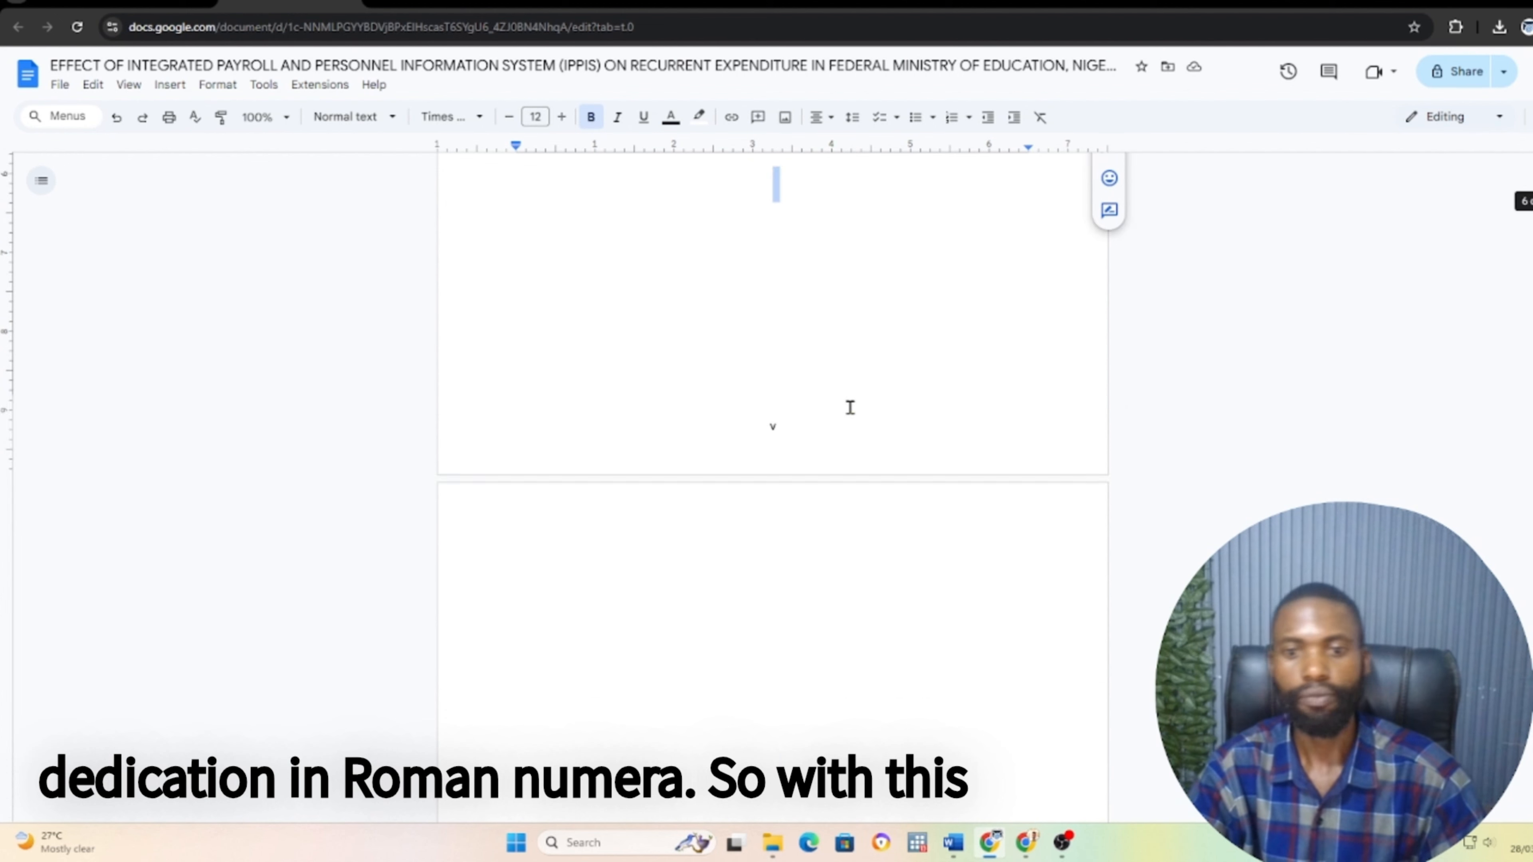
# Remove the blank page between the Dedication page and the Table of Contents
pyautogui.scroll(-8, 822, 414)
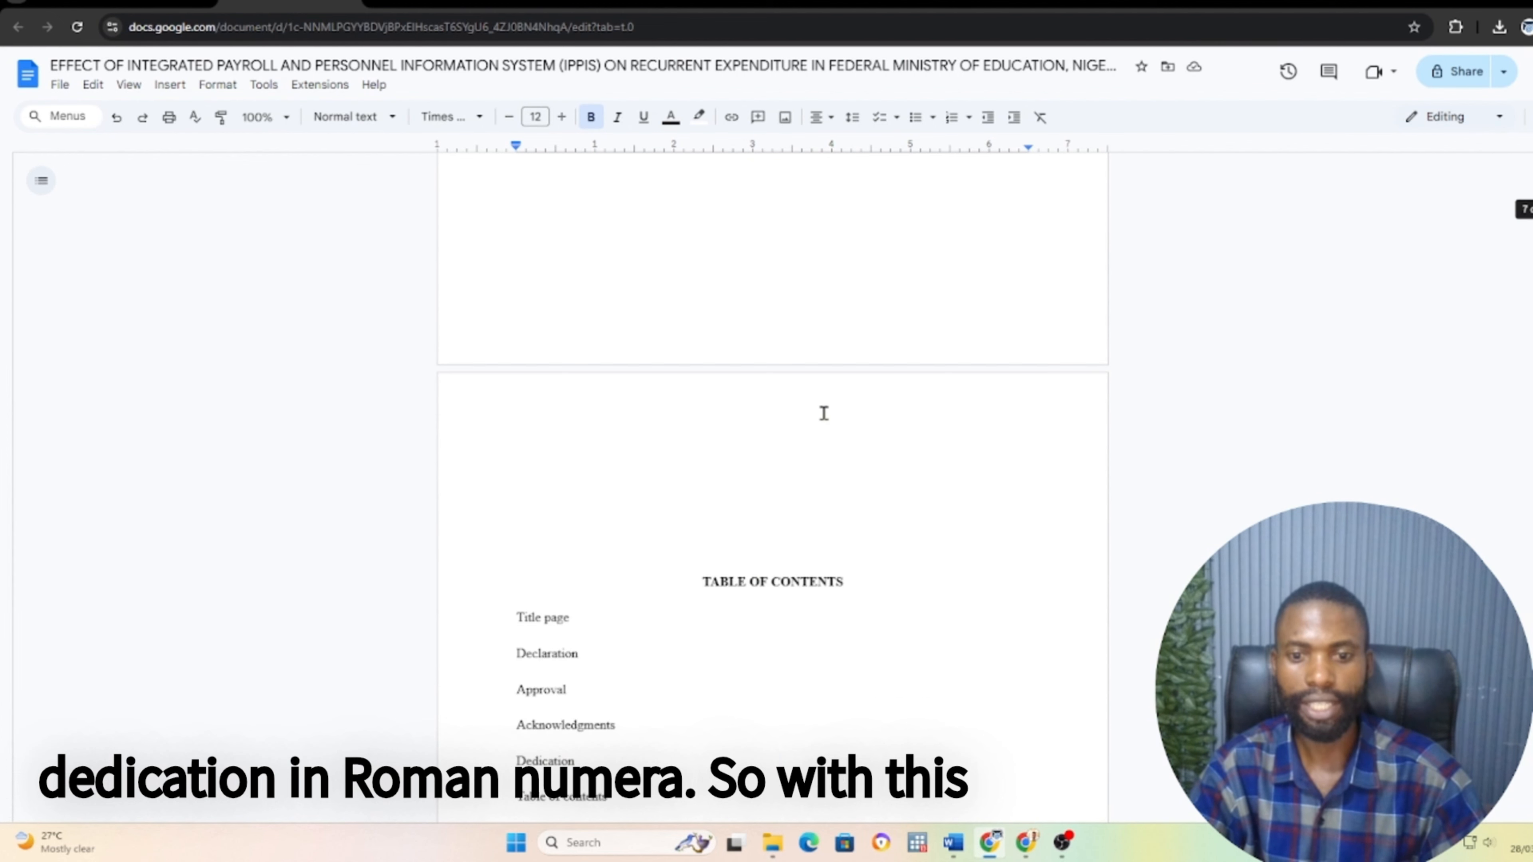
pyautogui.scroll(6, 784, 414)
pyautogui.scroll(-9, 742, 414)
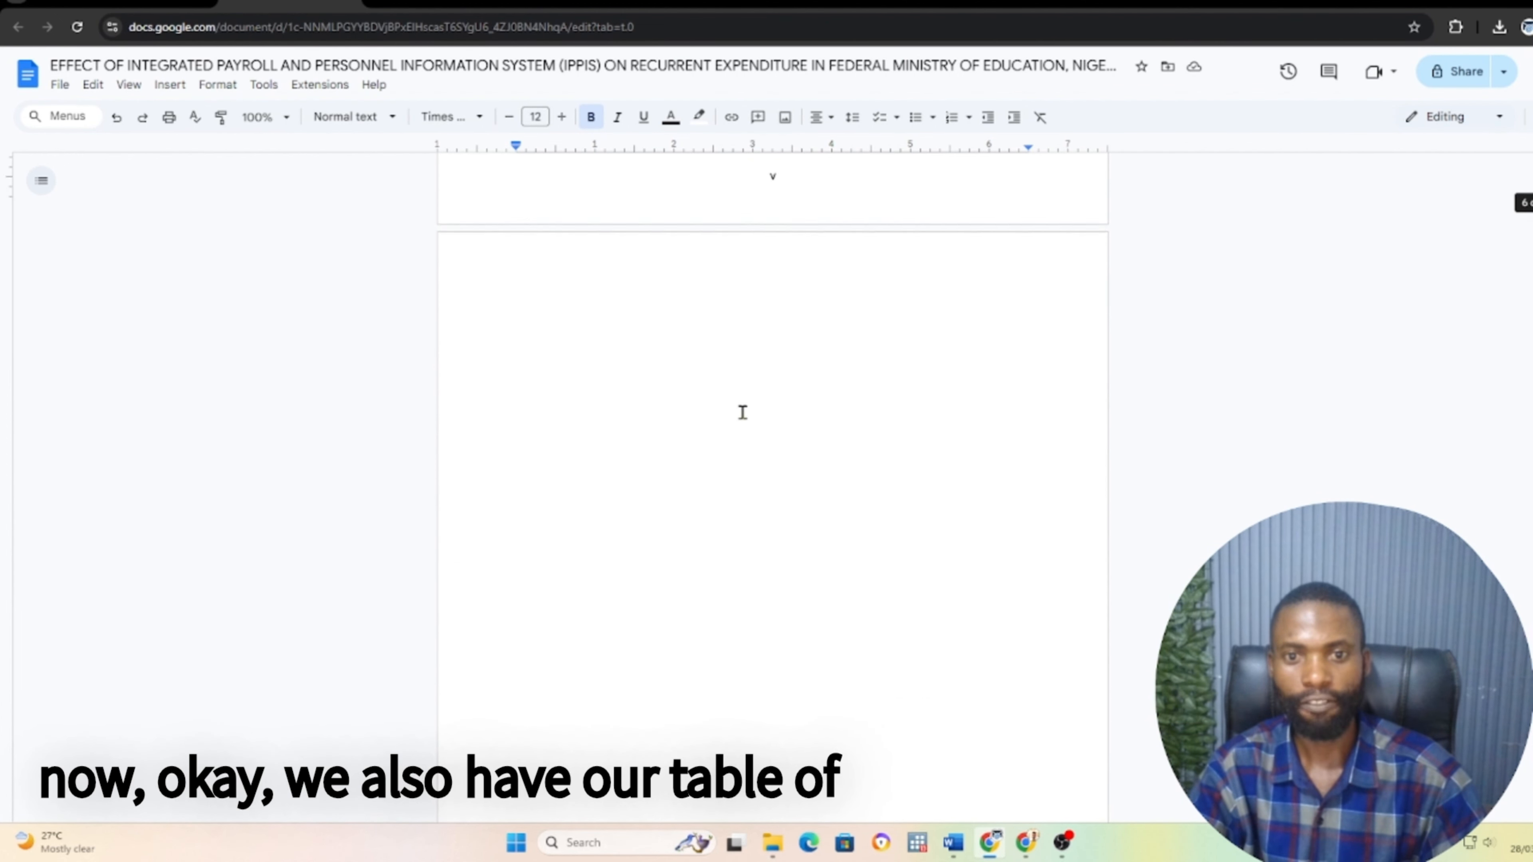
pyautogui.scroll(-2, 670, 574)
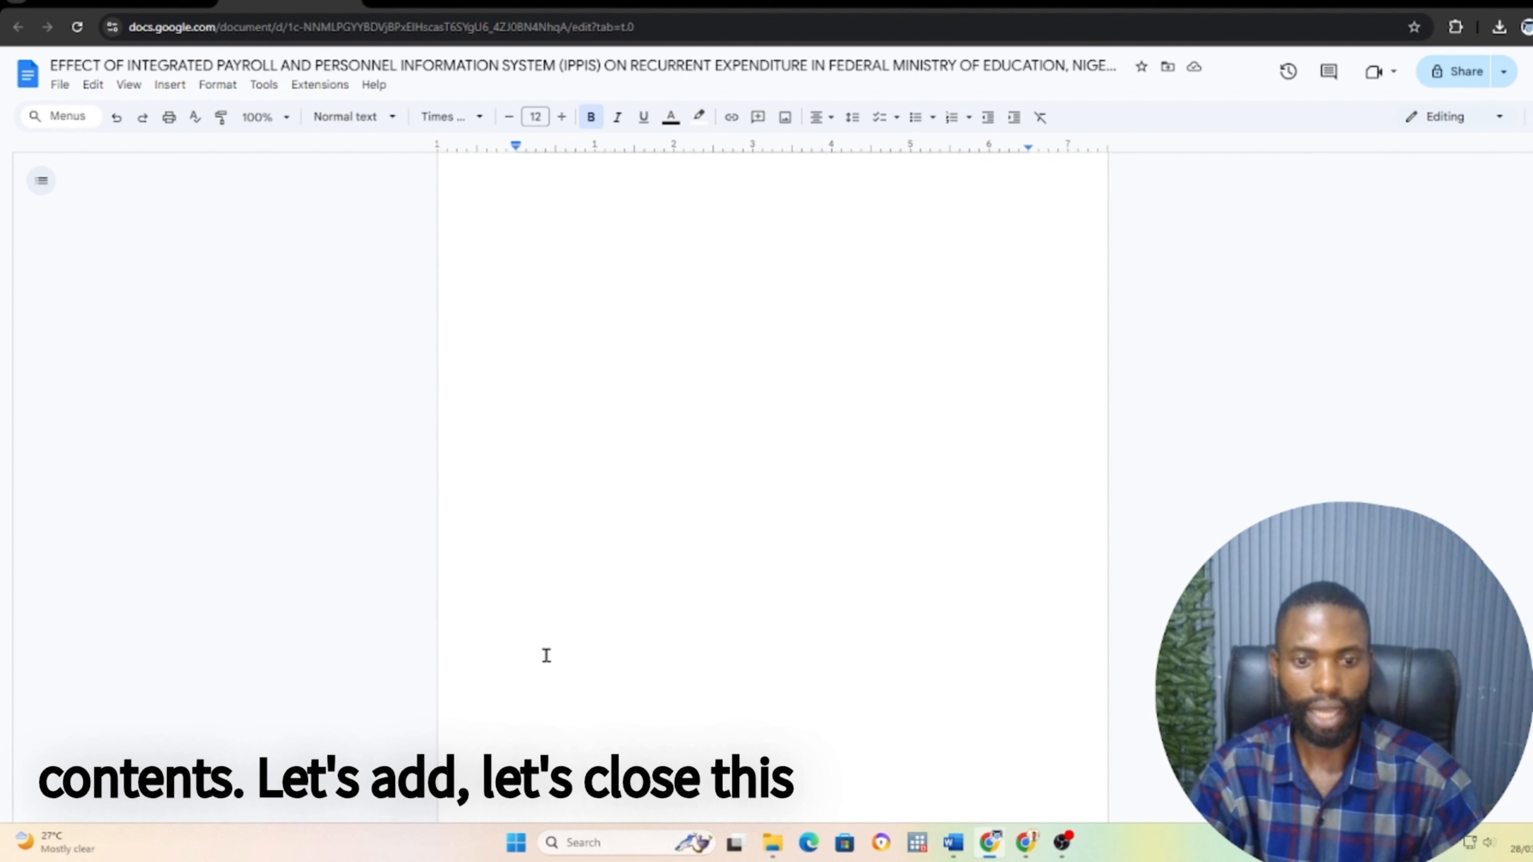
pyautogui.click(506, 233)
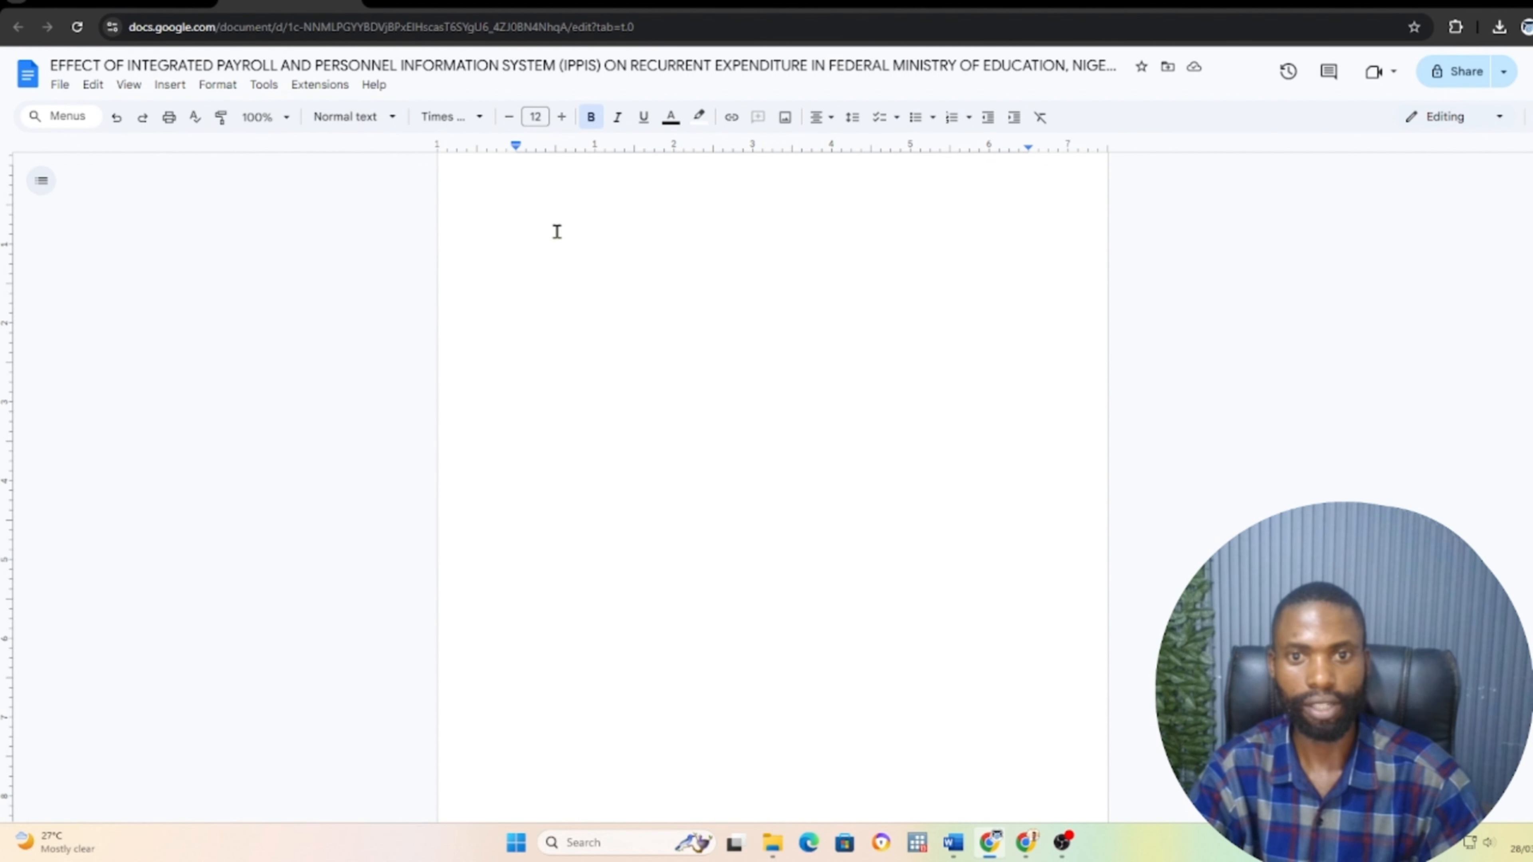
pyautogui.hotkey('ctrl', 'Return')
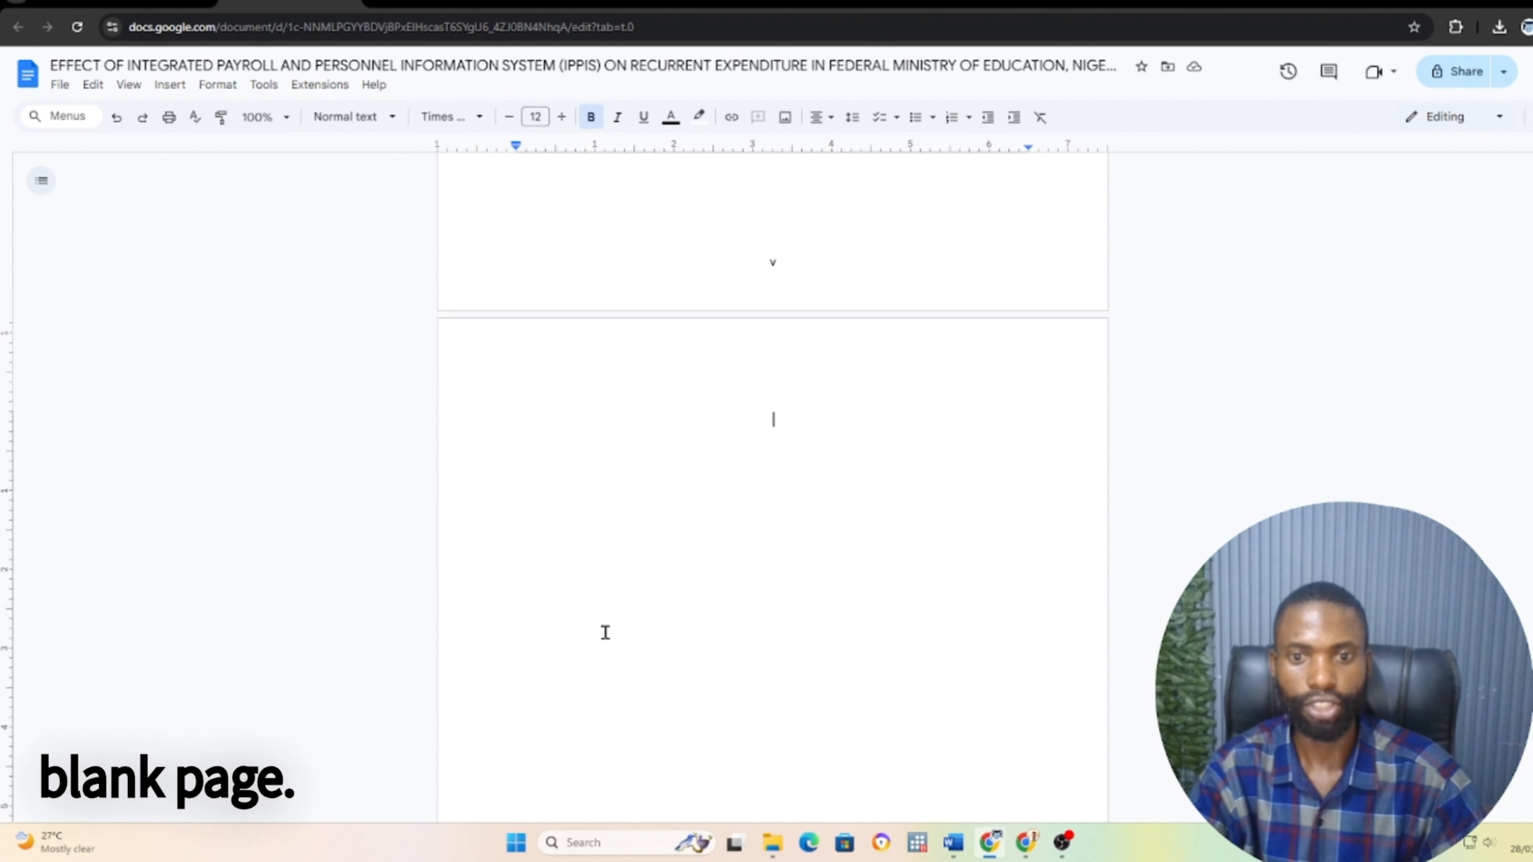
pyautogui.scroll(-10, 780, 748)
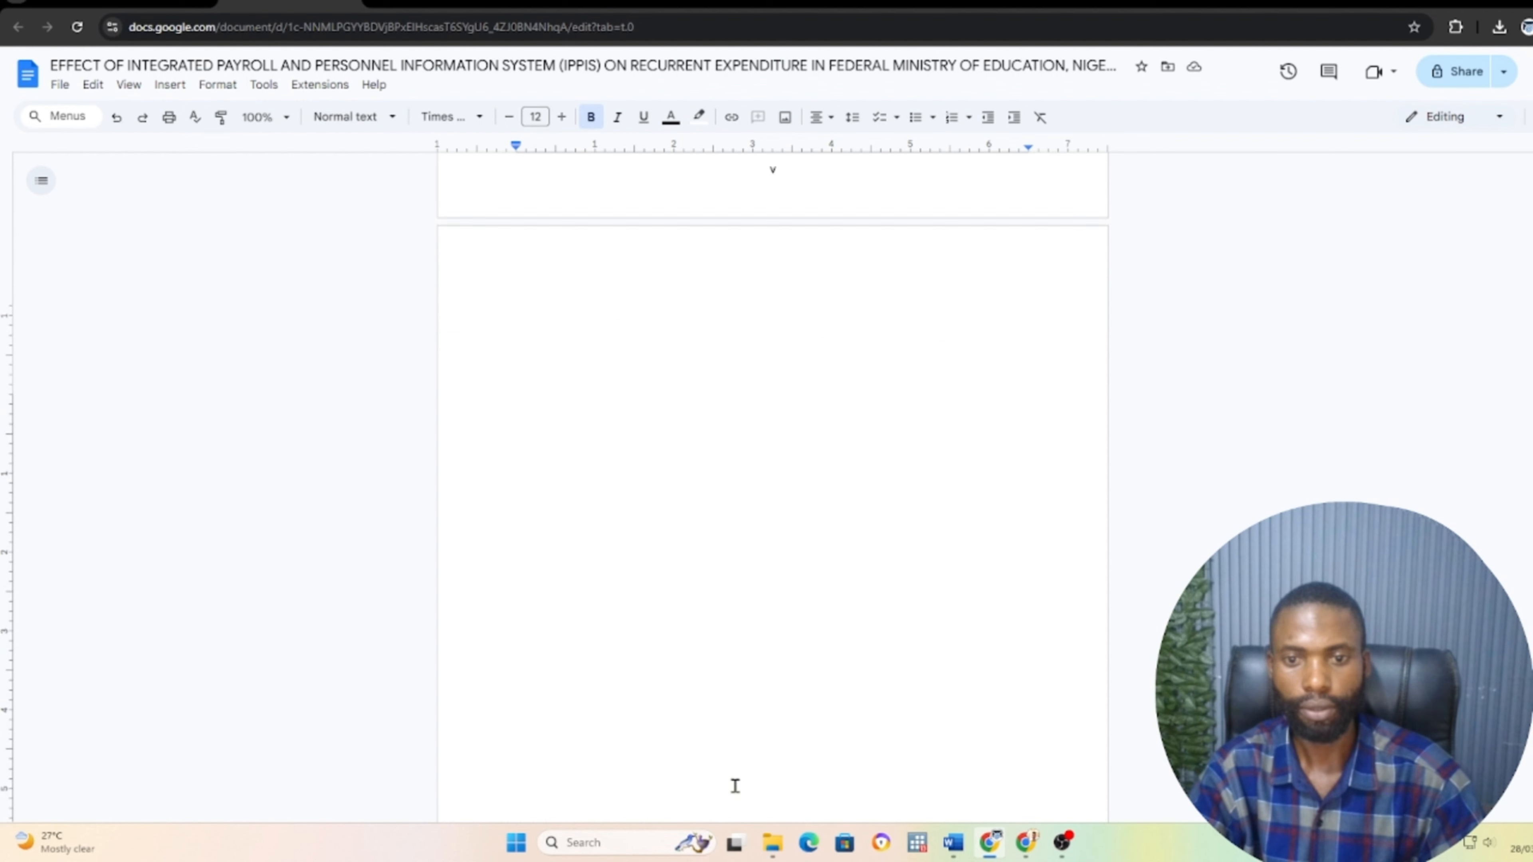
pyautogui.moveTo(811, 660); pyautogui.dragTo(737, 720)
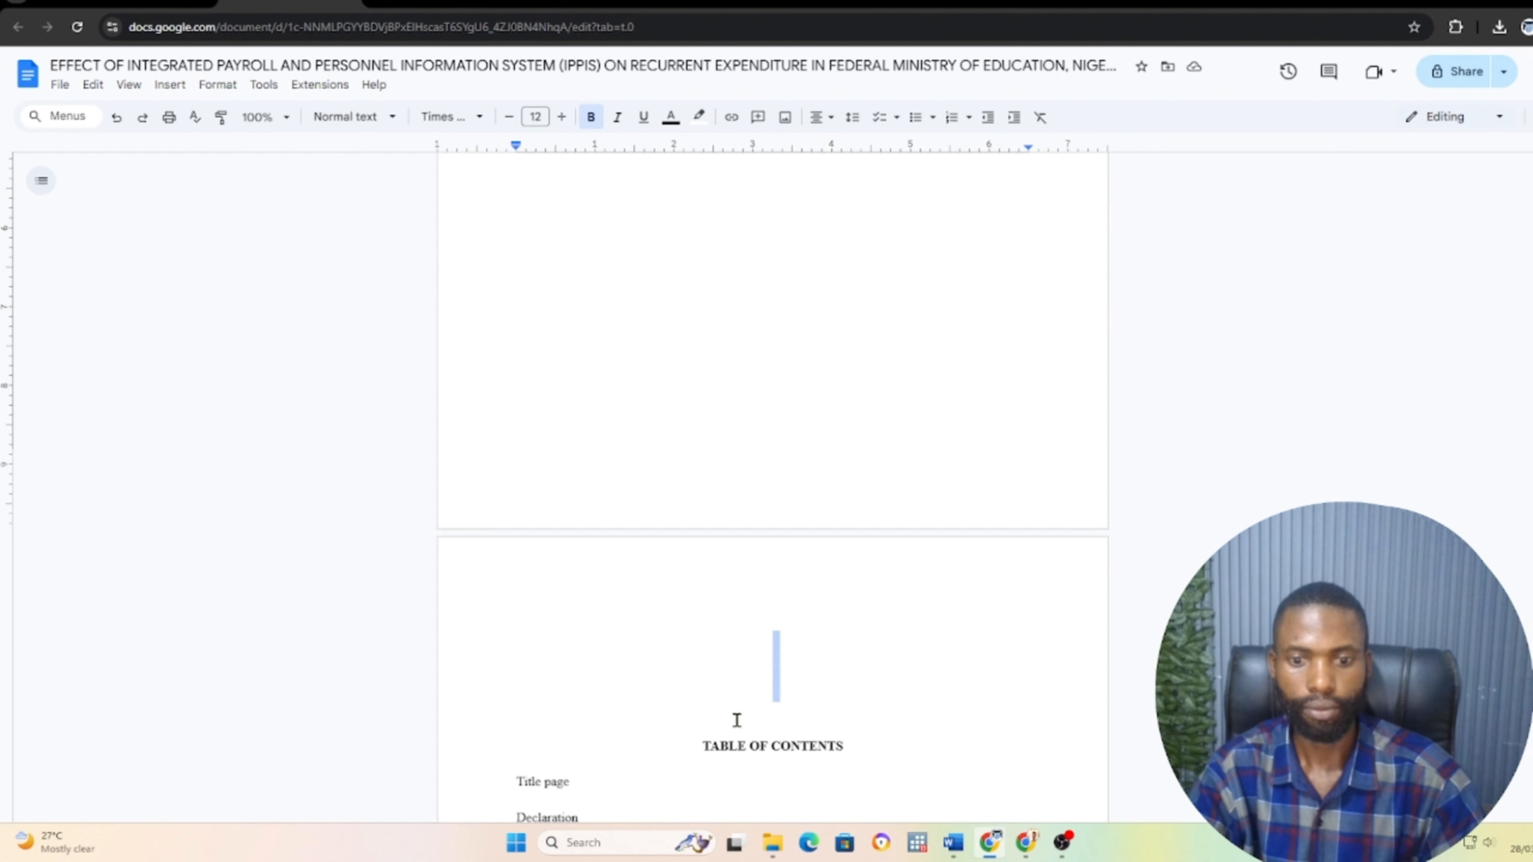
pyautogui.press('BackSpace')
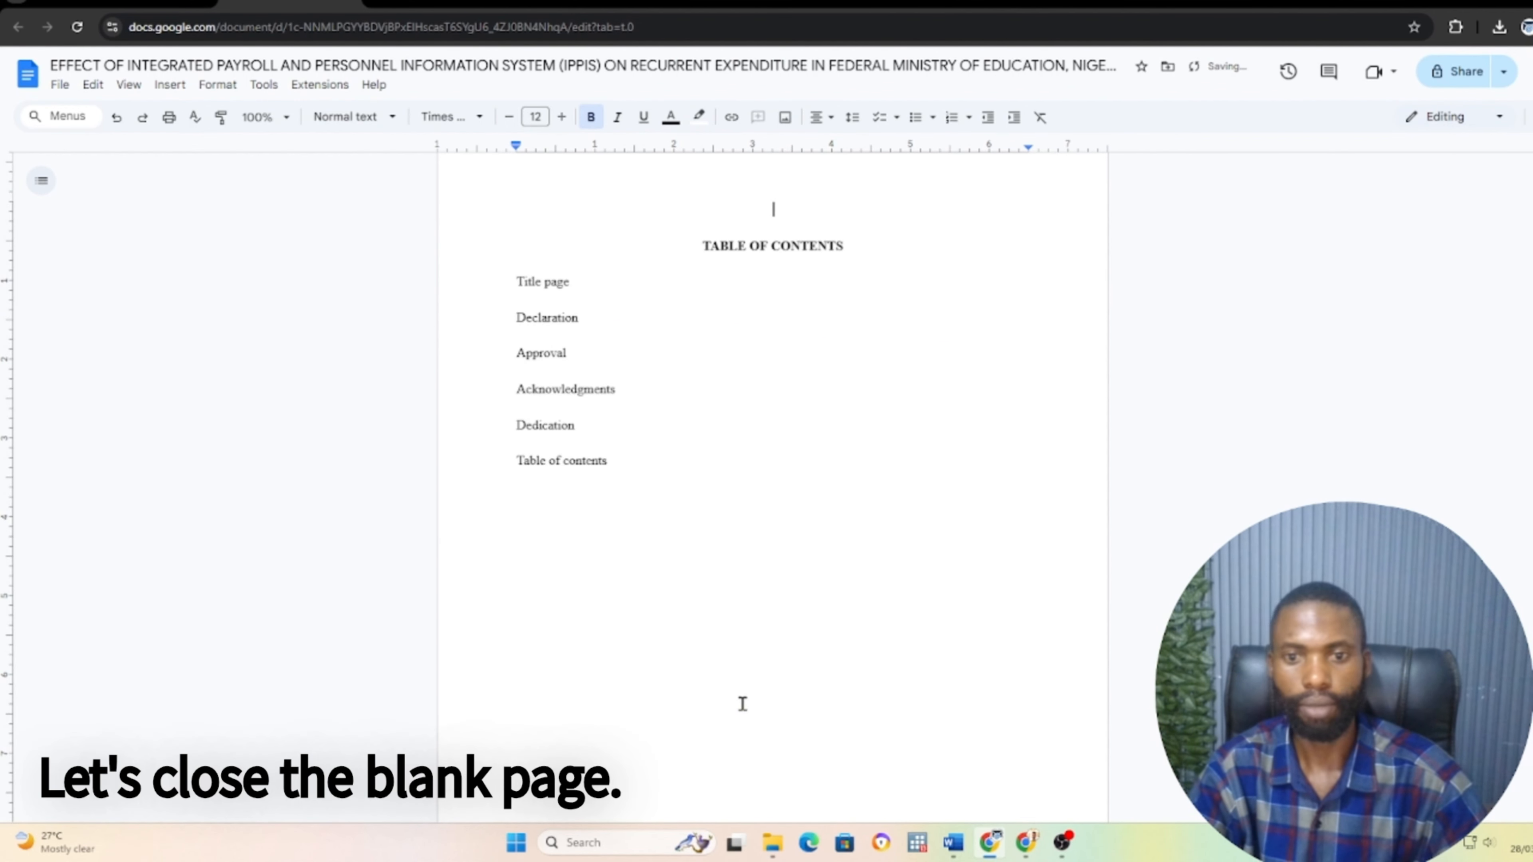
pyautogui.scroll(5, 730, 671)
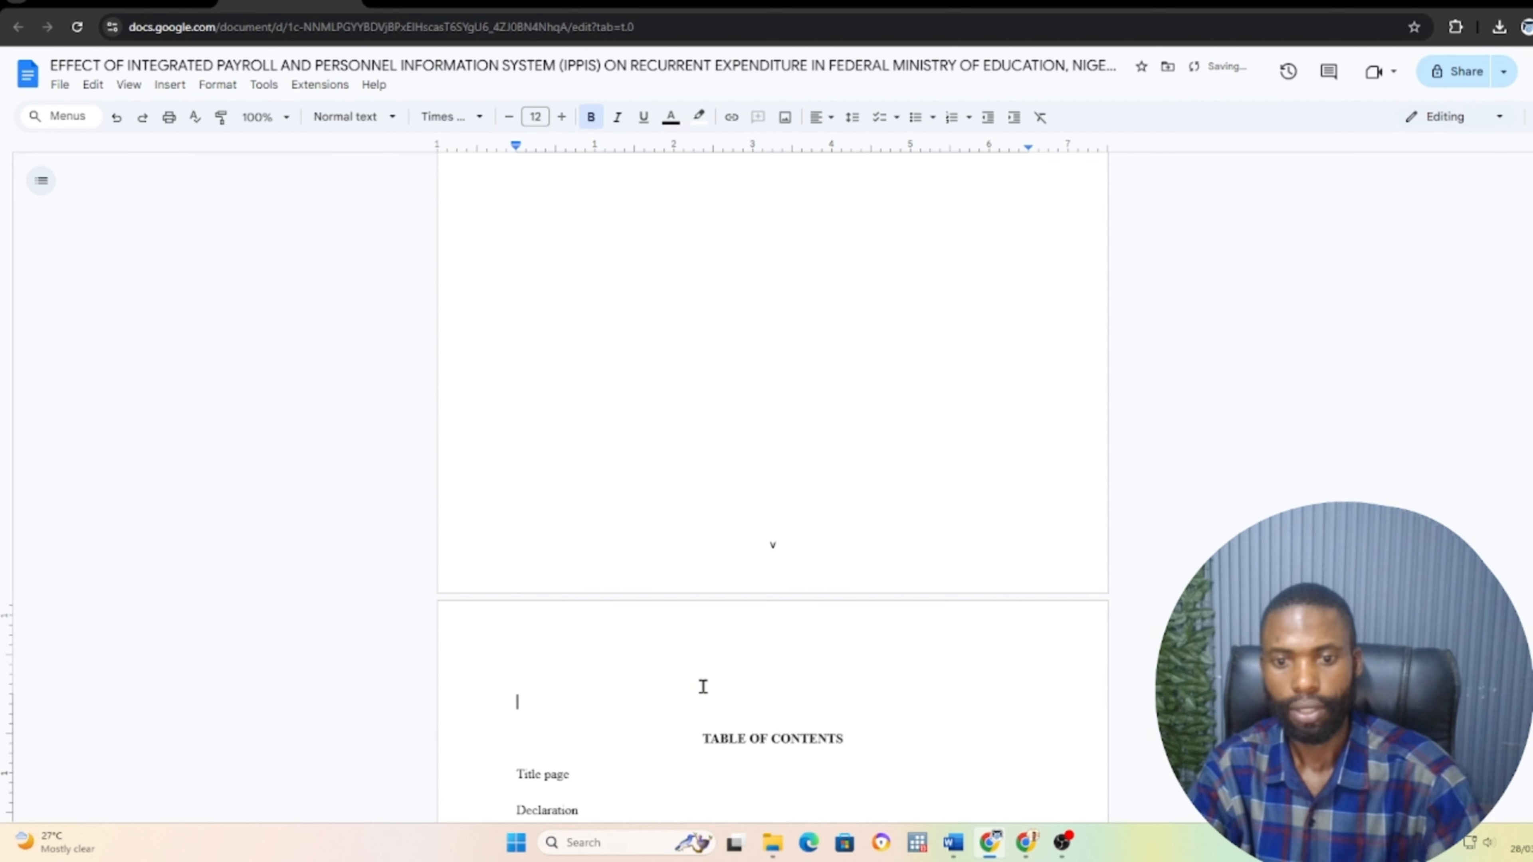
pyautogui.scroll(-7, 715, 682)
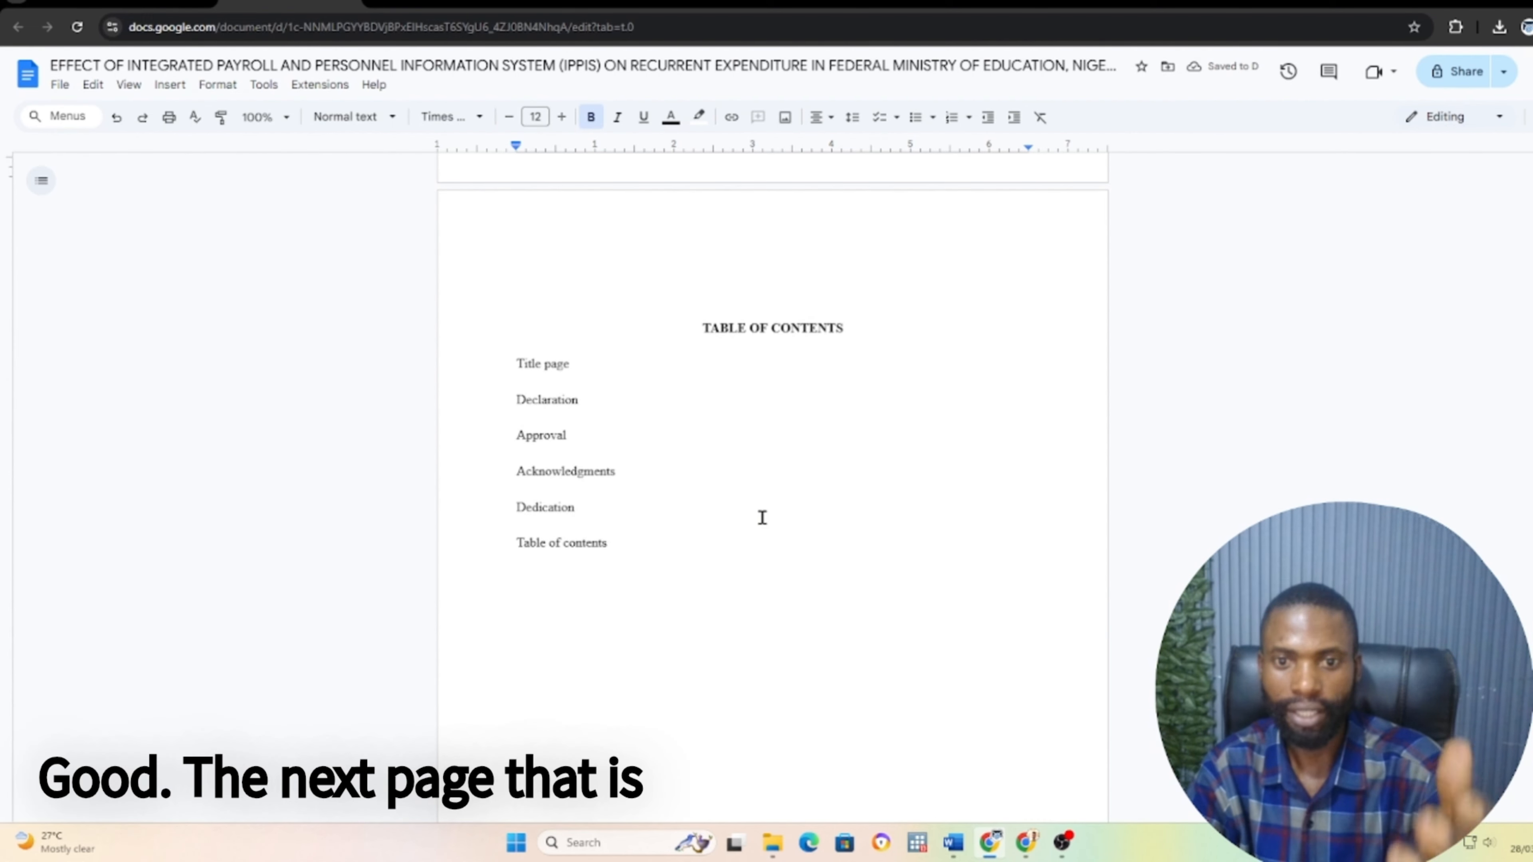
# Insert a next-page section break at the end of the Table of Contents page, before the Abstract
pyautogui.scroll(-4, 757, 516)
pyautogui.scroll(-8, 797, 558)
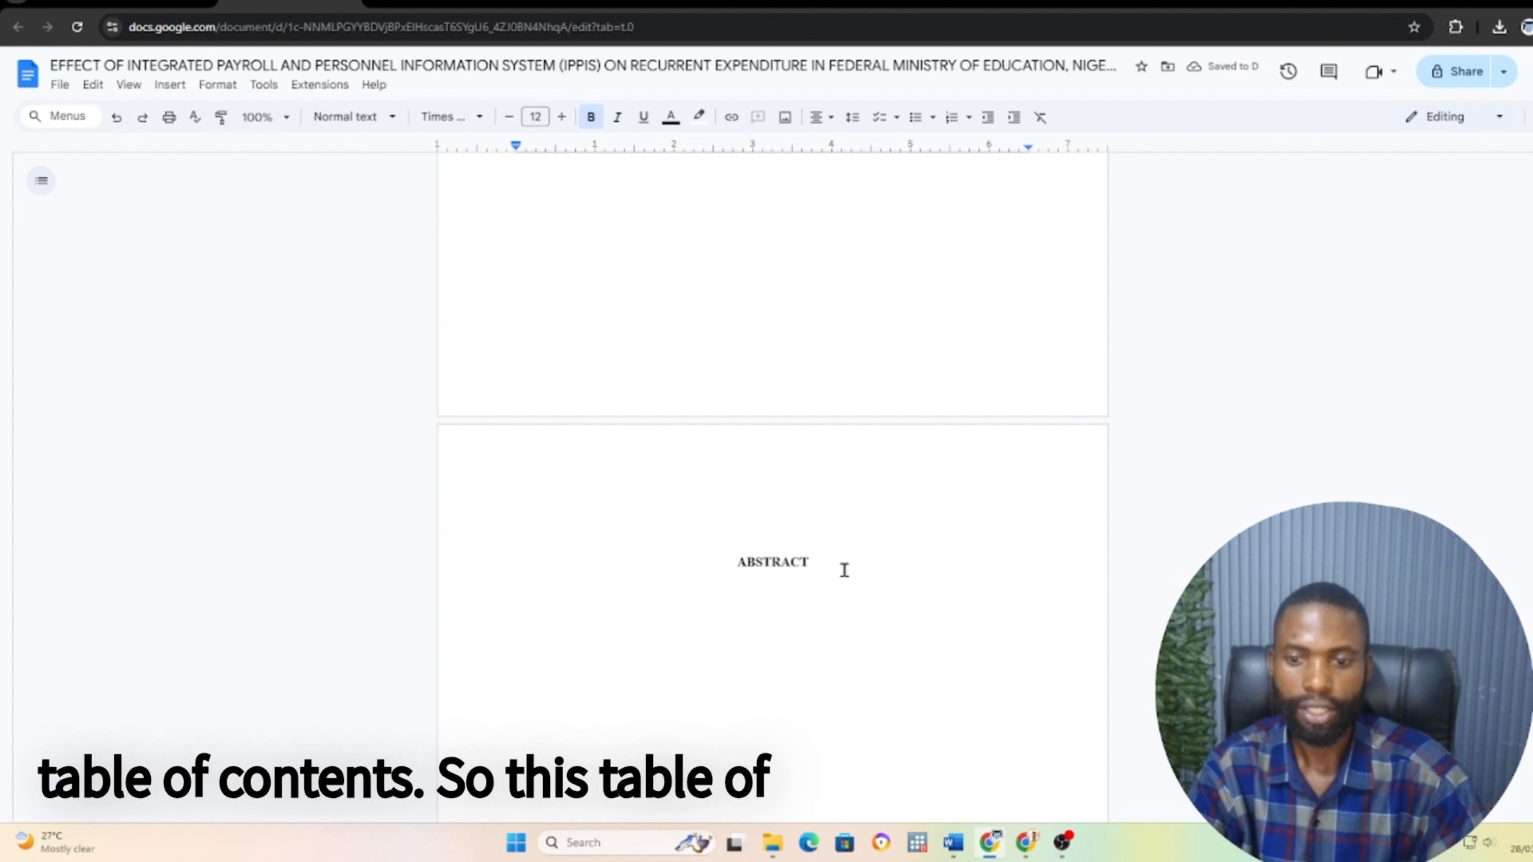
pyautogui.scroll(1, 872, 578)
pyautogui.click(775, 462)
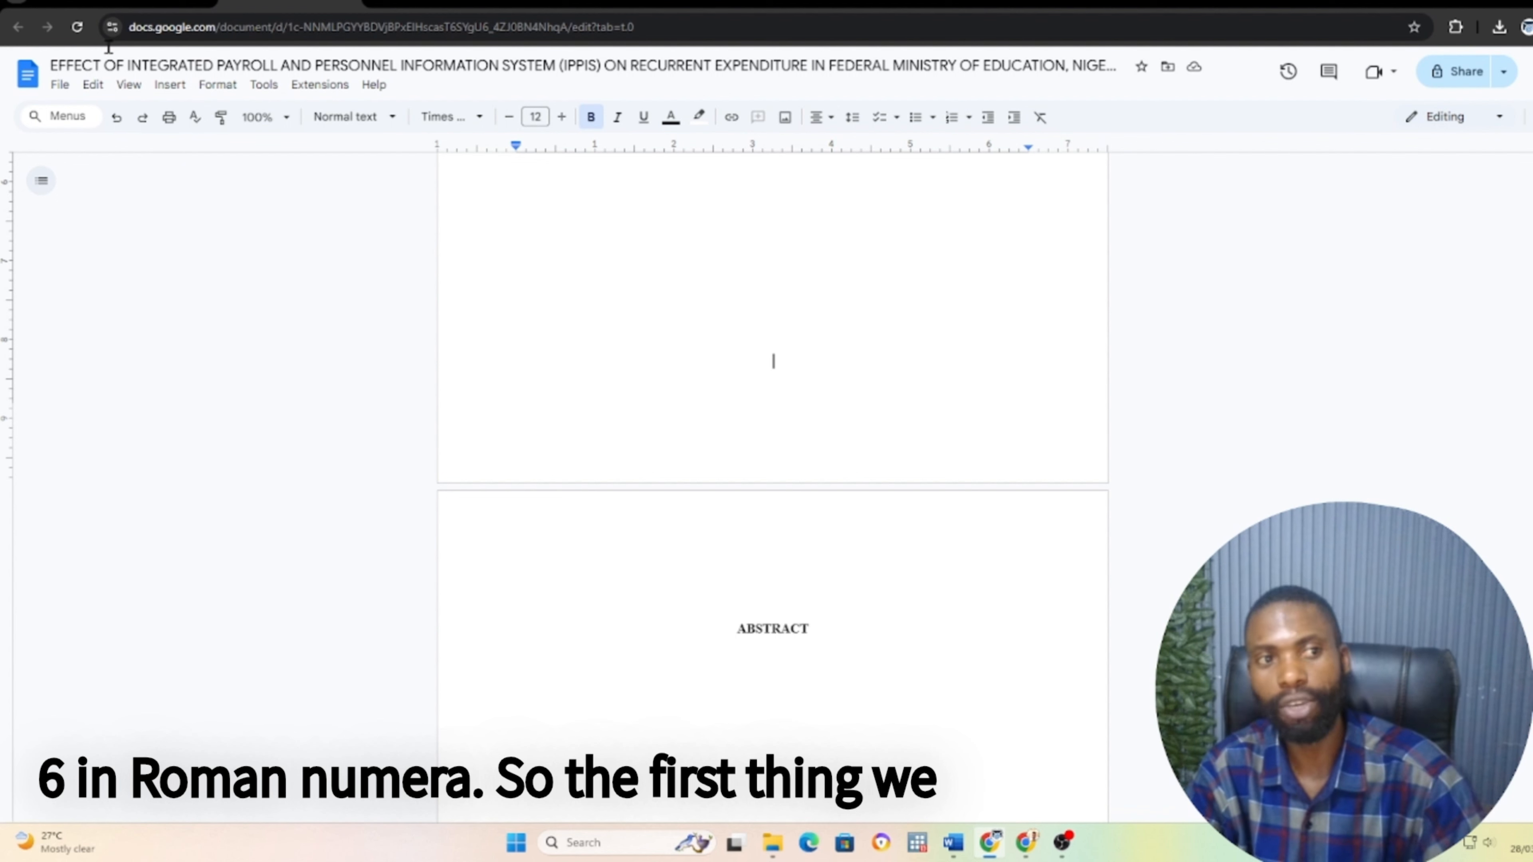
pyautogui.click(169, 85)
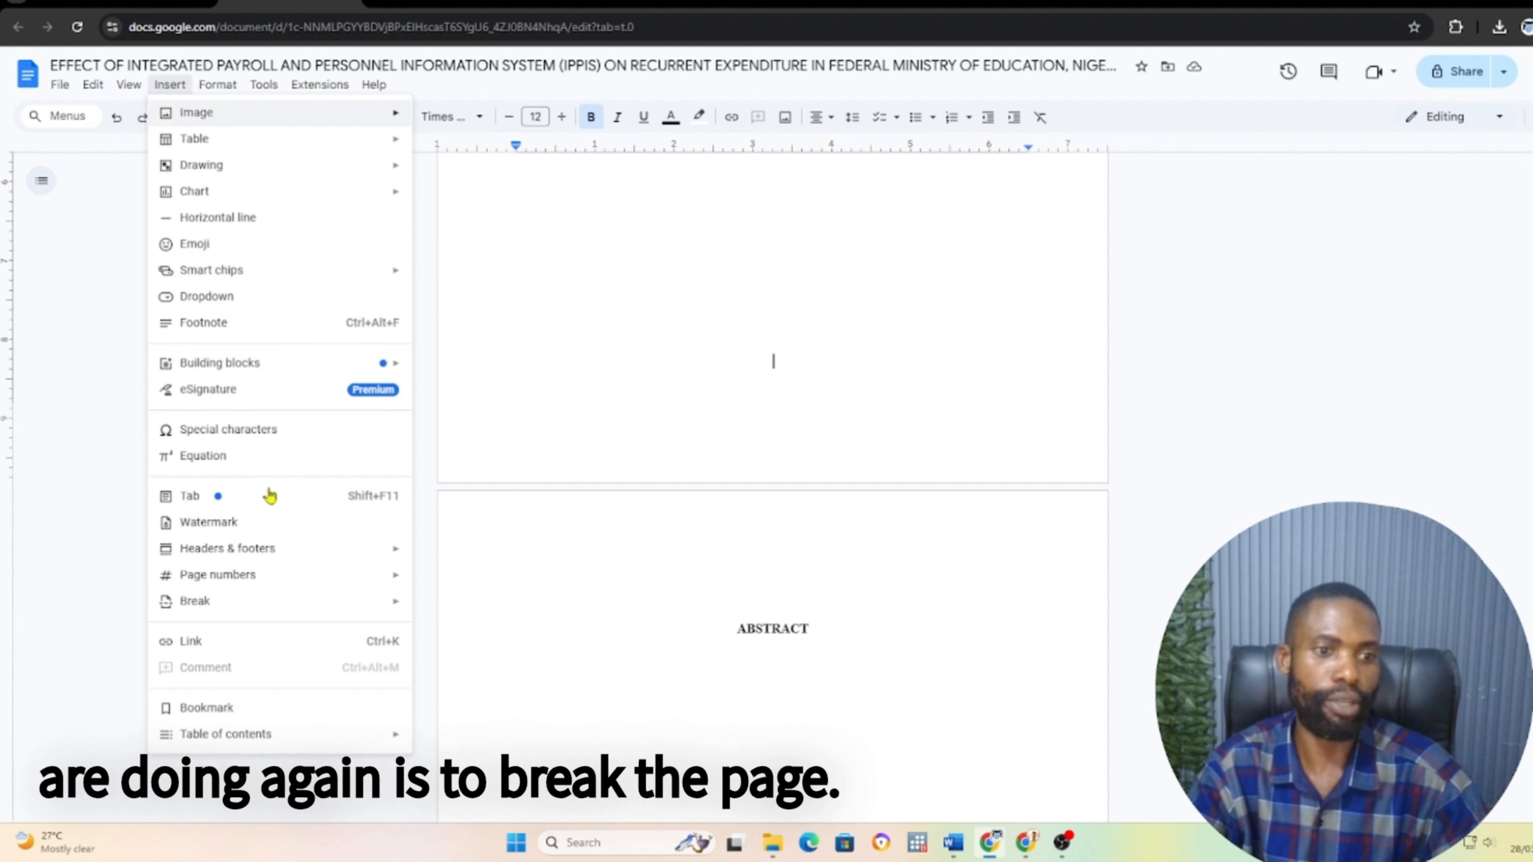
pyautogui.moveTo(240, 577)
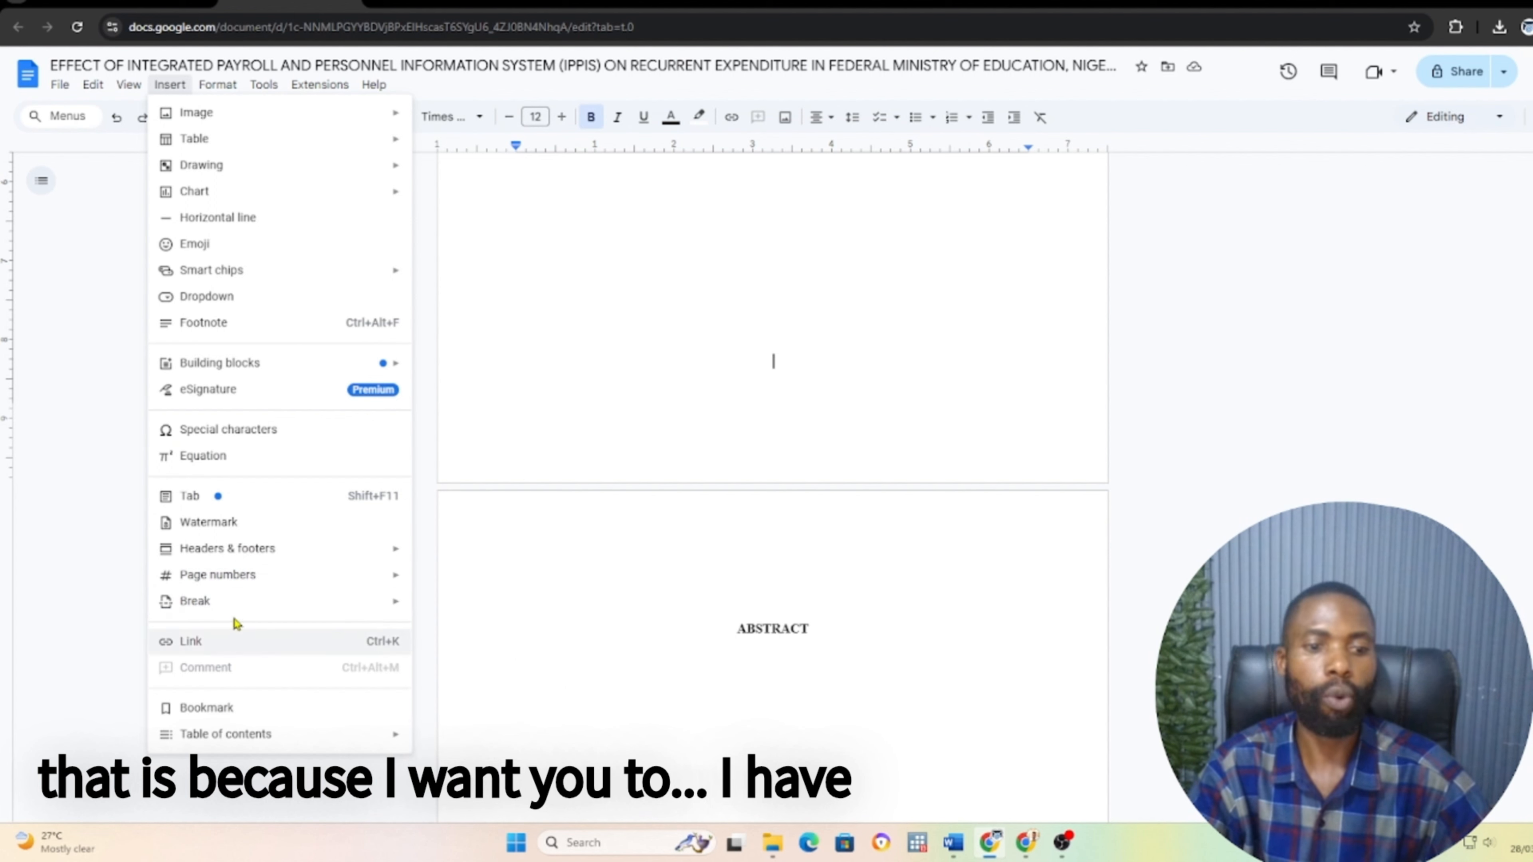
pyautogui.moveTo(258, 603)
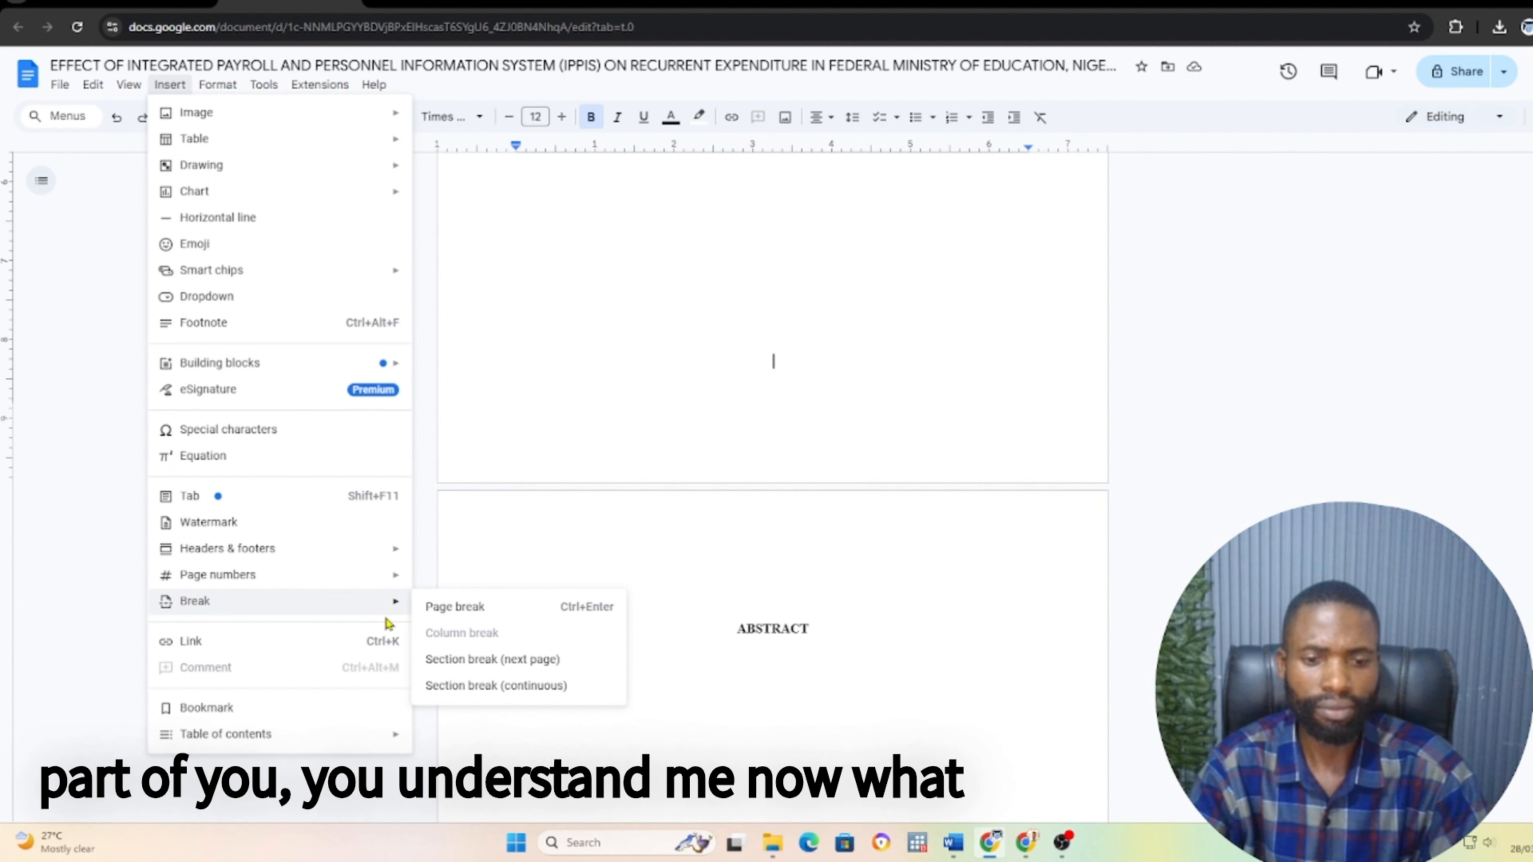
pyautogui.moveTo(370, 607)
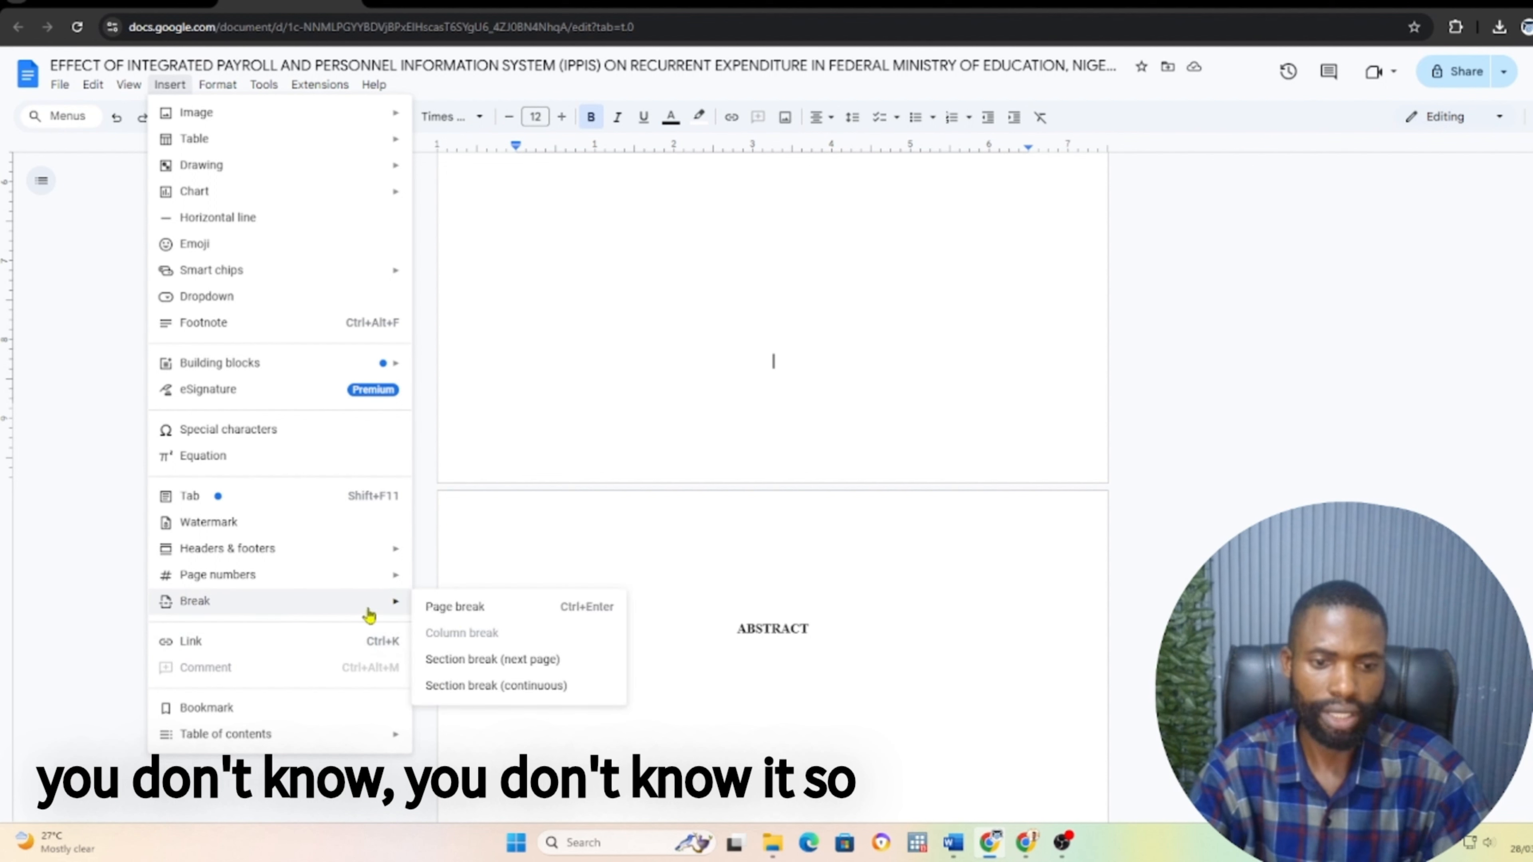
pyautogui.click(451, 659)
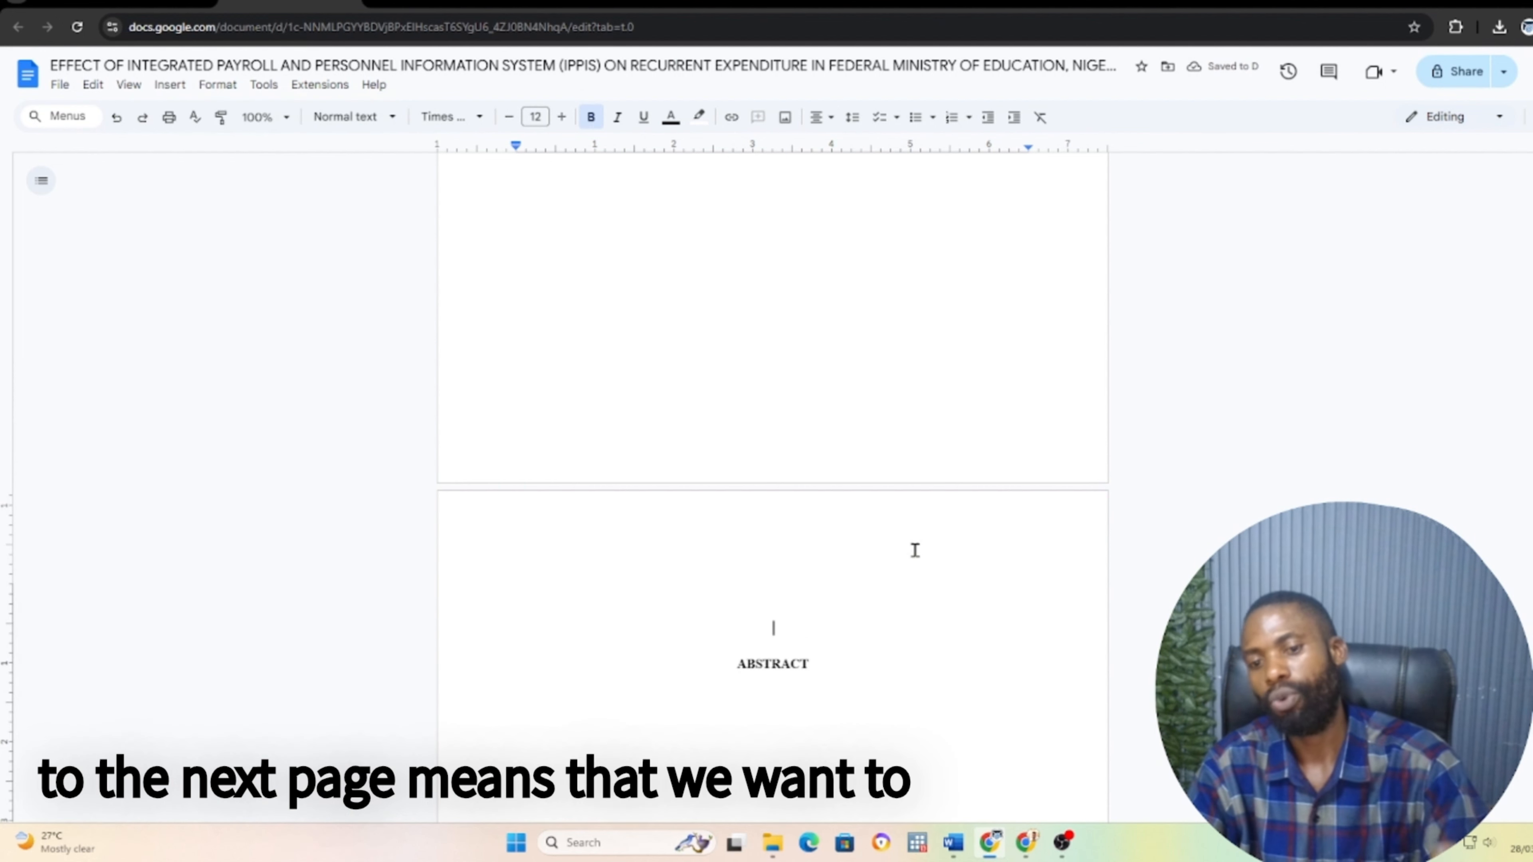
# Open the Section 6 footer on the Table of Contents page and give it a different first page
pyautogui.scroll(3, 865, 466)
pyautogui.scroll(-1, 865, 466)
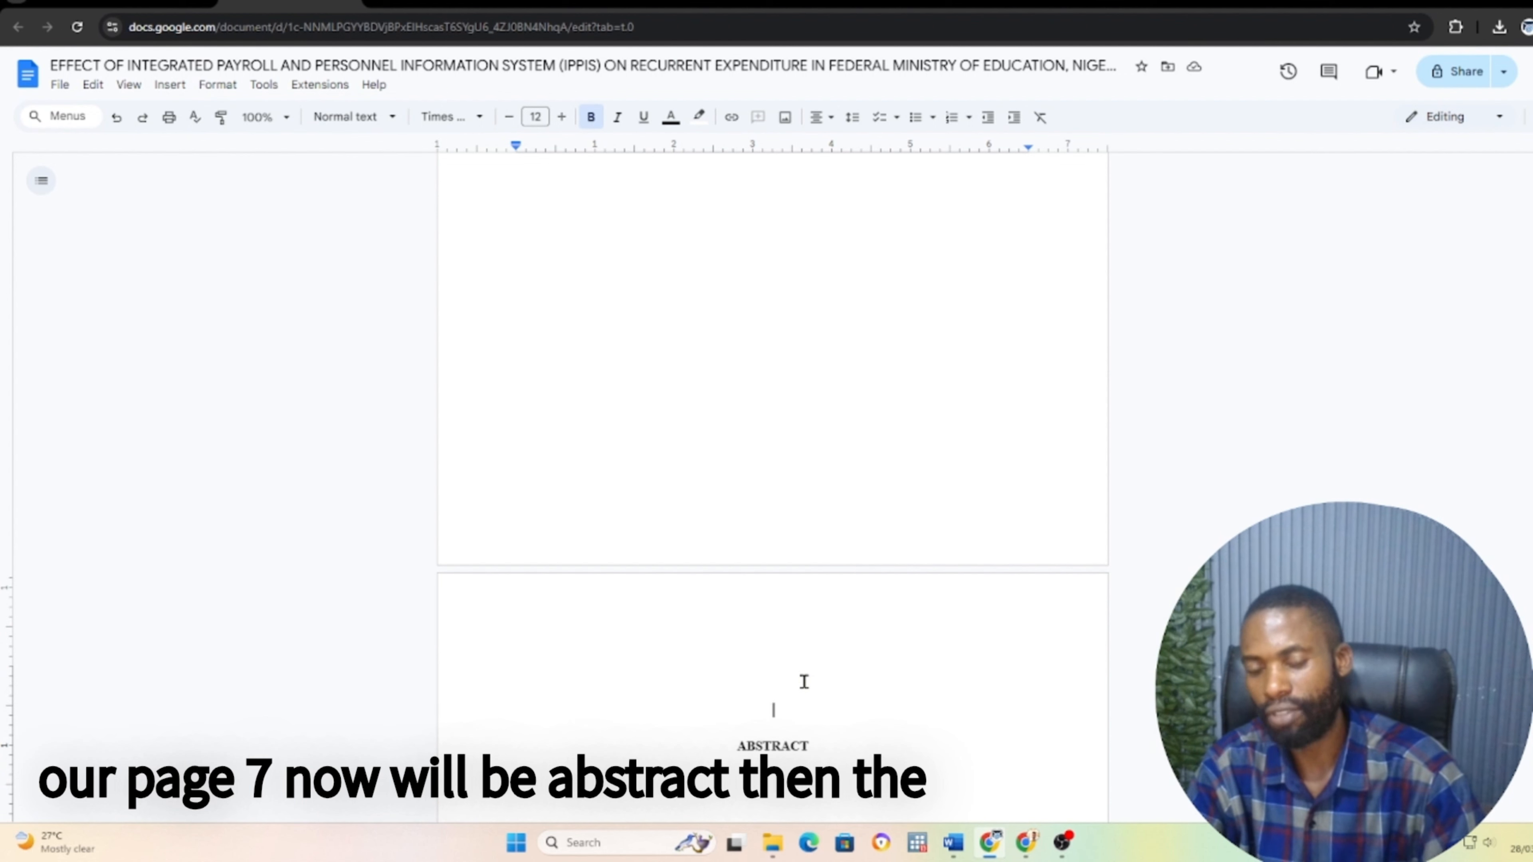
pyautogui.click(772, 530)
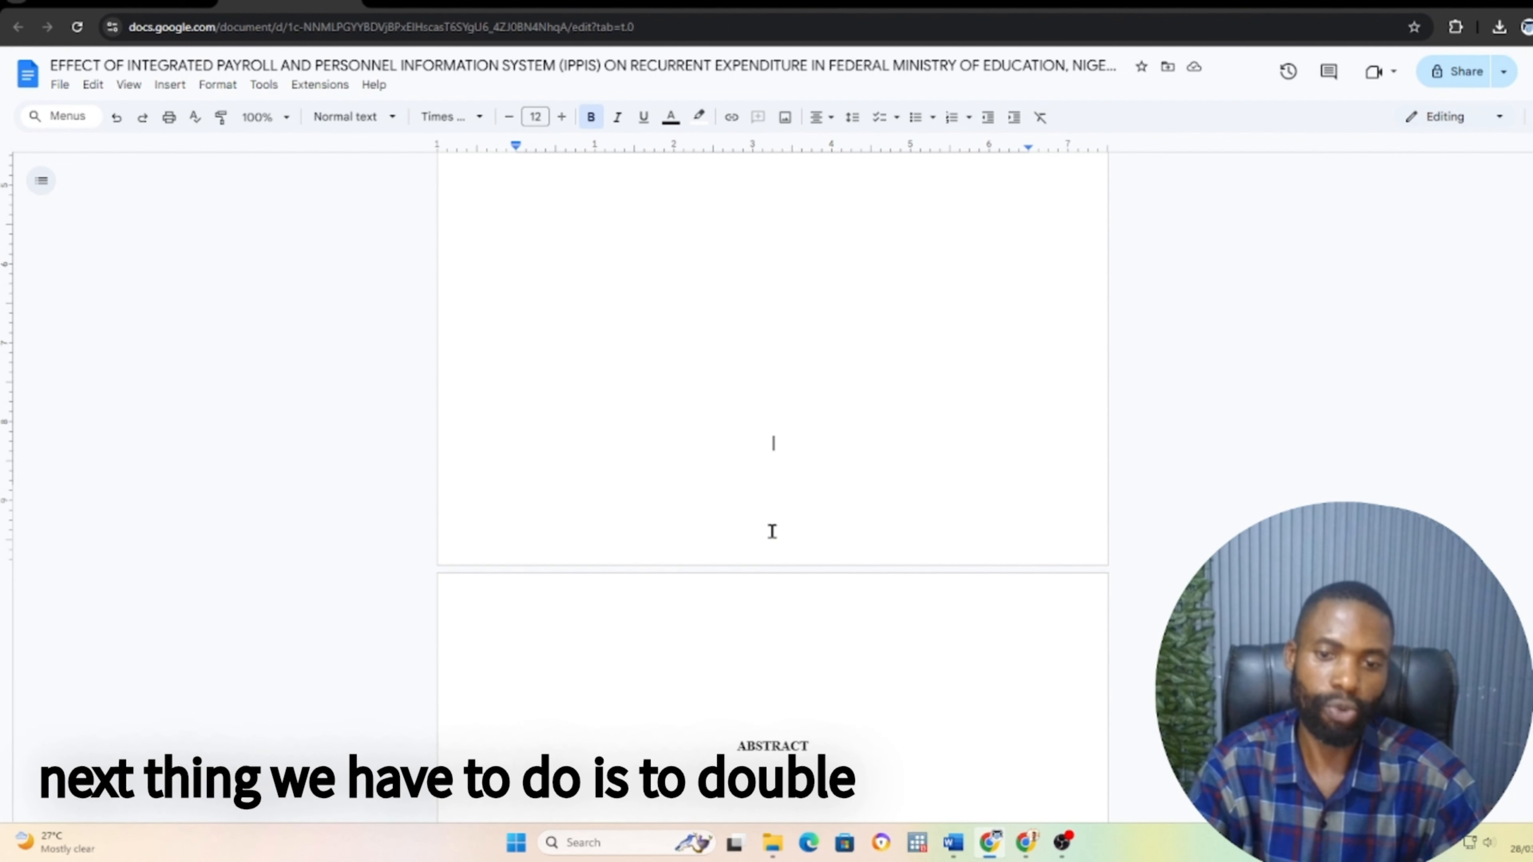
pyautogui.doubleClick(772, 531)
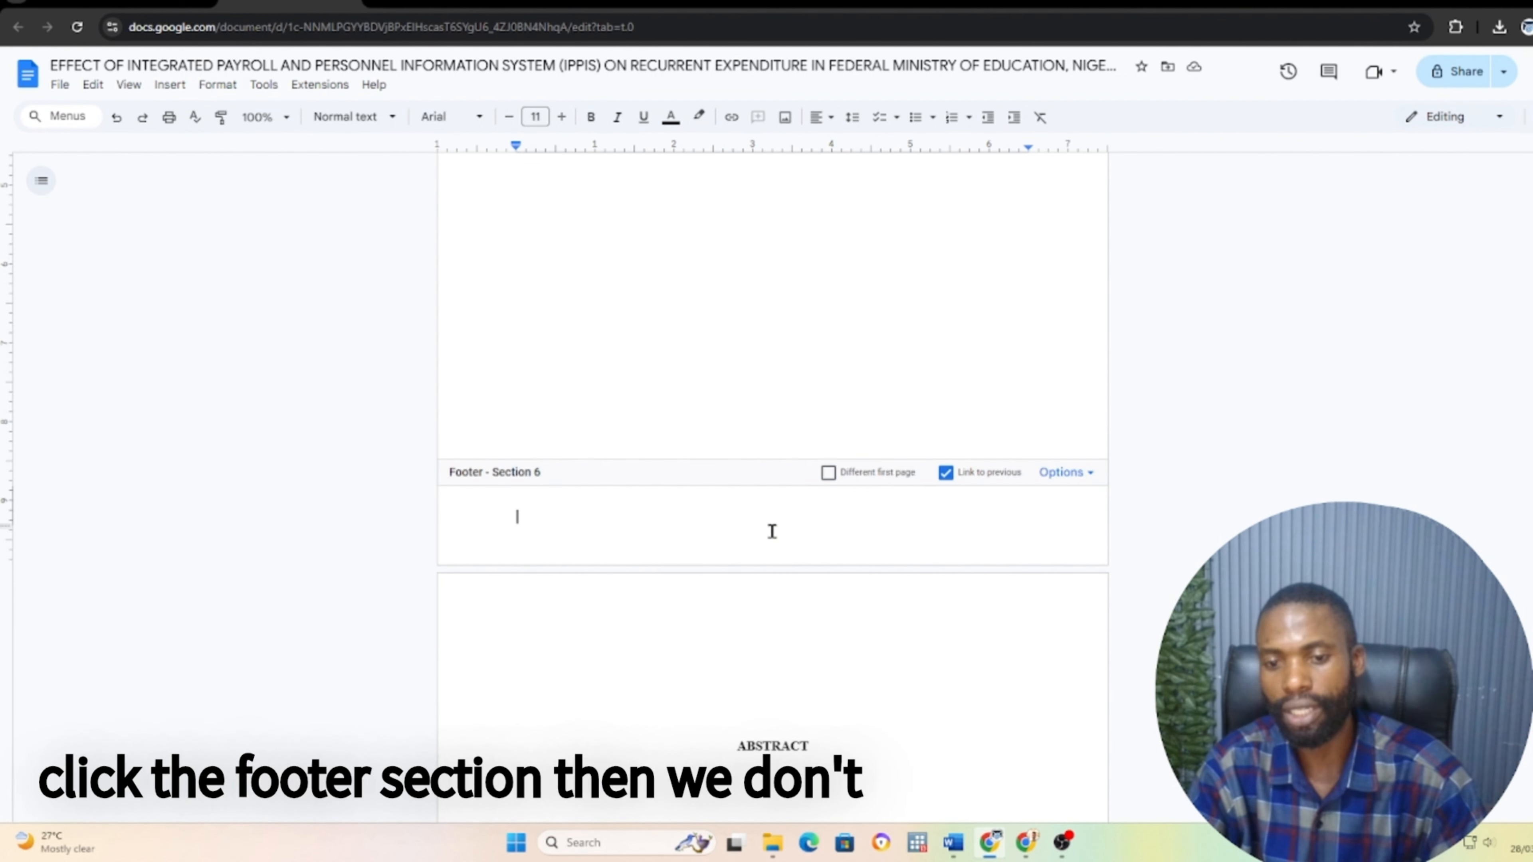
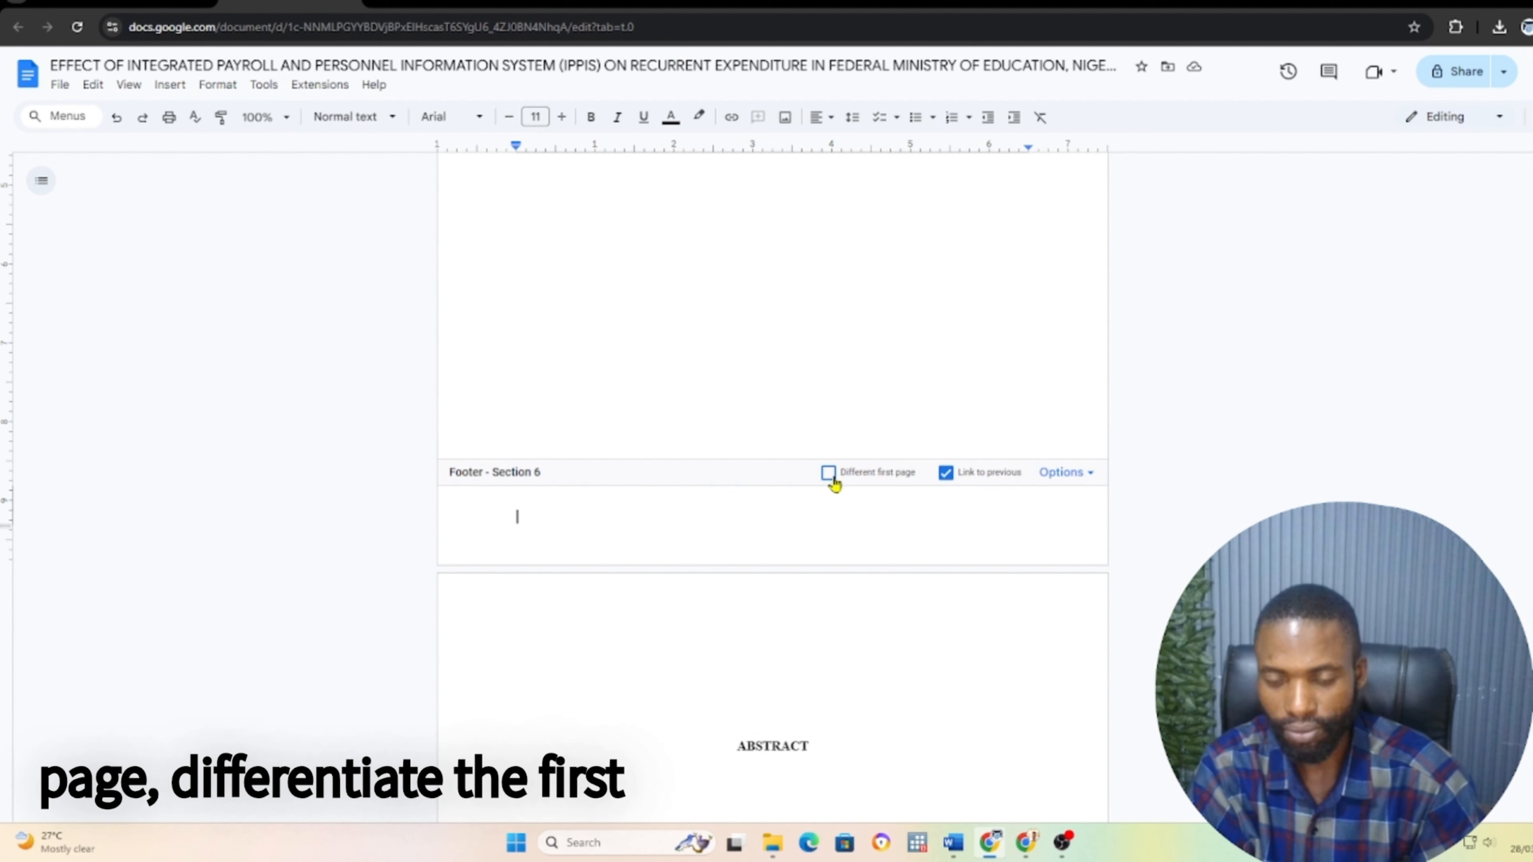
pyautogui.click(829, 473)
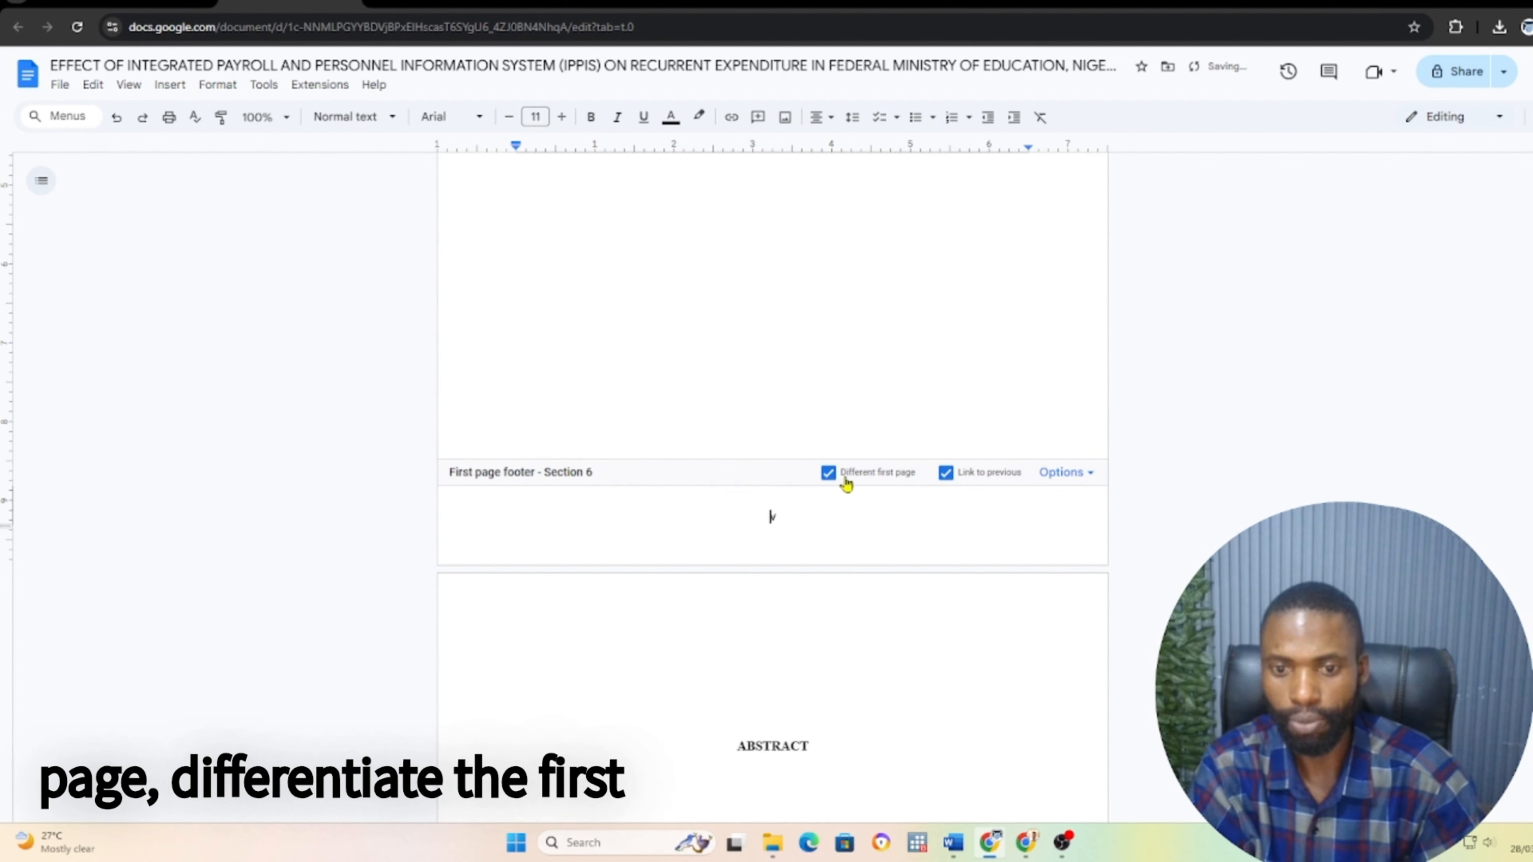
pyautogui.click(829, 473)
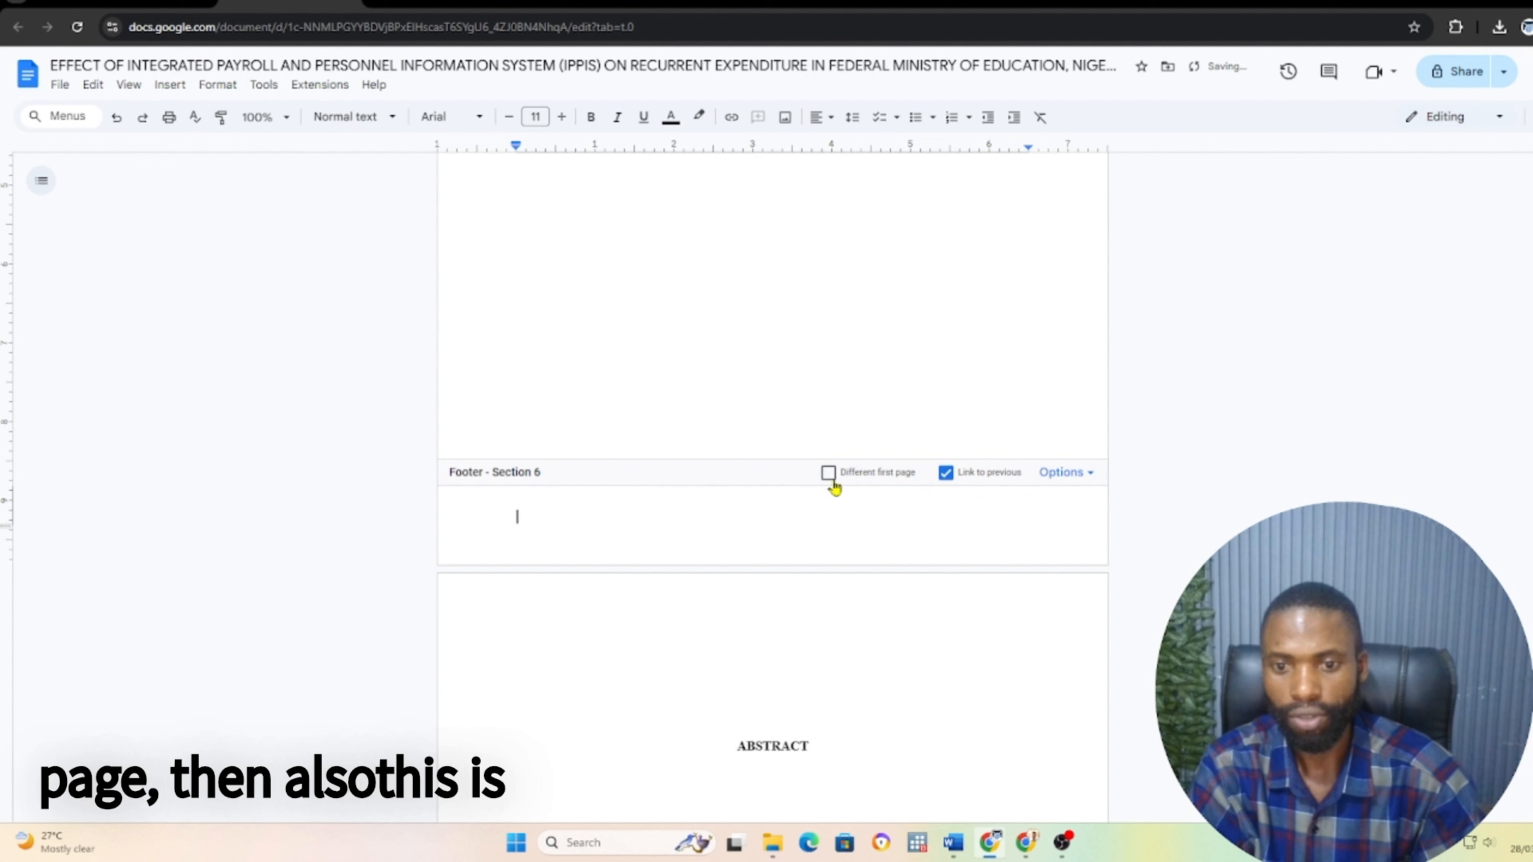
pyautogui.click(829, 473)
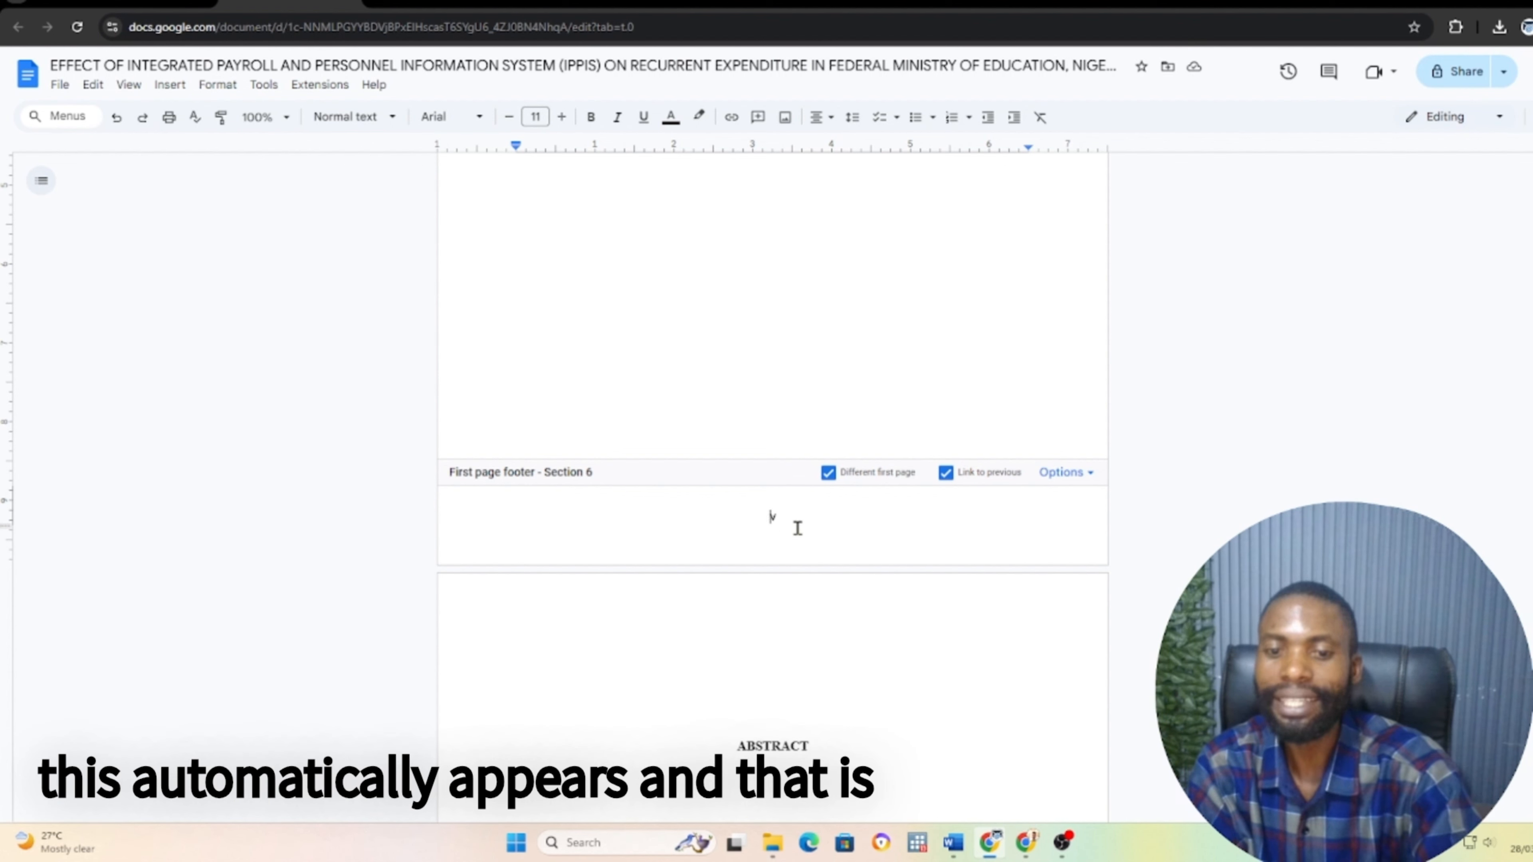
# Unlink the Section 6 first-page footer from the previous section and enter vi as its page number
pyautogui.scroll(4, 796, 524)
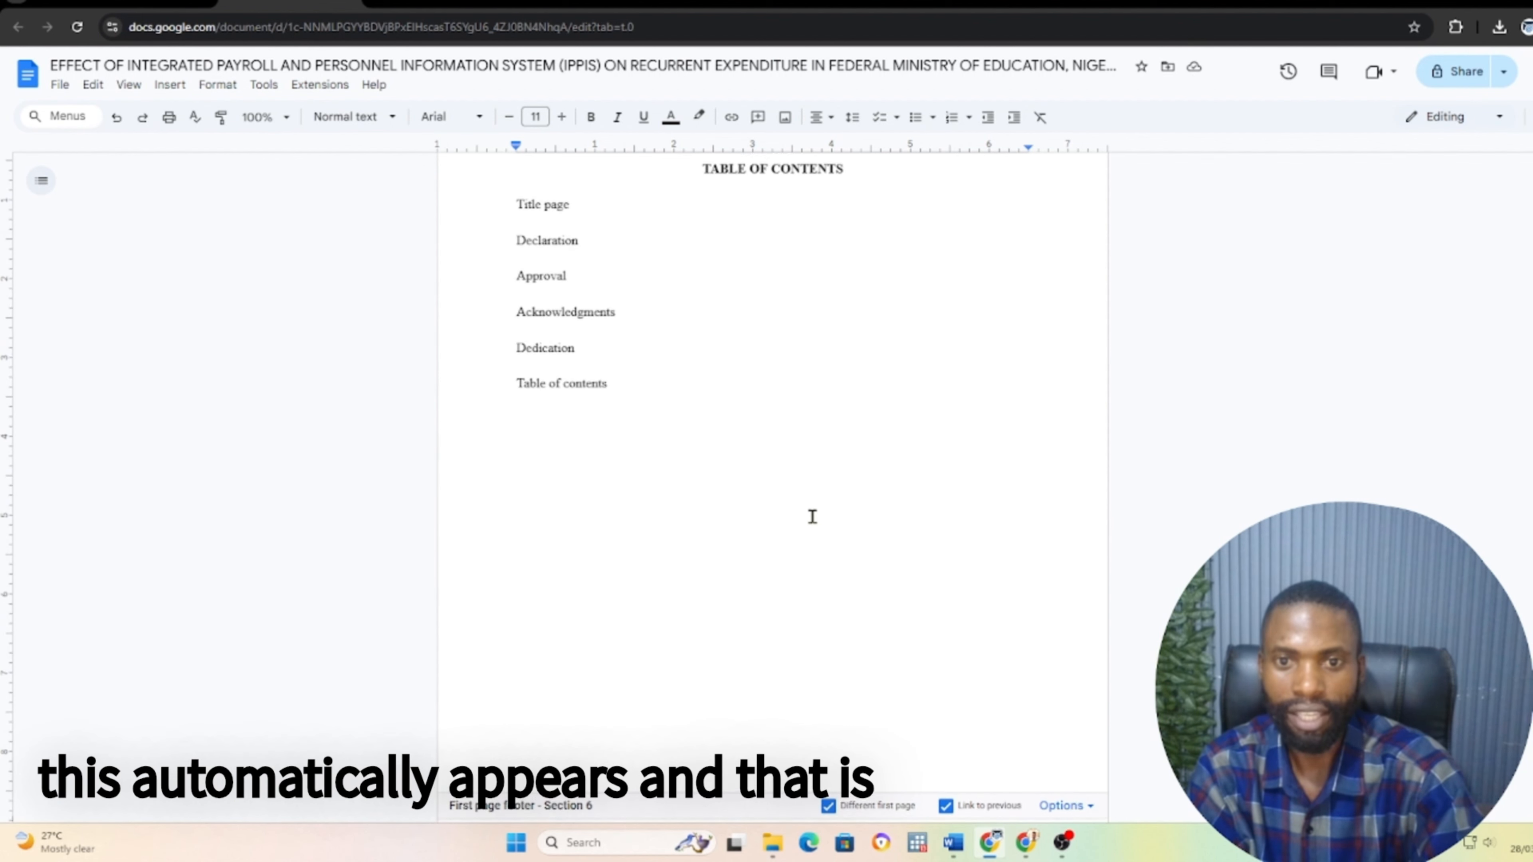
pyautogui.scroll(-1, 814, 501)
pyautogui.scroll(5, 817, 499)
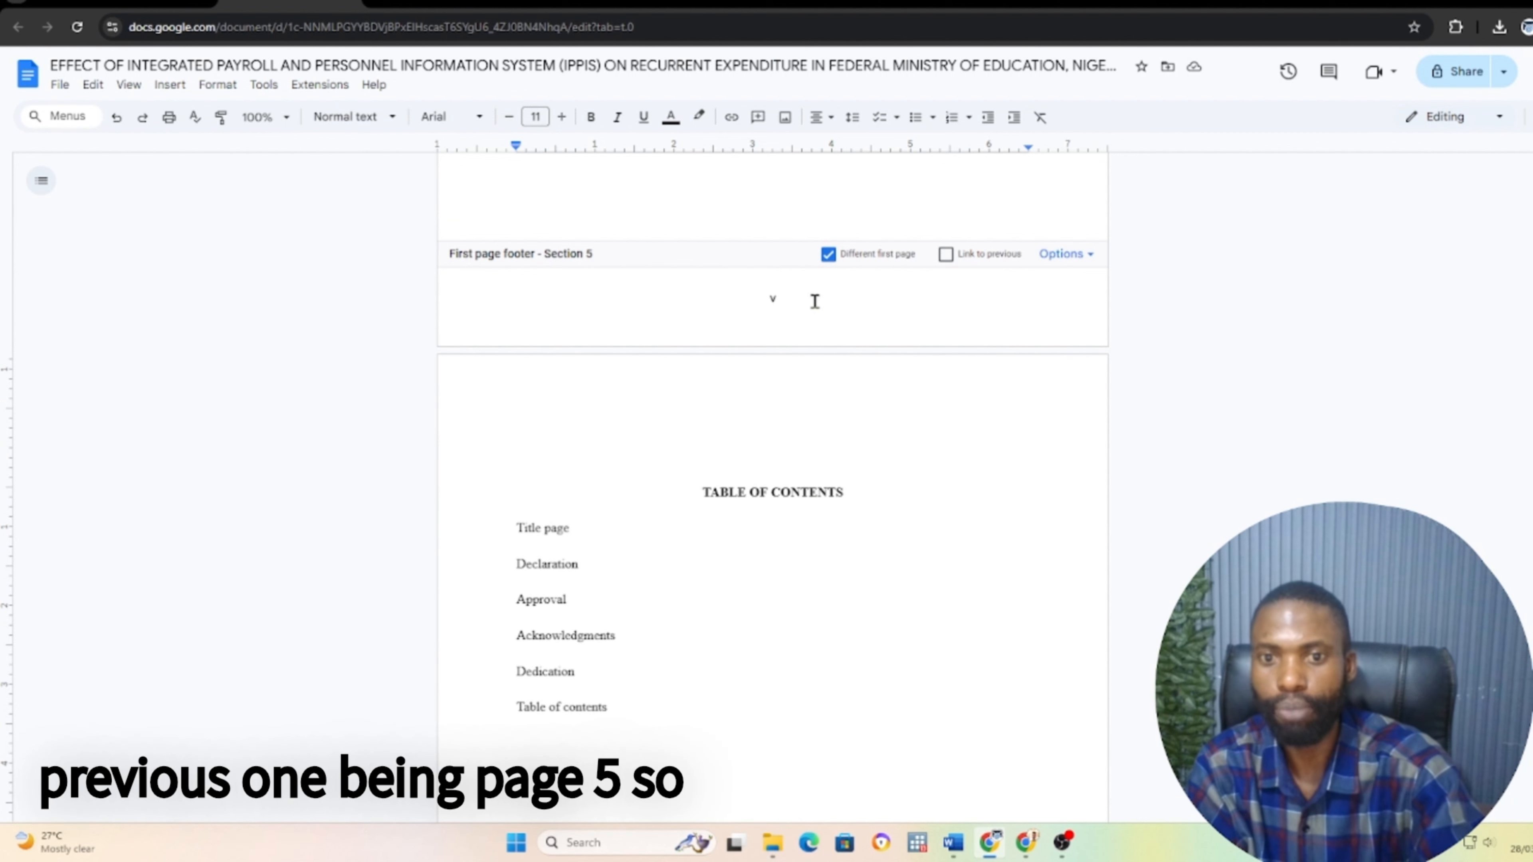
pyautogui.scroll(-5, 789, 331)
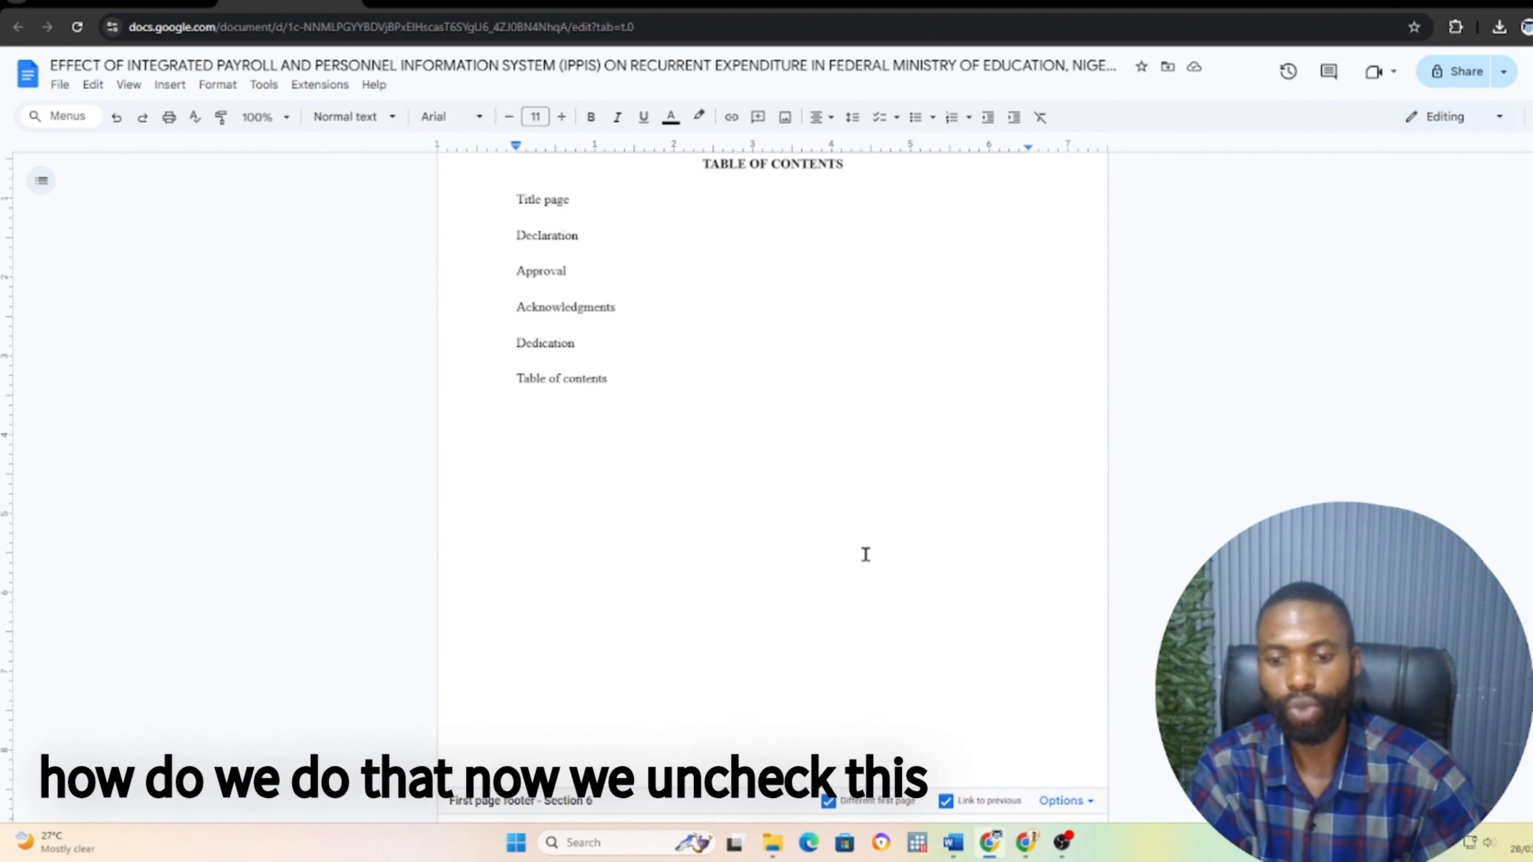
pyautogui.scroll(-6, 865, 554)
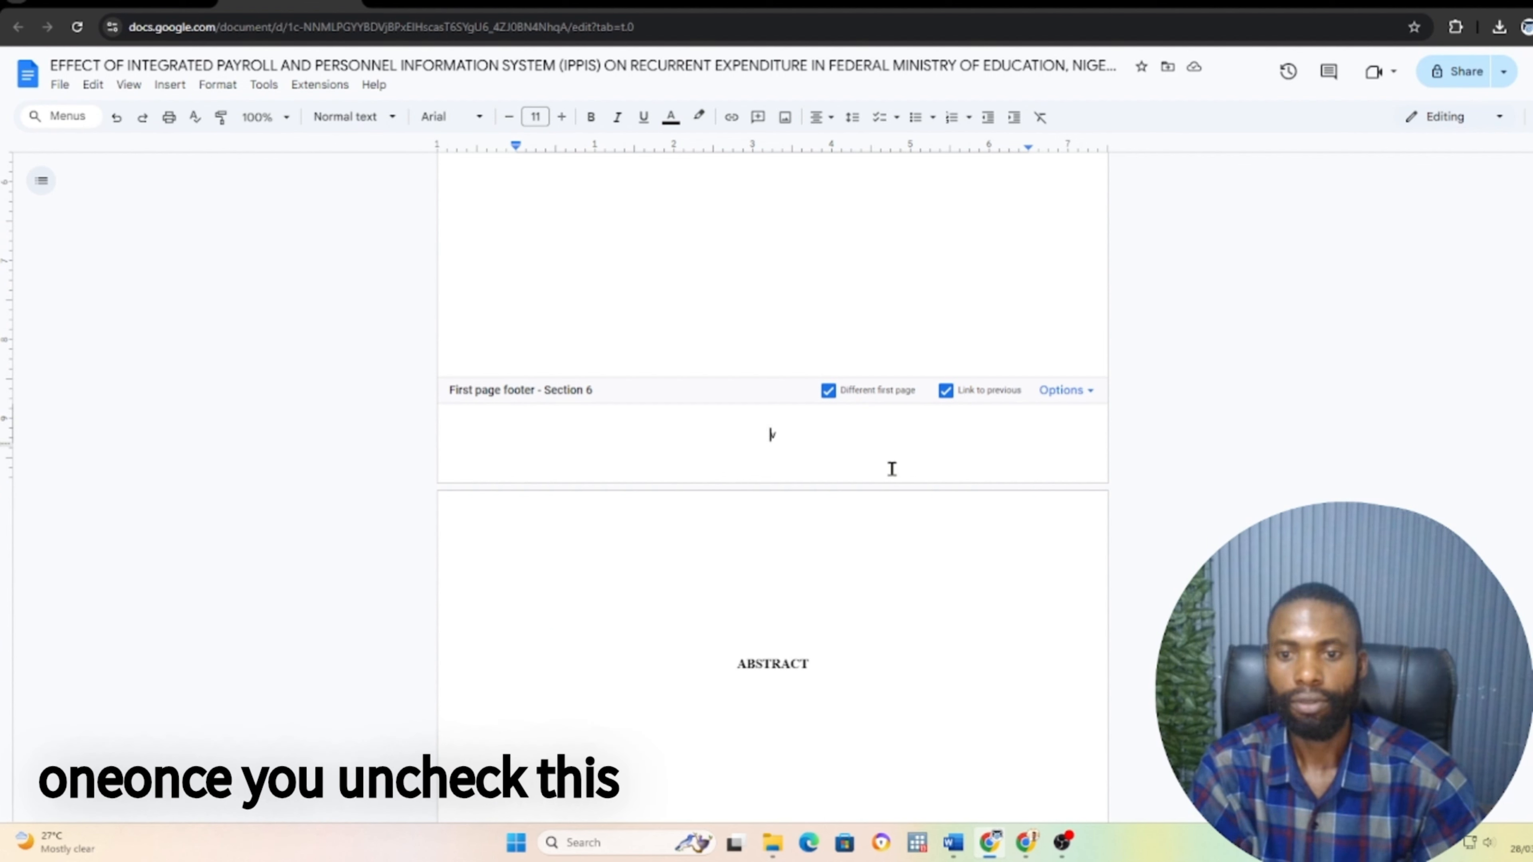
pyautogui.click(945, 390)
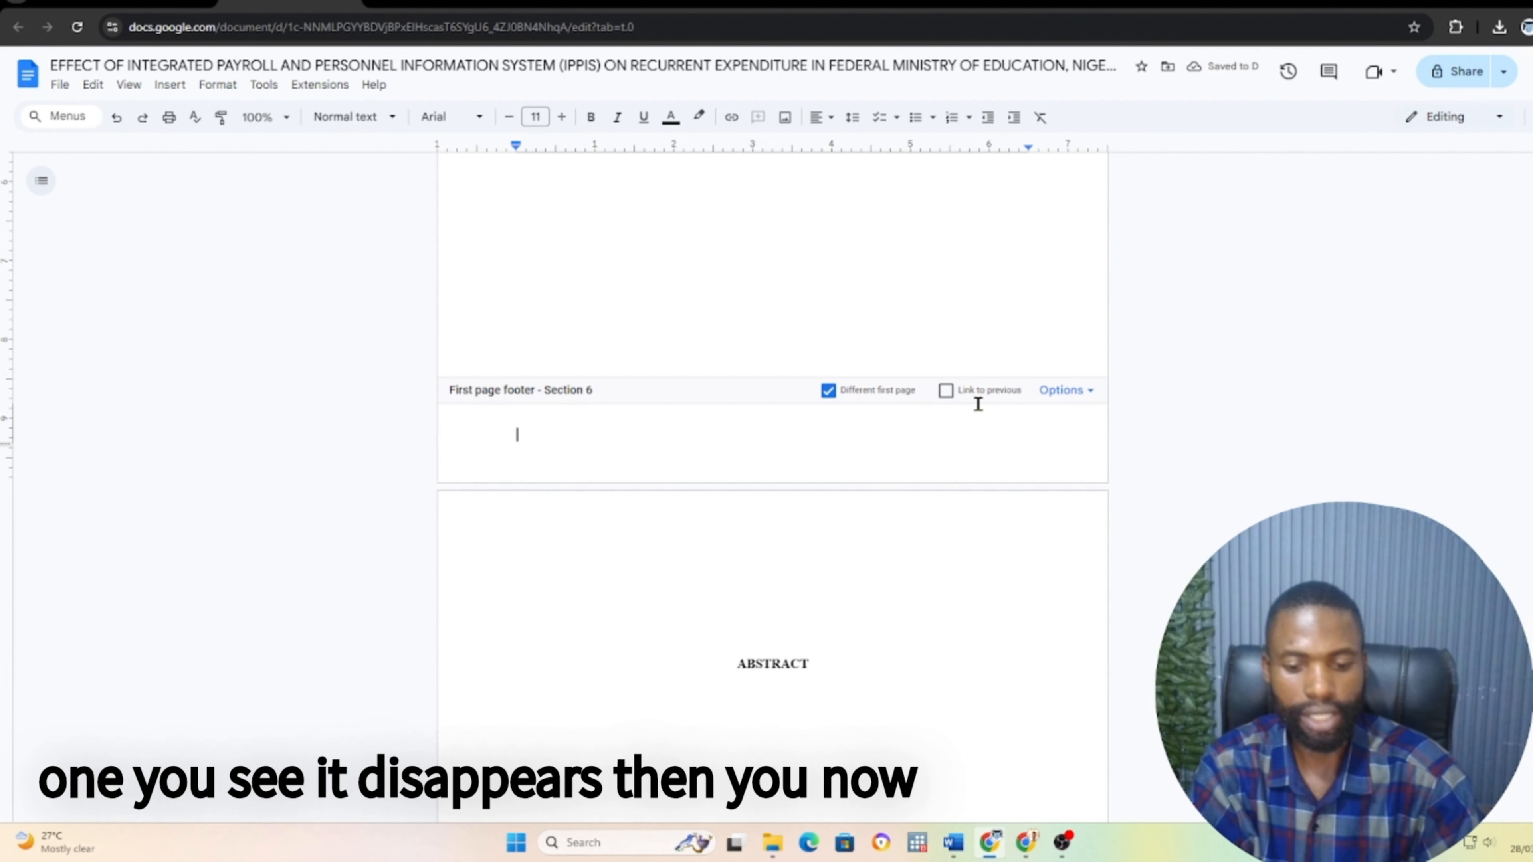
pyautogui.write('vi')
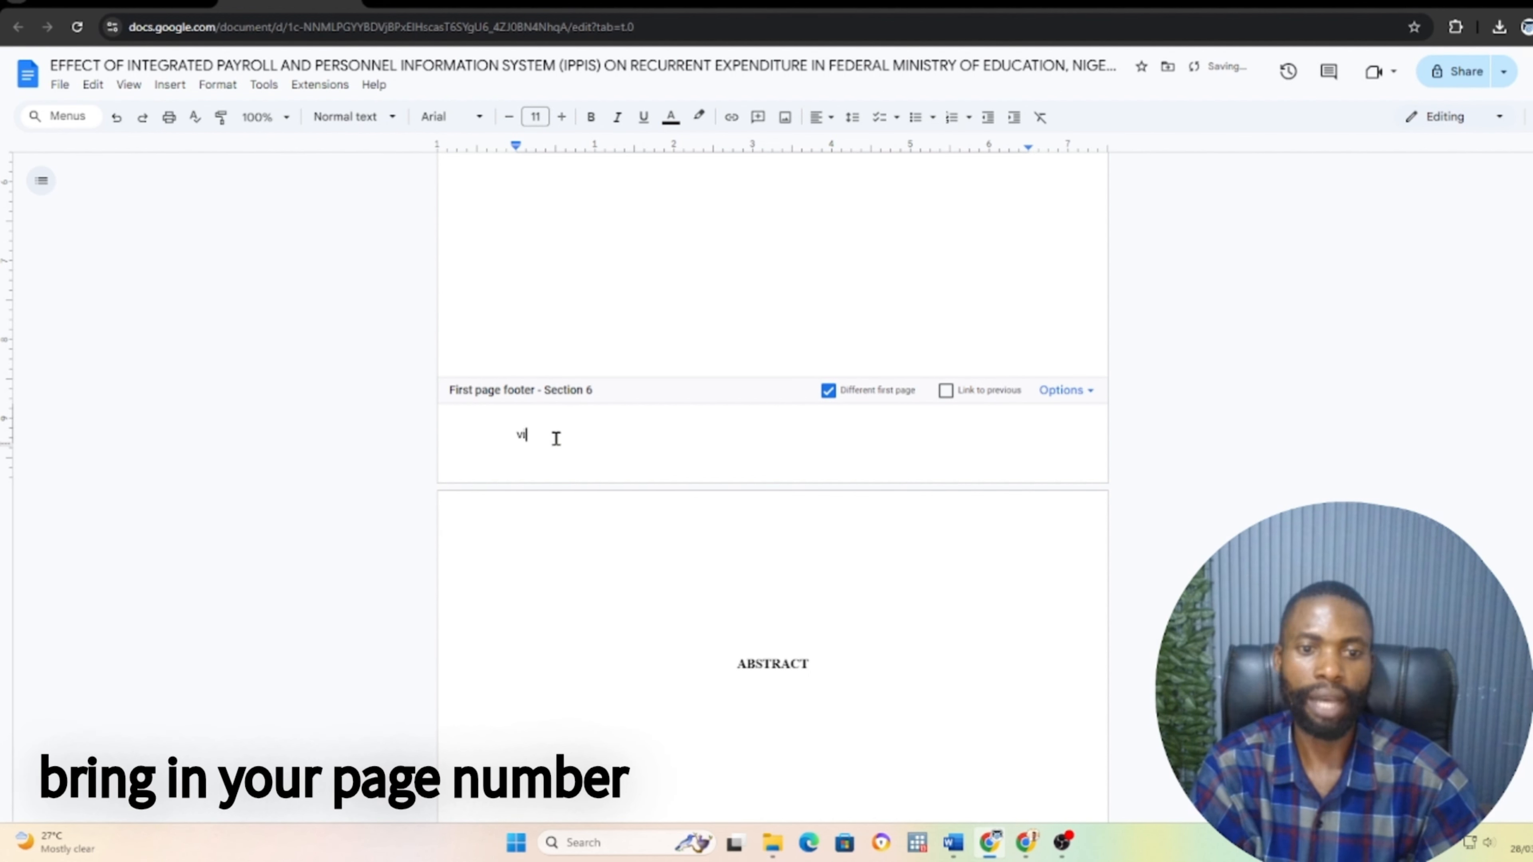
# Center the vi page number in the Section 6 first-page footer and return to the body text on the Abstract page
pyautogui.moveTo(556, 439); pyautogui.dragTo(446, 435)
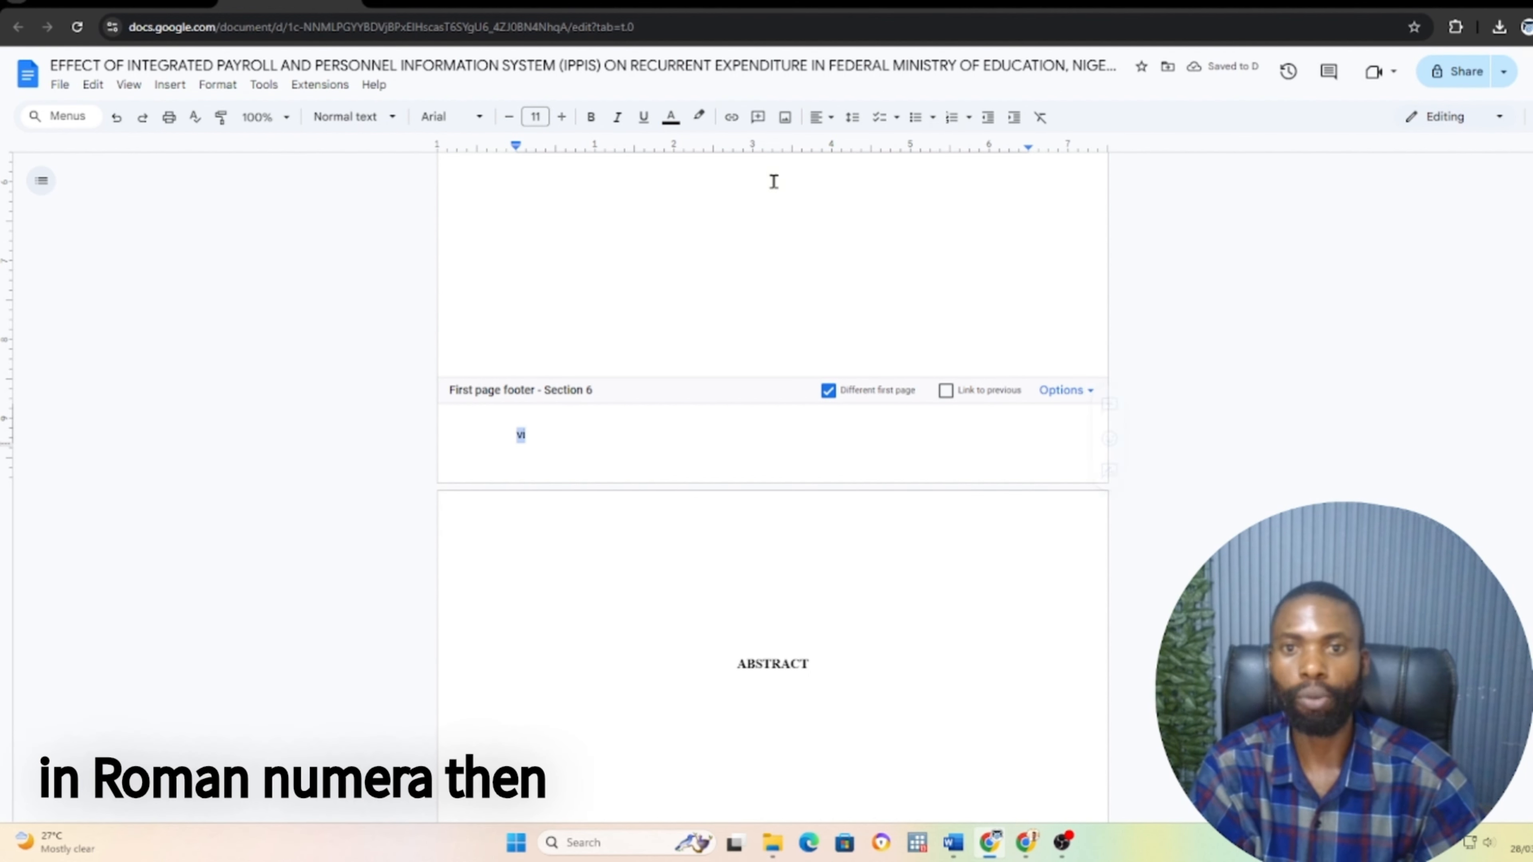
pyautogui.click(818, 117)
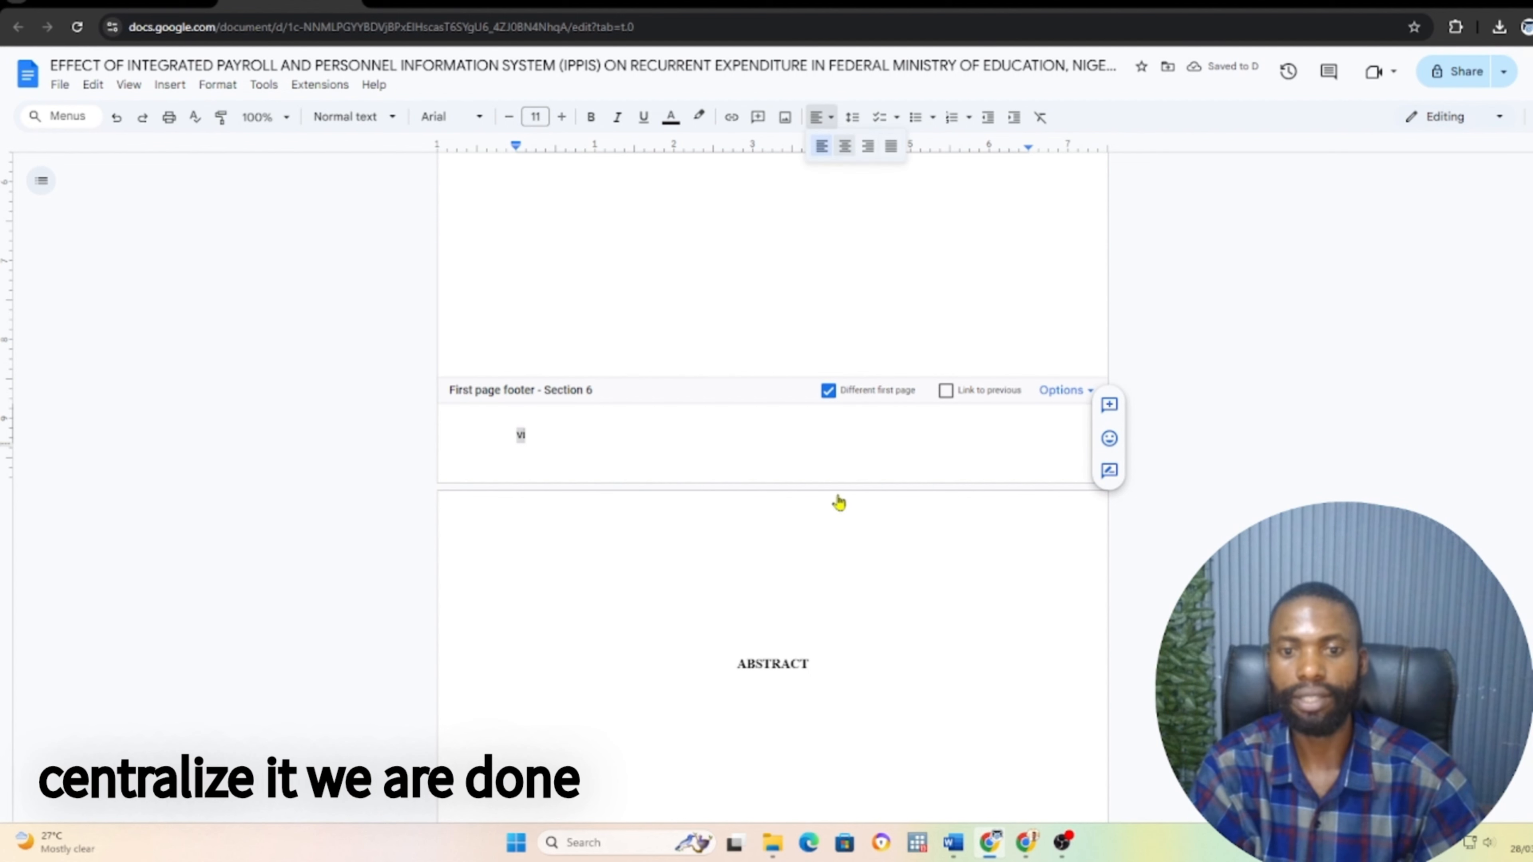
pyautogui.click(845, 146)
pyautogui.click(869, 631)
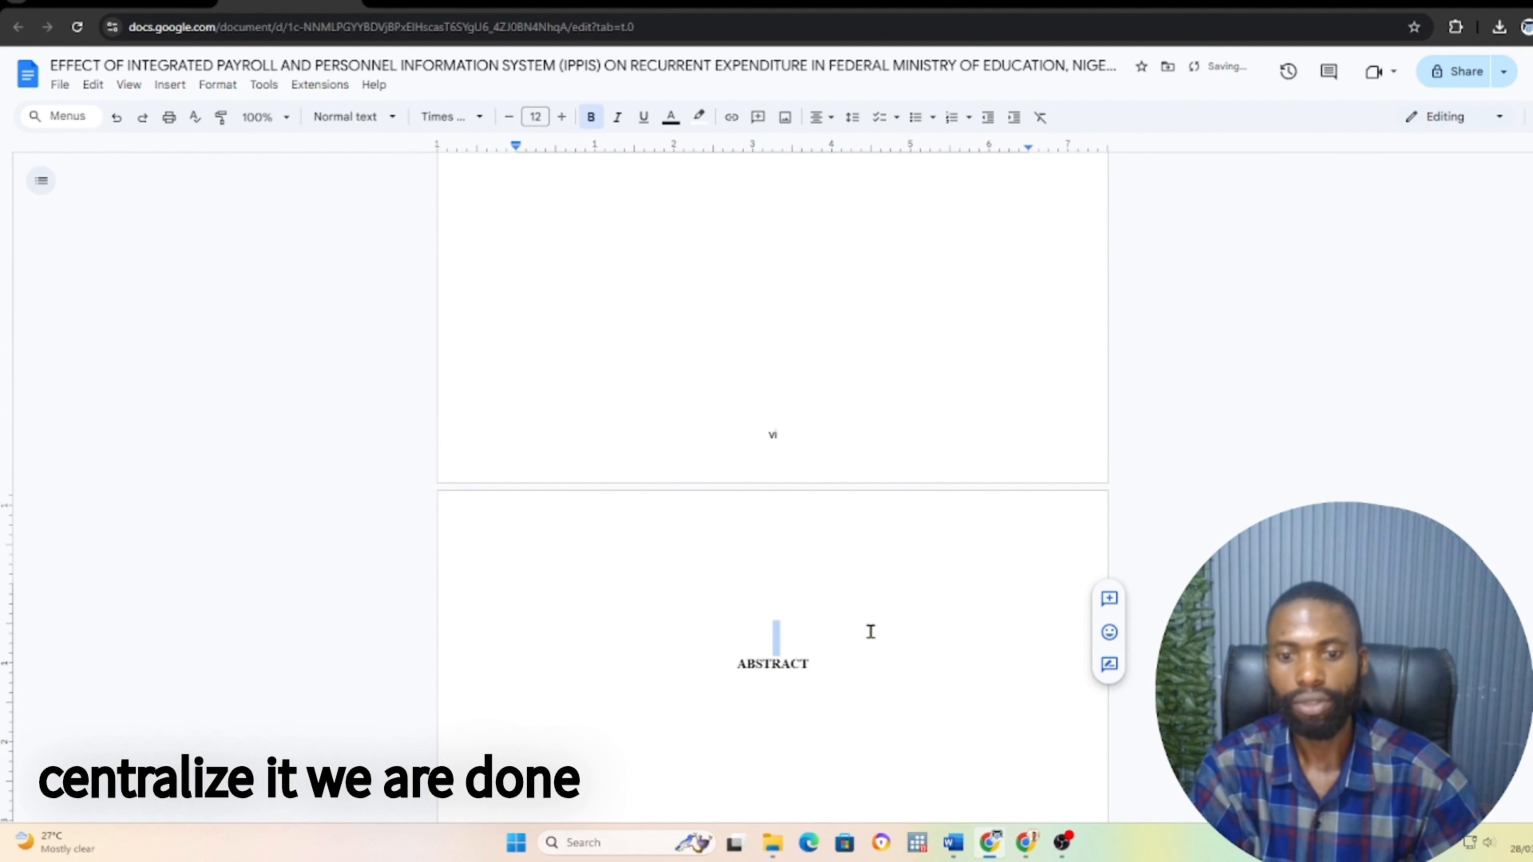
pyautogui.scroll(-4, 872, 637)
pyautogui.scroll(-10, 875, 639)
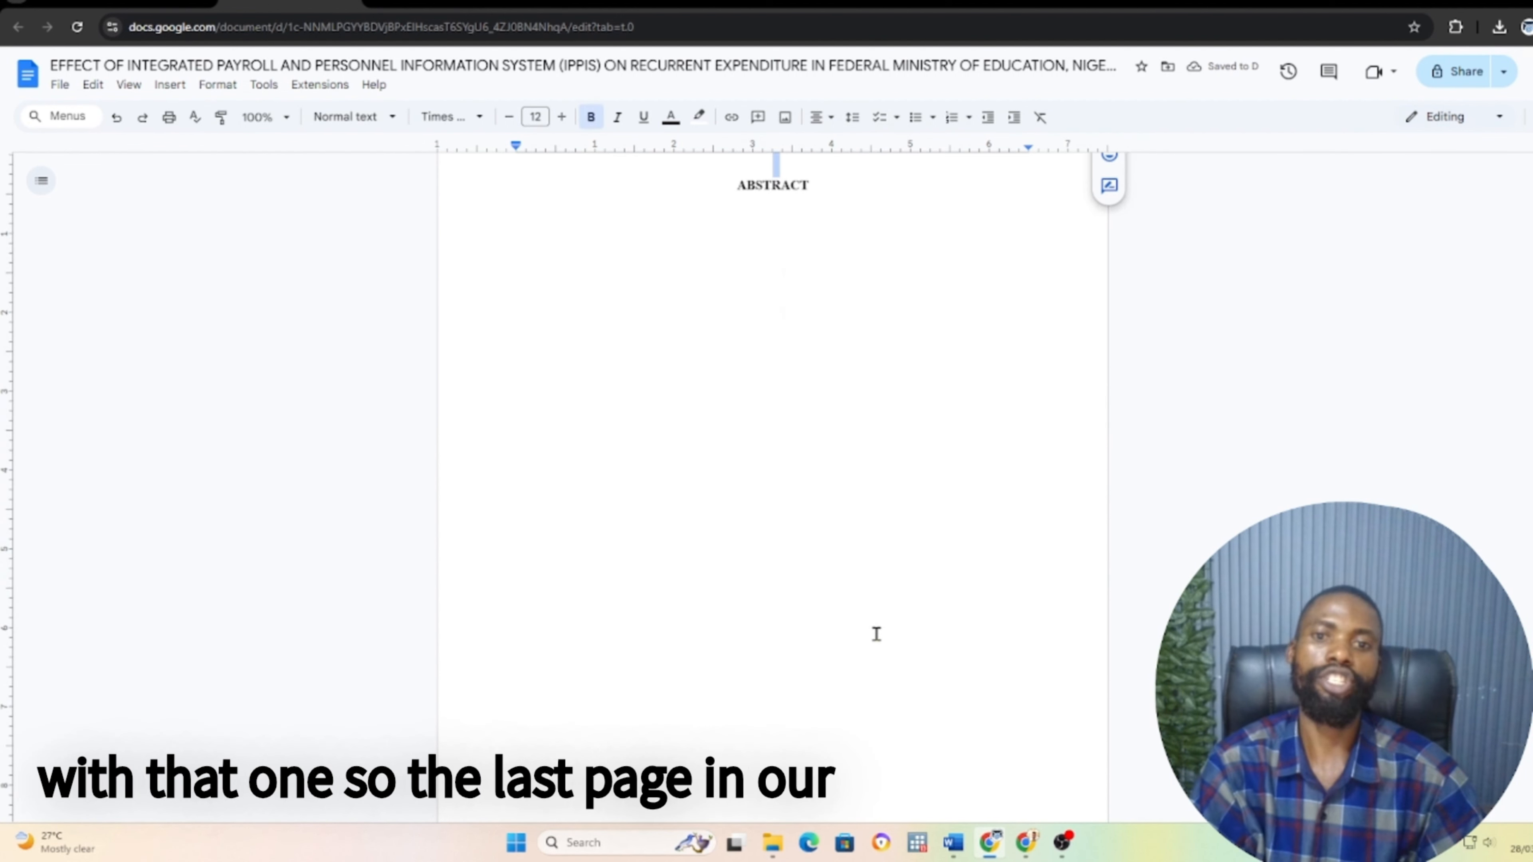
pyautogui.scroll(10, 882, 632)
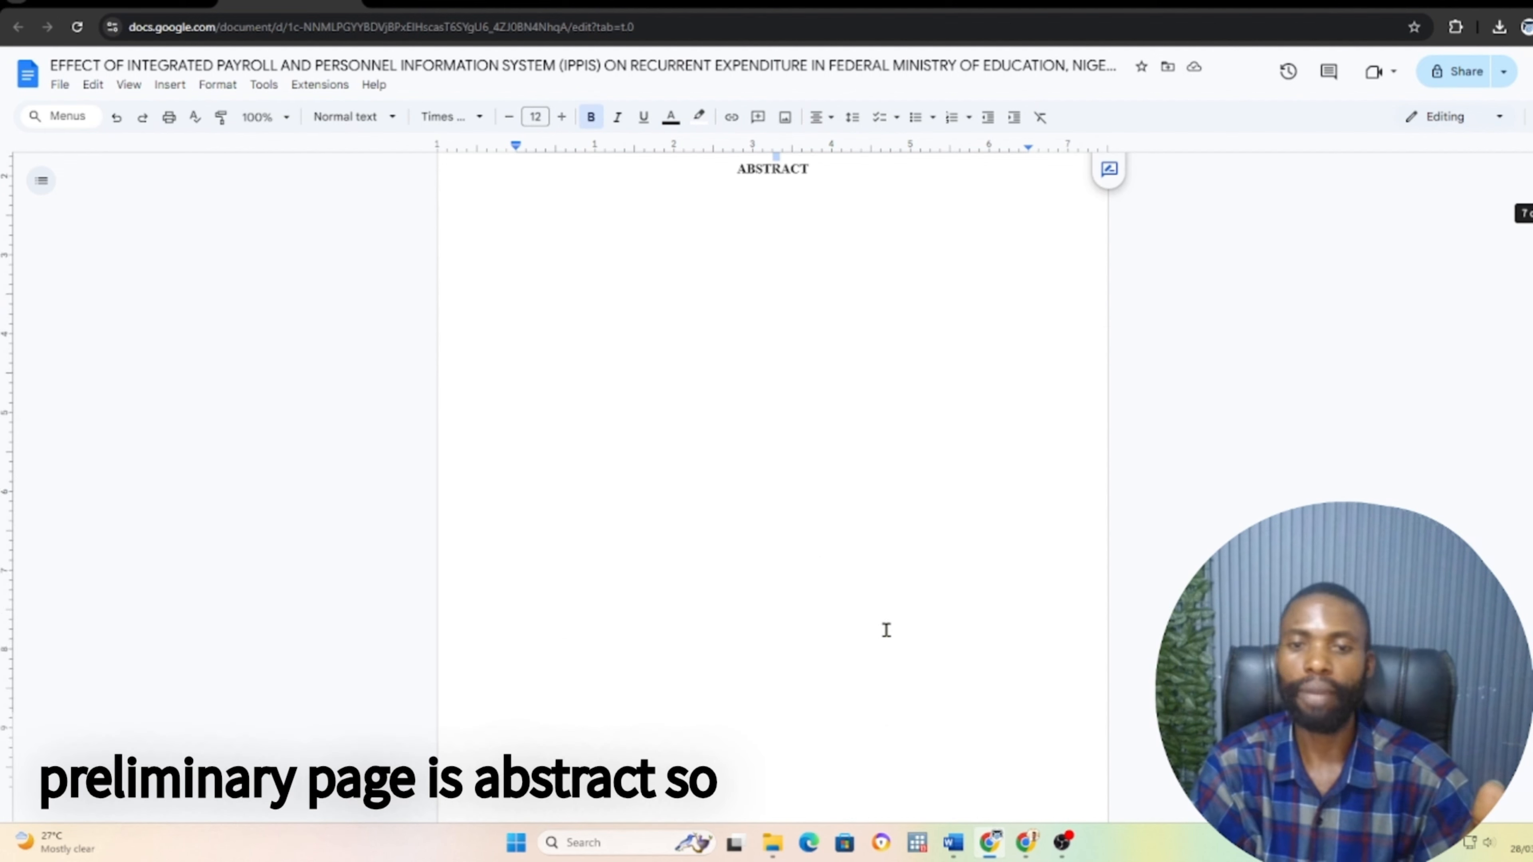
# Insert a next-page section break at the end of the Abstract page, before Chapter One
pyautogui.scroll(-8, 825, 650)
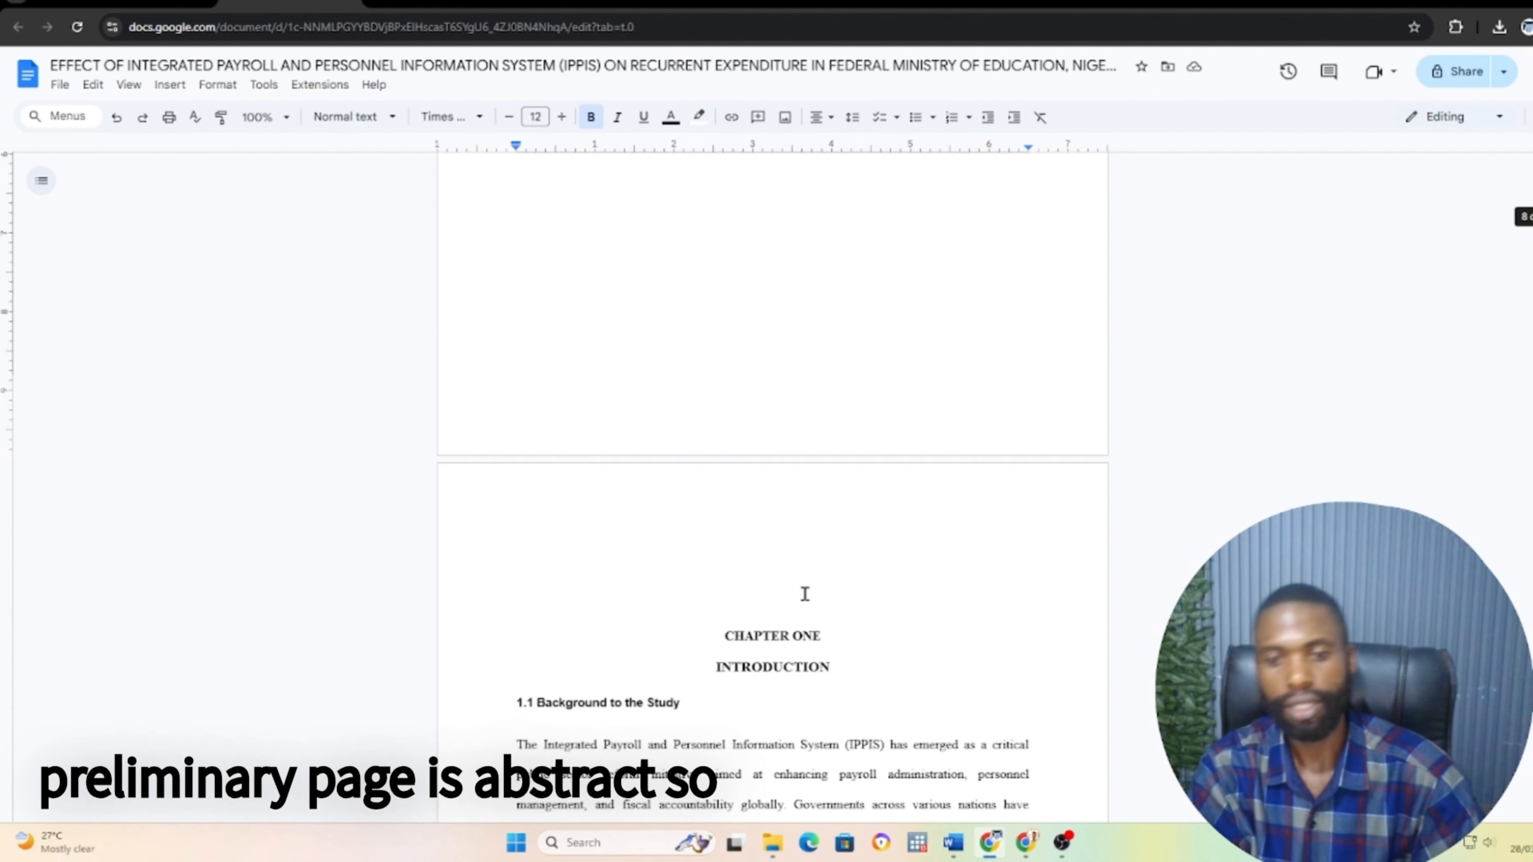
pyautogui.click(737, 356)
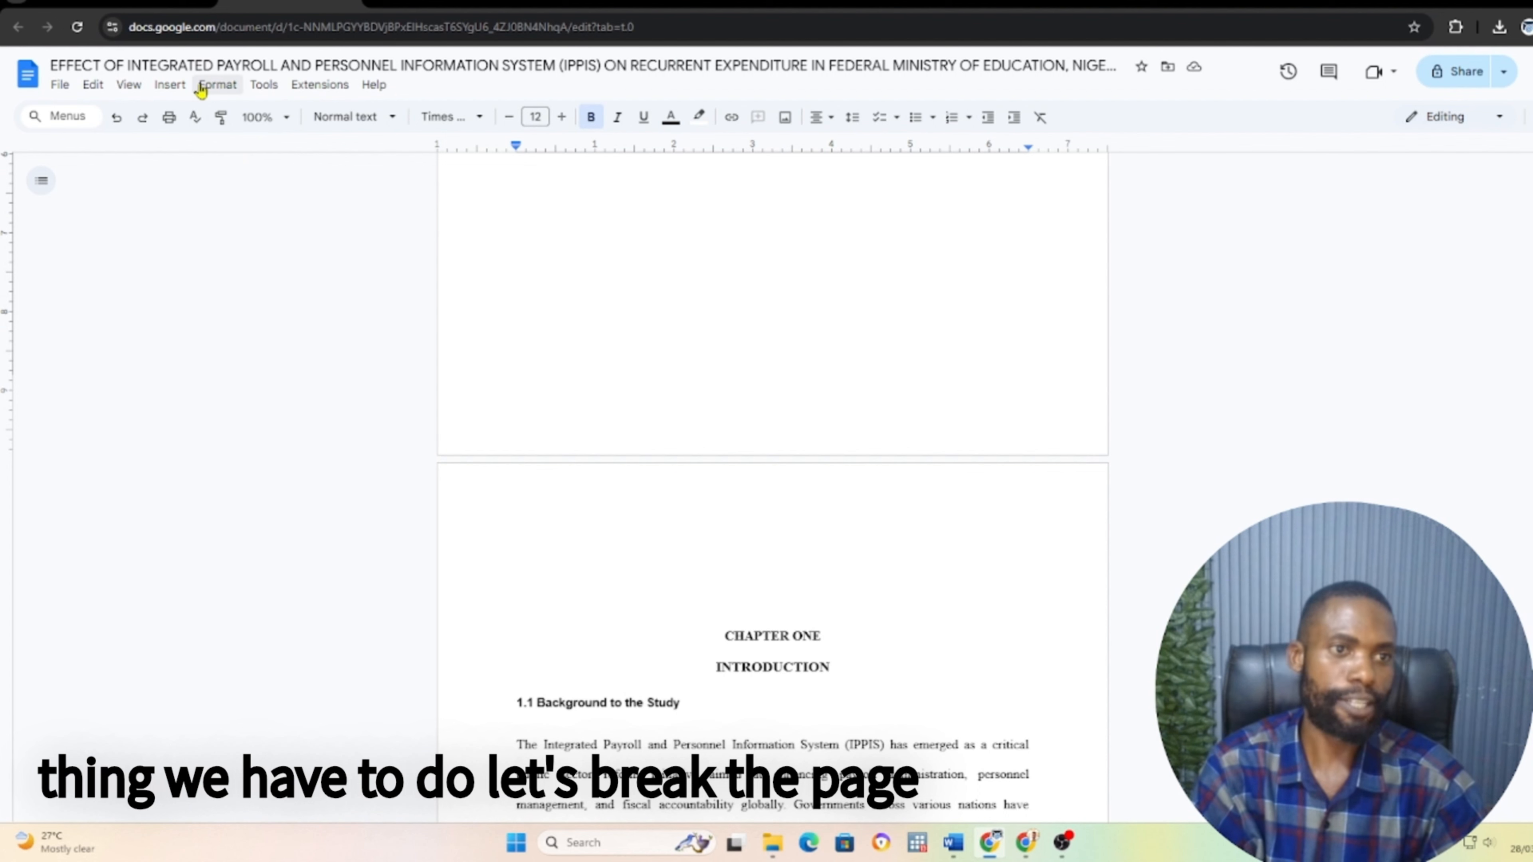
pyautogui.click(170, 91)
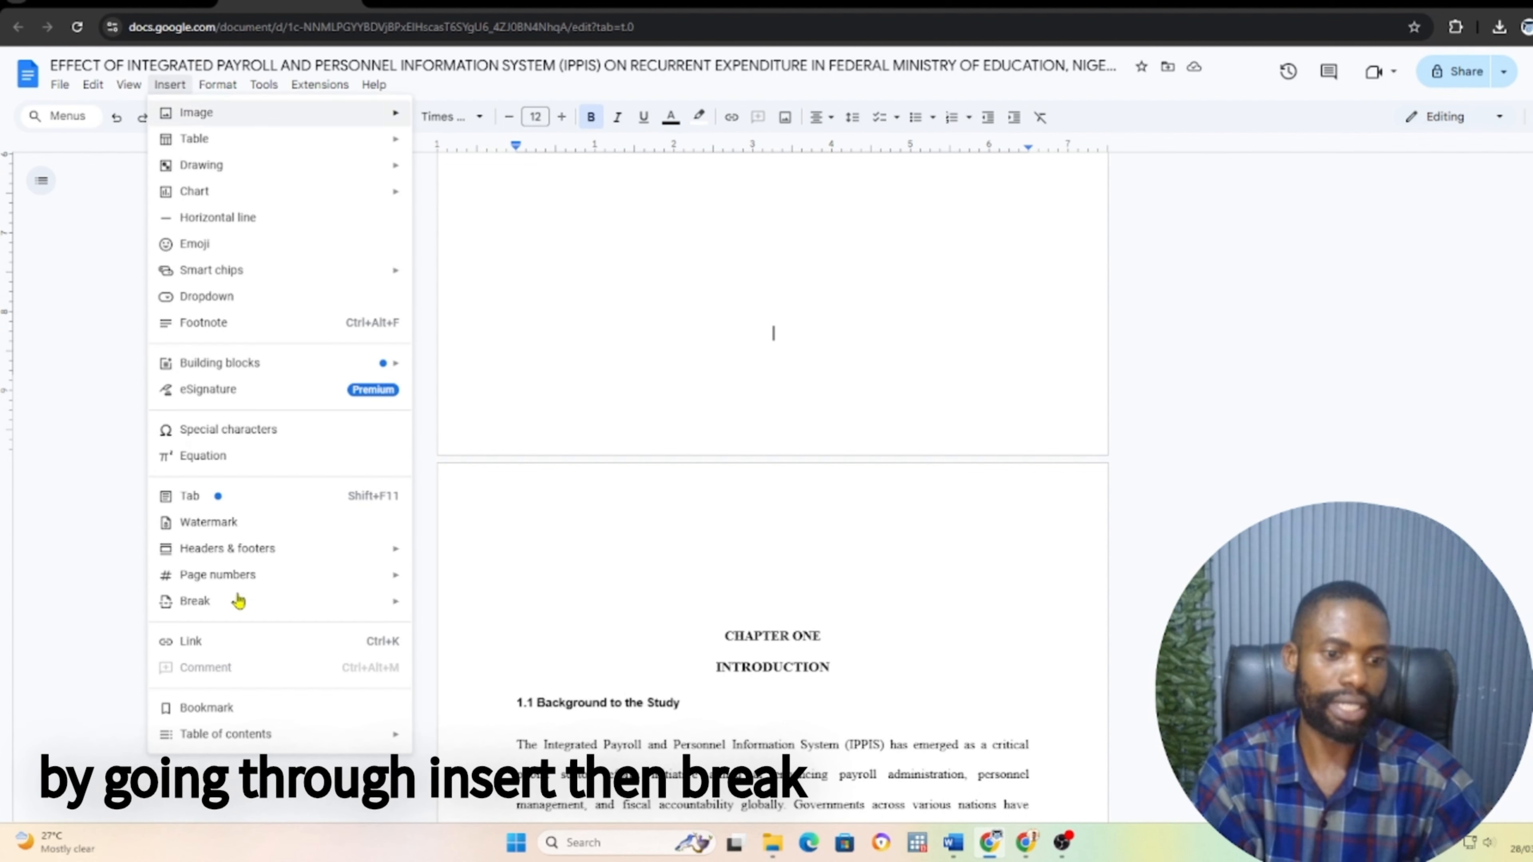
pyautogui.moveTo(198, 604)
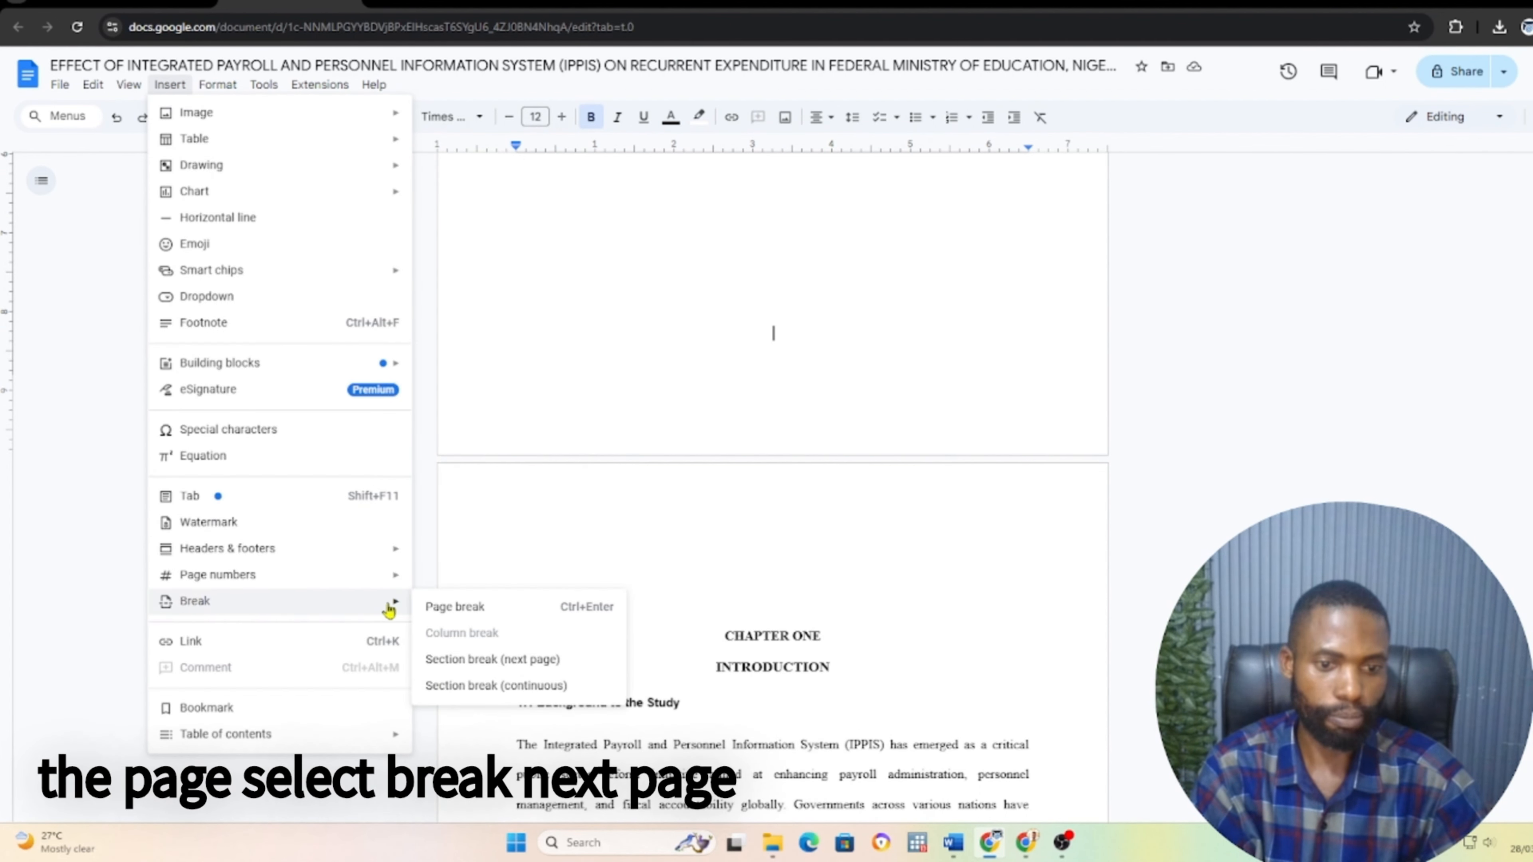
pyautogui.click(470, 661)
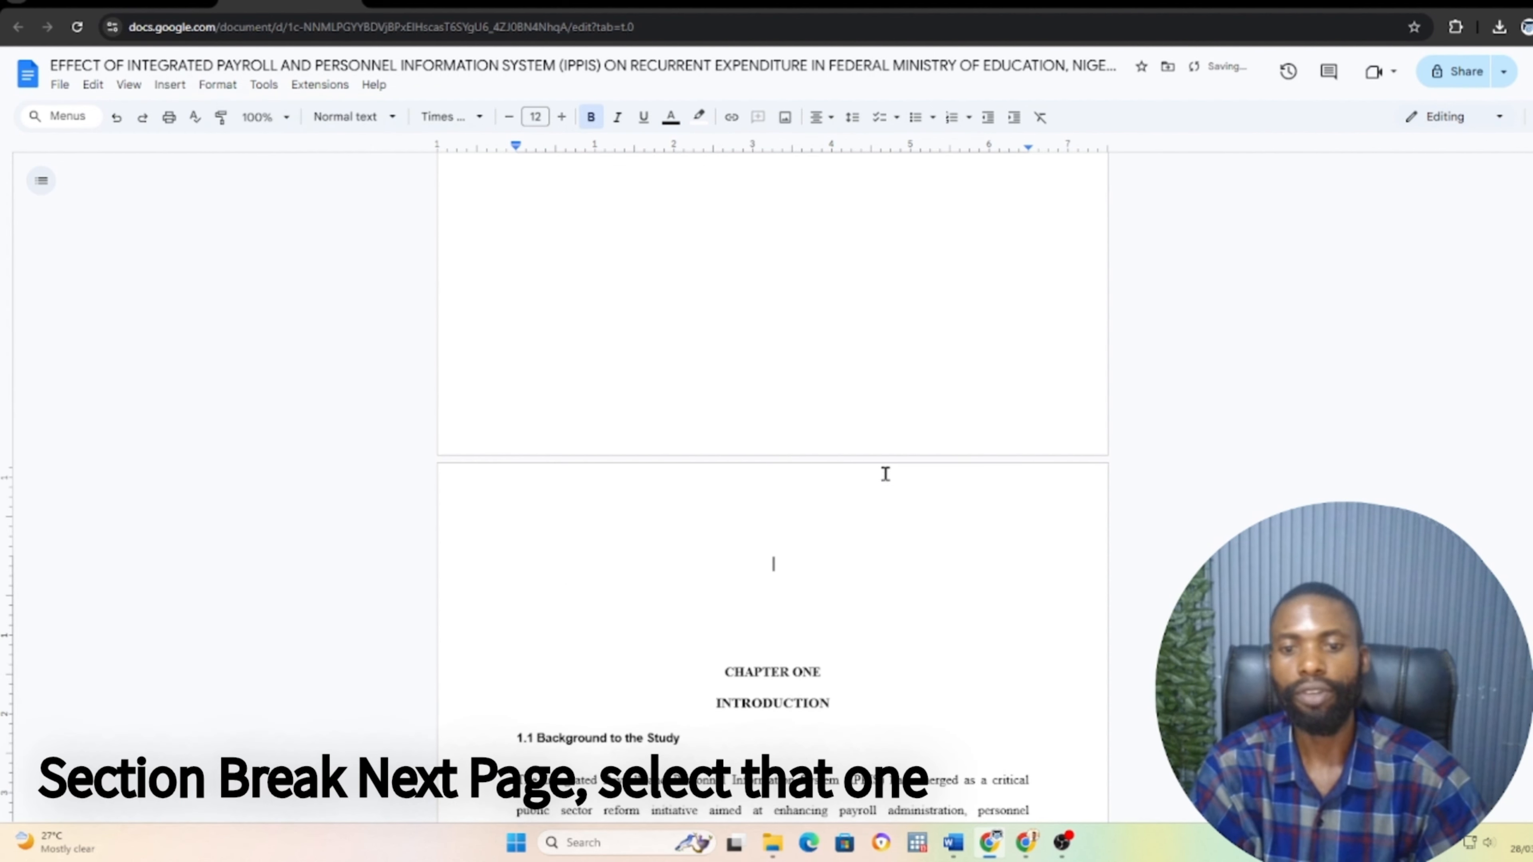
# Open the Section 7 footer on the Abstract page and enter vii in it
pyautogui.scroll(8, 801, 597)
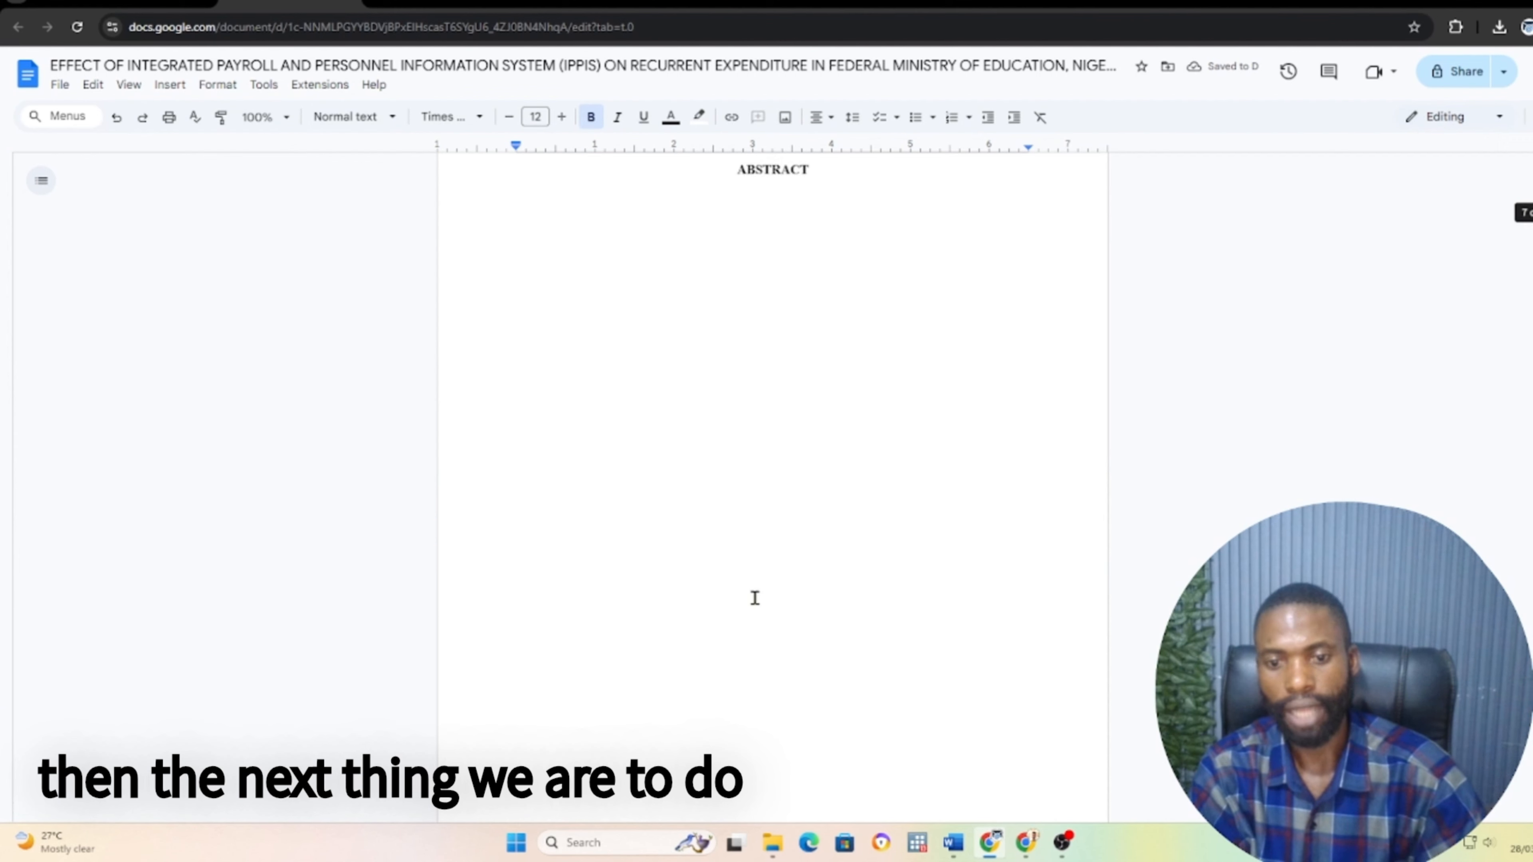
pyautogui.scroll(-10, 752, 599)
pyautogui.click(774, 329)
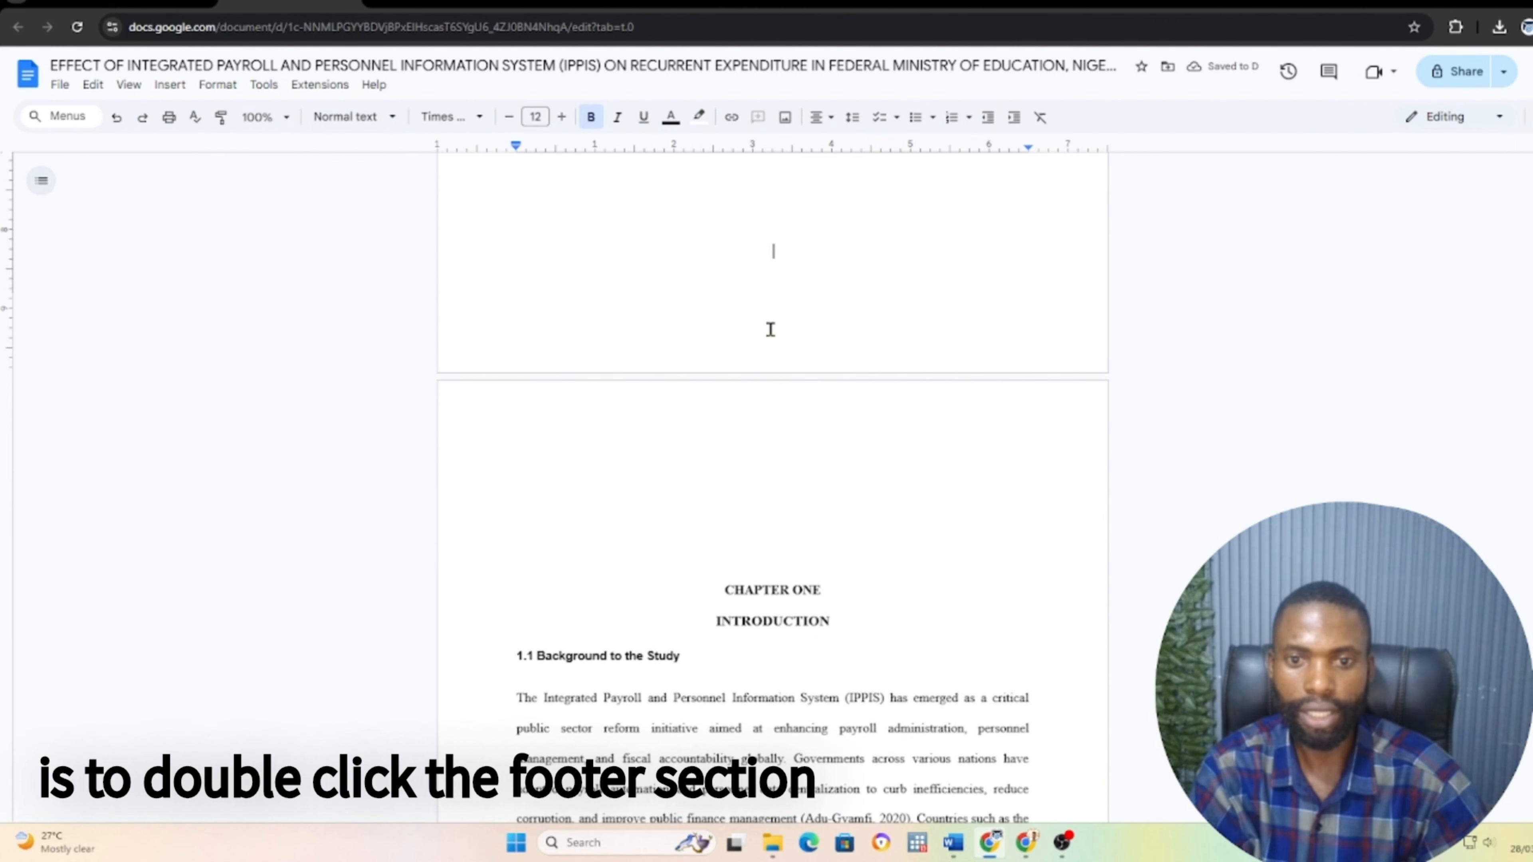
pyautogui.doubleClick(770, 328)
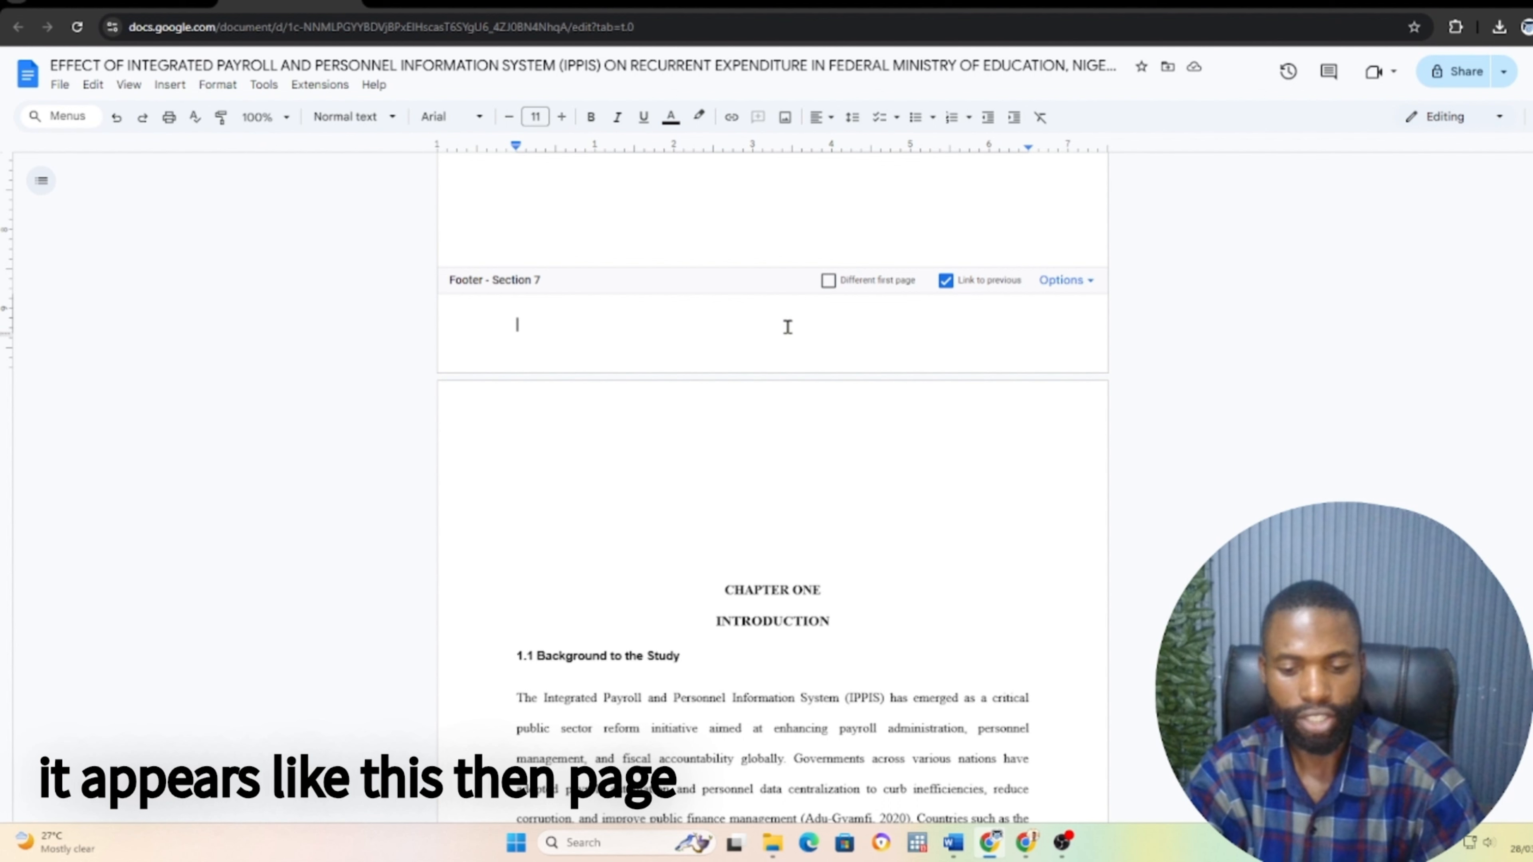
pyautogui.write('v')
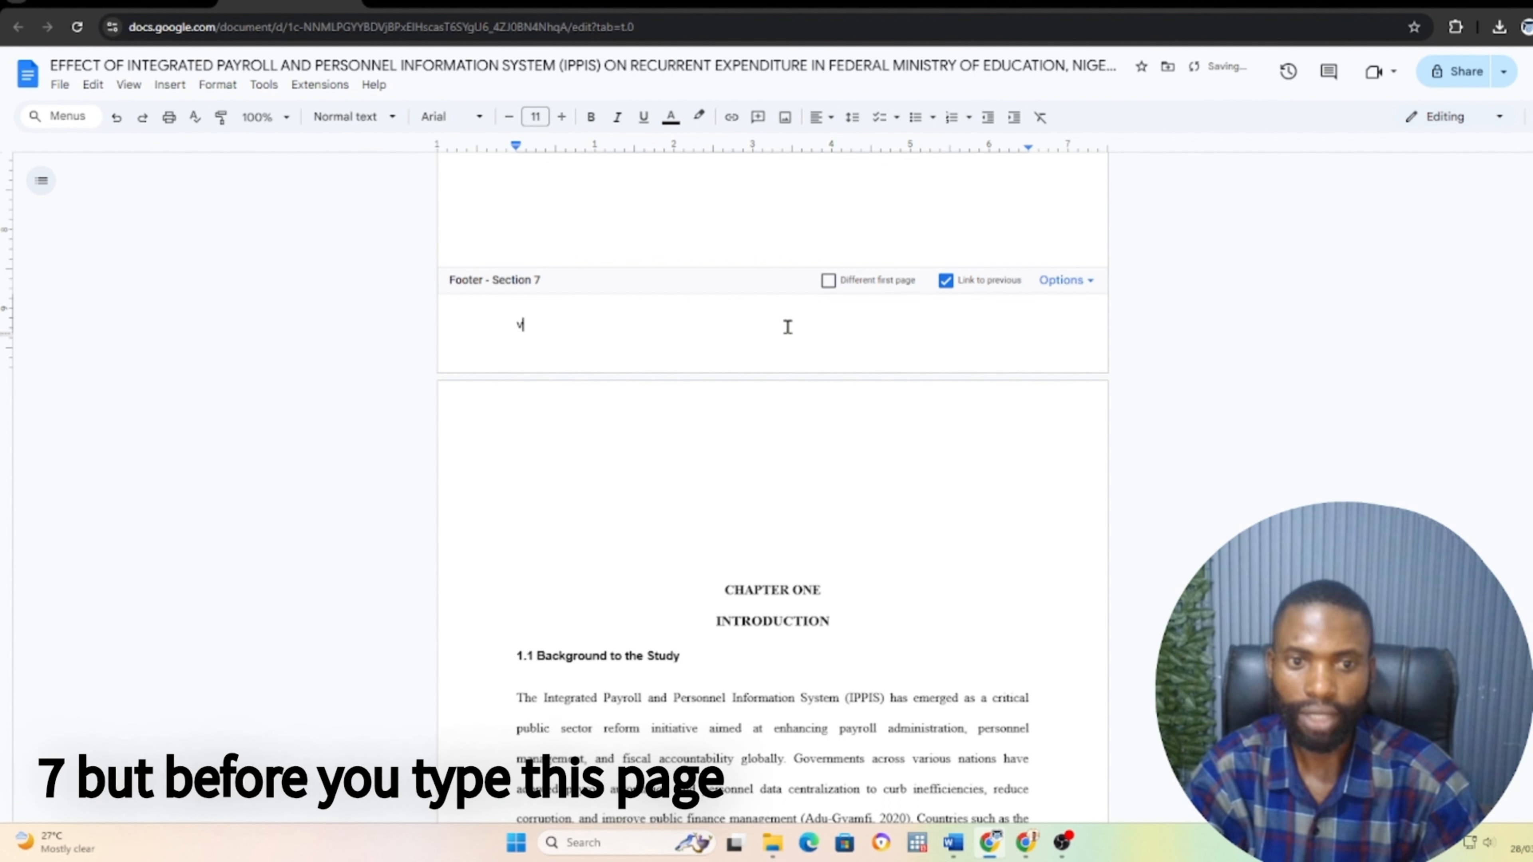
pyautogui.write('ii')
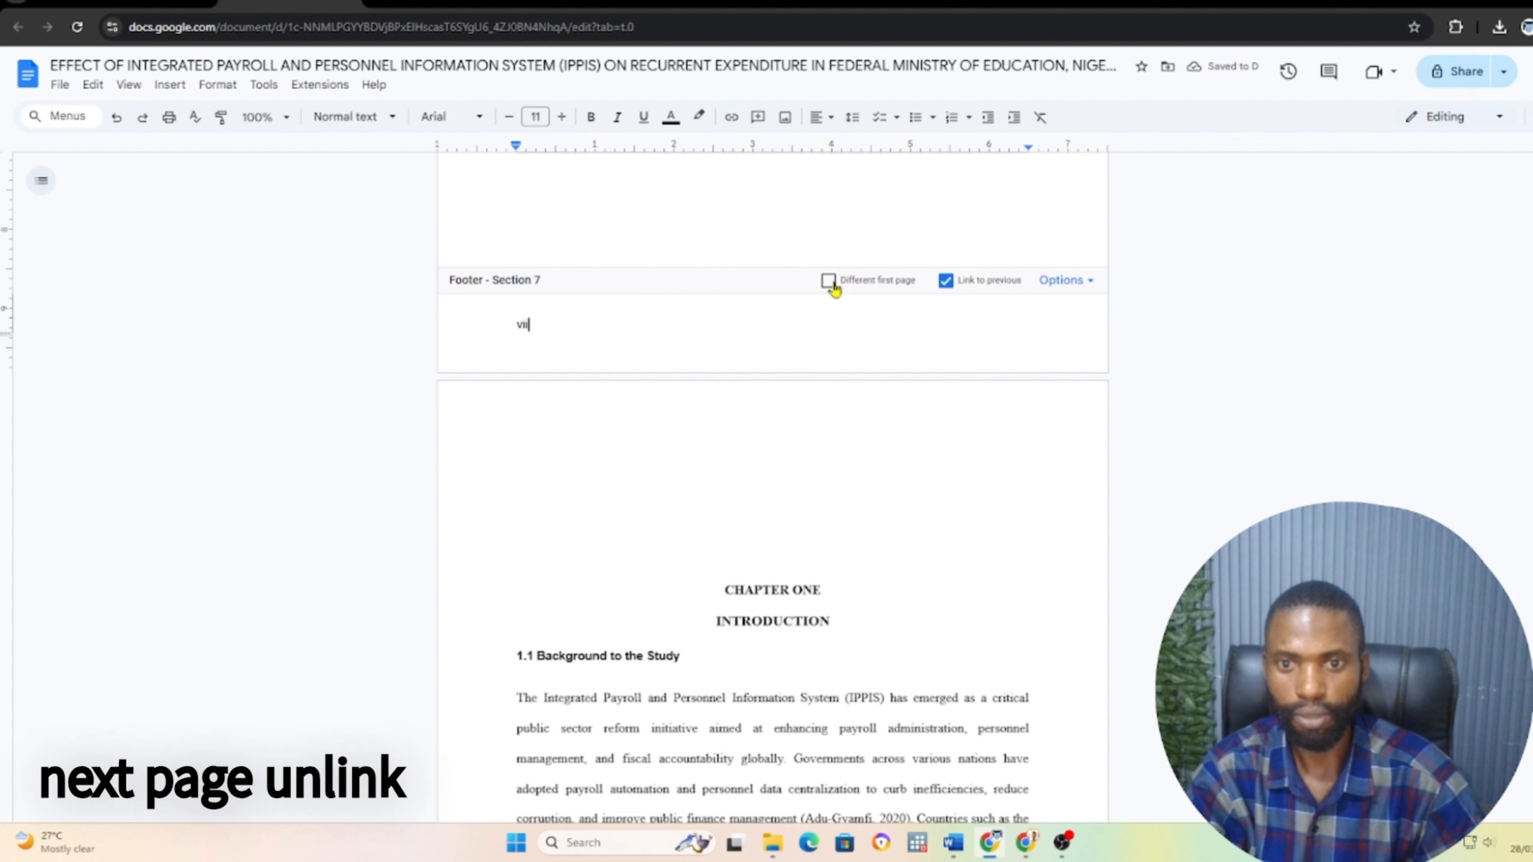
# Give Section 7 a different first-page footer, unlinked from the previous section, with vii as its page number
pyautogui.click(830, 283)
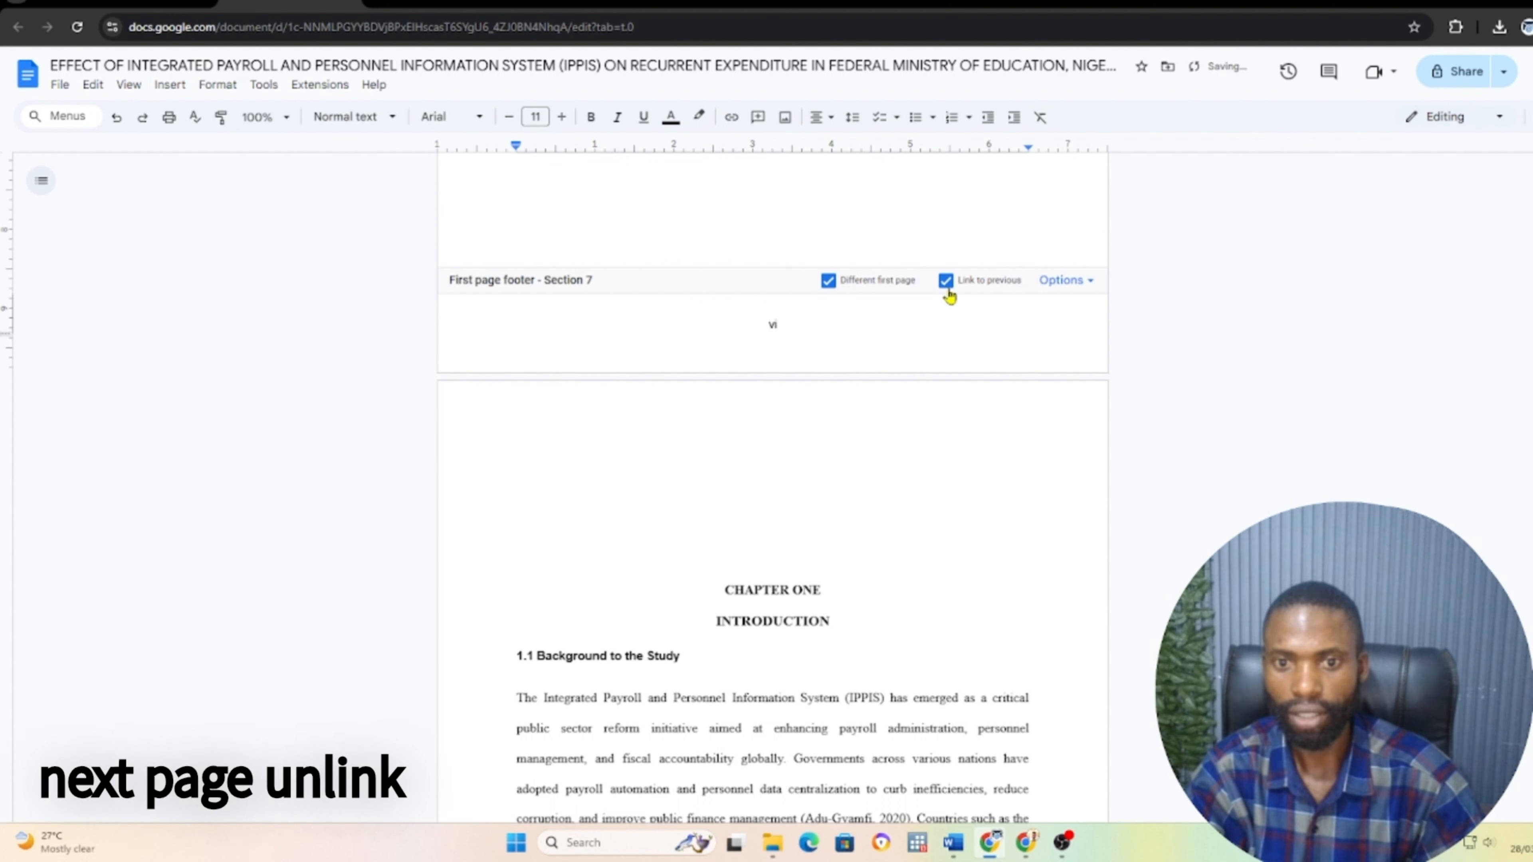
pyautogui.click(946, 283)
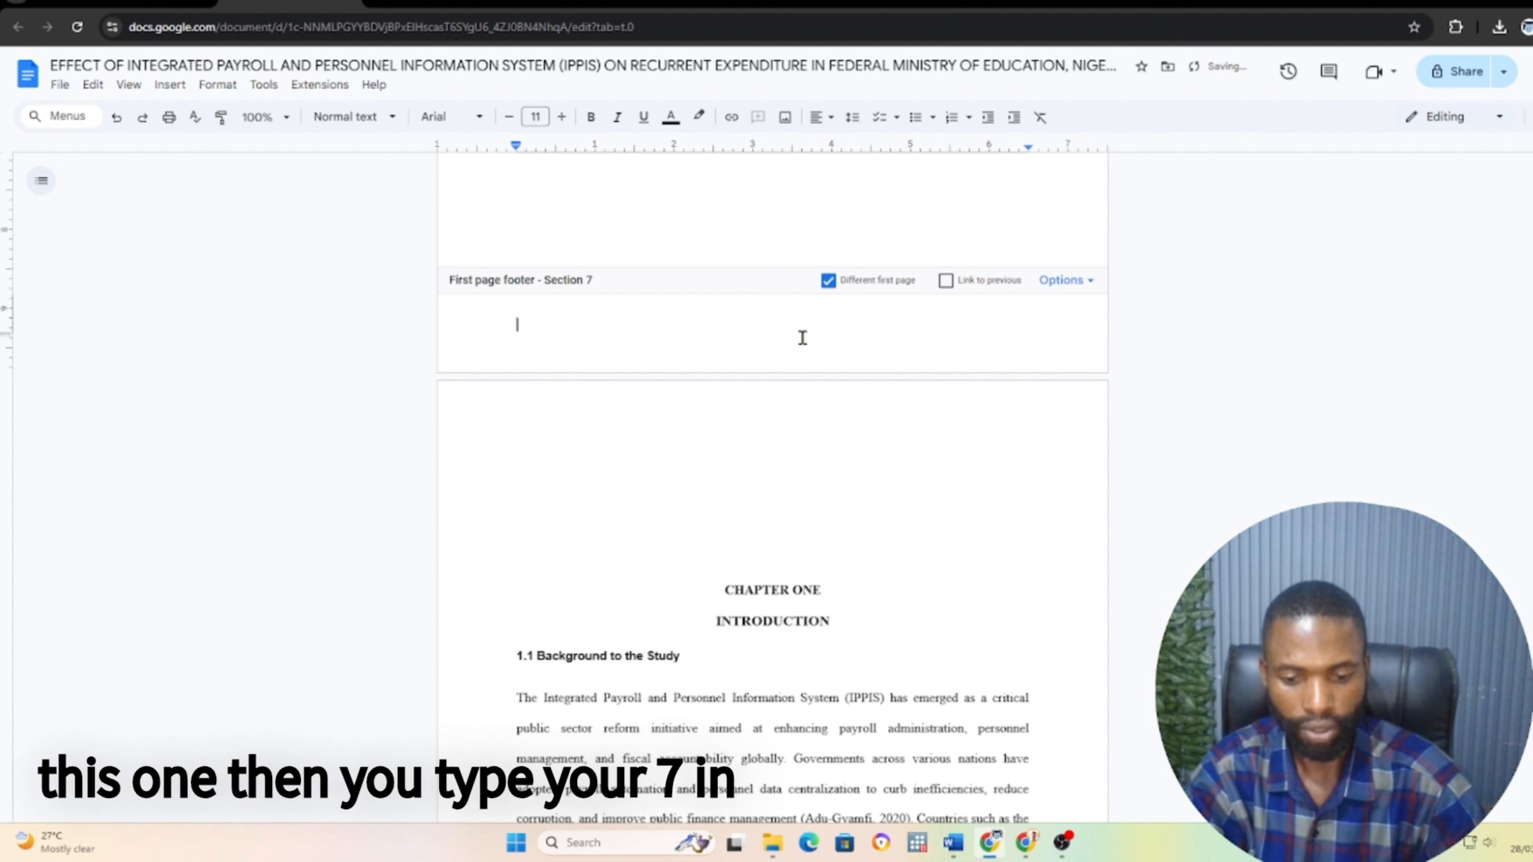
pyautogui.write('vii')
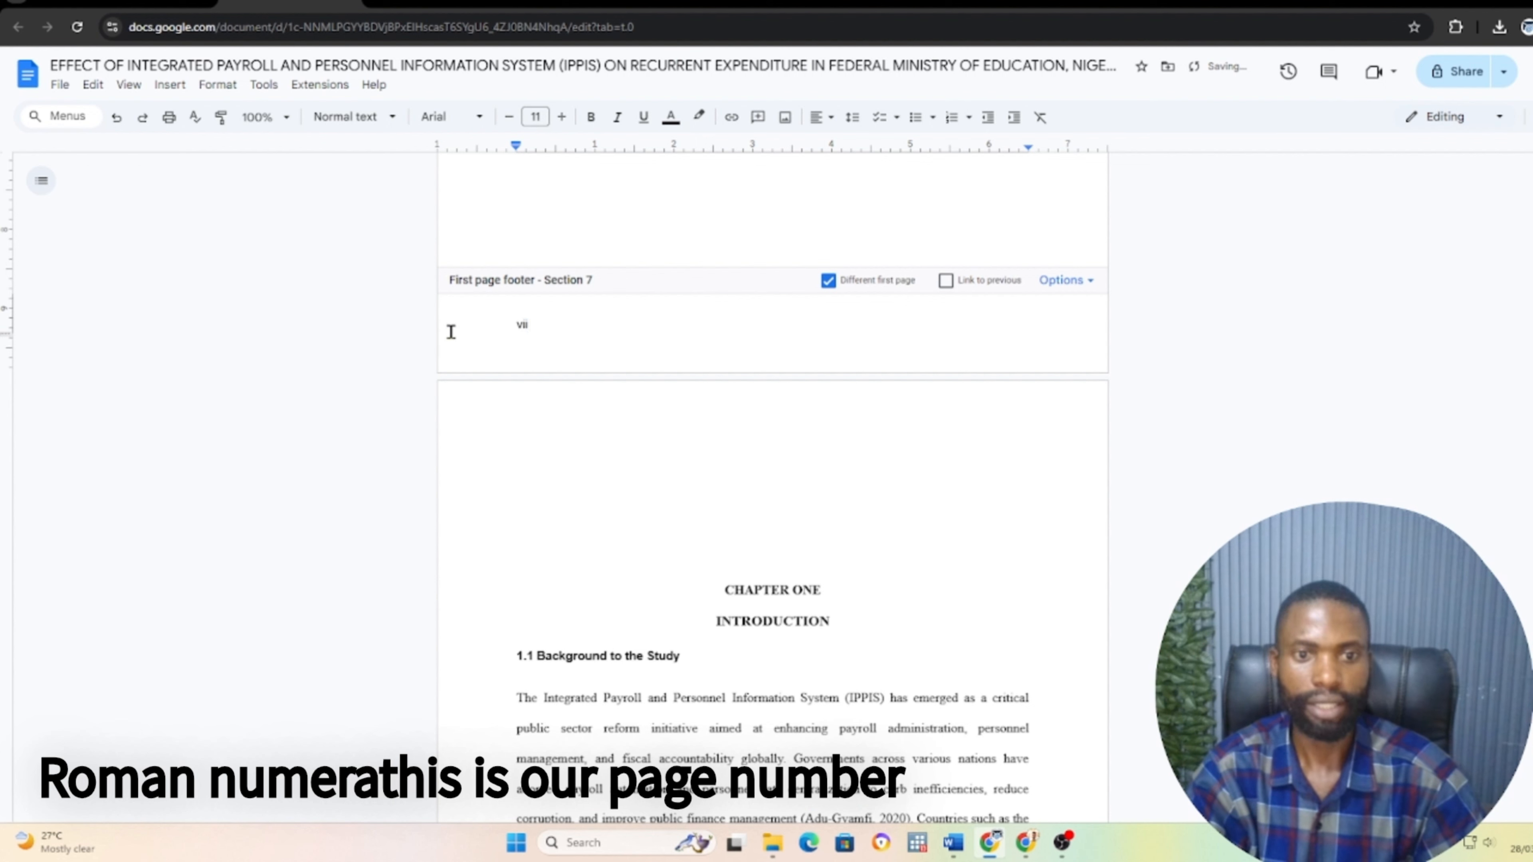
# Center the vii page number in the Section 7 first-page footer
pyautogui.hotkey('shift', 'Home')
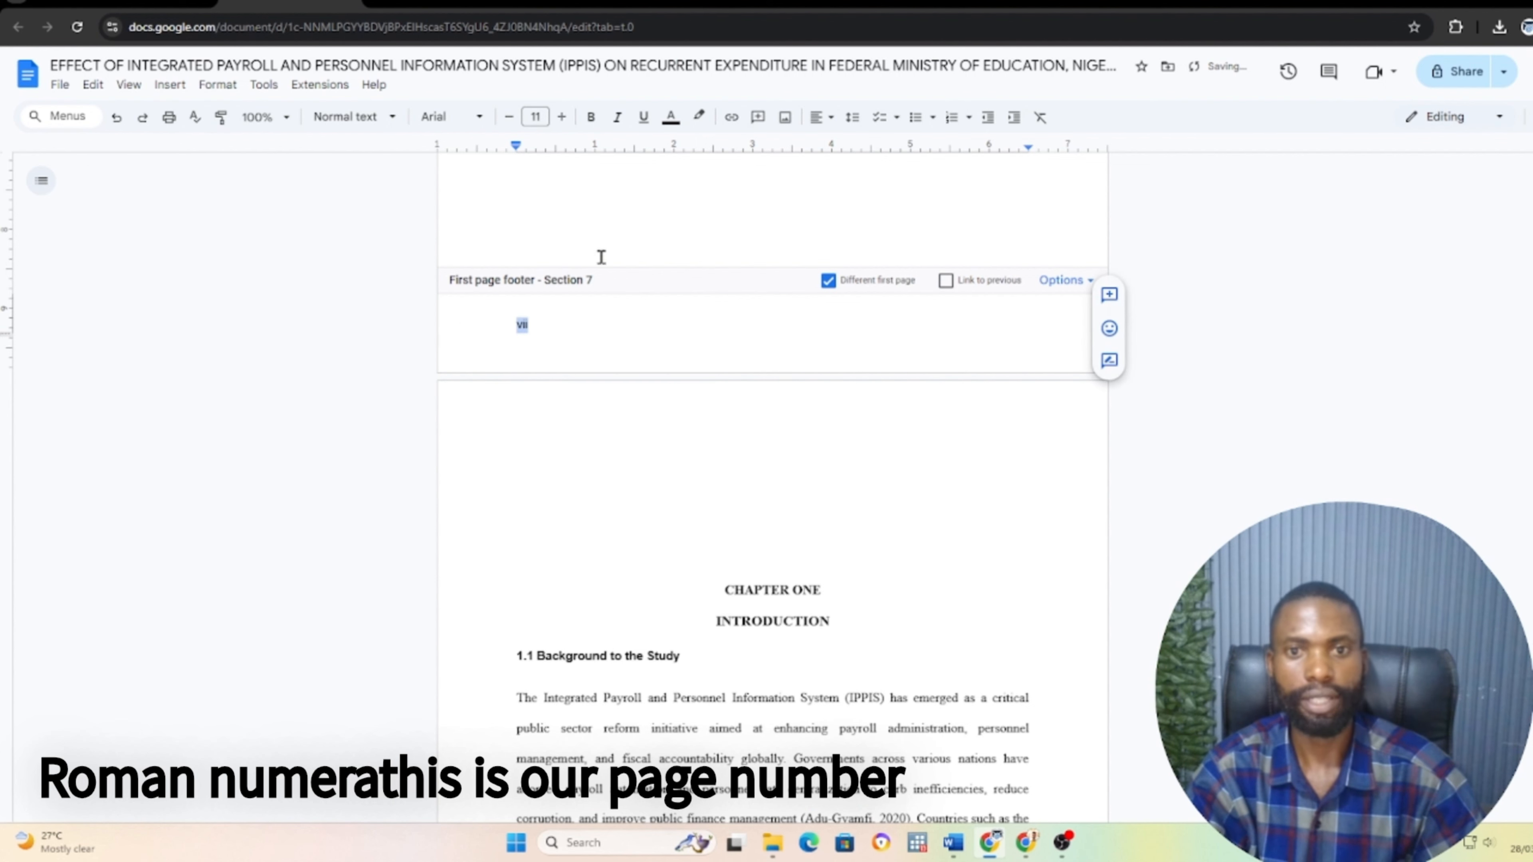
pyautogui.click(827, 123)
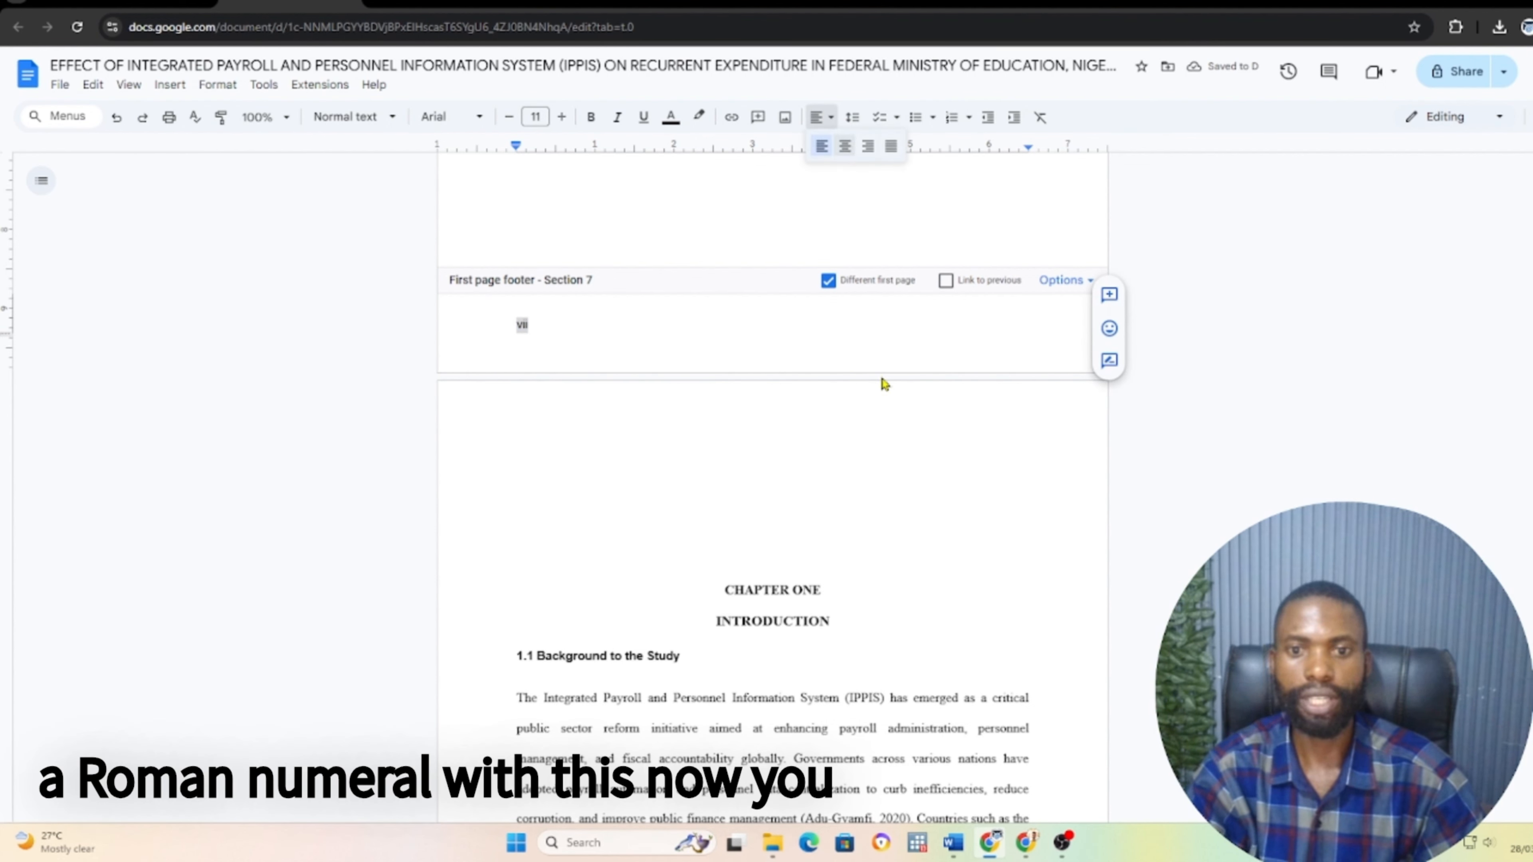
pyautogui.hotkey('ctrl', 'shift', 'e')
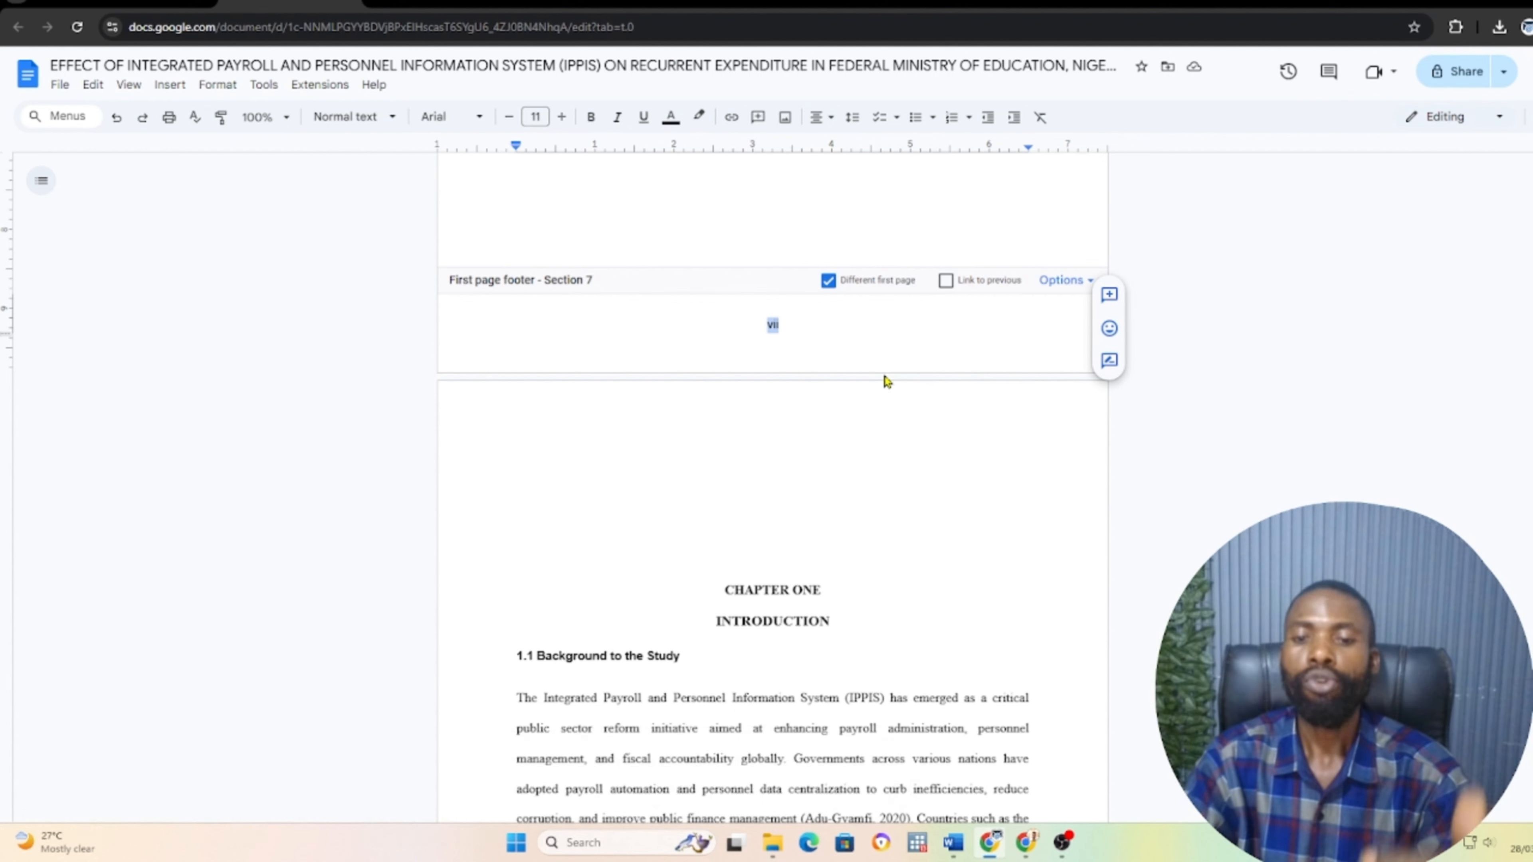
# Remove the extra blank lines between the end of the Abstract page and the CHAPTER ONE heading
pyautogui.scroll(-3, 876, 438)
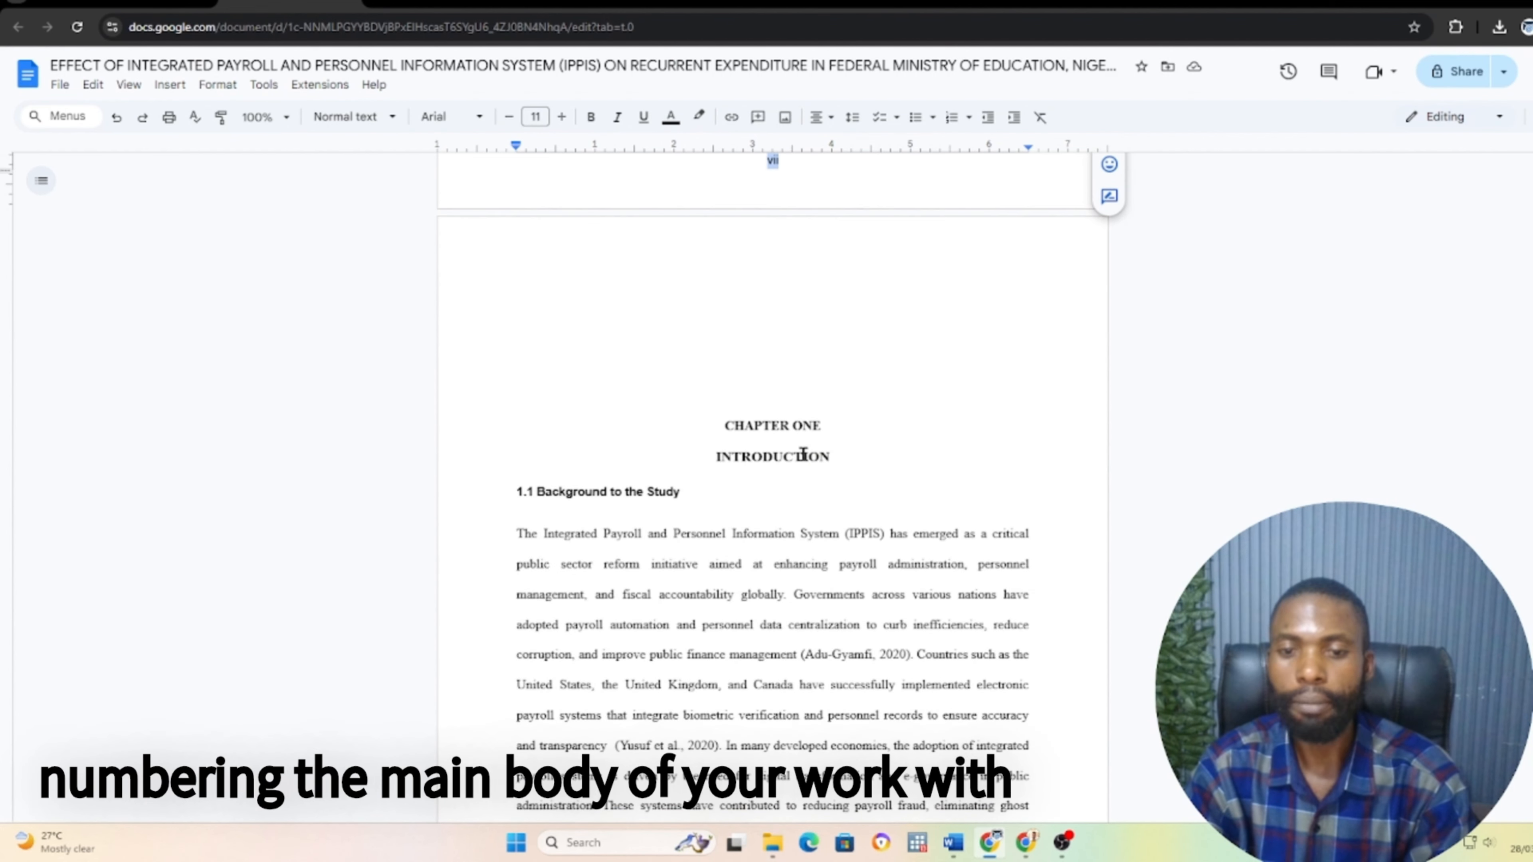
pyautogui.click(756, 374)
pyautogui.press('BackSpace')
pyautogui.press('Up')
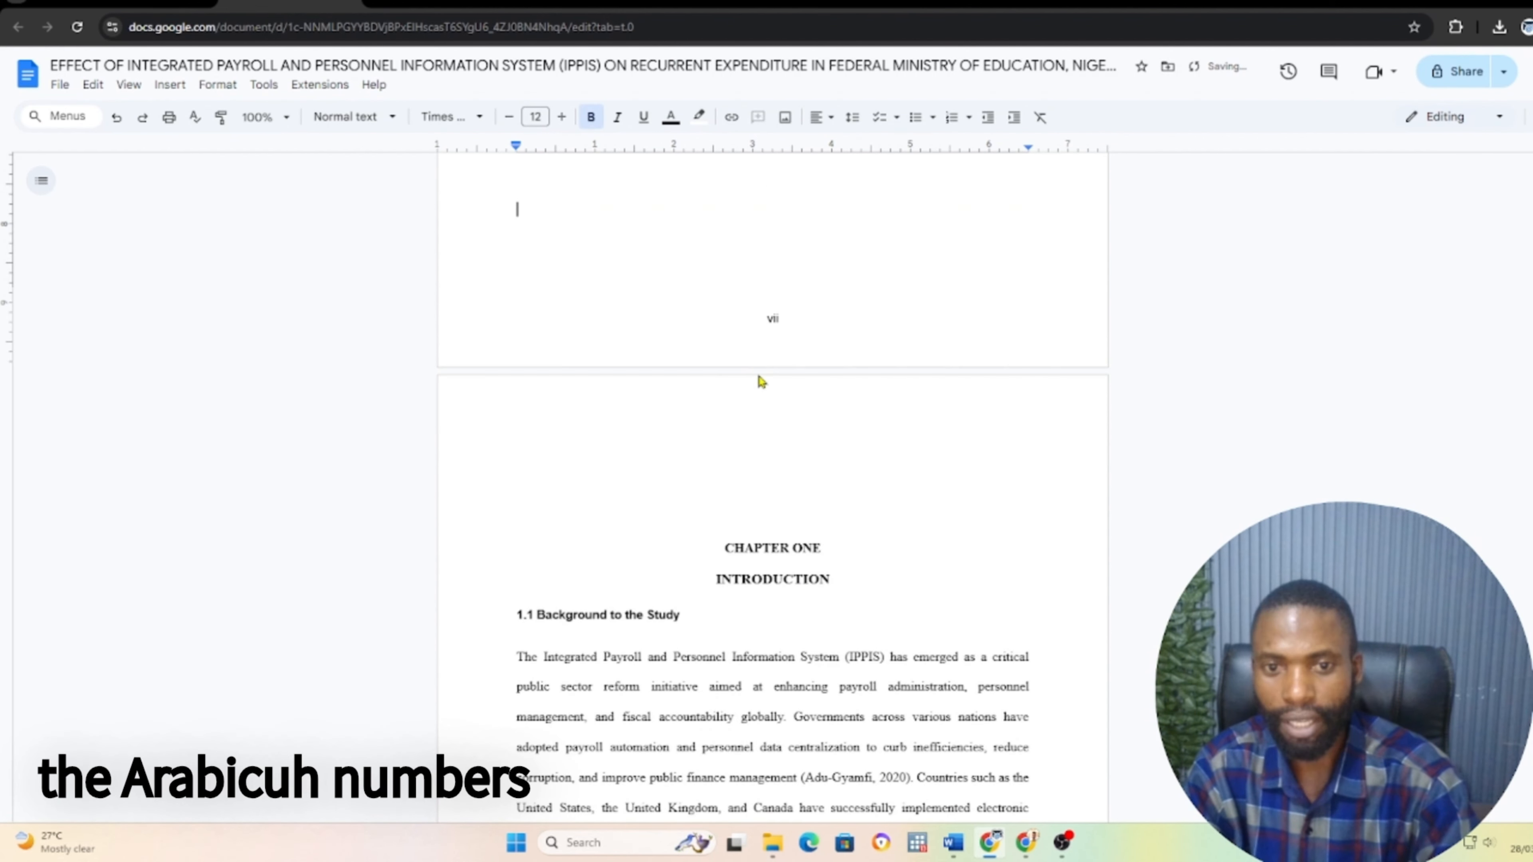
pyautogui.click(750, 500)
pyautogui.press('Delete')
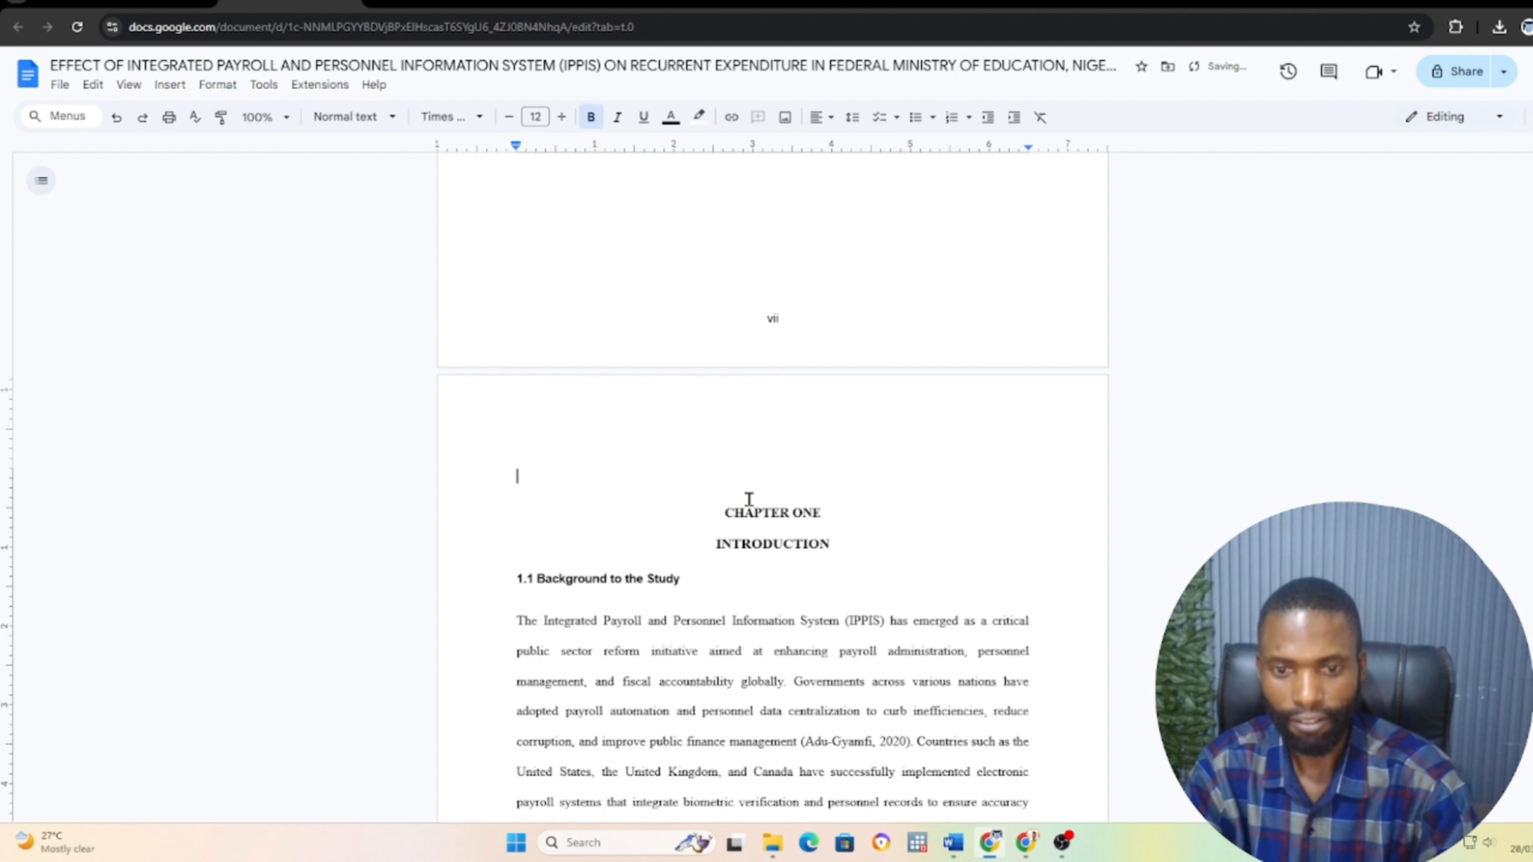
pyautogui.press('BackSpace')
pyautogui.press('BackSpace')
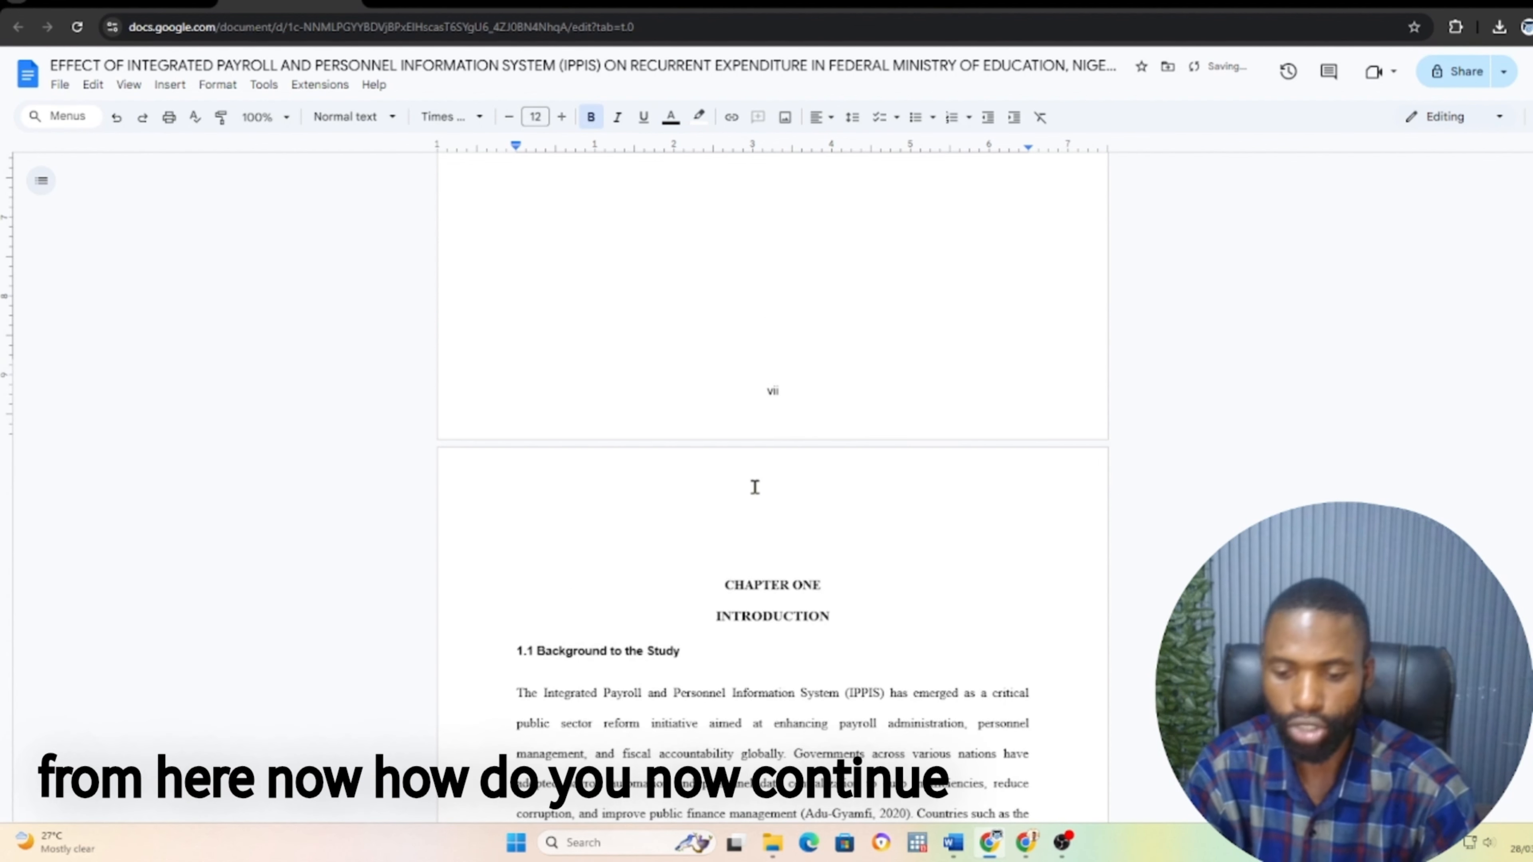
pyautogui.scroll(-3, 906, 562)
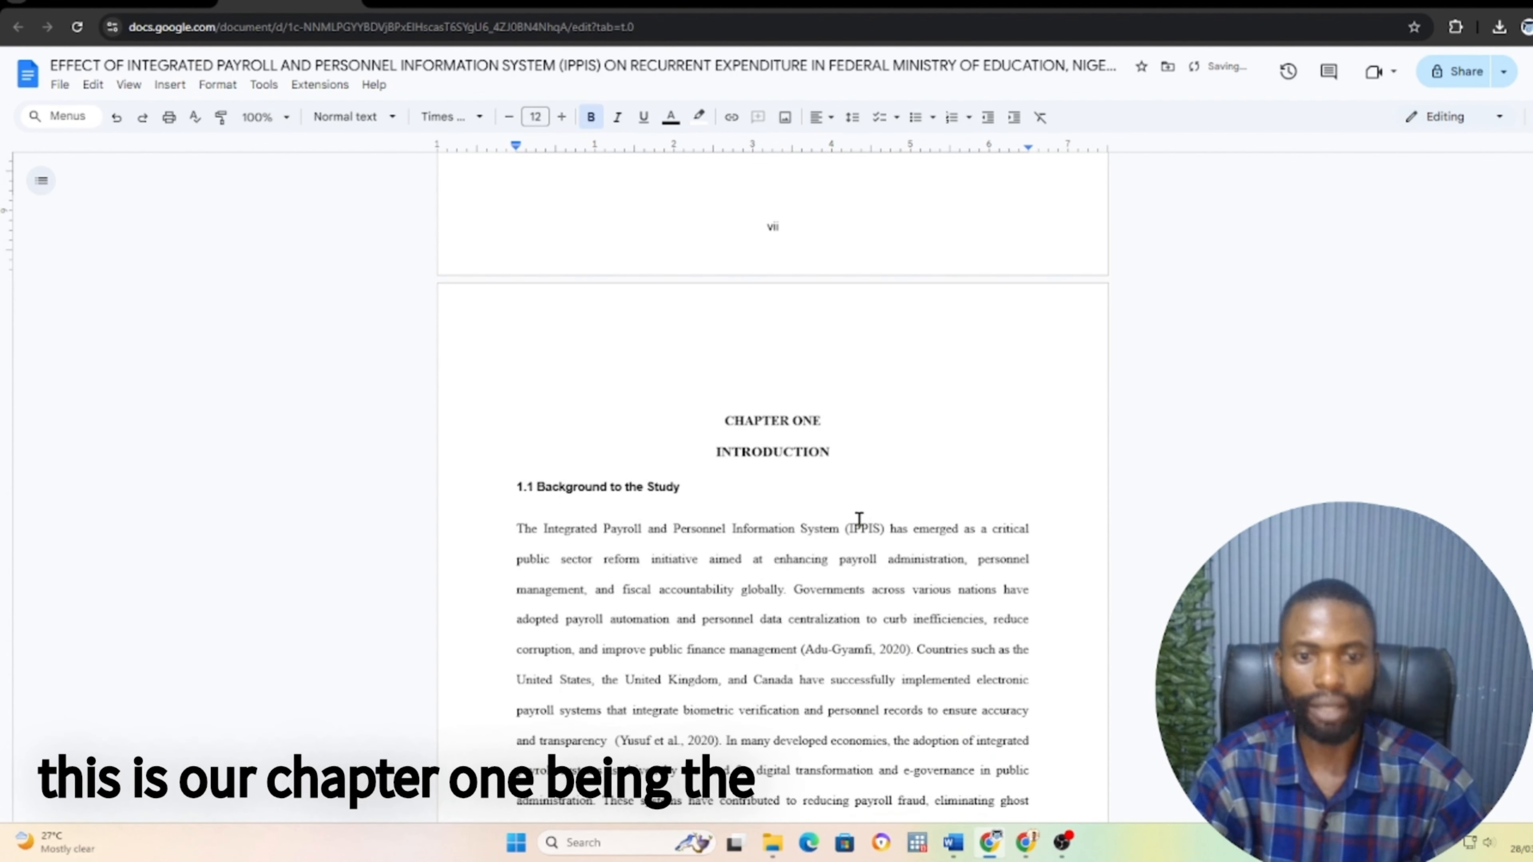
pyautogui.click(712, 356)
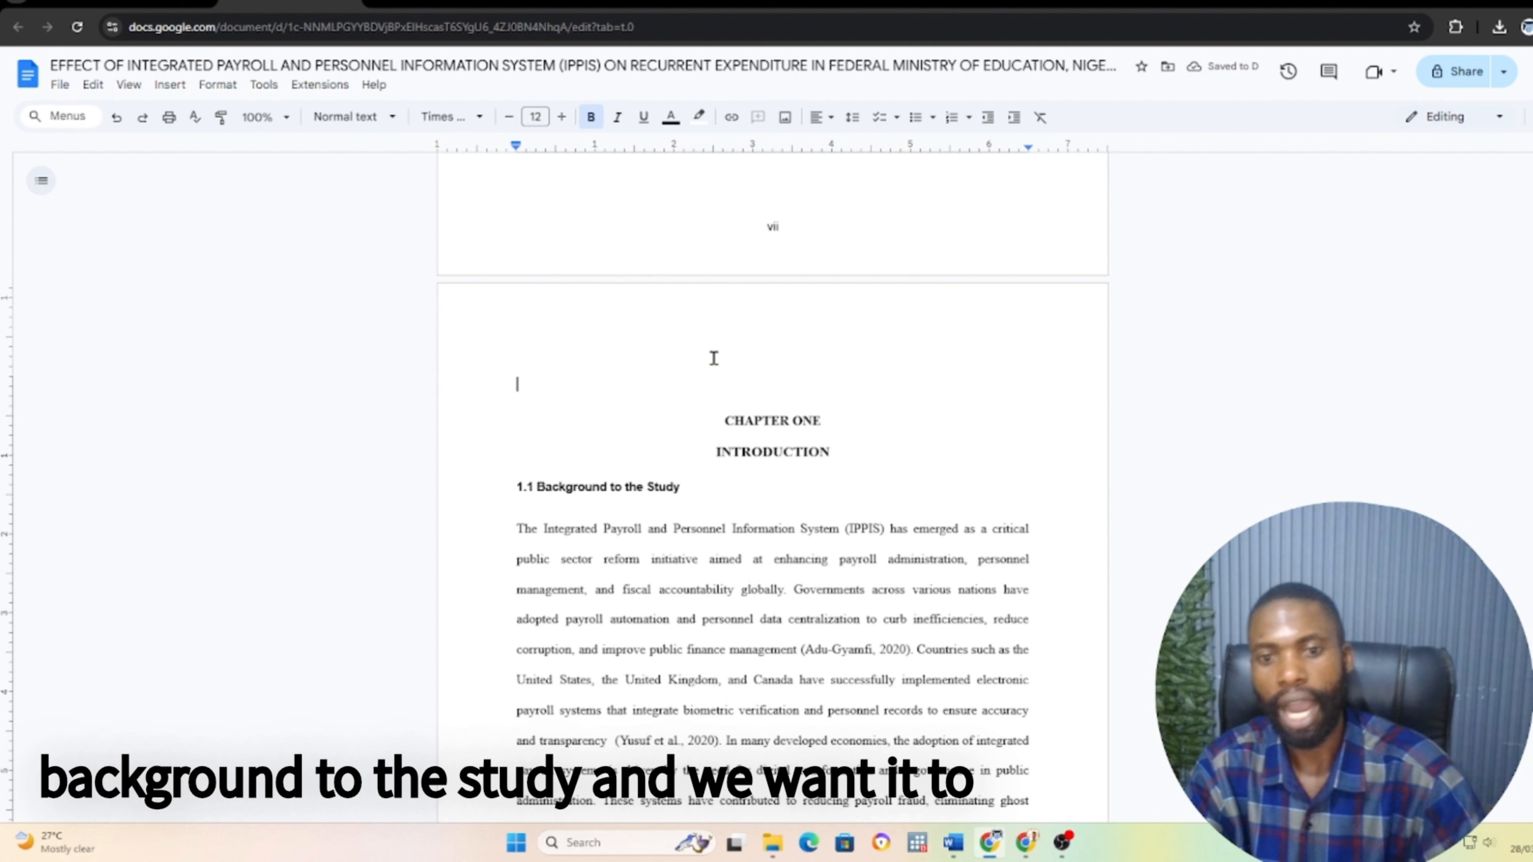
pyautogui.press('BackSpace')
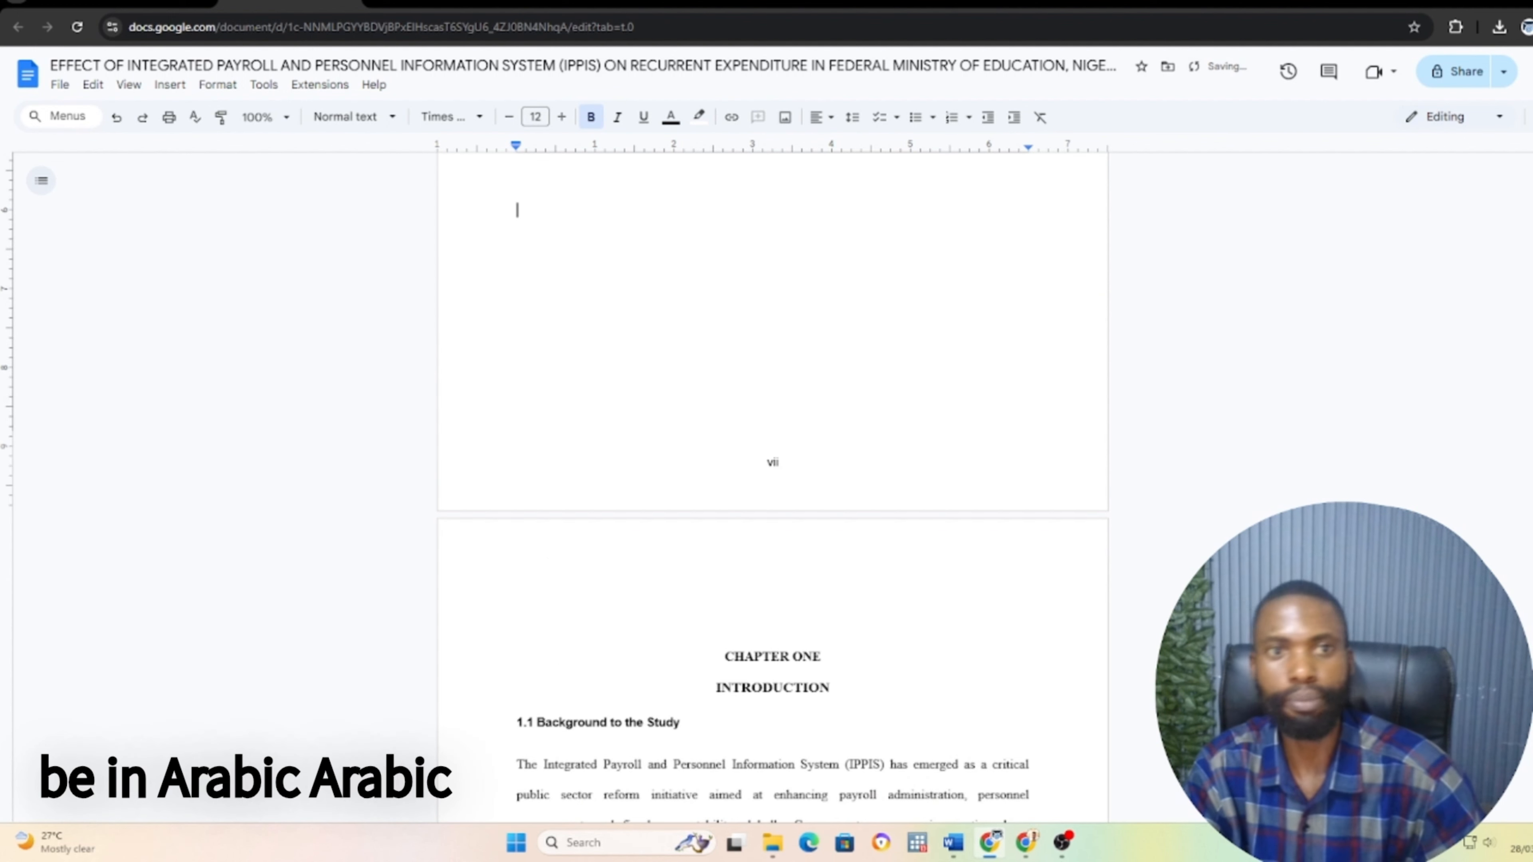
# Switch to the page numbering format document to review the Arabic numeral format, and return to the thesis
pyautogui.click(570, 7)
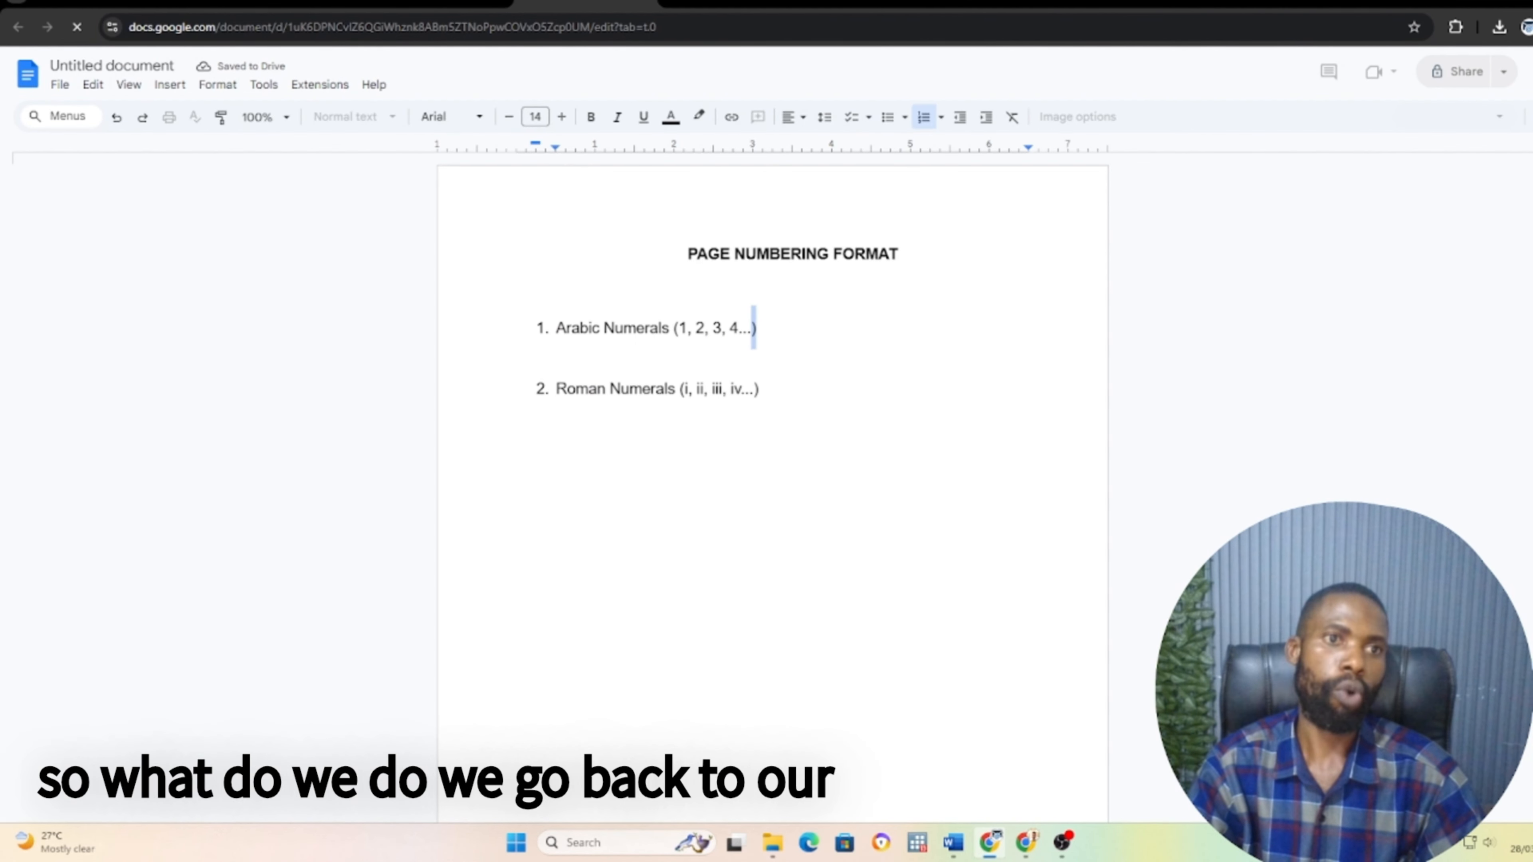
pyautogui.click(682, 367)
pyautogui.click(284, 7)
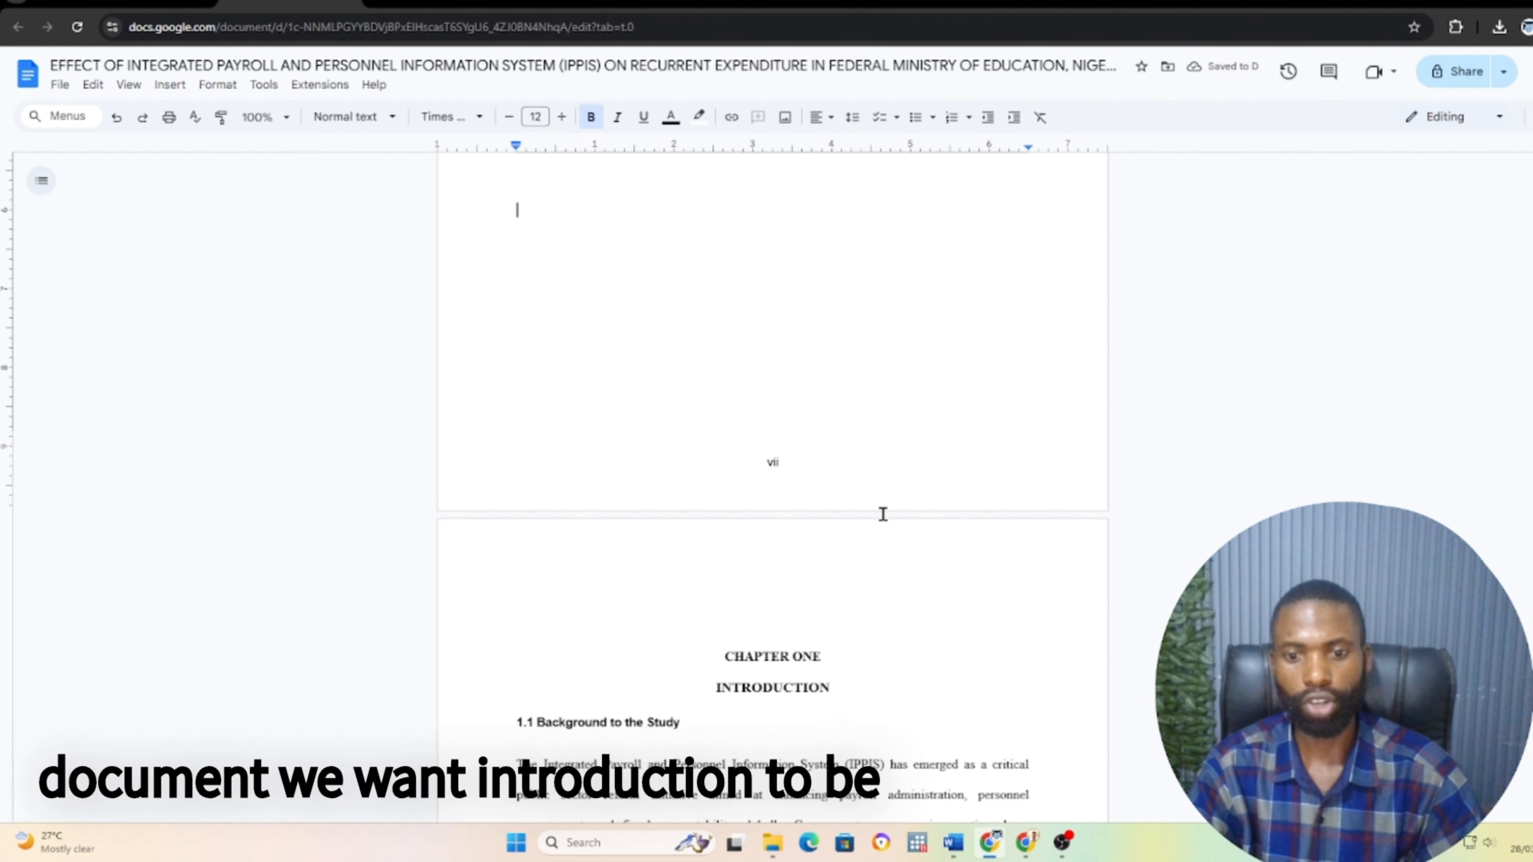
# Examine the footers of the first Chapter One pages for page numbers carried over from the preliminary pages
pyautogui.scroll(-8, 862, 477)
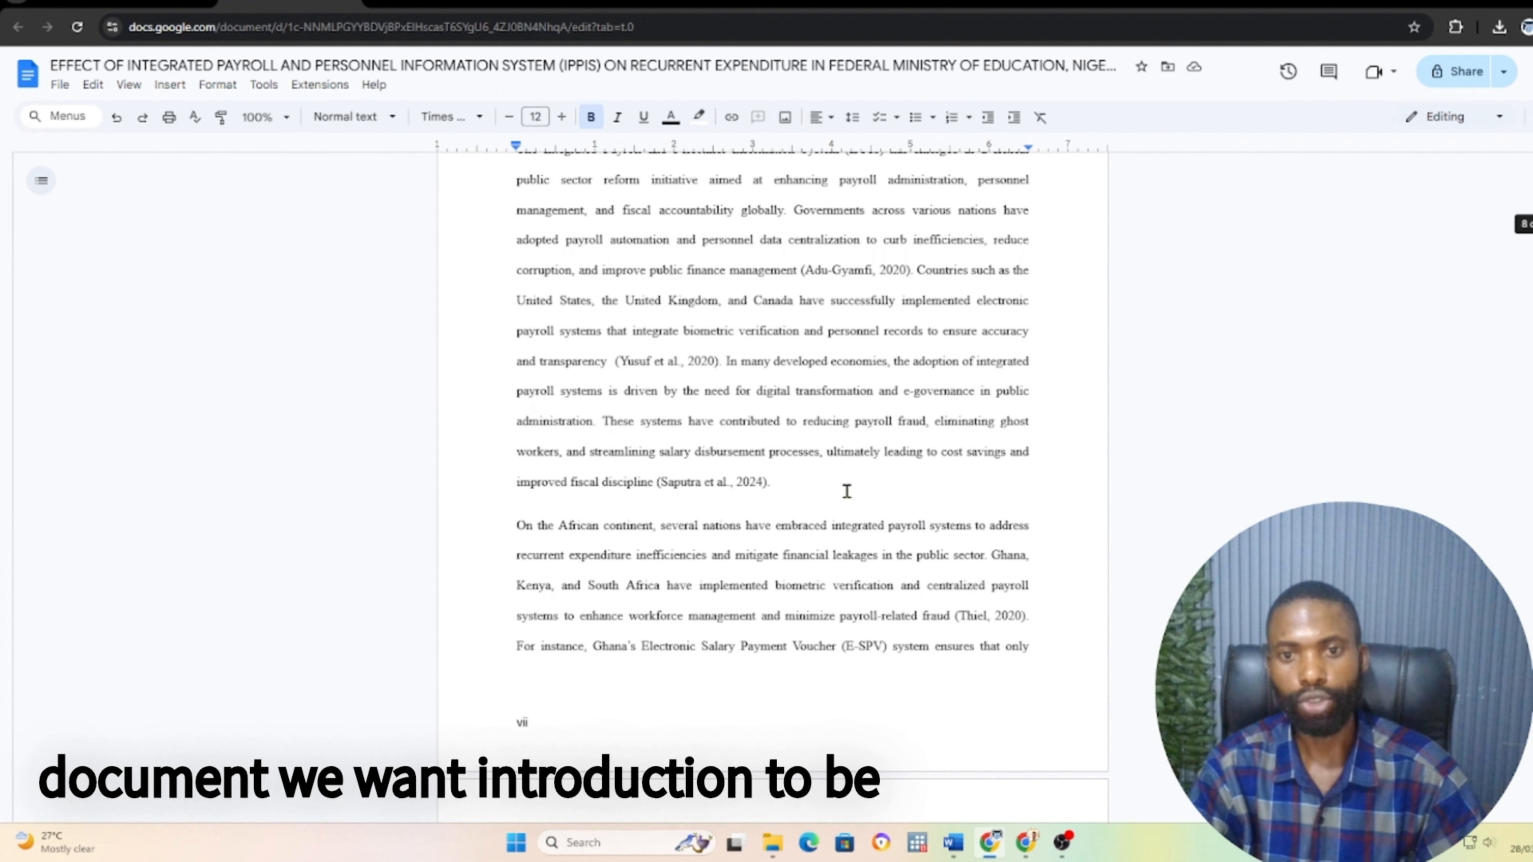
pyautogui.scroll(5, 847, 483)
pyautogui.scroll(-8, 846, 471)
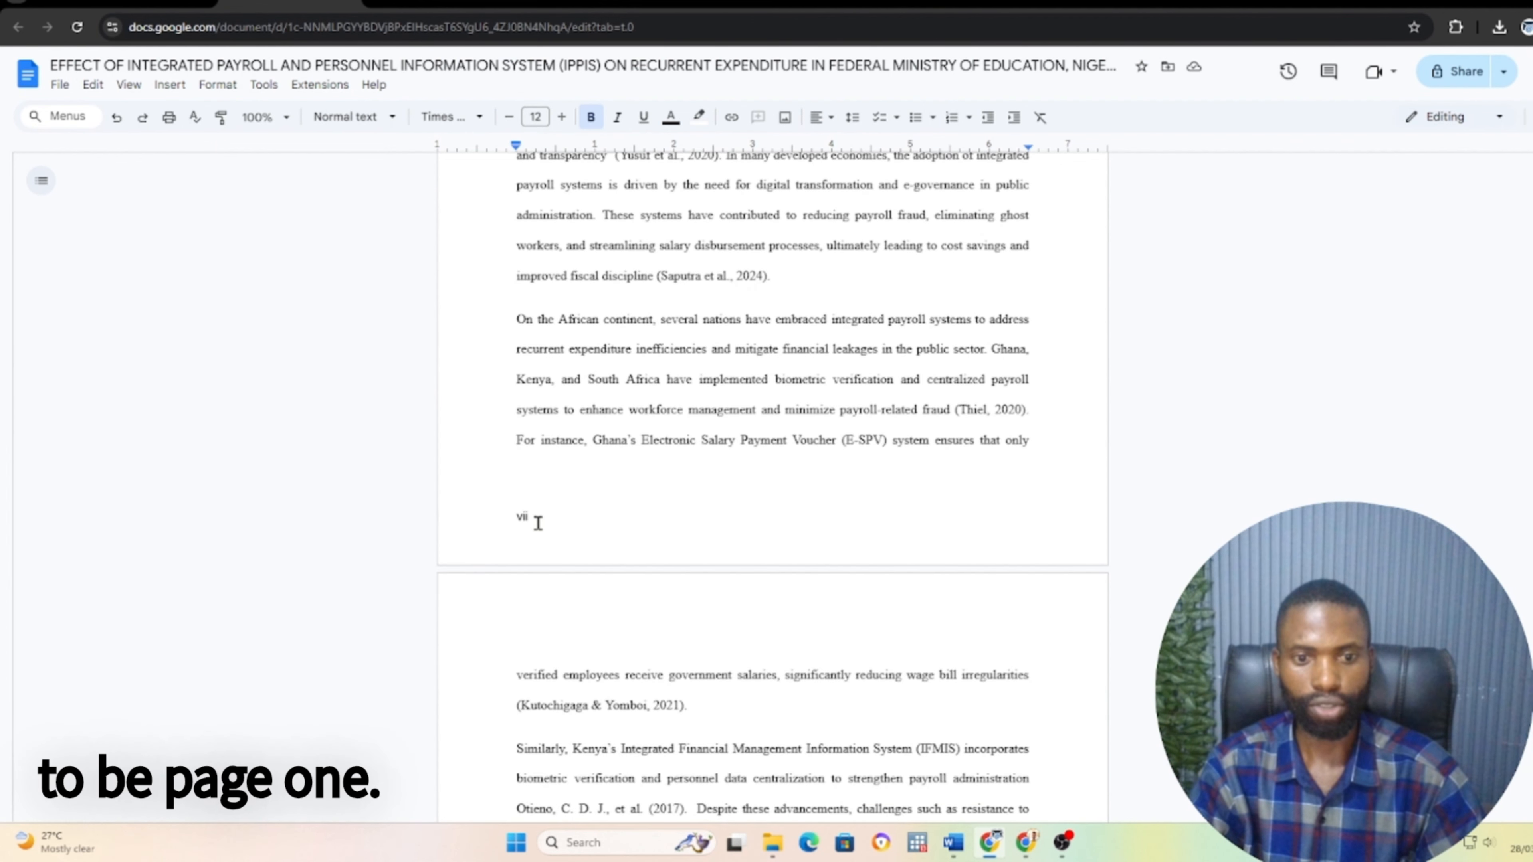
pyautogui.scroll(1, 583, 703)
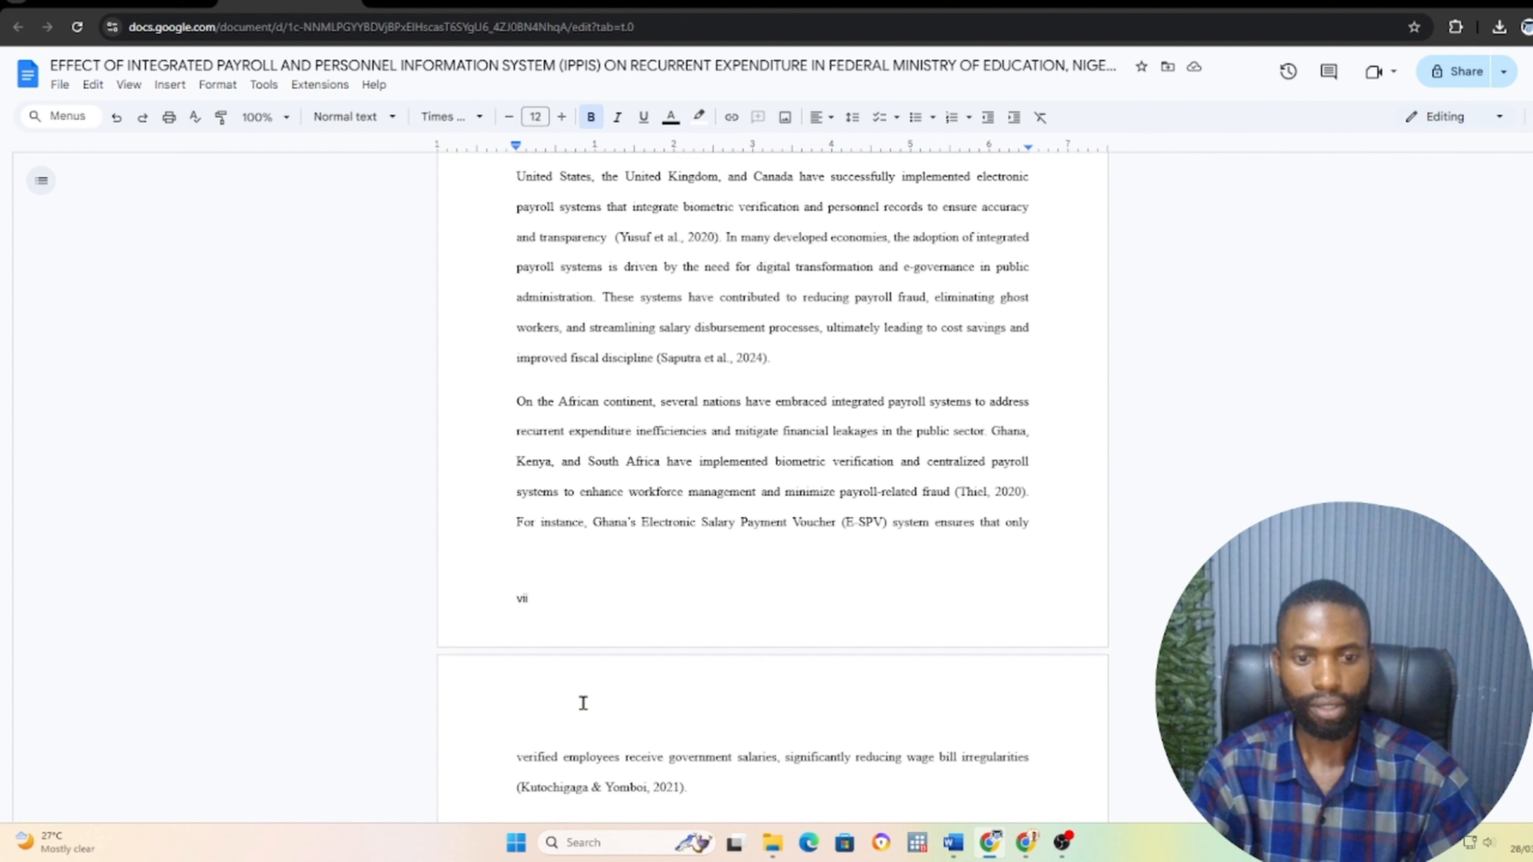
pyautogui.click(534, 604)
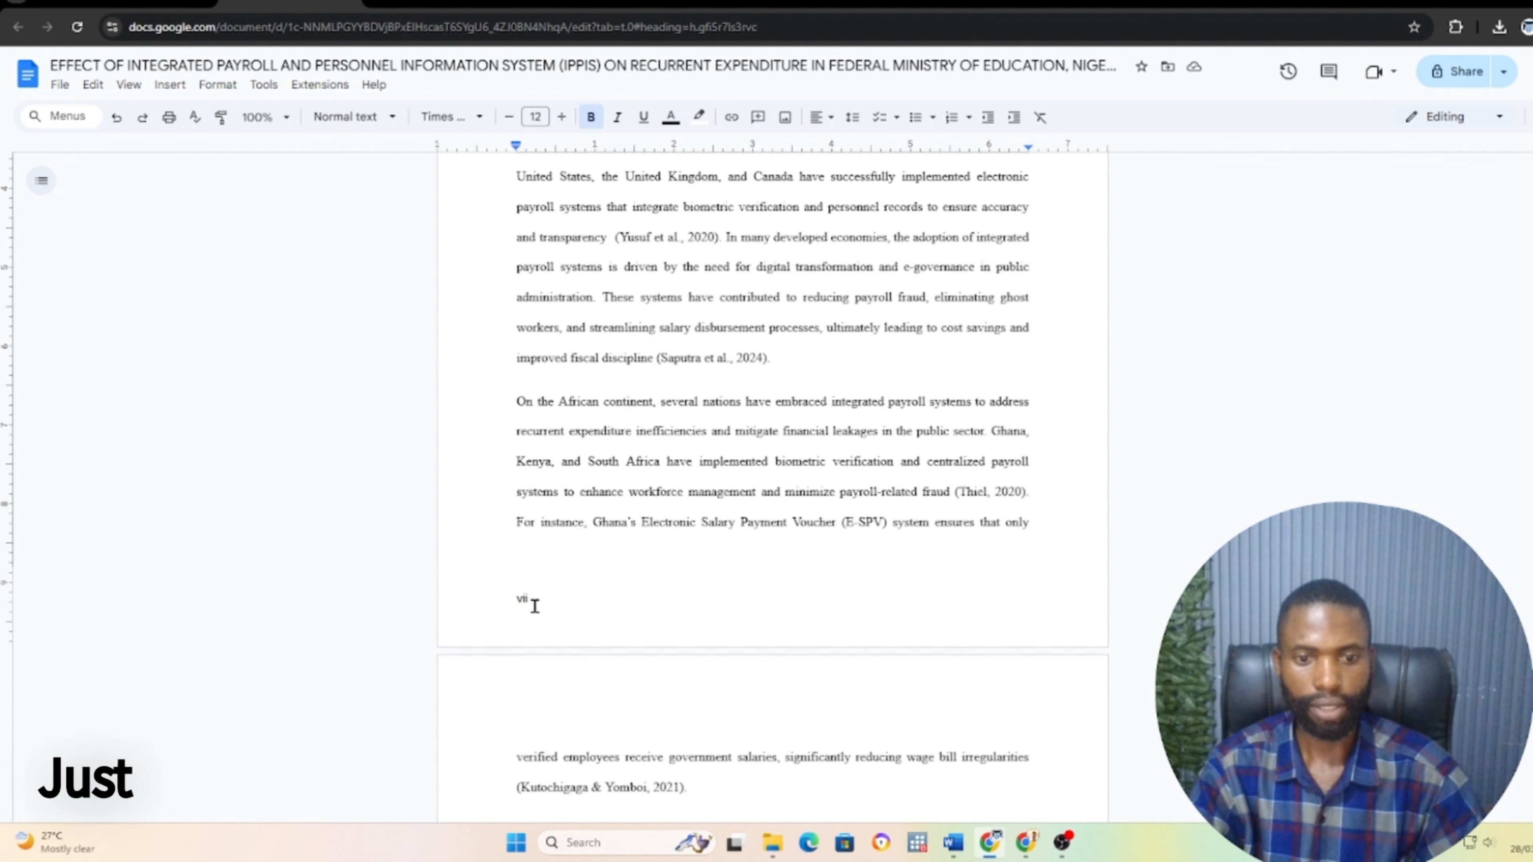
pyautogui.scroll(1, 814, 598)
pyautogui.scroll(-7, 815, 598)
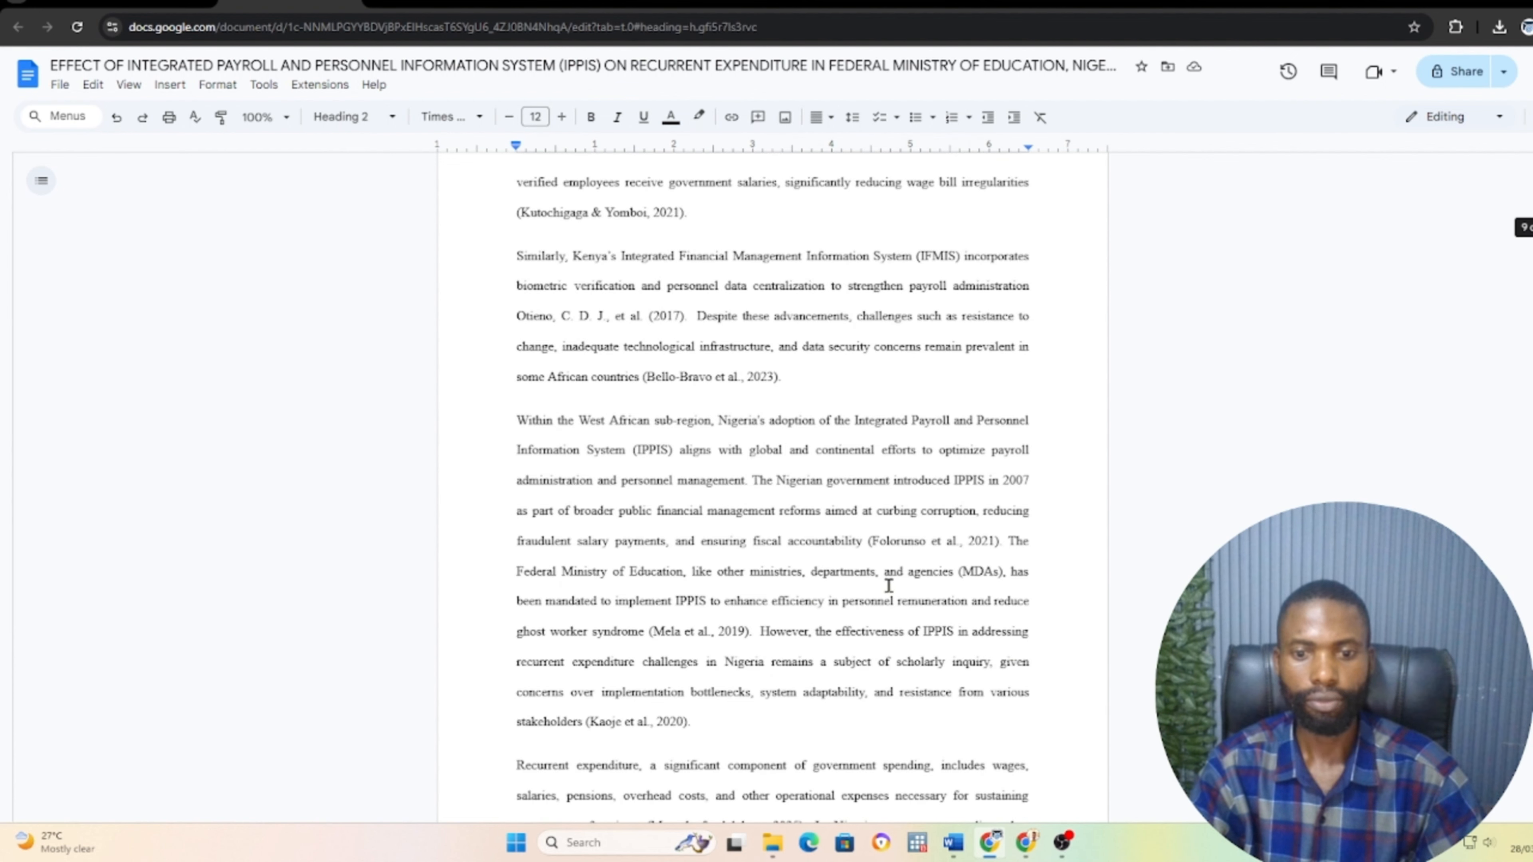
pyautogui.scroll(-10, 845, 562)
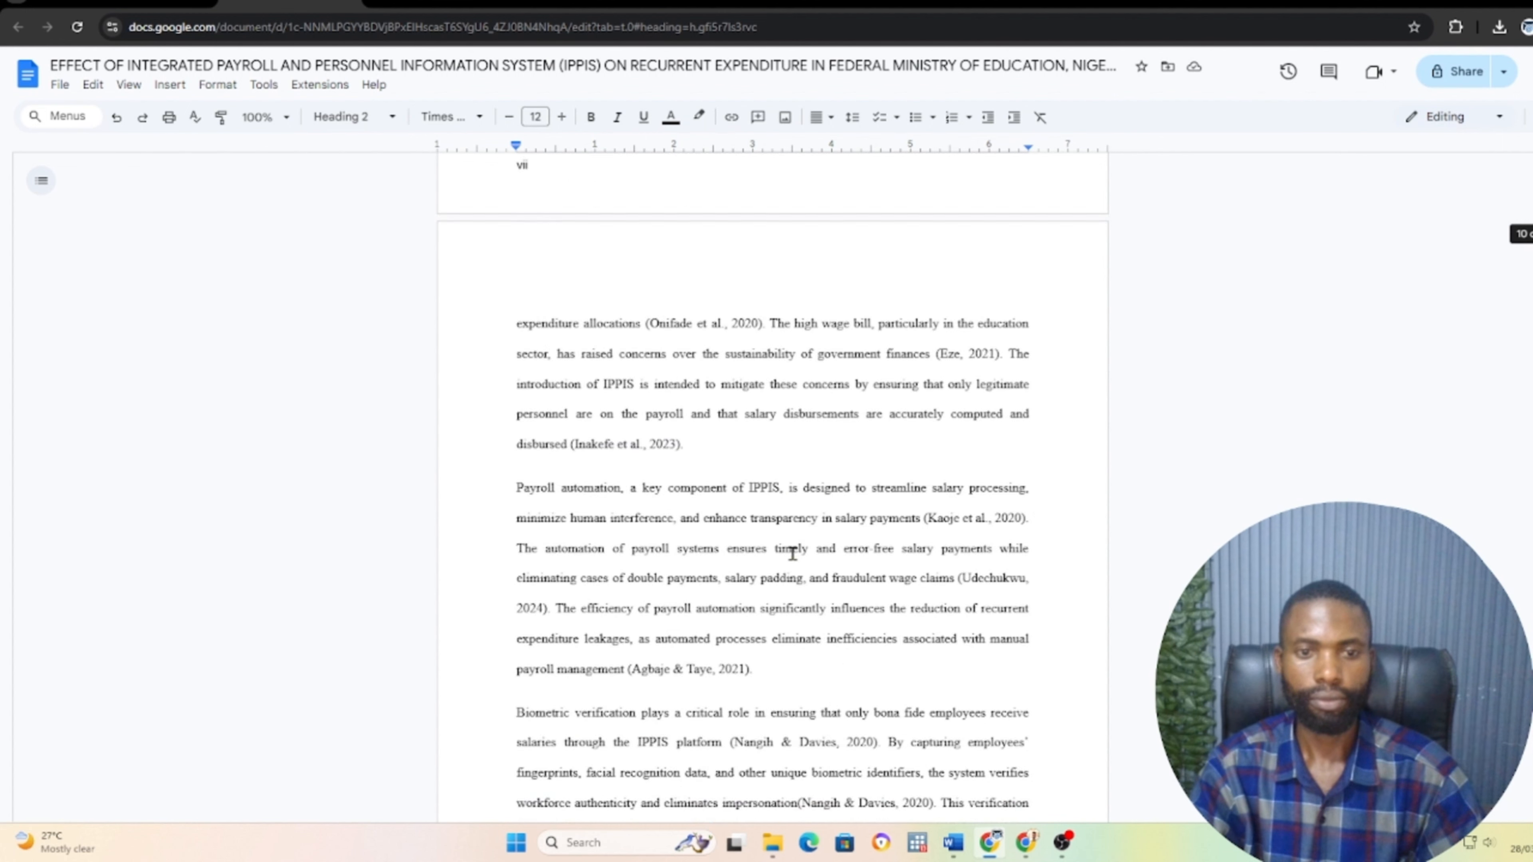
pyautogui.scroll(3, 786, 548)
# Delete the carried-over vii from the Section 8 footer and return to the Chapter One body text
pyautogui.click(534, 410)
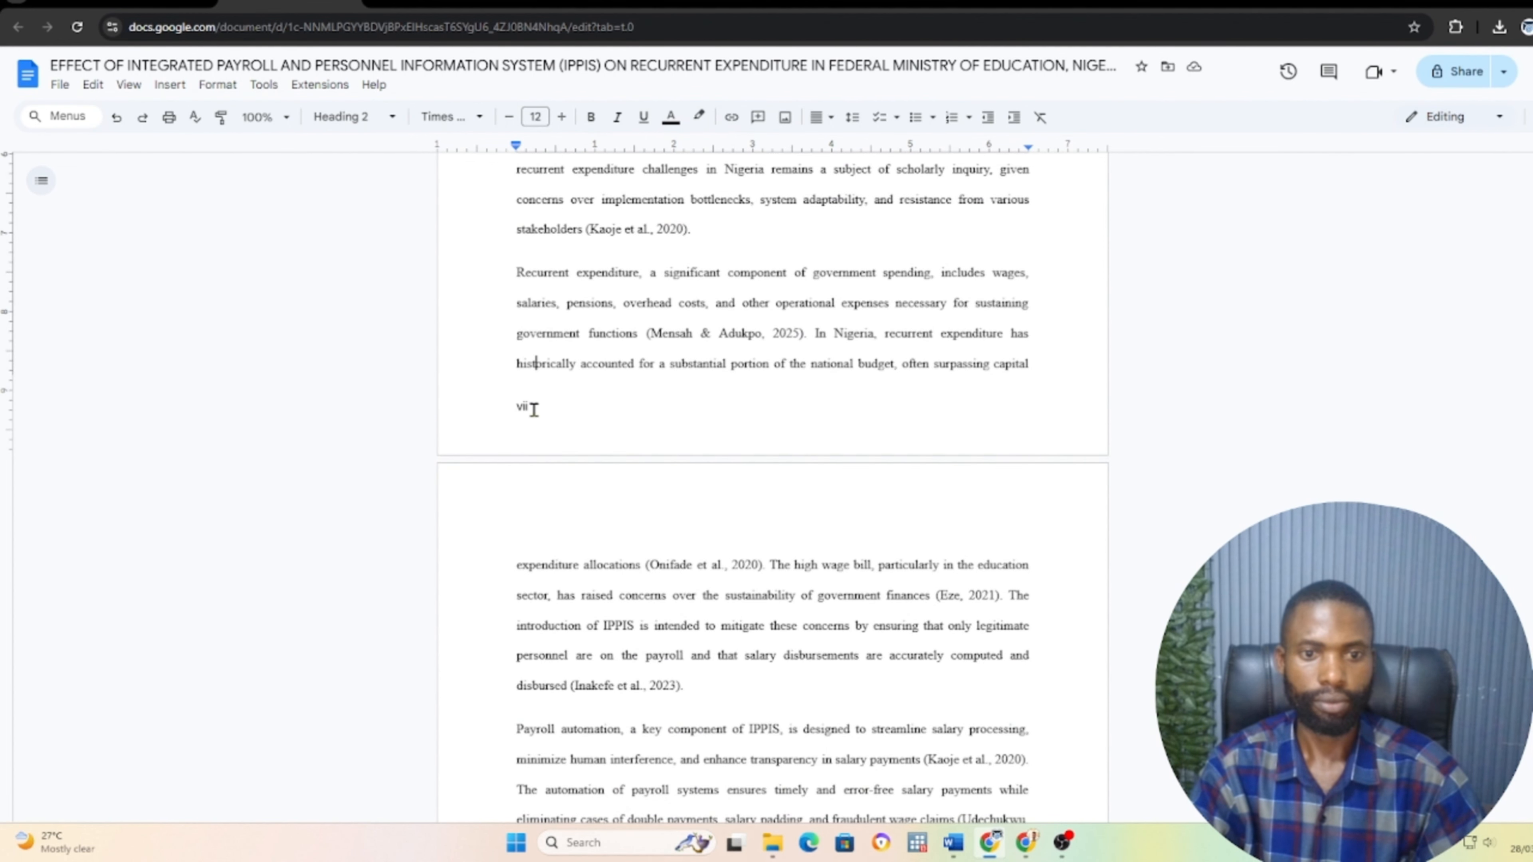
pyautogui.doubleClick(526, 409)
pyautogui.moveTo(532, 412); pyautogui.dragTo(479, 415)
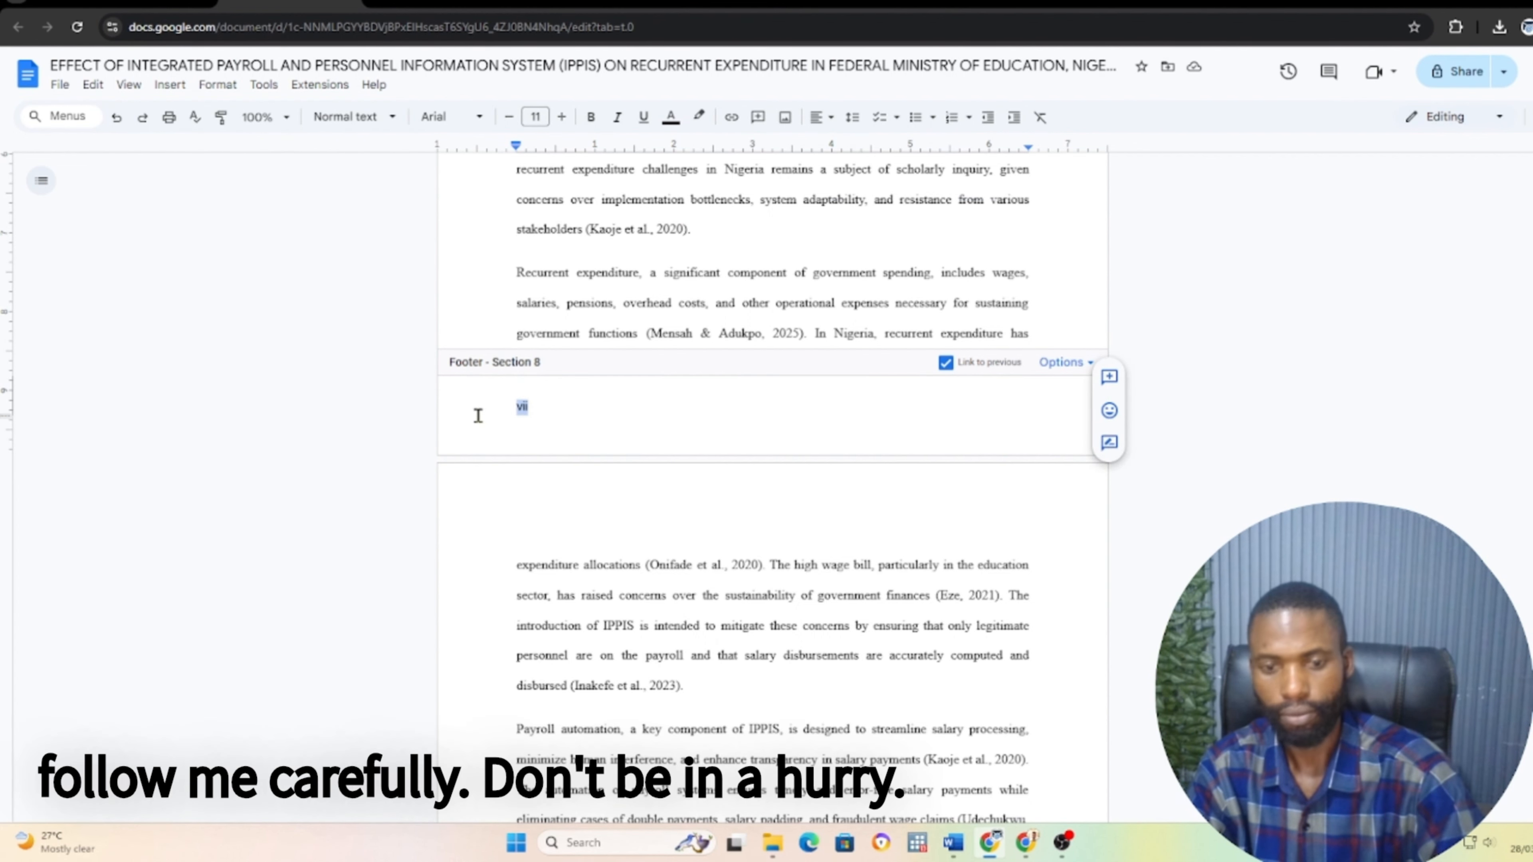
pyautogui.press('BackSpace')
pyautogui.click(733, 297)
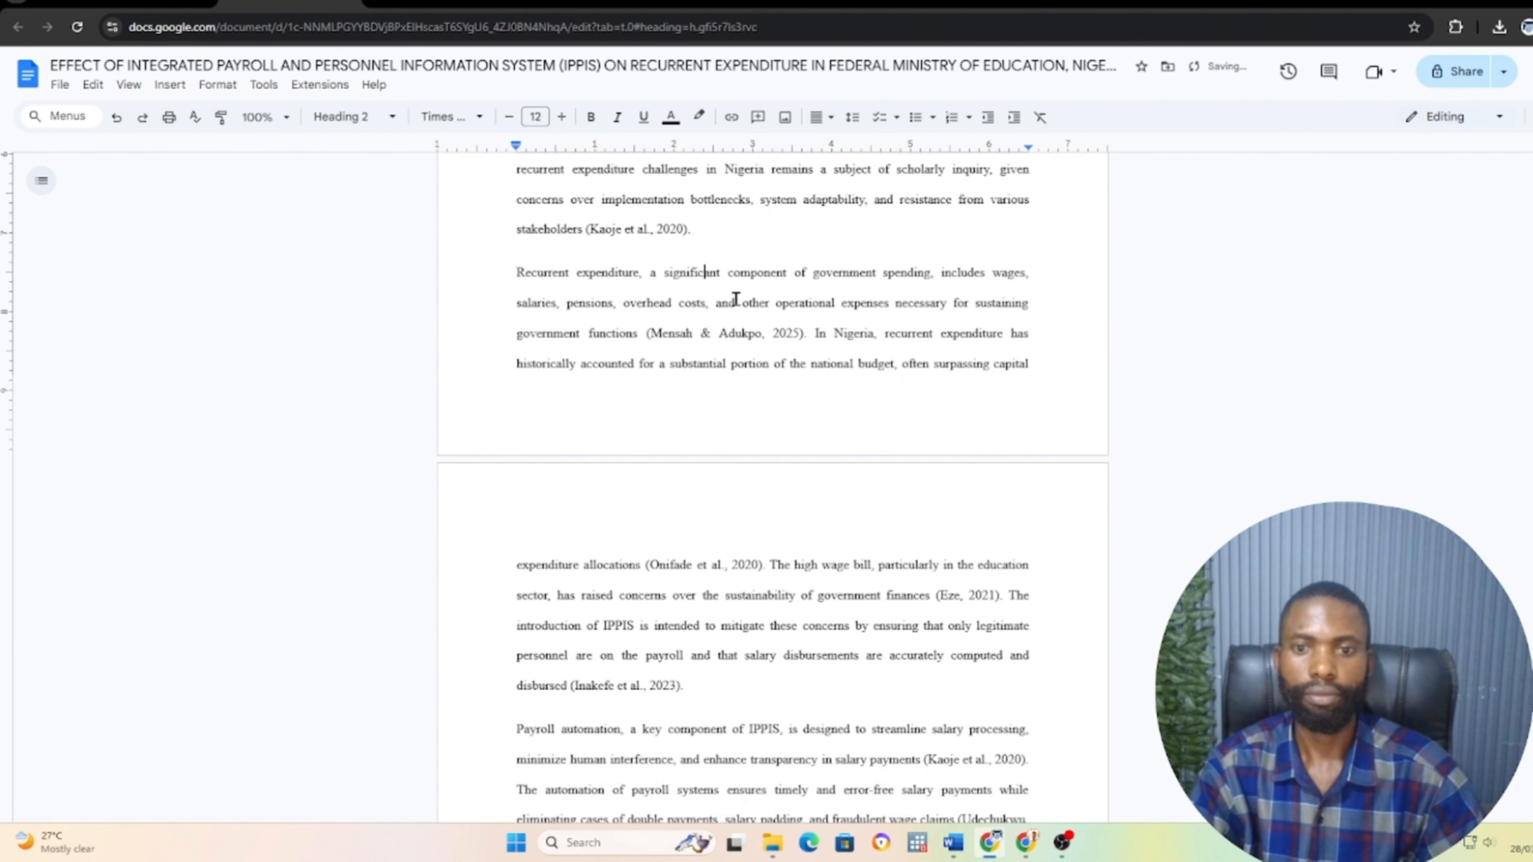
pyautogui.scroll(8, 799, 326)
pyautogui.scroll(-1, 799, 326)
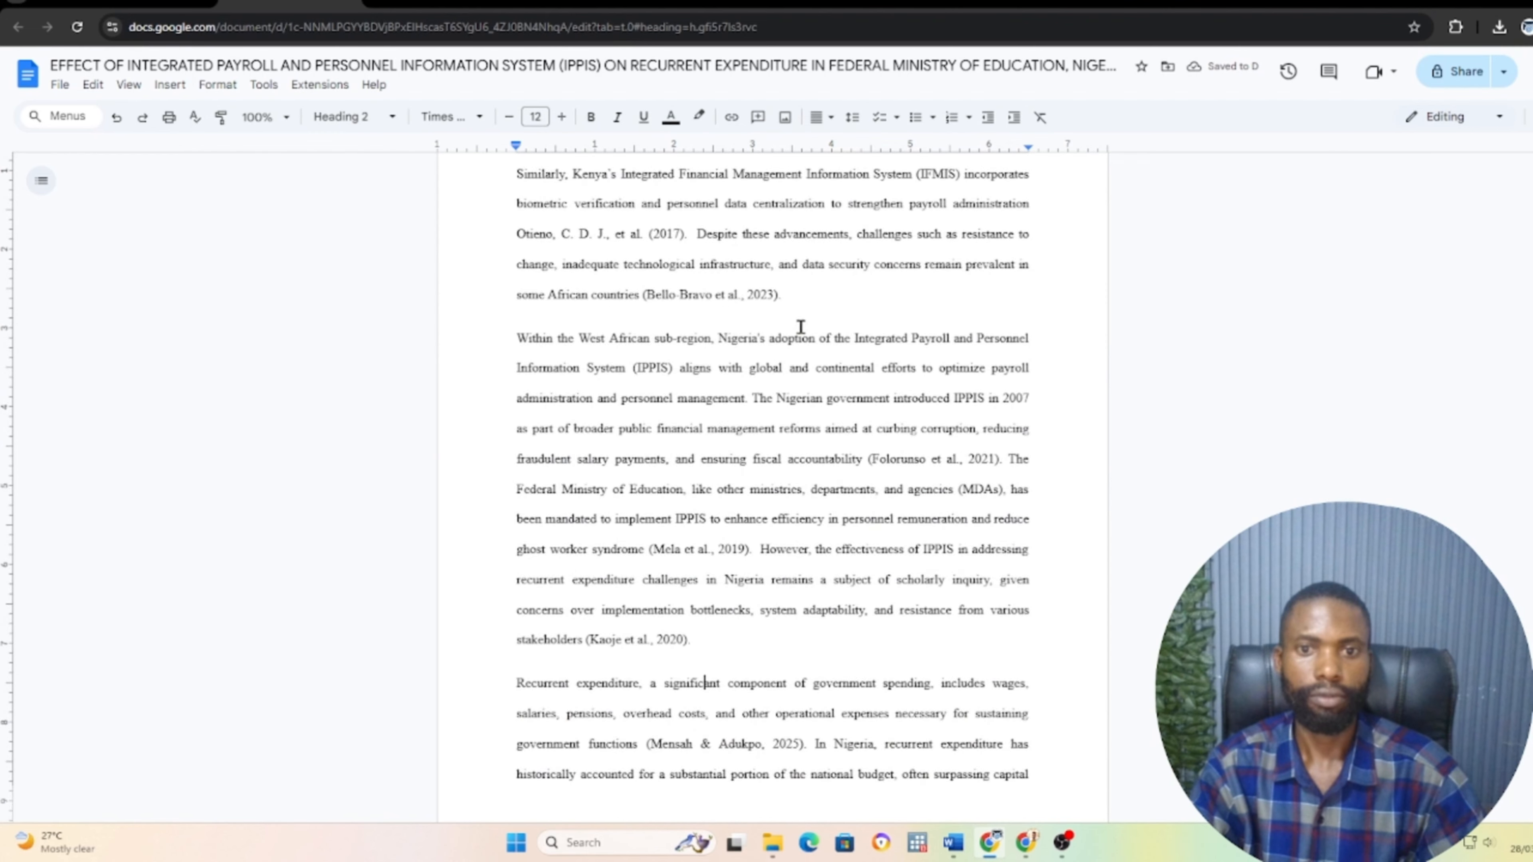
# Inspect the Section 8 footer on the first Chapter One page and return to that page's body text
pyautogui.scroll(15, 802, 326)
pyautogui.scroll(5, 809, 328)
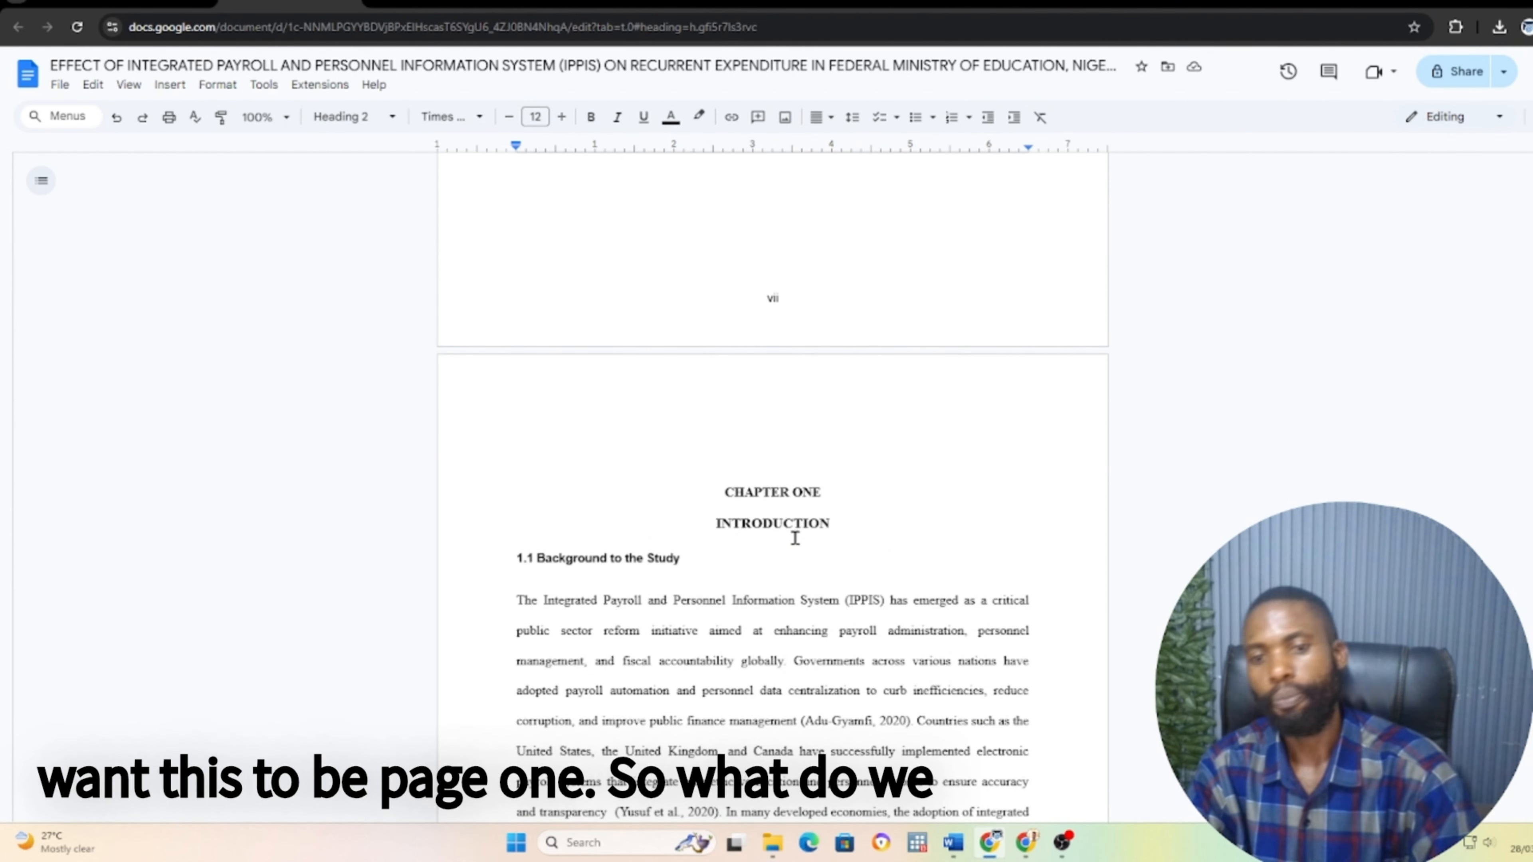
pyautogui.click(425, 471)
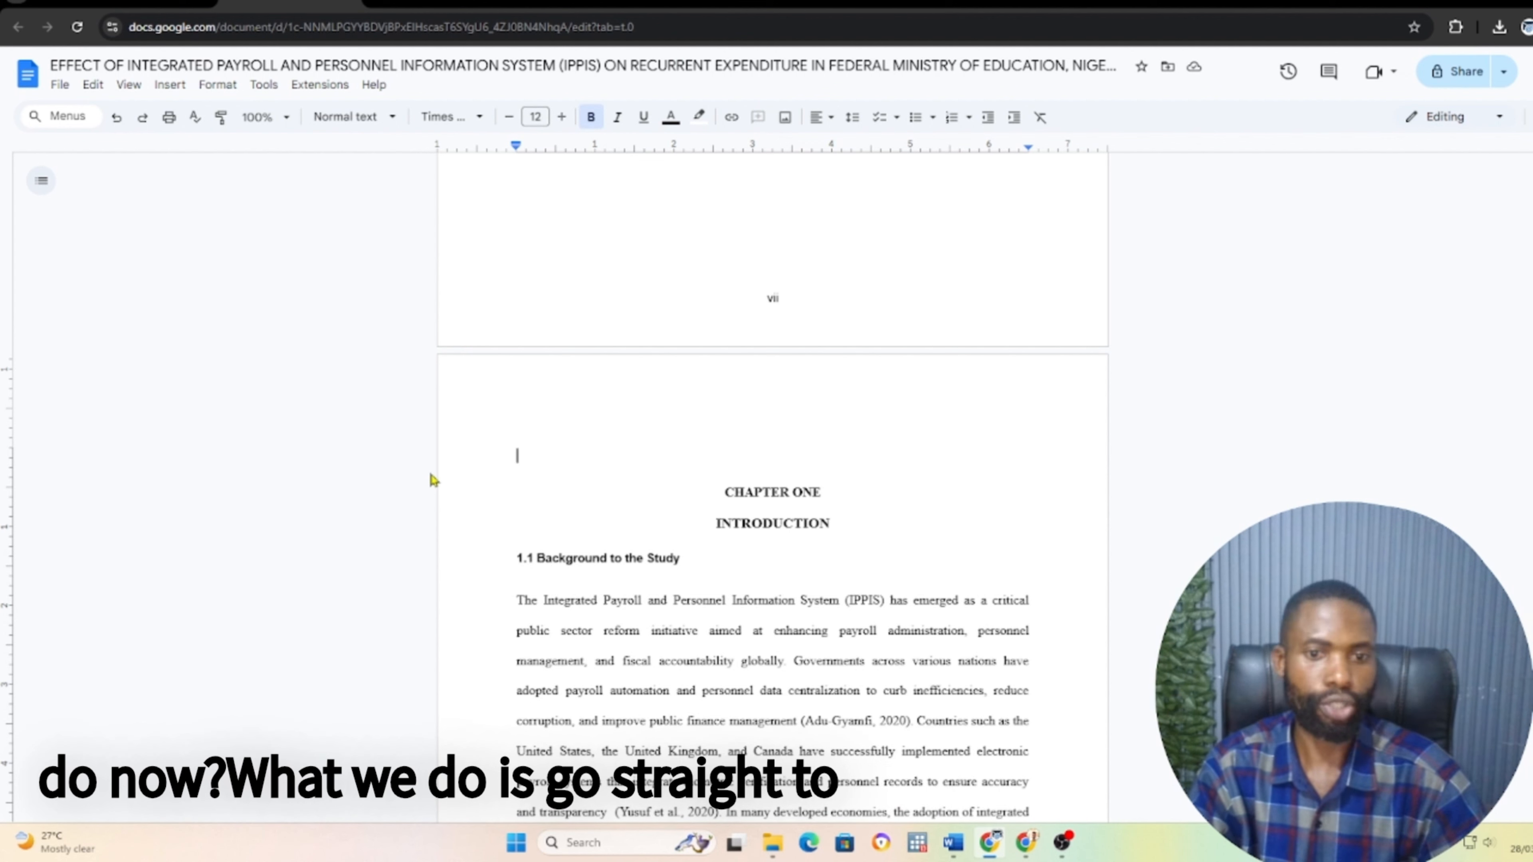
pyautogui.scroll(5, 444, 489)
pyautogui.scroll(-15, 893, 477)
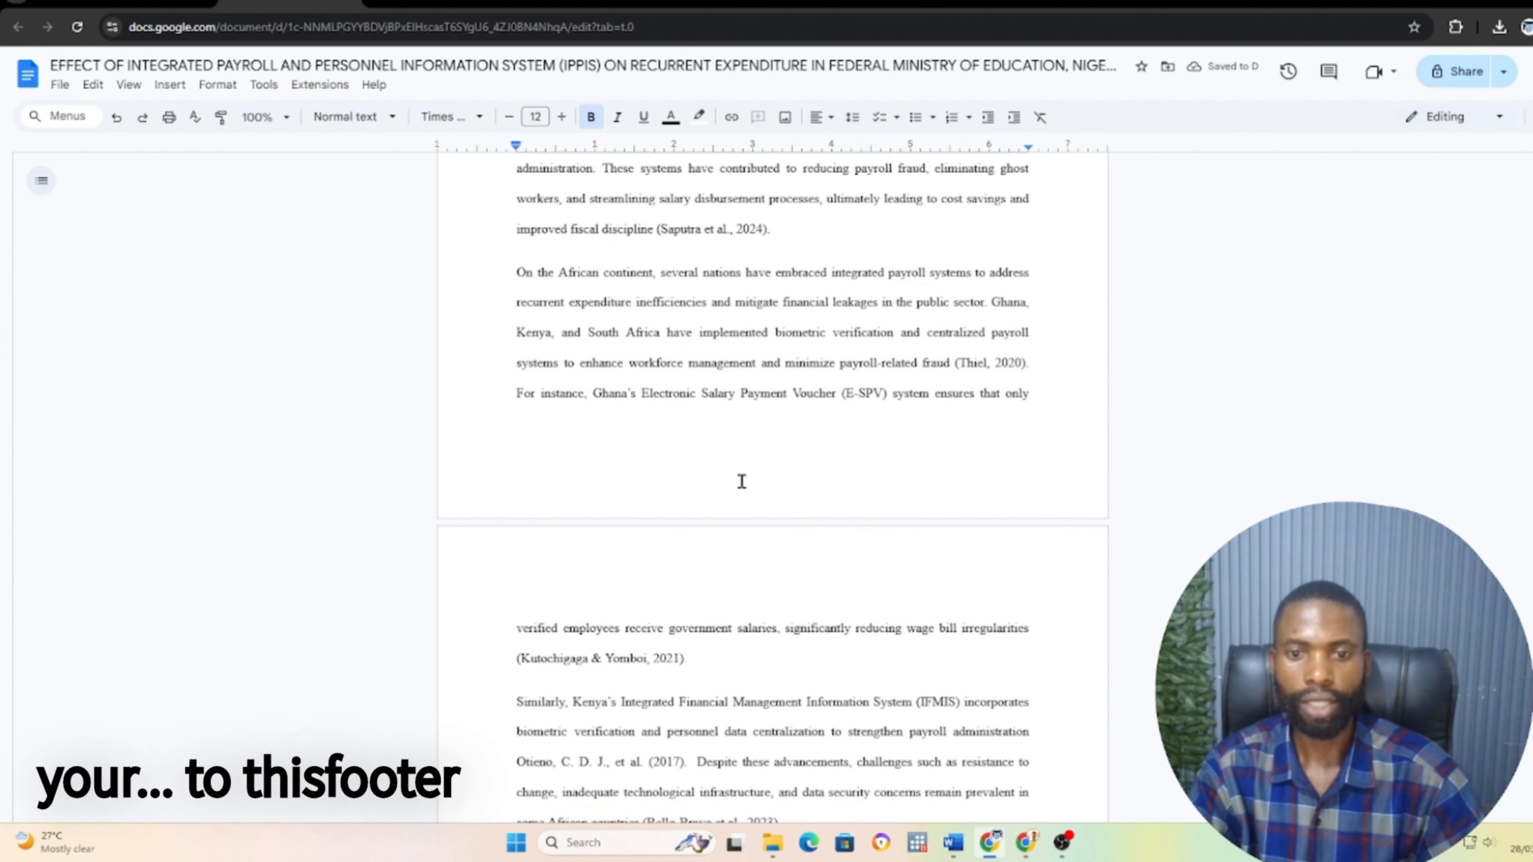
pyautogui.click(742, 482)
pyautogui.doubleClick(748, 486)
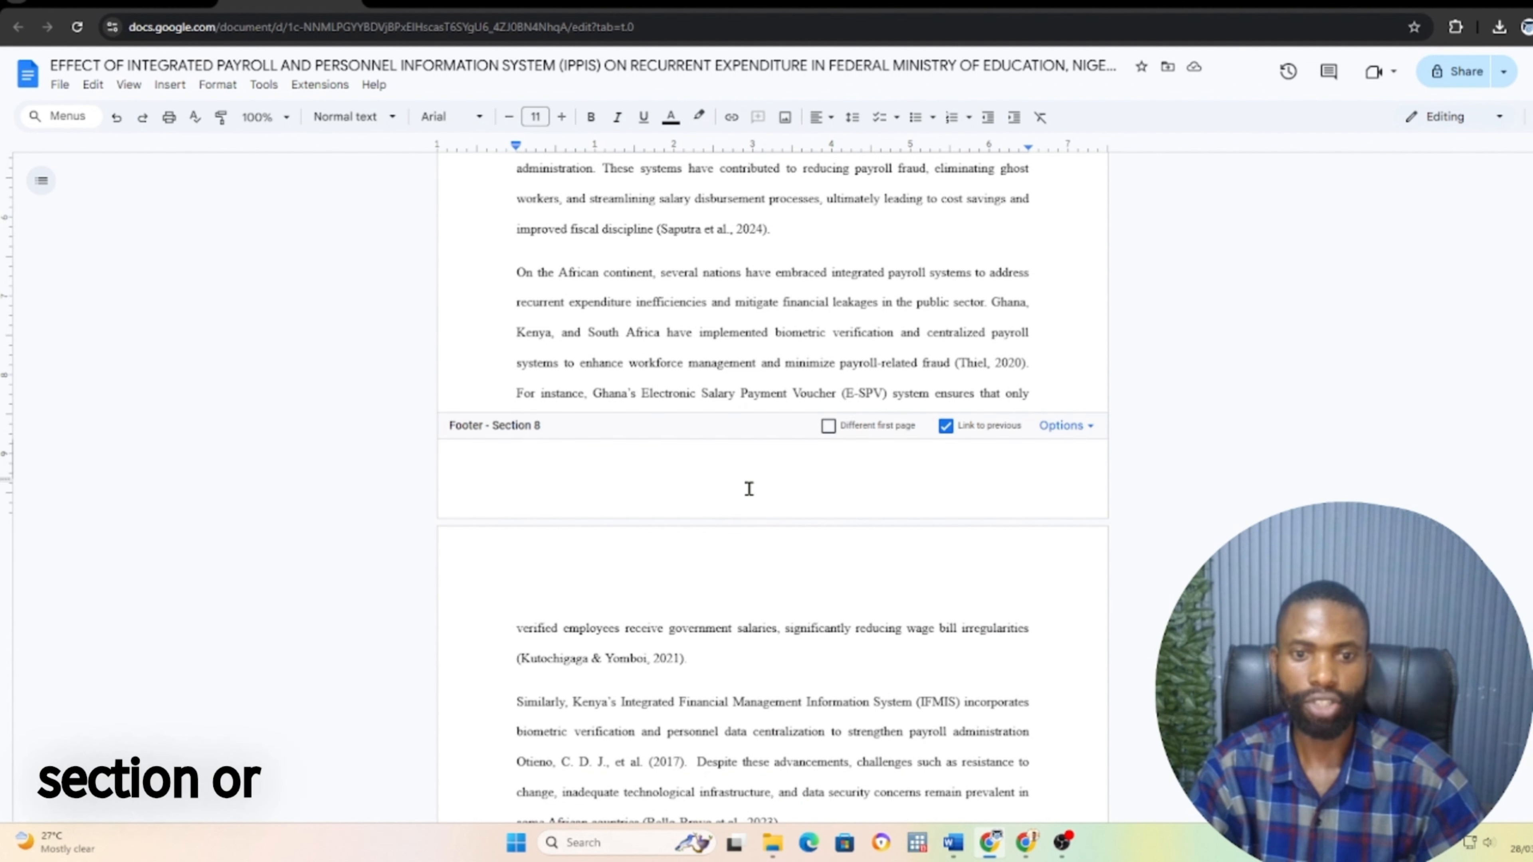
pyautogui.click(780, 275)
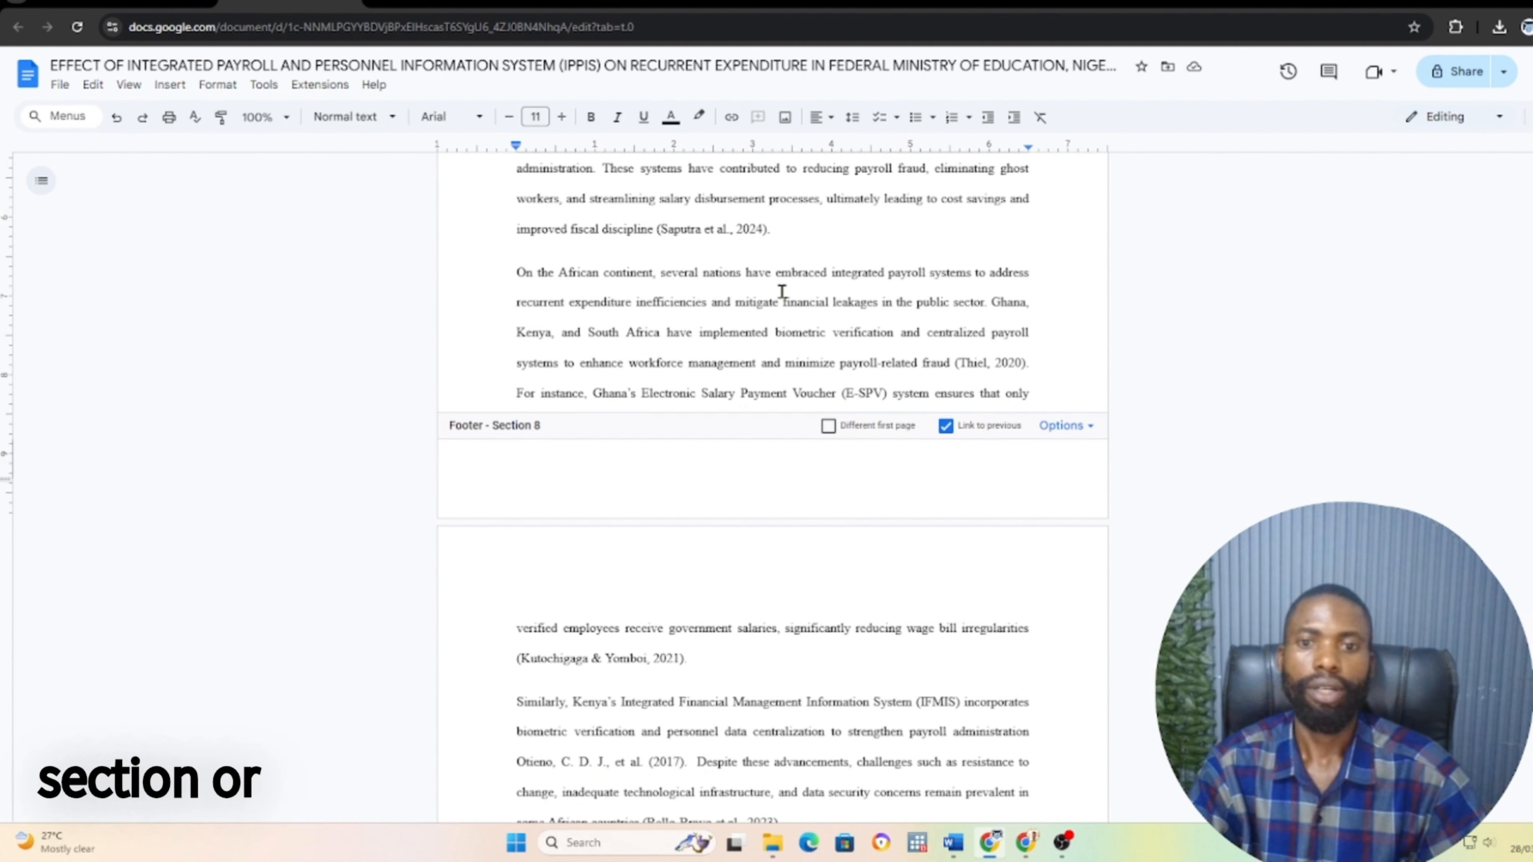
pyautogui.doubleClick(780, 275)
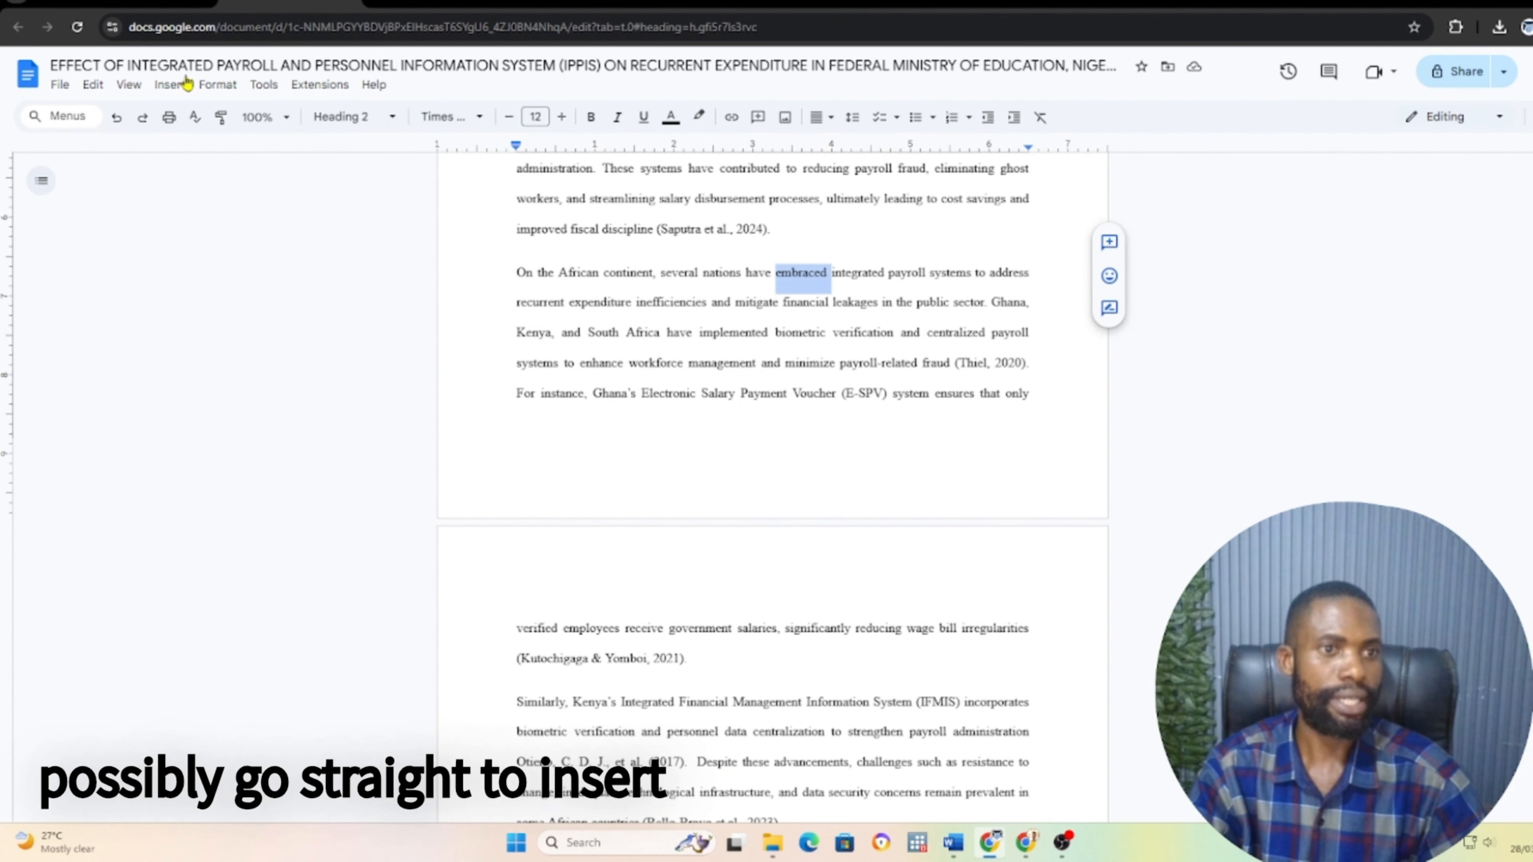
# Add footer page numbers from this section forward, shown on the first page and starting at 1
pyautogui.click(169, 85)
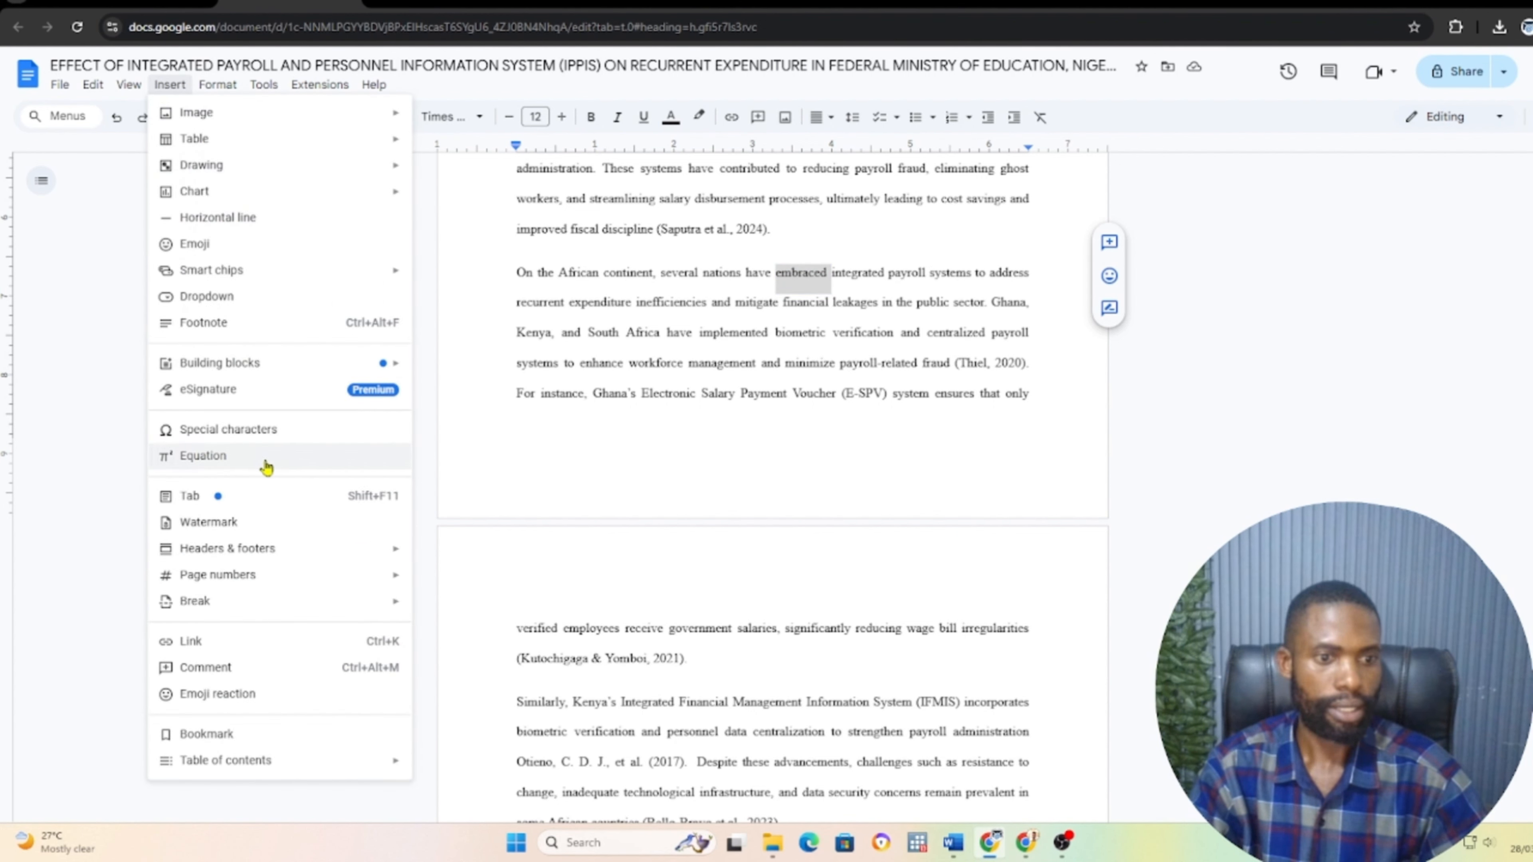
pyautogui.moveTo(204, 580)
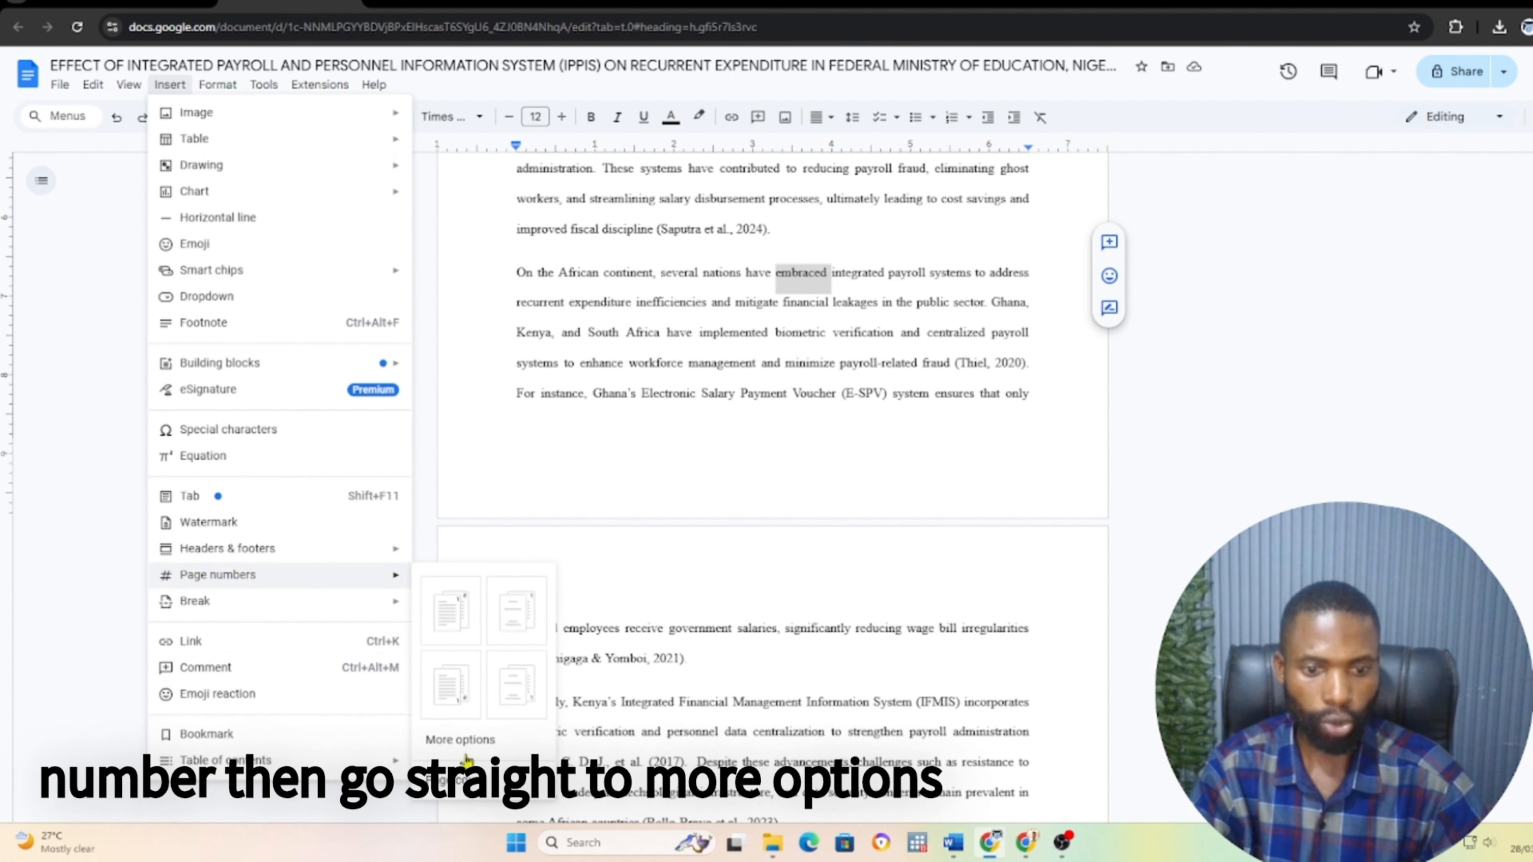
pyautogui.click(468, 740)
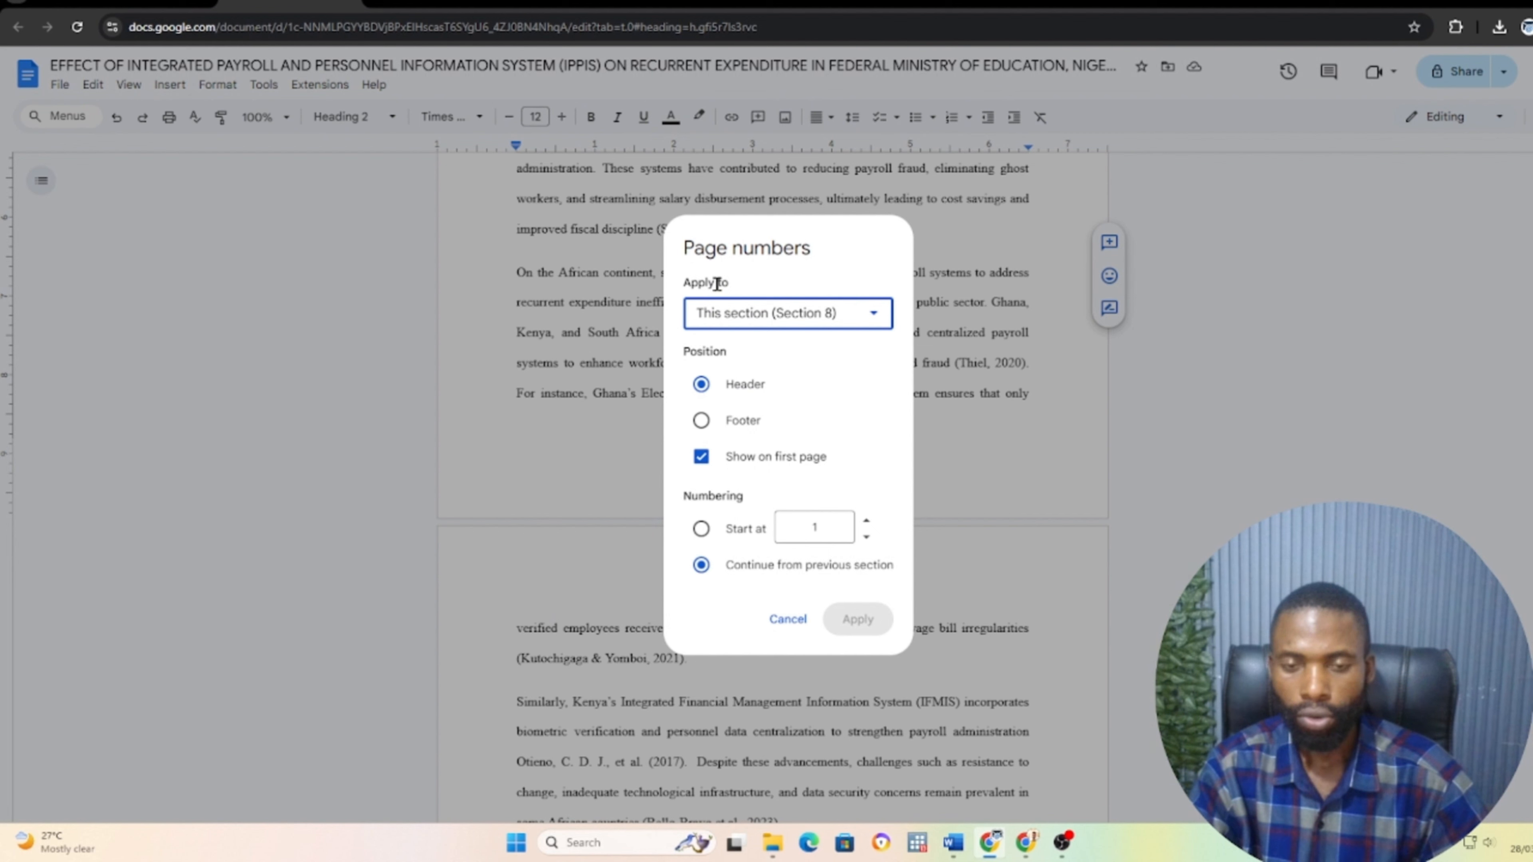
pyautogui.click(874, 314)
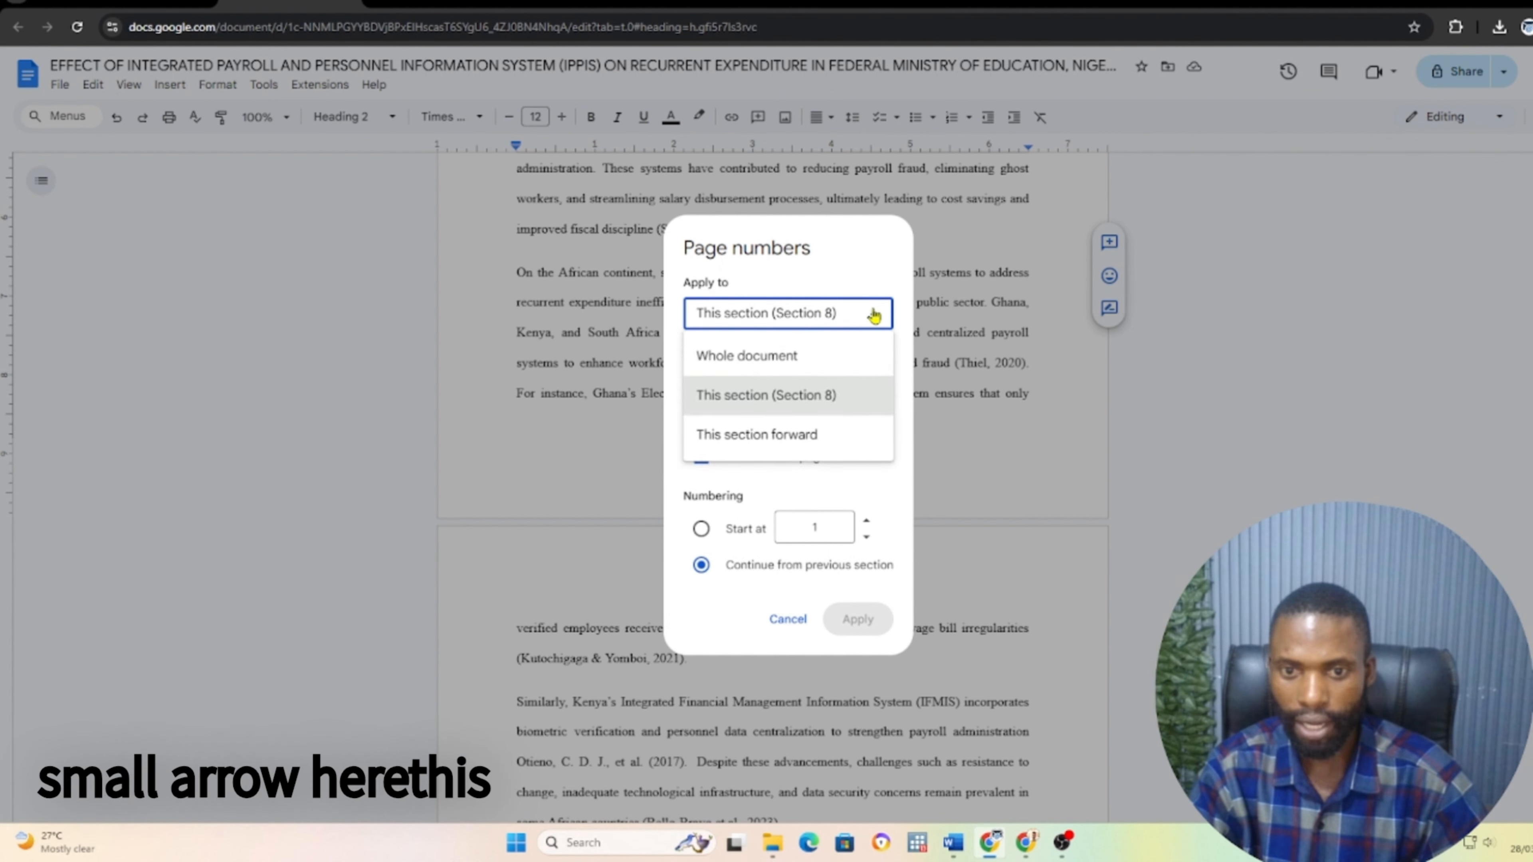
pyautogui.click(751, 447)
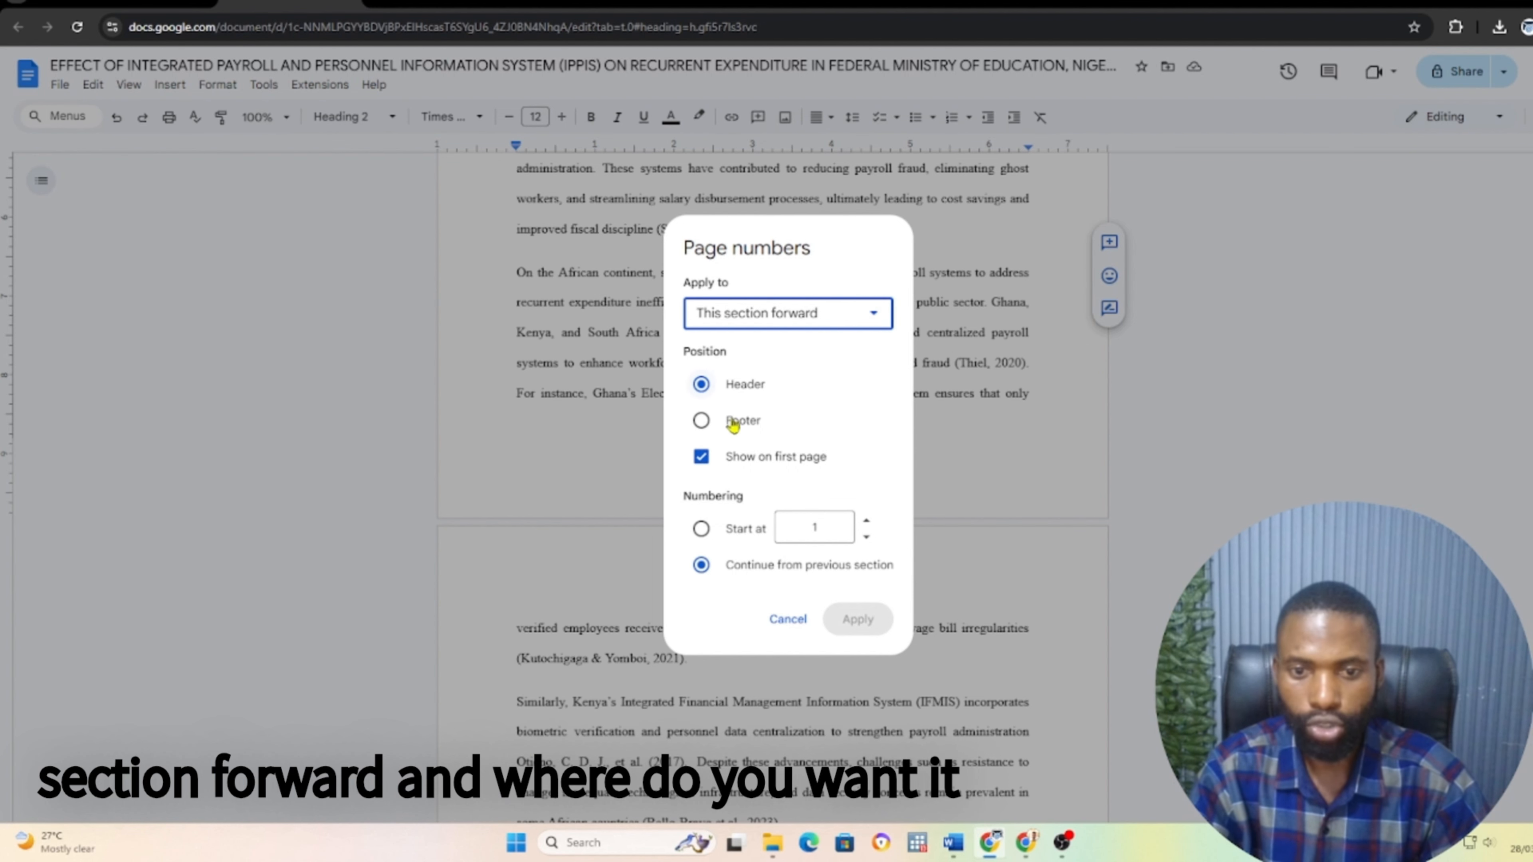
pyautogui.click(700, 421)
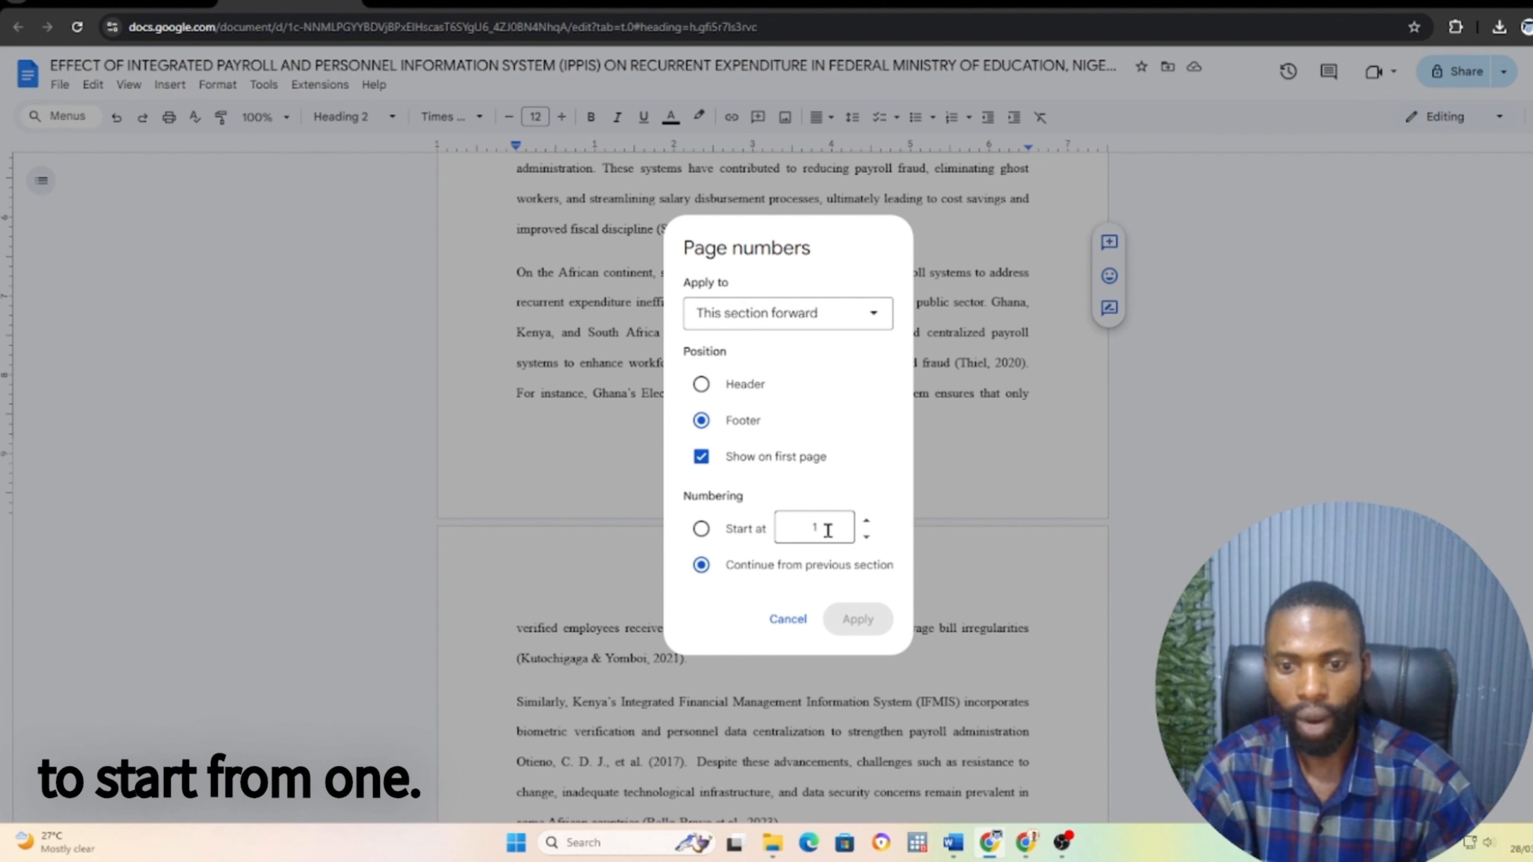
pyautogui.click(702, 535)
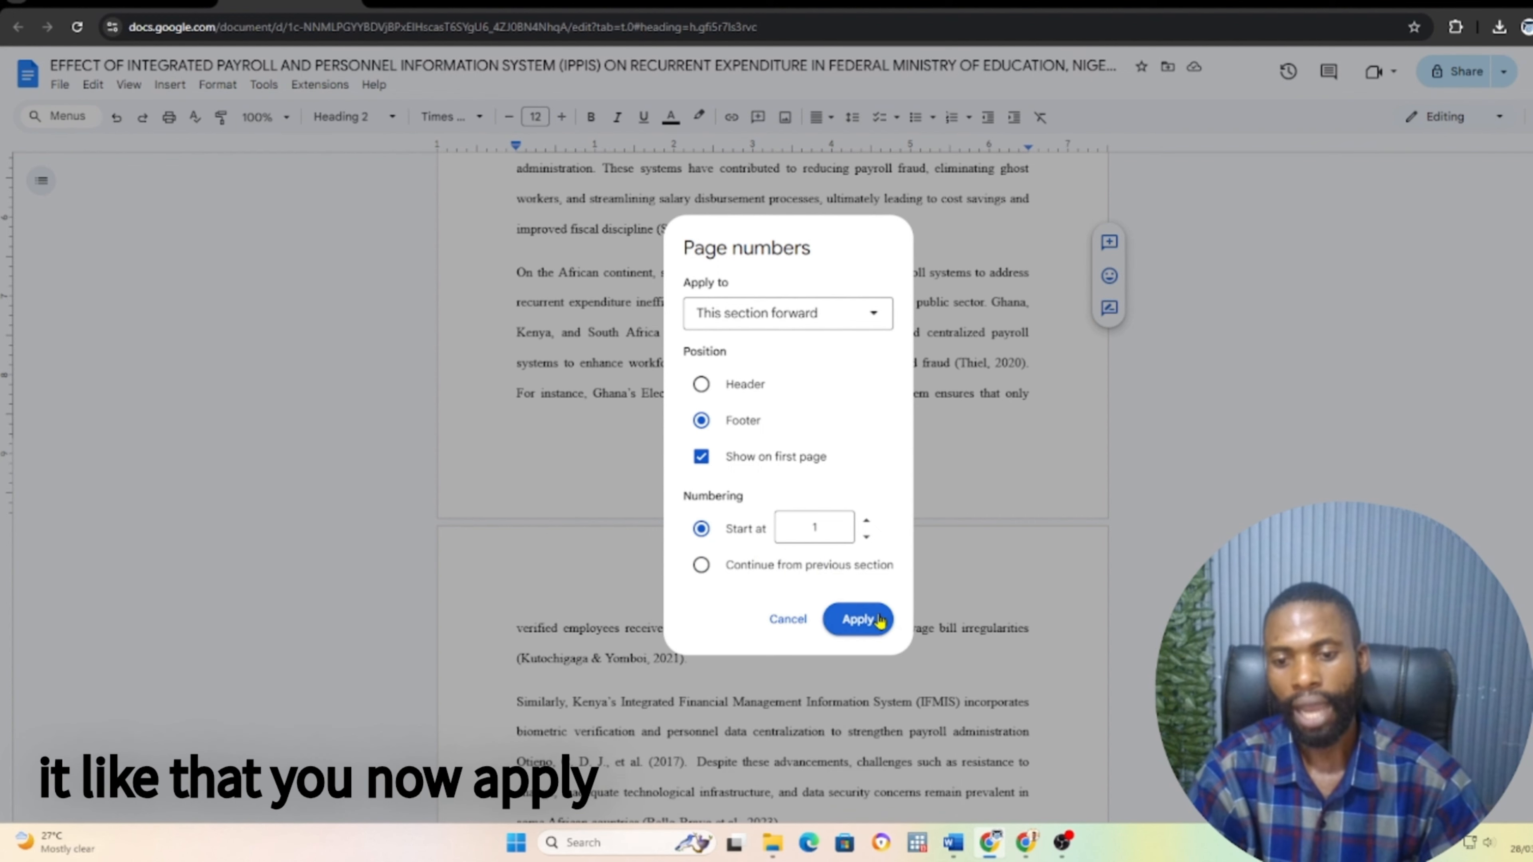
pyautogui.click(873, 625)
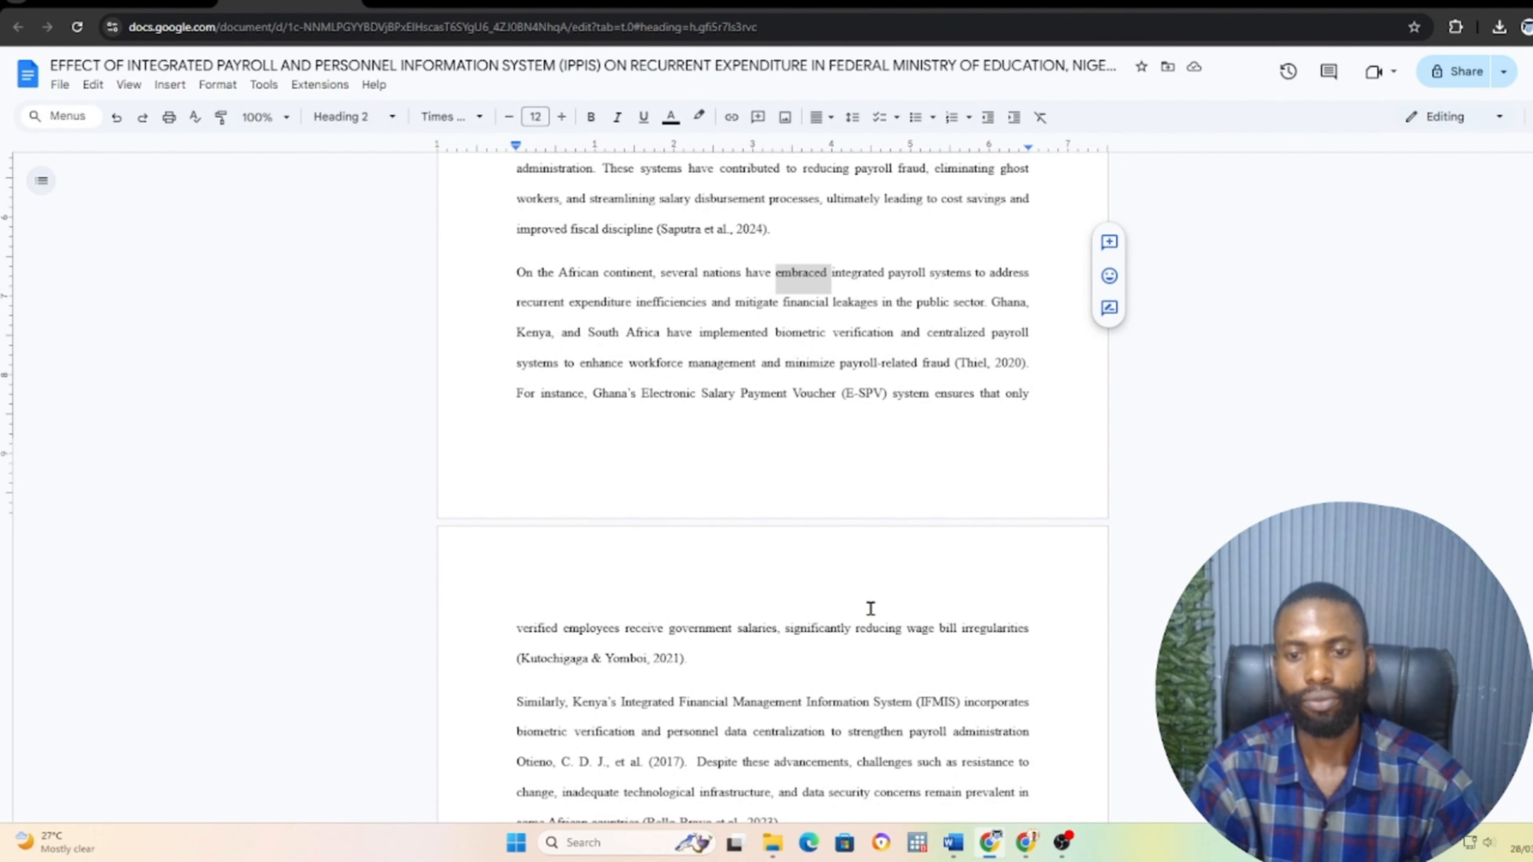
# Centre the page number in the Section 8 footer and return to the Chapter One body text
pyautogui.scroll(8, 869, 606)
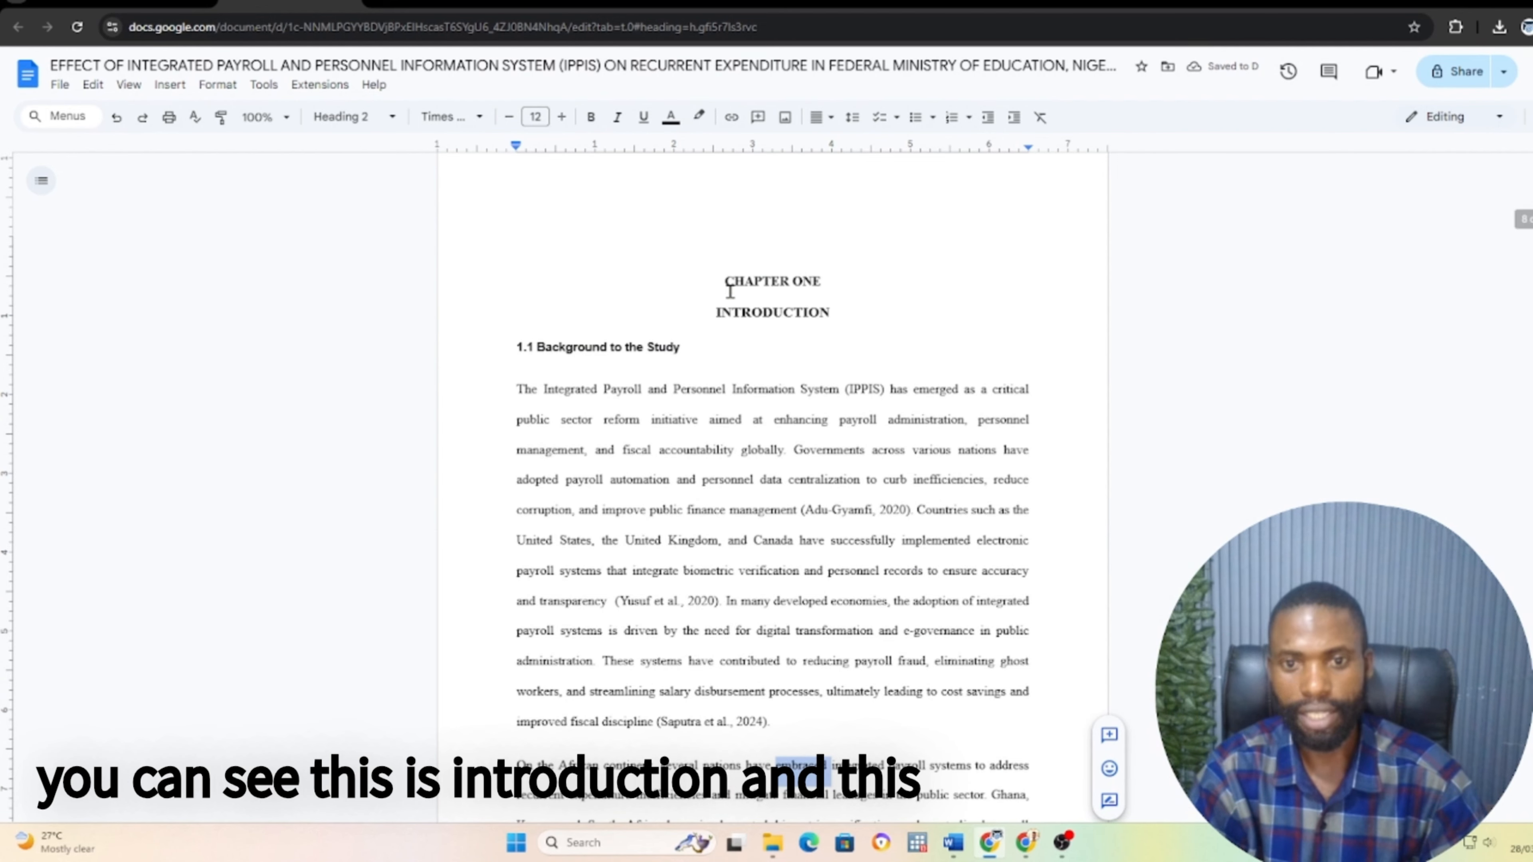
pyautogui.scroll(-5, 957, 479)
pyautogui.scroll(-1, 1020, 604)
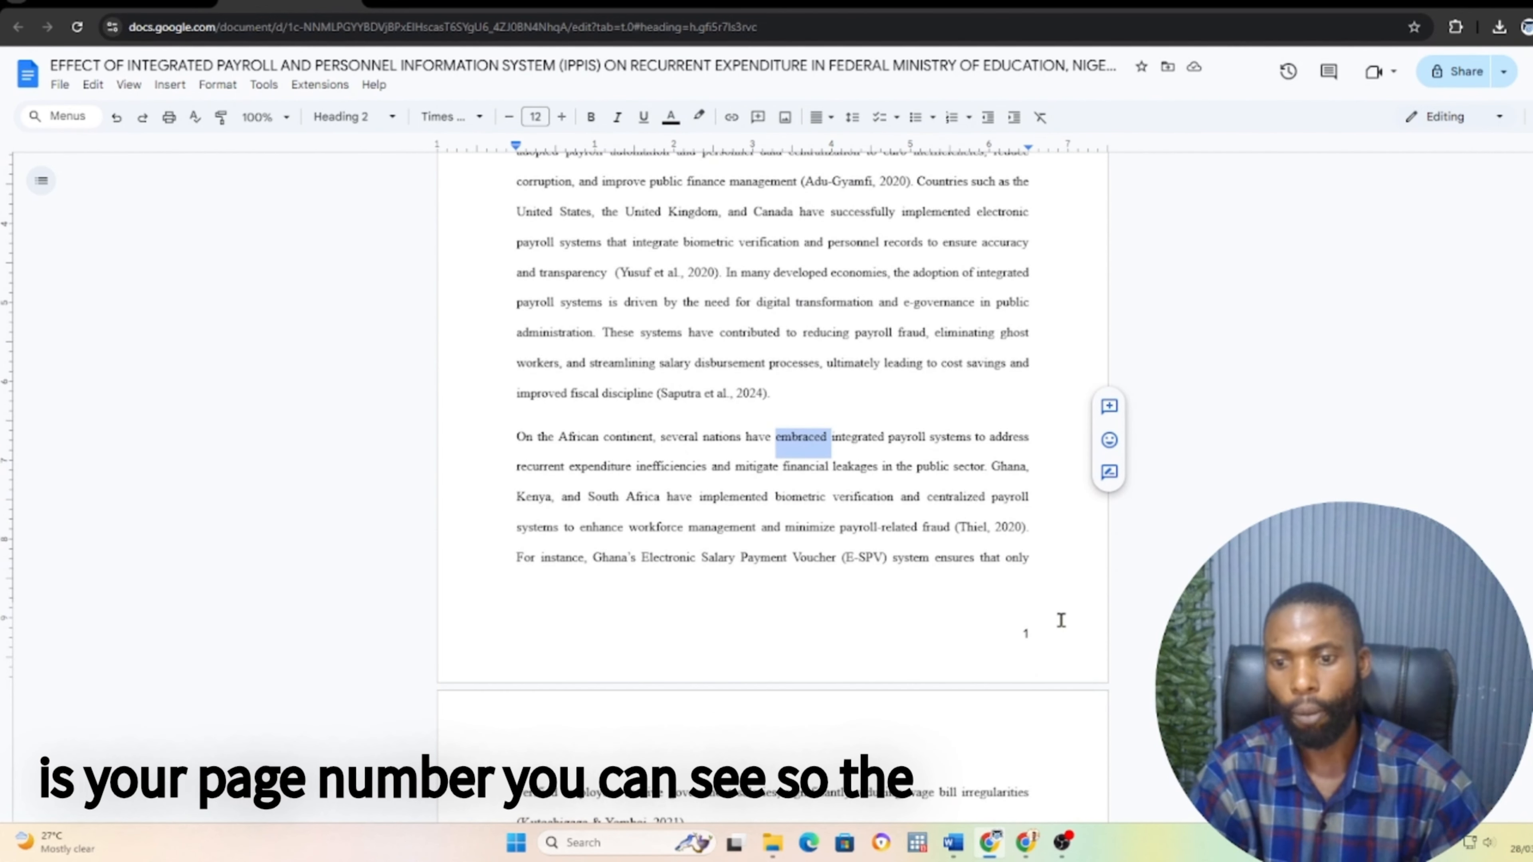
pyautogui.click(1029, 638)
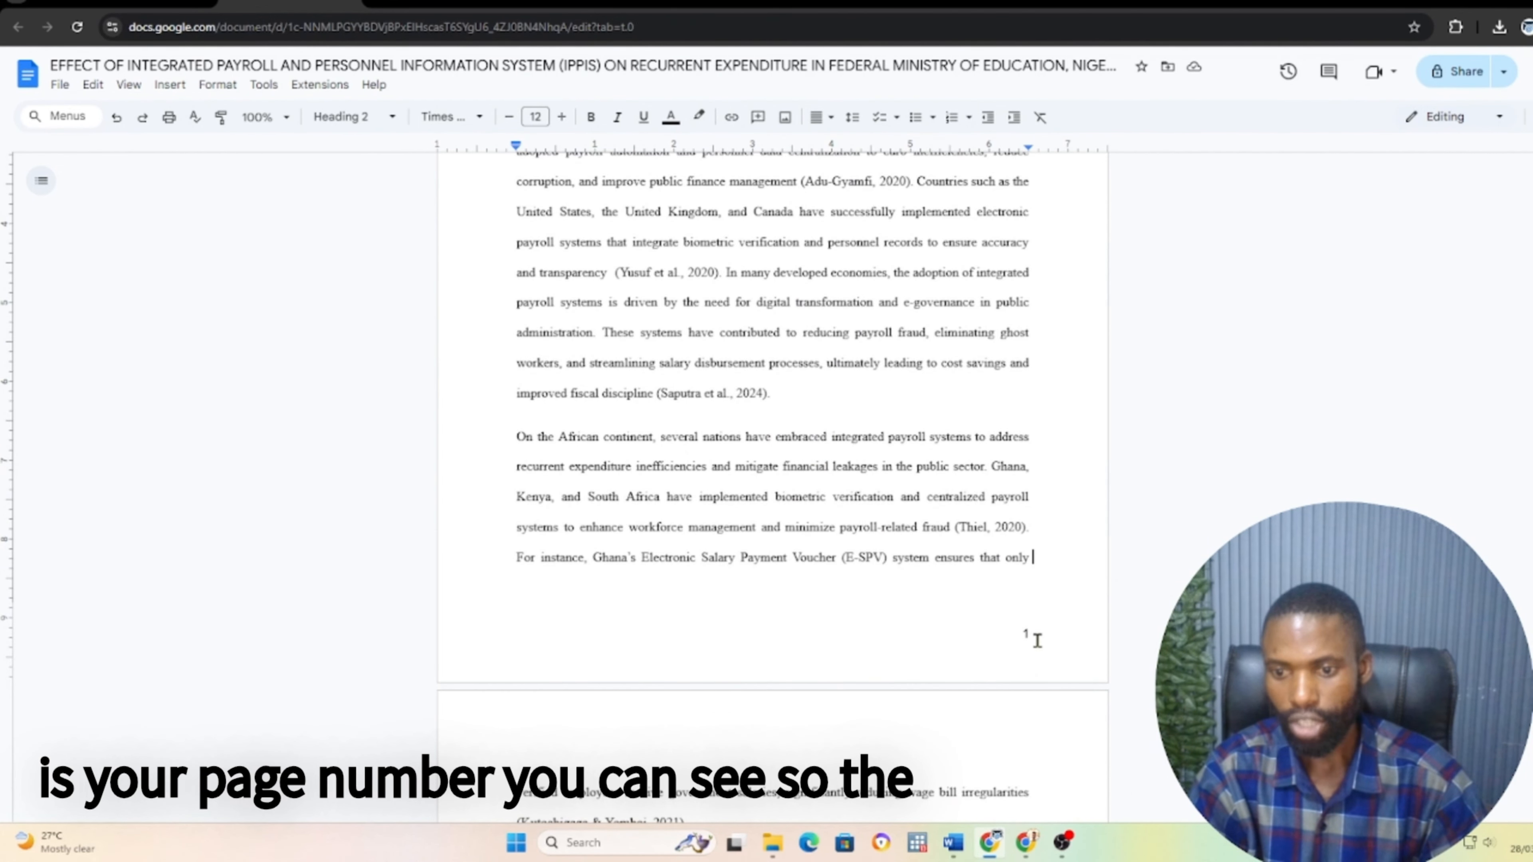
pyautogui.doubleClick(1002, 635)
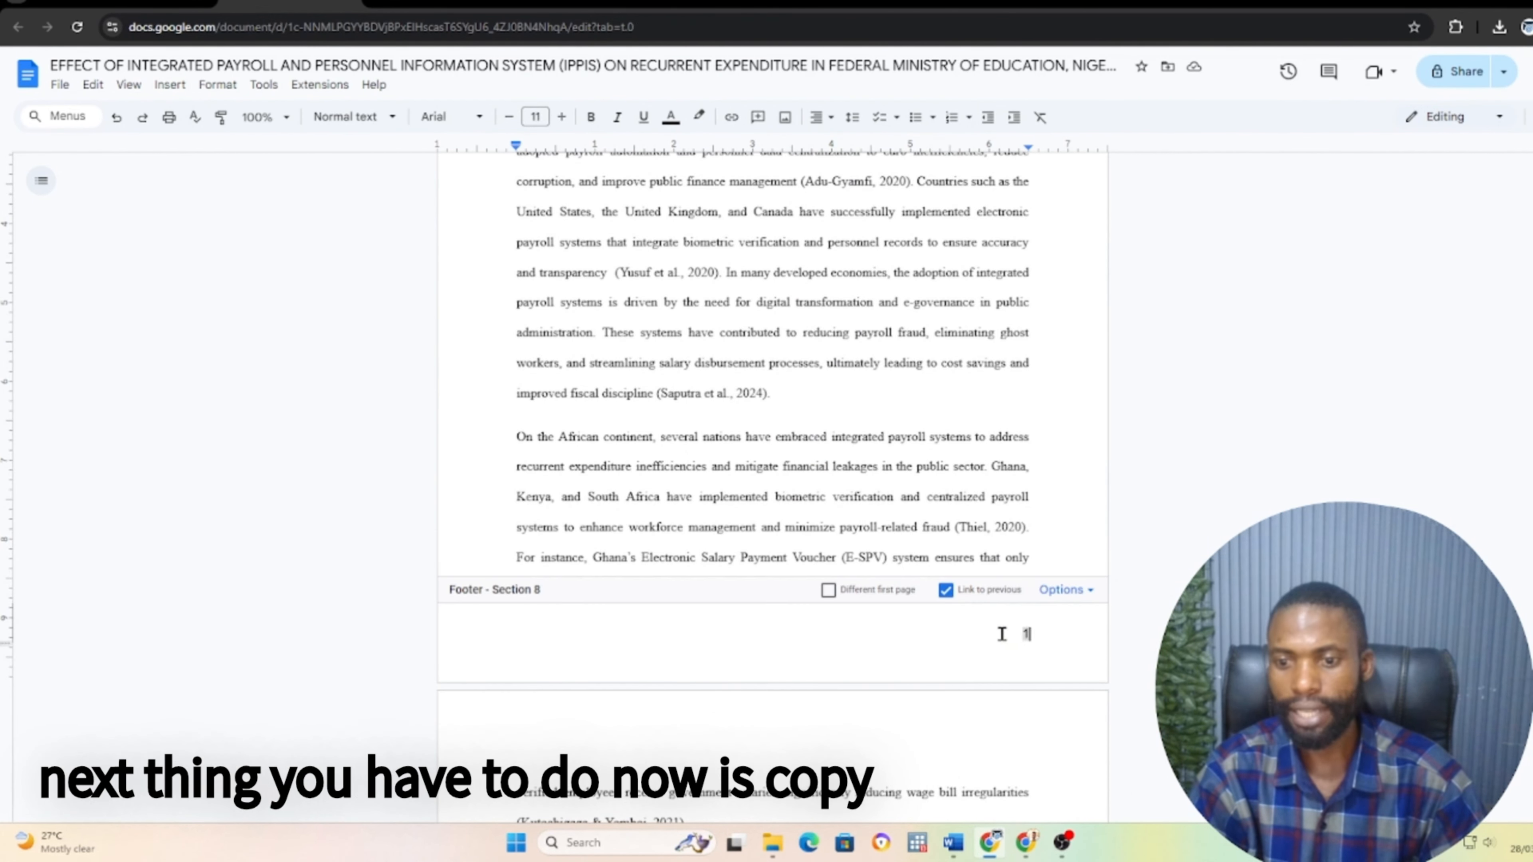
pyautogui.doubleClick(1045, 636)
pyautogui.click(1044, 636)
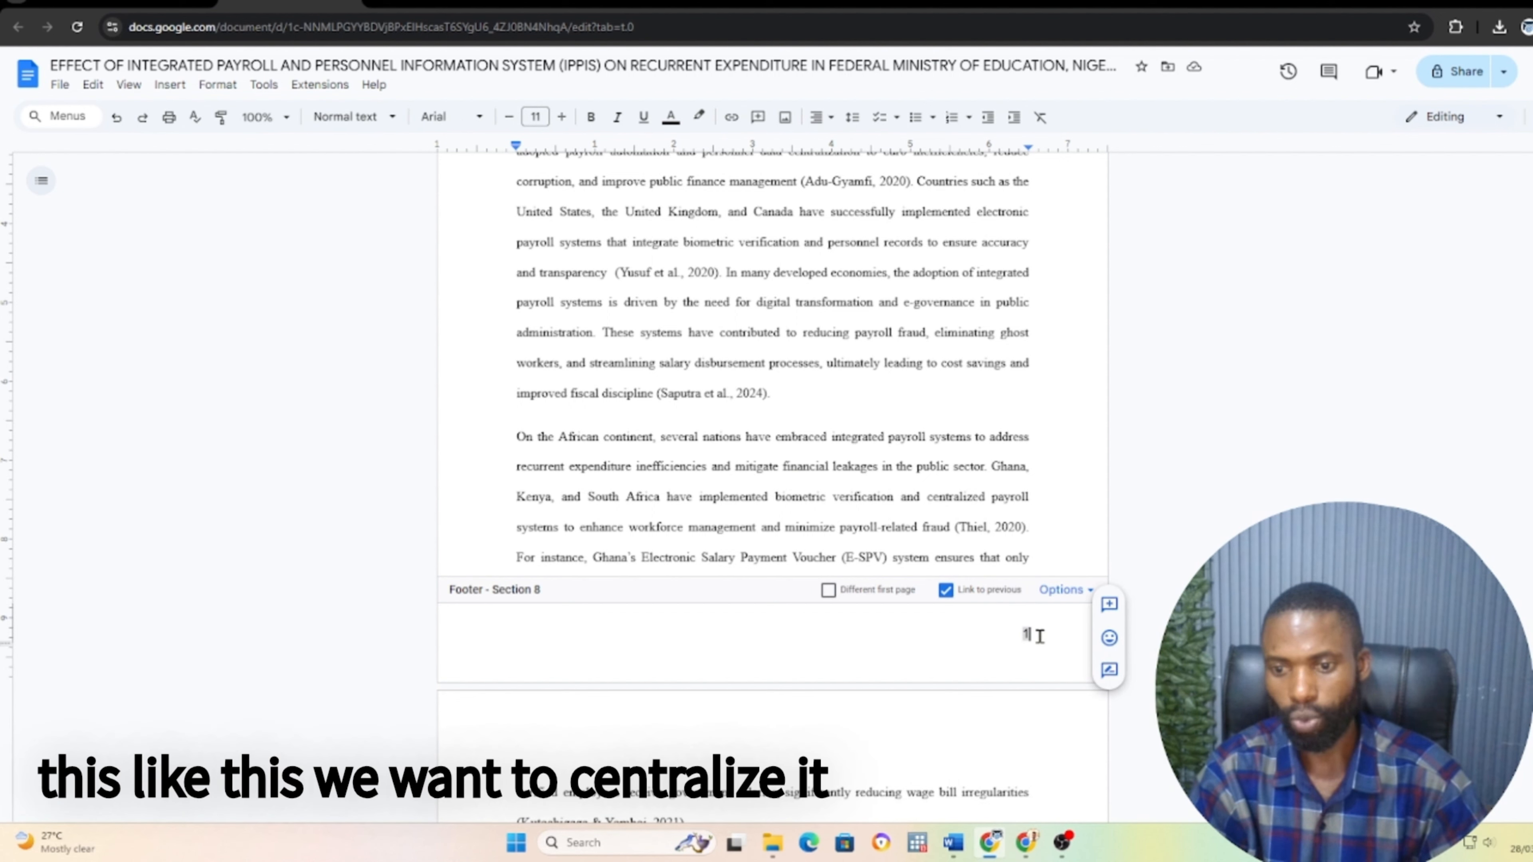
pyautogui.moveTo(1038, 636); pyautogui.dragTo(996, 637)
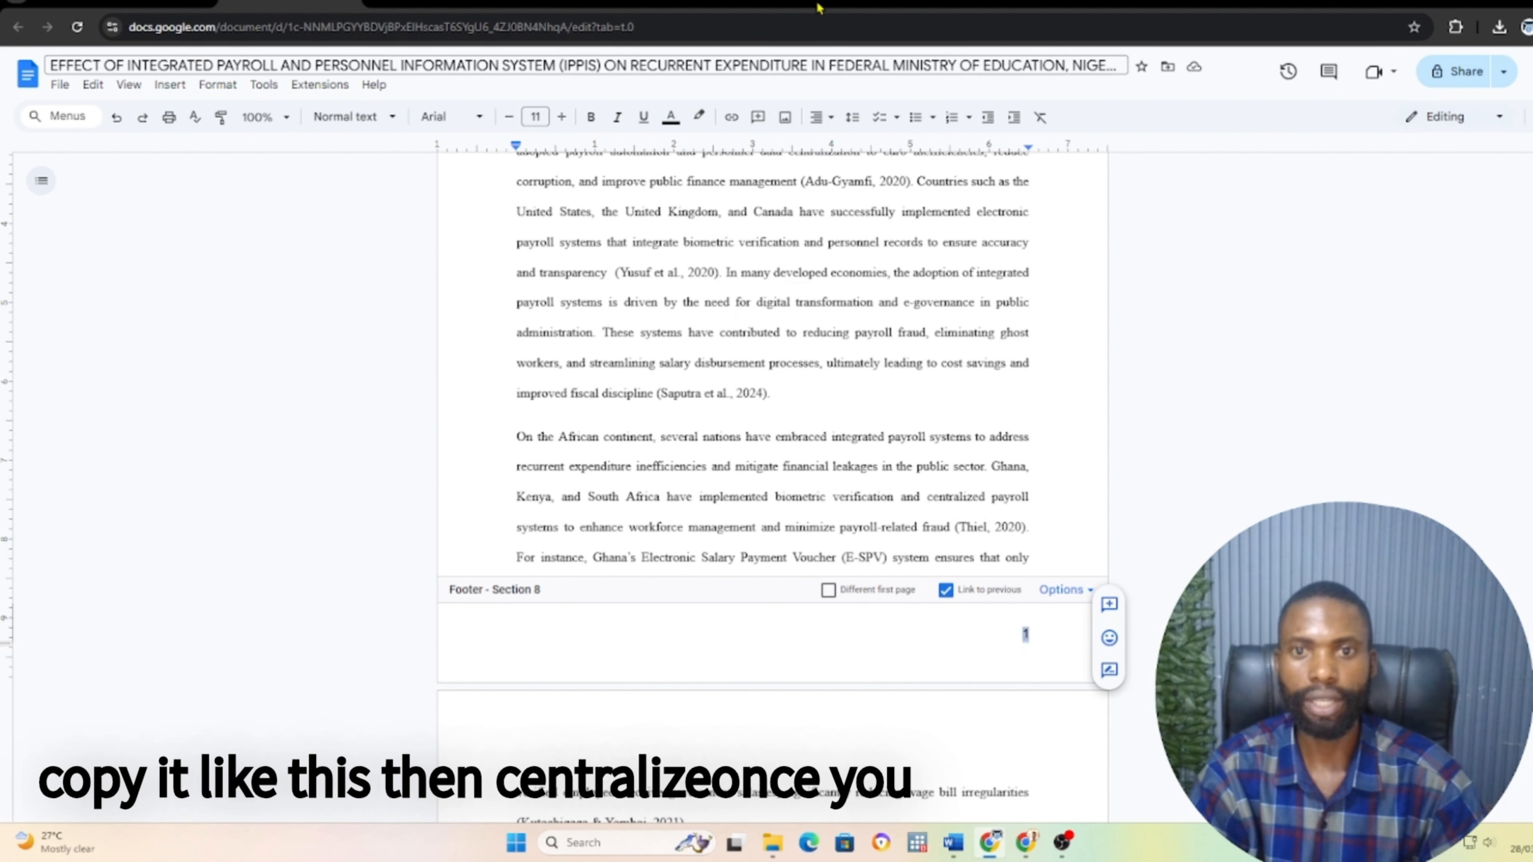
pyautogui.click(821, 119)
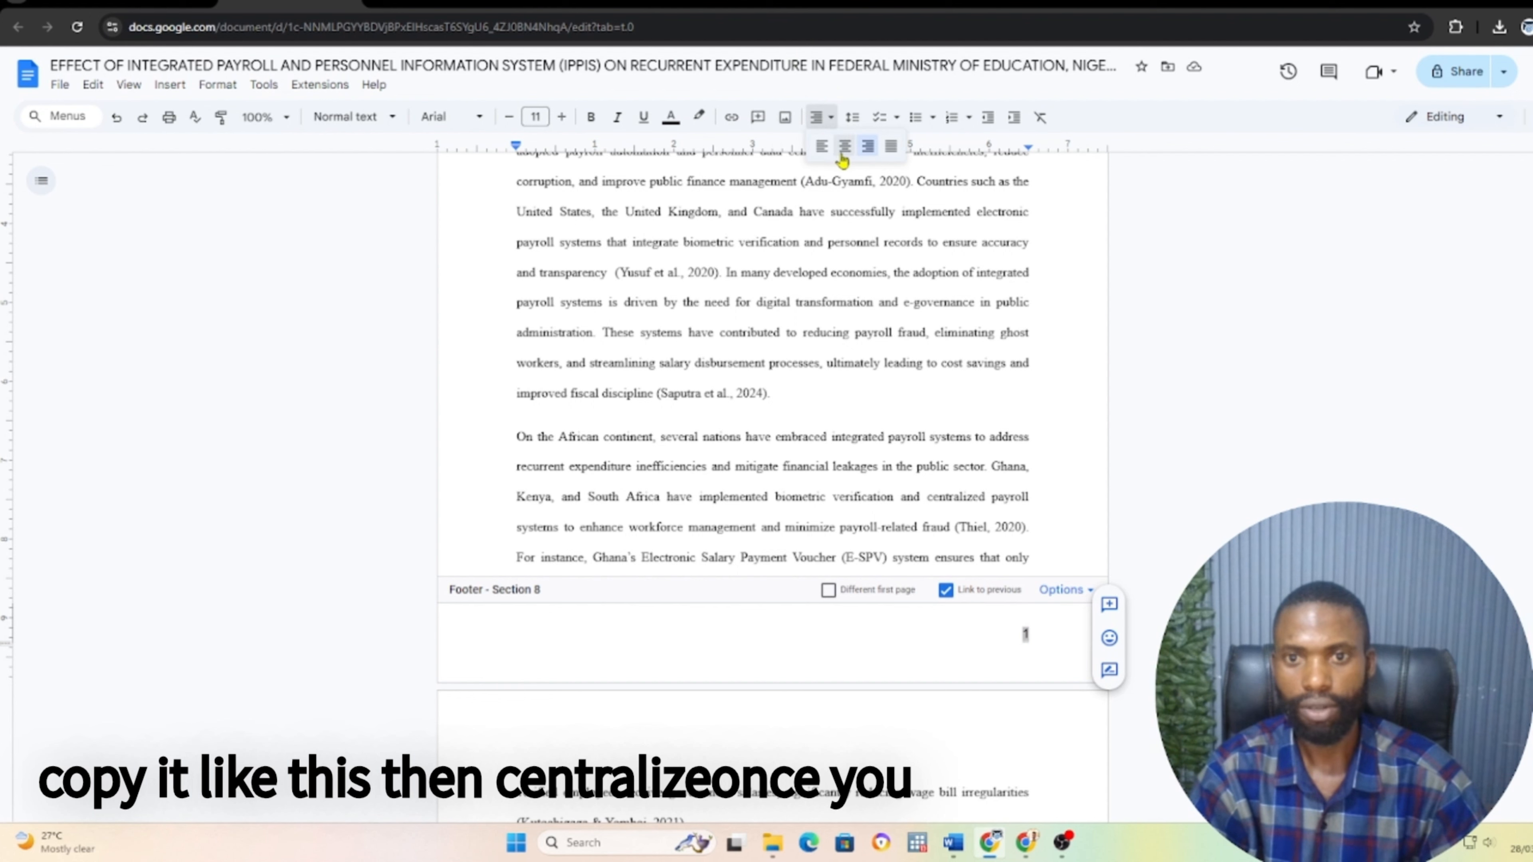
pyautogui.click(844, 145)
pyautogui.click(778, 346)
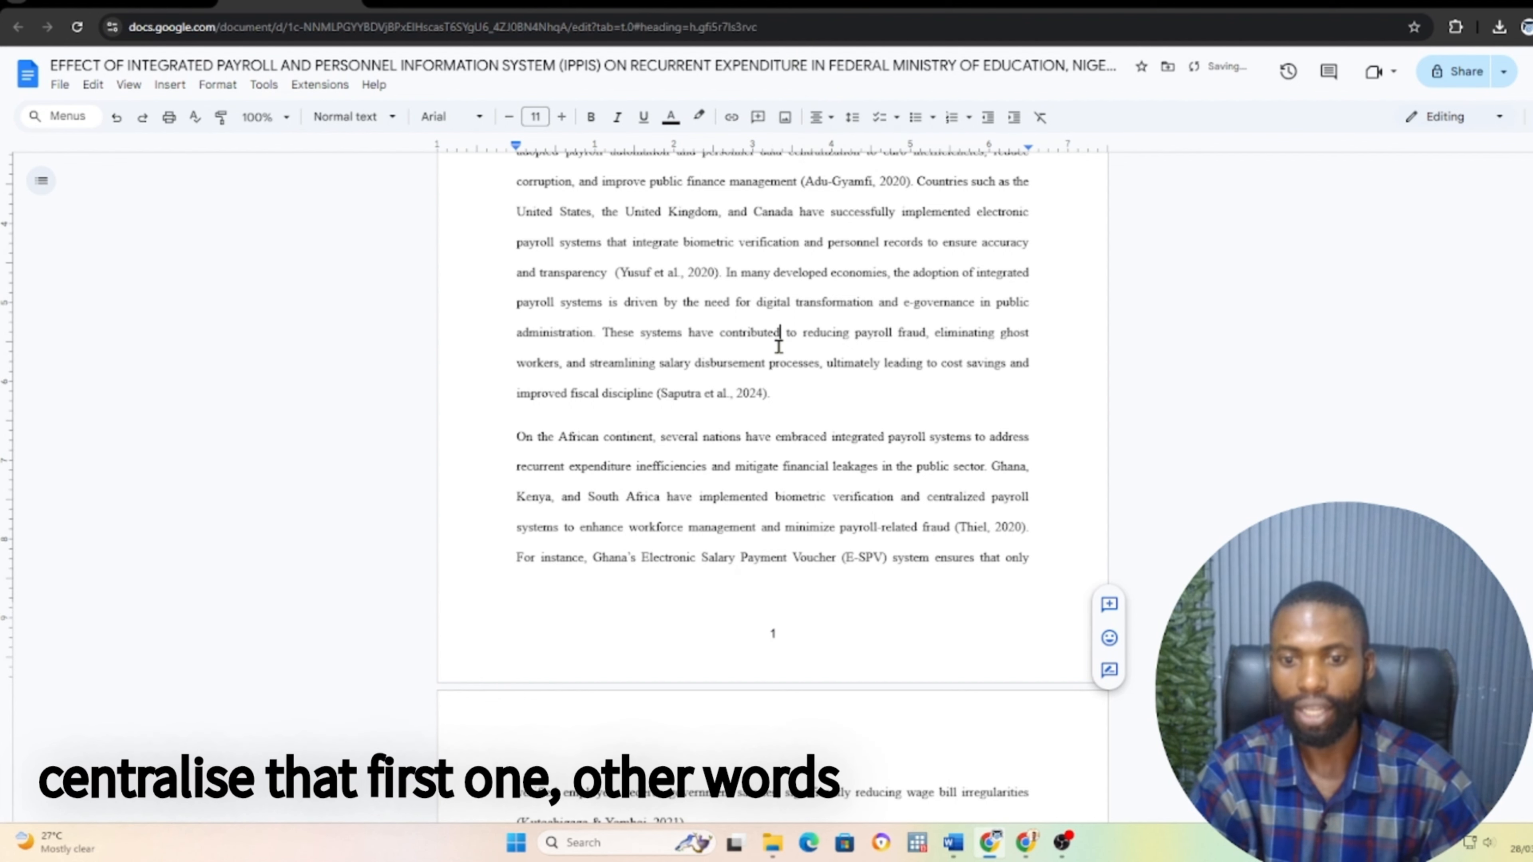
# Check the footer page numbers on the pages following the first Chapter One page
pyautogui.scroll(-10, 815, 338)
pyautogui.scroll(-5, 853, 323)
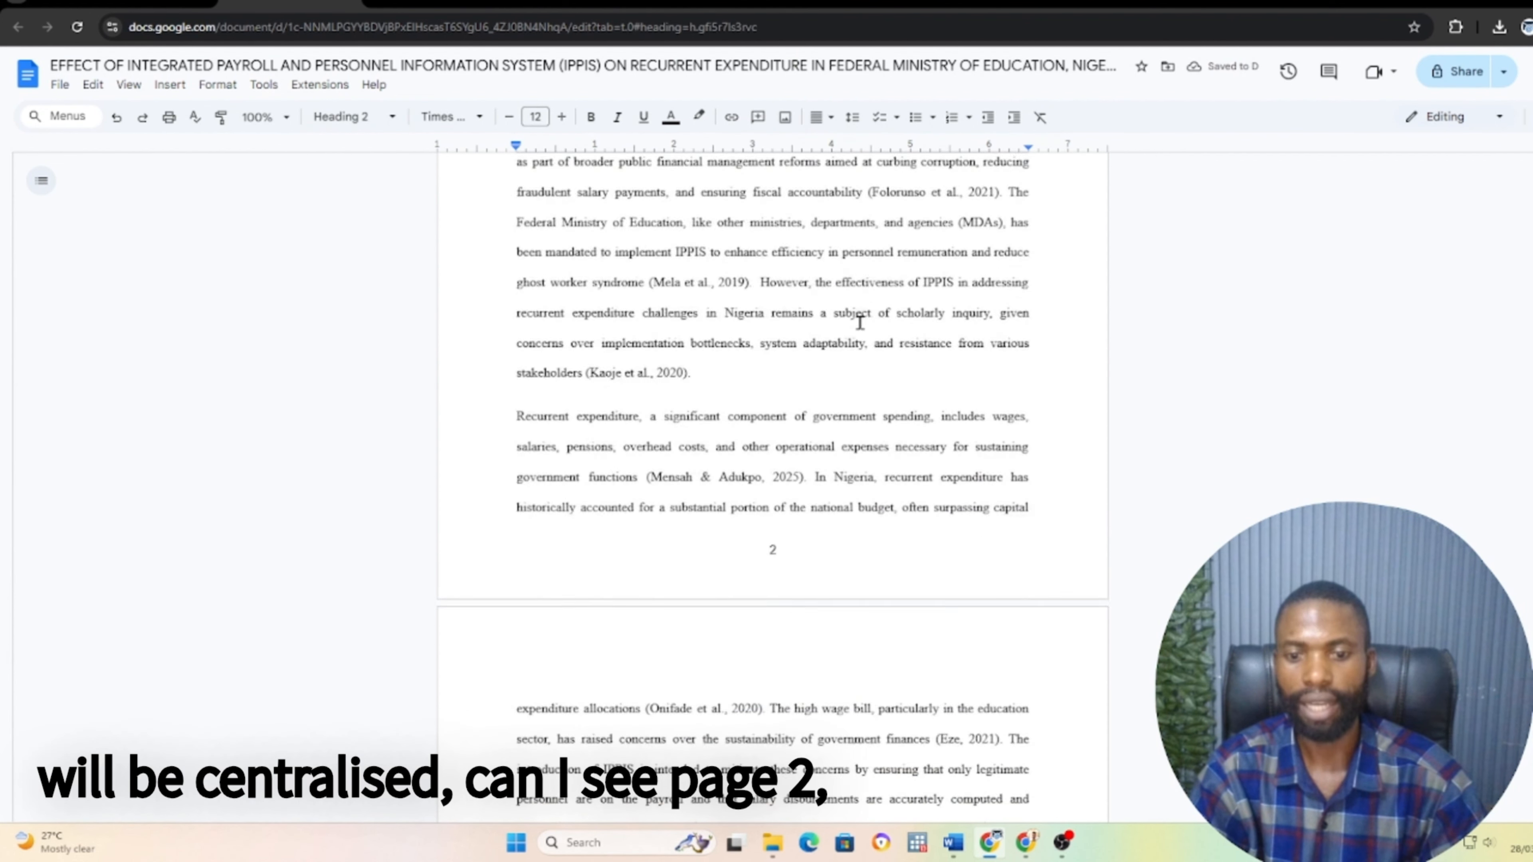
pyautogui.scroll(1, 867, 316)
pyautogui.scroll(-15, 868, 316)
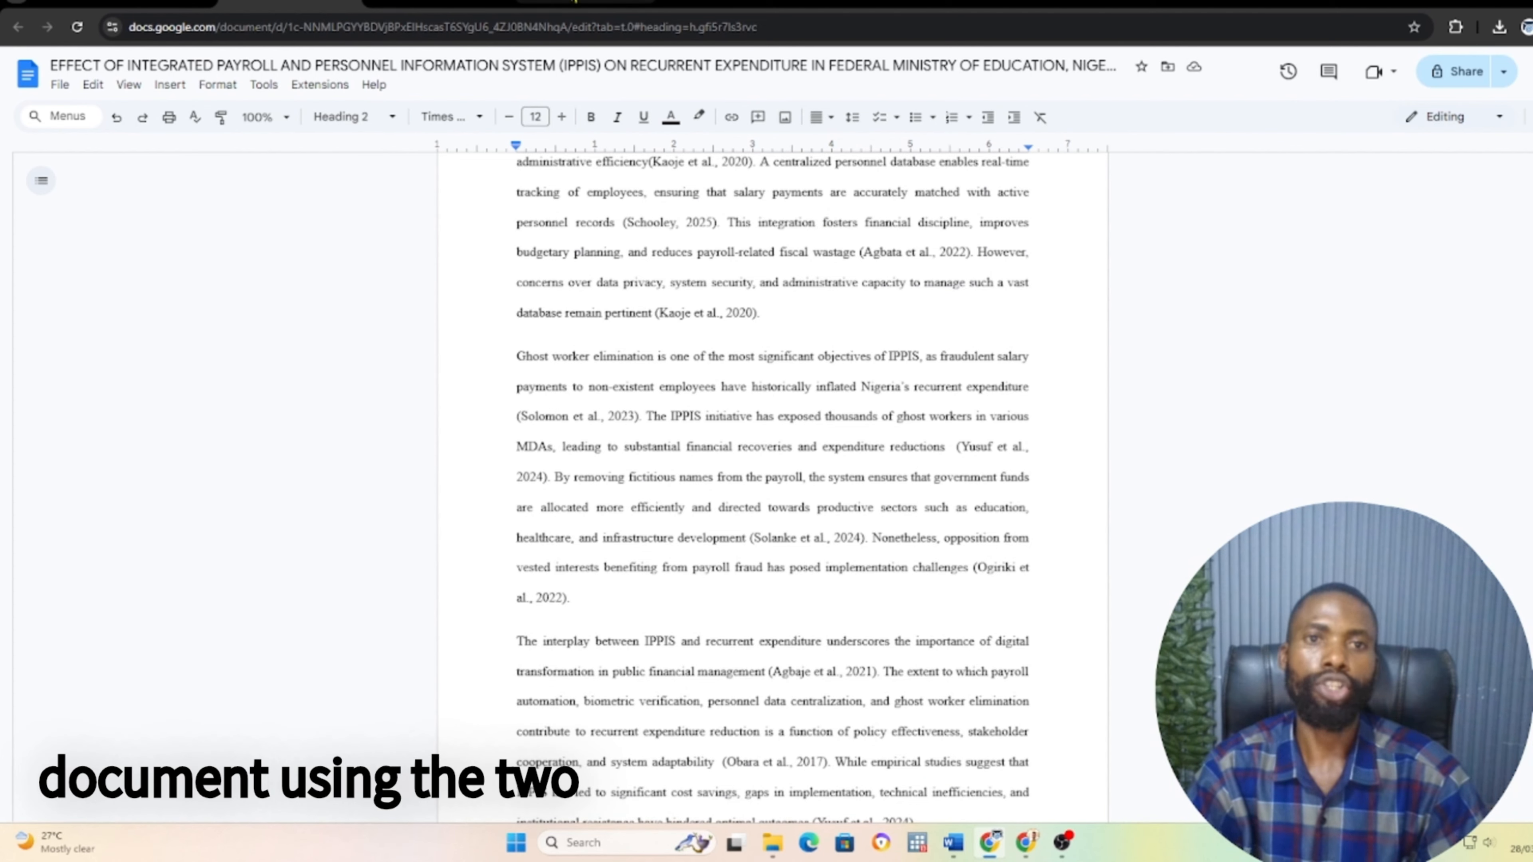
# Switch to the page numbering format document, highlight the Arabic and Roman numeral formats in turn, and return to the thesis
pyautogui.click(574, 2)
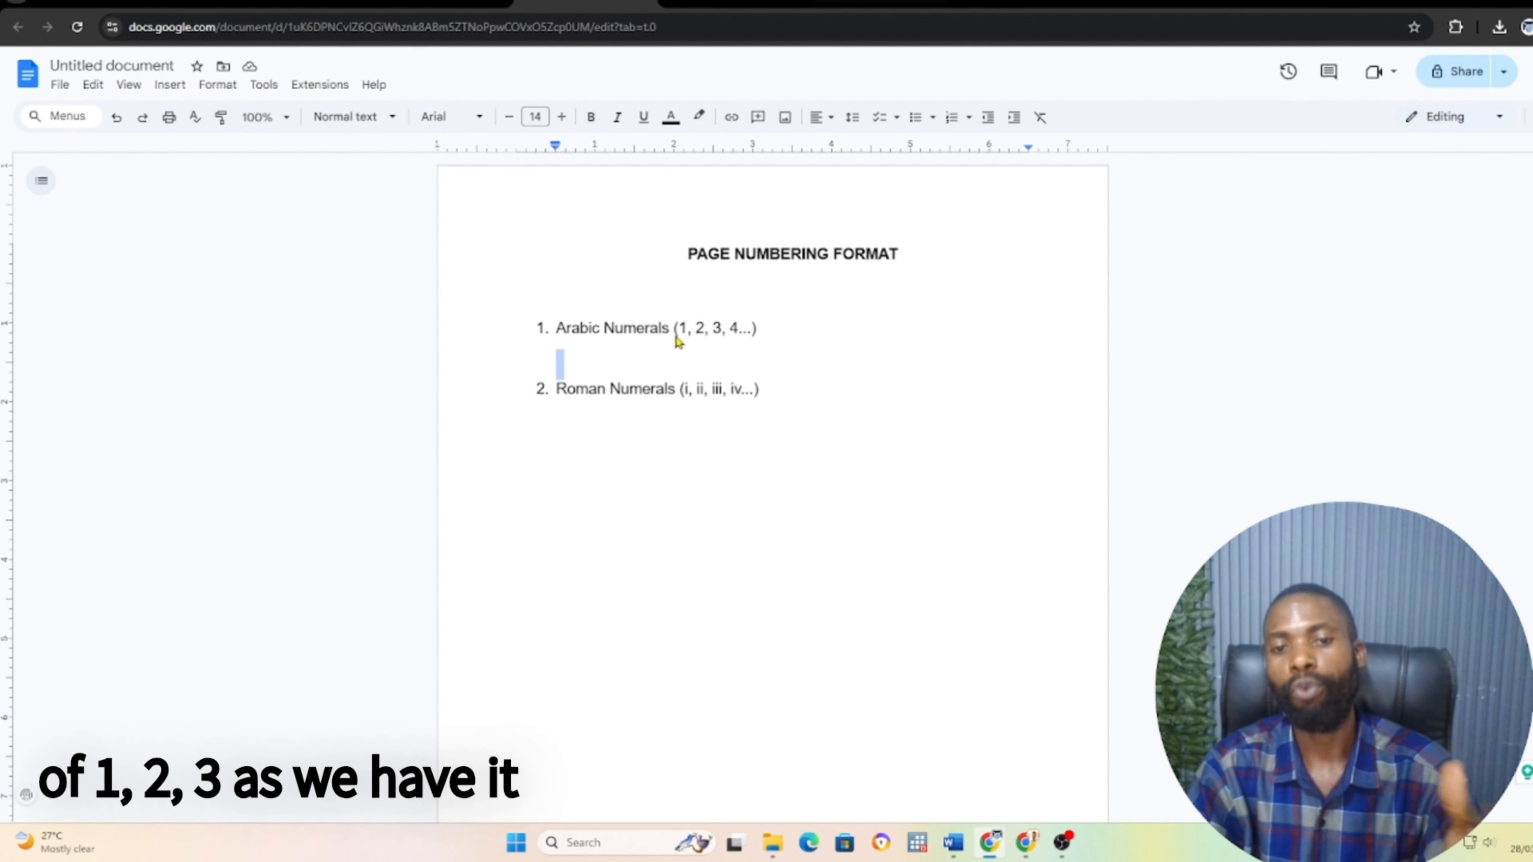
pyautogui.moveTo(774, 324); pyautogui.dragTo(469, 318)
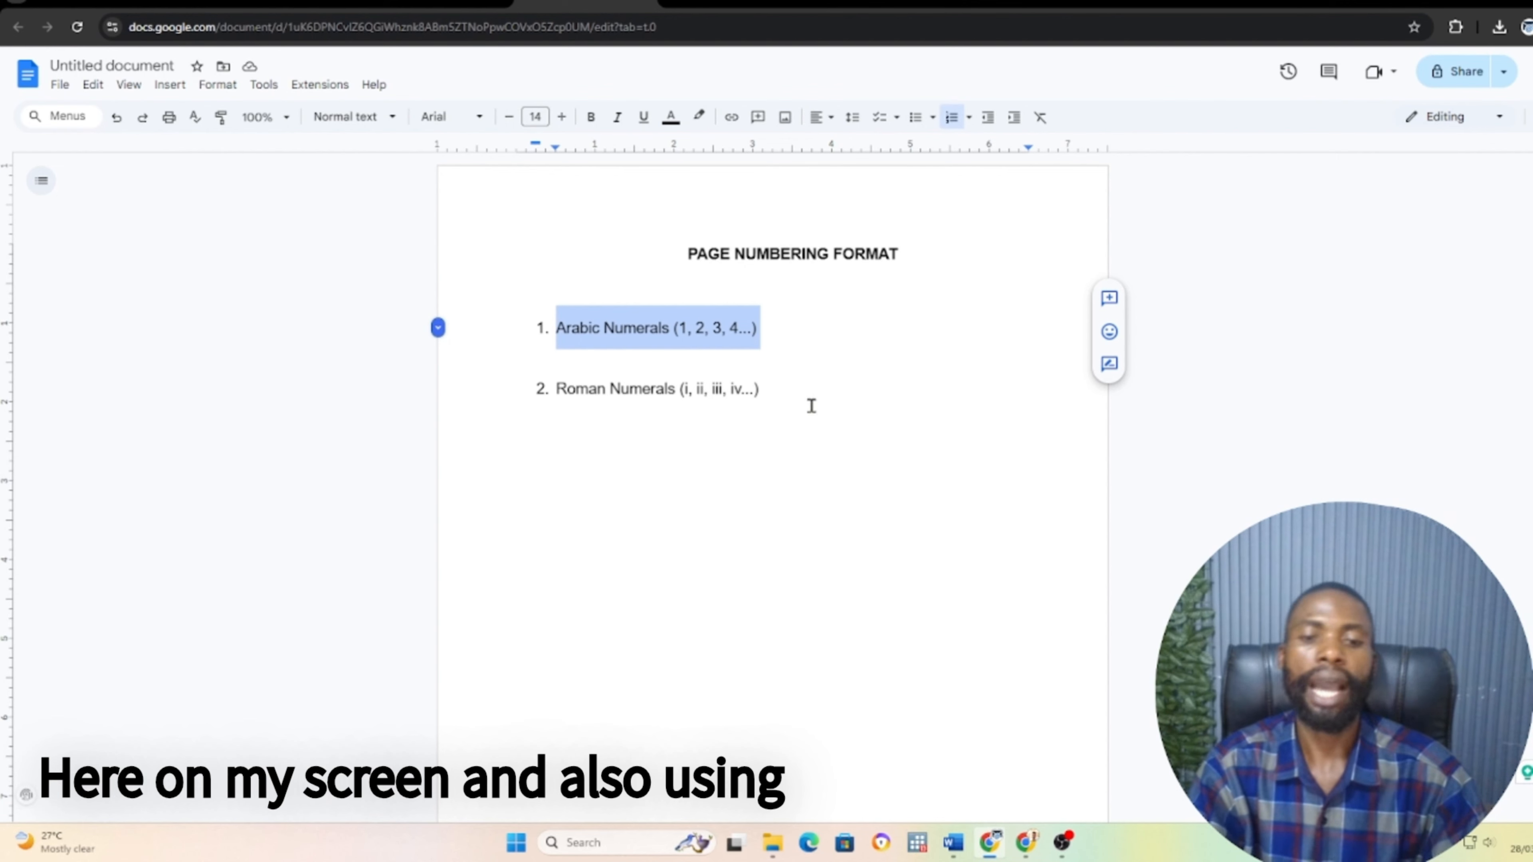
pyautogui.moveTo(781, 395); pyautogui.dragTo(487, 389)
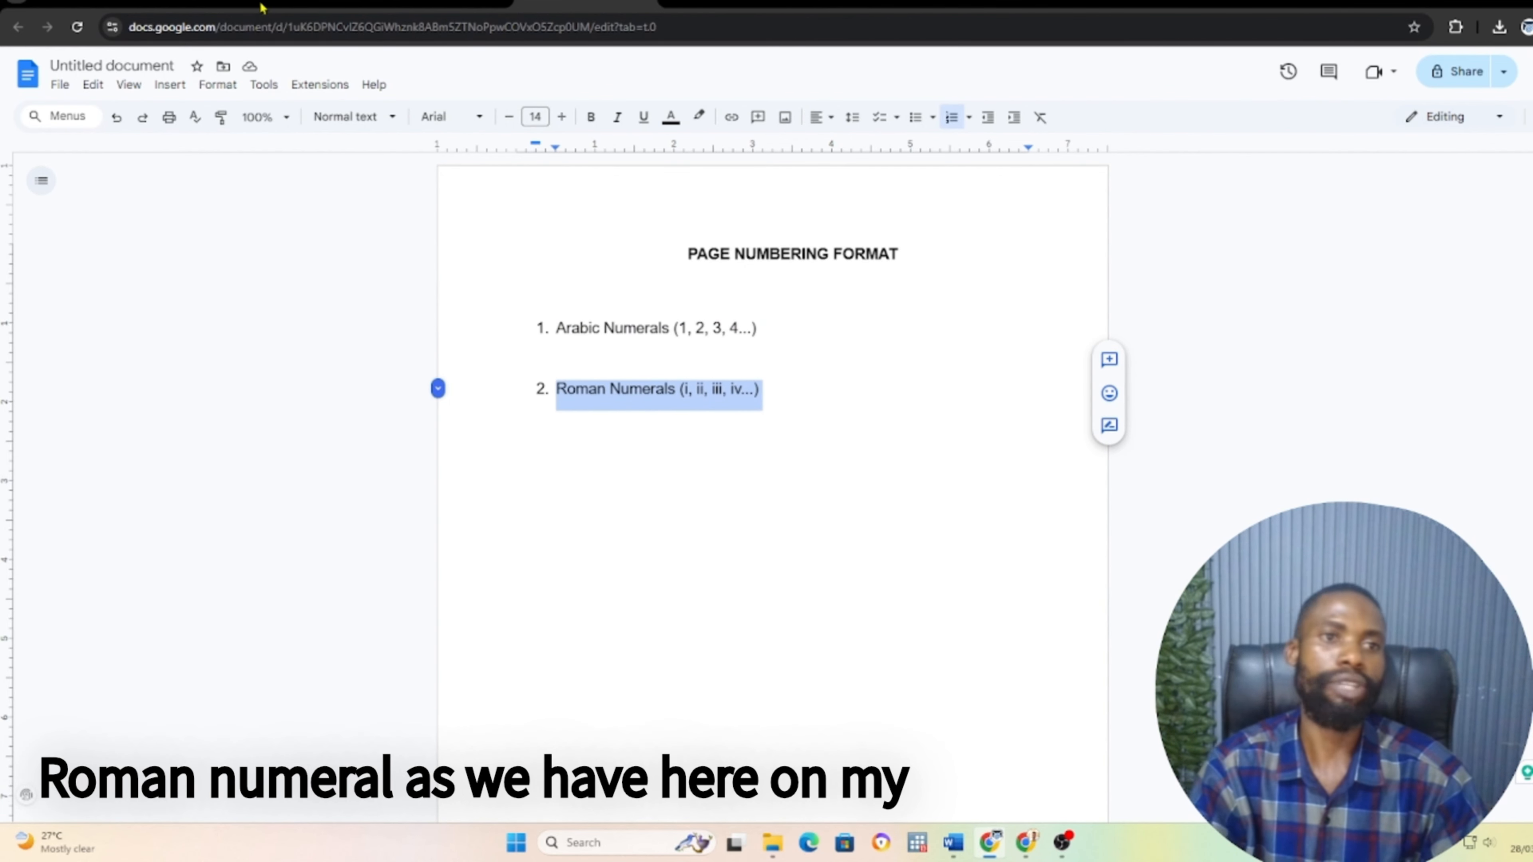
pyautogui.click(272, 4)
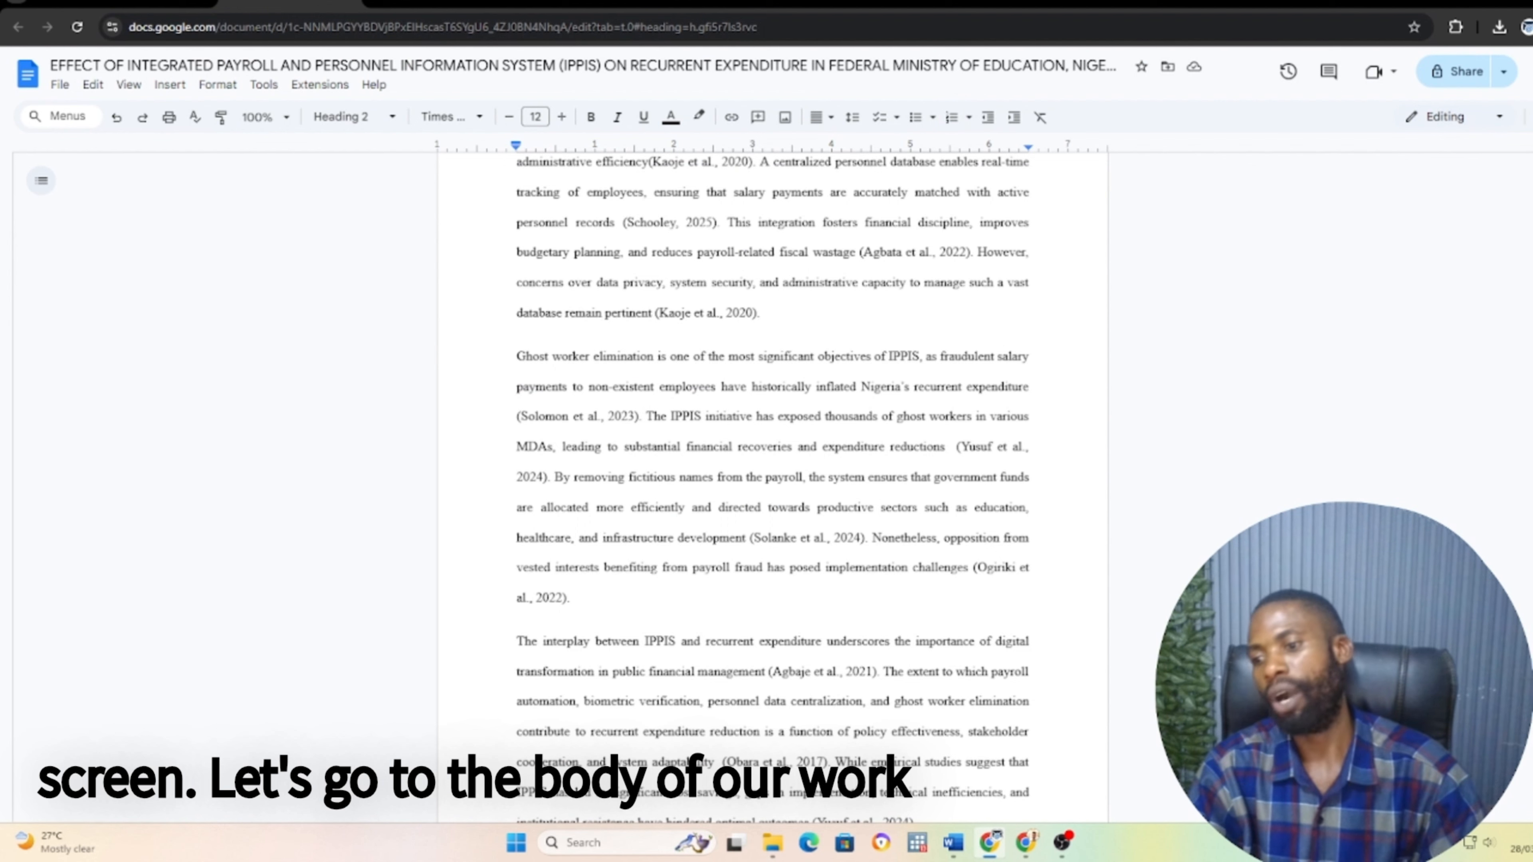
# Return to the start of the thesis and check the footer page numbers on the Declaration and Approval pages
pyautogui.moveTo(1532, 242); pyautogui.dragTo(1531, 164)
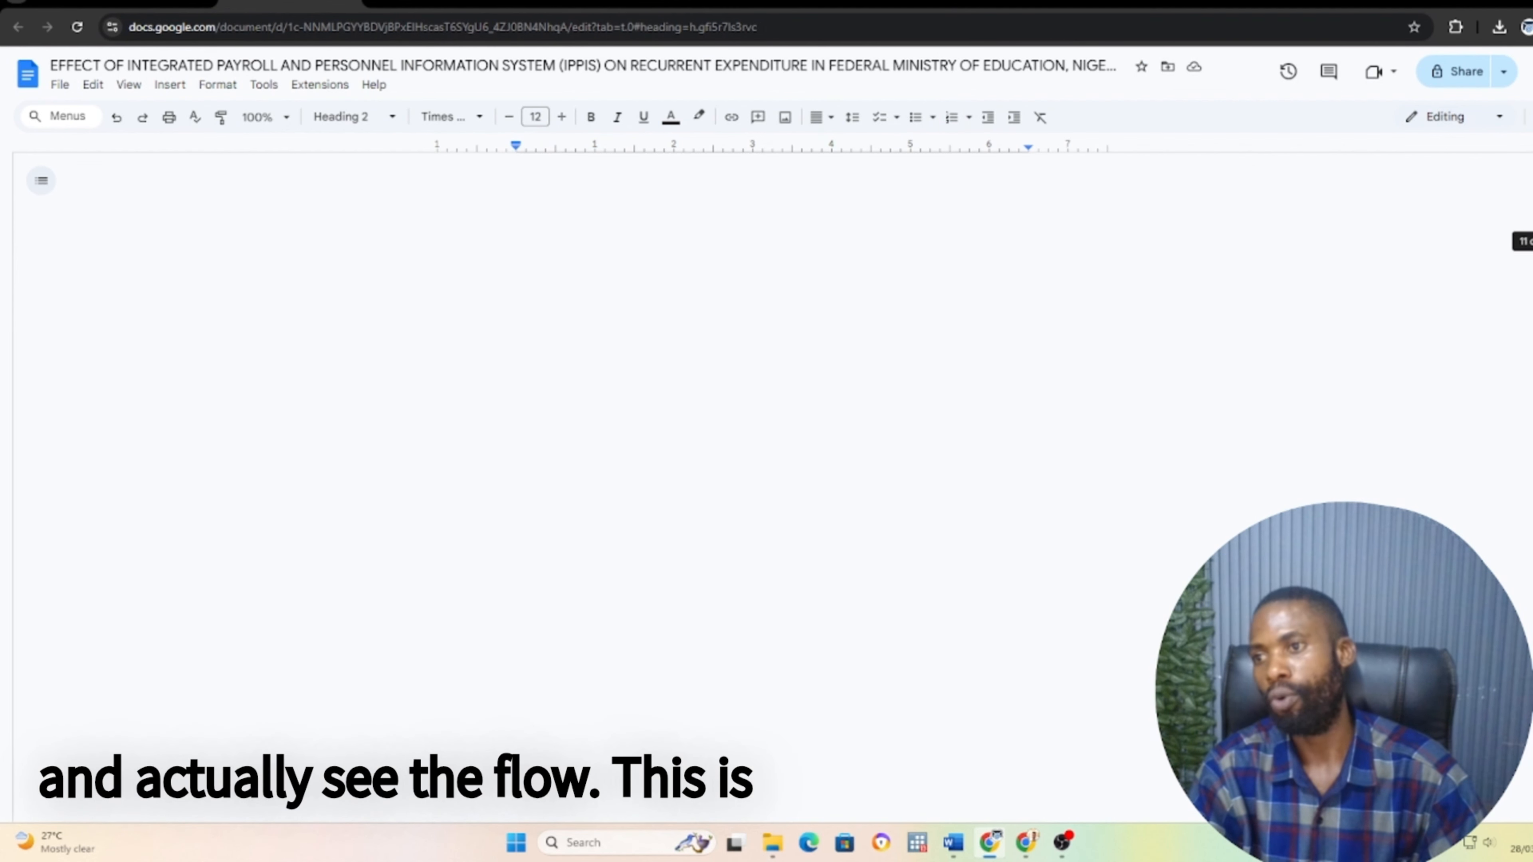
pyautogui.scroll(-8, 763, 490)
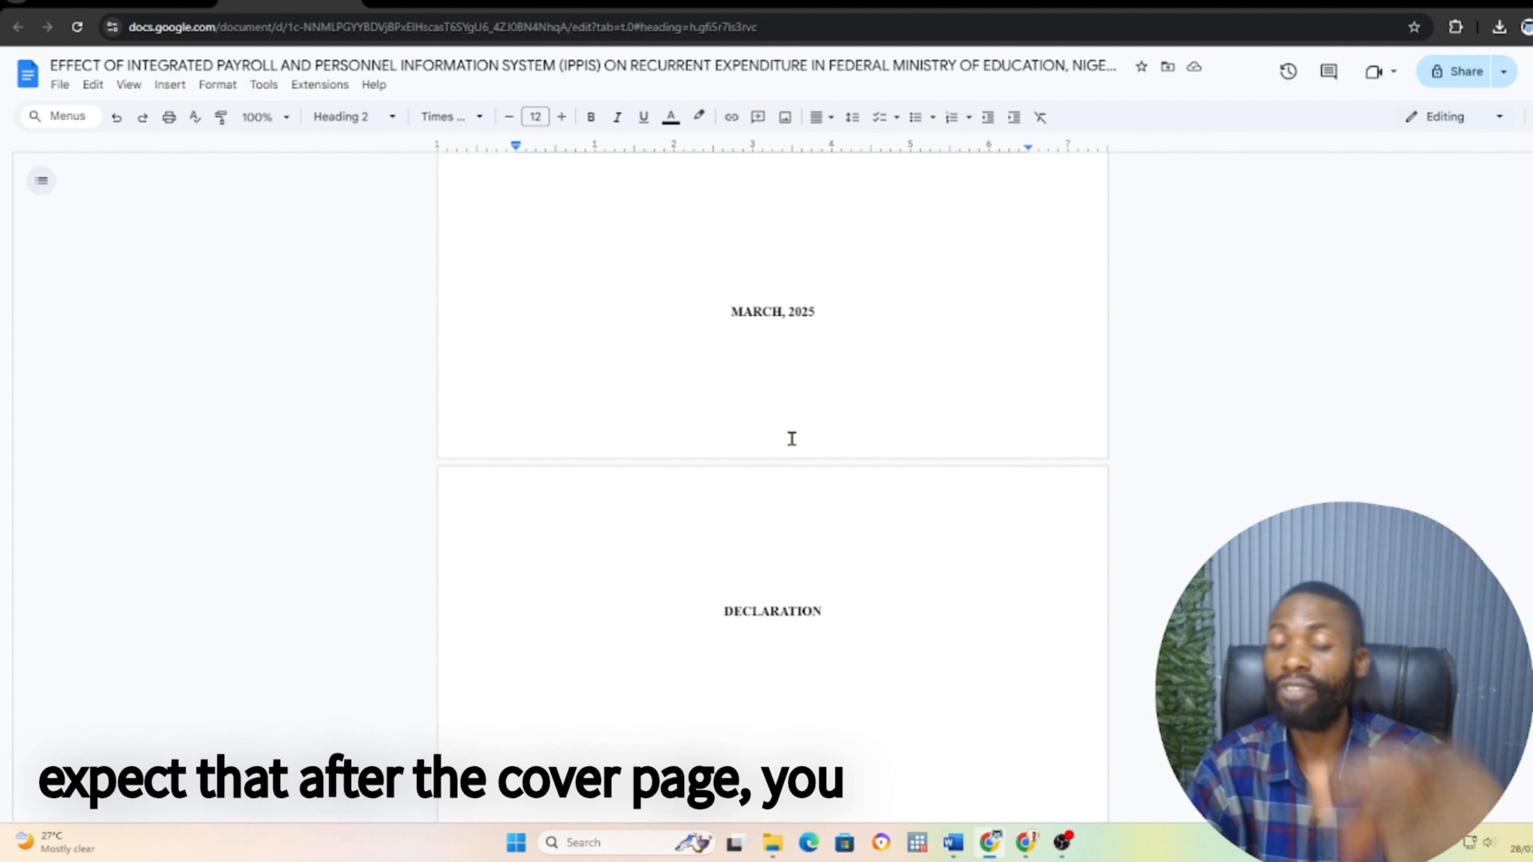
pyautogui.scroll(-6, 814, 525)
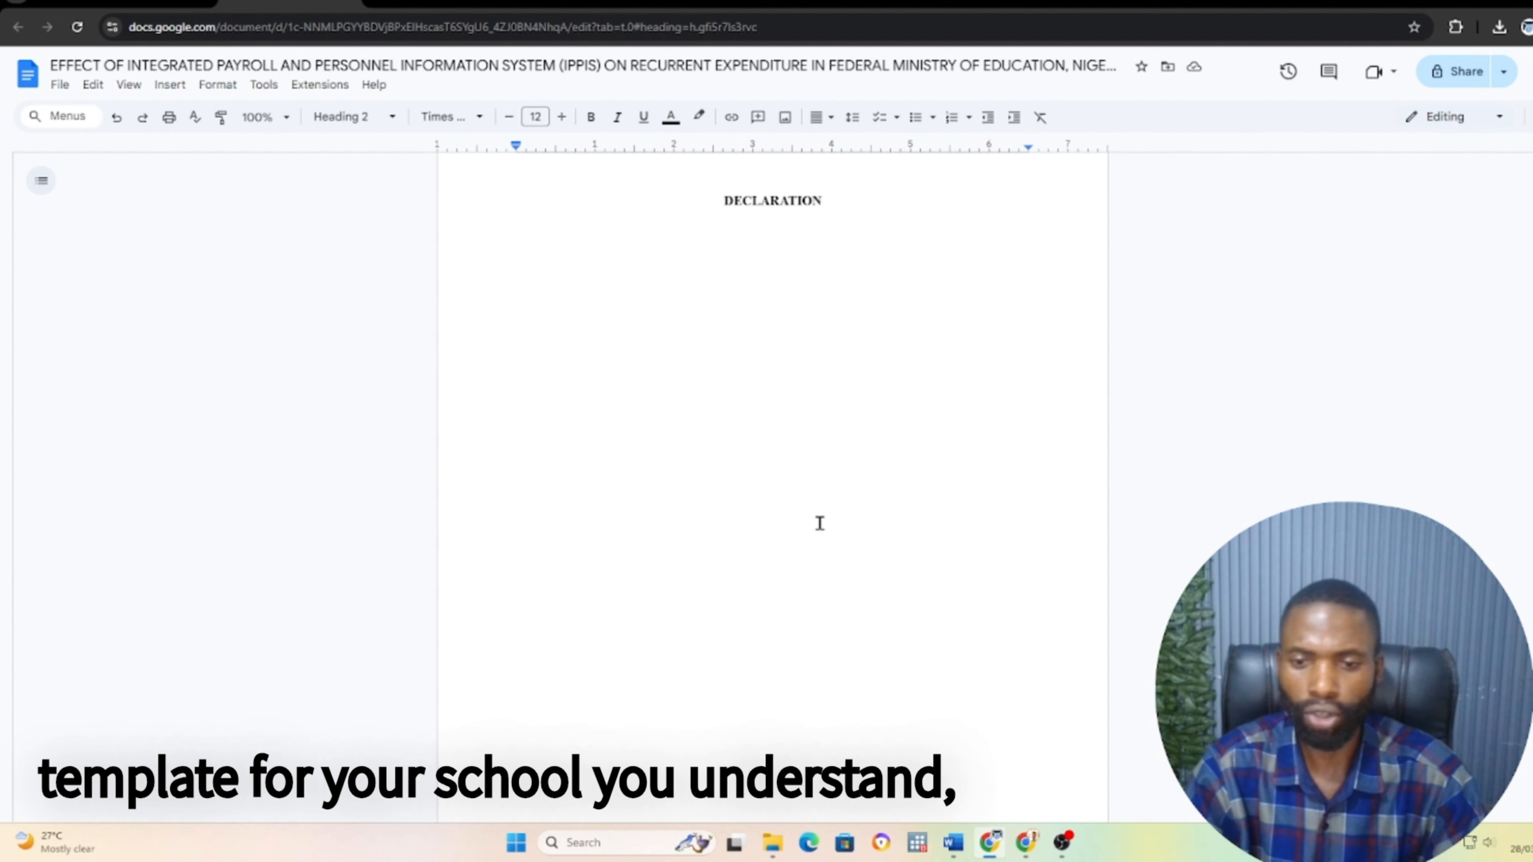
pyautogui.scroll(-5, 859, 633)
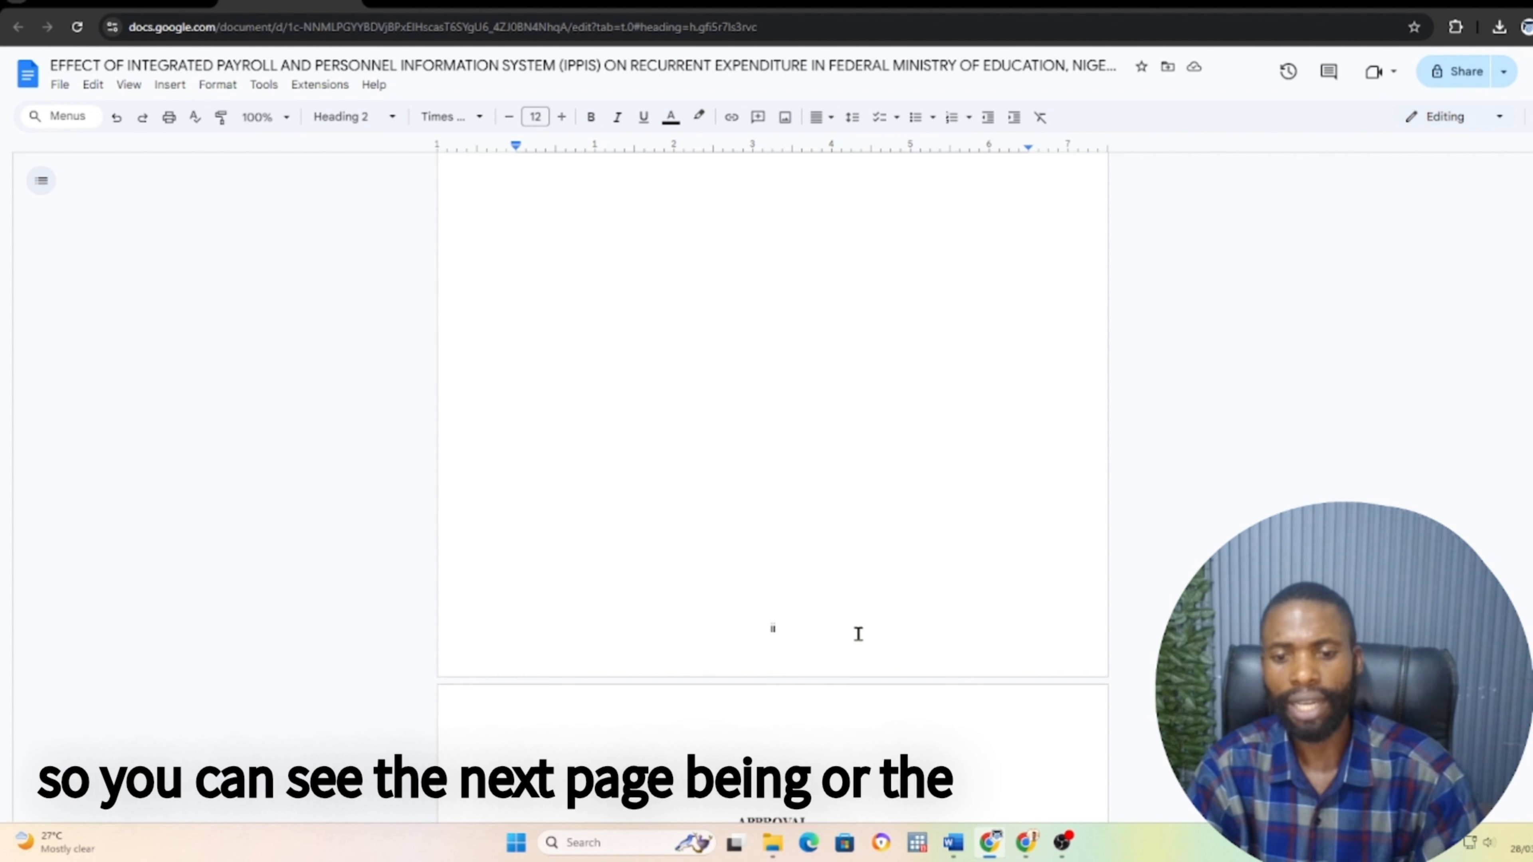
pyautogui.scroll(5, 831, 606)
pyautogui.scroll(-5, 807, 596)
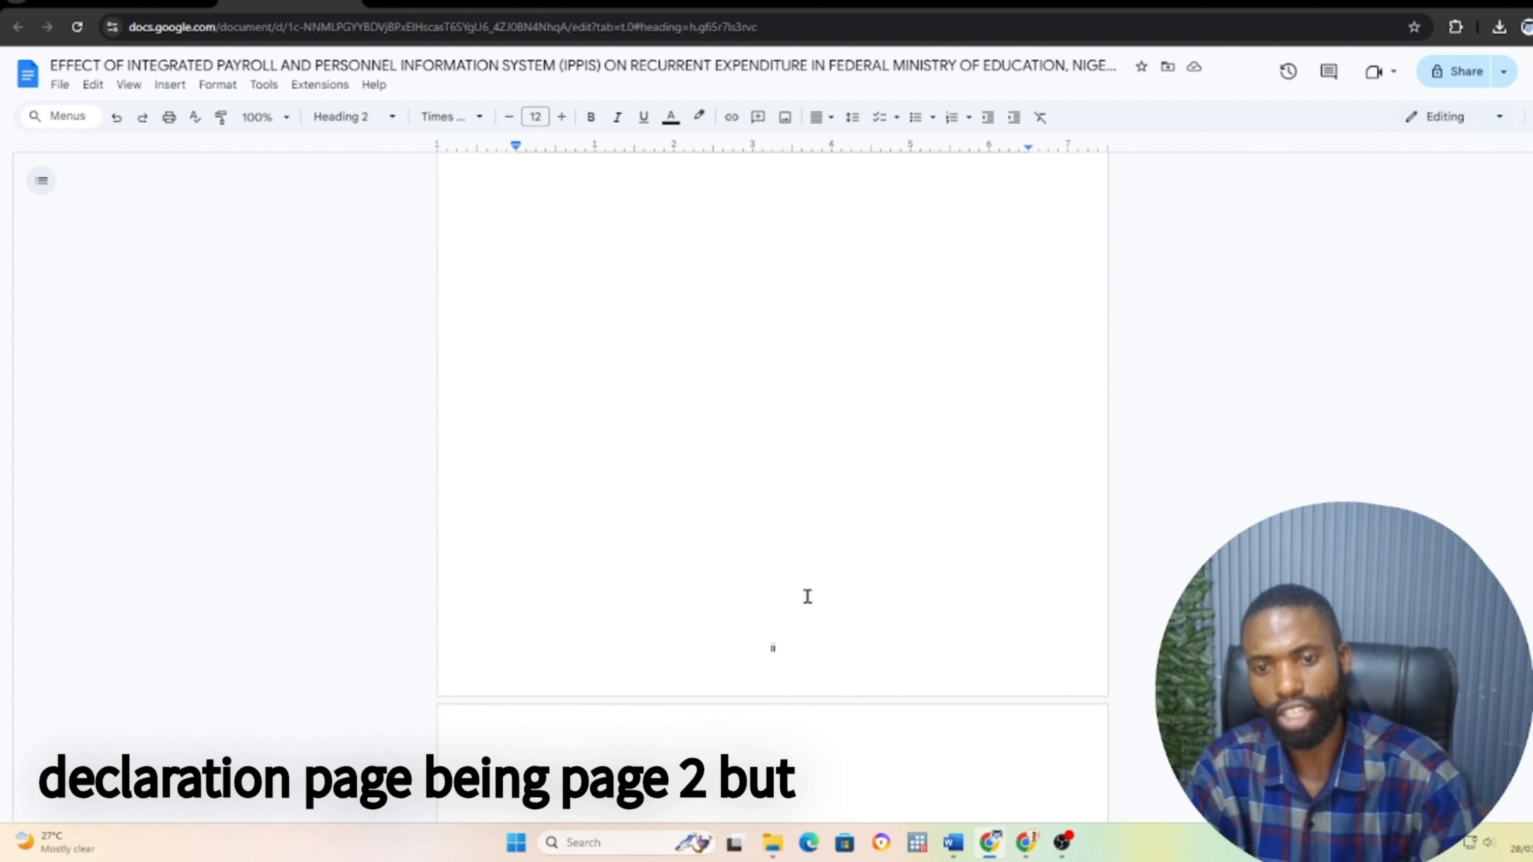
pyautogui.scroll(-3, 807, 597)
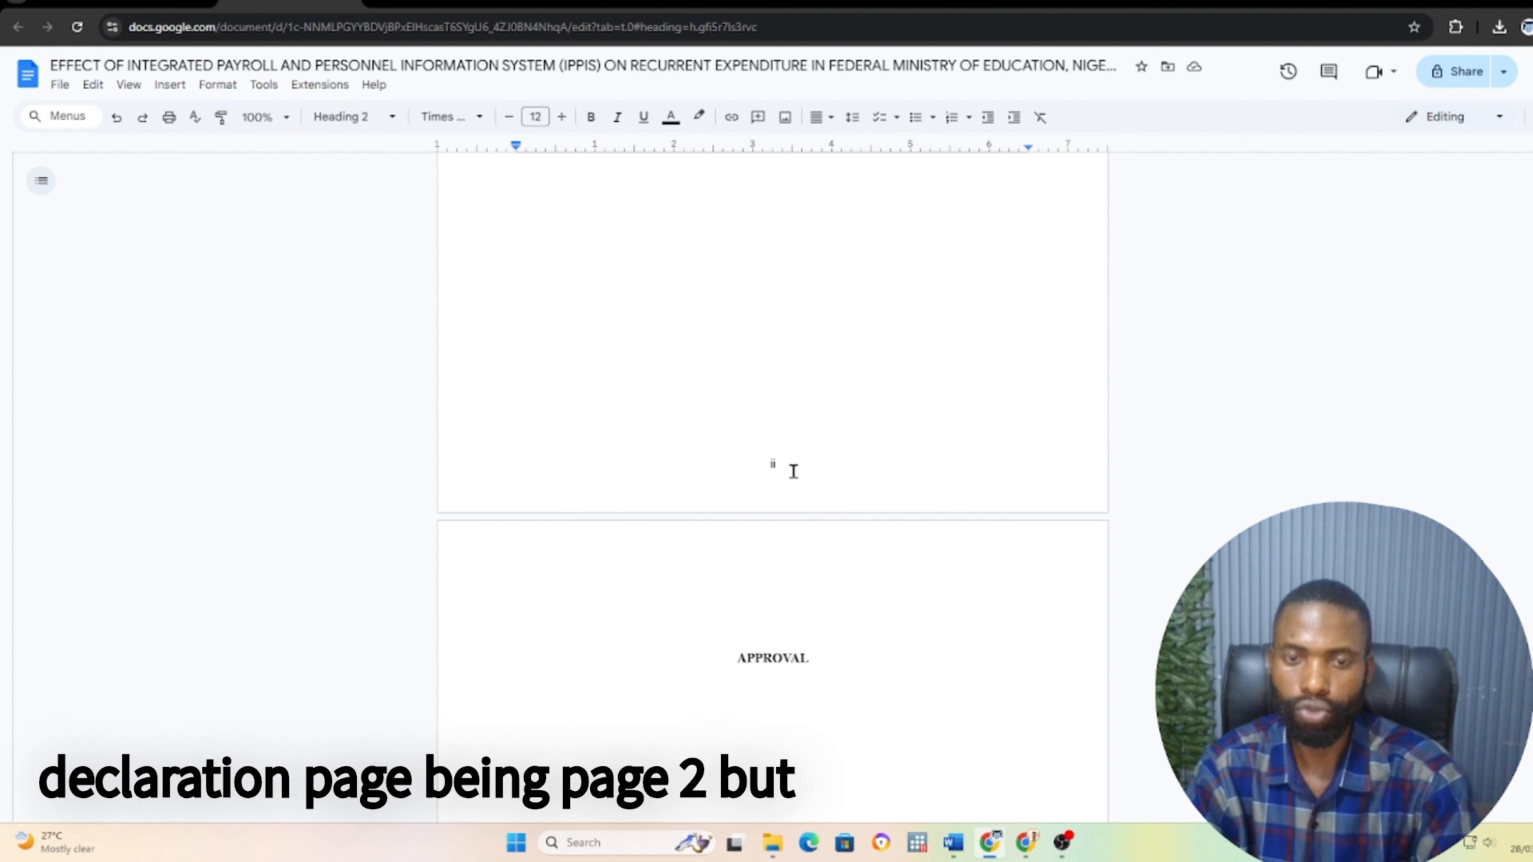
pyautogui.scroll(-8, 797, 467)
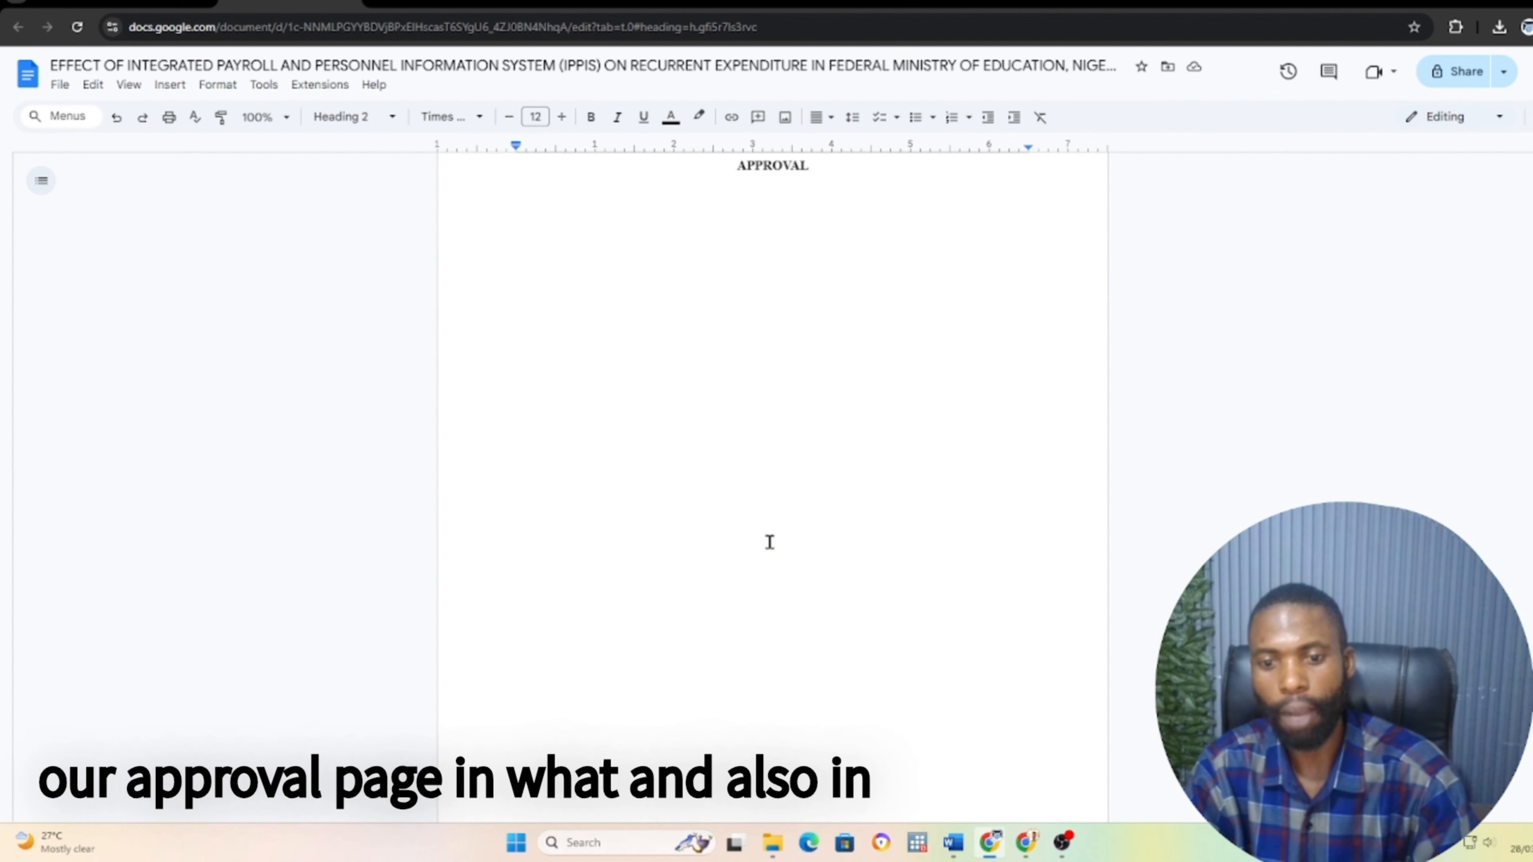
pyautogui.scroll(-6, 770, 541)
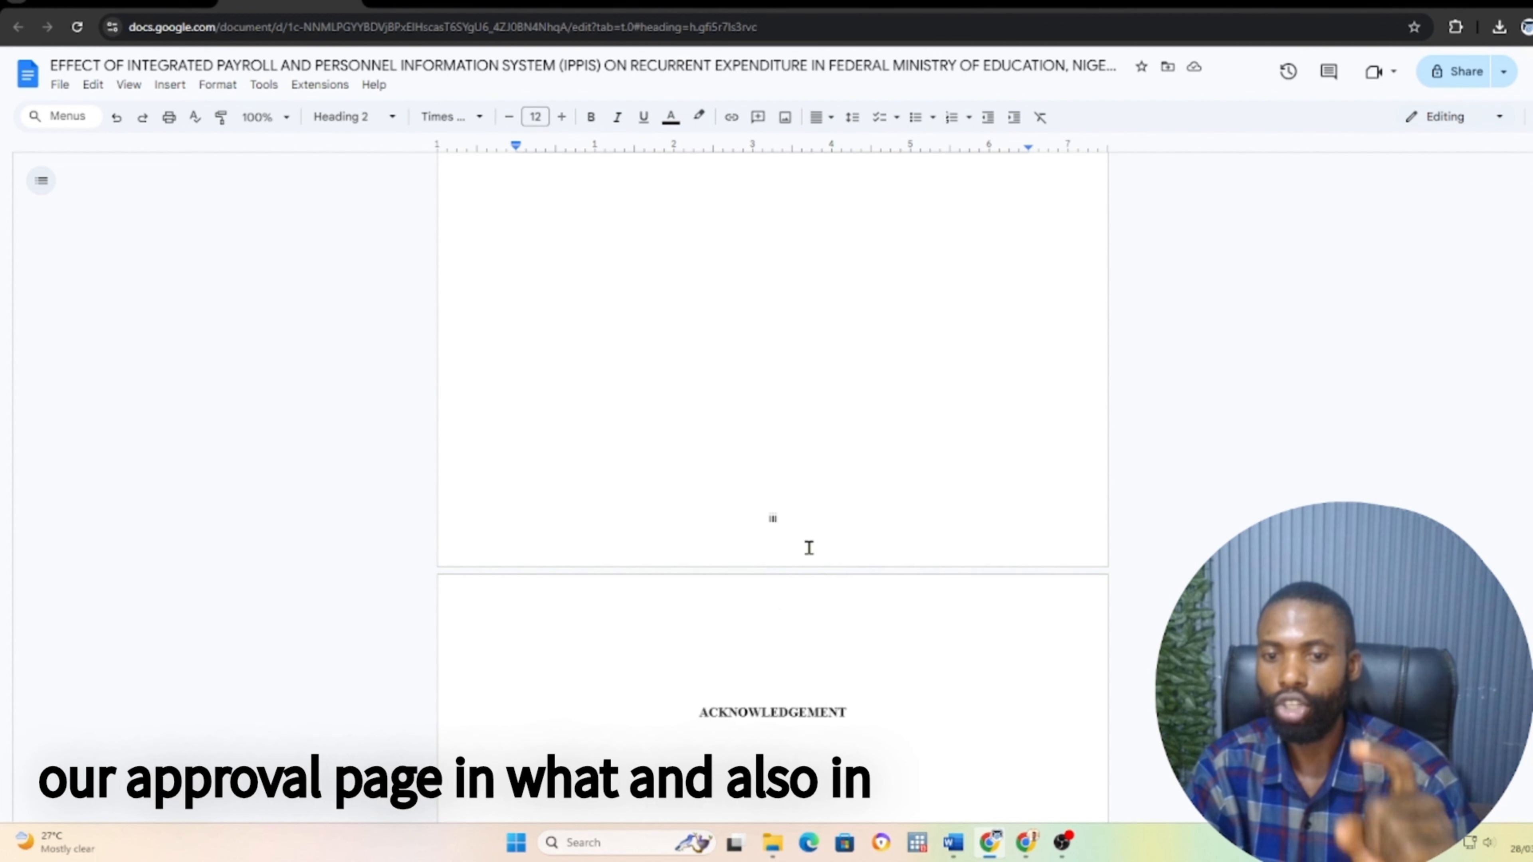
# Check the footer page numbers on the Acknowledgement, Dedication, Table of Contents and Abstract pages
pyautogui.scroll(-8, 815, 556)
pyautogui.scroll(1, 818, 561)
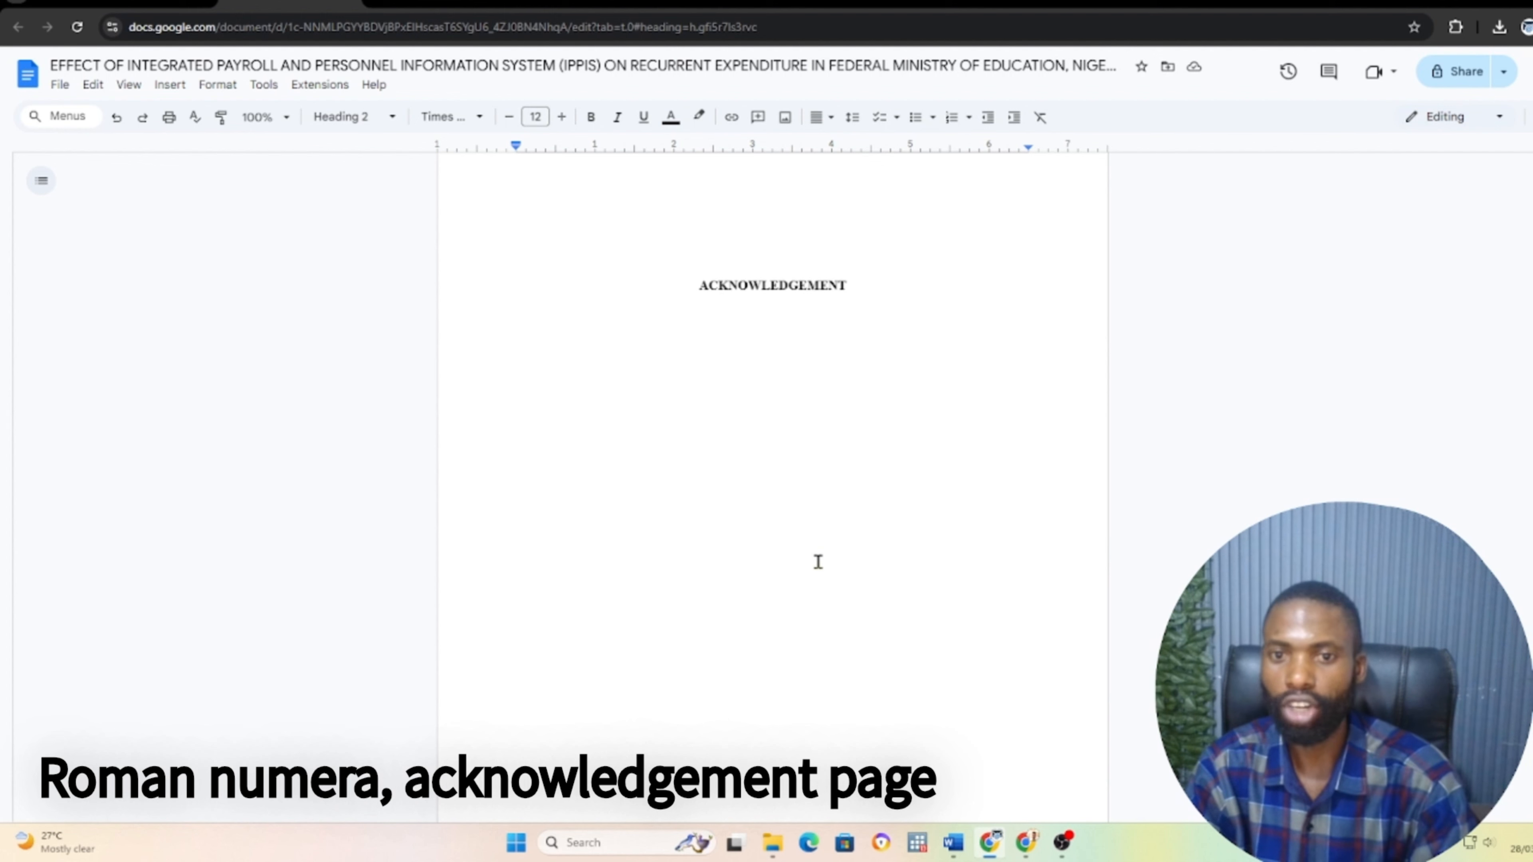
pyautogui.scroll(-10, 826, 598)
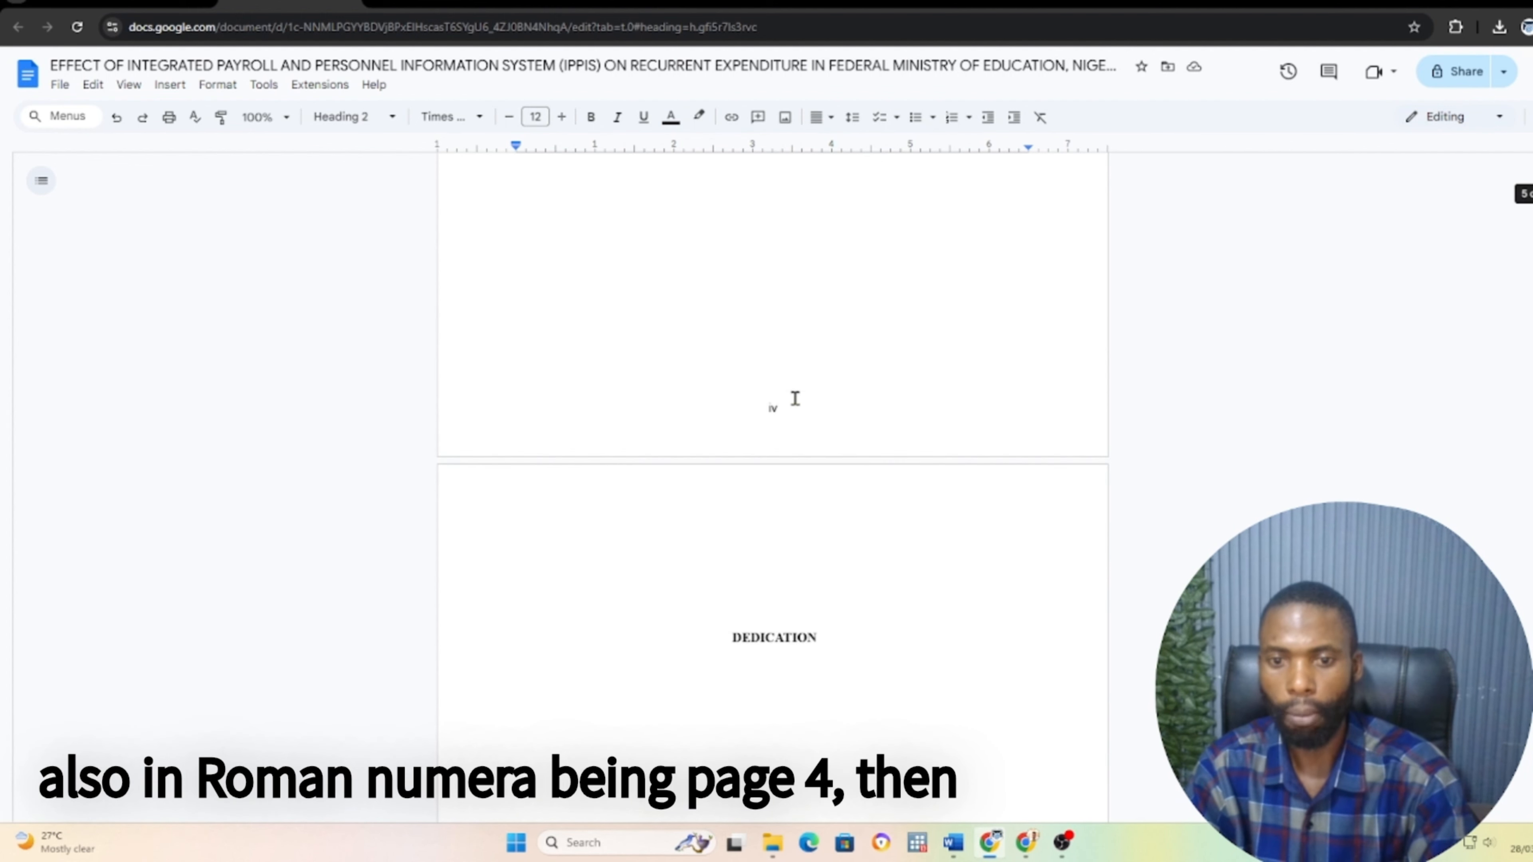
pyautogui.scroll(-6, 839, 543)
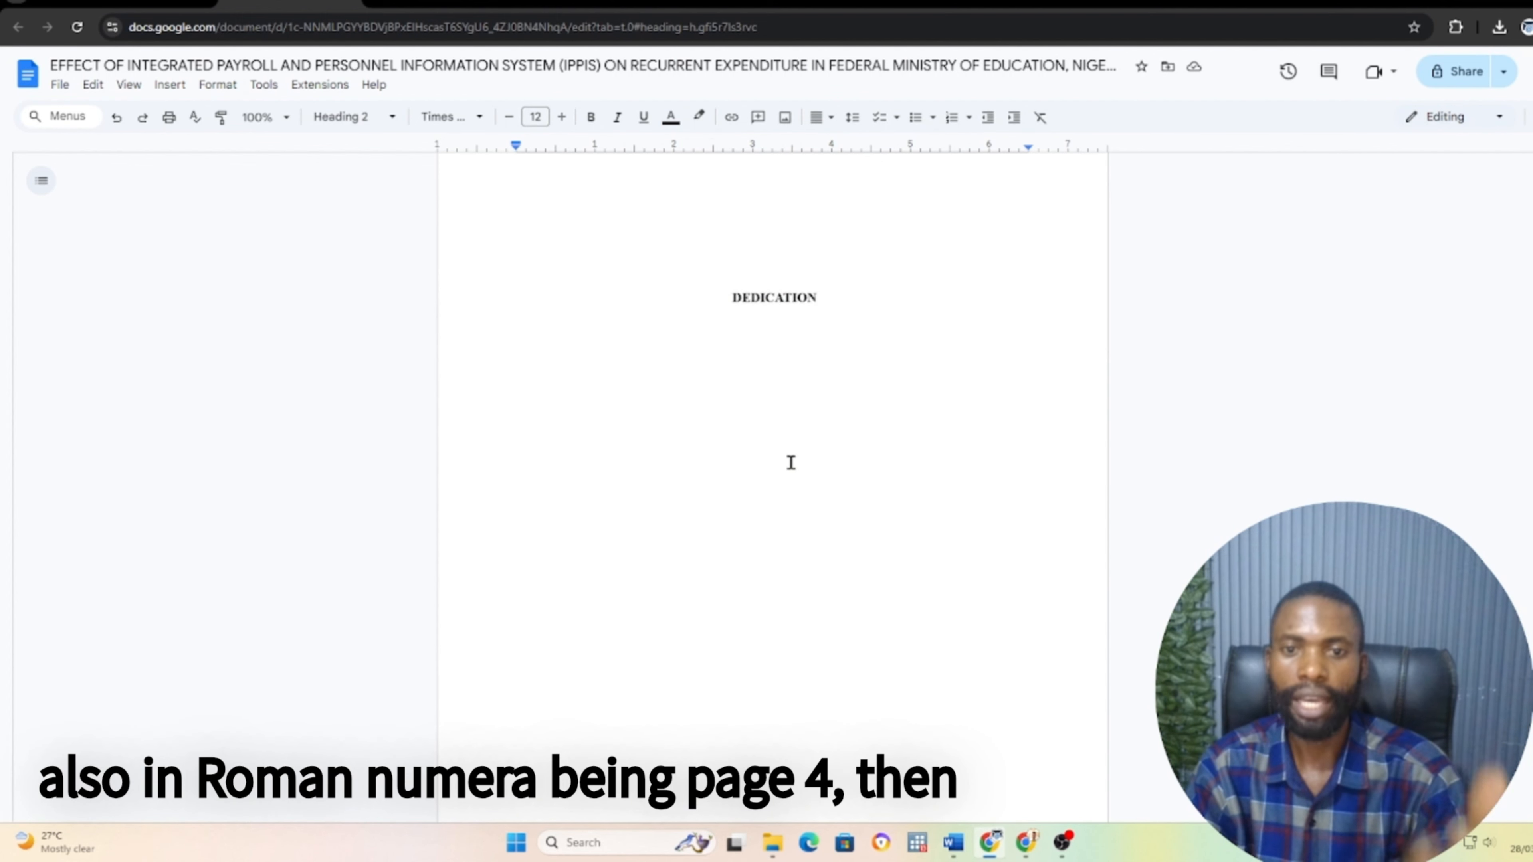
pyautogui.scroll(1, 790, 460)
pyautogui.scroll(-6, 794, 501)
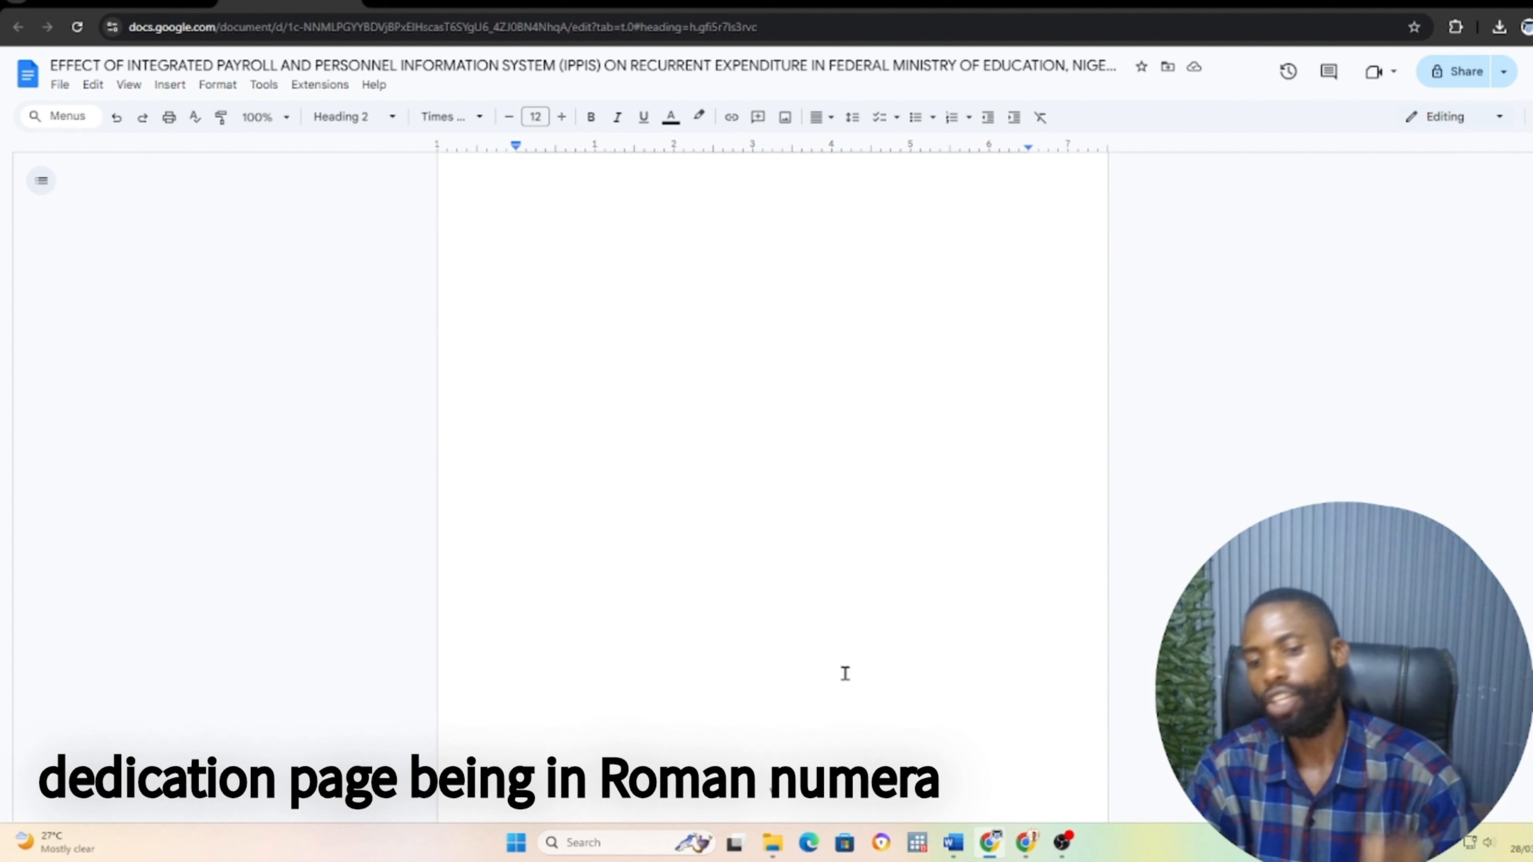
pyautogui.scroll(-10, 818, 652)
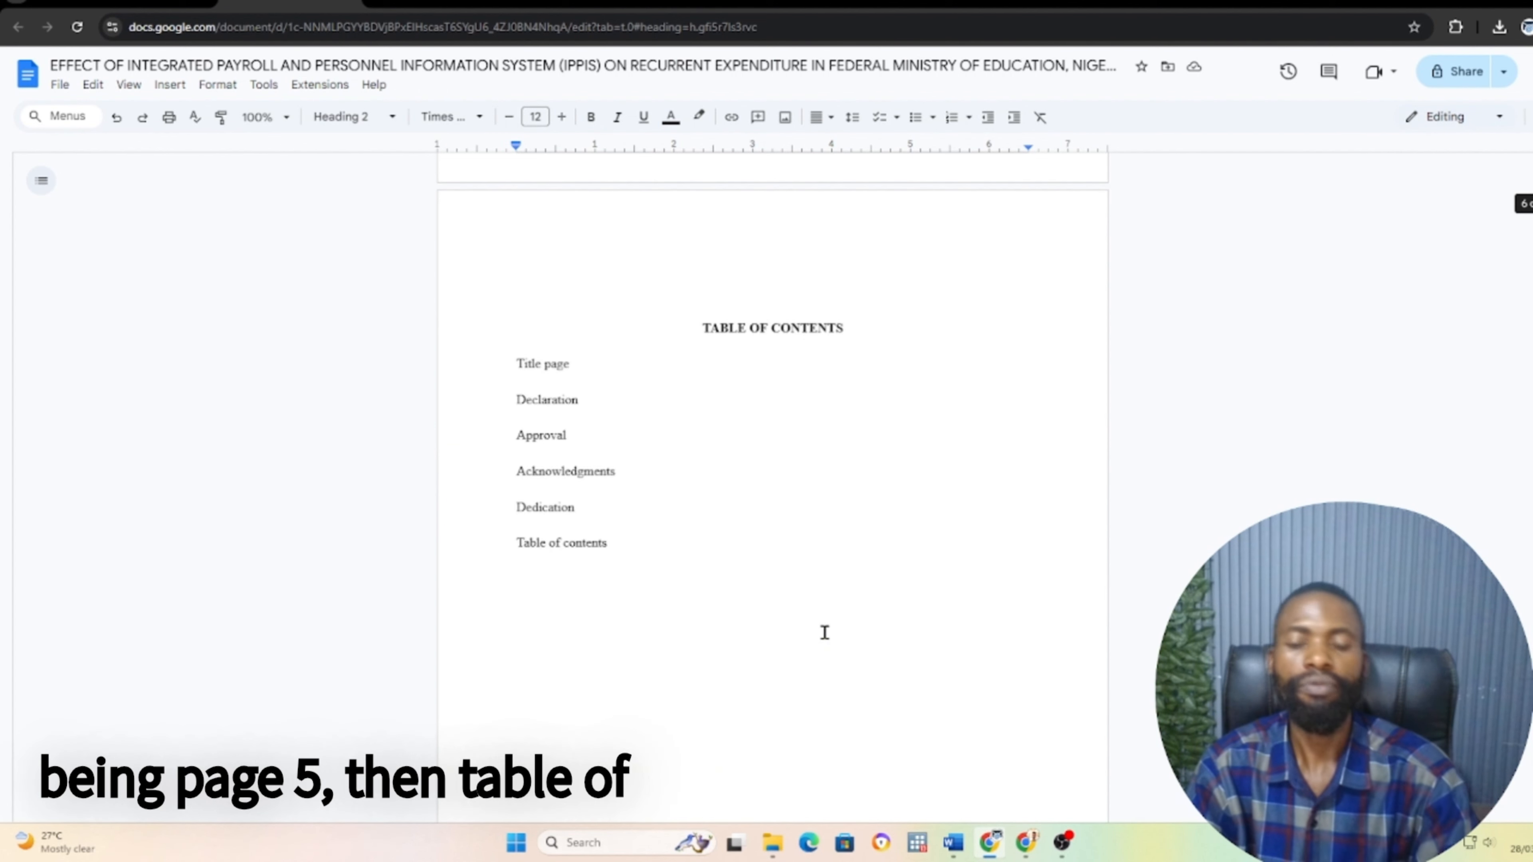
pyautogui.scroll(-5, 830, 625)
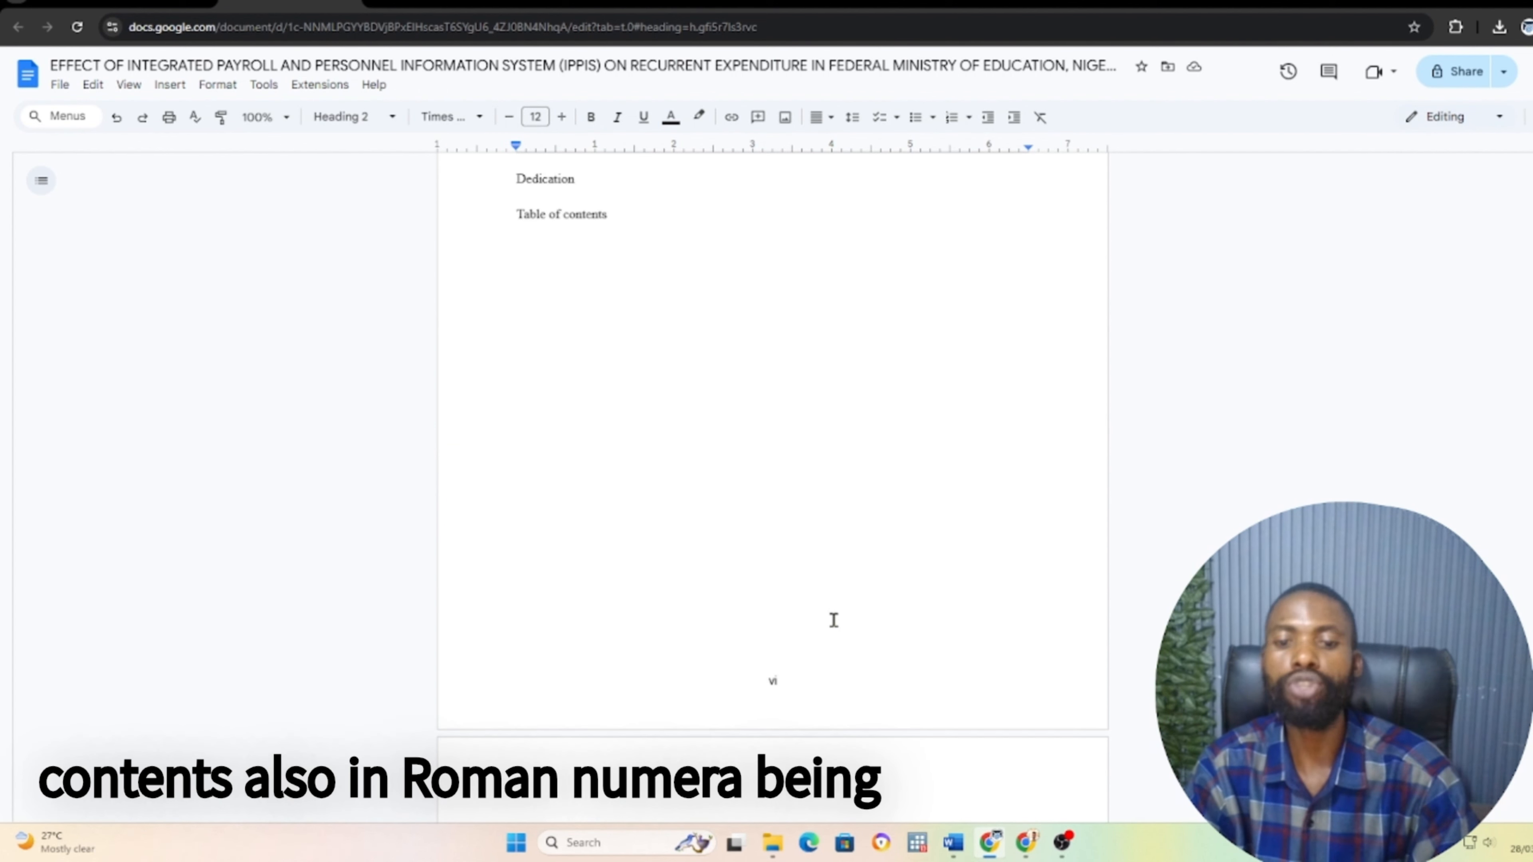
pyautogui.scroll(1, 834, 620)
pyautogui.scroll(-14, 830, 623)
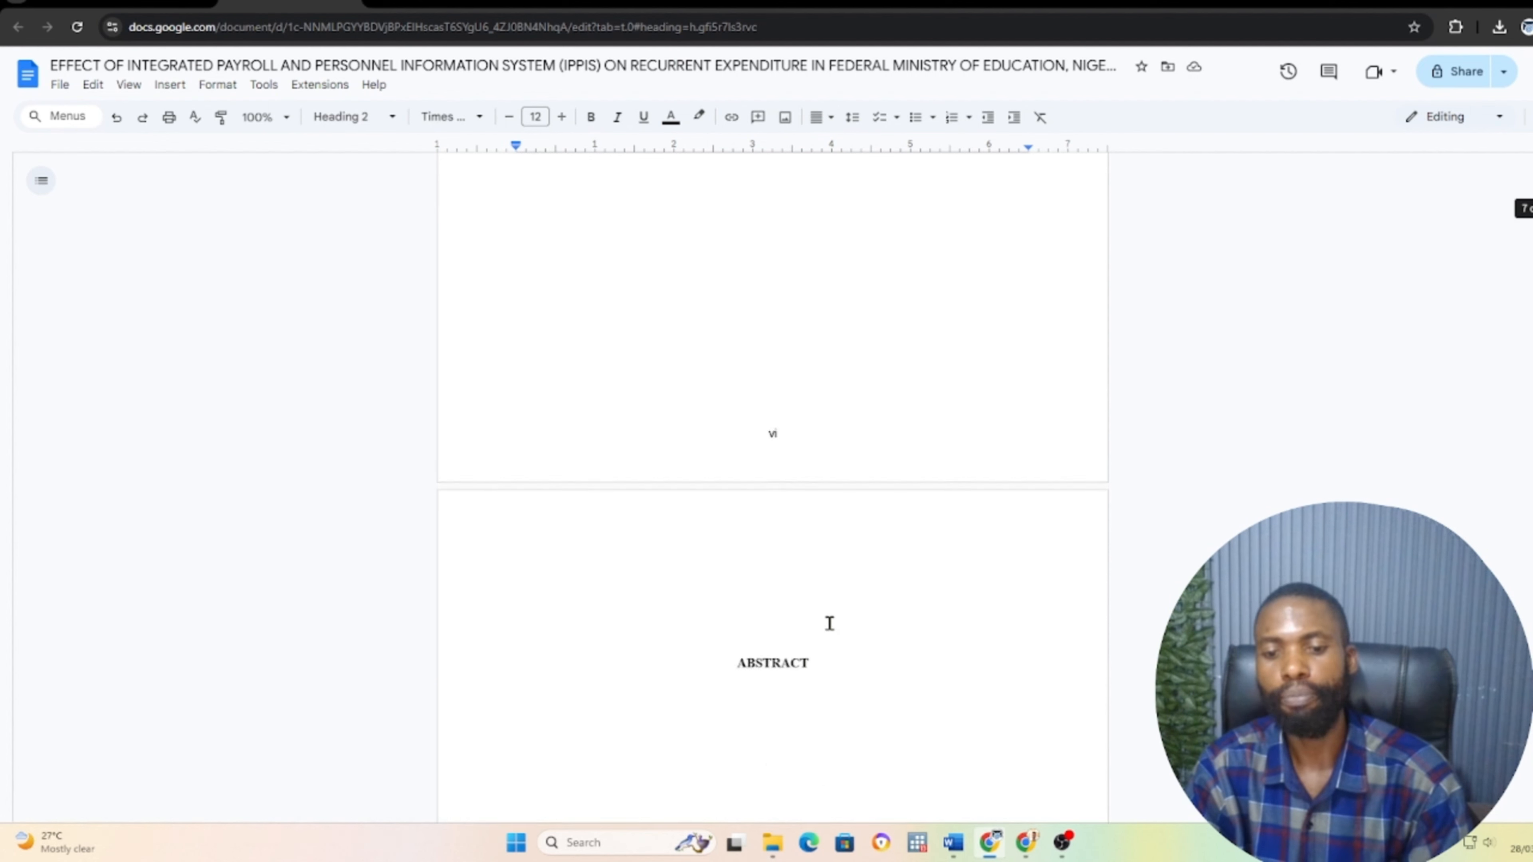
pyautogui.scroll(-10, 828, 626)
pyautogui.scroll(9, 829, 627)
pyautogui.scroll(-1, 828, 626)
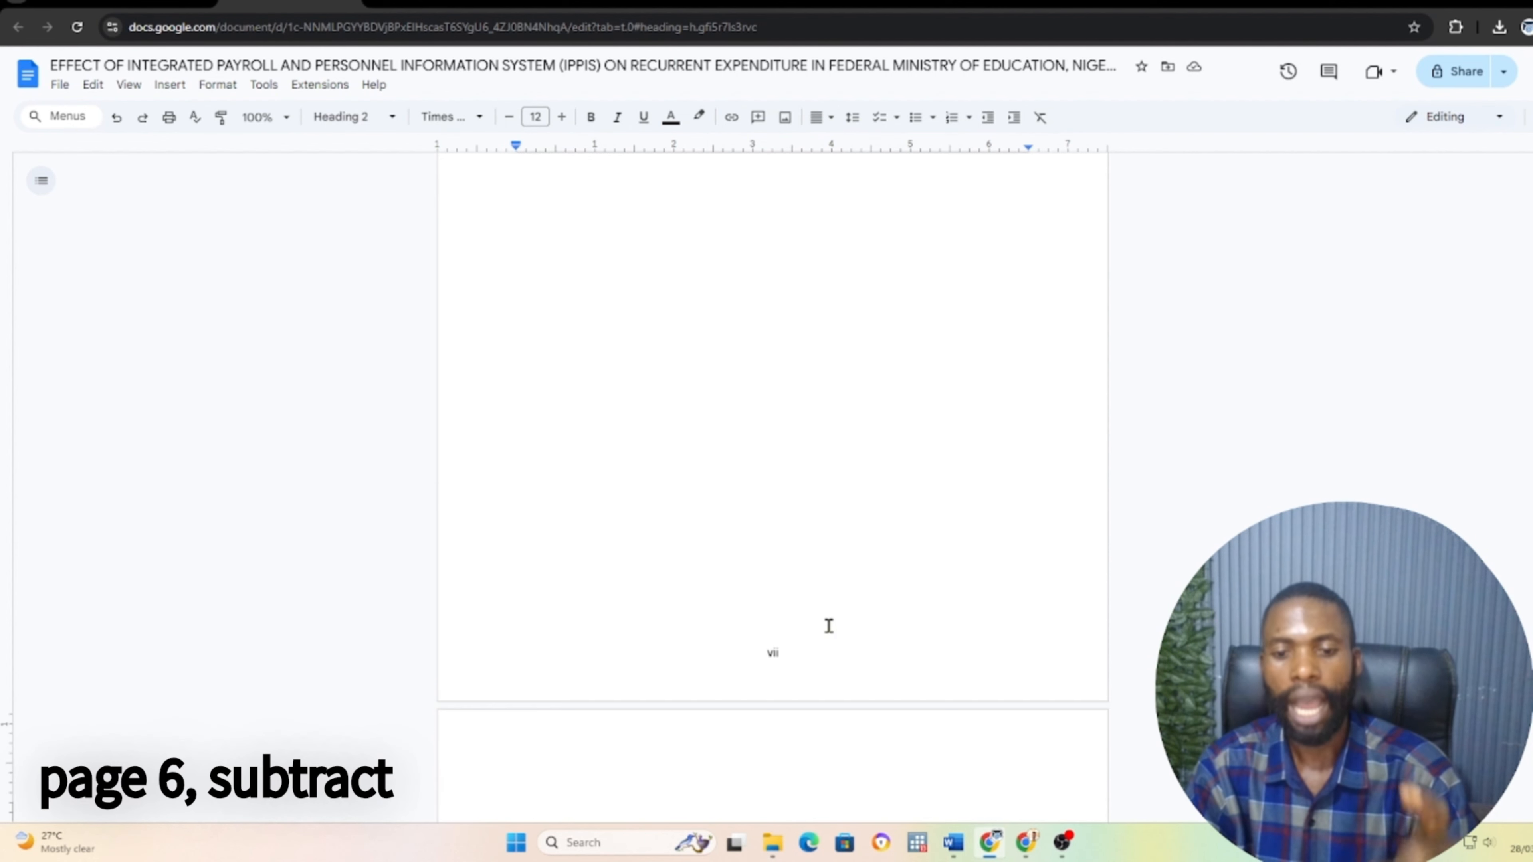
# Review the change of page numbering from the Abstract page to the first pages of Chapter One
pyautogui.scroll(-4, 828, 630)
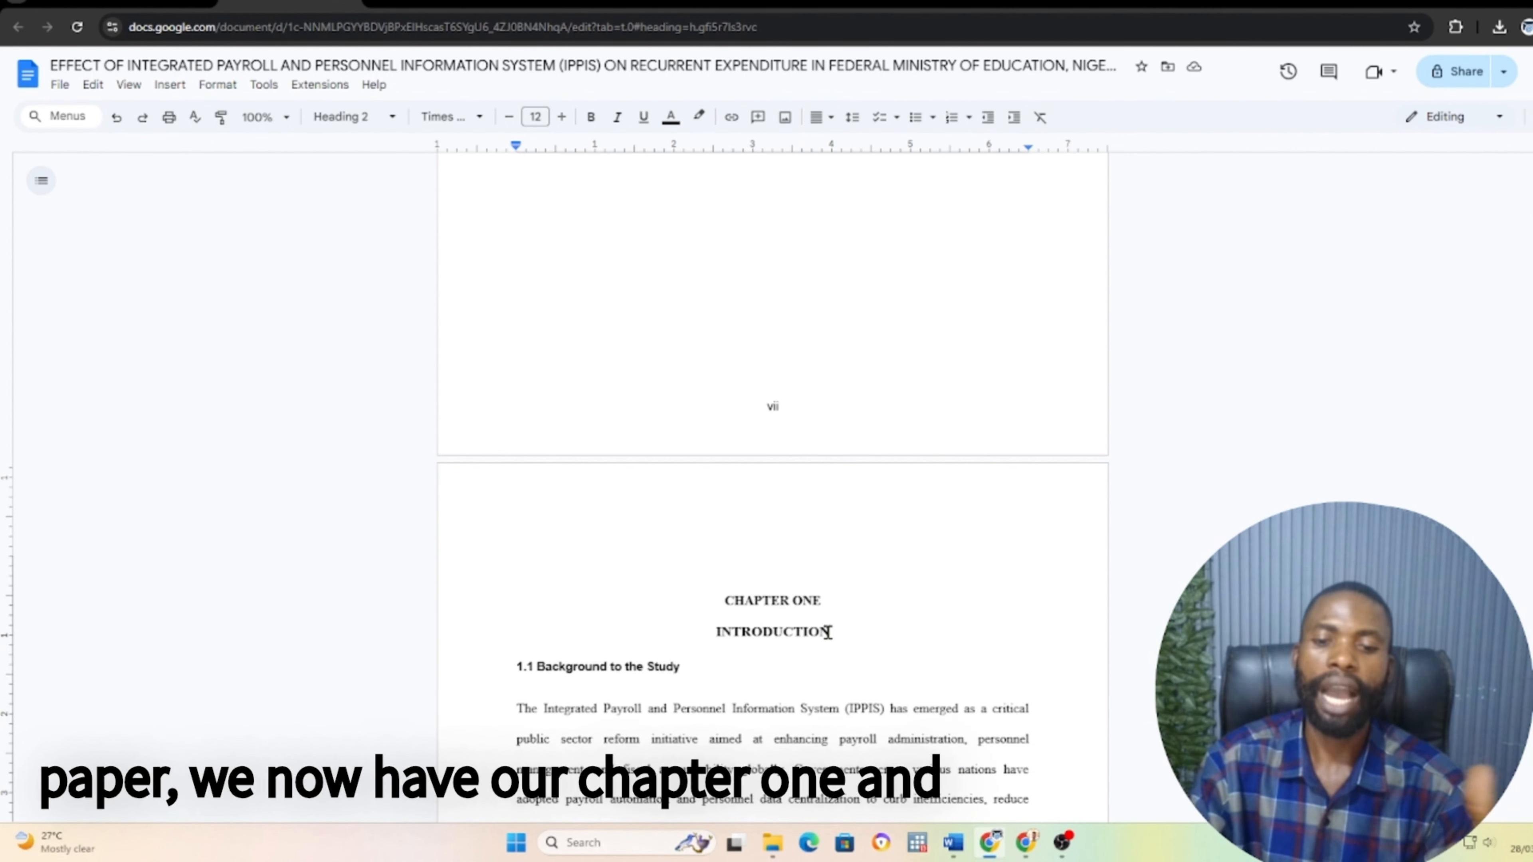
pyautogui.scroll(-5, 845, 652)
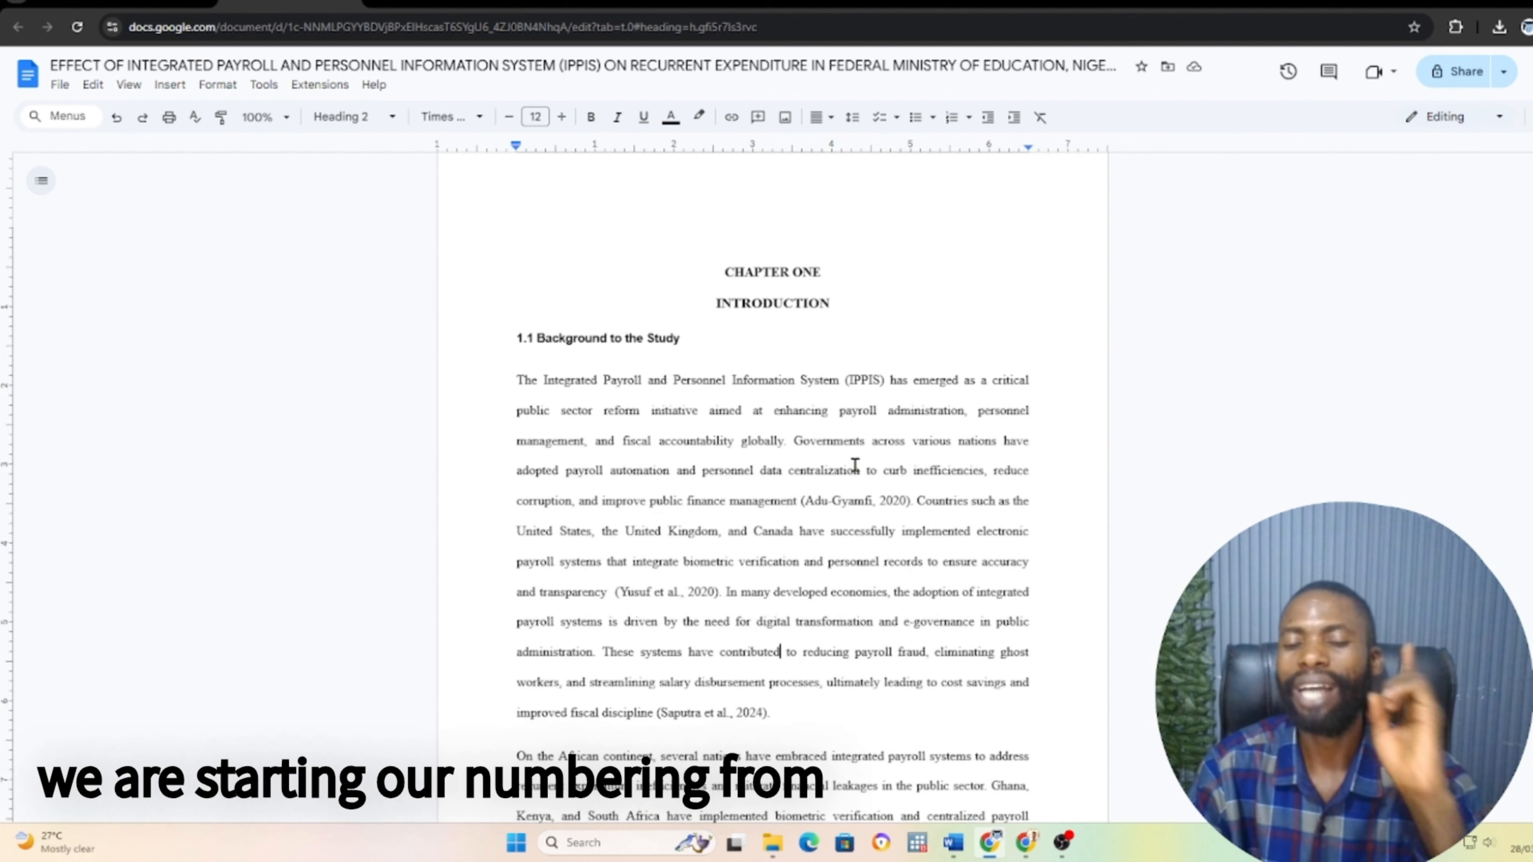
pyautogui.scroll(-5, 849, 447)
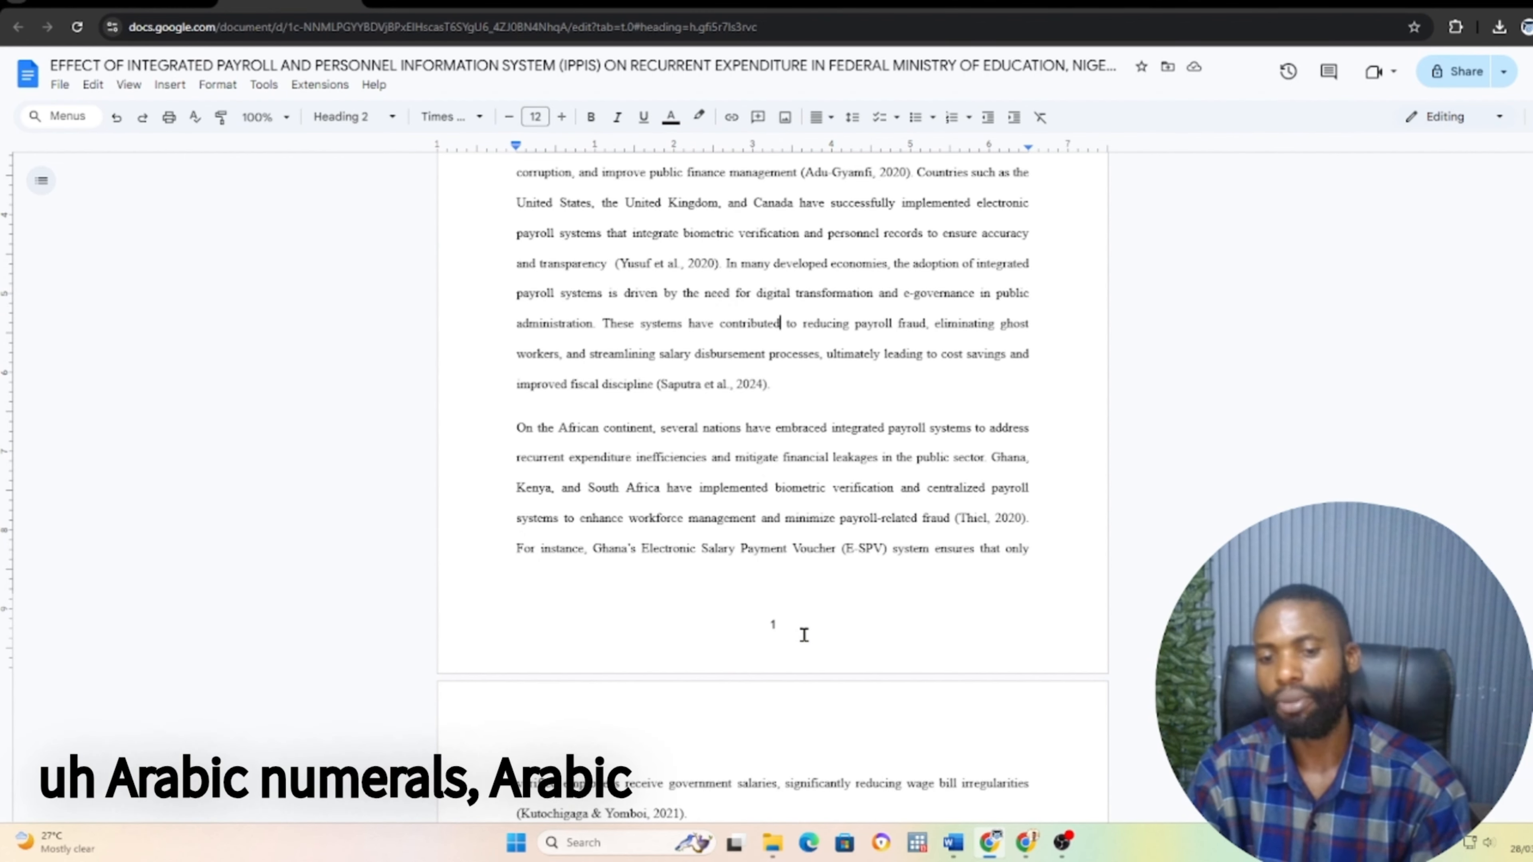
pyautogui.scroll(2, 803, 635)
pyautogui.scroll(-15, 804, 635)
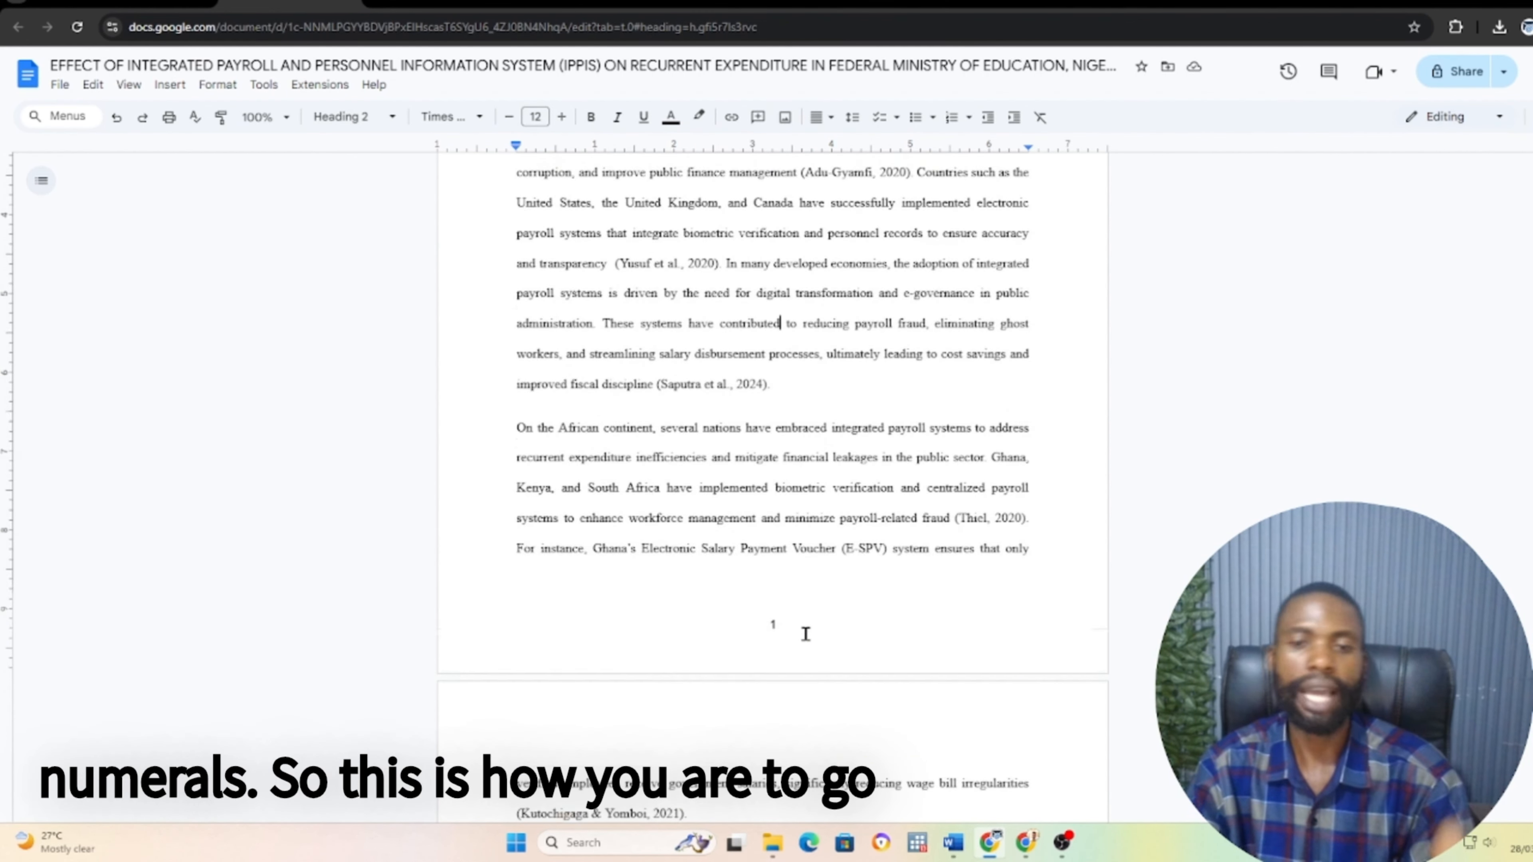